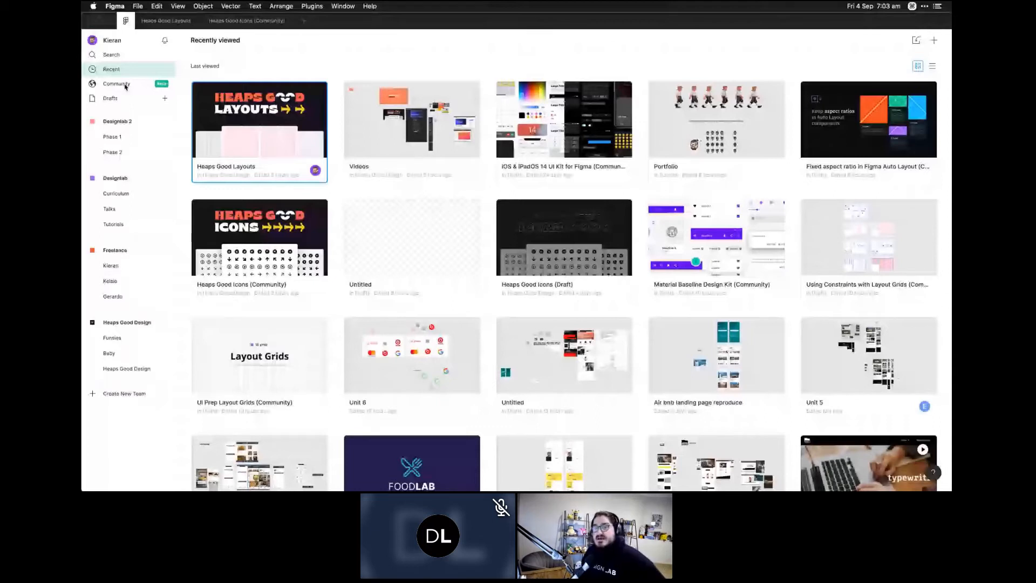
View the Heaps Good Layouts page in the Figma Community and return to the recently viewed files
left_click(127, 85)
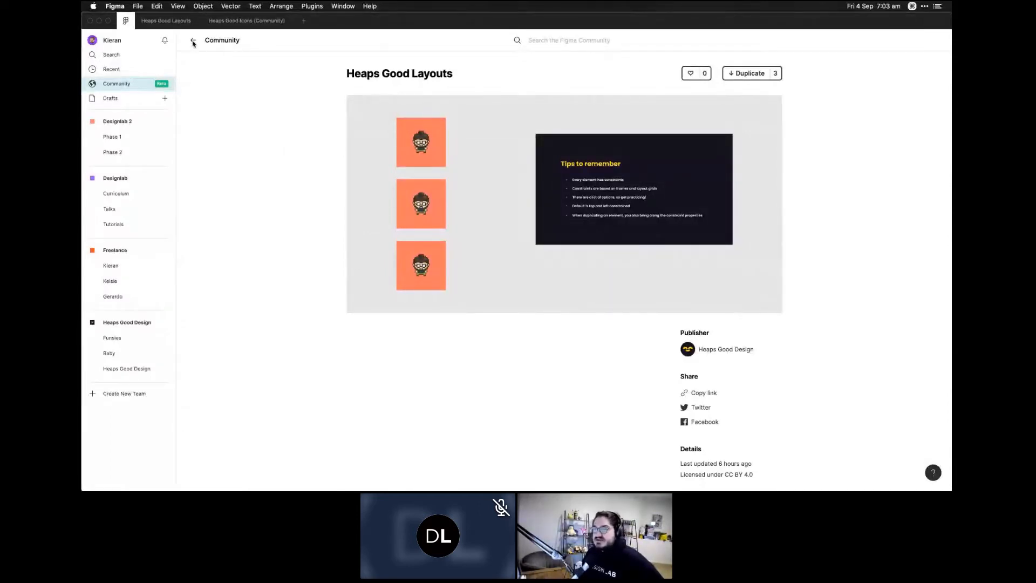
mouse_move(411, 125)
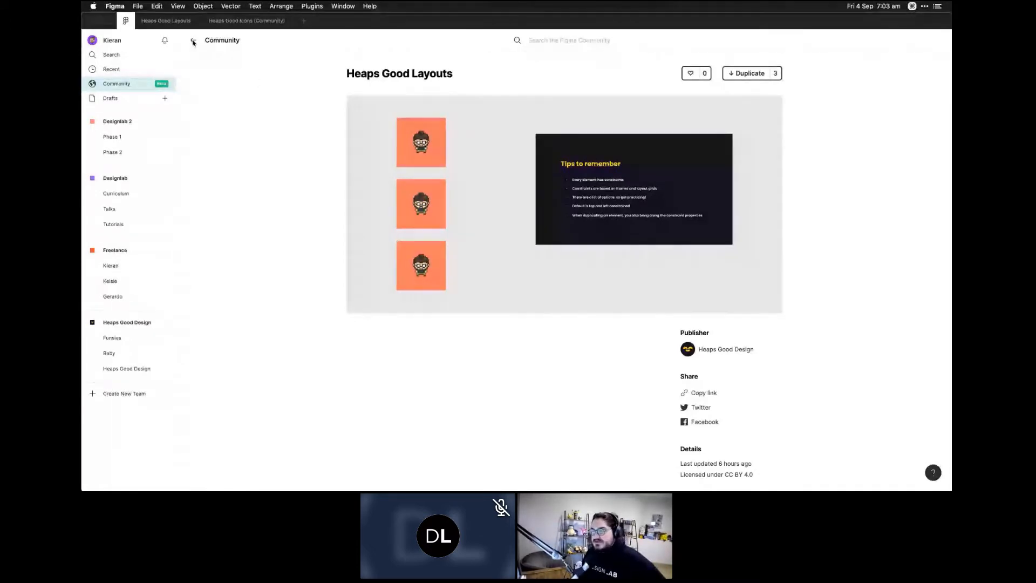
left_click(193, 41)
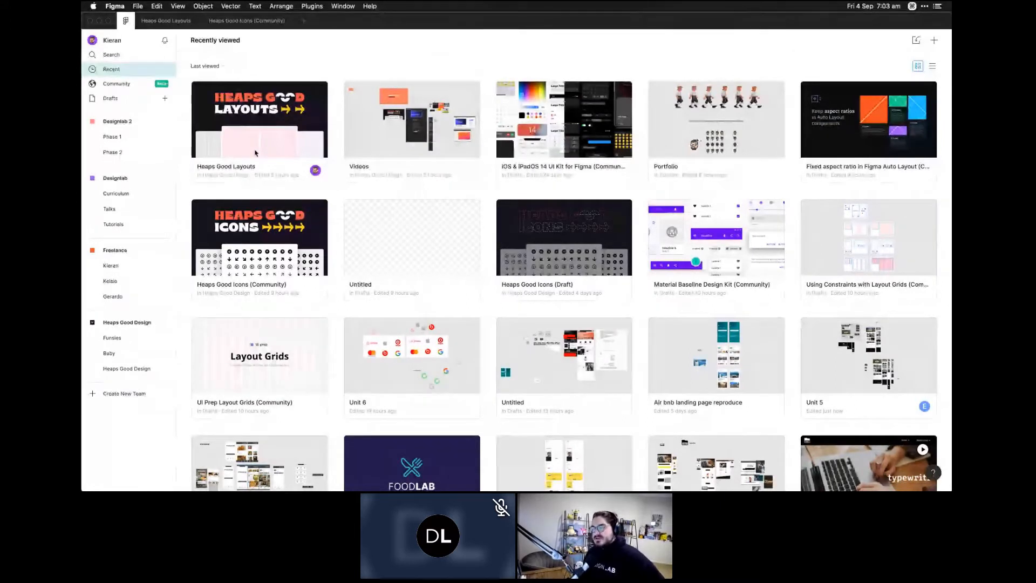
Open the Heaps Good Layouts file from the recent files and frame the Constraints page's artboards closely
left_click(268, 124)
double_click(268, 124)
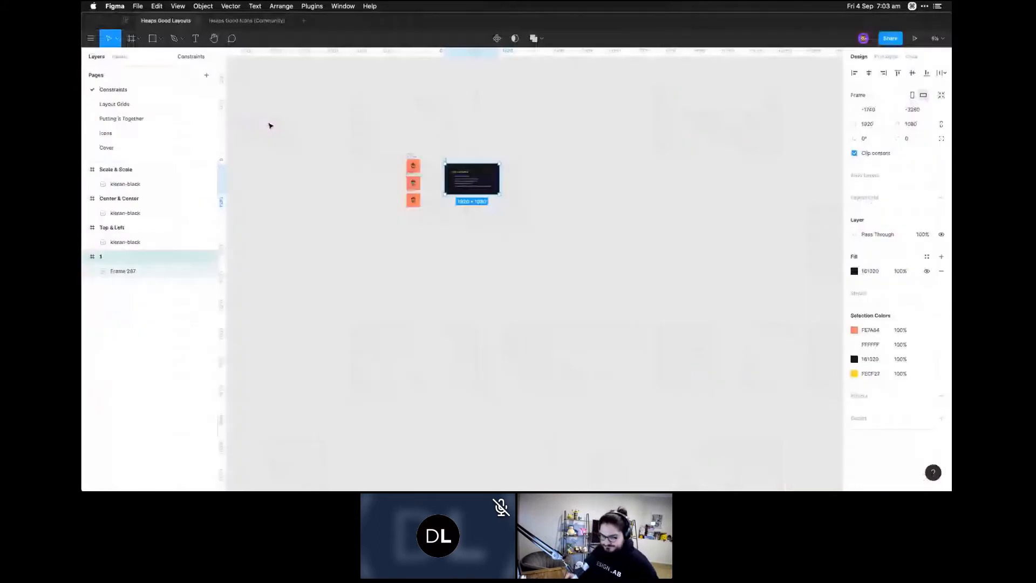
key("z")
left_click_drag(394, 145, 522, 232)
key("space")
left_click_drag(406, 317, 486, 352)
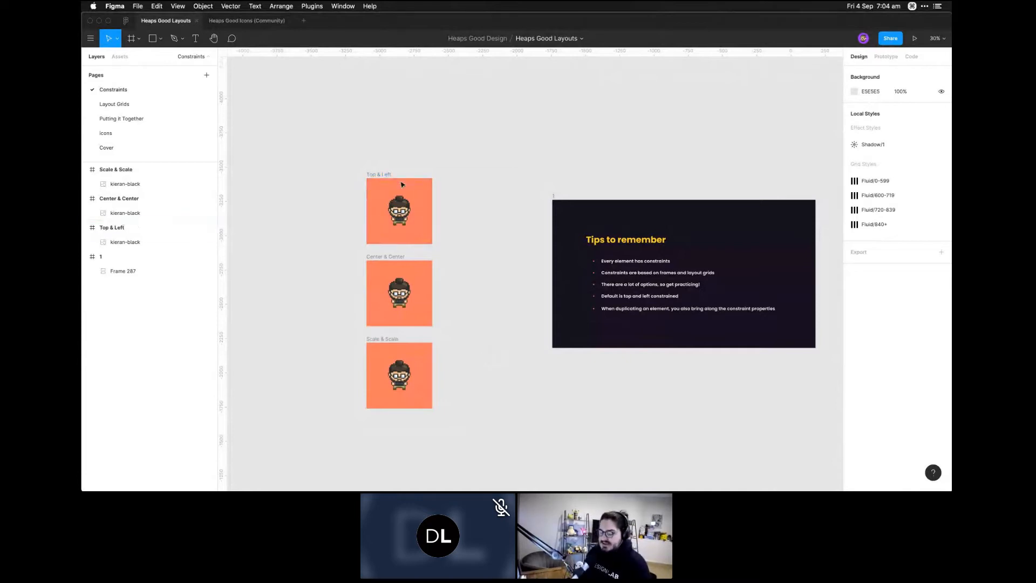
Examine the orange constraint example frames and the Tips to remember slide on the Constraints page
key("z")
left_click_drag(336, 138, 413, 298)
key("space")
left_click_drag(731, 361, 446, 337)
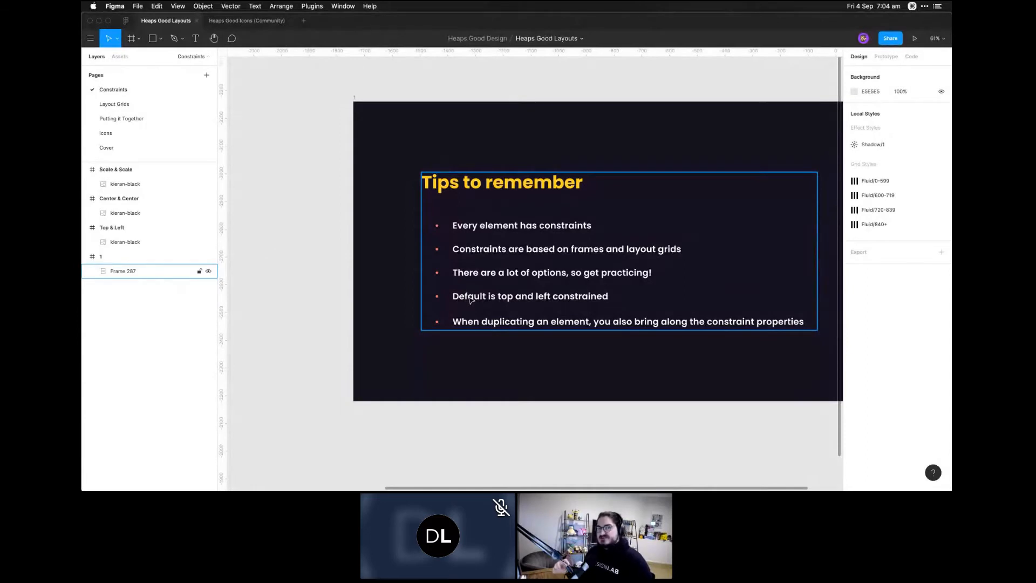
left_click(327, 178)
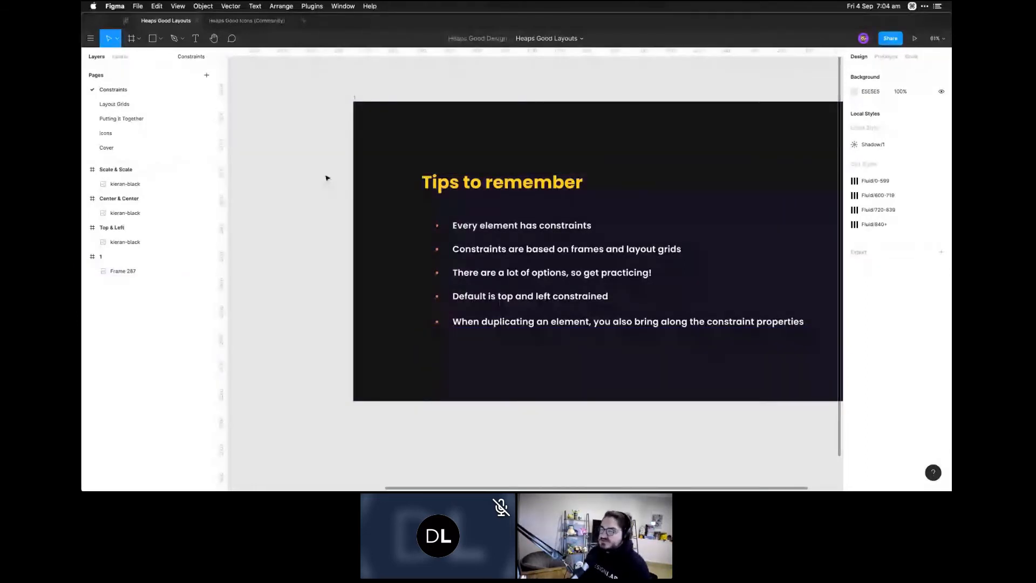
key("space")
left_click_drag(327, 178, 747, 269)
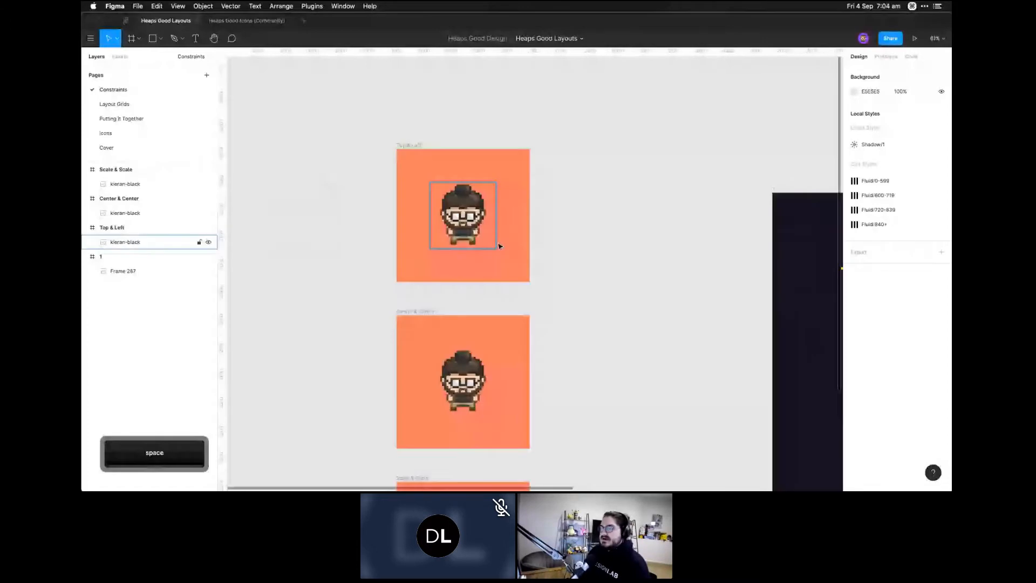
Inspect the constraints of the Top & Left frame's character image, try stretching the frame to about 480 × 542, and undo the resize
left_click(497, 244)
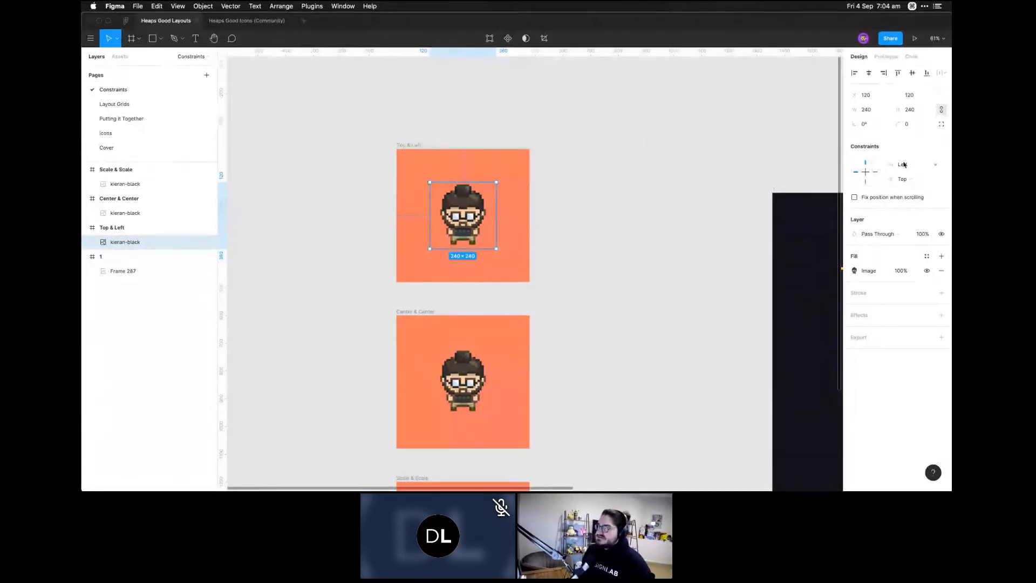
left_click(621, 202)
left_click(405, 146)
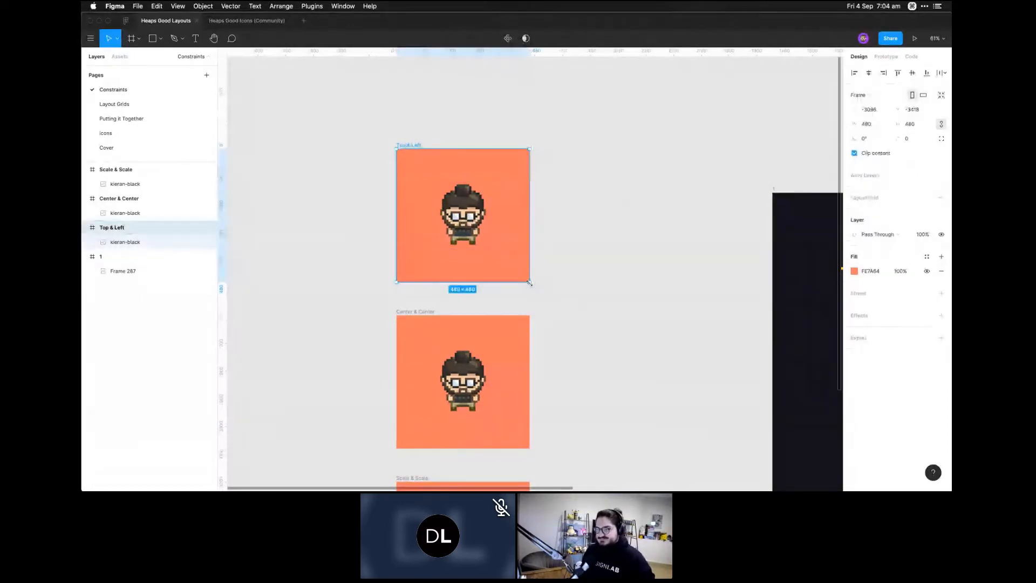
mouse_move(530, 281)
left_mouse_down()
mouse_move(643, 298)
mouse_move(548, 218)
mouse_move(581, 314)
mouse_move(486, 291)
mouse_move(529, 299)
left_mouse_up()
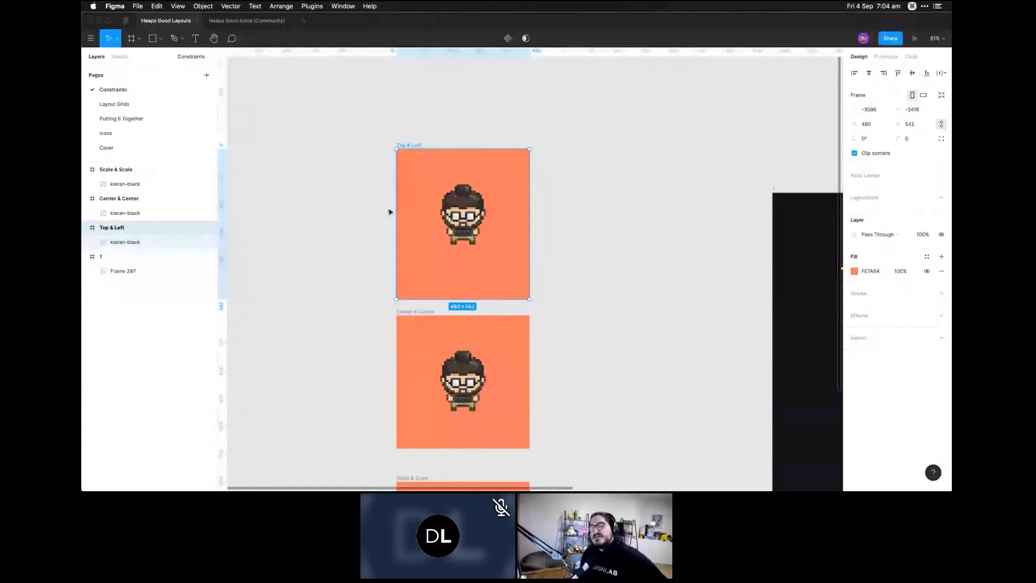
key("super+z")
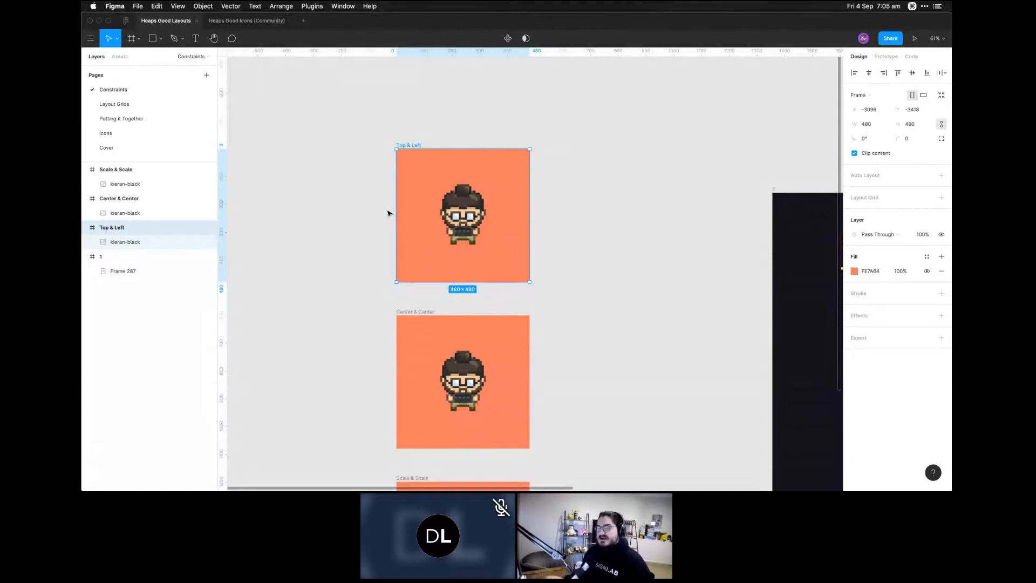
Examine the horizontal and vertical constraint options of the character image in the Top & Left frame
left_click(633, 280)
key("space")
left_click_drag(660, 298, 638, 282)
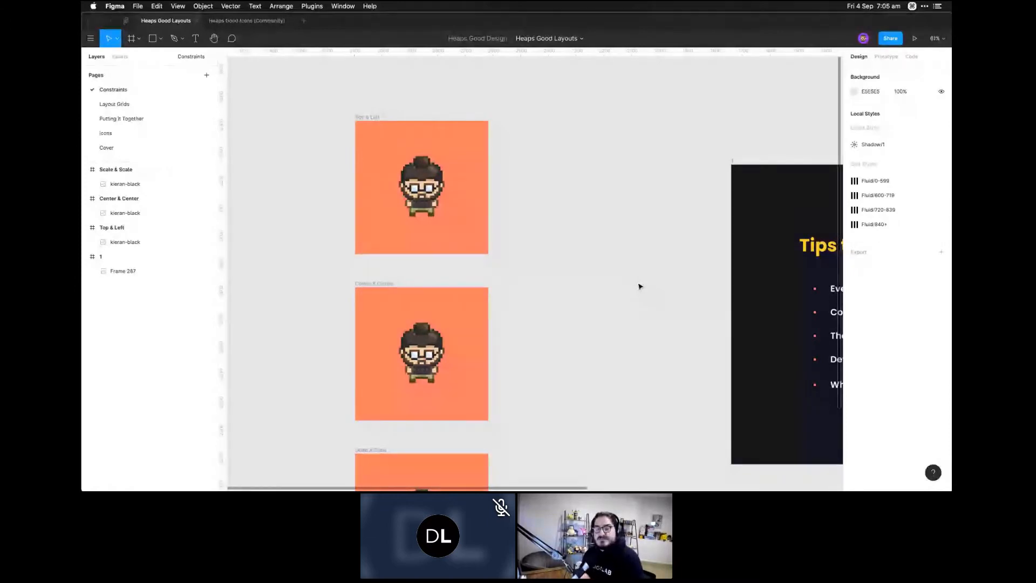
left_click(418, 177)
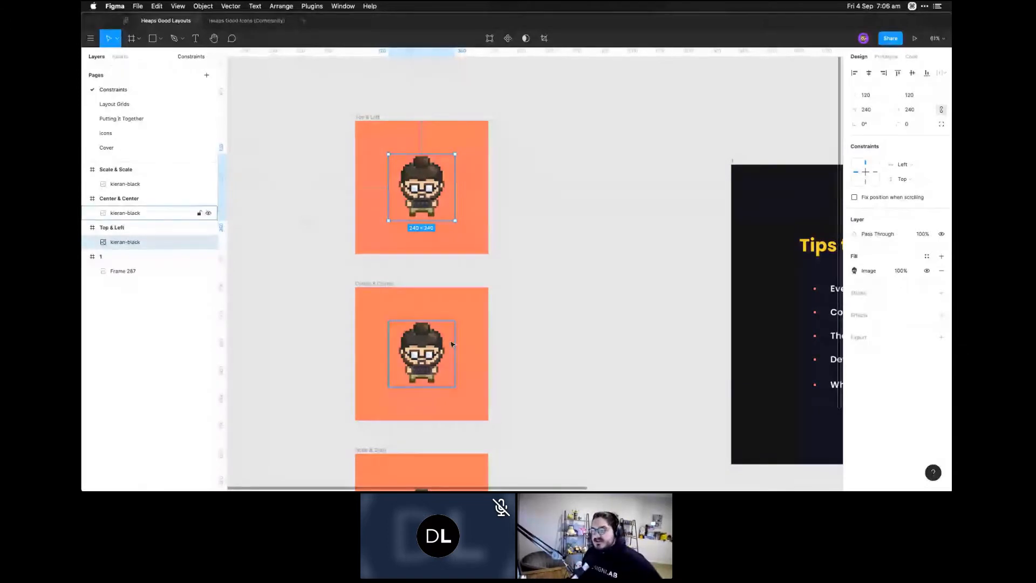
left_click(377, 284)
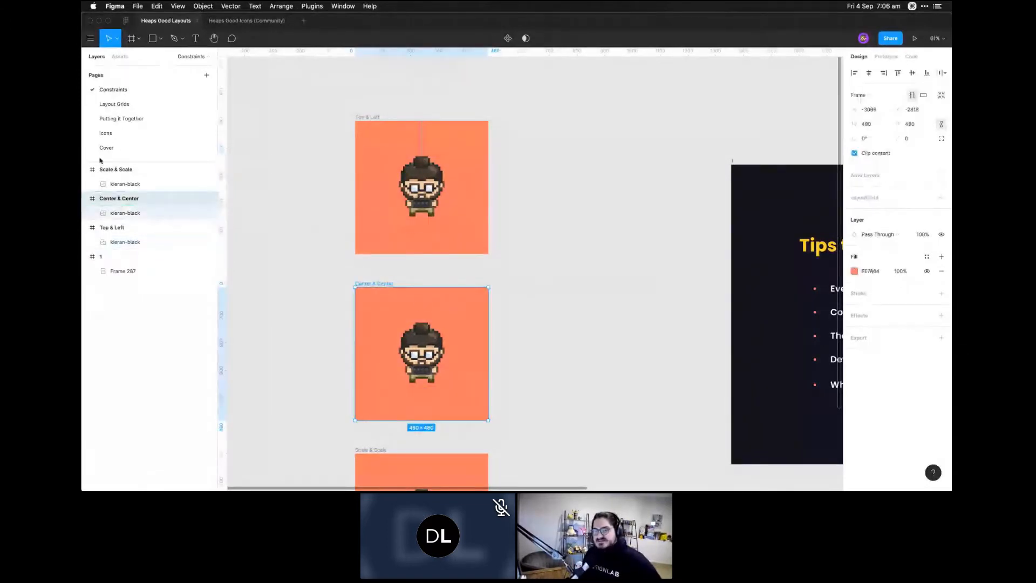
left_click(496, 209)
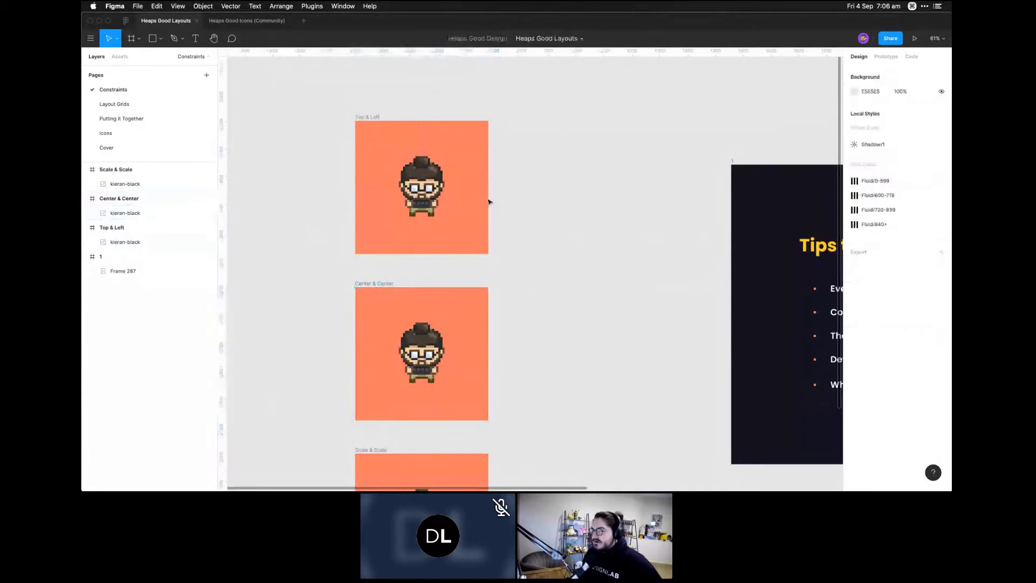
left_click(431, 181)
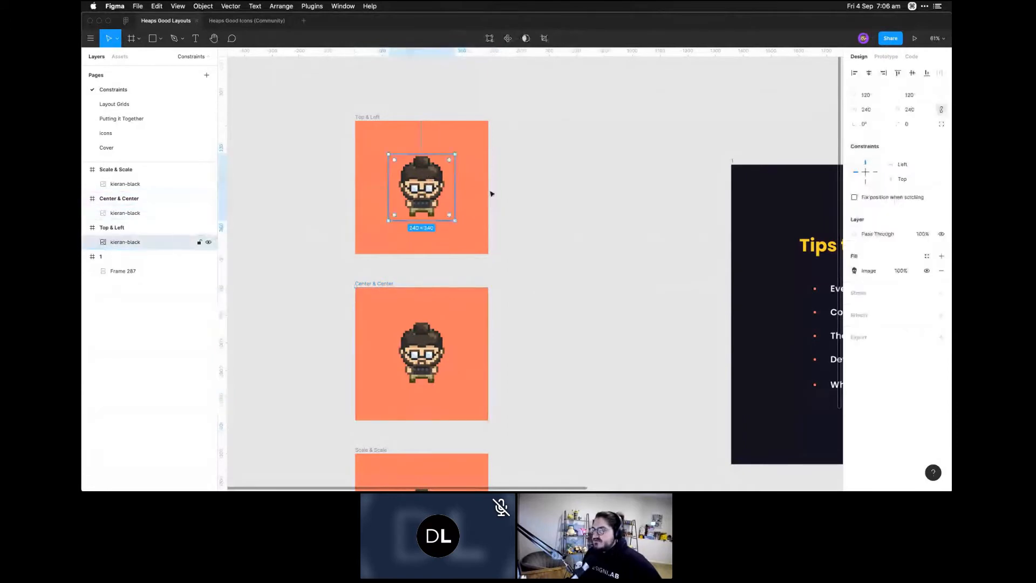
left_click(903, 169)
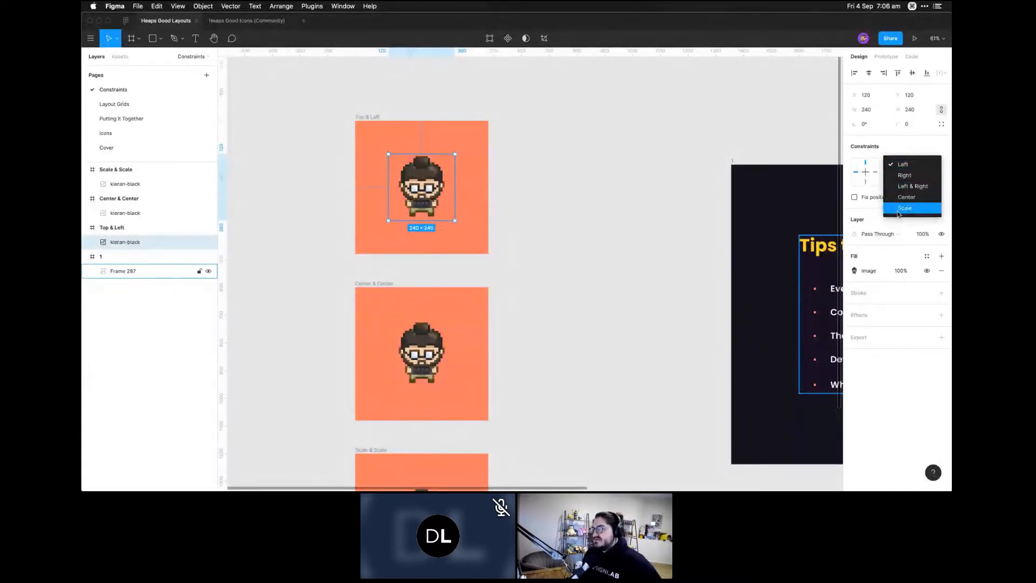
left_click(920, 151)
left_click(904, 179)
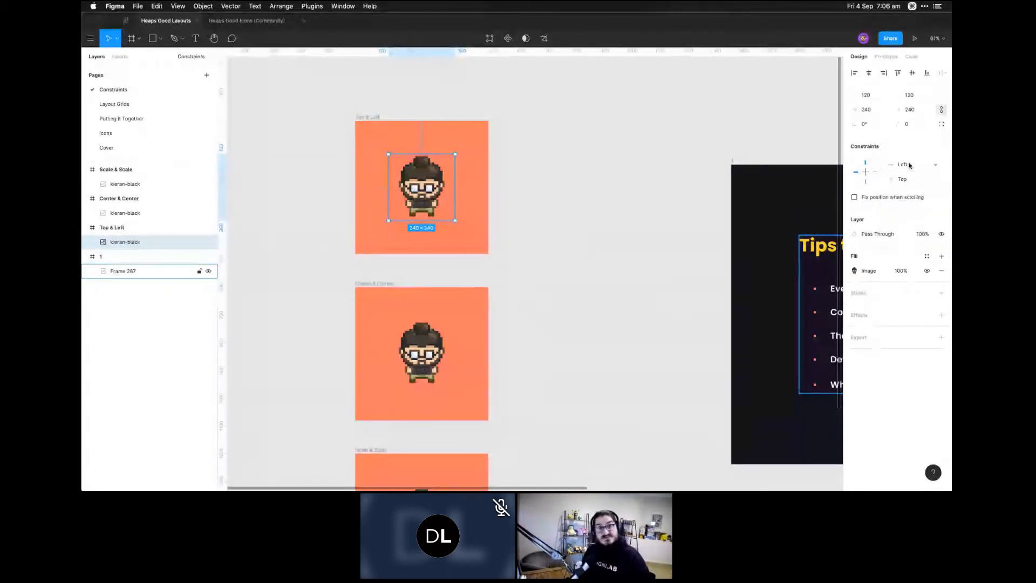
Try constraining the Top & Left frame's character image to Left & Right and Top & Bottom, and undo both changes
left_click(866, 181)
left_click(865, 164)
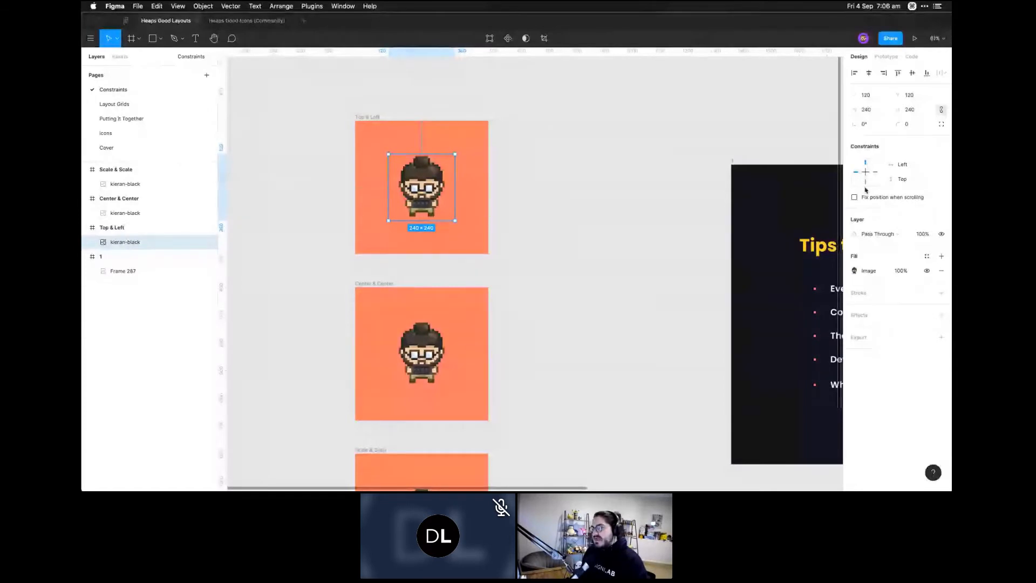
left_click(865, 182, "shift")
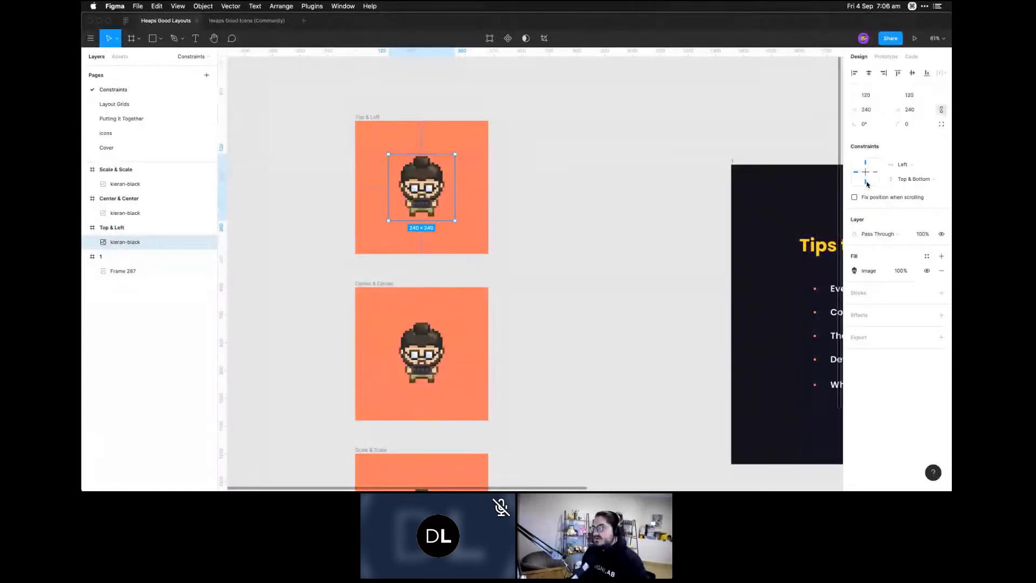
left_click(875, 171, "shift")
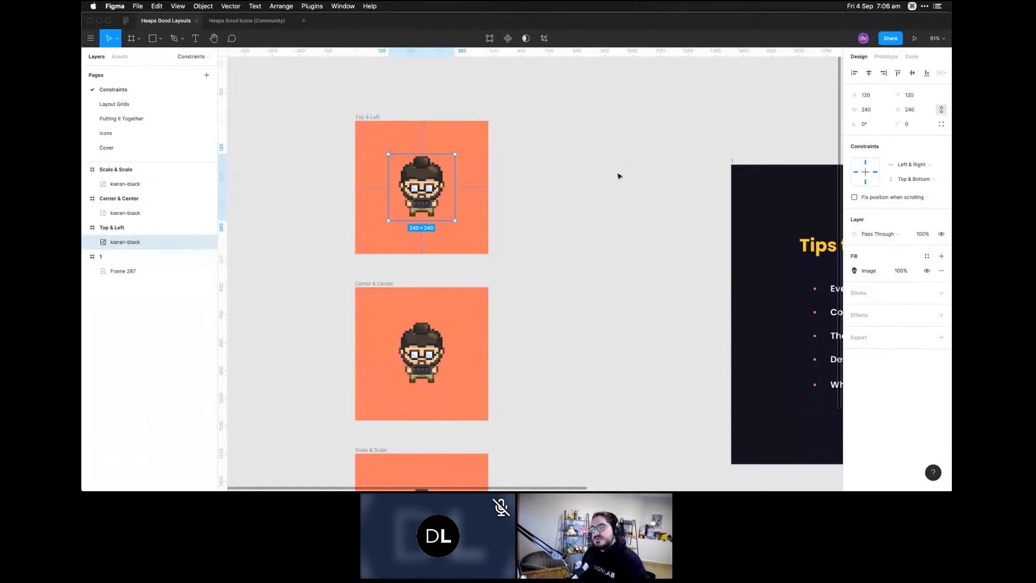
key("super+z")
key("super+z")
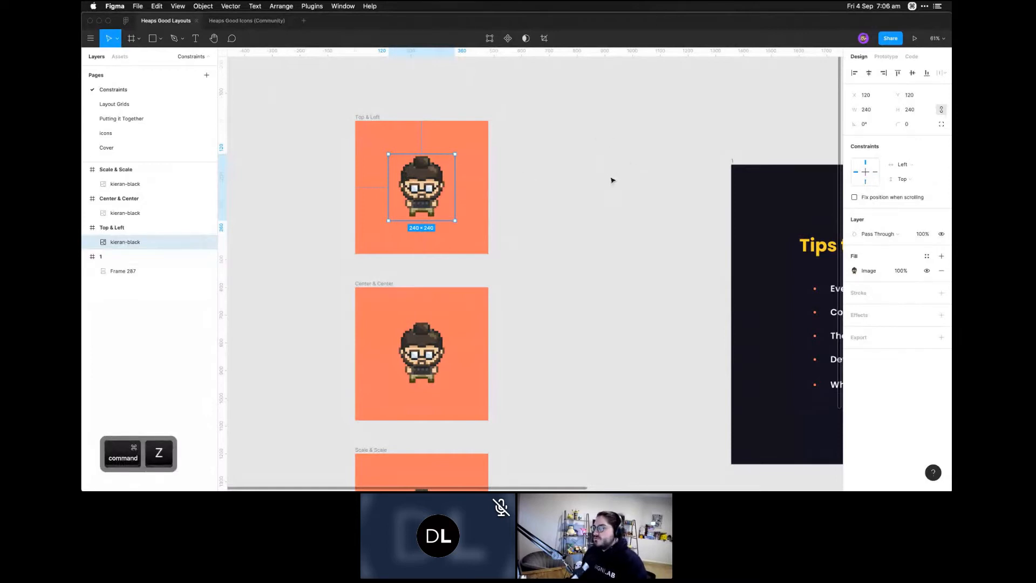
Measure the distances from the character image to the edges of the Top & Left frame
left_click(619, 178)
left_click(125, 242)
key("alt")
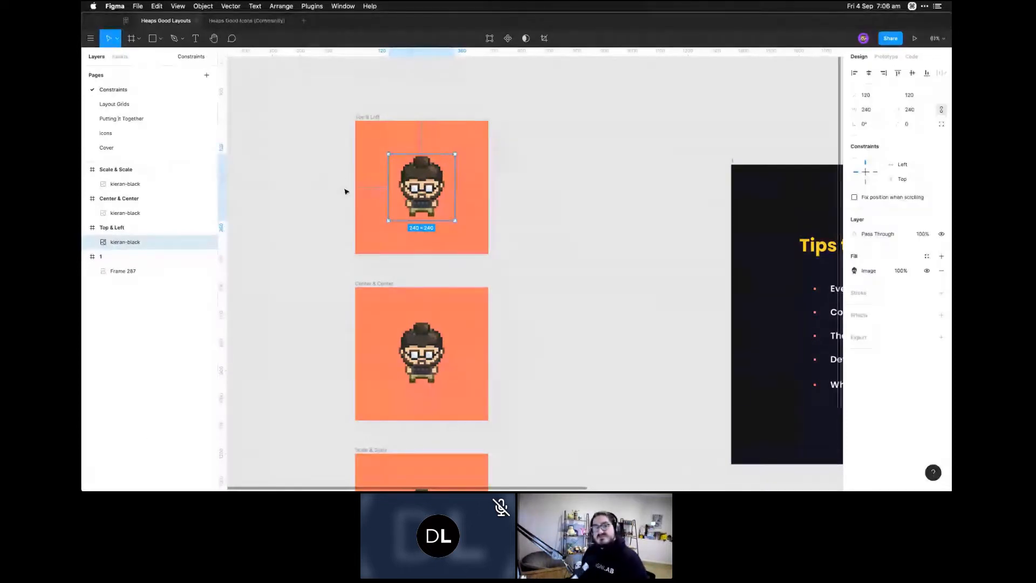
left_click(358, 104)
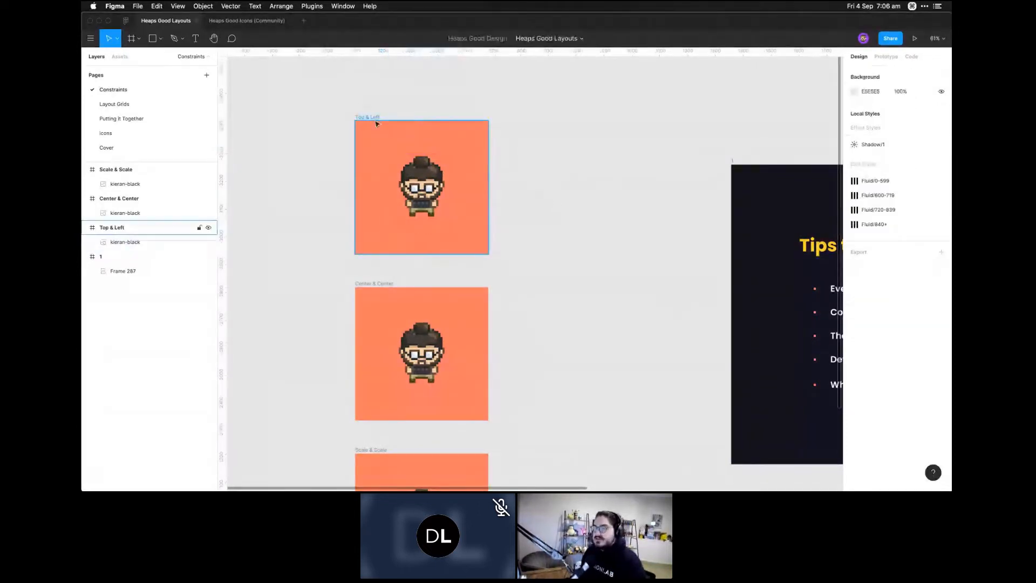
Try enlarging the Top & Left frame in both directions, measure its character image's edge distances, and undo the resize
left_click(376, 124)
left_click_drag(488, 253, 540, 269)
left_click(424, 198)
key("alt")
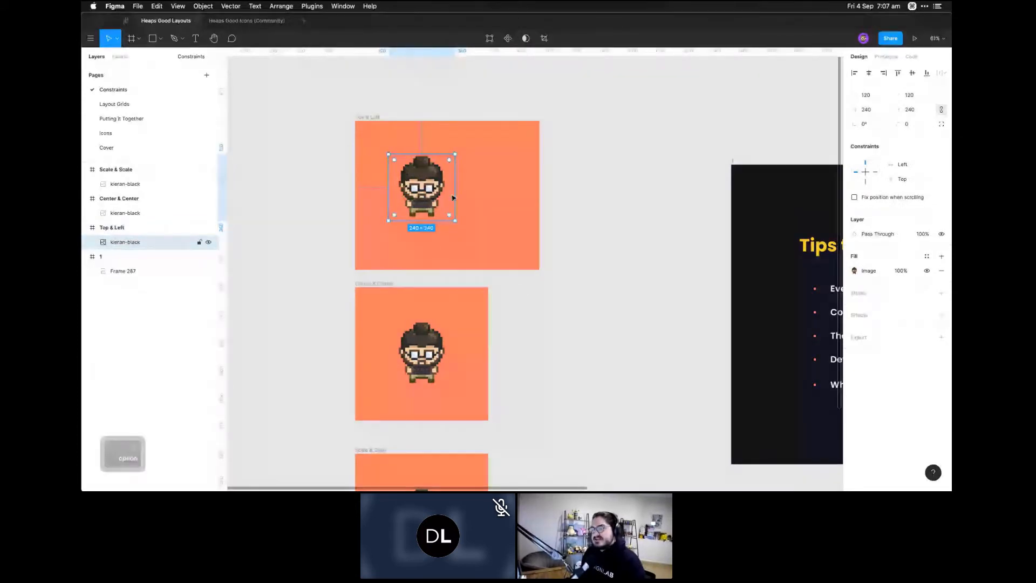
key("alt")
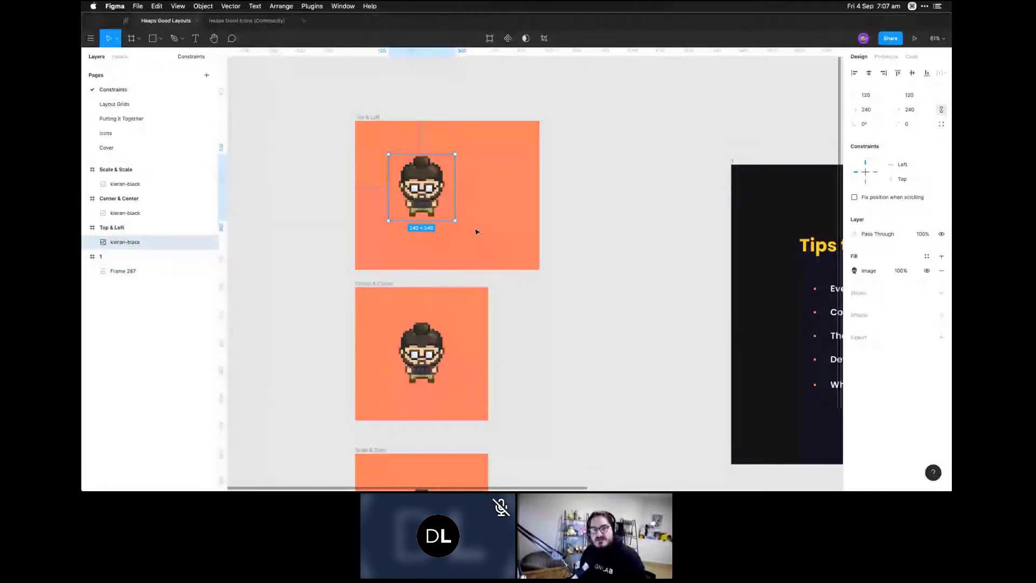
key("super+z")
key("super+z")
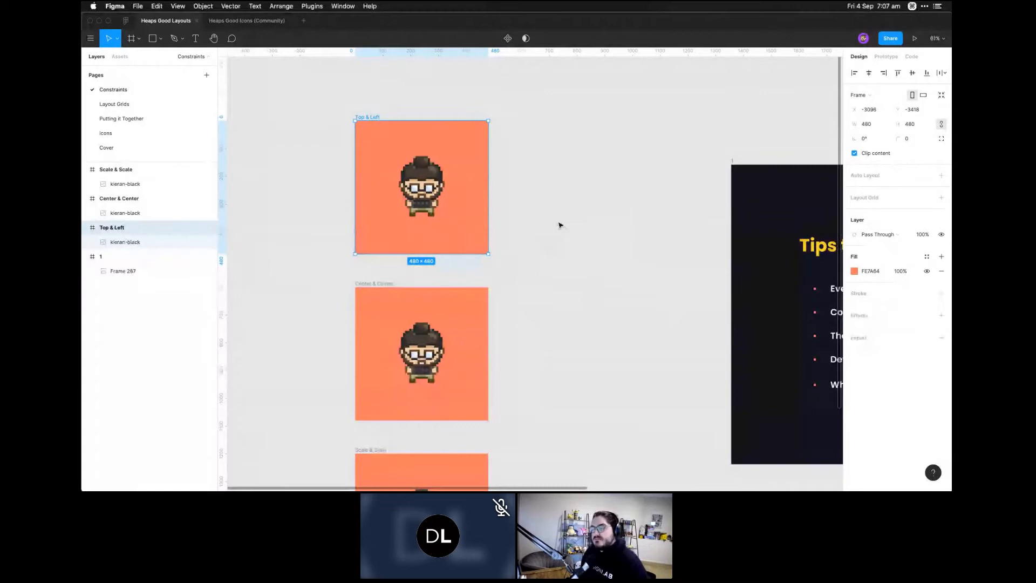
Enlarge the Center & Center frame to about 890 × 540 and compare its character image's constraints with the Top & Left one's
left_click(524, 249)
left_click(384, 283)
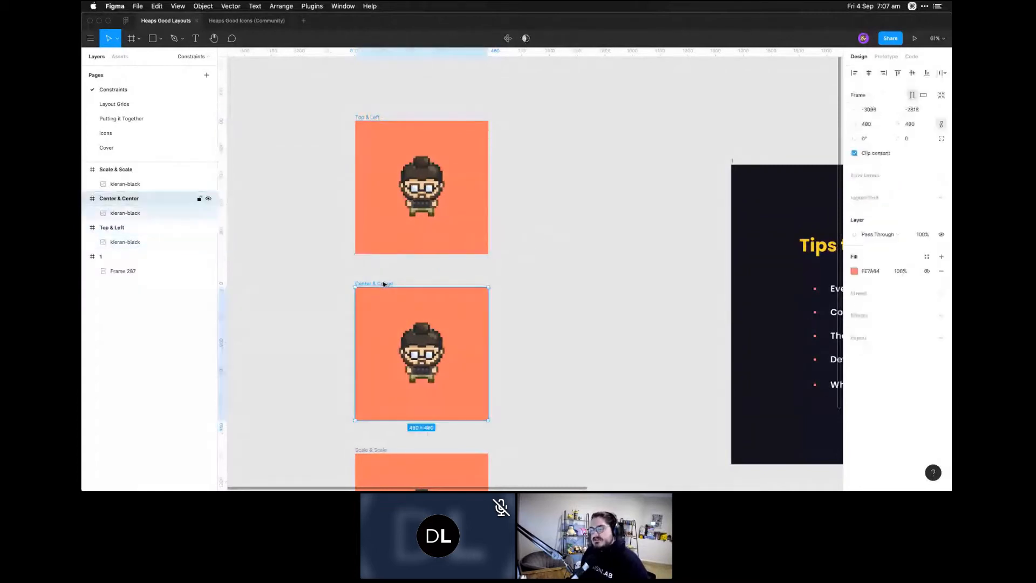
scroll(456, 276, "down", 5)
scroll(456, 278, "down", 1)
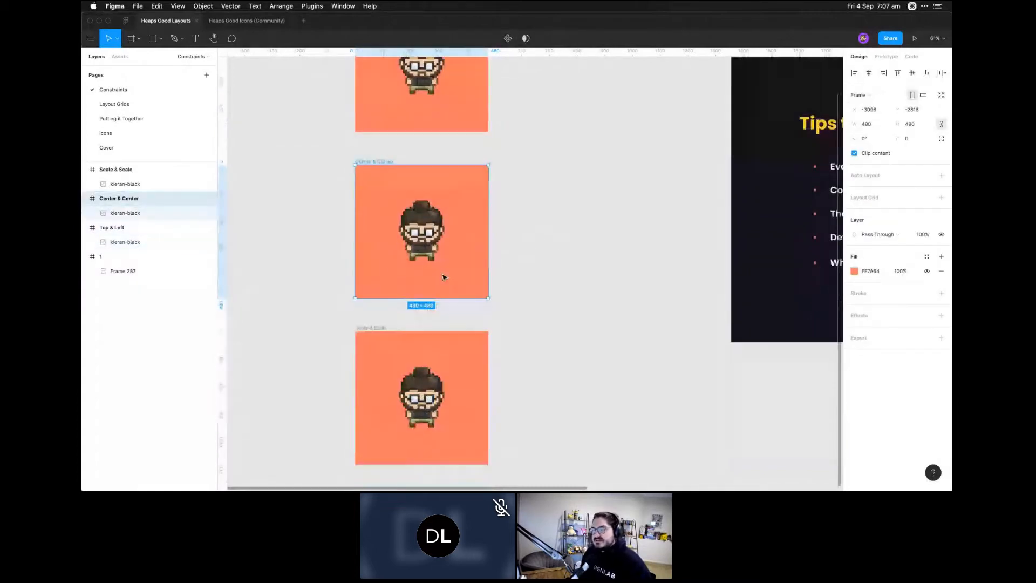
left_click(501, 210)
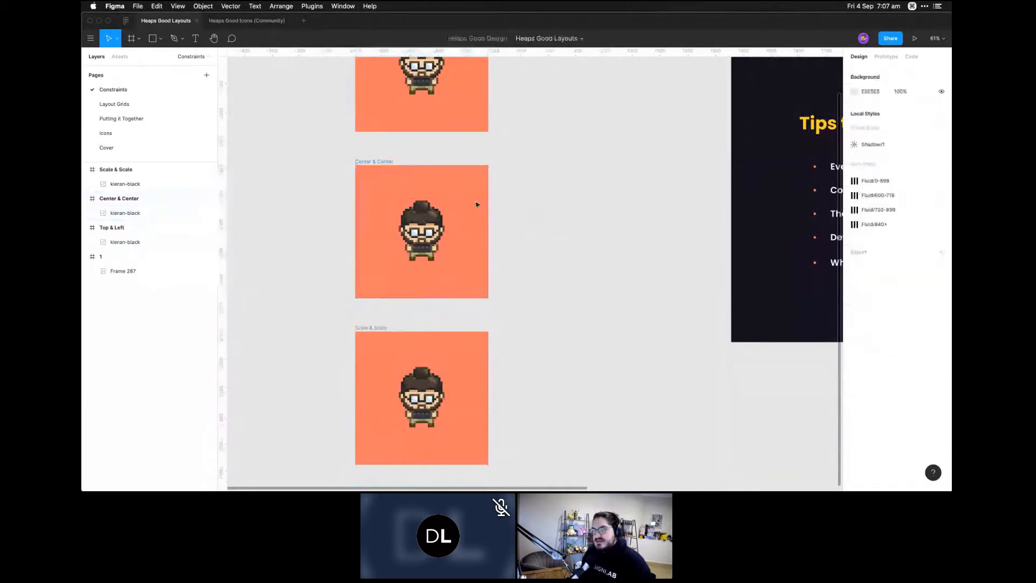
left_click(371, 170)
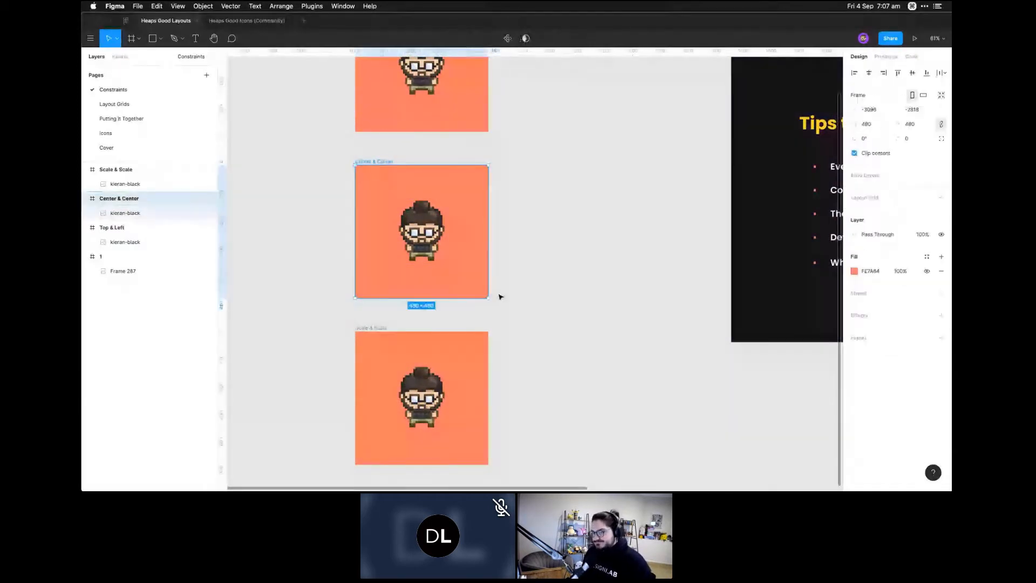
left_click_drag(486, 297, 603, 314)
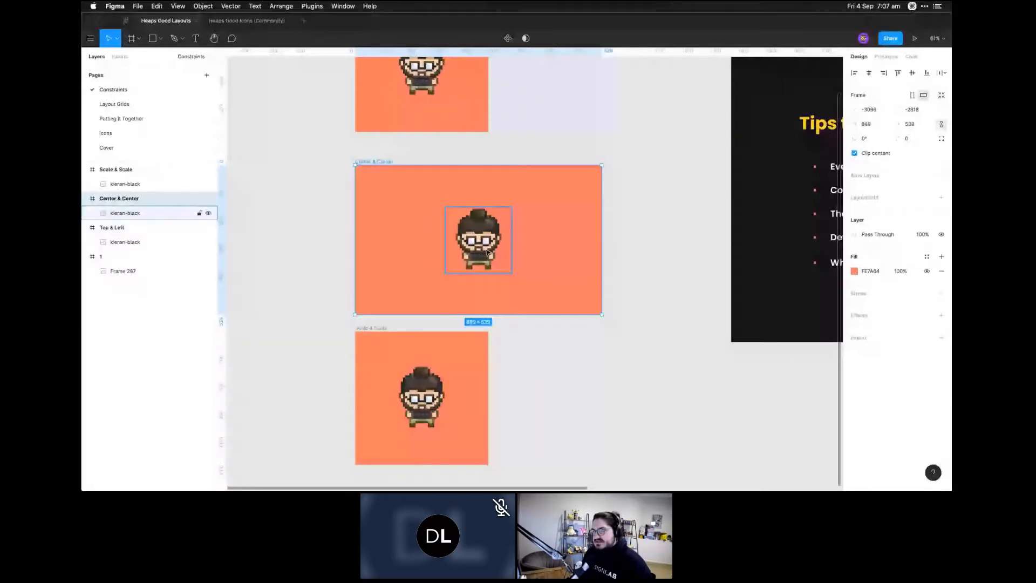
left_click(487, 250)
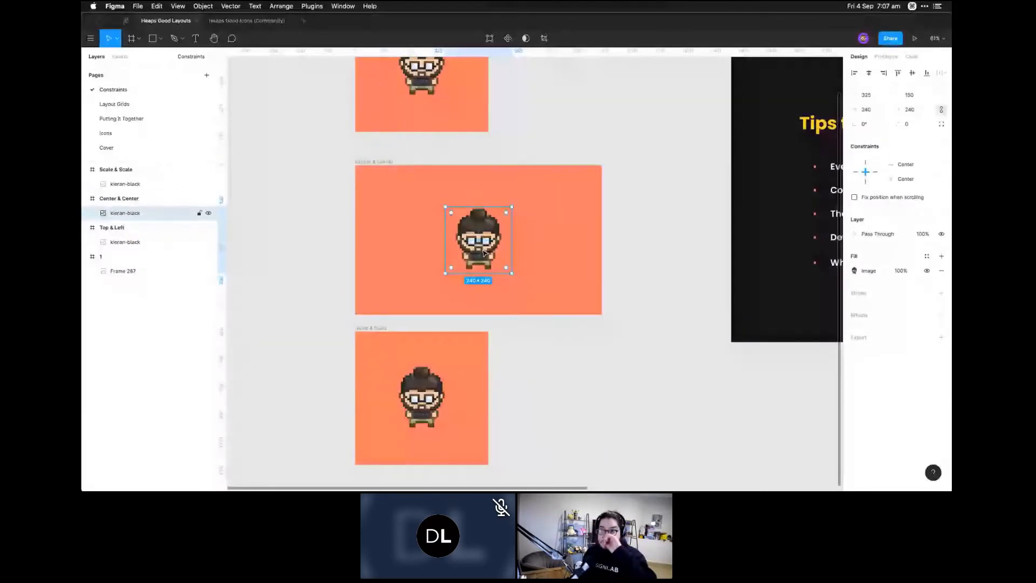
left_click(426, 86)
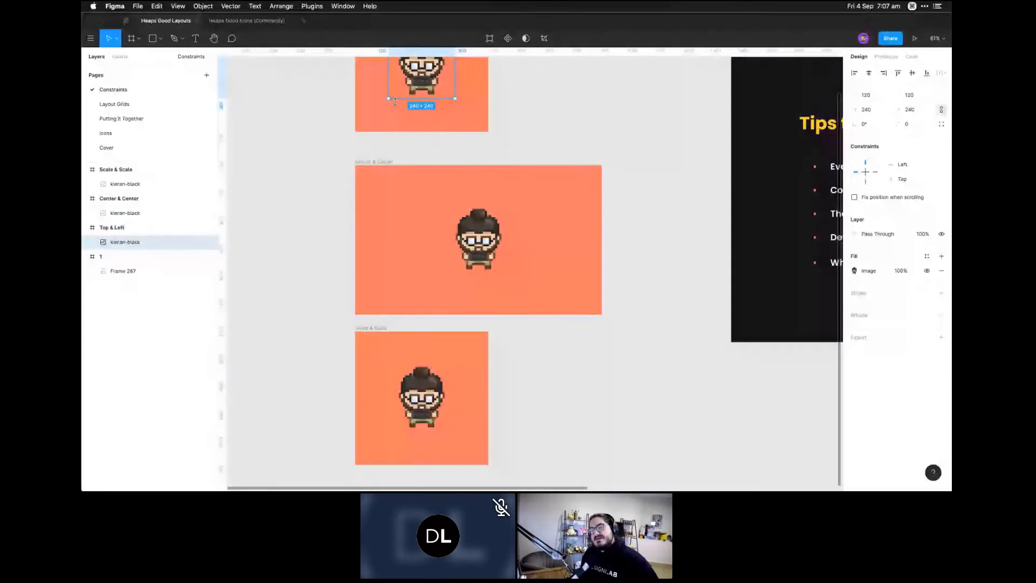
Resize the Center & Center frame to about 871 × 546 and compare its character image's constraints with the Top & Left one's
left_click(477, 240)
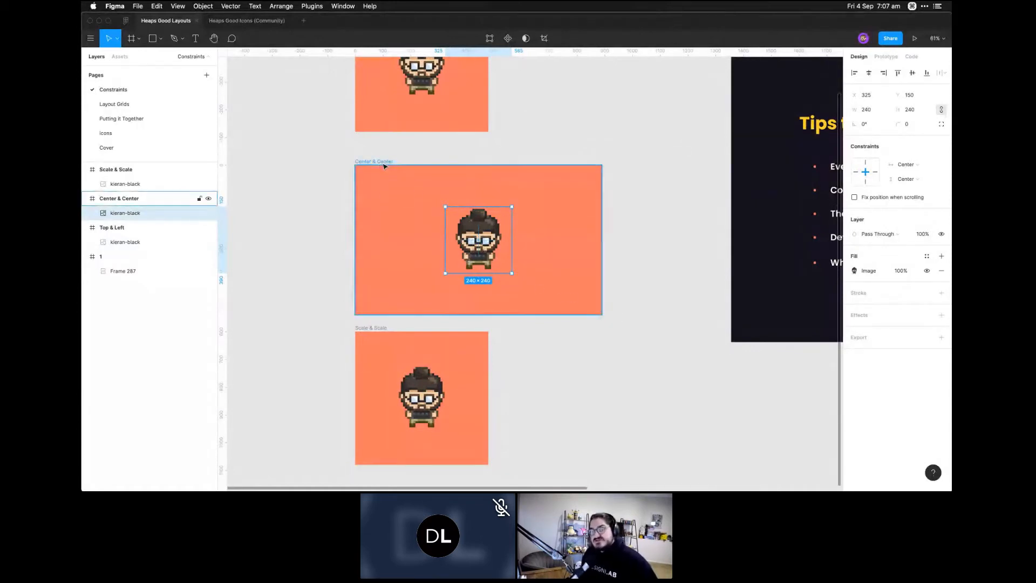
left_click(383, 162)
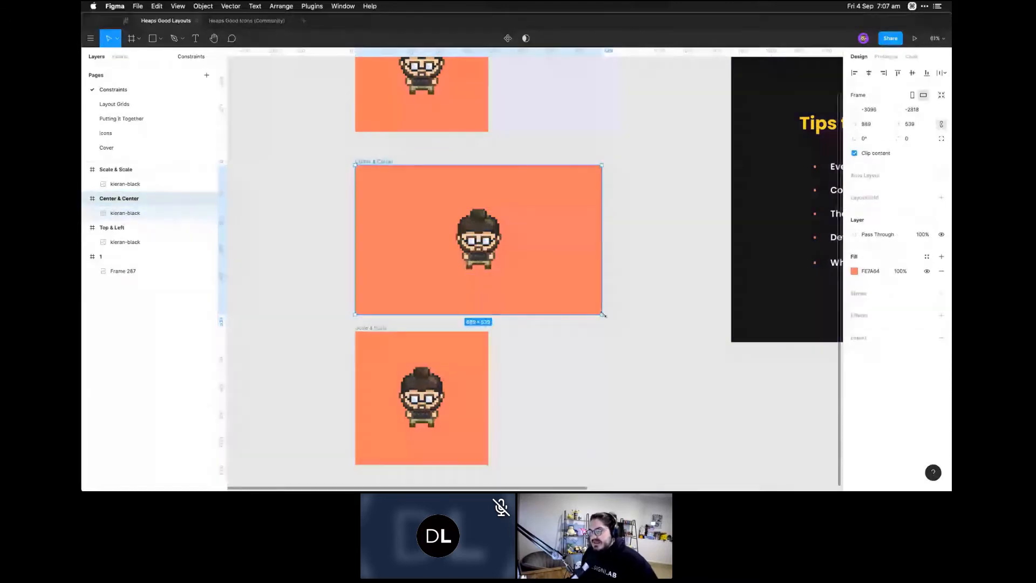
mouse_move(603, 314)
left_mouse_down()
mouse_move(572, 310)
mouse_move(615, 266)
mouse_move(592, 338)
mouse_move(596, 317)
left_mouse_up()
left_click(462, 235)
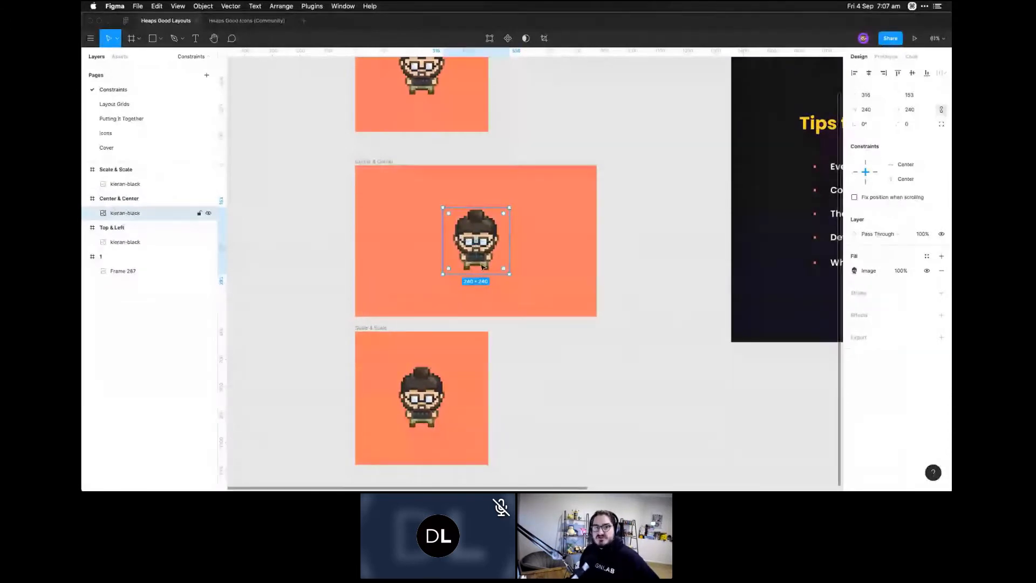
left_click(383, 162)
left_click(416, 100)
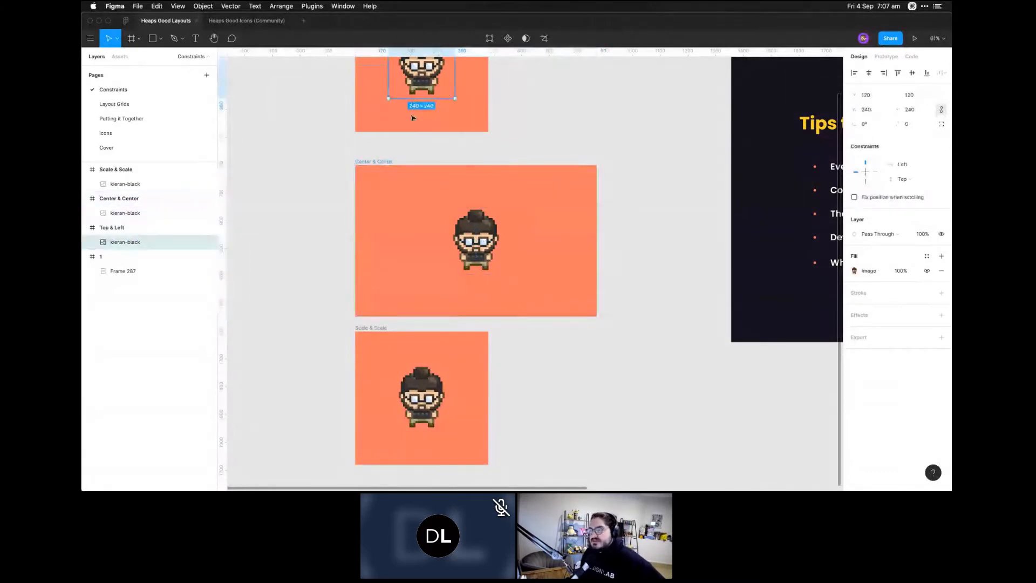
left_click(412, 119)
Unlock the Center & Center frame's proportions and set its size to 480 × 480 to match the Scale & Scale frame
left_click(372, 327)
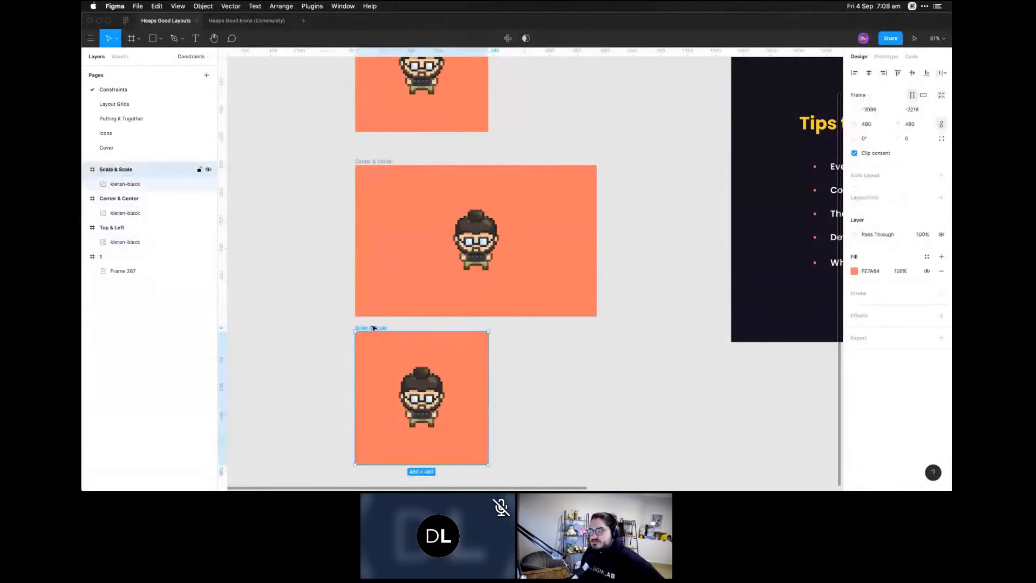
left_click(382, 162)
left_click(883, 124)
type("480")
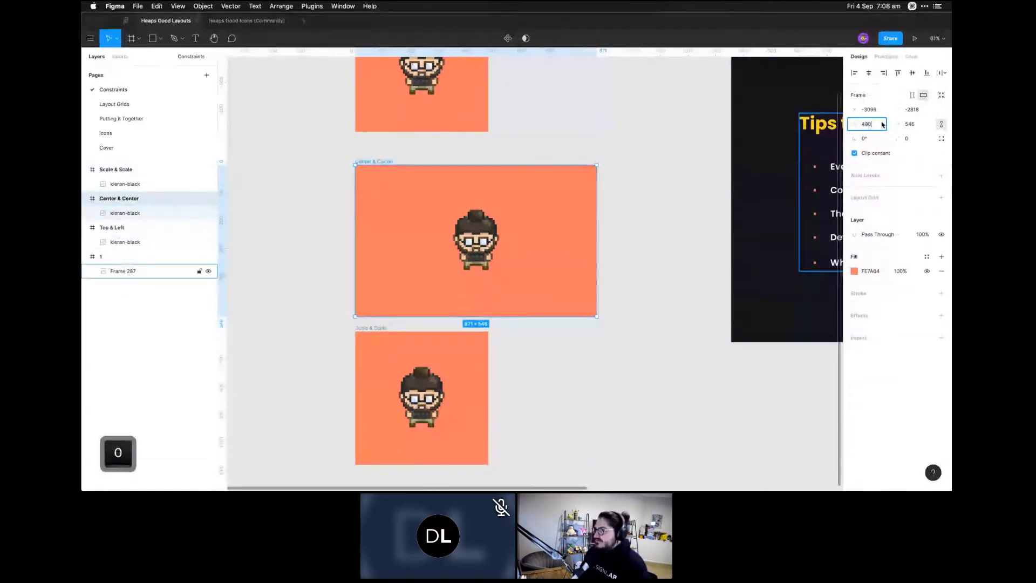
key("Tab")
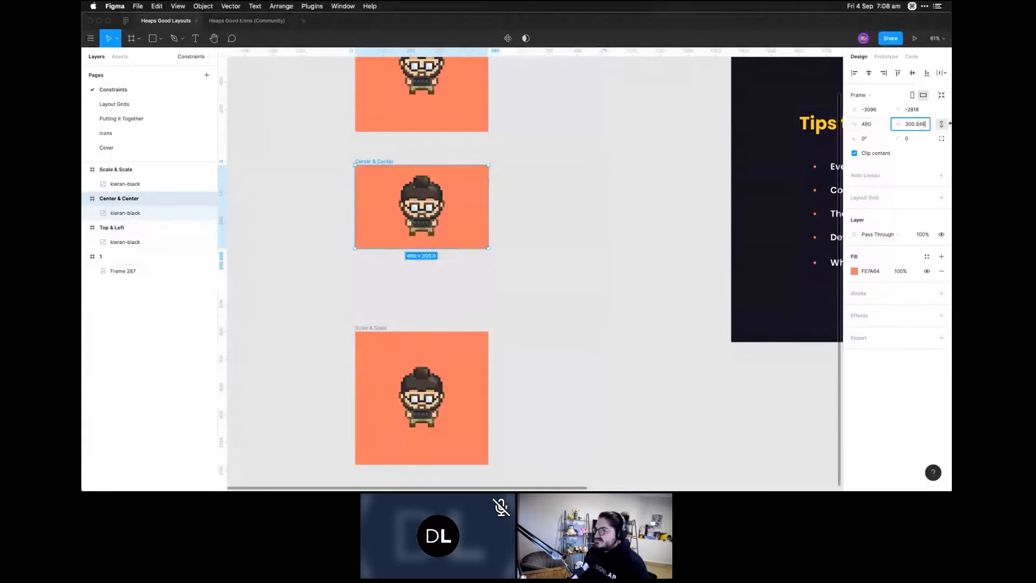
left_click(945, 124)
left_click(917, 124)
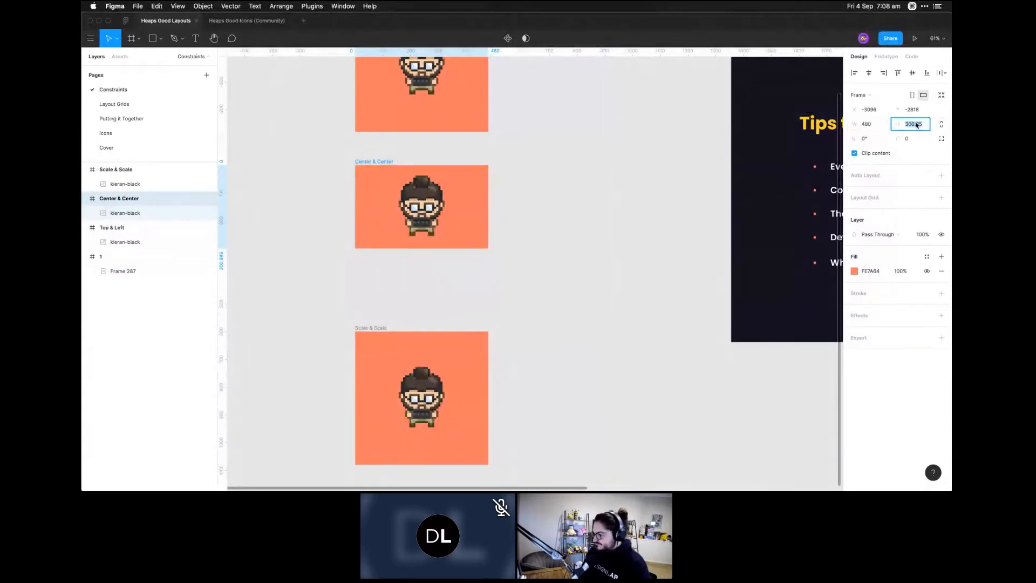
type("480")
key("Return")
left_click(551, 205)
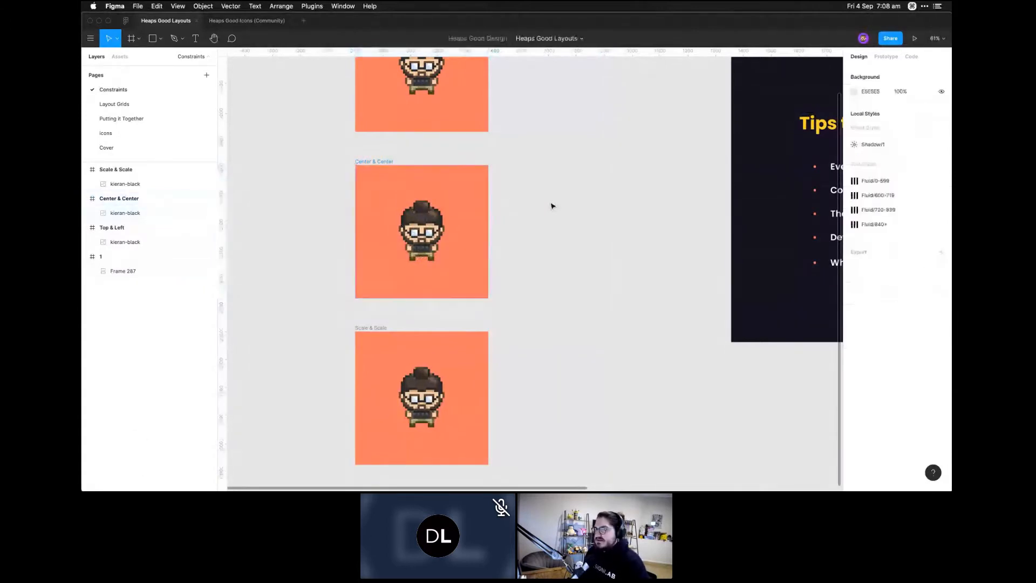
Try enlarging the Scale & Scale frame to about 518 × 518, inspect its character image, and undo the resize
left_click(378, 329)
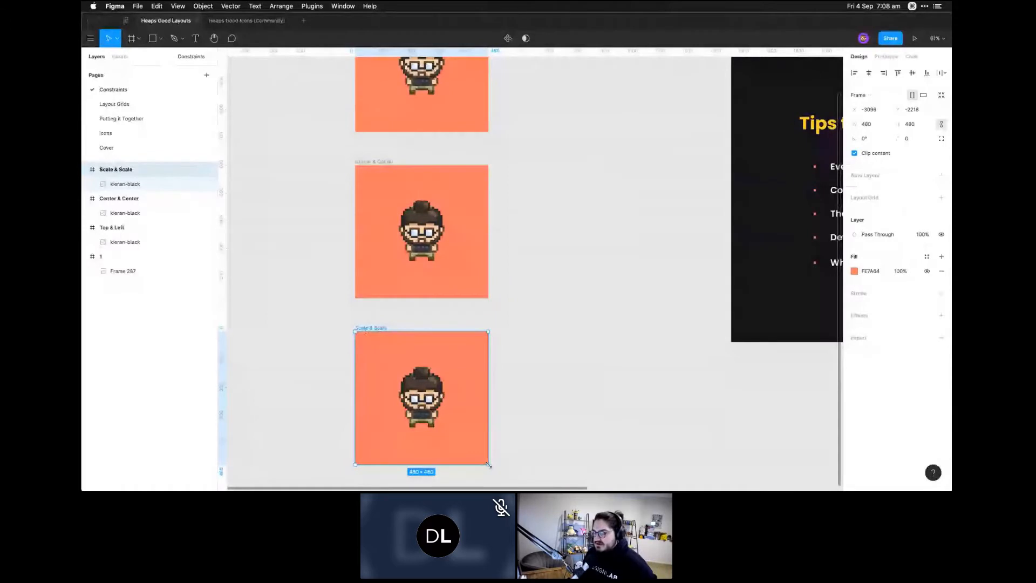
mouse_move(485, 461)
left_mouse_down()
mouse_move(493, 464)
mouse_move(406, 454)
mouse_move(475, 429)
mouse_move(408, 385)
mouse_move(455, 419)
mouse_move(499, 475)
left_mouse_up()
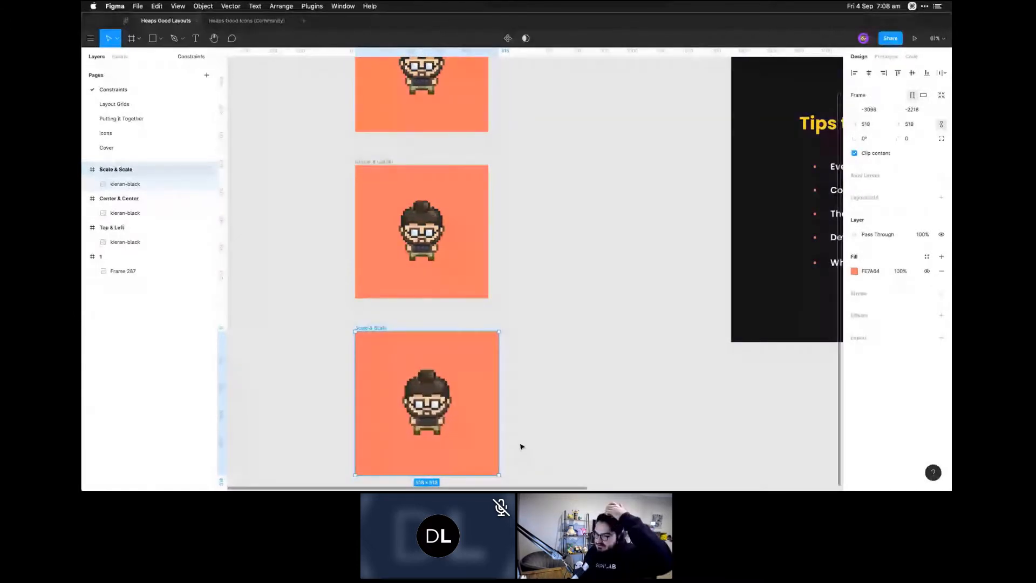
key("Return")
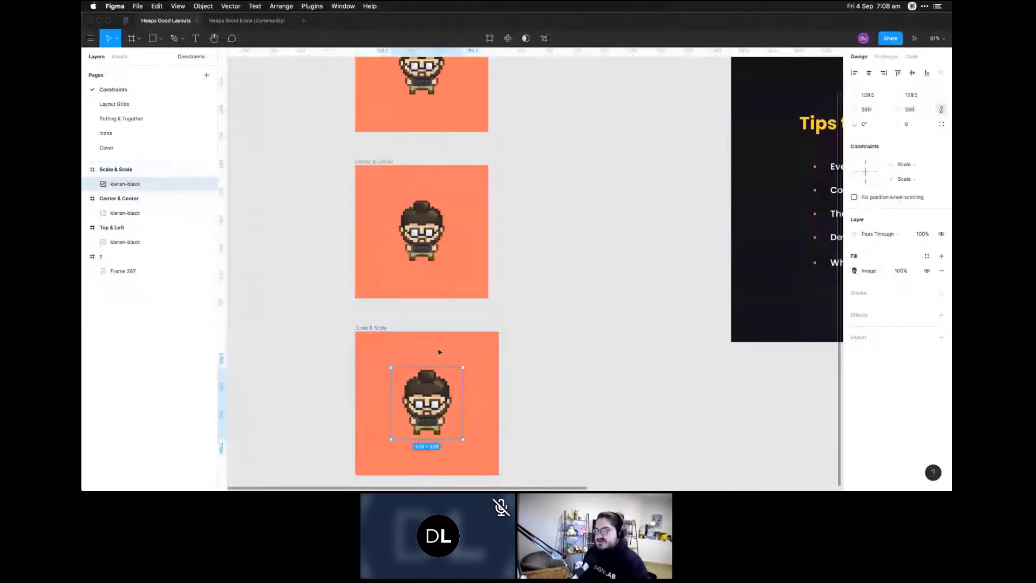
key("alt")
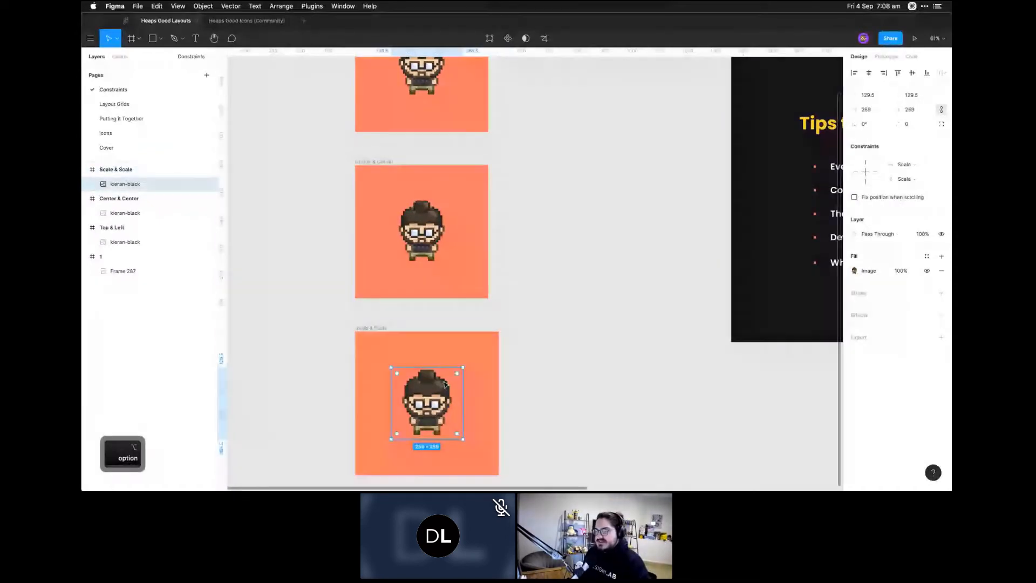
key("super+z")
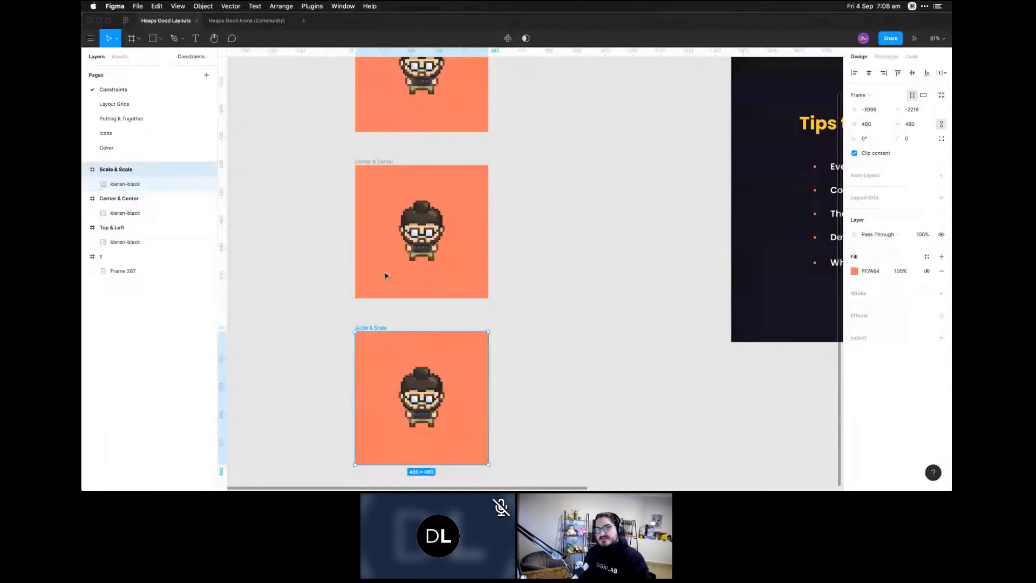
Try narrowing the Scale & Scale frame to about 395 wide and check its character image's size and constraints
left_click(430, 376)
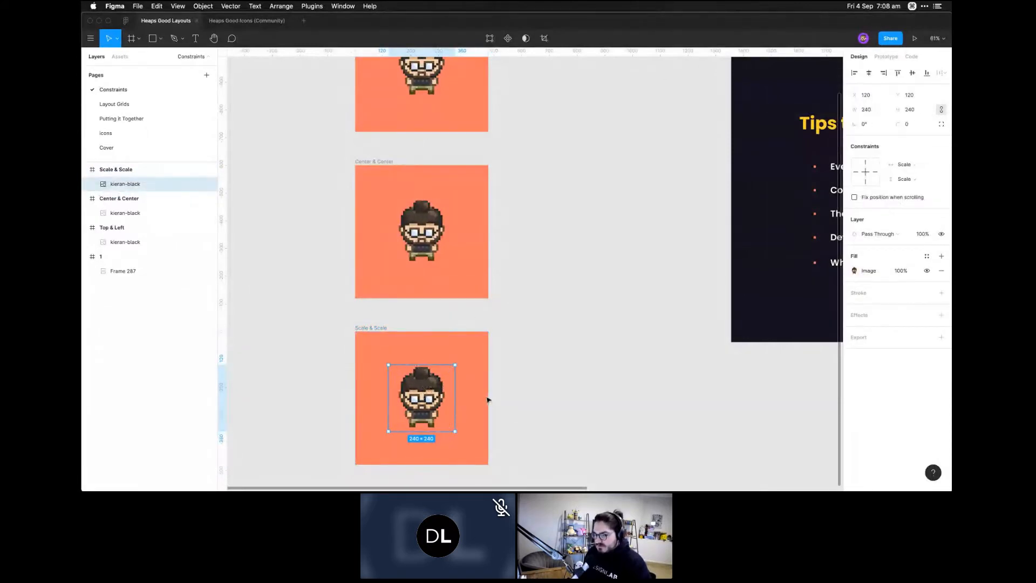
left_click(399, 336)
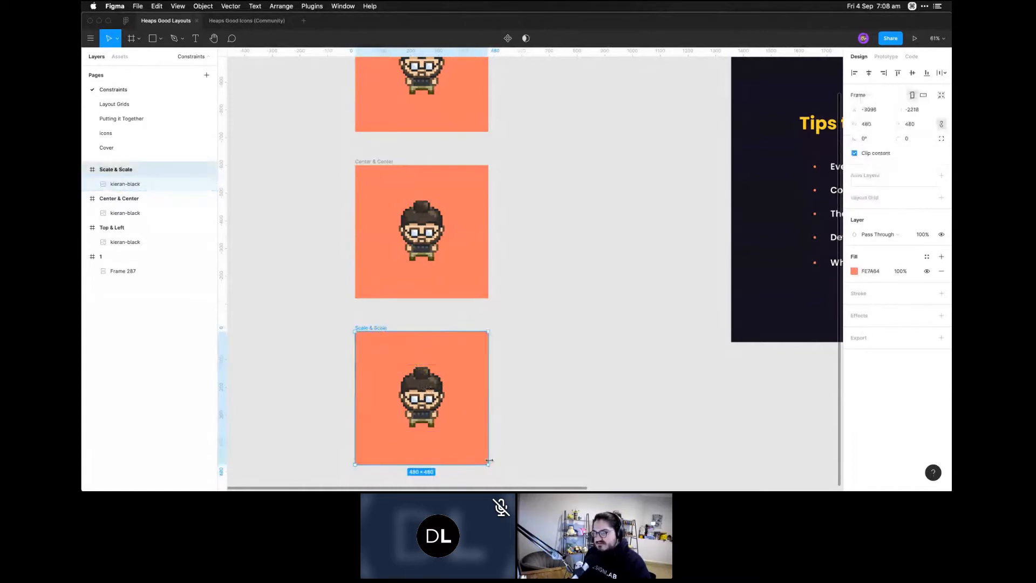
left_click_drag(489, 453, 464, 450)
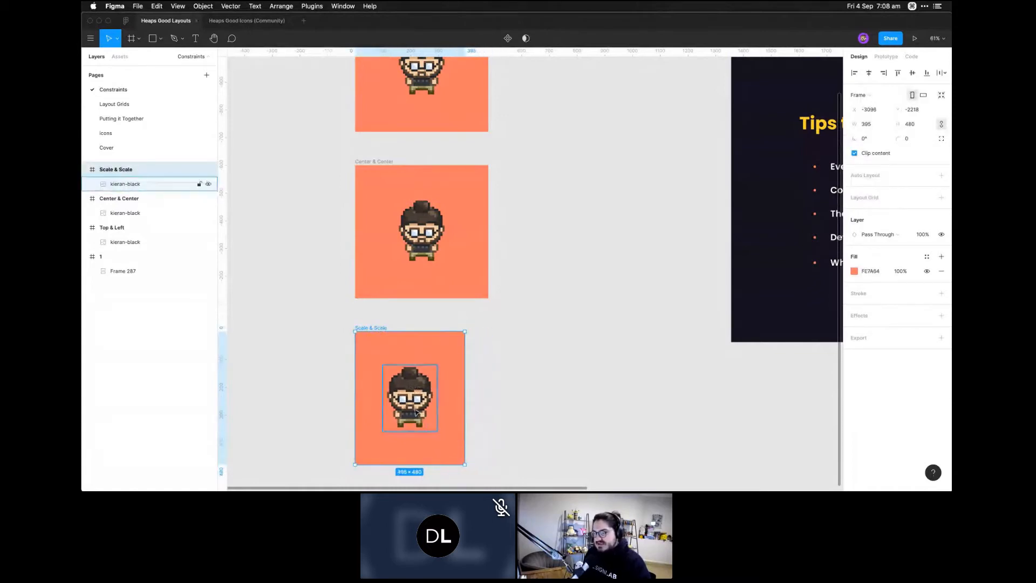
left_click(384, 385)
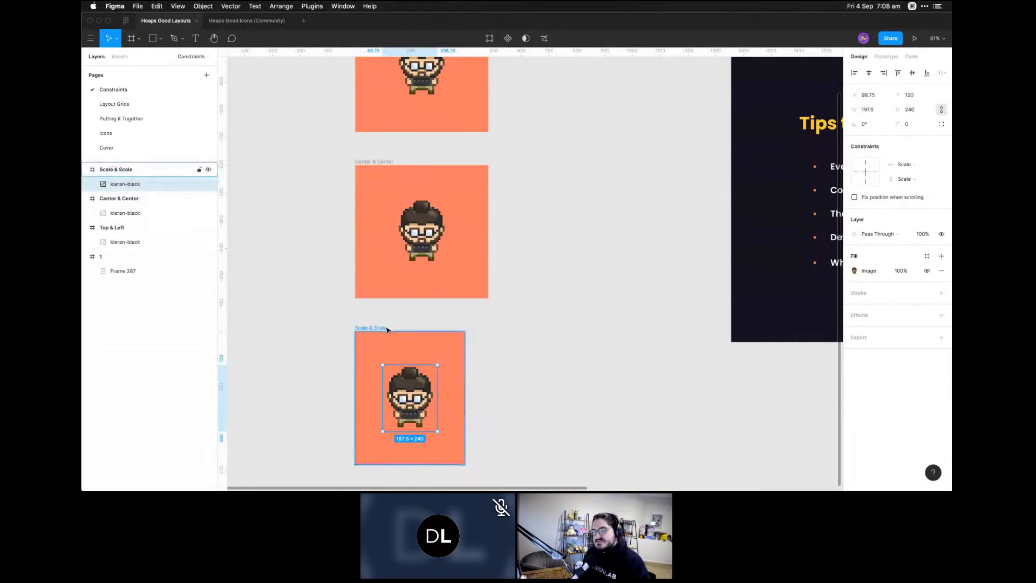
Try narrowing the Scale & Scale frame further to about 235 wide, and undo all of its width changes
left_click(386, 330)
left_click_drag(464, 418, 421, 418)
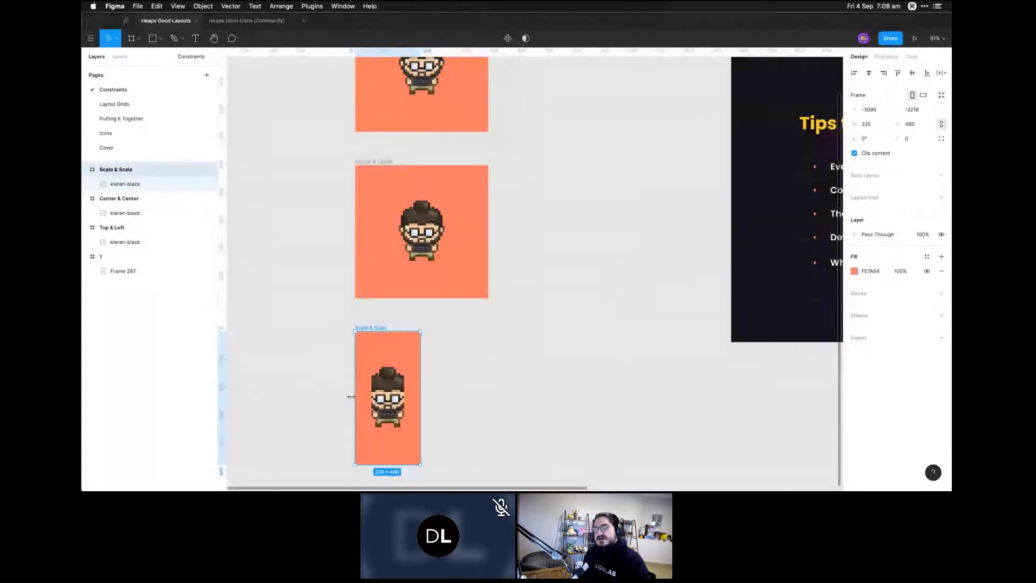
left_click(390, 388)
key("super+z")
key("super+z")
key("super+z")
key("super+z")
key("super+z")
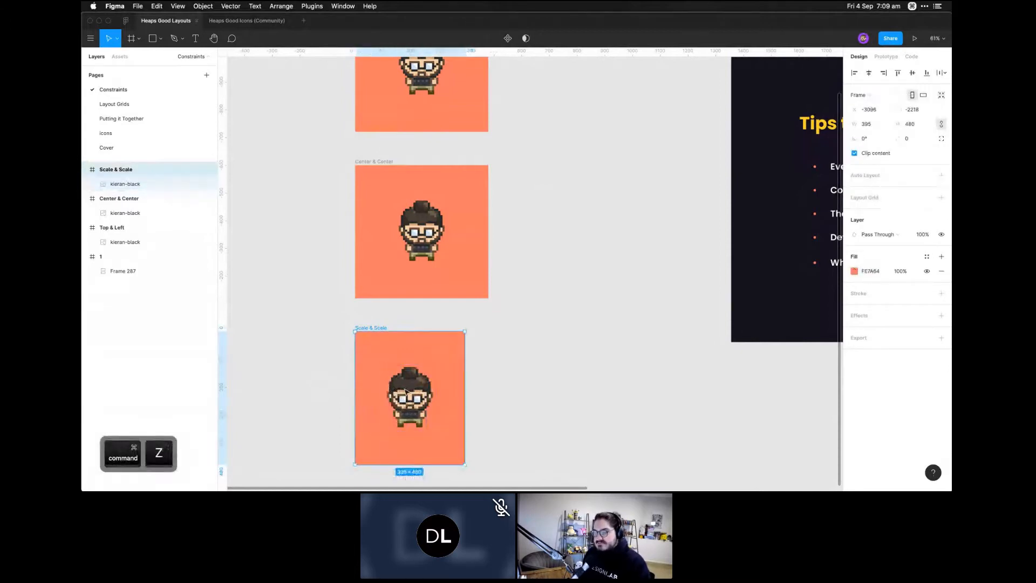
key("super+z")
key("super+z")
key("super+z")
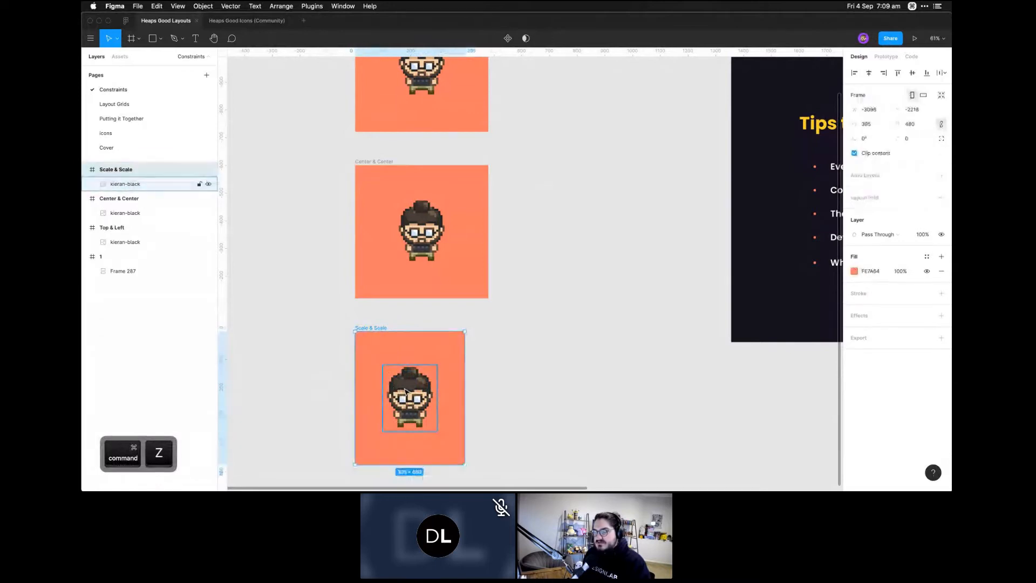
Measure the Scale & Scale character image's edge distances, try narrowing its frame to about 320 wide, and undo the resize
key("alt")
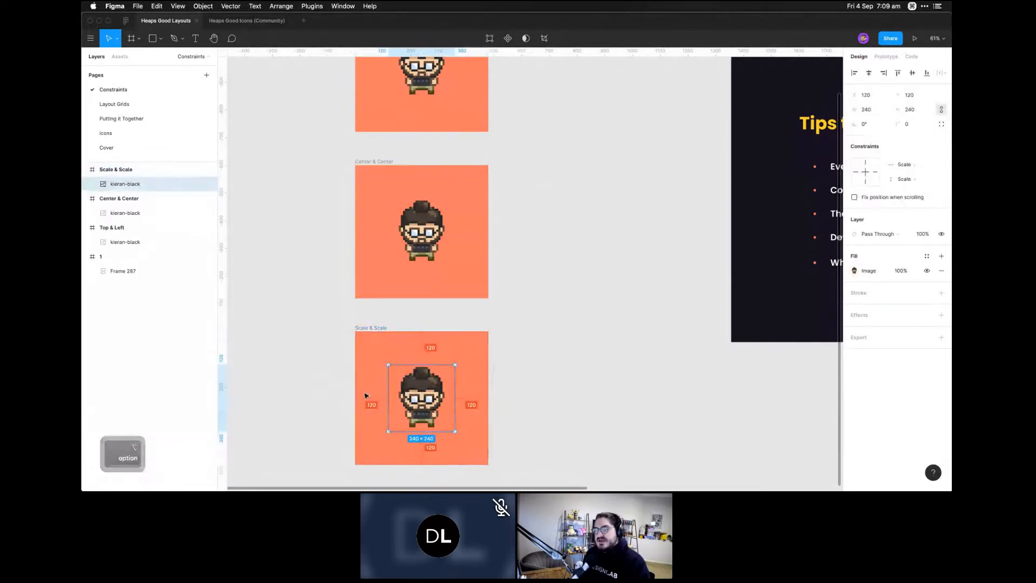
left_click(382, 331)
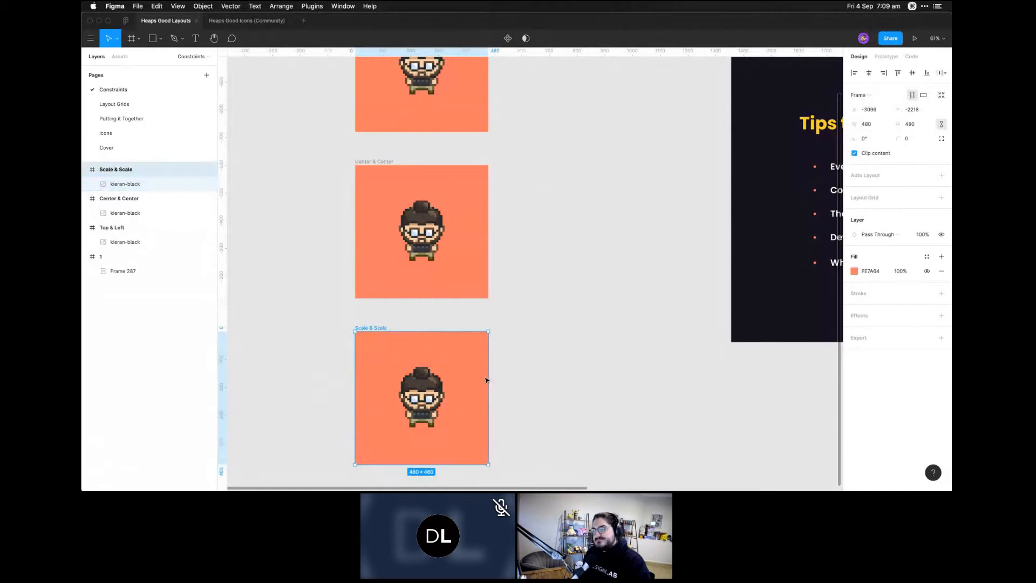
left_click_drag(488, 375, 444, 364)
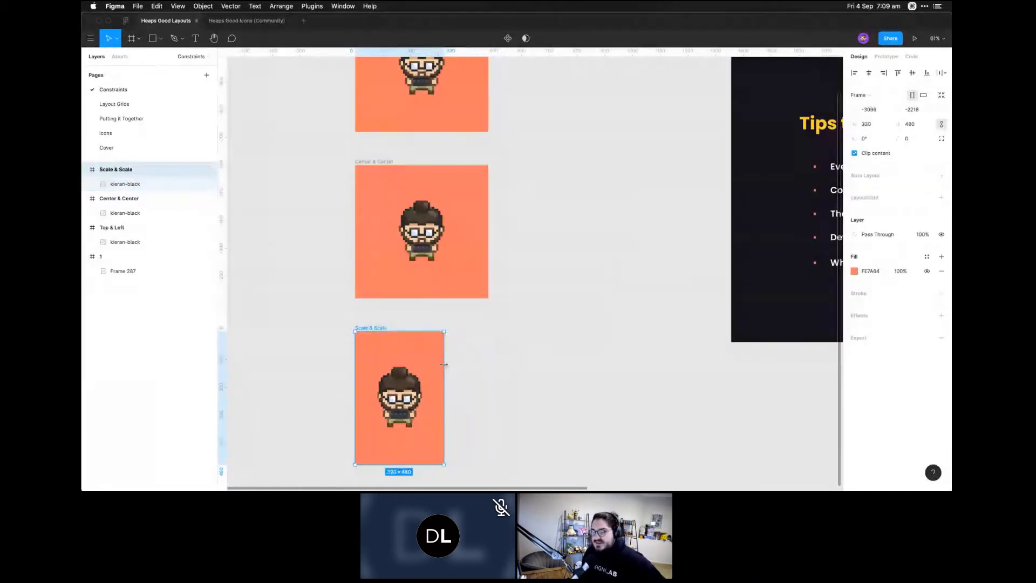
left_click(414, 385)
key("alt")
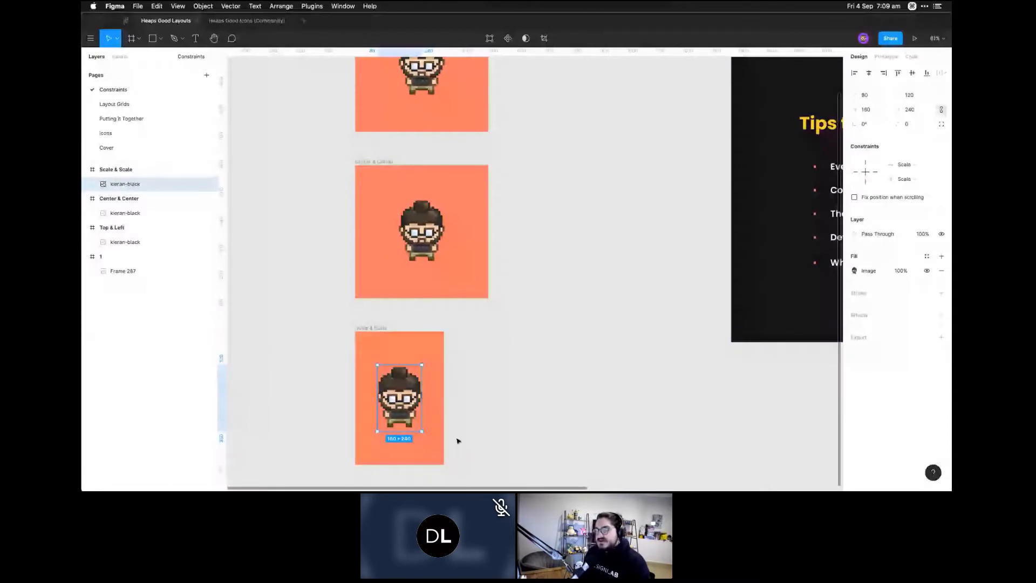
key("ctrl+z")
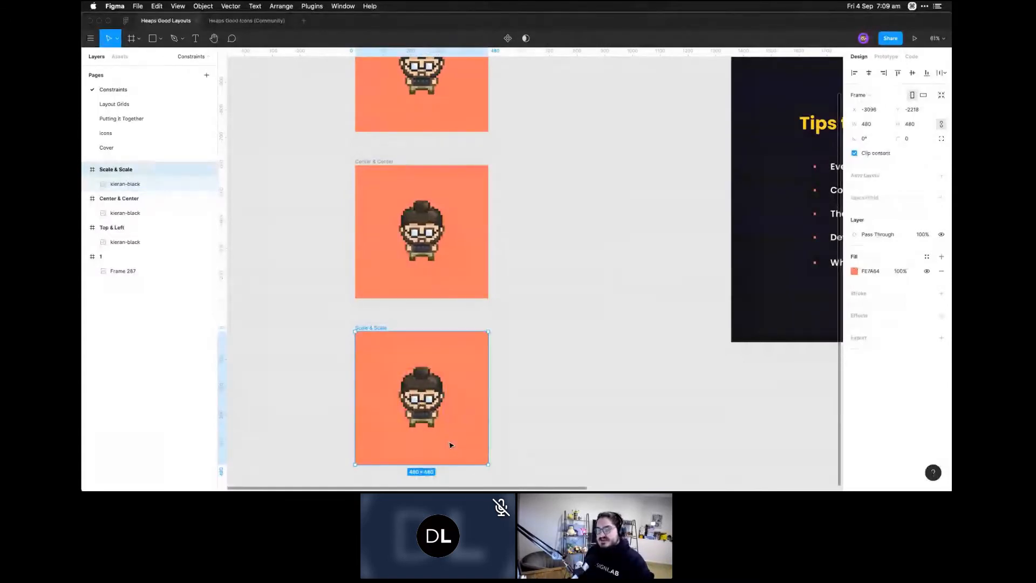
left_click(391, 400)
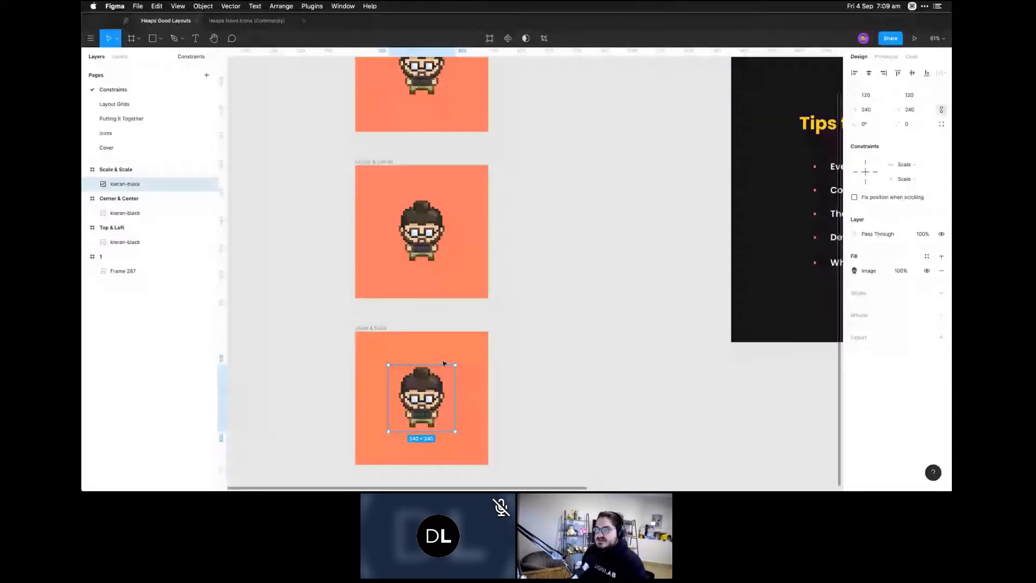
Try shrinking the Top & Left frame to about 240 × 240, and undo the resize
left_click(534, 146)
key("space")
left_click_drag(536, 141, 558, 286)
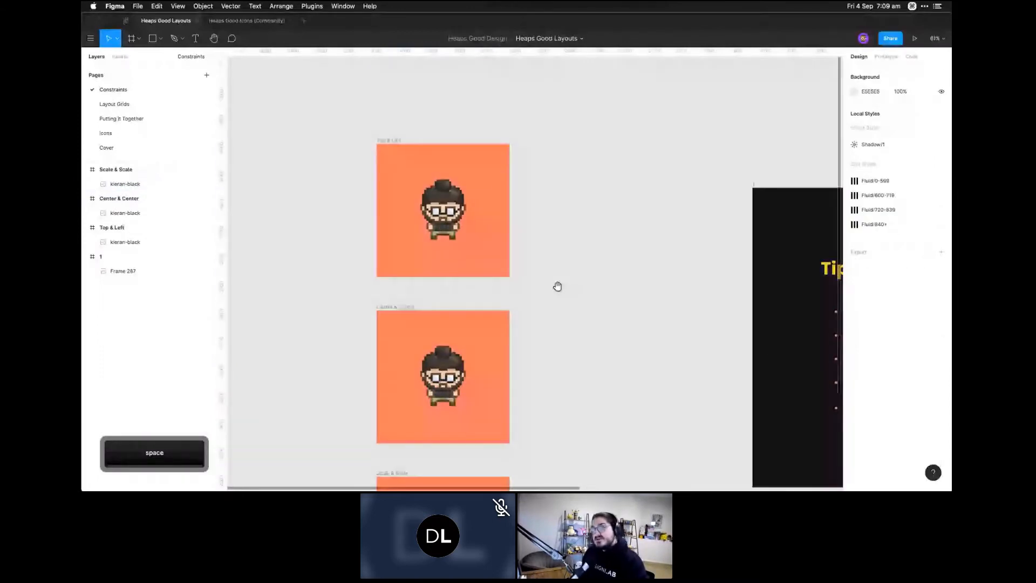
left_click(504, 275)
left_click_drag(507, 276, 443, 210)
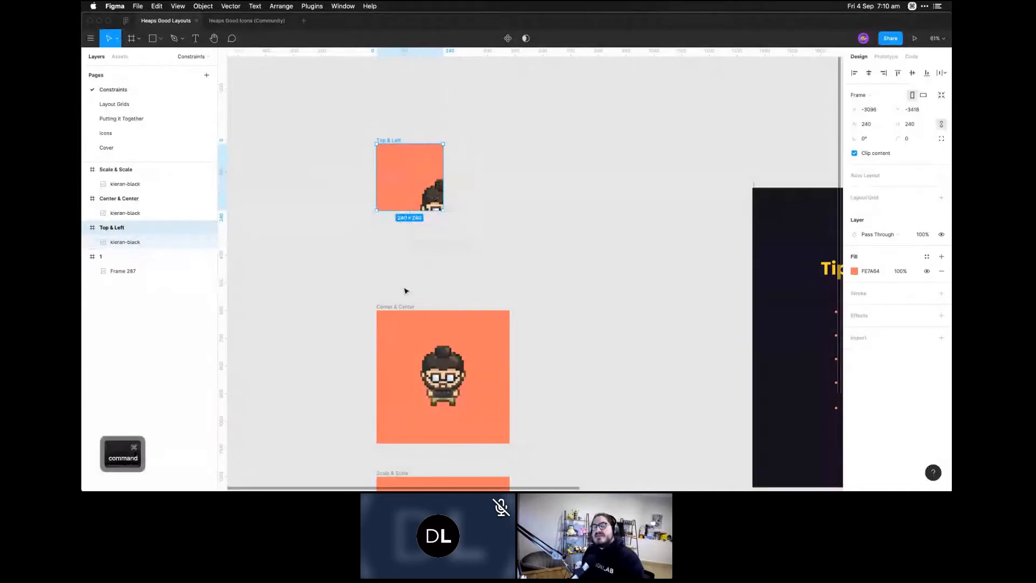
key("super+z")
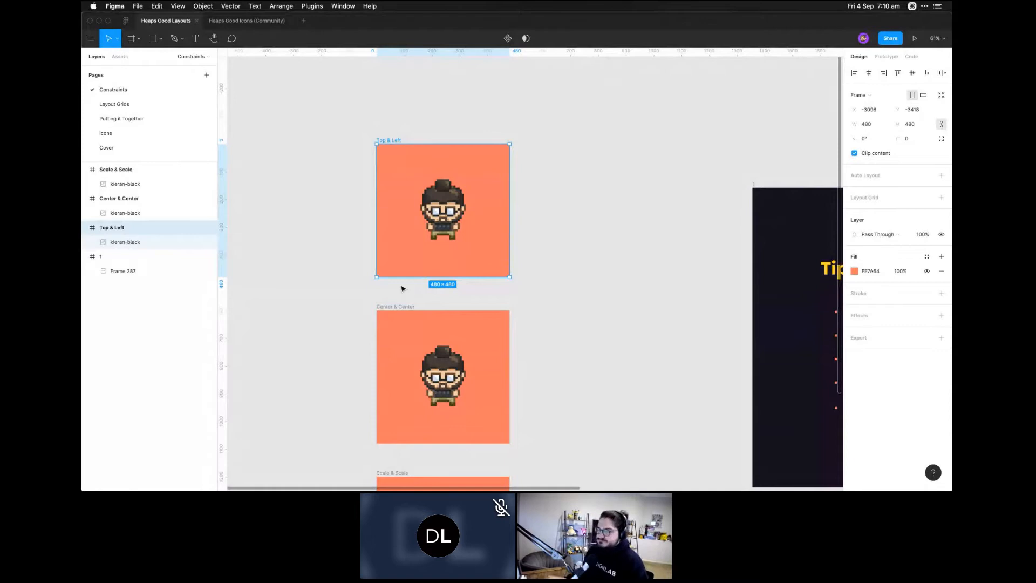
Review the "Tips to remember" slide about constraints, and return to the three example frames
left_click(610, 311)
key("space")
left_click_drag(669, 333, 452, 282)
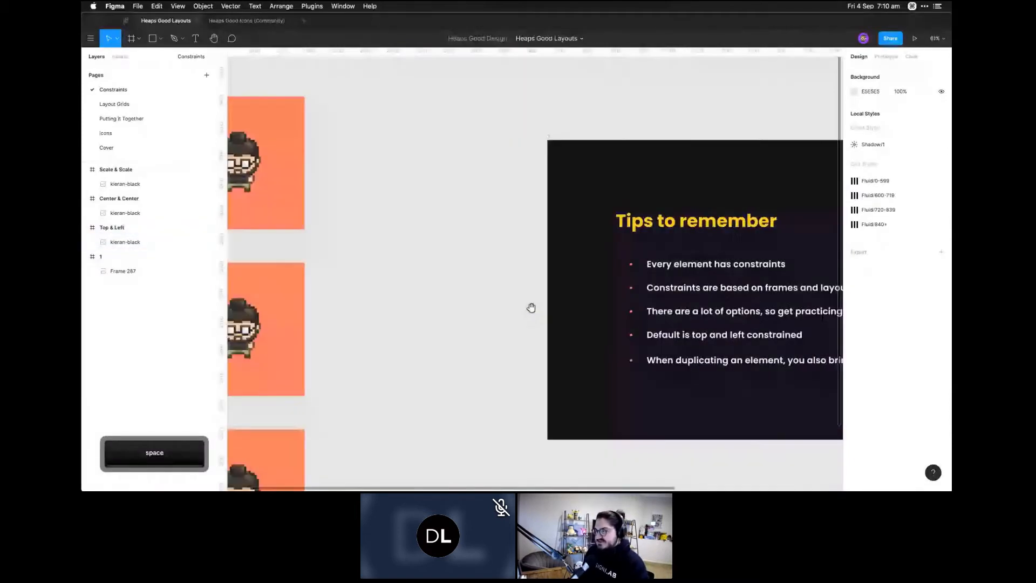
left_click_drag(531, 307, 329, 276)
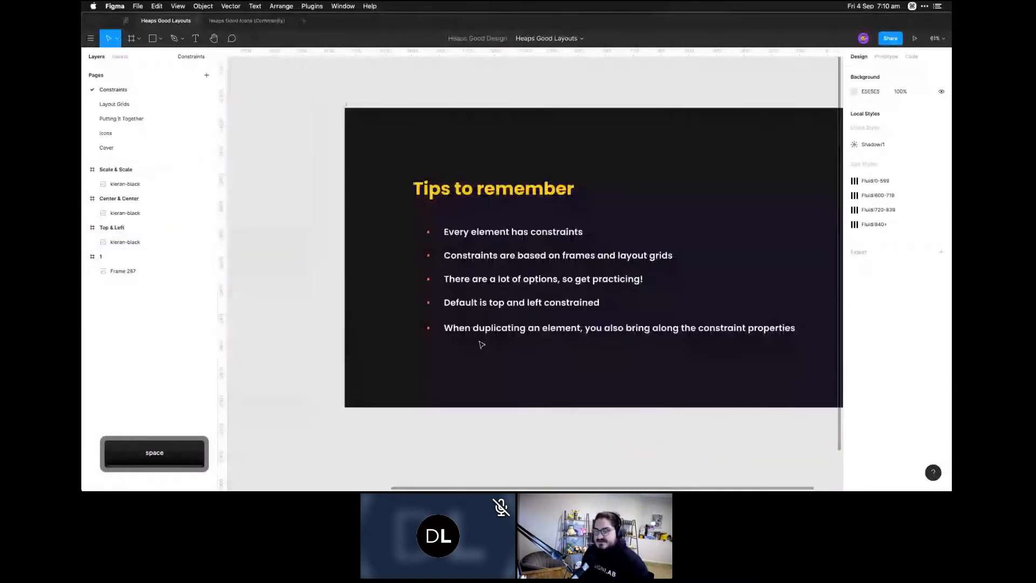
left_click(492, 269)
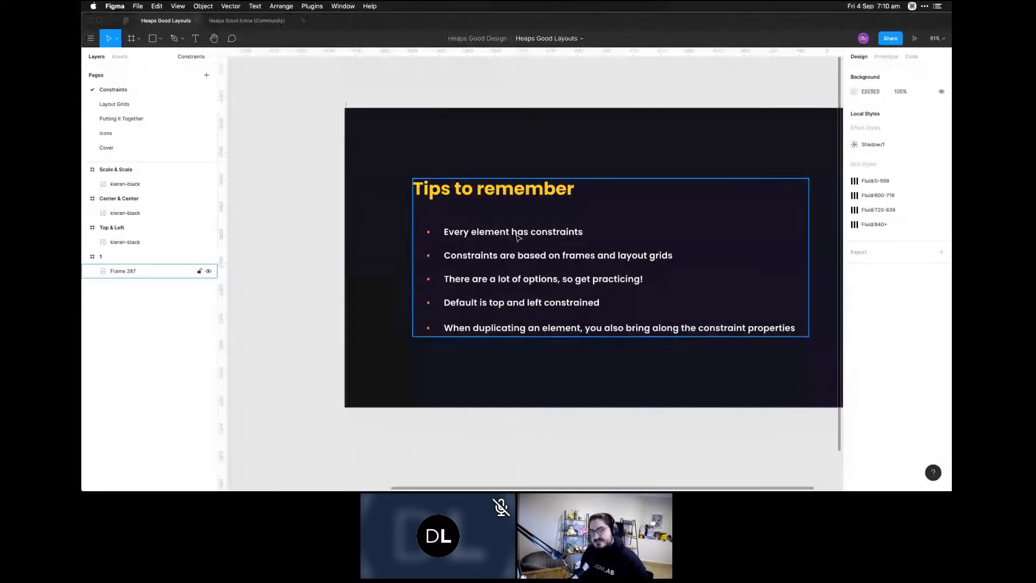
left_click(346, 264)
left_click(448, 293)
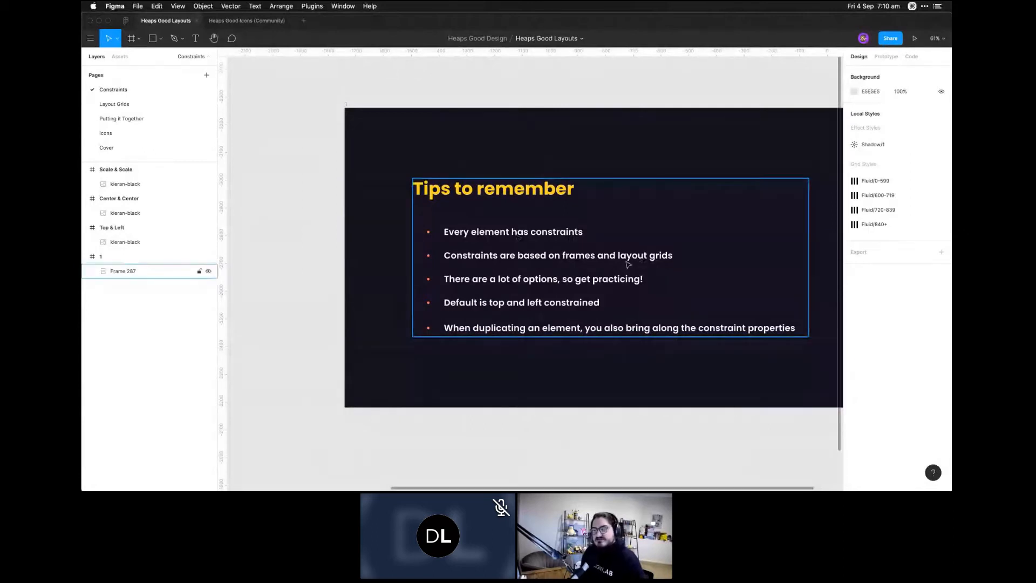
left_click(332, 296)
key("space")
left_click_drag(331, 286, 585, 321)
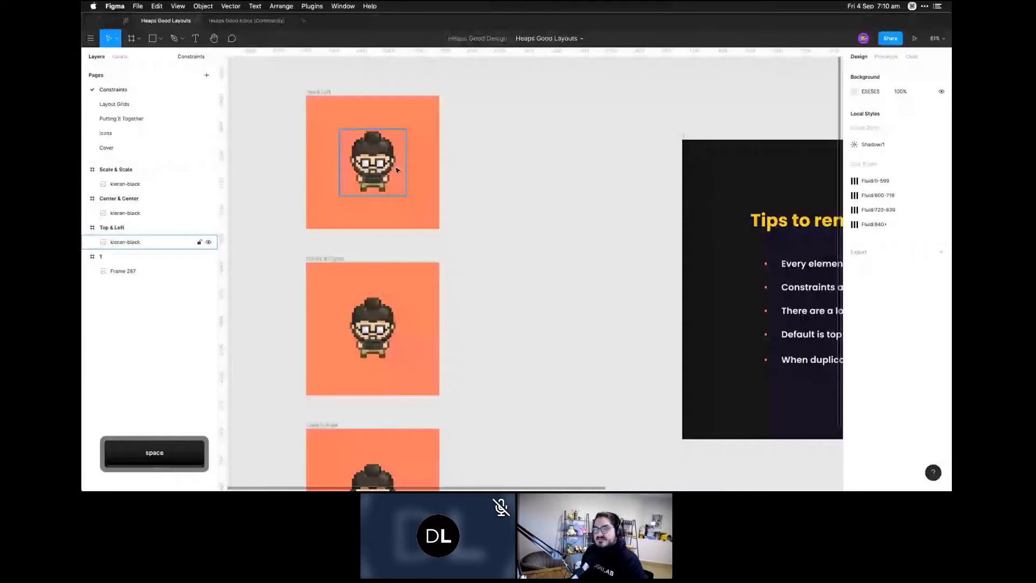
Check the constraints of the character image in the Top & Left frame and the frame's own properties
left_click(397, 171)
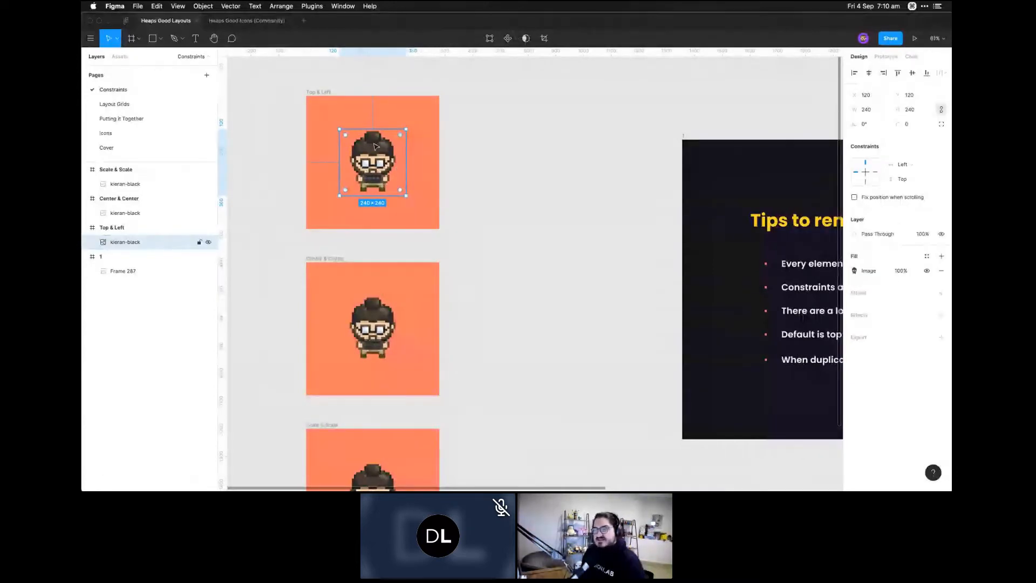
left_click(320, 95)
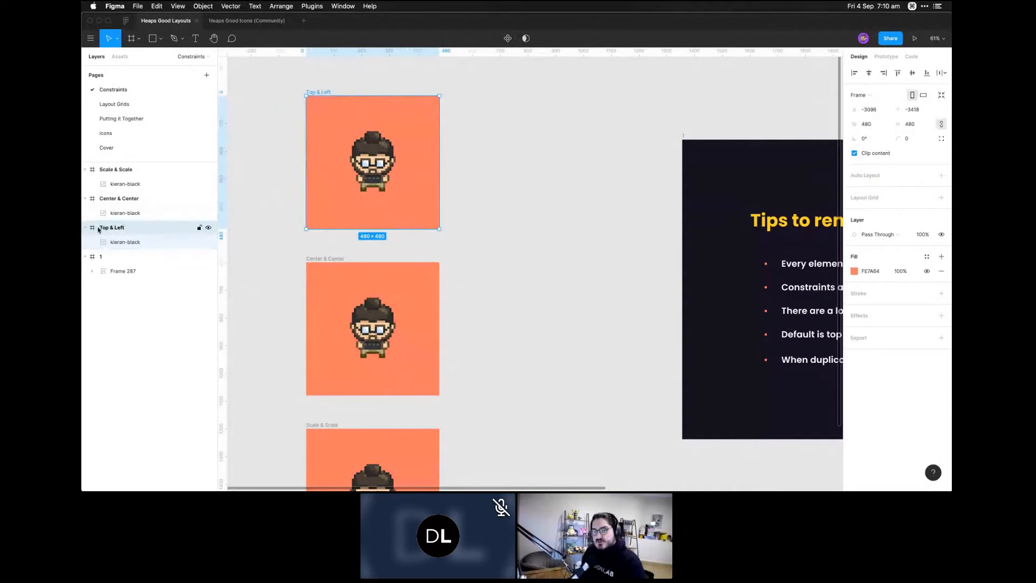
left_click(497, 185)
Duplicate the Top & Left frame beside the original
key("space")
left_click_drag(472, 174, 488, 218)
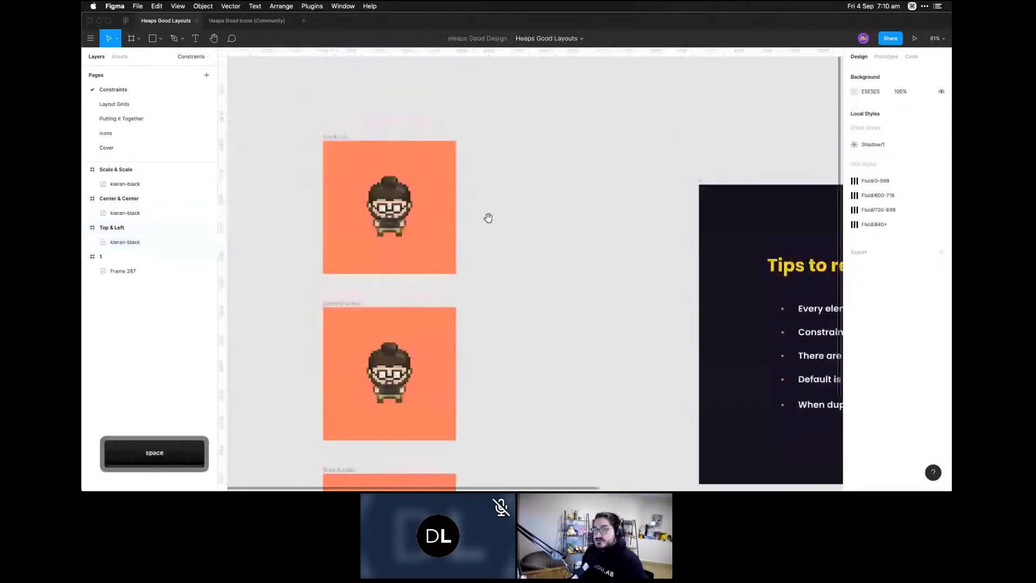
left_click(340, 136)
left_click_drag(335, 139, 494, 155)
left_click(513, 128)
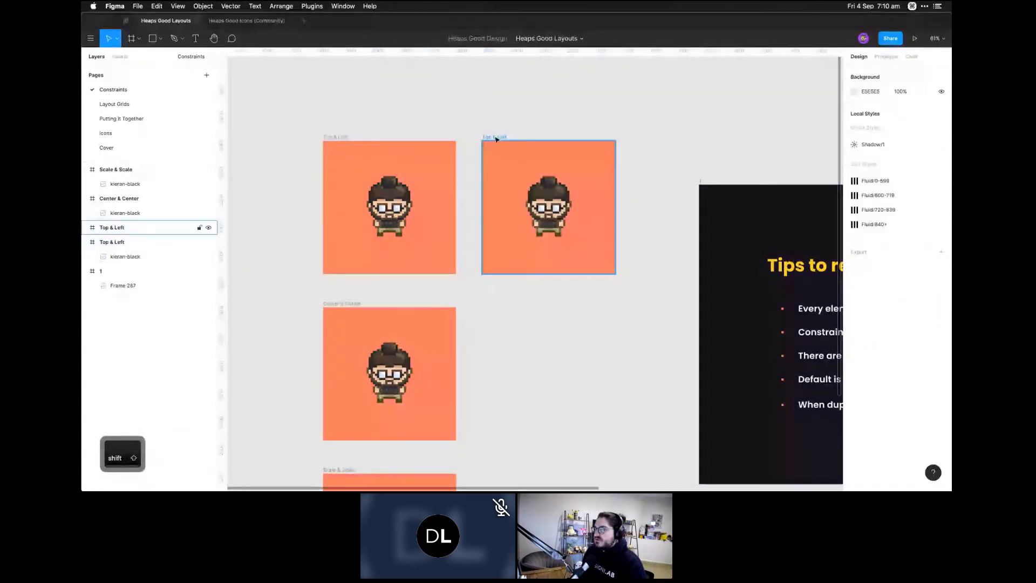
Try converting the duplicated Top & Left frame from a frame to a group, and undo the conversion
left_click(495, 138)
left_click(869, 108)
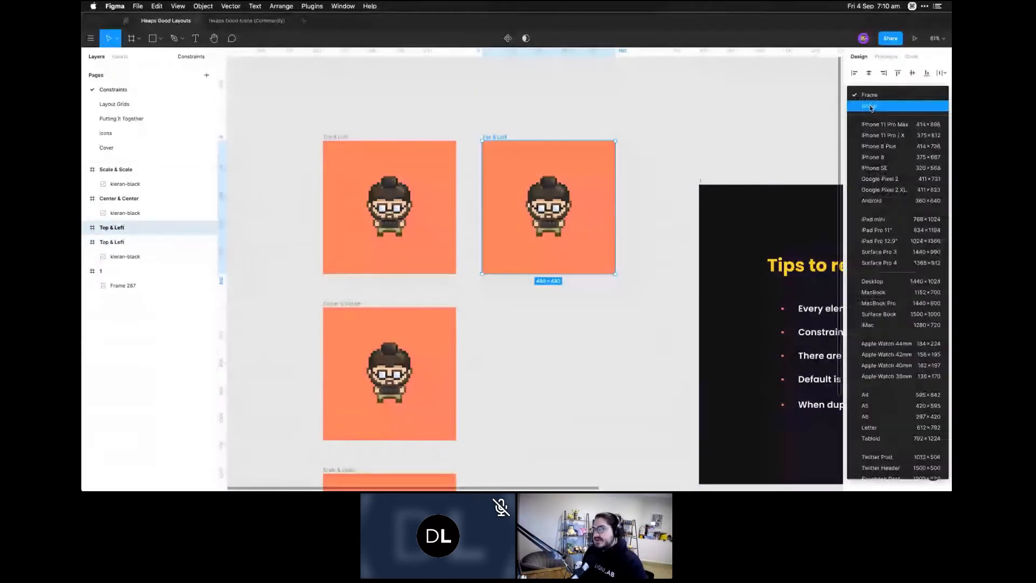
left_click(871, 106)
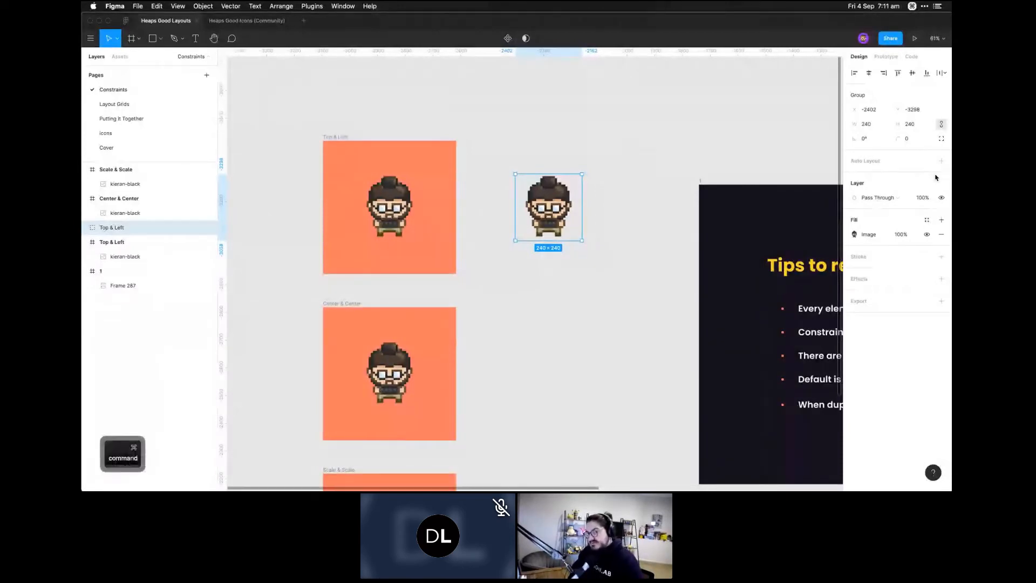
key("super+z")
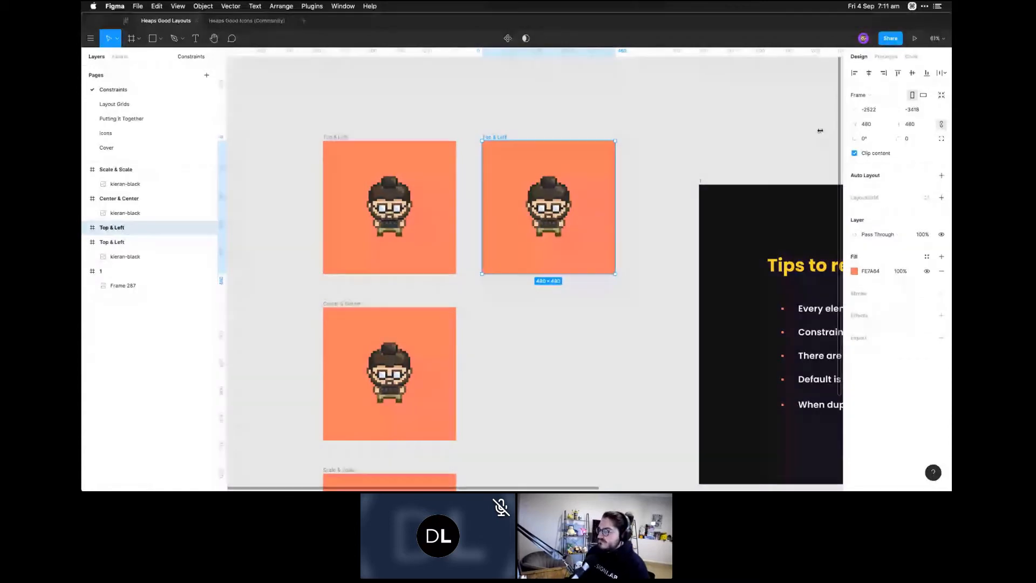
Look at the "Tips to remember" slide and delete the duplicated Top & Left frame
left_click(751, 162)
key("space")
left_click_drag(750, 163, 487, 131)
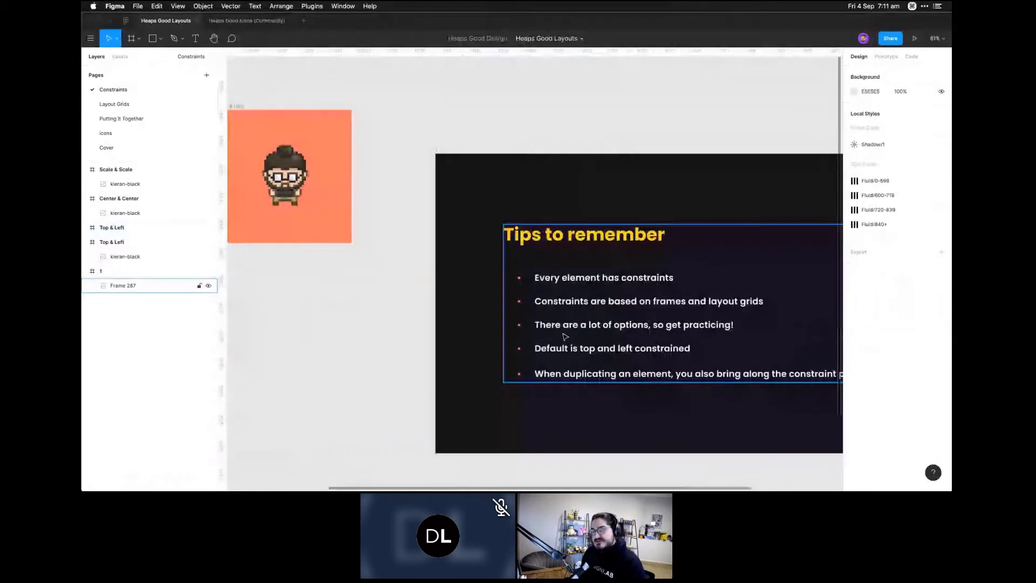
left_click(237, 109)
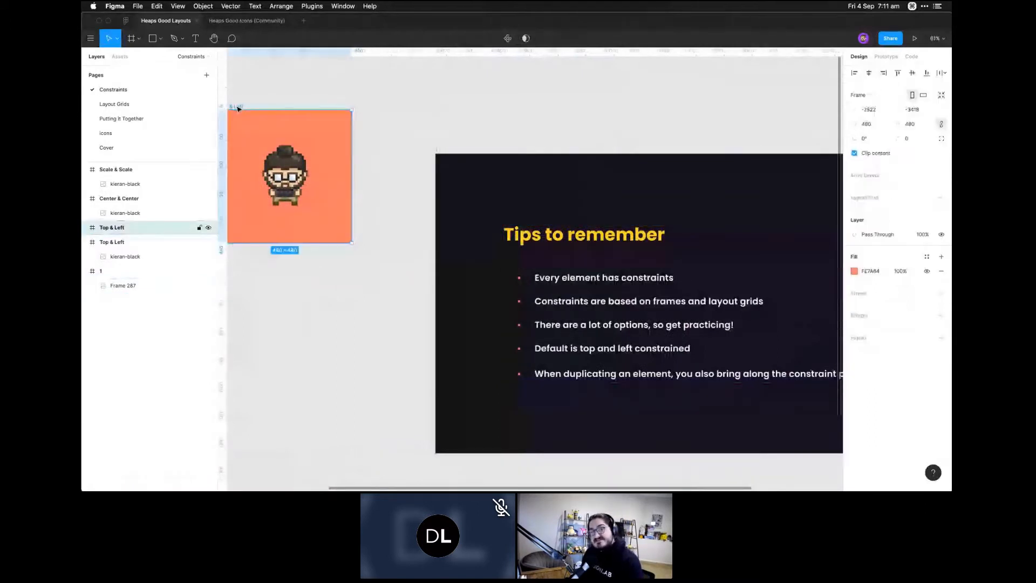
key("BackSpace")
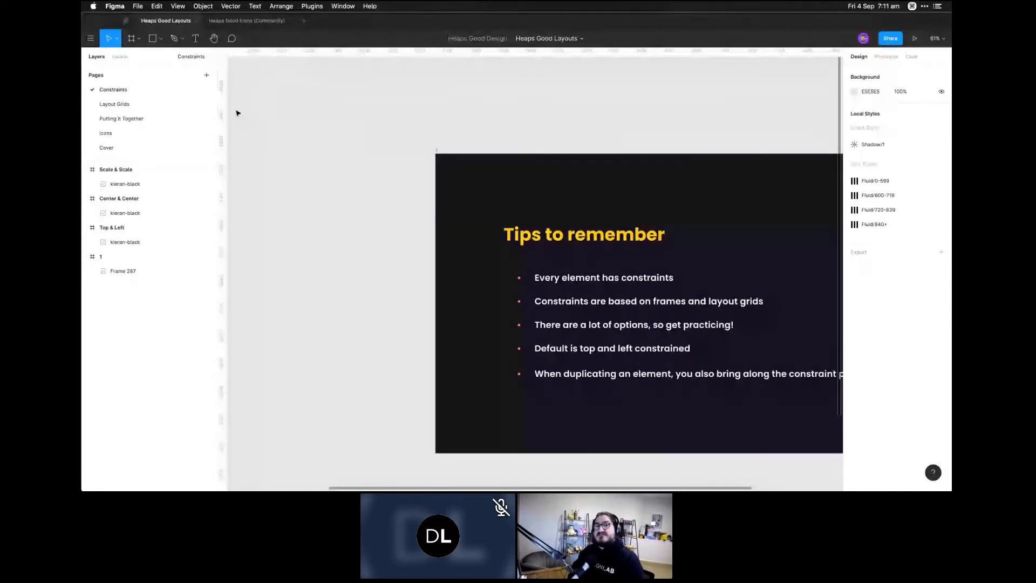
Draw three rectangles around the Top & Left character: upper left about 116 × 113, lower right about 98 × 109, upper right about 94 × 111
key("space")
left_click_drag(279, 232, 585, 287)
key("r")
left_click_drag(379, 179, 411, 210)
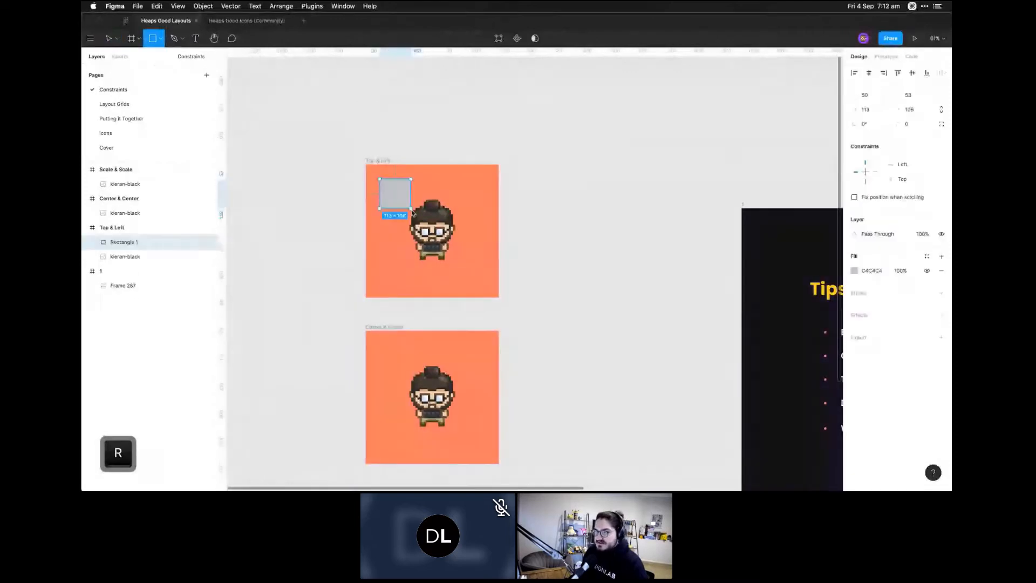
left_click_drag(443, 252, 471, 283)
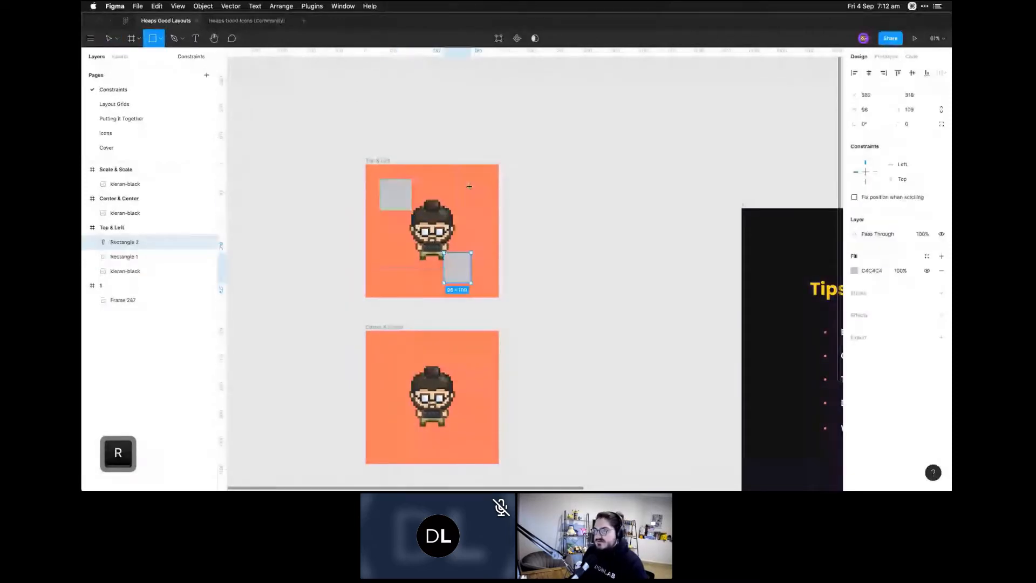
key("r")
left_click_drag(459, 173, 486, 204)
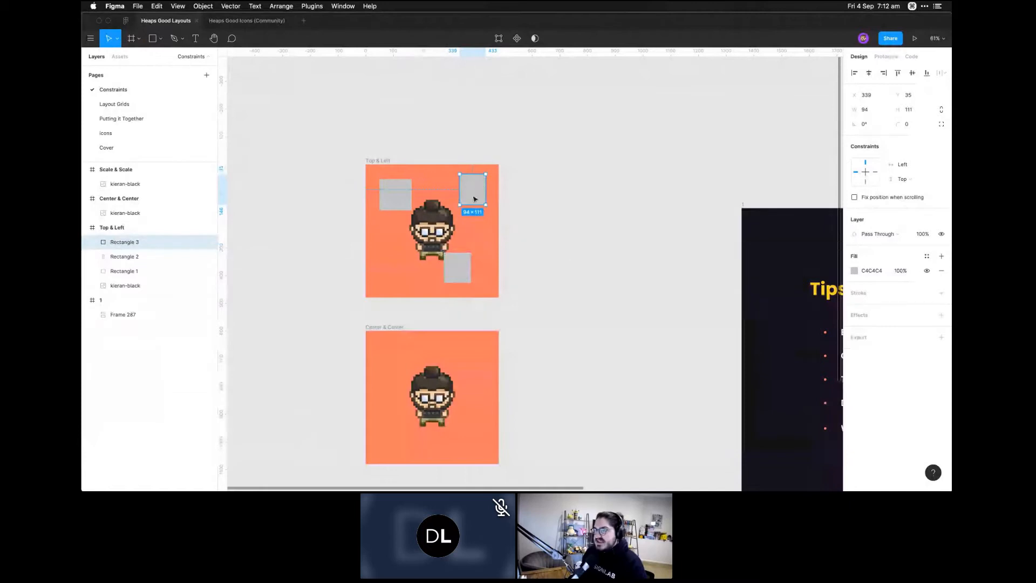
Check the default constraints of the two upper rectangles in the Top & Left frame
left_click(396, 196)
left_click(474, 191)
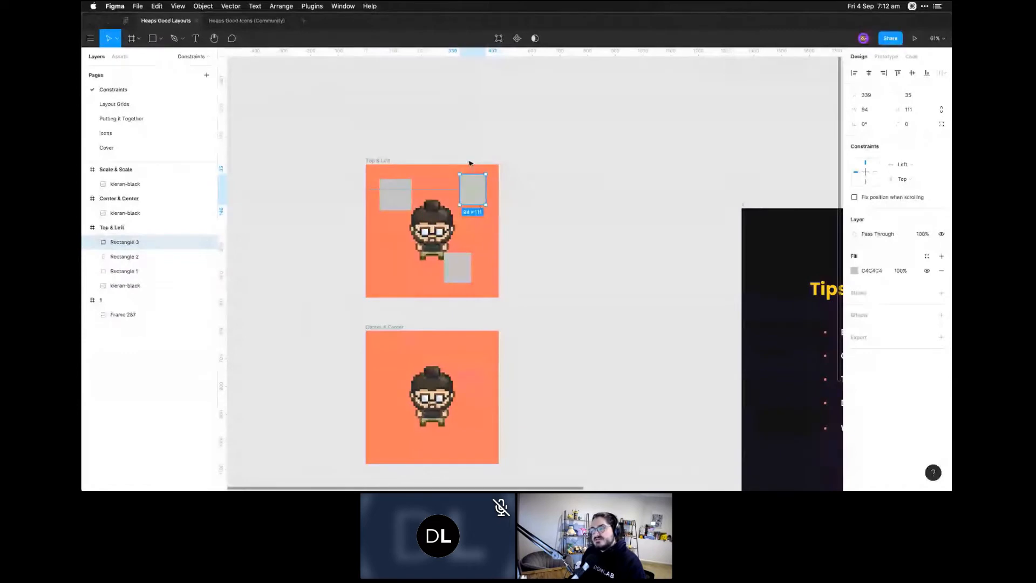
left_click(541, 229)
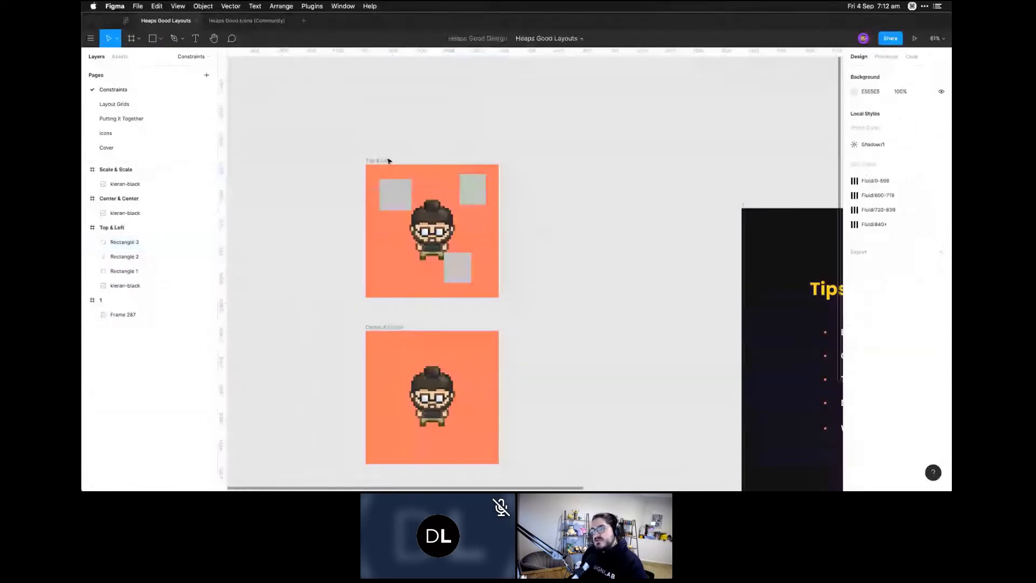
Try widening the Top & Left frame from its lower-right corner, and undo the resize
left_click(387, 161)
left_click_drag(497, 296, 556, 287)
key("super+z")
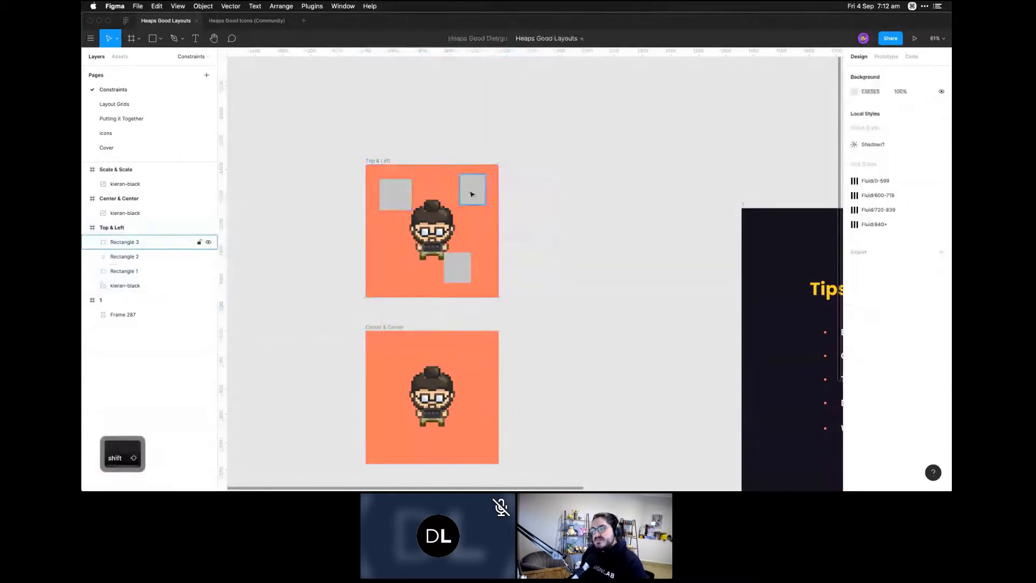
Review the tip about duplicated elements on the "Tips to remember" slide, and return to the Top & Left frame
left_click(408, 204, "shift")
key("space")
left_click_drag(715, 345, 441, 219)
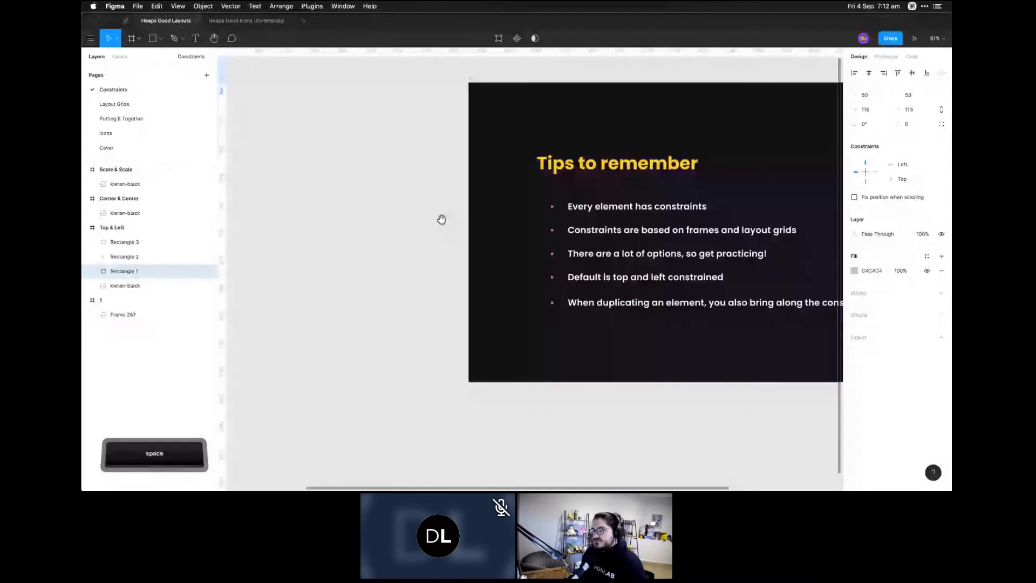
left_click_drag(679, 303, 492, 309)
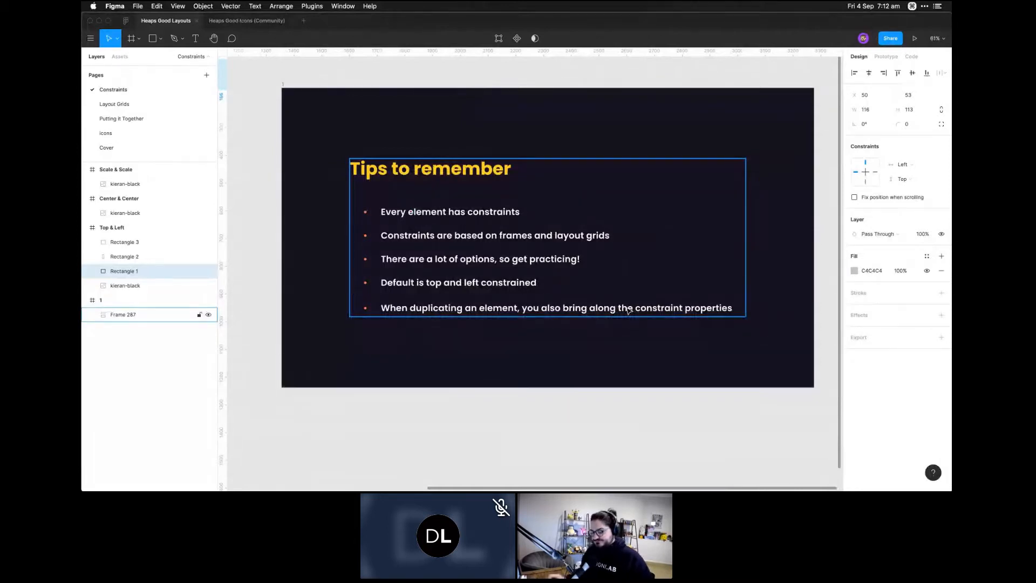
key("space")
left_click_drag(419, 273, 816, 340)
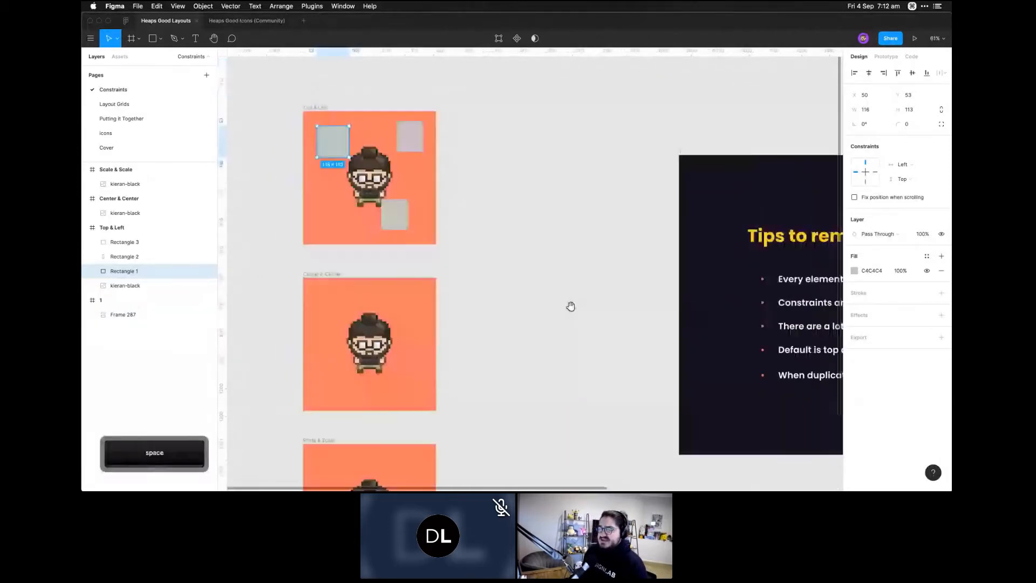
left_click_drag(571, 305, 657, 392)
Reshape the lower rectangle into a bar about 223 × 54 beneath the Top & Left character
left_click(486, 256)
left_click(422, 230)
left_click(485, 303)
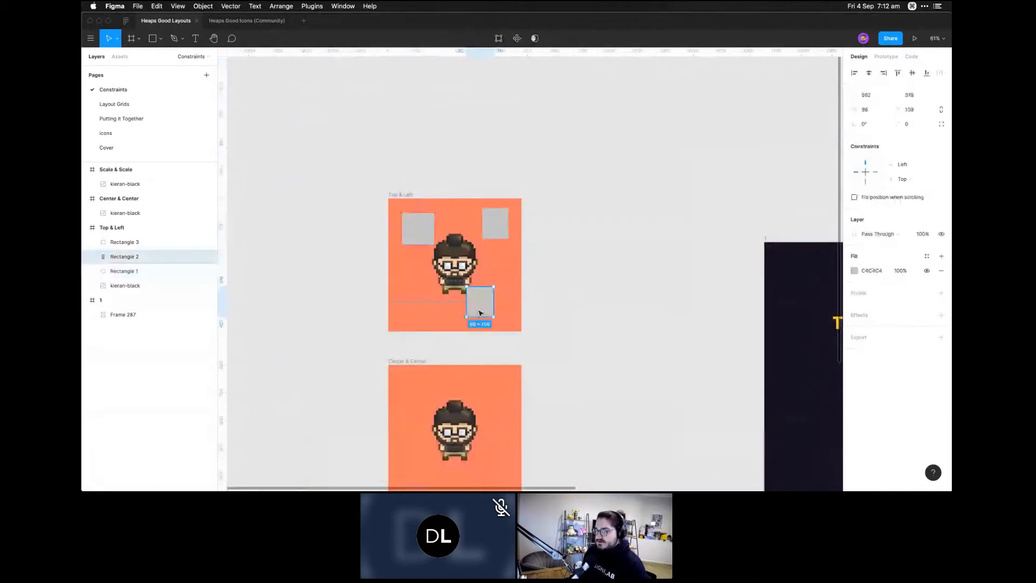
mouse_move(487, 312)
left_mouse_down()
mouse_move(454, 329)
mouse_move(454, 313)
mouse_move(426, 305)
mouse_move(489, 309)
mouse_move(474, 309)
left_mouse_up()
left_click(490, 319)
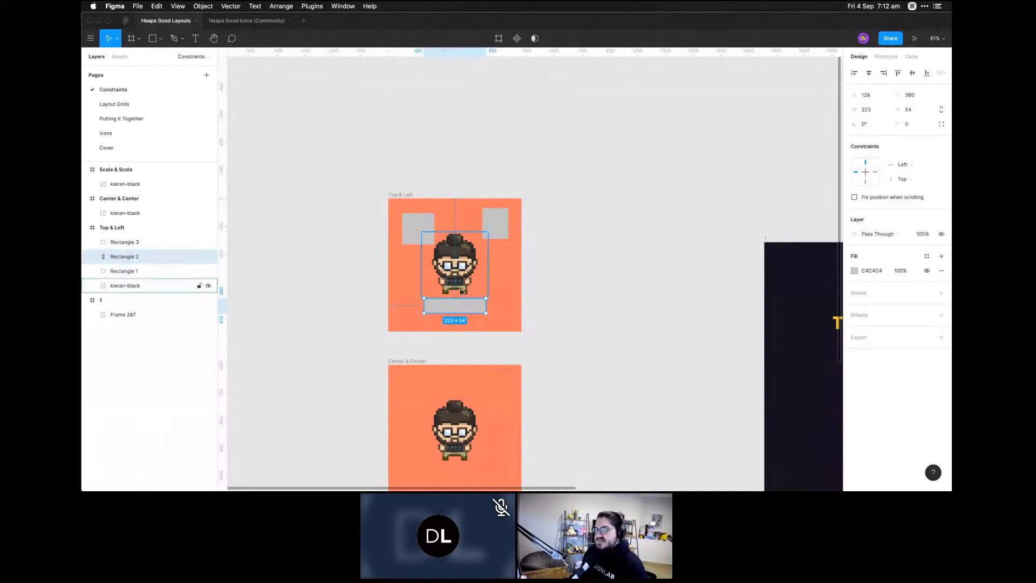
Delete the two upper rectangles from the Top & Left frame
left_click(426, 237)
left_click(495, 230, "shift")
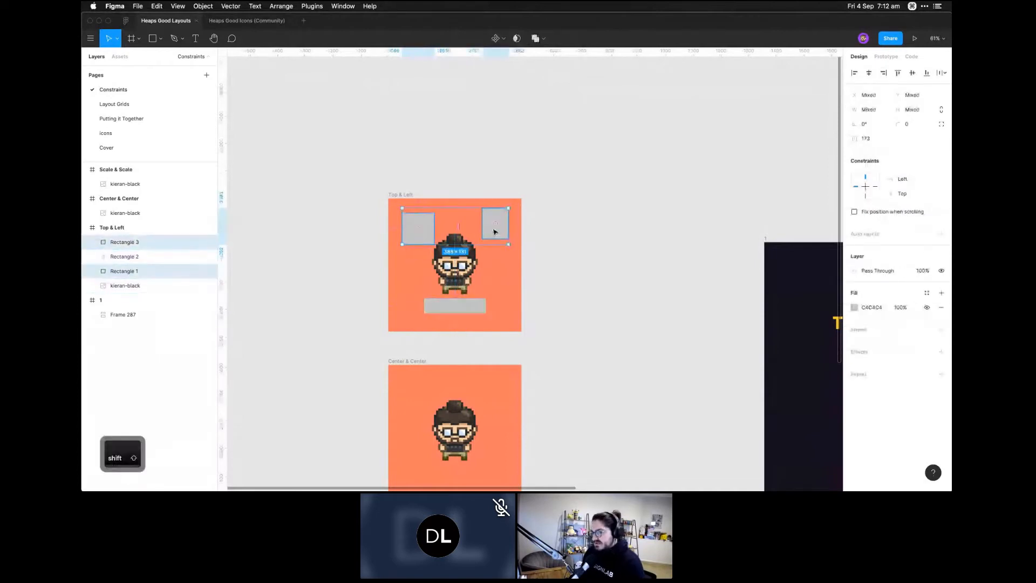
key("BackSpace")
Set the vertical constraint of the bar beneath the Top & Left character to Bottom
left_click(465, 305)
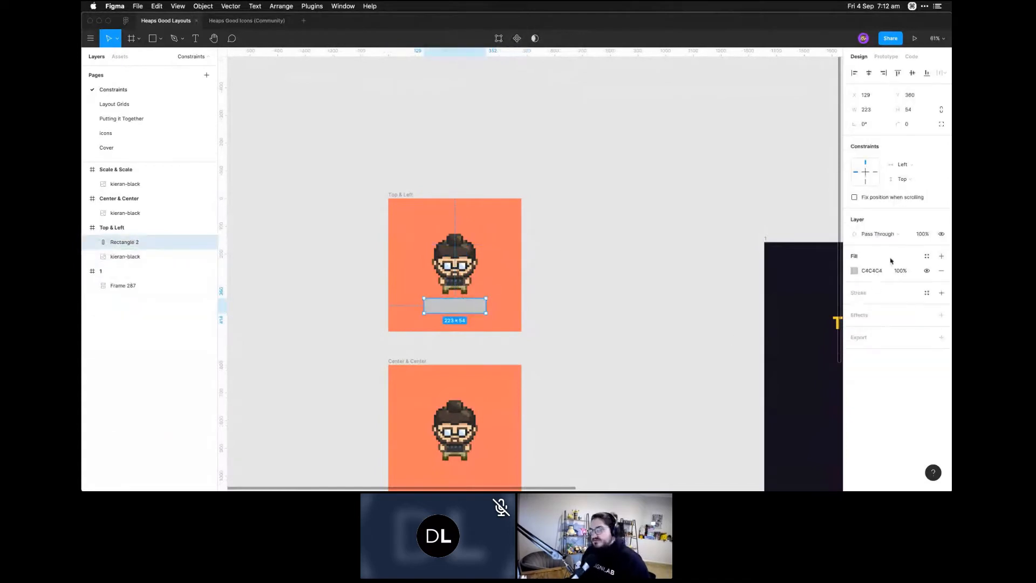
left_click(866, 183)
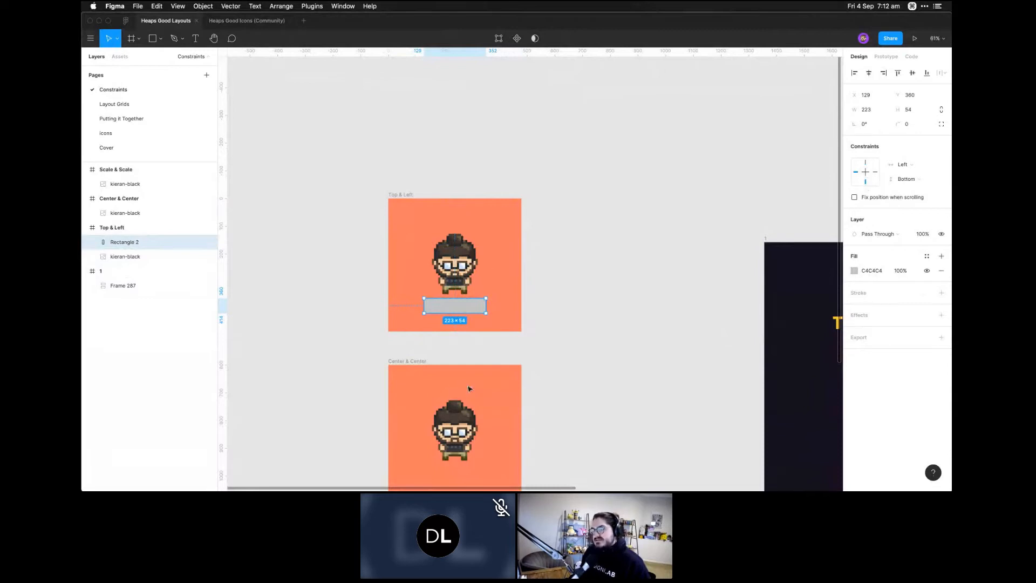
left_click(572, 351)
Try enlarging the Top & Left frame to about 892 × 573, and undo the resize
left_click(403, 196)
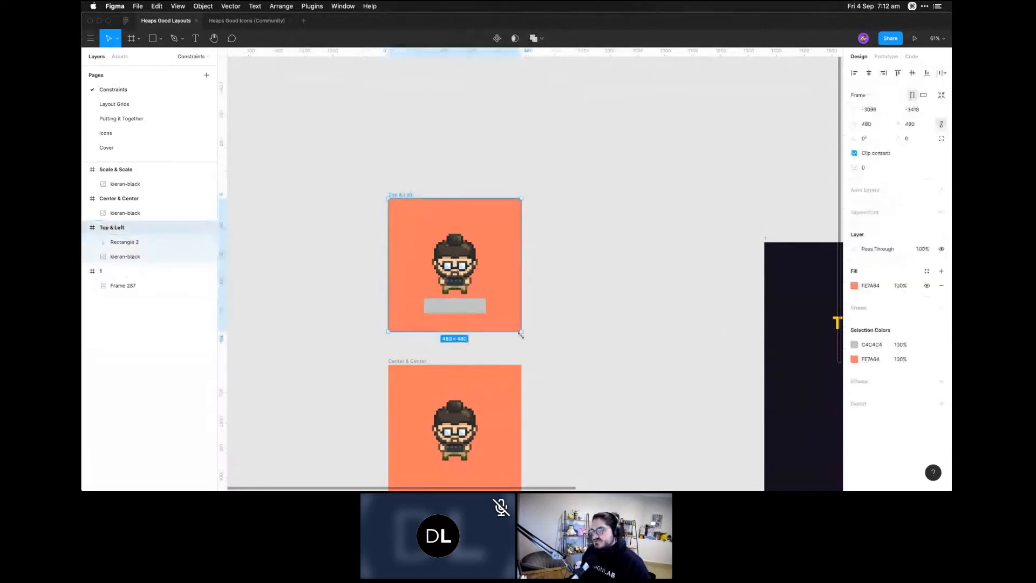
left_click_drag(522, 333, 653, 390)
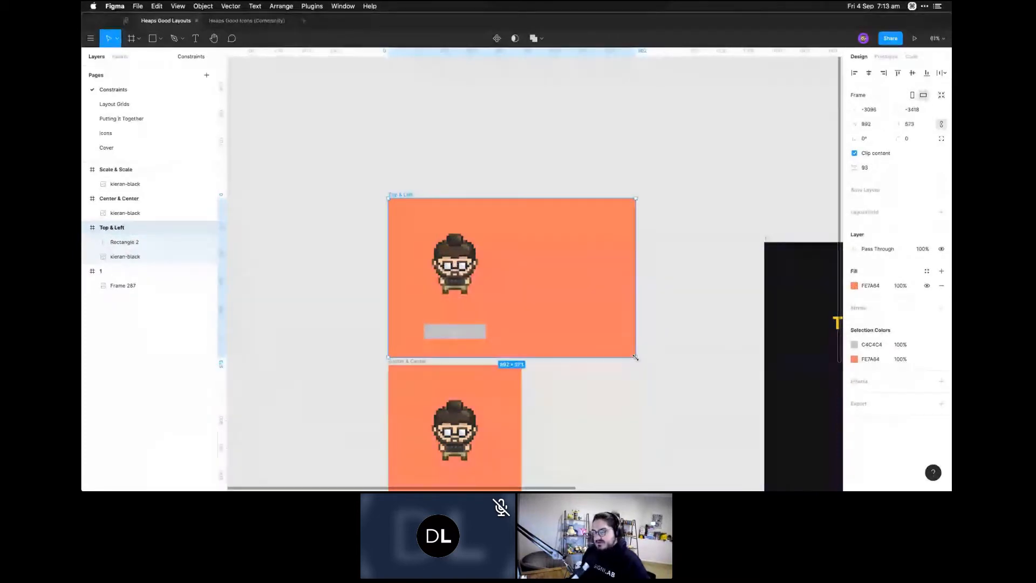
key("super+z")
Duplicate the bar to its right in the Top & Left frame, with the copy about 64 × 54
left_click(453, 310)
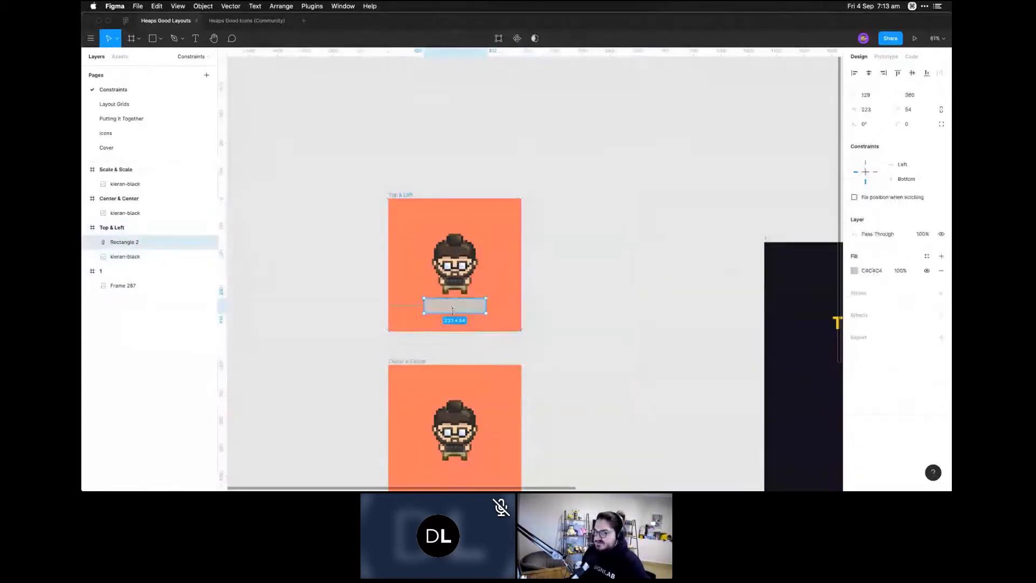
left_click_drag(452, 310, 492, 310)
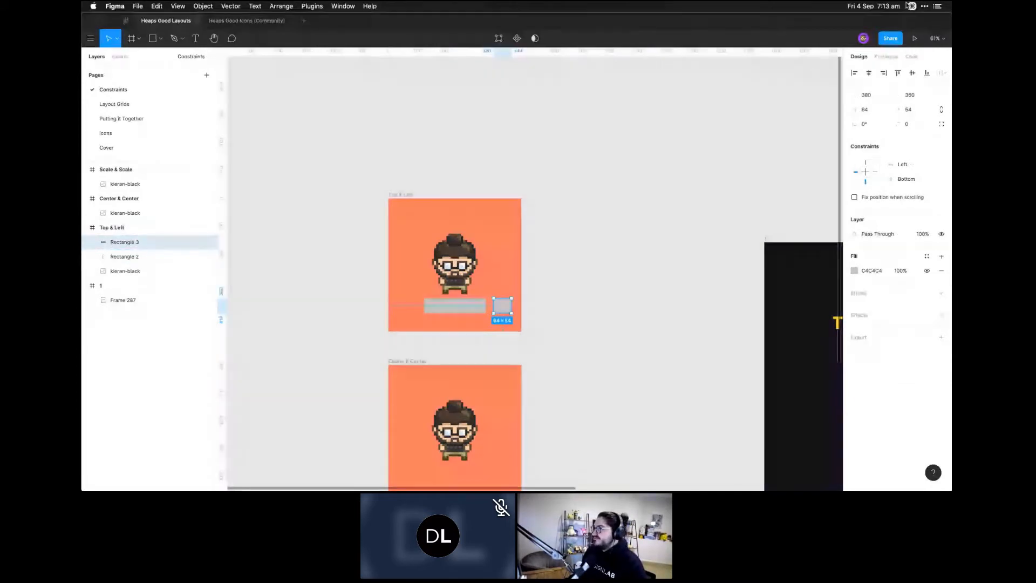
left_click(911, 6)
left_click(911, 29)
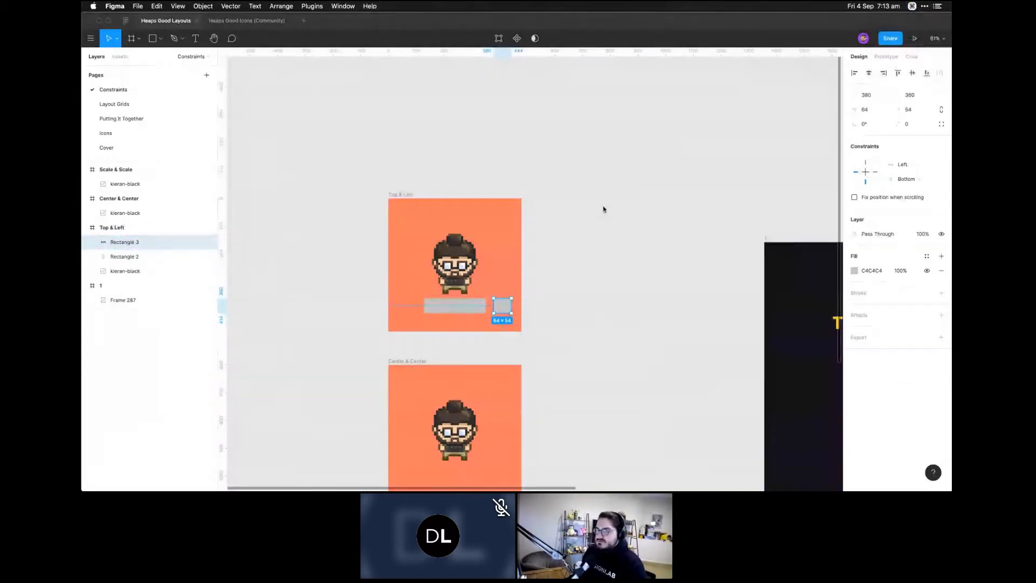
key("super")
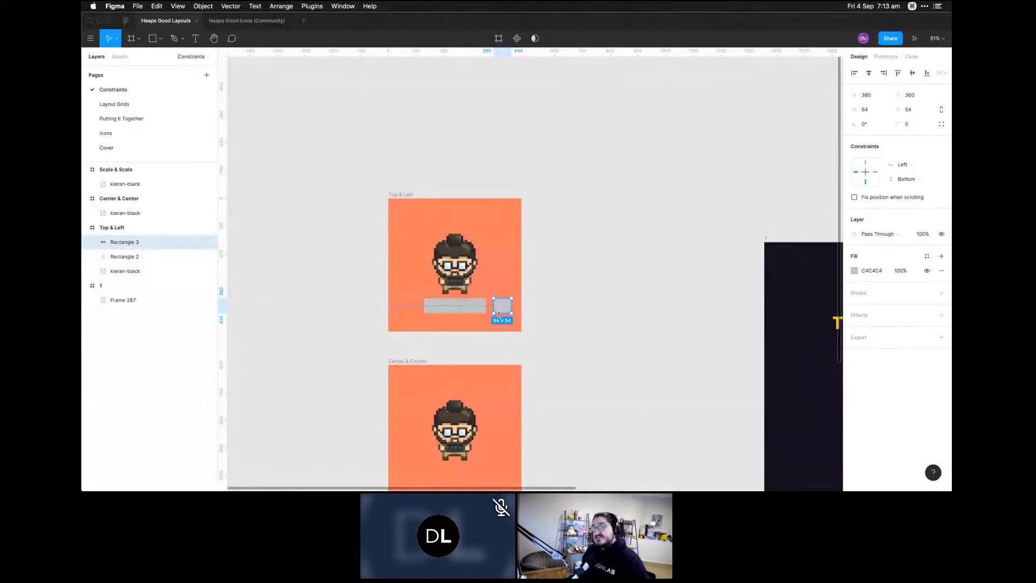
Add two more copies of the wide bar, one across the character at about X 241, Y 186 and one above it at about X 48, Y 57
left_click(460, 305)
left_click_drag(463, 307, 498, 261)
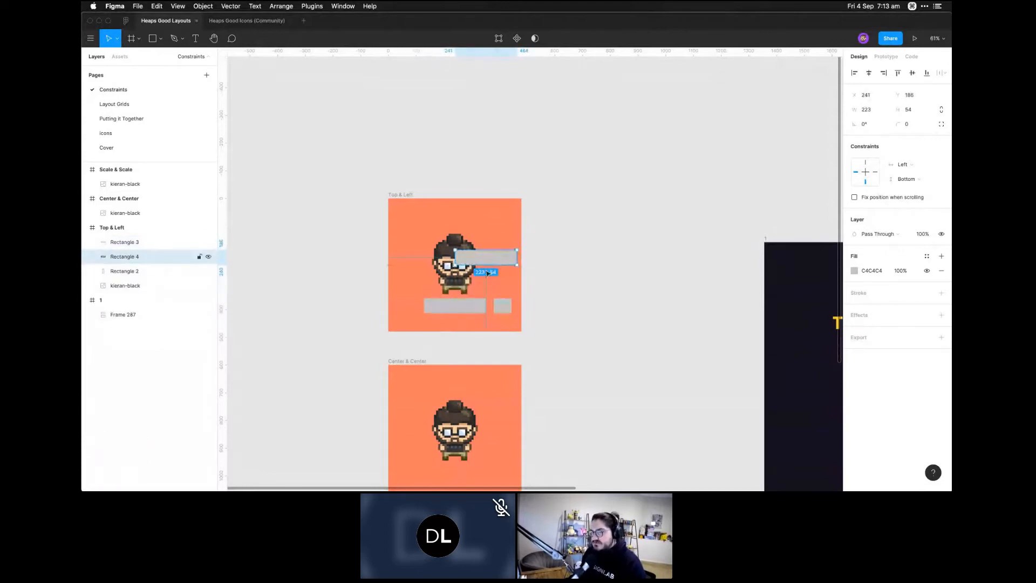
key("super+c")
key("super+v")
left_click_drag(494, 263, 441, 227)
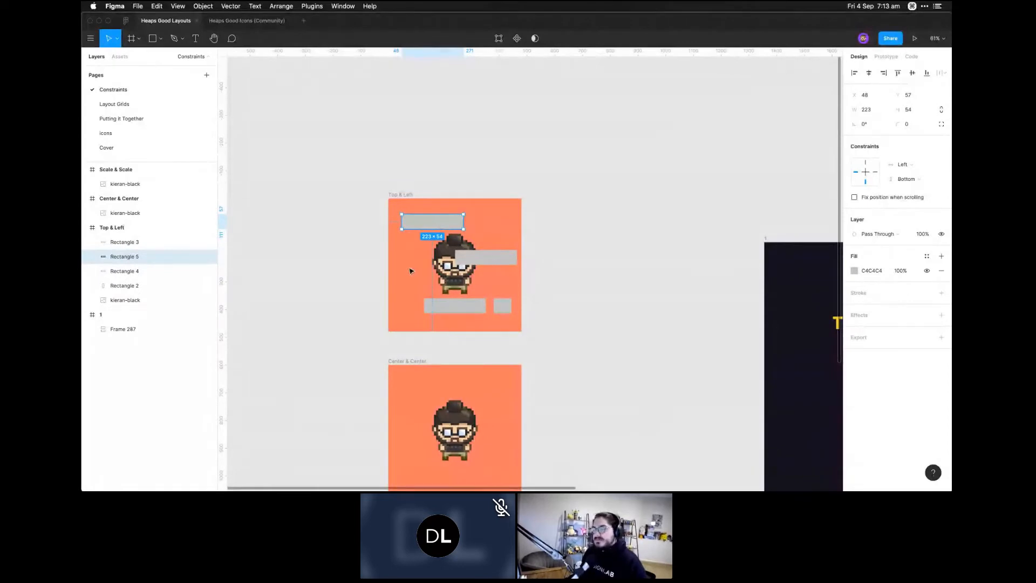
left_click(585, 243)
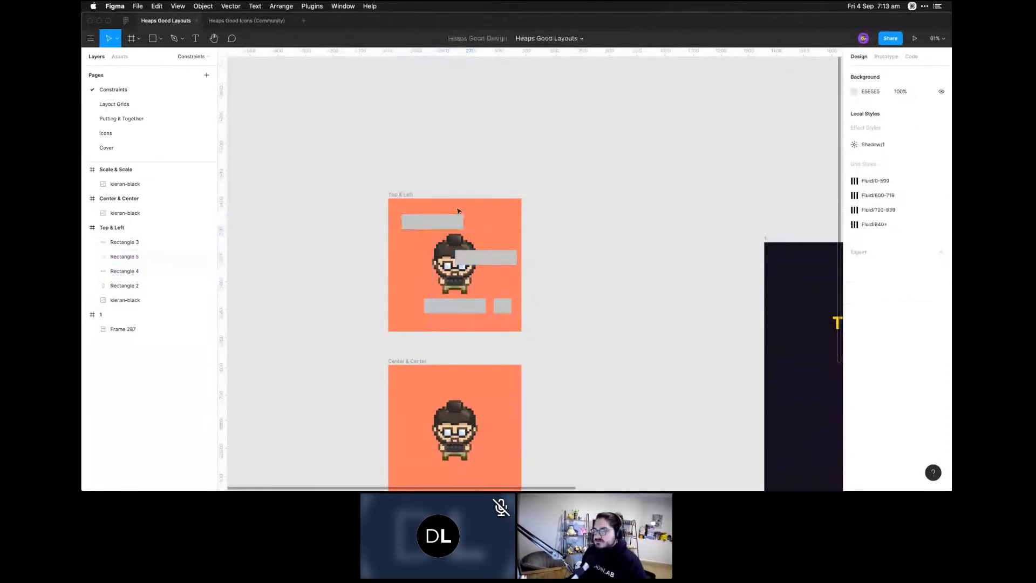
Draw a new frame to the right of the Top & Left frame and move the uppermost bar into it at about X 77, Y 120
left_click(447, 222)
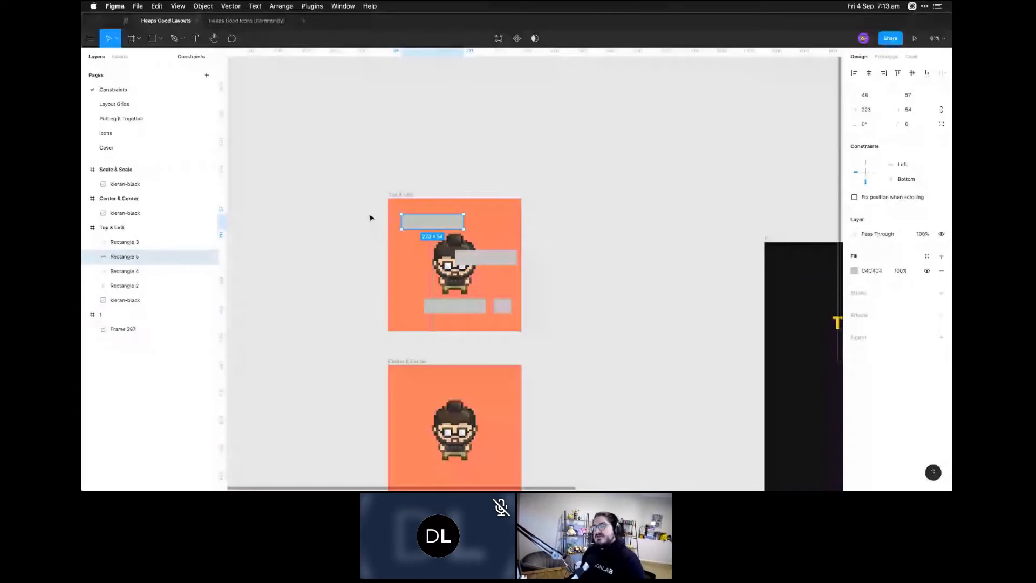
key("a")
left_click_drag(546, 199, 679, 331)
left_click(441, 217)
left_click_drag(441, 218, 607, 235)
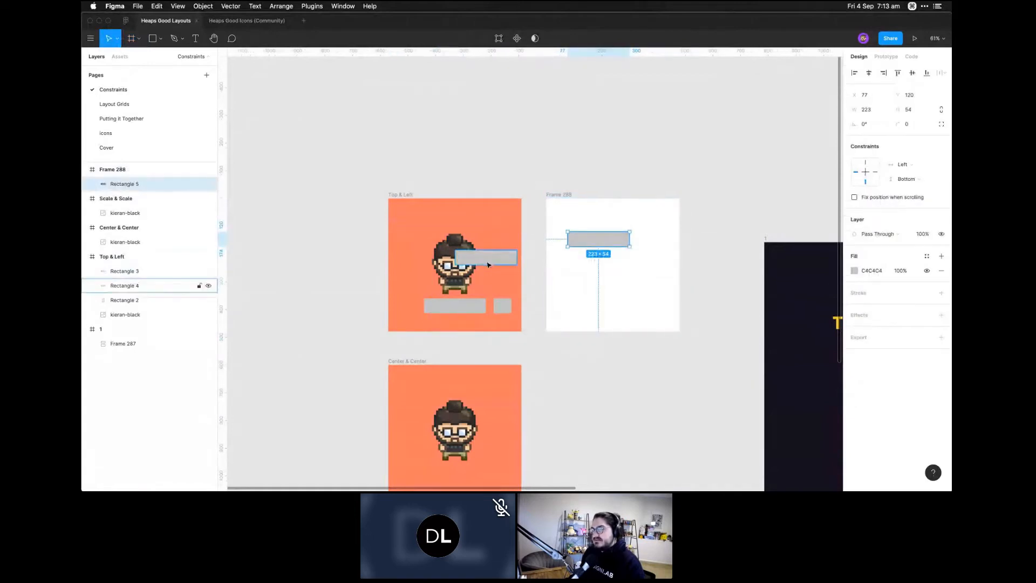
Copy the wide bar below the character in the Top & Left frame and place the copy in Frame 288 at about X 202, Y 317
left_click(479, 309)
key("super+c")
key("super+v")
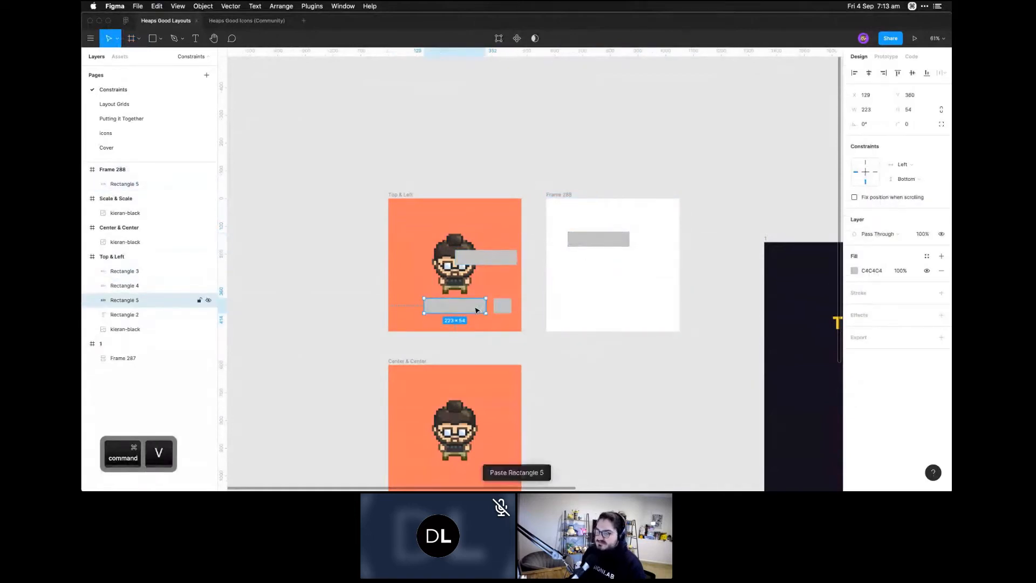
left_click_drag(476, 311, 654, 300)
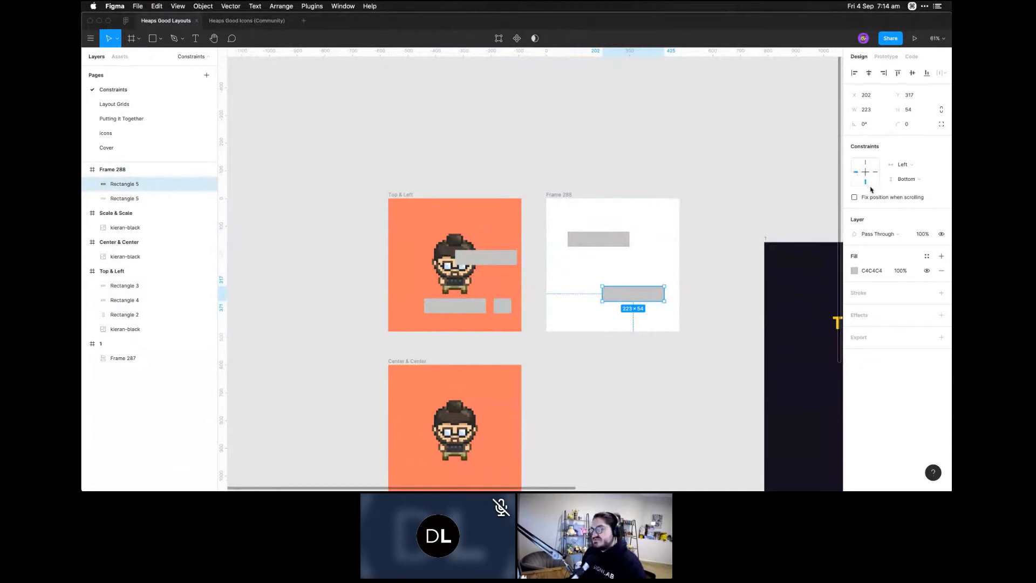
left_click(670, 340)
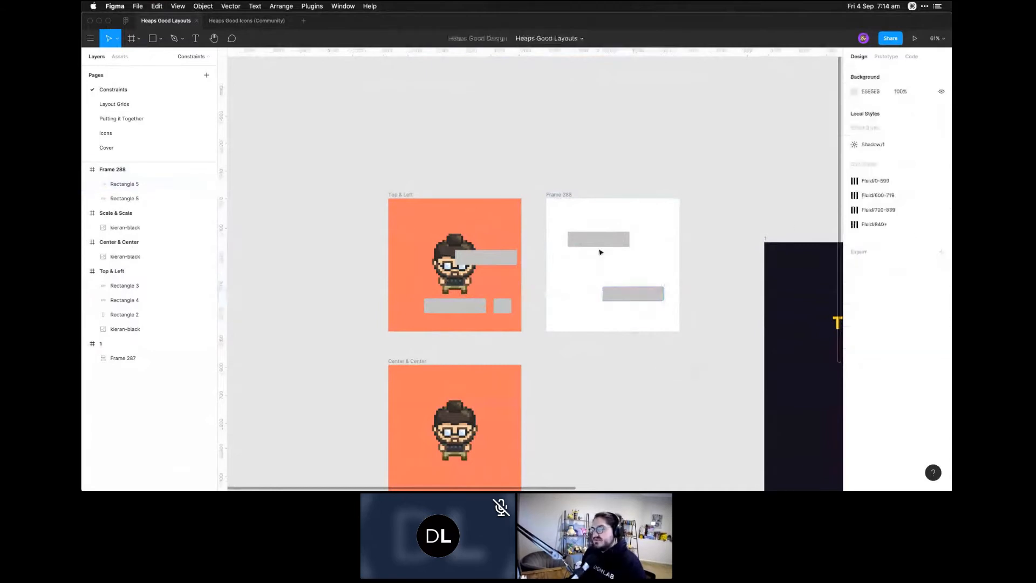
Try enlarging Frame 288 downward, and undo the resize
left_click(567, 195)
left_click_drag(678, 333, 666, 412)
key("super+z")
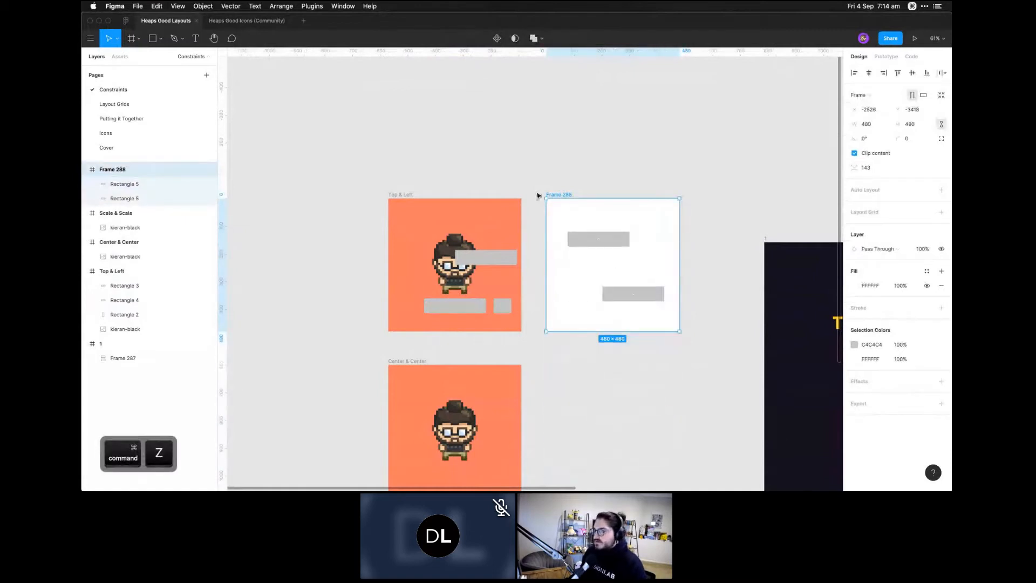
Delete Frame 288 and all the grey bars in the Top & Left frame, leaving only the character
left_click(568, 186)
left_click(566, 196)
key("BackSpace")
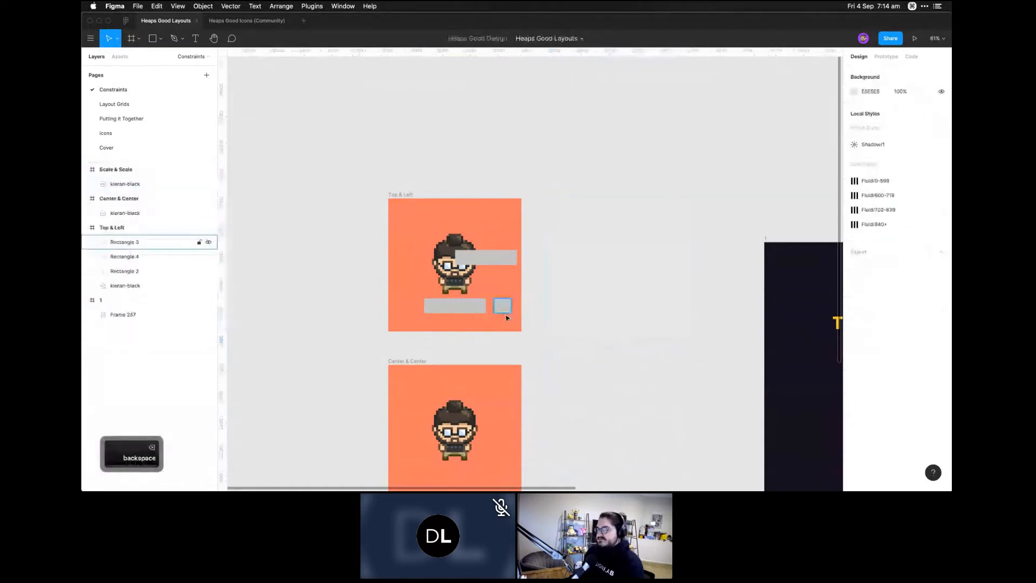
left_click(491, 258)
key("BackSpace")
key("BackSpace")
left_click(503, 306)
key("BackSpace")
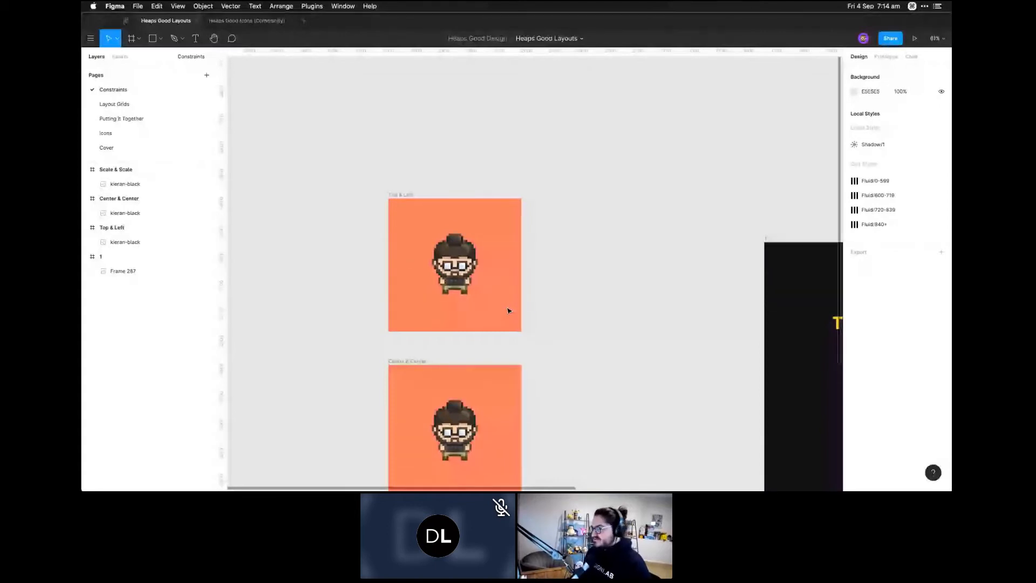
Review the Tips to remember slide about constraints
key("space")
left_click_drag(834, 243, 523, 170)
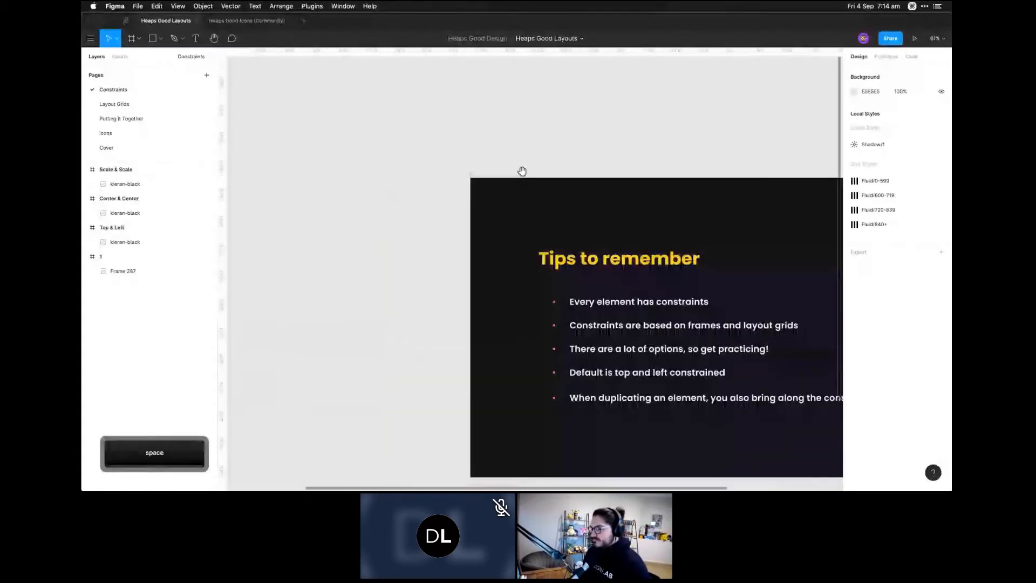
left_click_drag(803, 236, 619, 186)
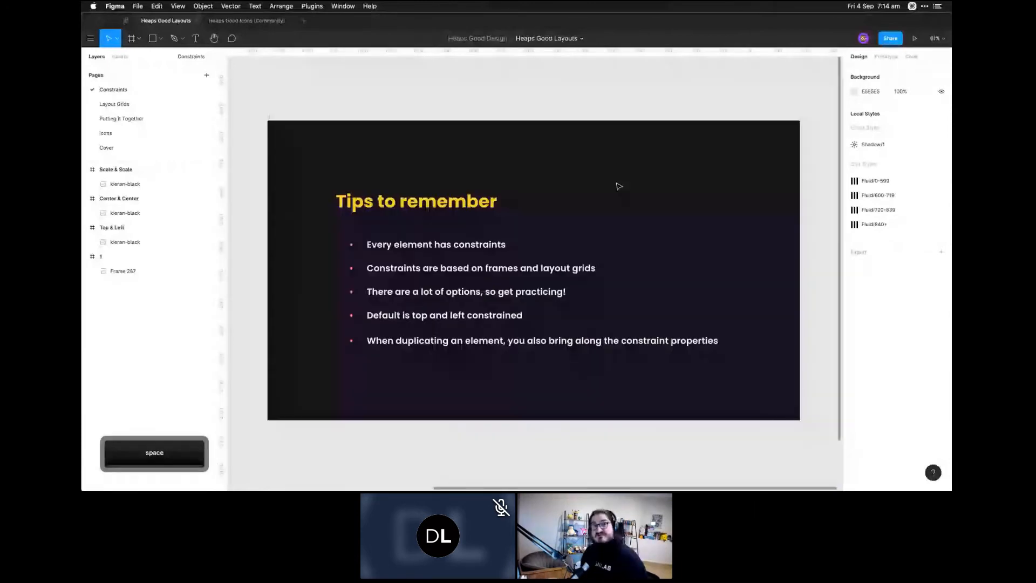
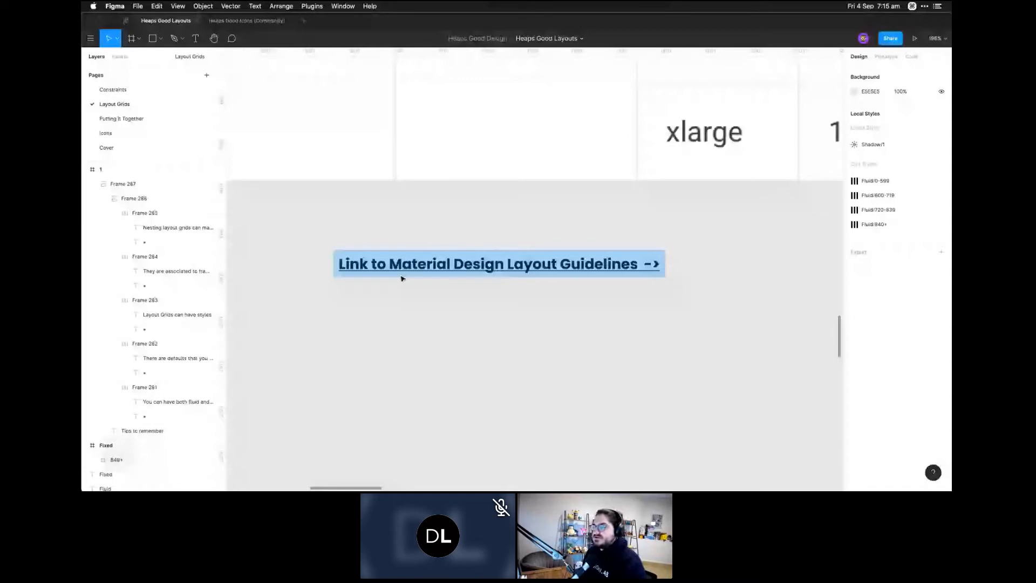
Examine the Material Design breakpoint table on the Layout Grids page, including its columns and margins/gutters
key("super+minus")
key("super+minus")
key("space")
left_click_drag(581, 194, 554, 395)
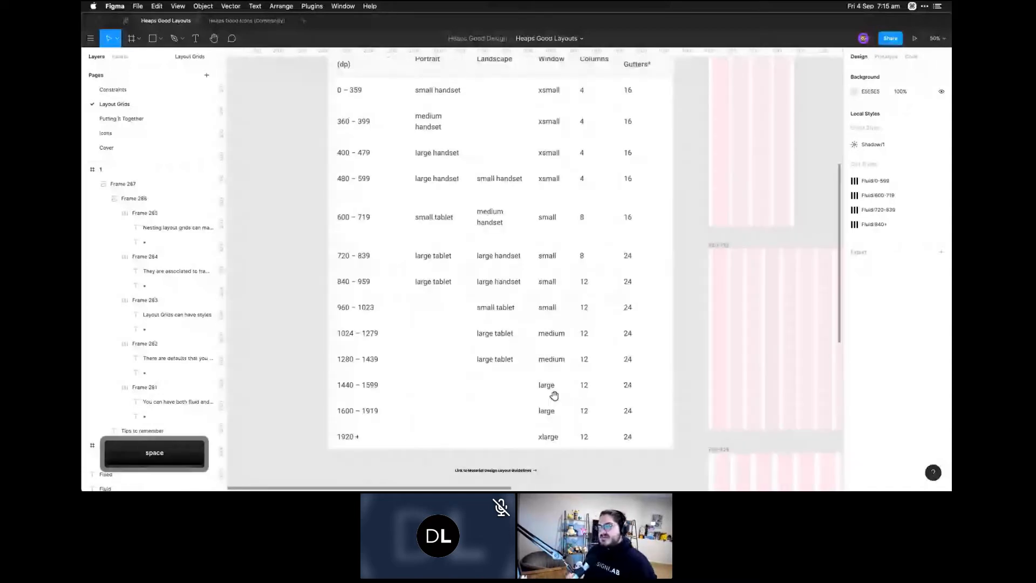
left_click_drag(554, 396, 547, 418)
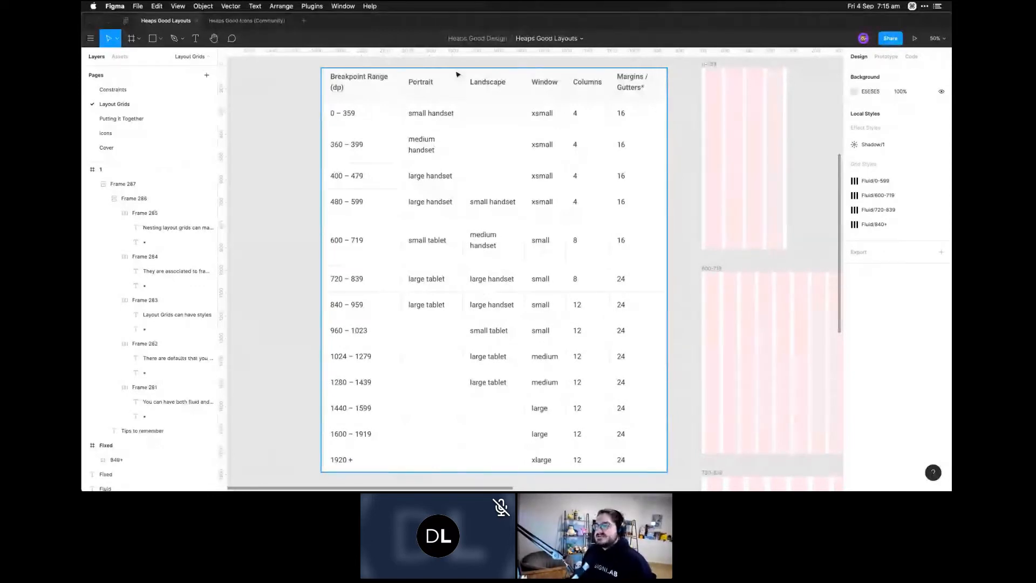
scroll(397, 80, "right", 3)
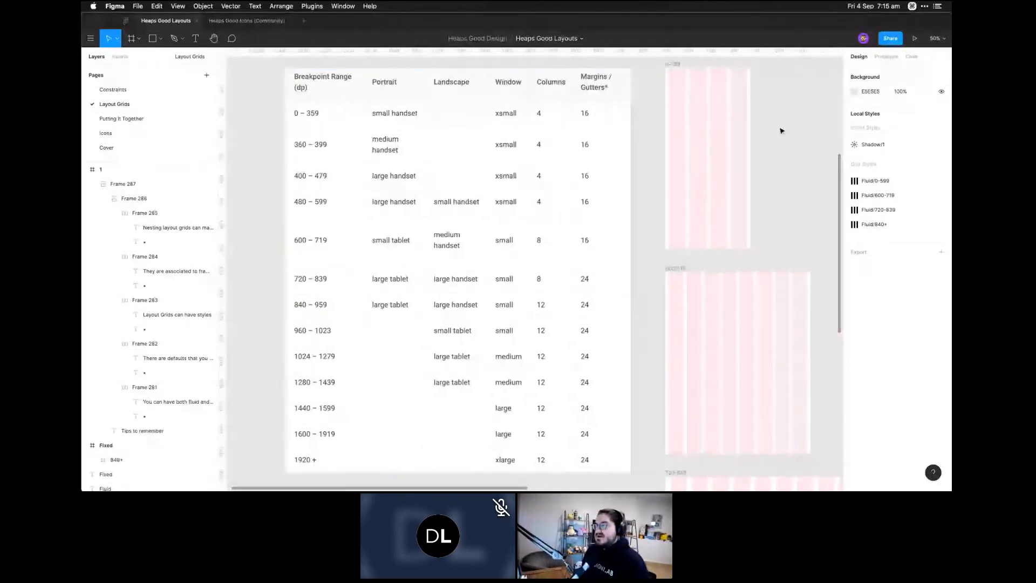
Inspect the 0-599 frame under the Fluid heading and compare its layout grid with the breakpoint table
key("space")
left_click_drag(668, 74, 595, 136)
left_click(596, 130)
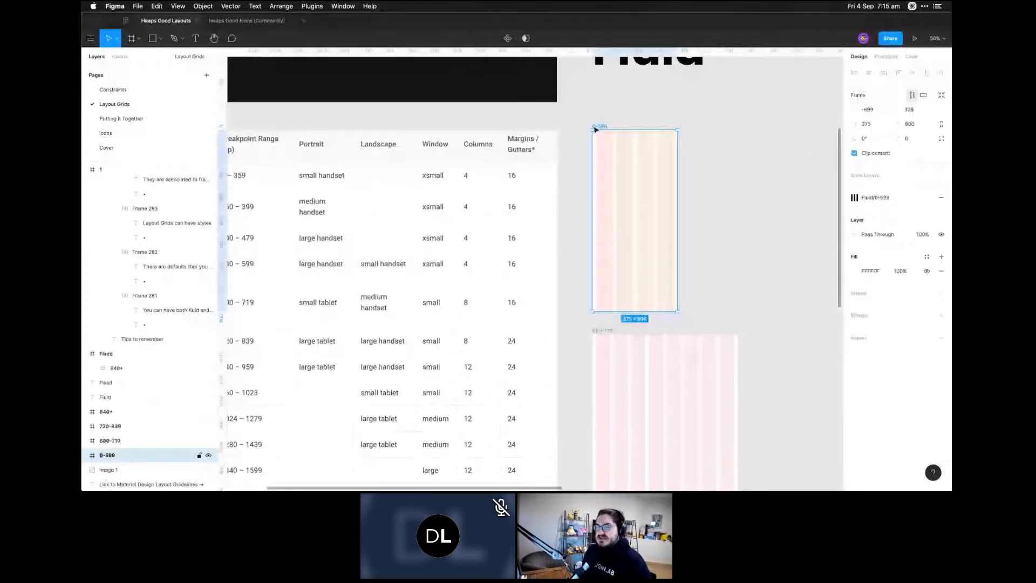
key("space")
left_click_drag(455, 183, 495, 194)
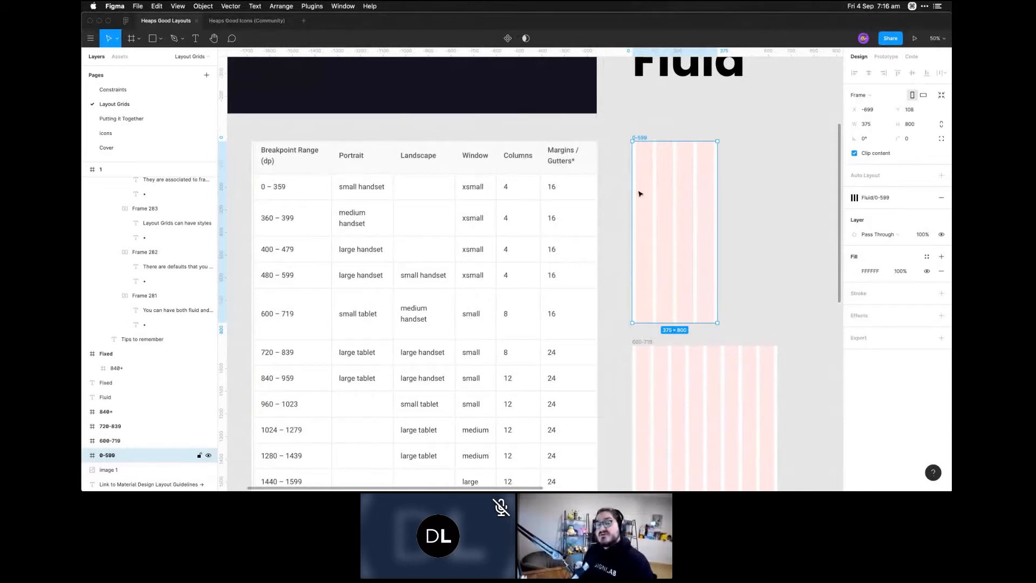
left_click(688, 137)
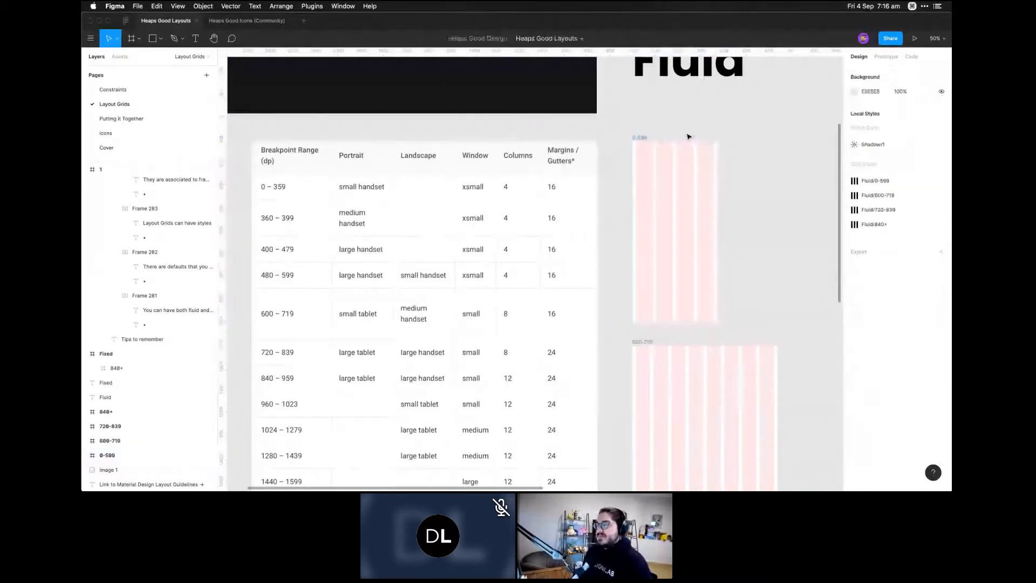
key("space")
left_click_drag(688, 136, 693, 186)
left_click(583, 336)
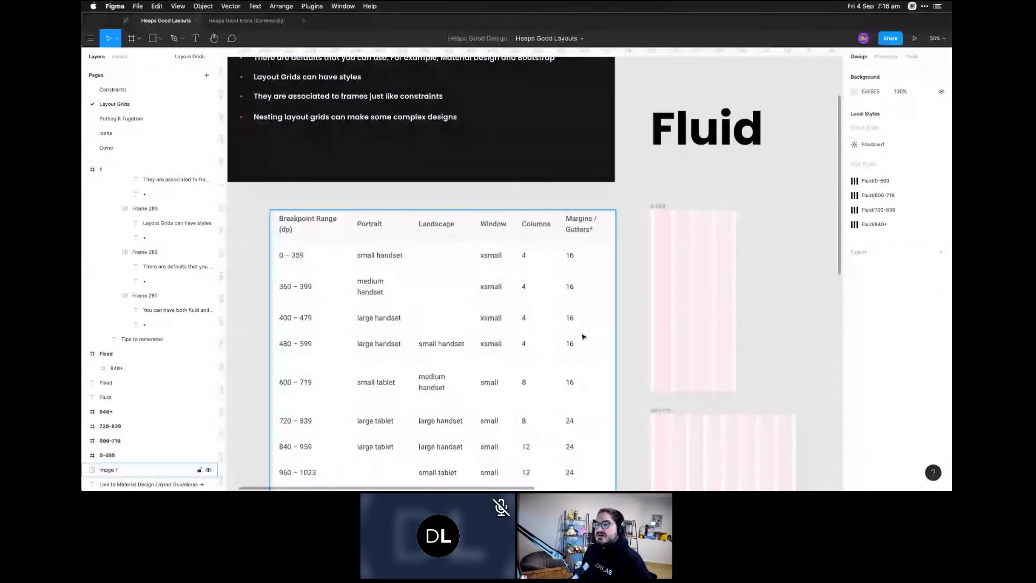
key("space")
left_click_drag(583, 336, 640, 377)
left_click_drag(608, 263, 347, 216)
left_click(487, 260)
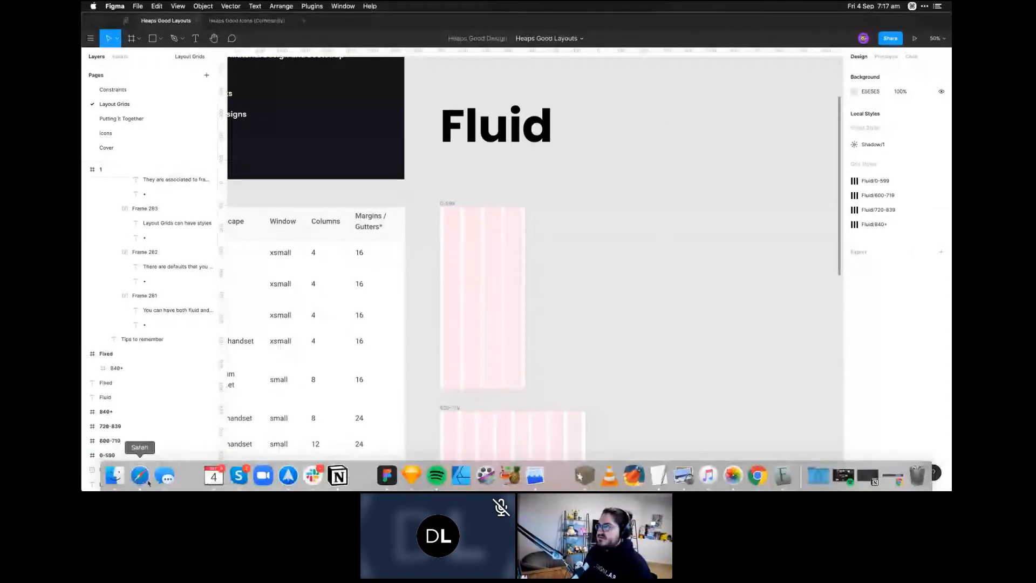
Switch to Safari, copy the Airbnb site's address, and open it in a new Chrome tab
left_click(148, 481)
key("cmd+l")
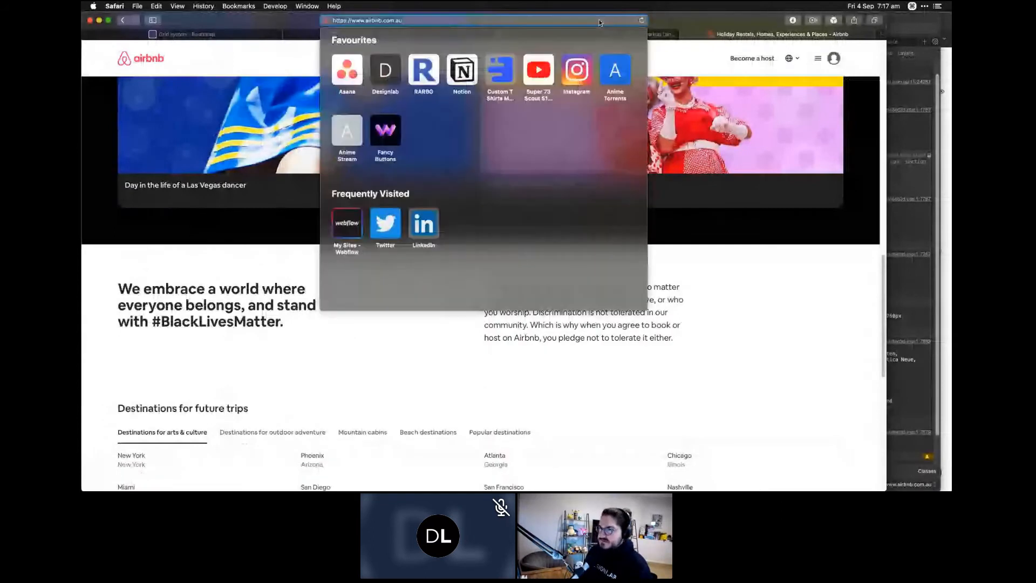
key("cmd+c")
mouse_move(659, 477)
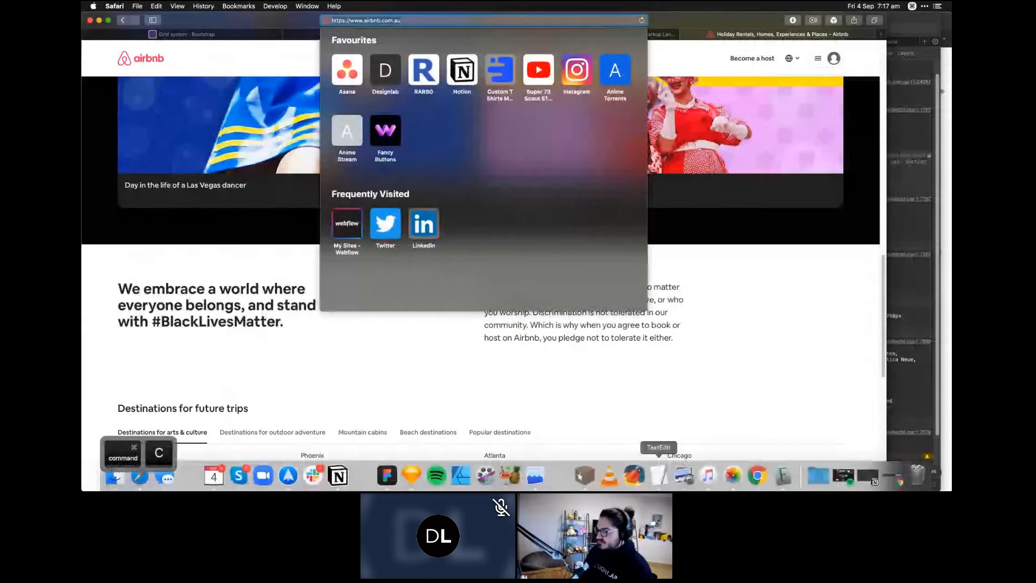
left_click(761, 477)
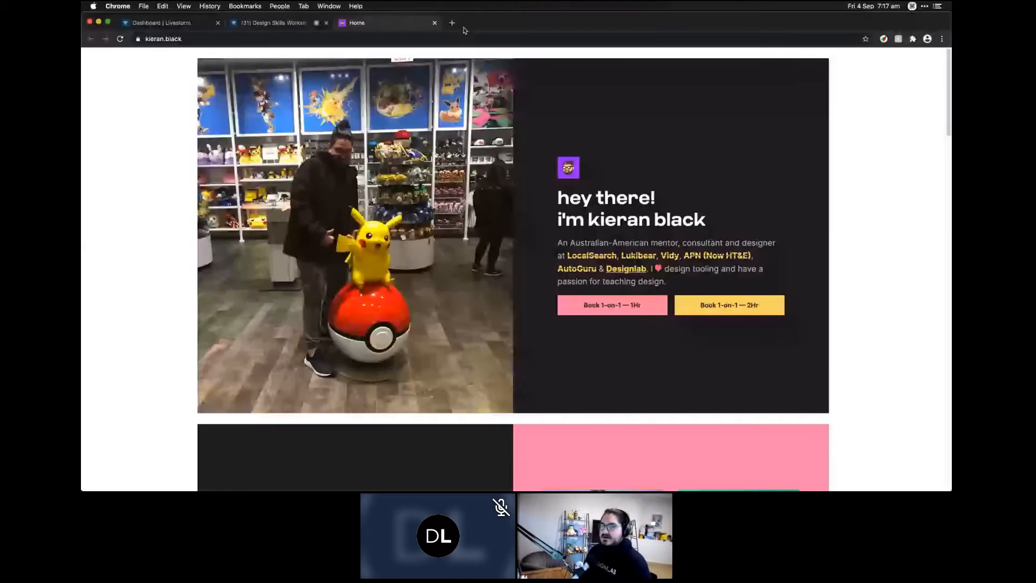
left_click(452, 23)
key("super+v")
key("Return")
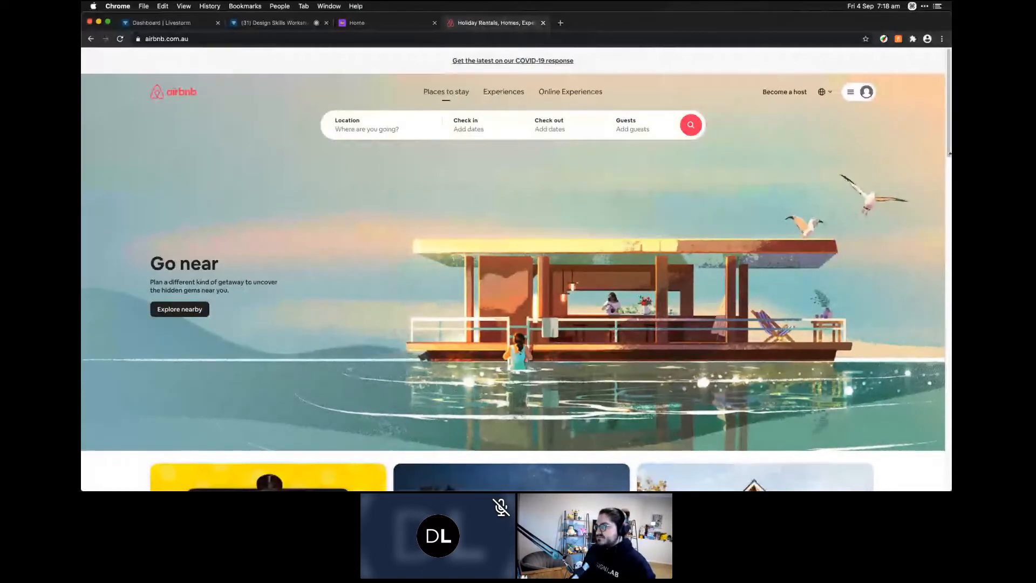
Narrow the browser window in stages to a tablet-like width and examine how the Airbnb header, hero and cards adapt
left_click_drag(949, 153, 735, 263)
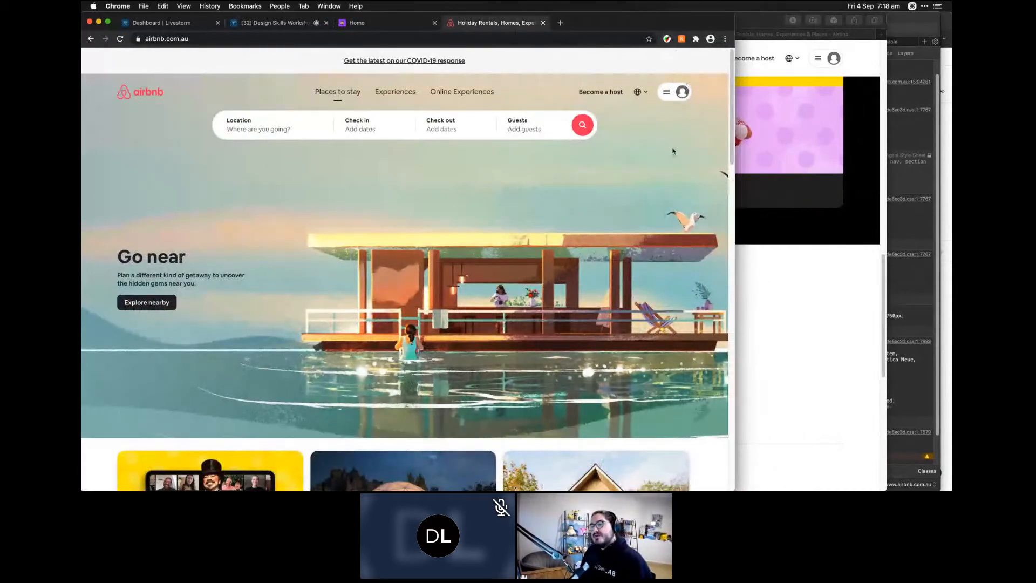
left_click_drag(732, 201, 524, 187)
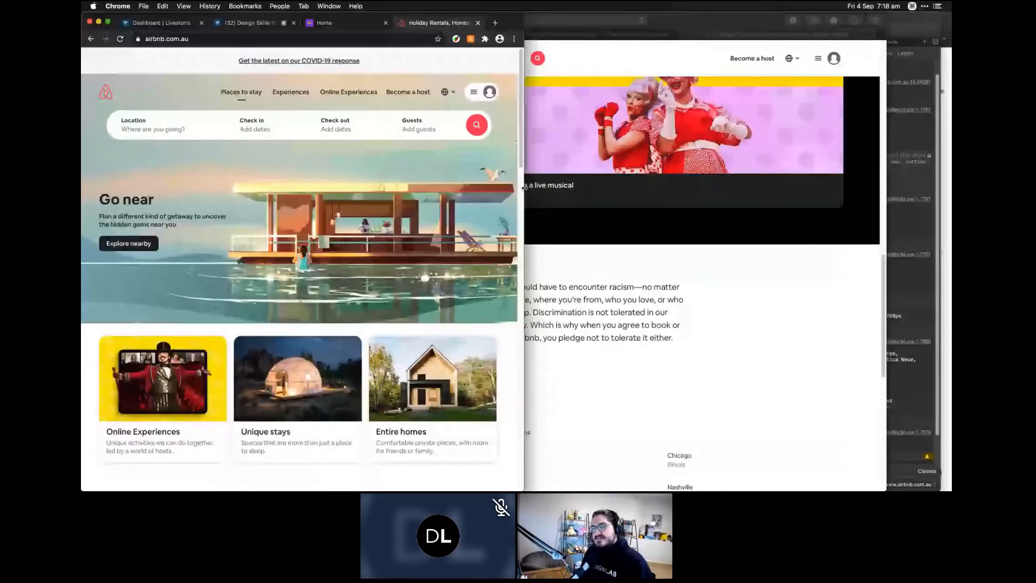
left_click_drag(524, 186, 499, 300)
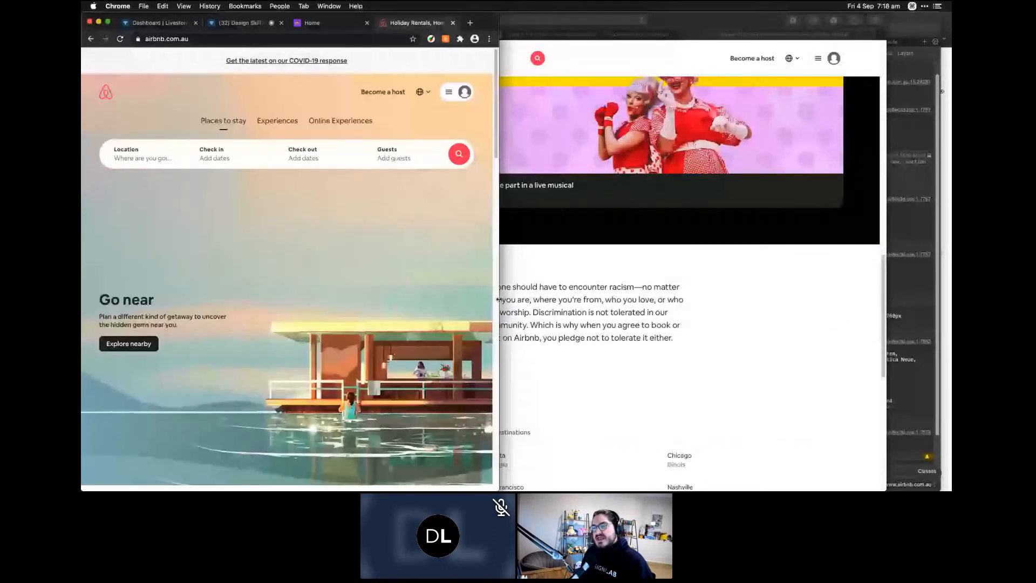
left_click_drag(498, 299, 508, 300)
scroll(430, 313, "down", 3)
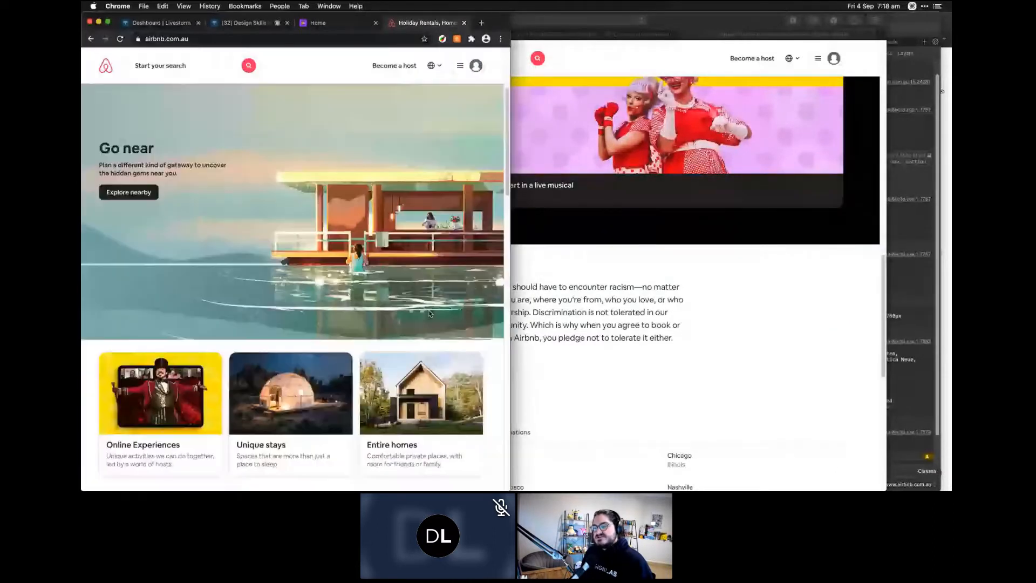
scroll(430, 314, "down", 4)
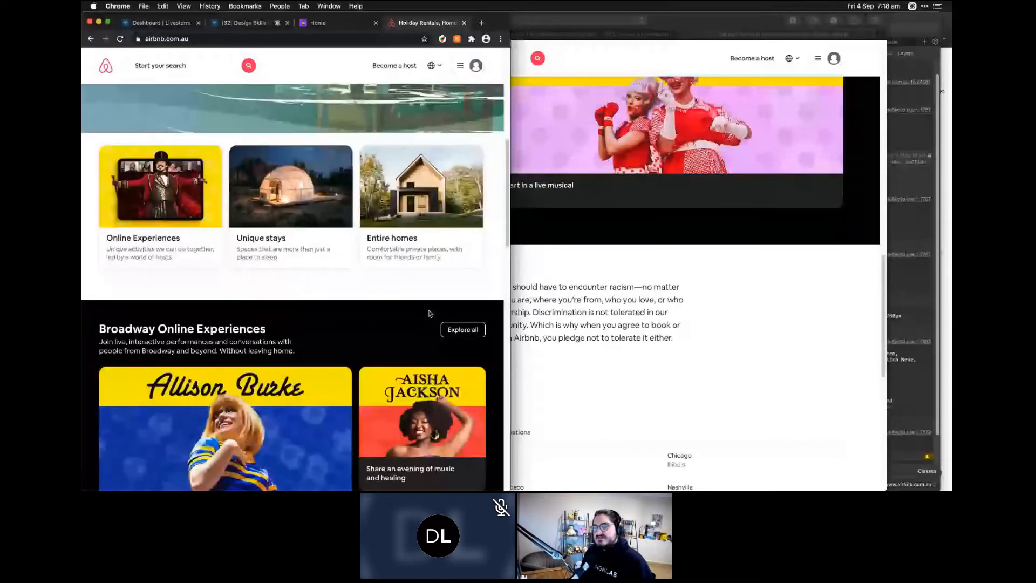
scroll(430, 312, "up", 7)
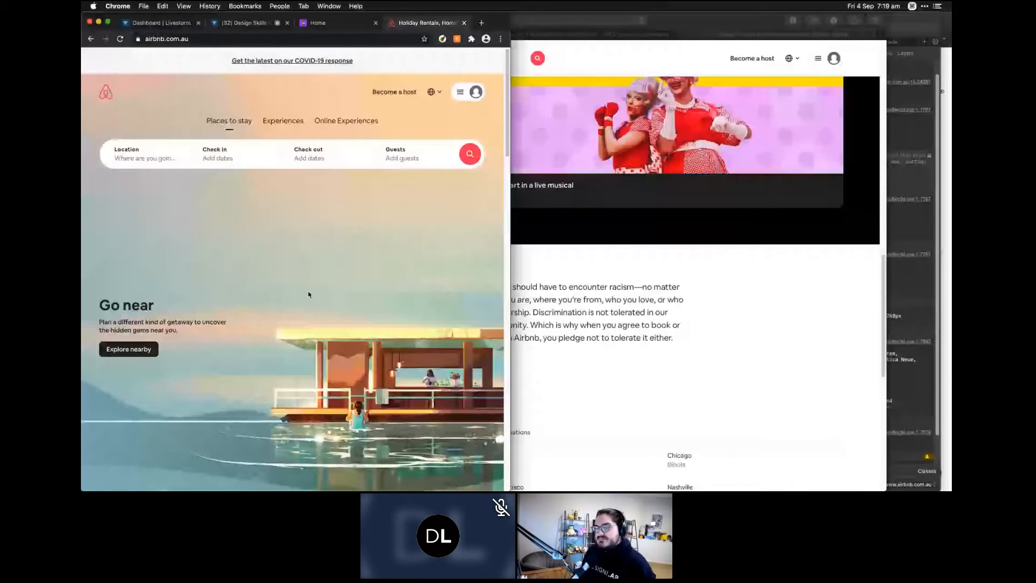
left_click_drag(510, 264, 378, 260)
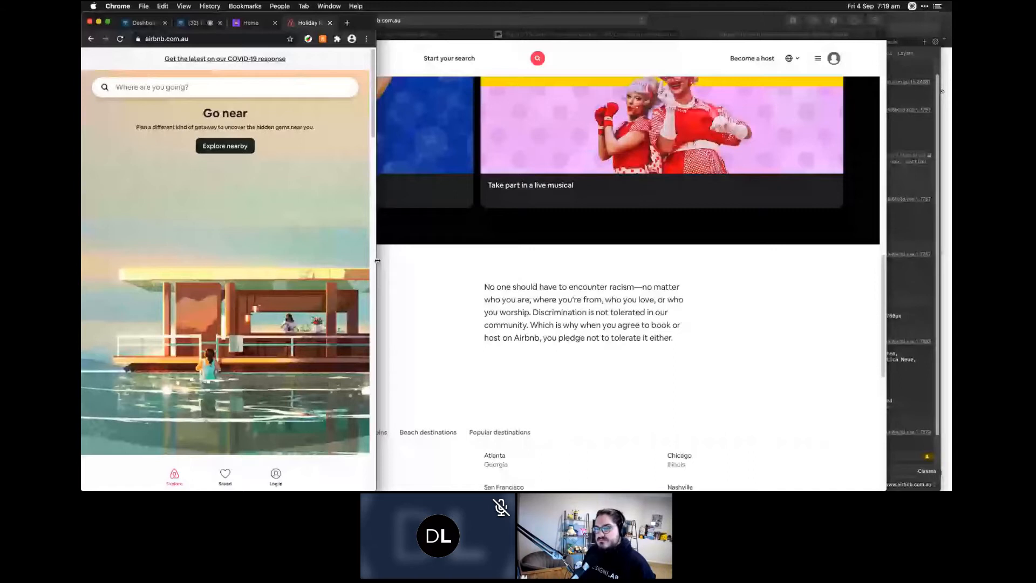
left_click_drag(378, 260, 462, 260)
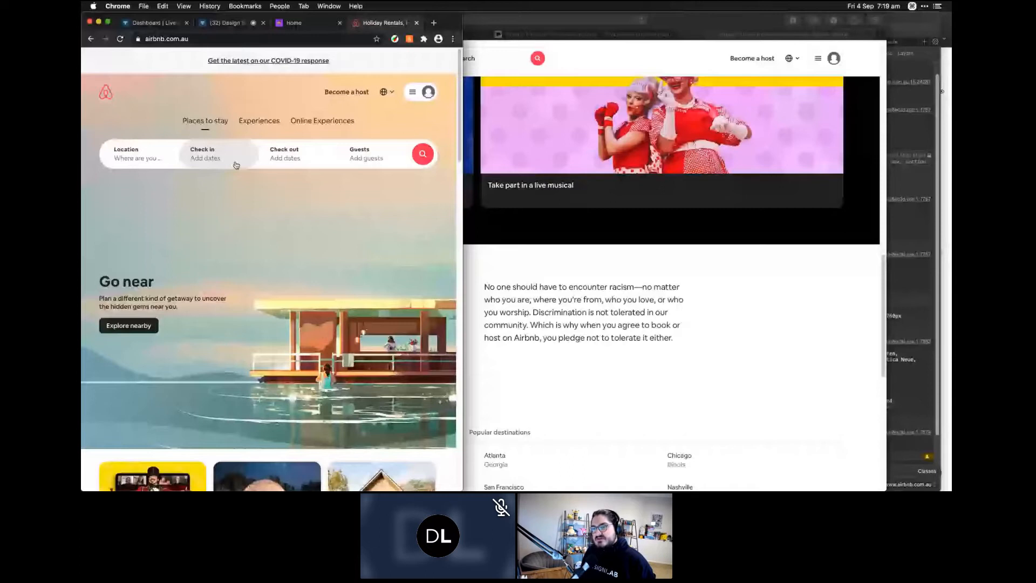
left_click_drag(463, 178, 401, 178)
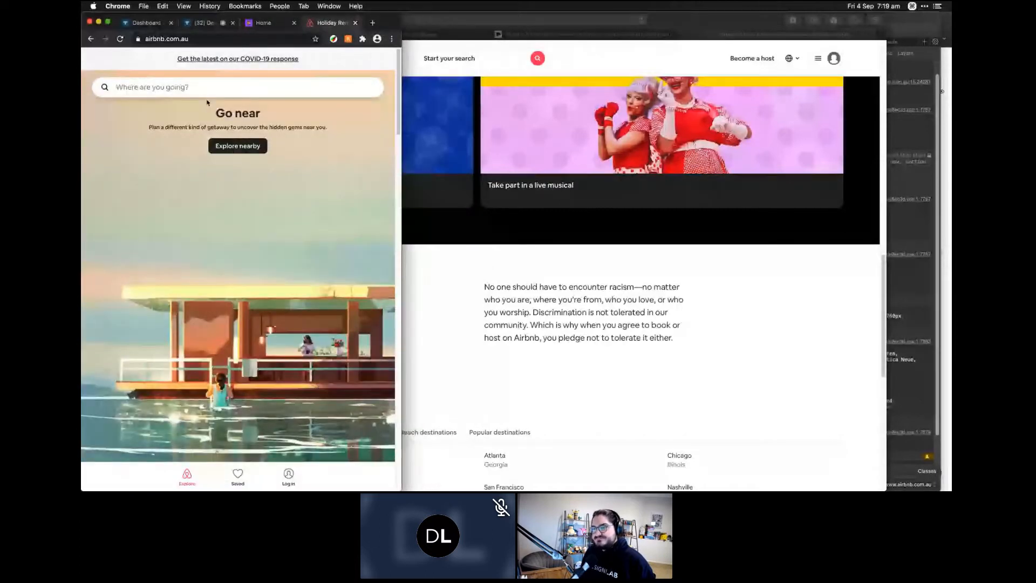
left_click_drag(398, 133, 384, 137)
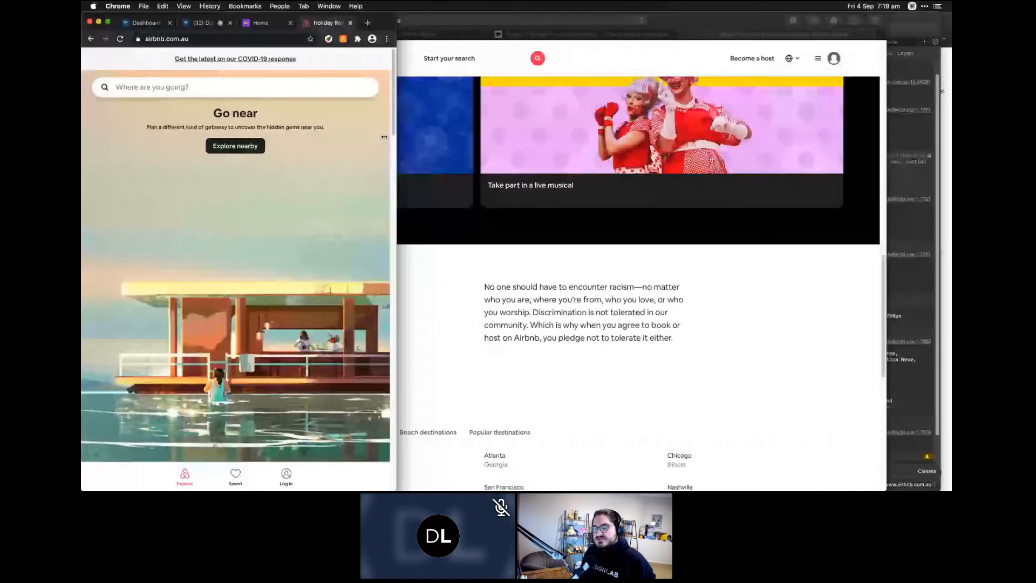
left_click_drag(384, 138, 404, 194)
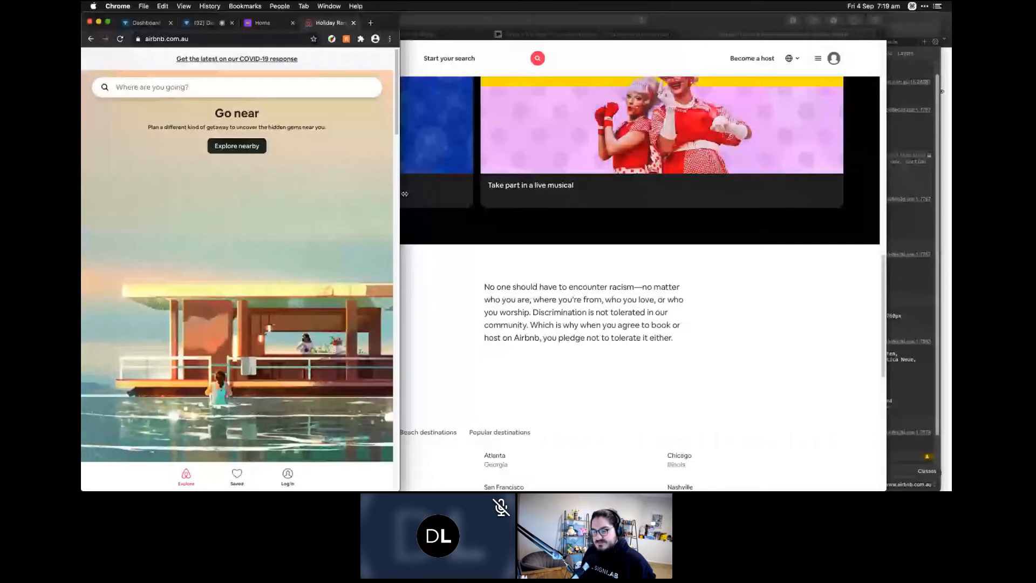
left_click_drag(404, 193, 408, 395)
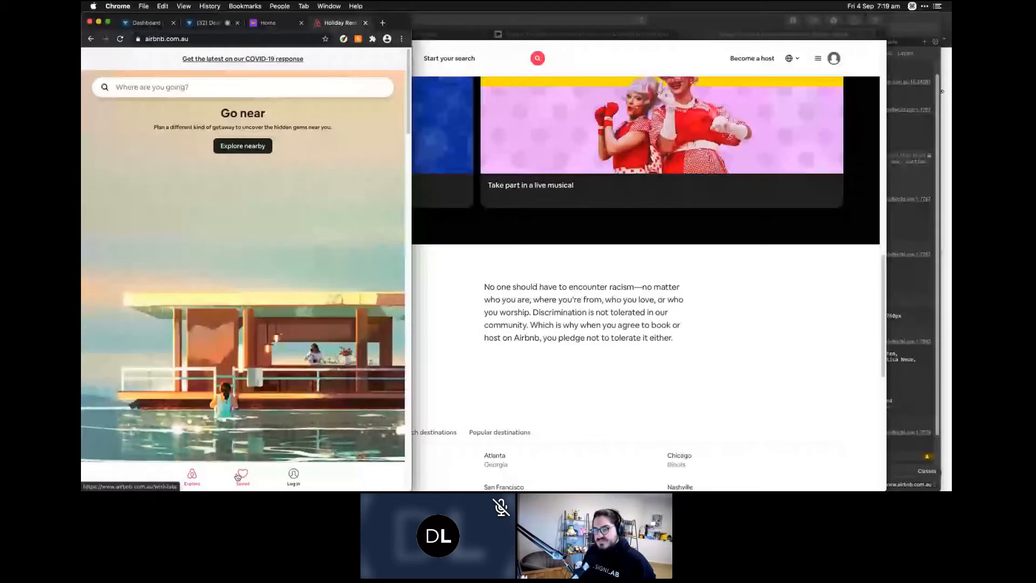
left_click_drag(411, 442, 442, 443)
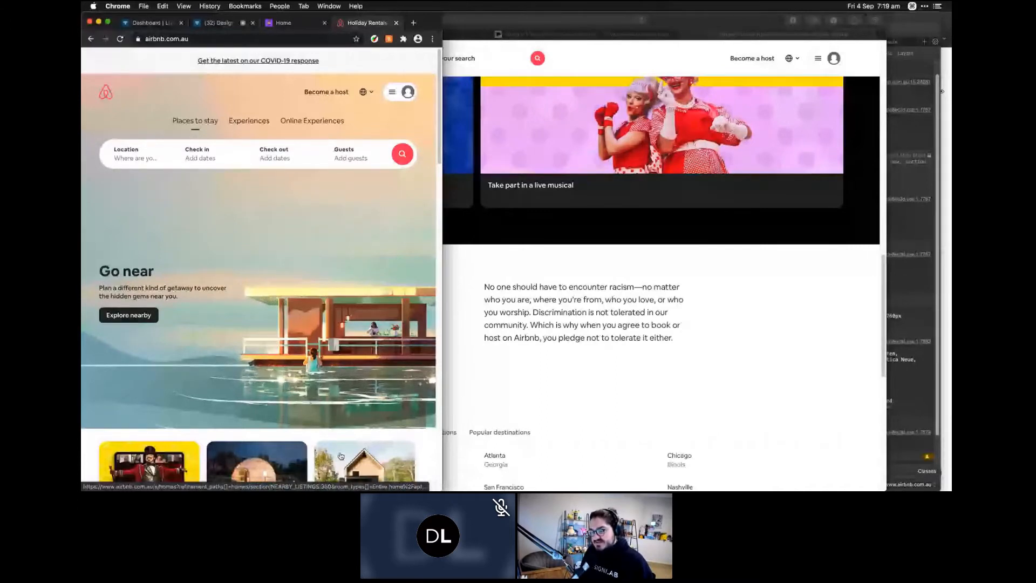
left_click_drag(442, 384, 402, 384)
scroll(346, 406, "down", 1)
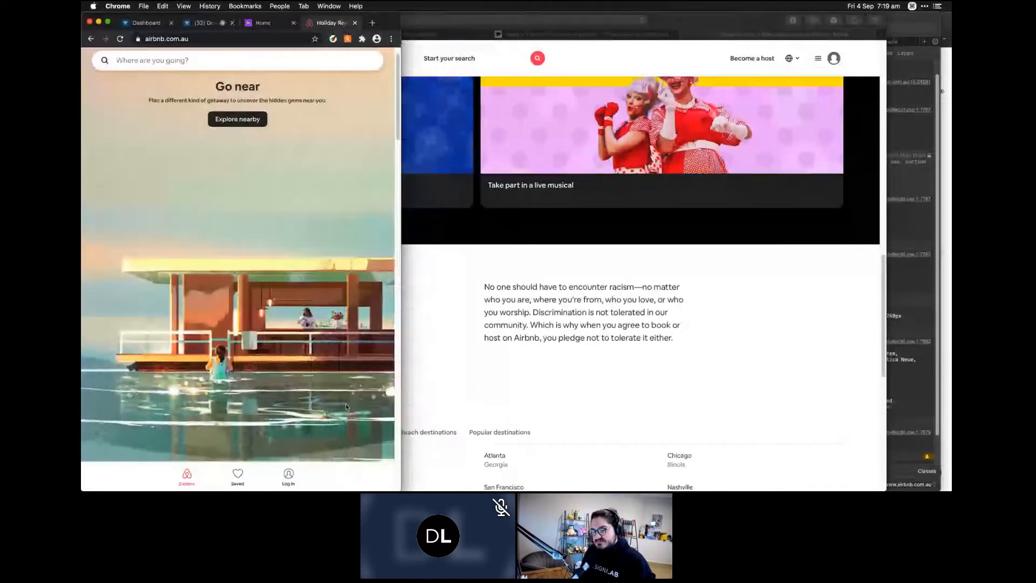
Examine the hero, the category card row and the Broadway Online Experiences section in Airbnb's mobile layout
scroll(346, 407, "down", 5)
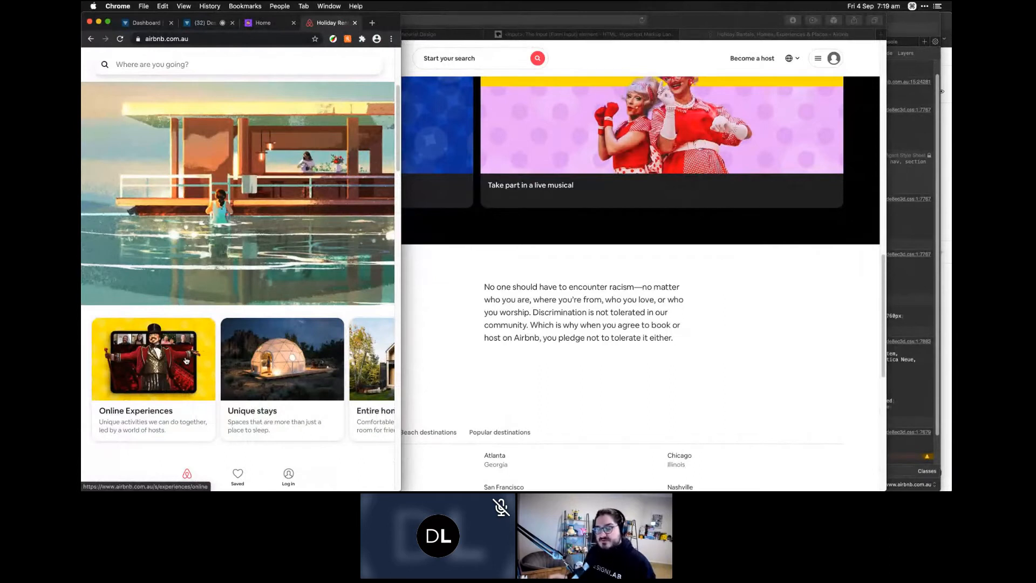
key("shift")
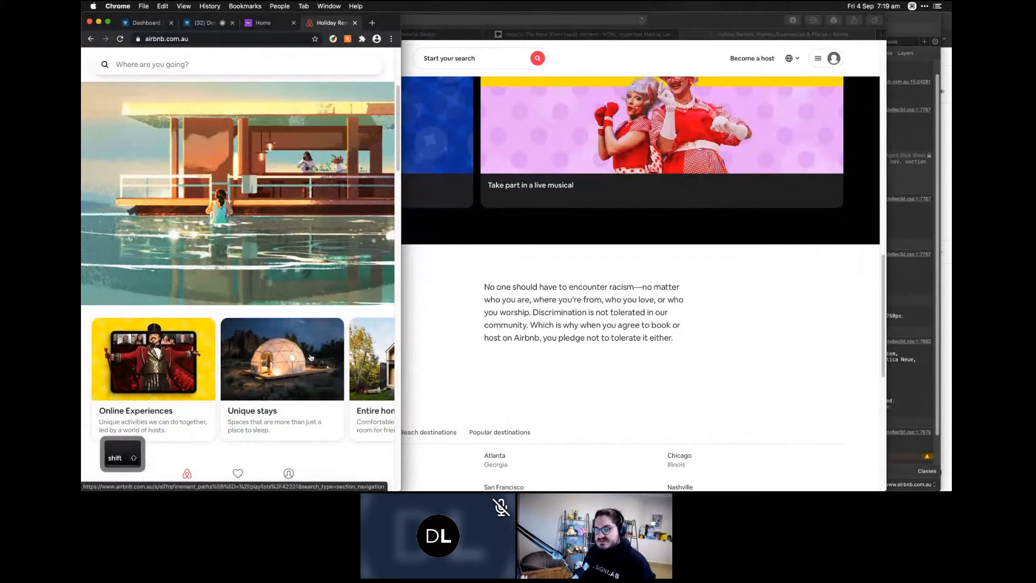
left_click_drag(314, 361, 342, 318)
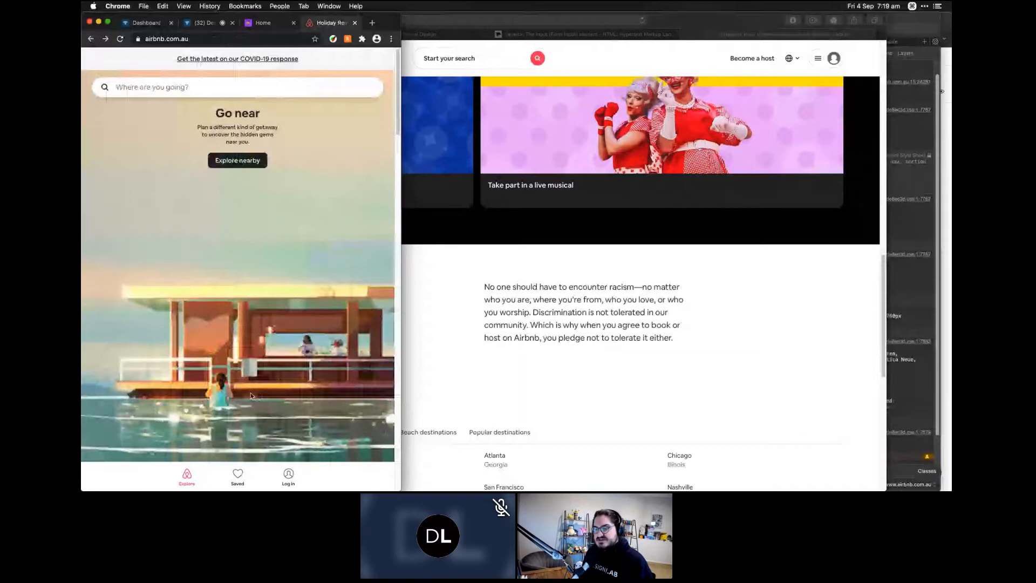
scroll(251, 396, "down", 5)
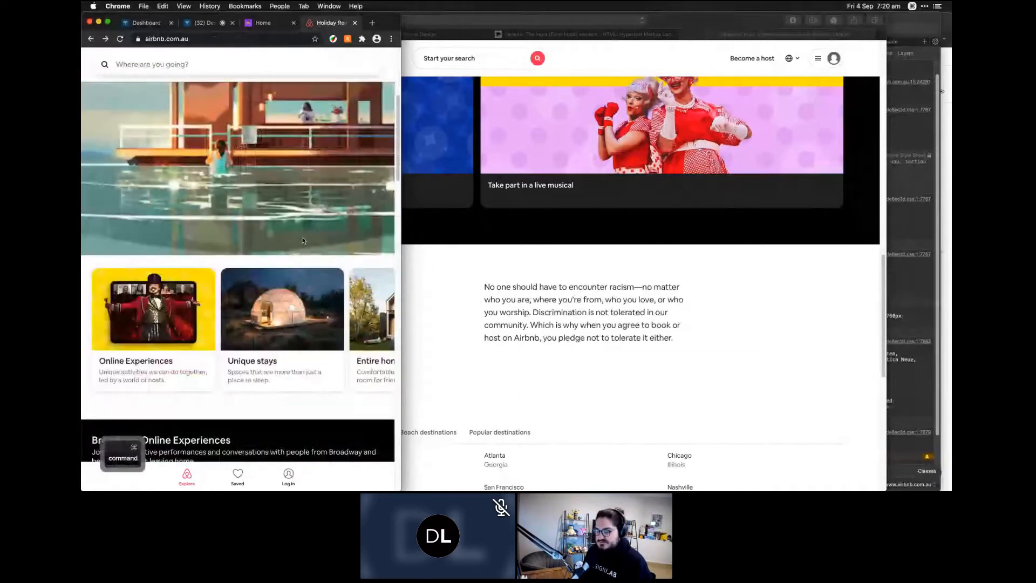
key("ctrl+super+r")
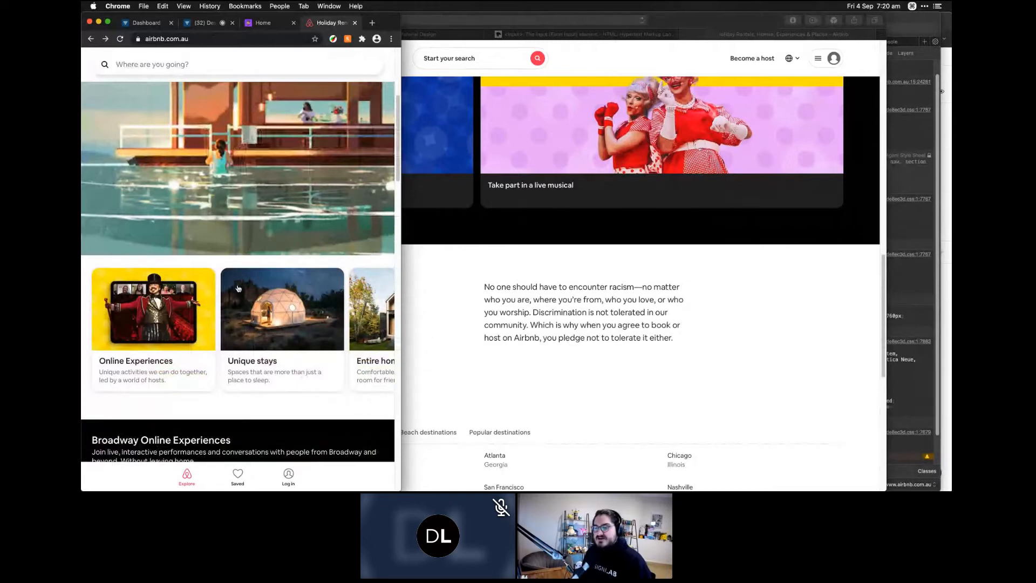
scroll(238, 288, "down", 1)
scroll(238, 289, "down", 3)
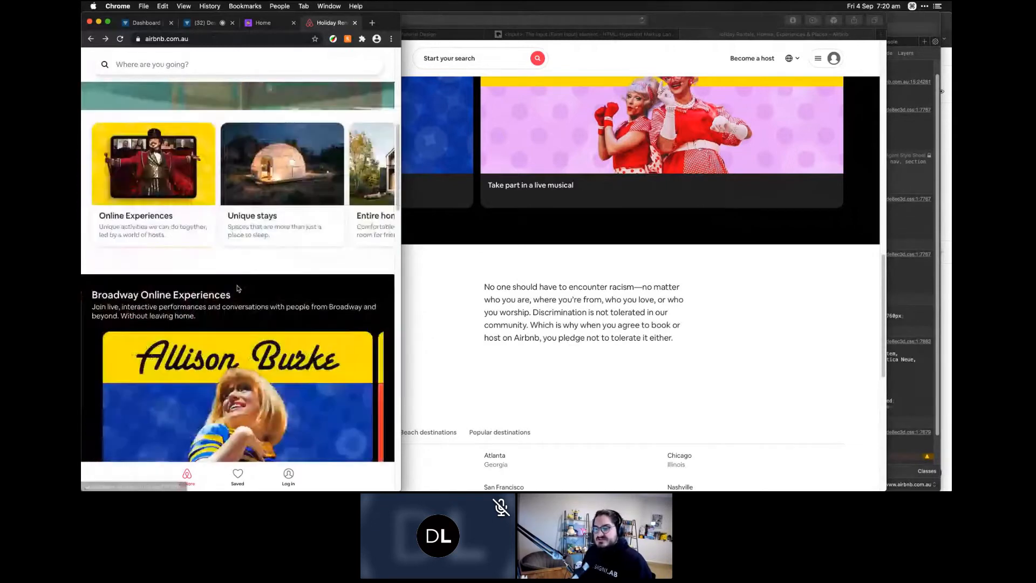
scroll(238, 289, "down", 2)
scroll(222, 252, "down", 3)
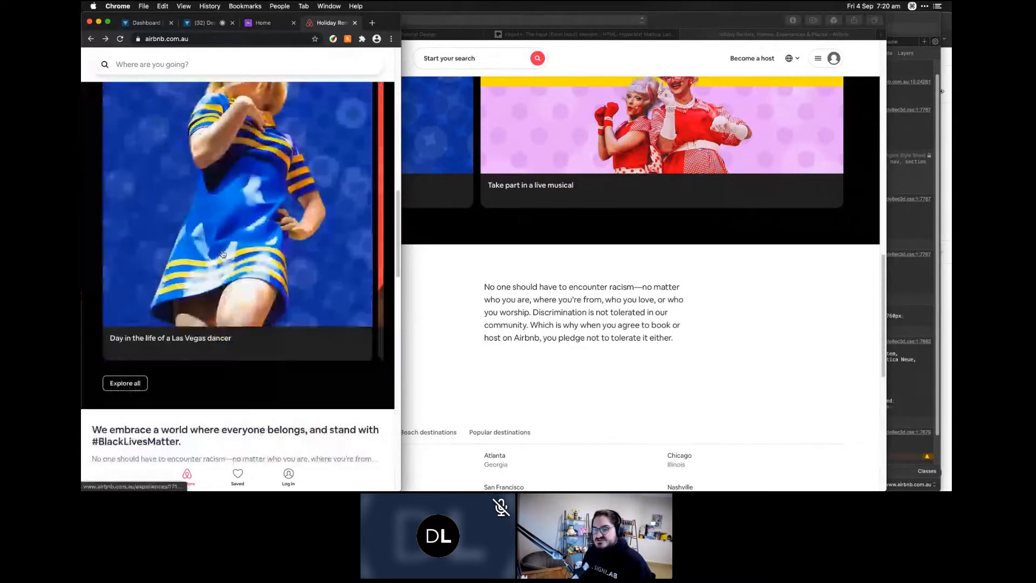
scroll(222, 254, "down", 1)
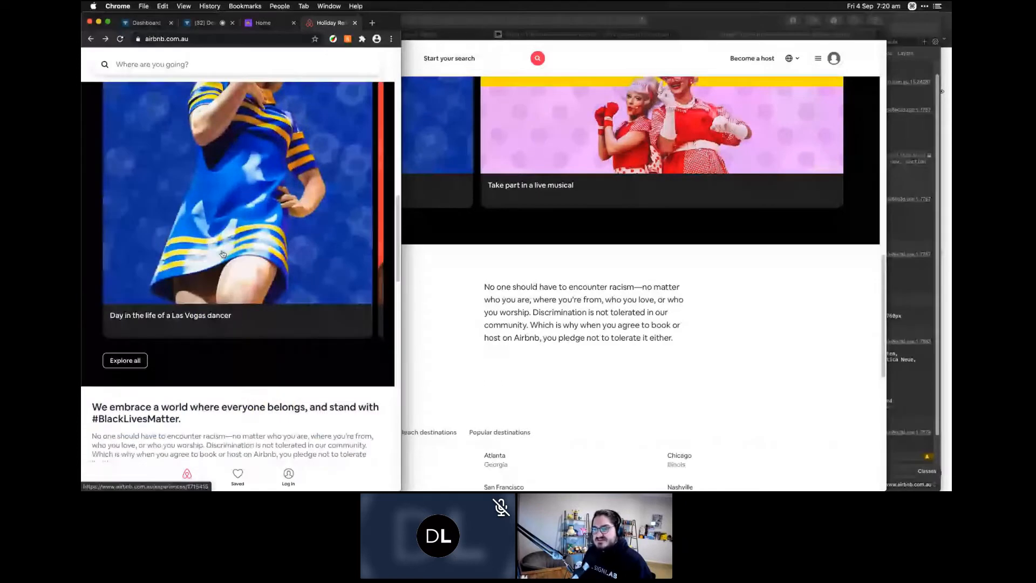
Compare Airbnb's destinations list in the mobile layout with its layout in the full-width browser window
scroll(222, 254, "down", 7)
scroll(203, 238, "down", 4)
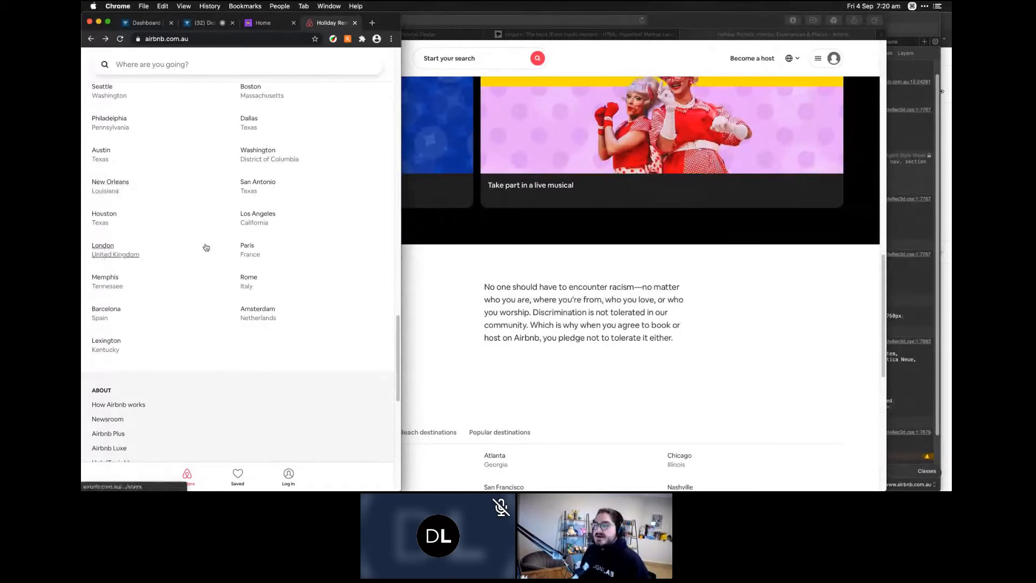
scroll(205, 246, "up", 5)
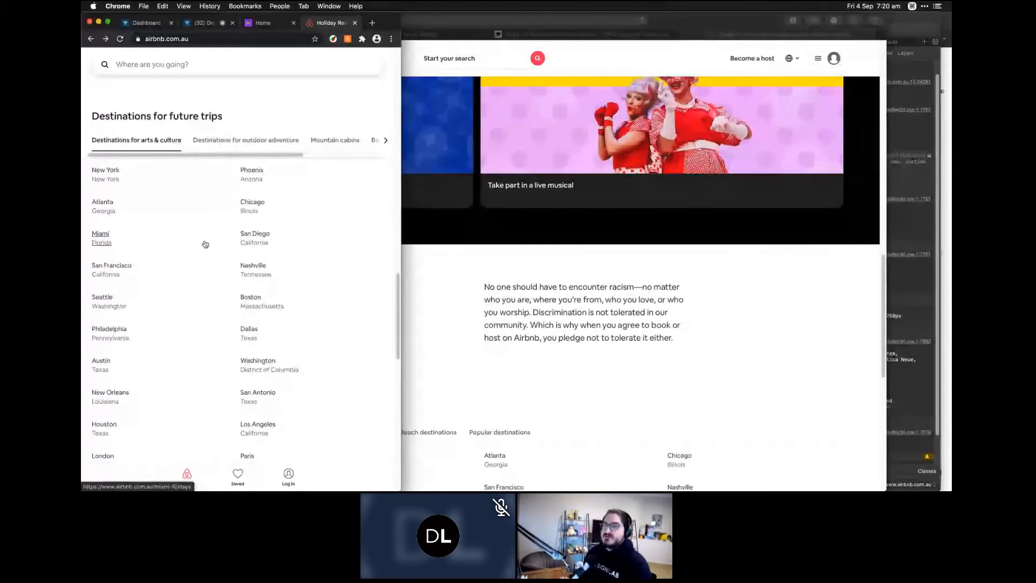
double_click(387, 22)
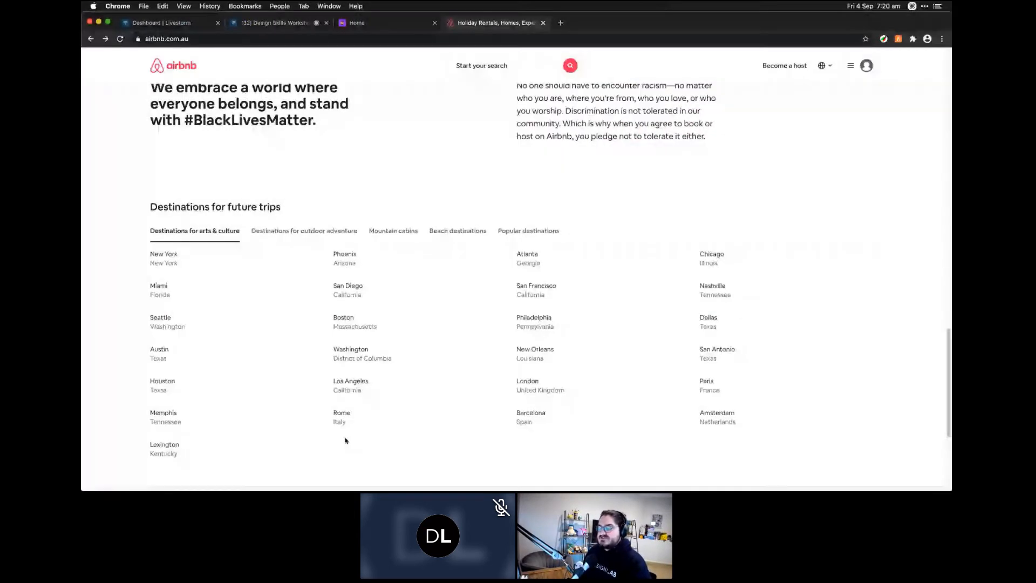
Switch to Figma and examine the Material Design breakpoint table alongside the layout grid frames under the Fluid heading
mouse_move(338, 474)
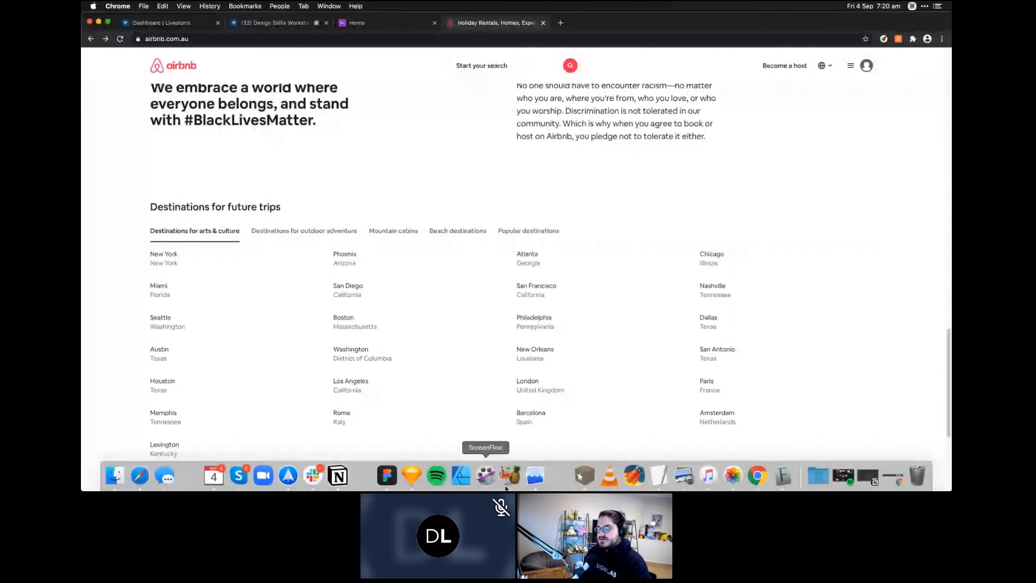
left_click(394, 474)
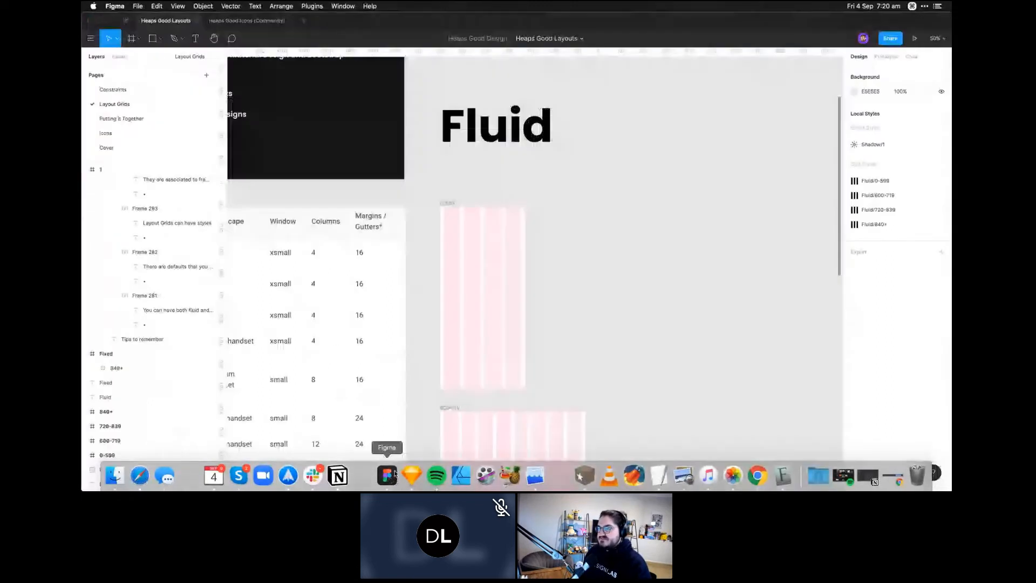
key("super+minus")
key("super+minus")
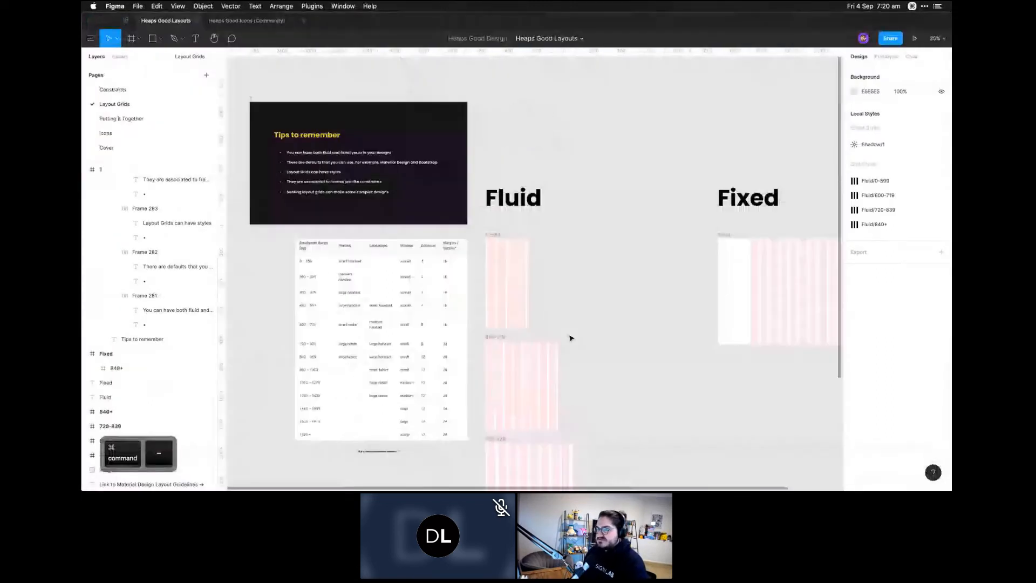
key("space")
left_click_drag(571, 340, 544, 281)
key("z")
left_click_drag(332, 171, 586, 428)
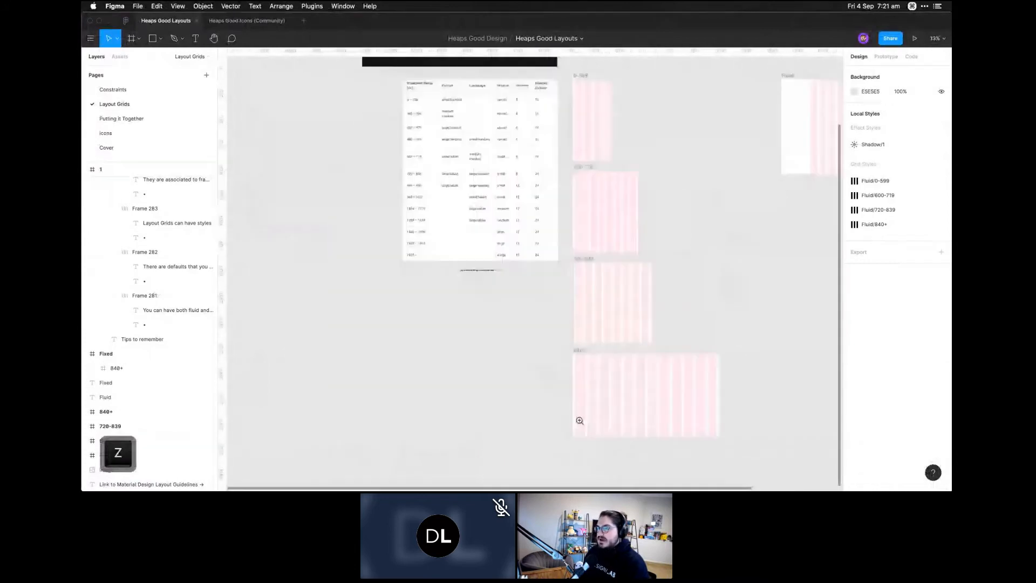
key("space")
left_click_drag(621, 345, 540, 381)
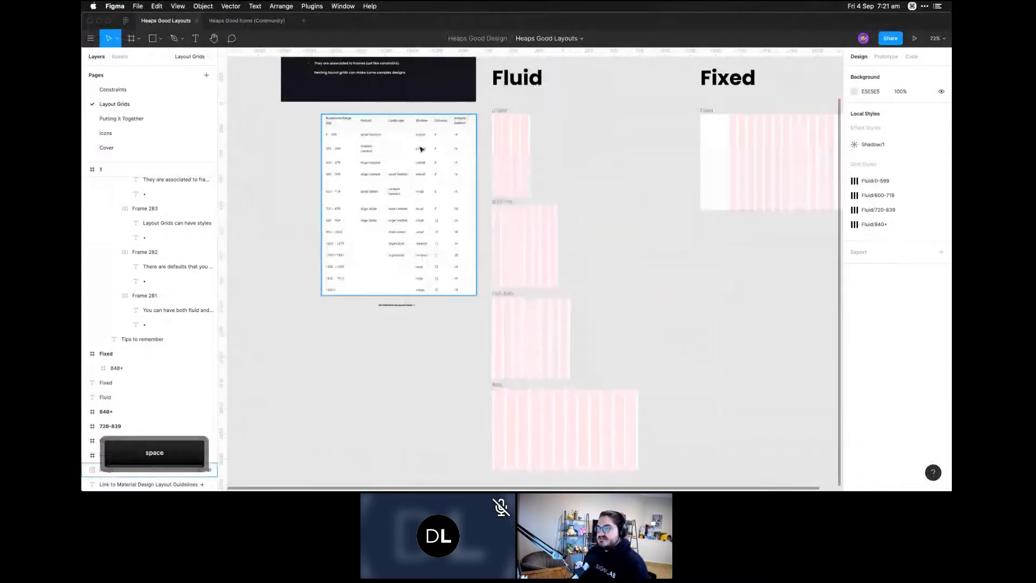
key("space")
left_click_drag(560, 196, 526, 207)
key("z")
left_click_drag(274, 121, 604, 350)
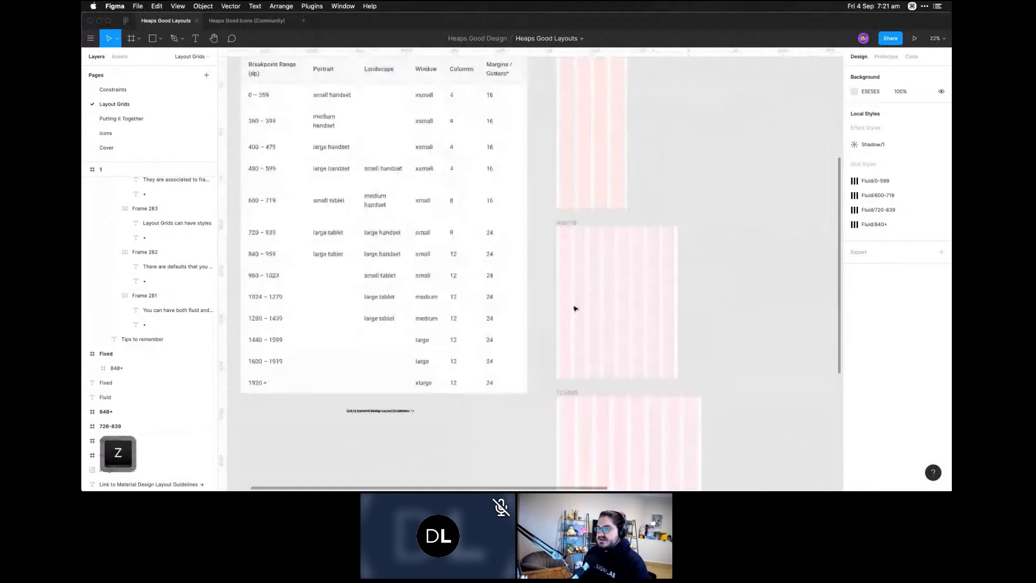
key("space")
left_click_drag(560, 279, 574, 324)
left_click(582, 103)
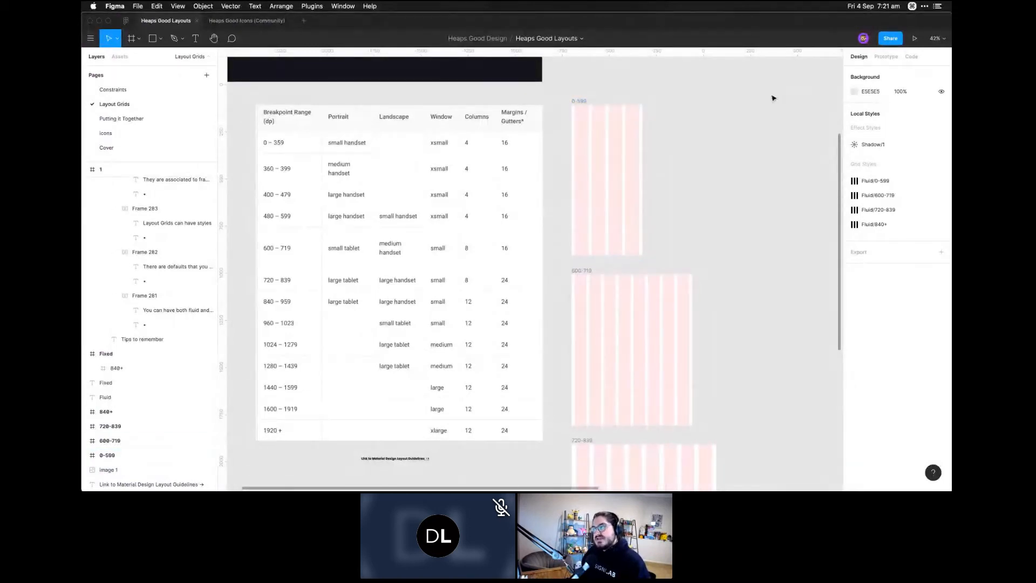
Narrow the Figma window and restore it to full width to show how its interface responds
left_click_drag(950, 108, 770, 108)
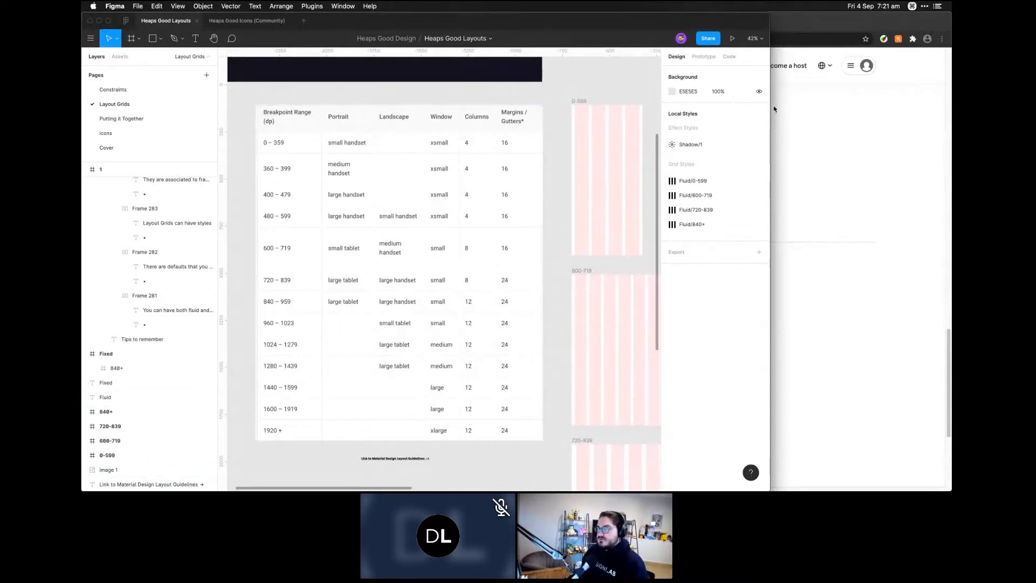
left_click_drag(771, 107, 951, 145)
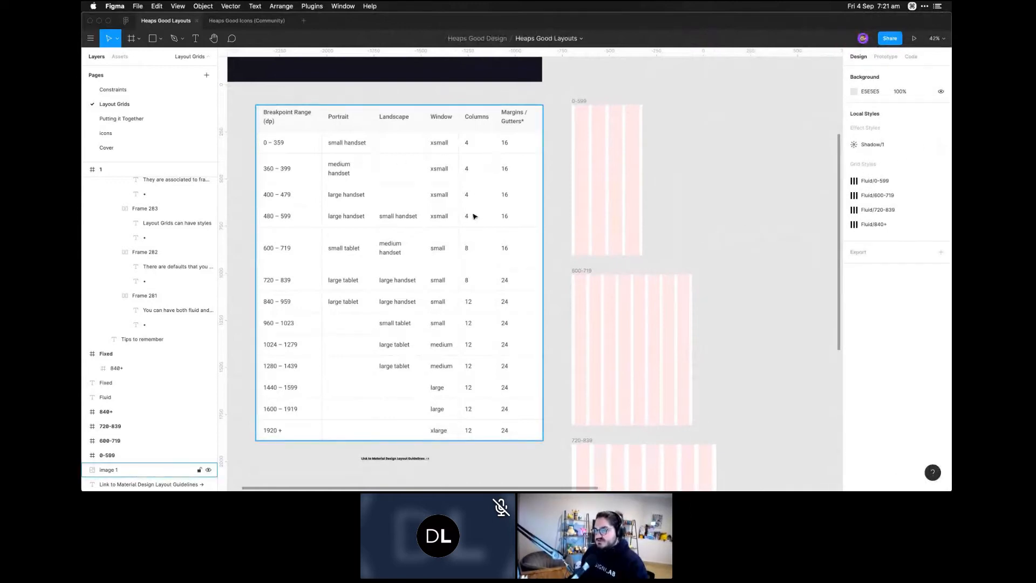
Draw a rectangle about 352 × 465 over the Columns and Margins/Gutters values of the 0–599 rows and fill it with FF3A3A at 23% opacity
key("r")
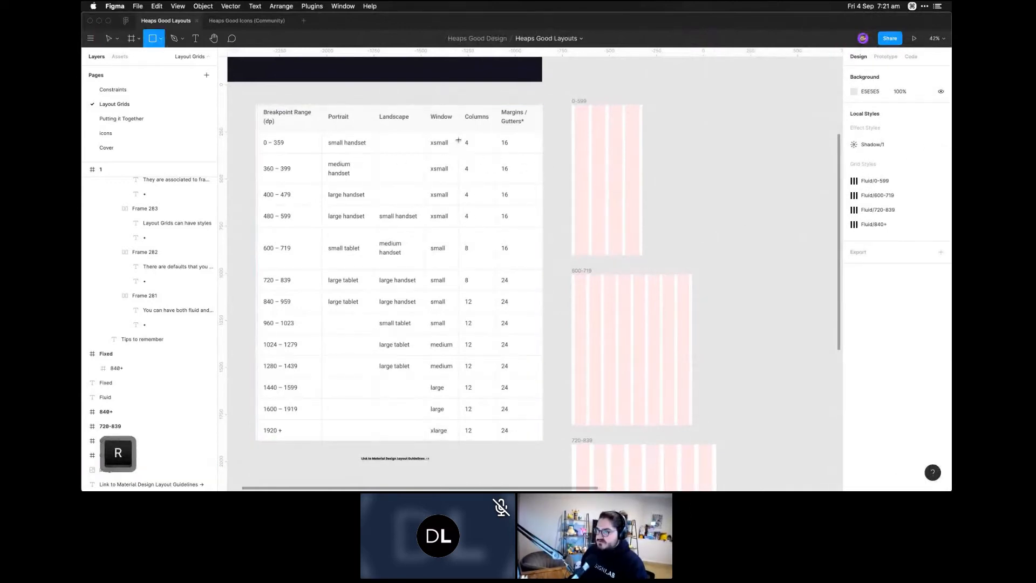
mouse_move(459, 138)
left_mouse_down()
mouse_move(520, 191)
mouse_move(526, 224)
left_mouse_up()
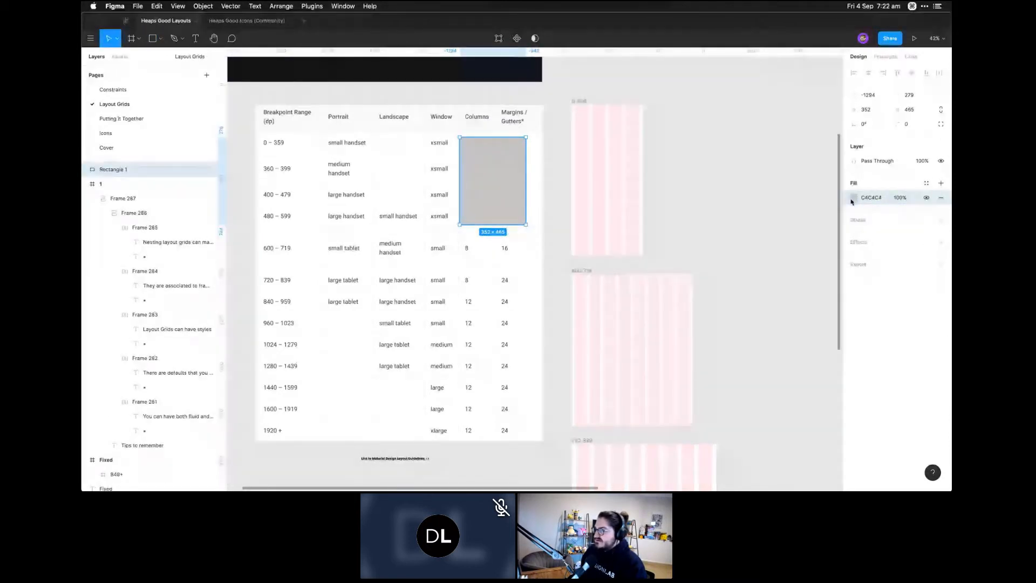
left_click(852, 197)
left_click(809, 216)
left_click(818, 209)
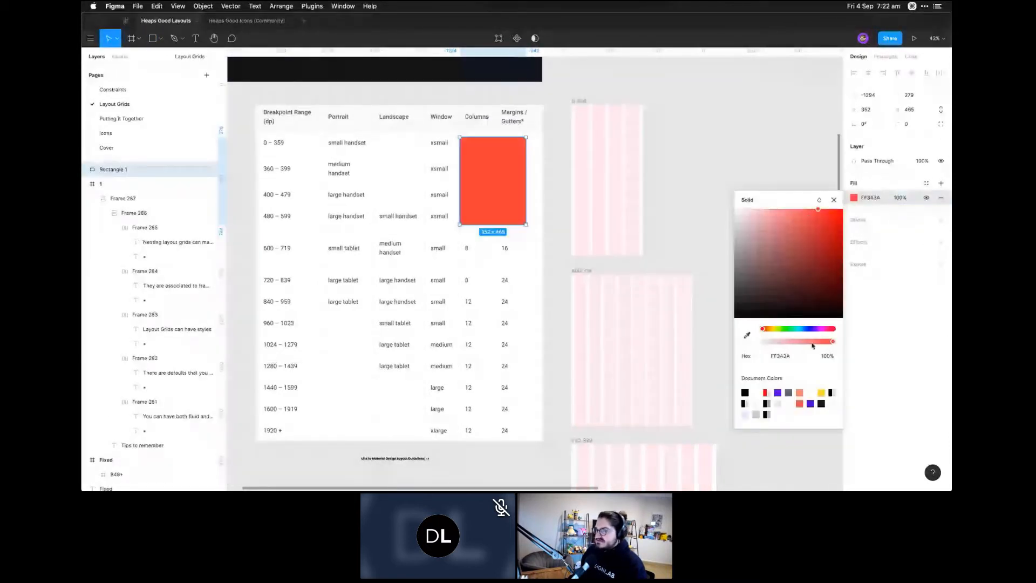
left_click_drag(813, 345, 778, 343)
left_click(716, 166)
Duplicate the red highlight onto the 600–719 row and shorten the copy to a height of about 188
left_click(489, 156)
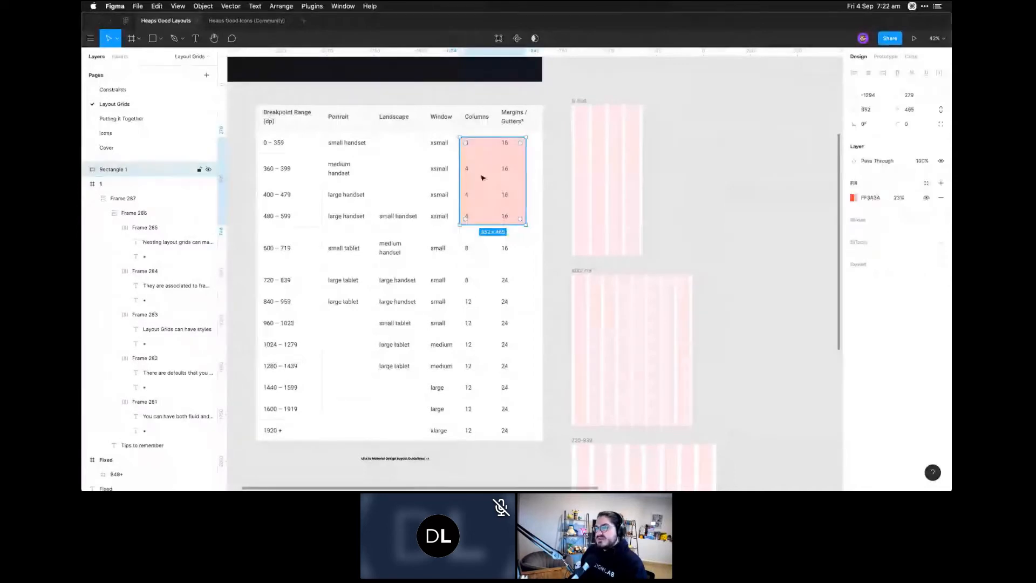
left_click_drag(487, 183, 491, 276)
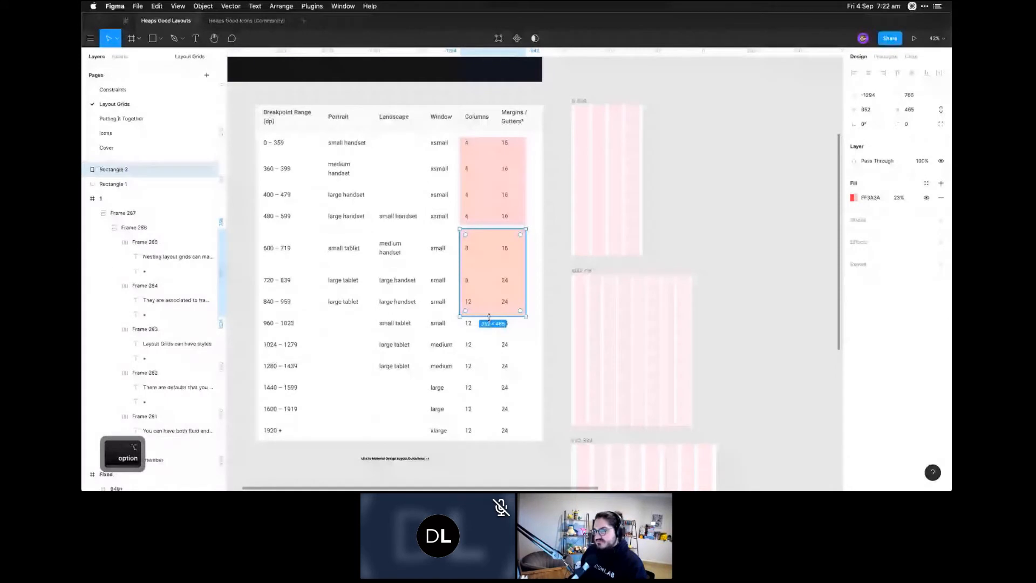
left_click_drag(489, 318, 489, 264)
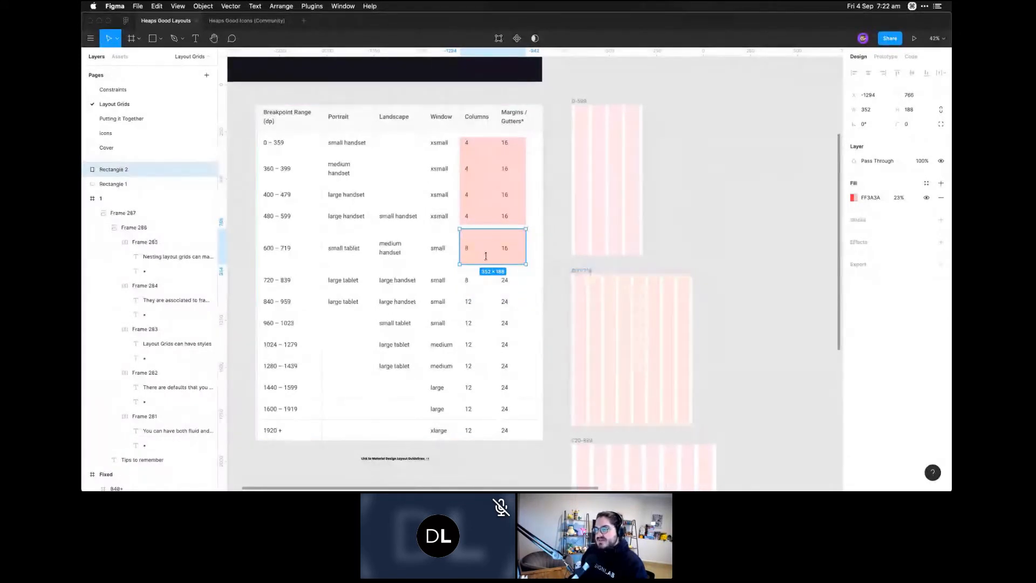
Duplicate the highlight onto the 720–839 row and shorten the copy to cover only its column and gutter values
left_click_drag(491, 245, 483, 284)
left_click(555, 275)
key("space")
left_click_drag(547, 283, 540, 206)
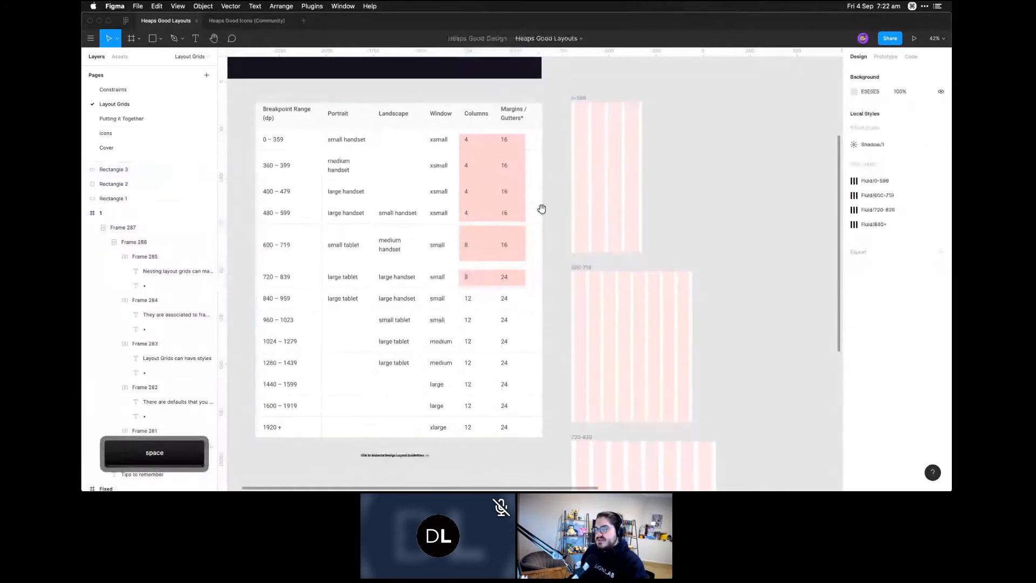
Duplicate the highlight below the 720–839 row and extend the copy over the values from 840–959 through 1920+
left_click(494, 235)
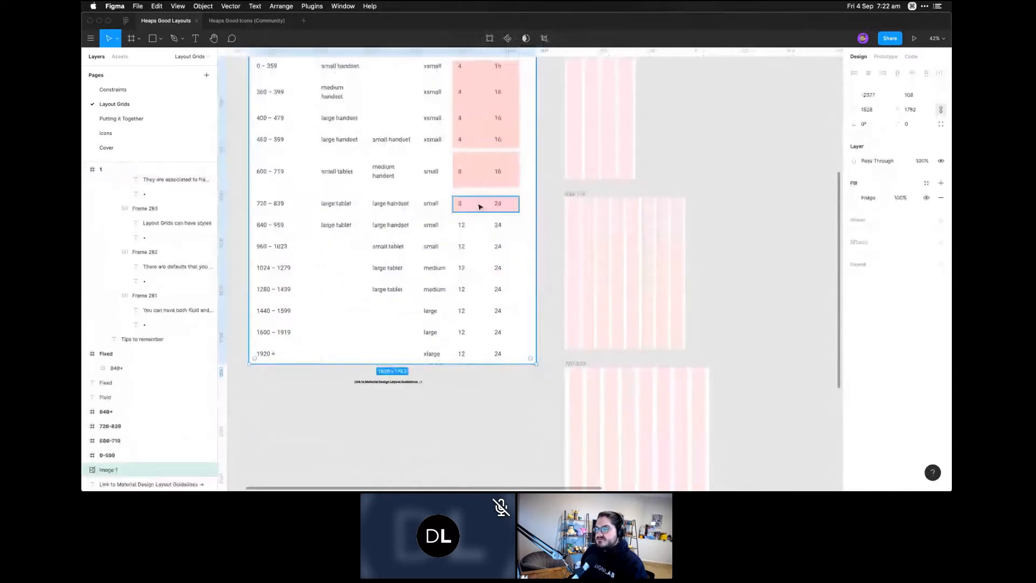
left_click(480, 206)
left_click_drag(480, 207, 463, 361)
left_click(706, 156)
key("space")
left_click_drag(707, 156, 618, 202)
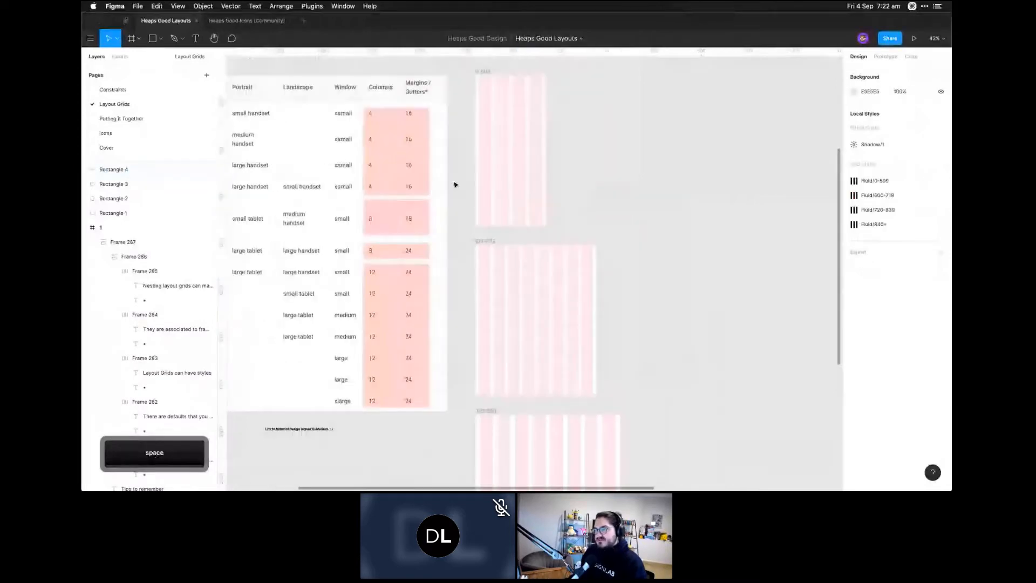
left_click(398, 289)
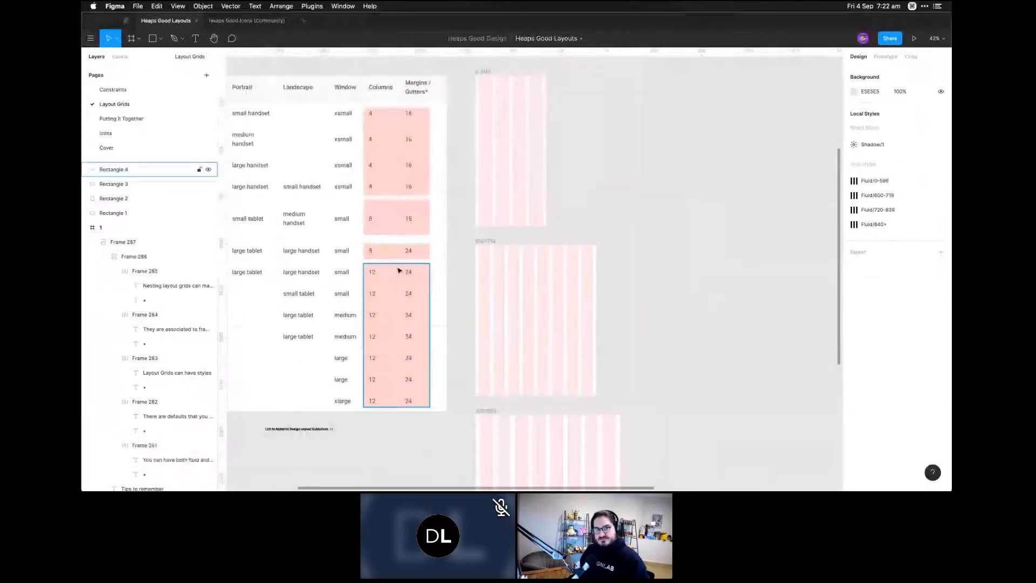
left_click(669, 226)
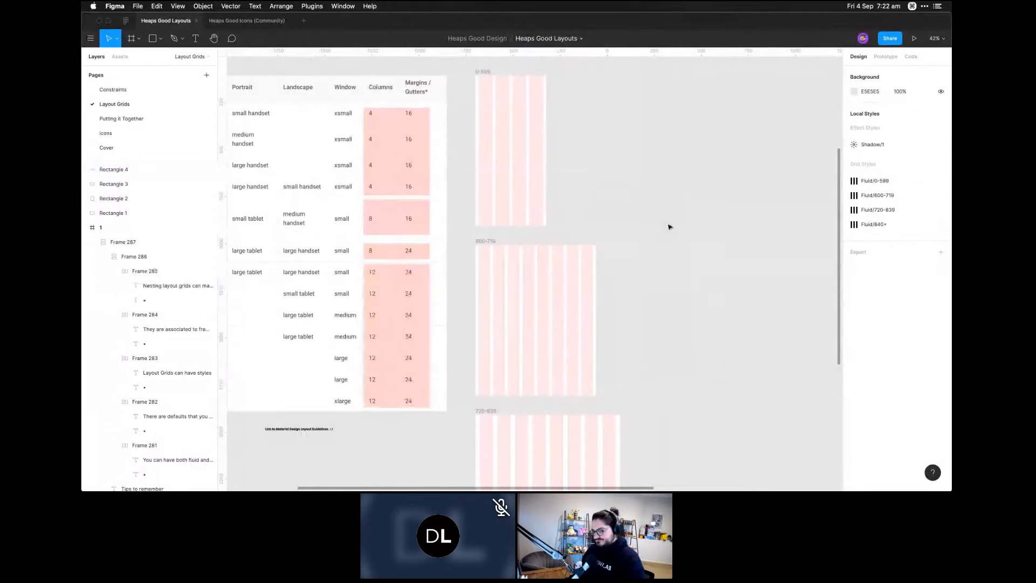
Reduce the width of the 0-599 frame under the Fluid heading to 359
key("super+minus")
key("space")
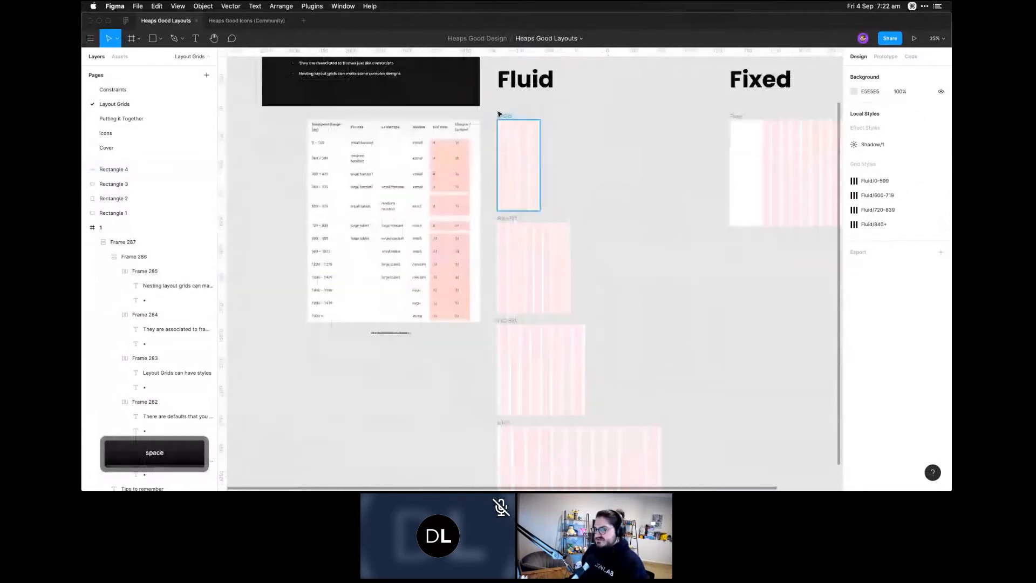
left_click_drag(620, 357, 533, 344)
key("z")
key("space")
left_click_drag(333, 115, 671, 359)
left_click(467, 152)
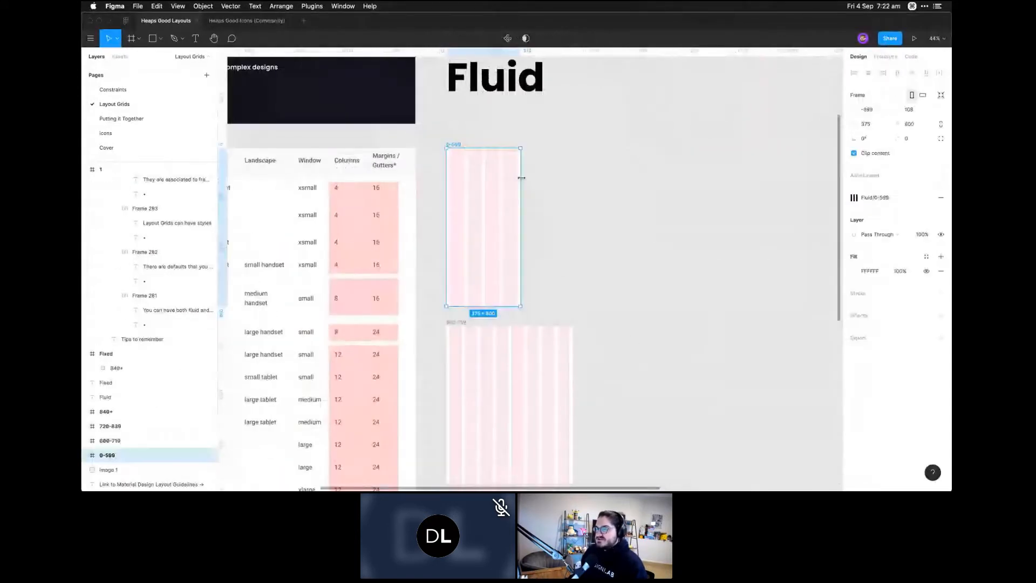
mouse_move(520, 173)
left_mouse_down()
mouse_move(567, 185)
mouse_move(518, 182)
left_mouse_up()
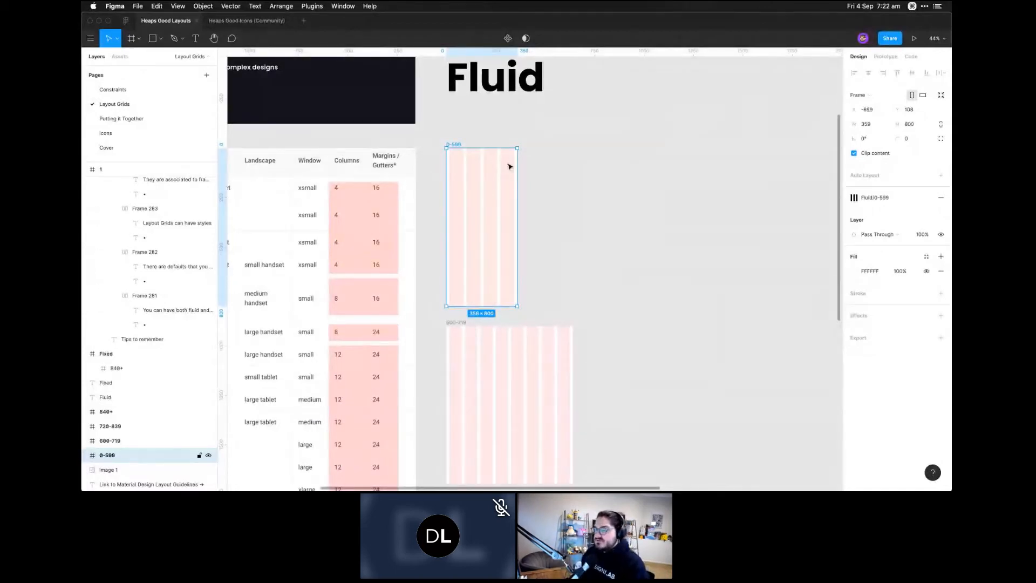
Draw a rectangle about 270 × 99 near the top of the 0-599 frame, starting at the first column's outer edge
left_click(572, 229)
key("space")
left_click_drag(573, 232, 622, 257)
key("z")
left_click_drag(382, 125, 683, 343)
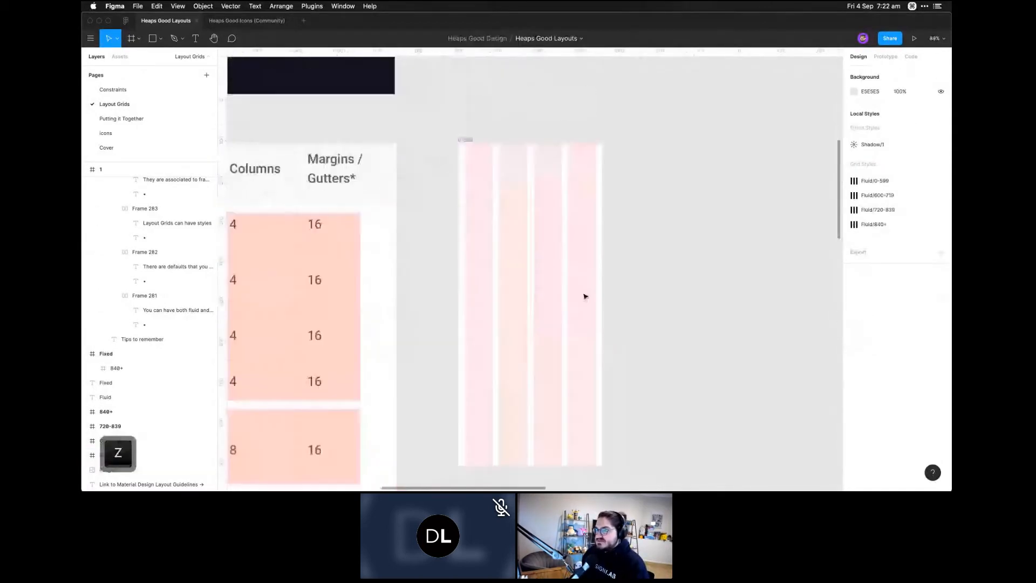
key("r")
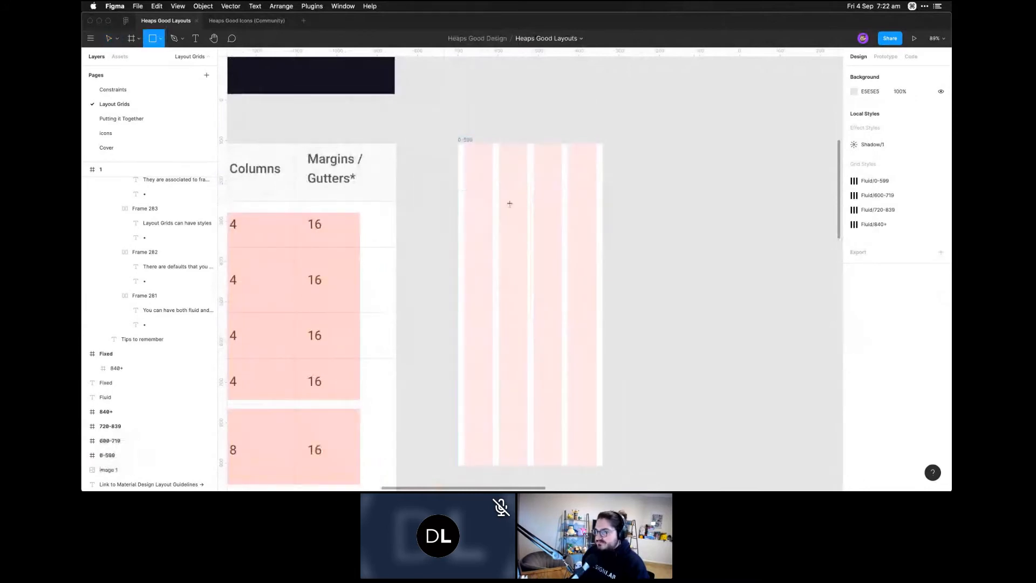
left_click_drag(464, 187, 570, 227)
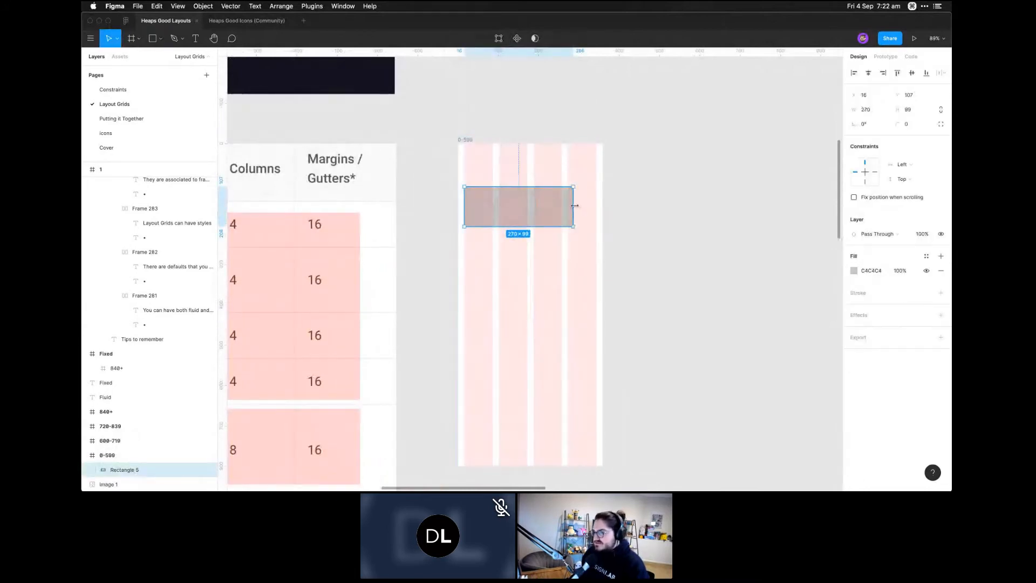
Narrow the rectangle in the 0-599 frame to about 155 so it spans the first two columns, and delete it
left_click_drag(568, 206, 526, 204)
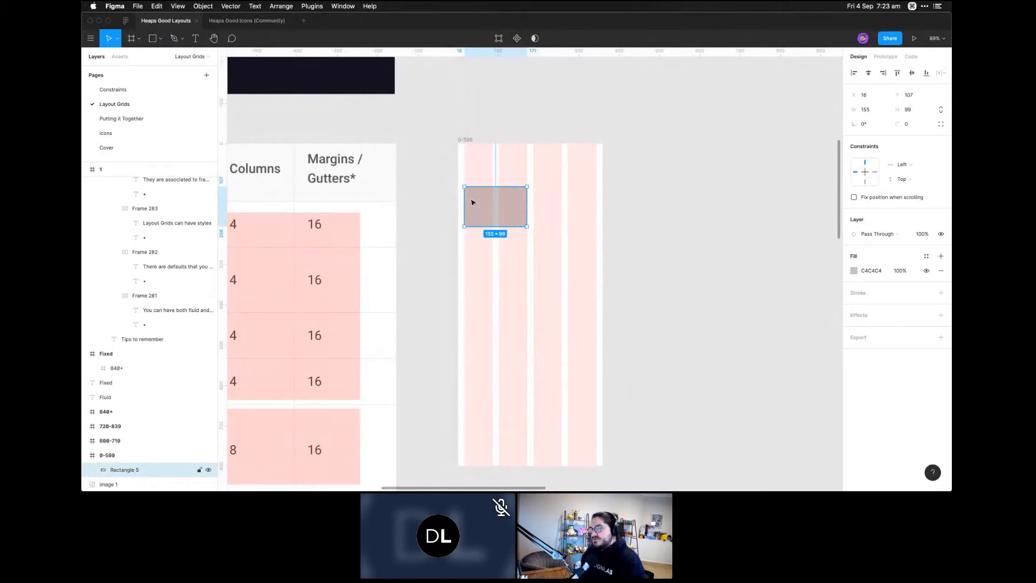
mouse_move(462, 200)
left_mouse_down()
mouse_move(475, 201)
mouse_move(463, 201)
left_mouse_up()
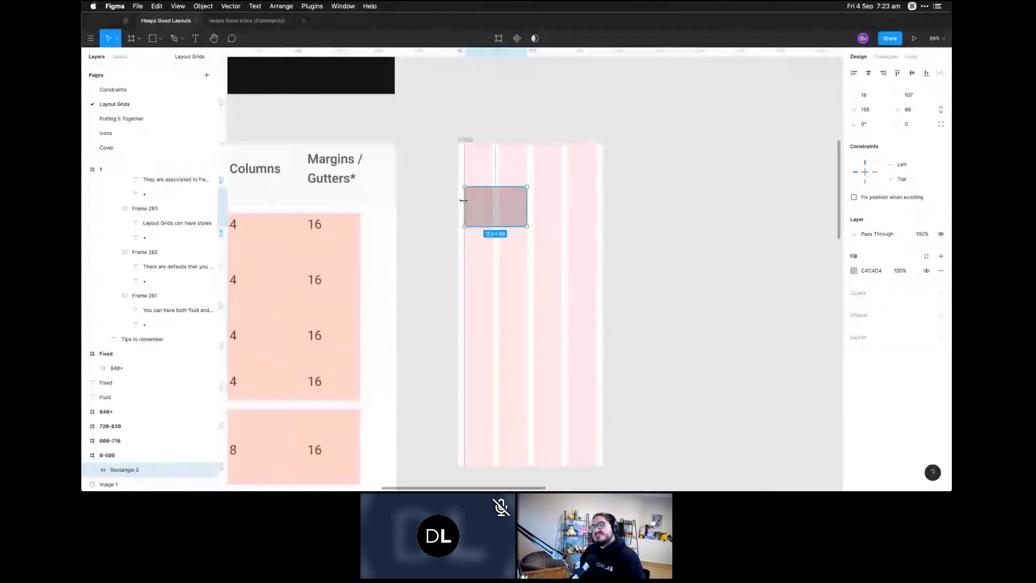
key("BackSpace")
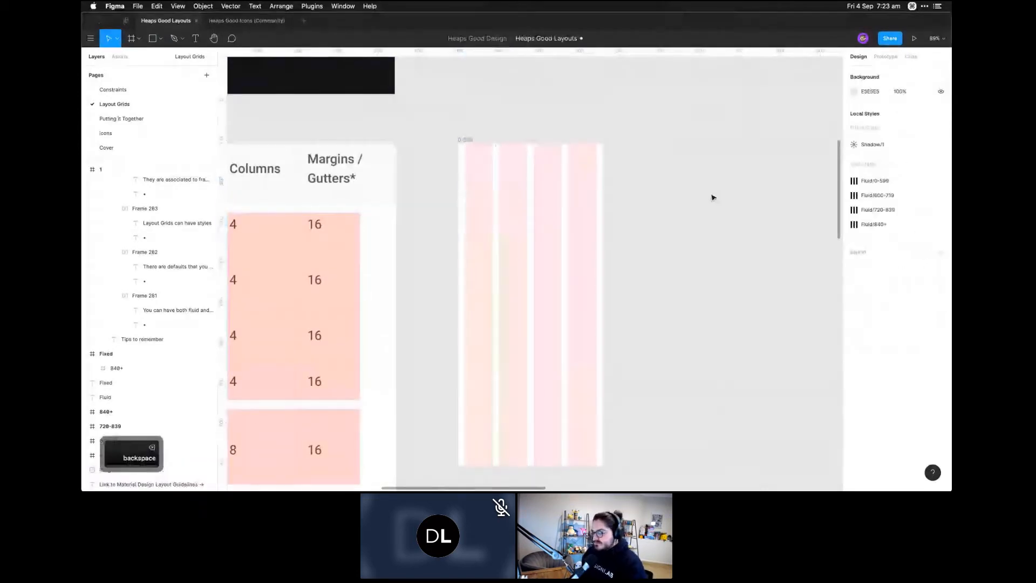
Draw a new frame about 418 × 474 on the empty canvas beside the 0-599 frame
scroll(708, 191, "right", 5)
key("a")
left_click_drag(526, 131, 692, 310)
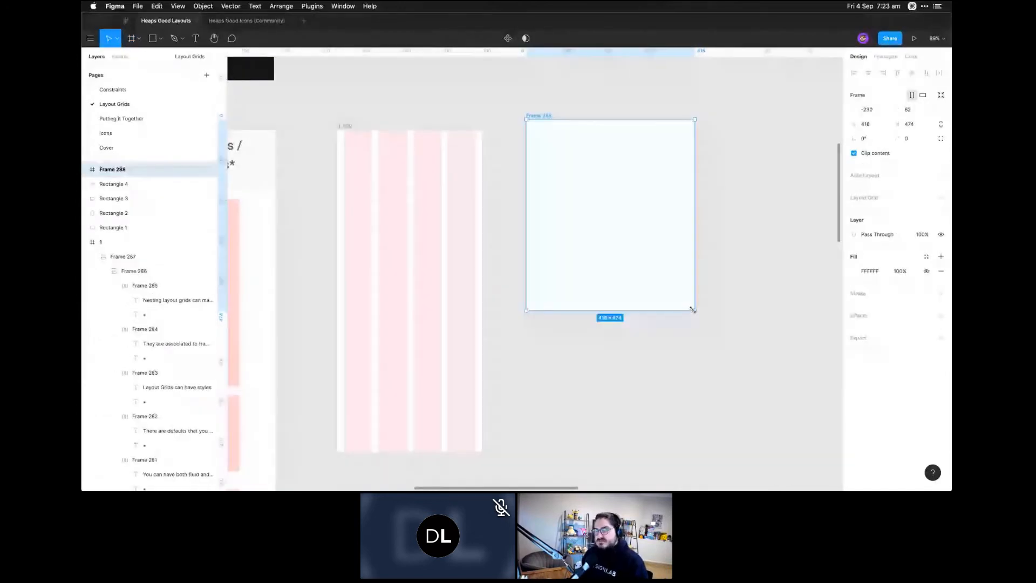
left_click(750, 294)
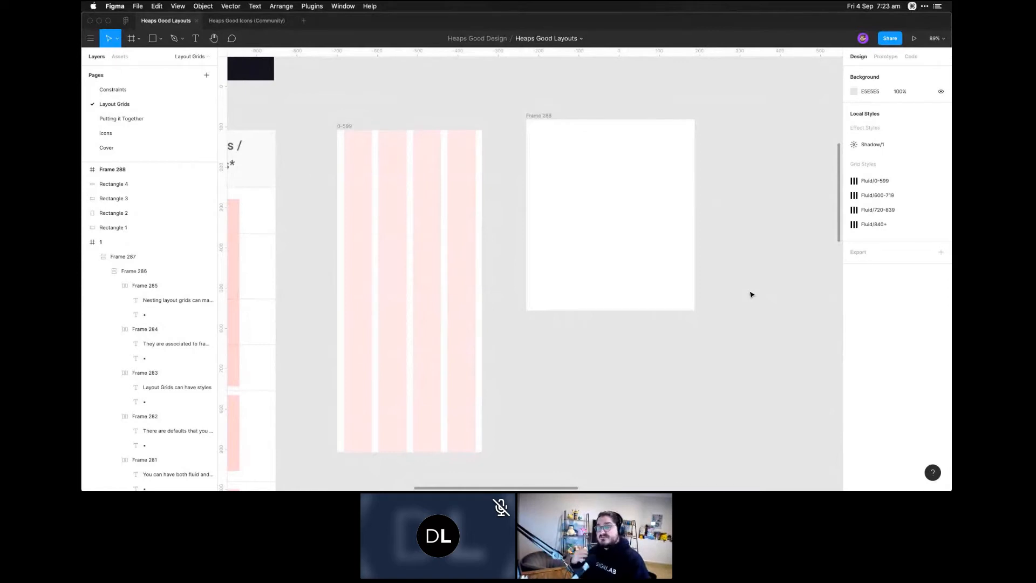
Draw a rectangle about 194 × 200 inside Frame 288 and select it
key("r")
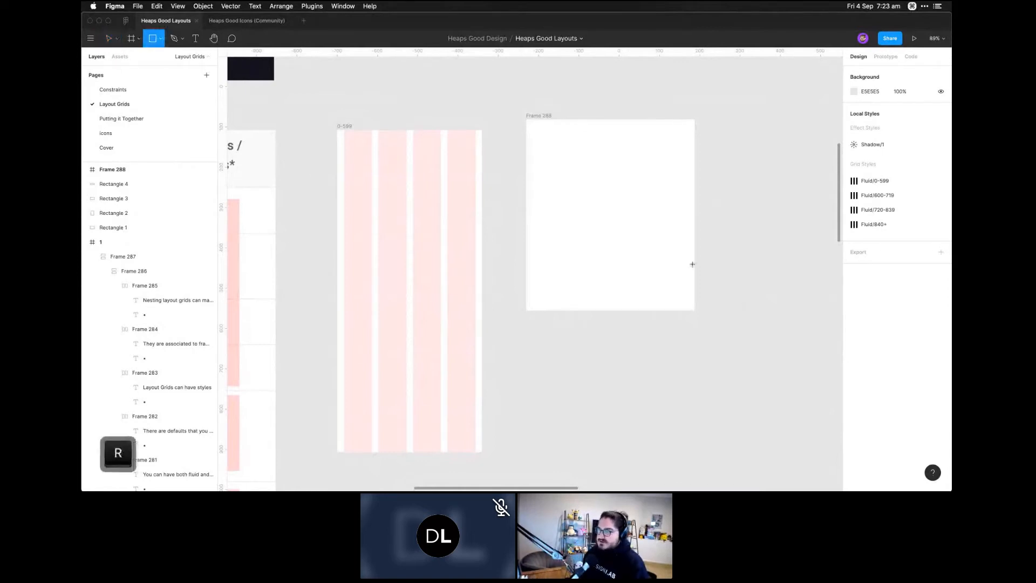
left_click_drag(560, 158, 639, 239)
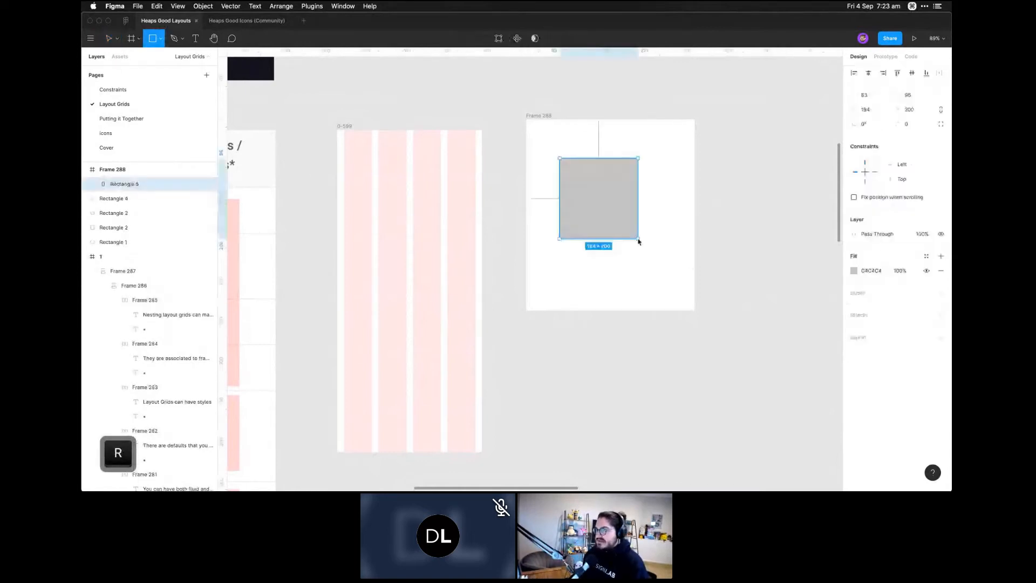
left_click(532, 116)
left_click(614, 202)
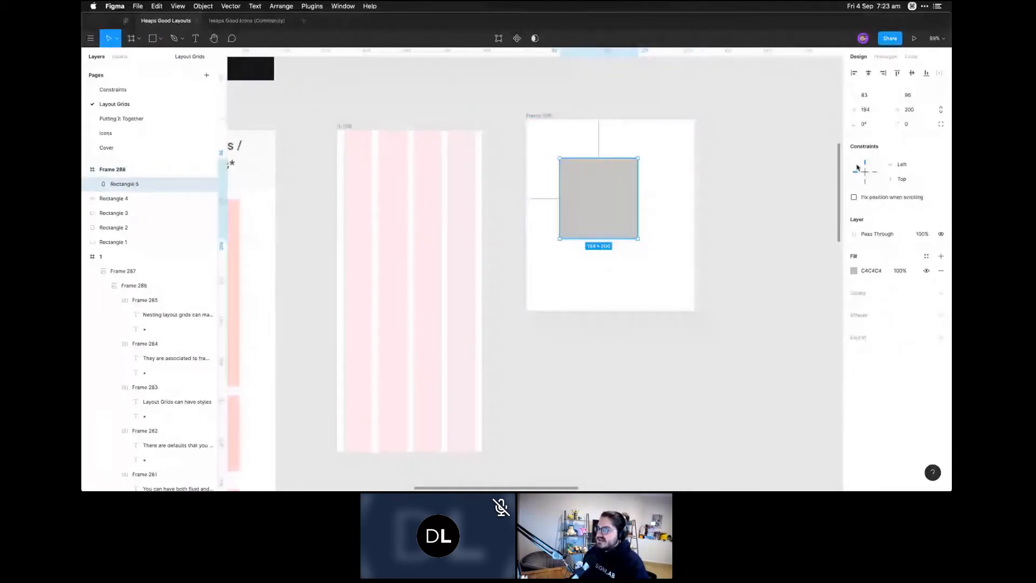
Add a 10 px layout grid to Frame 288 and open the grid's settings
left_click(538, 116)
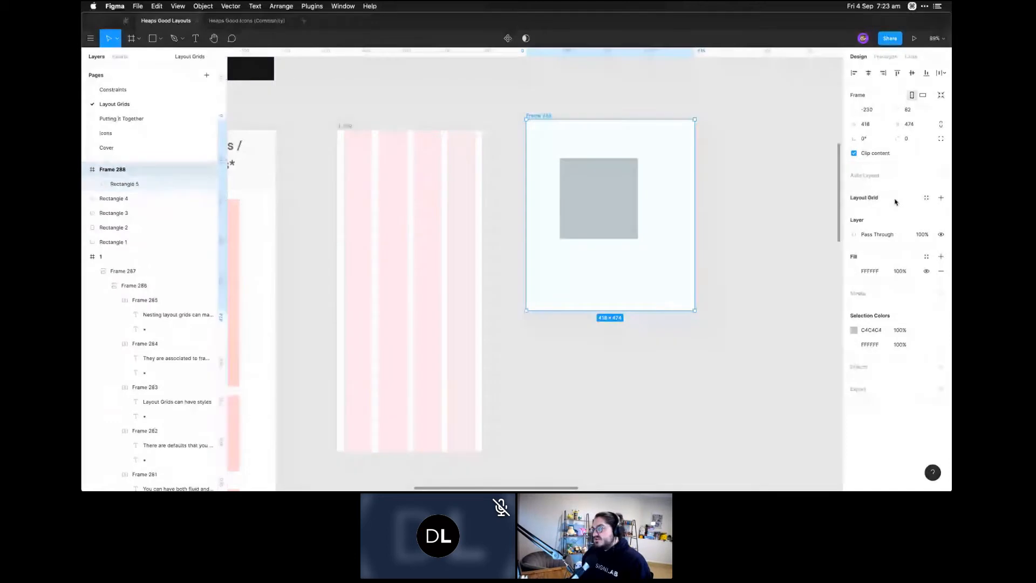
left_click(942, 198)
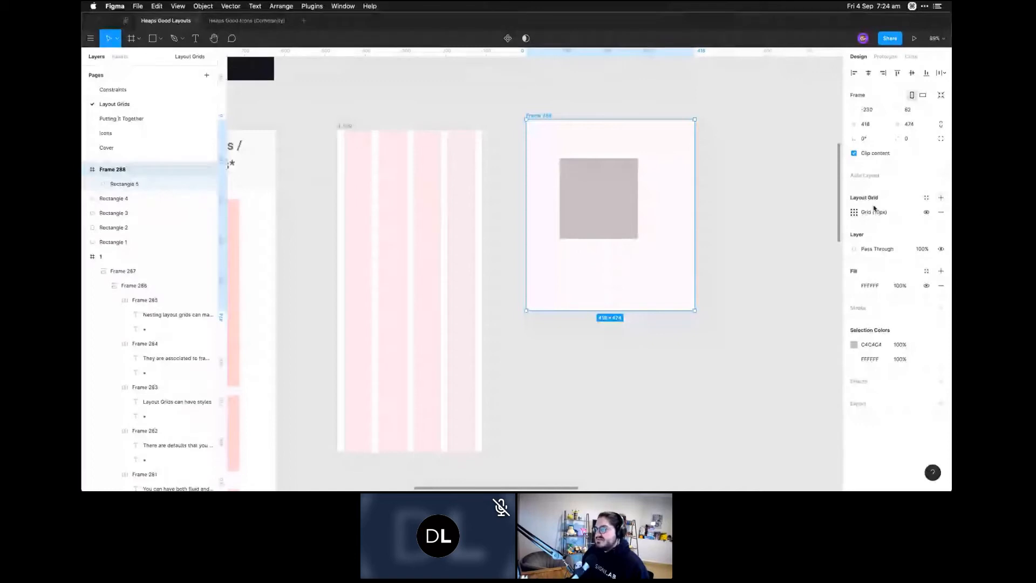
left_click(853, 212)
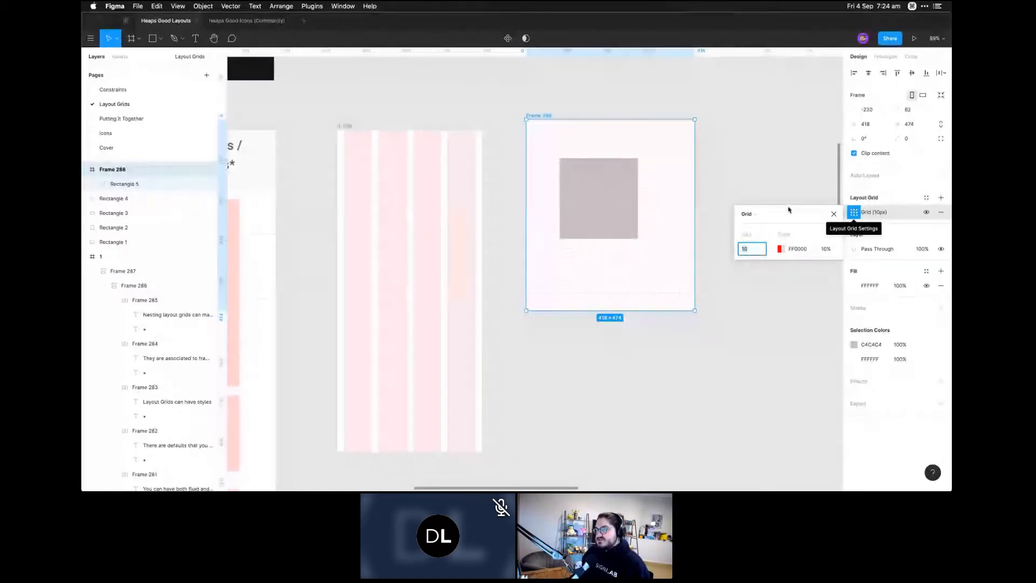
Align the rectangle in Frame 288 to the grid at X 80, Y 90 and resize it to 150 × 150
left_click(583, 174)
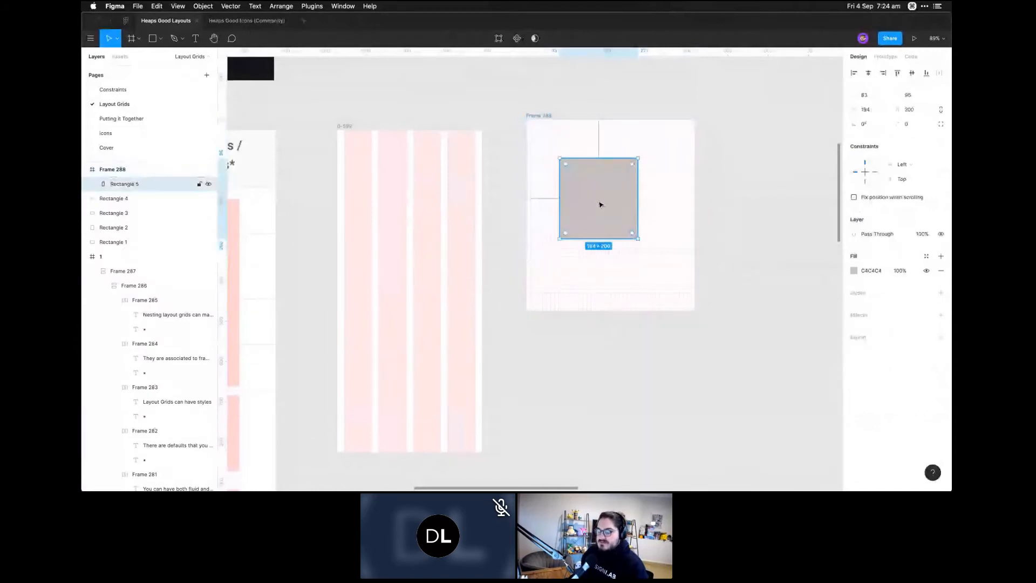
key("shift+2")
key("space")
left_click_drag(698, 300, 724, 319)
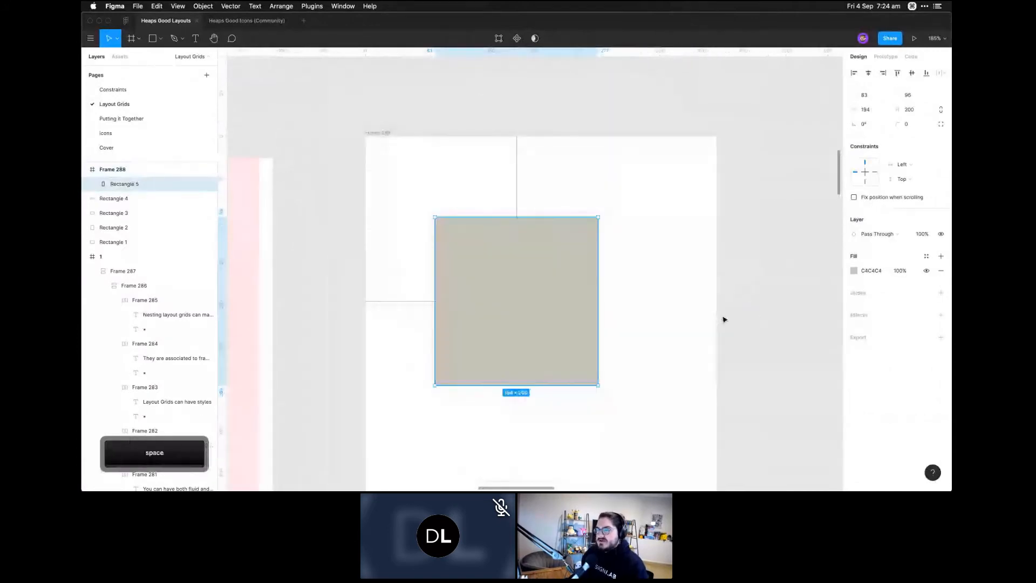
left_click_drag(552, 264, 534, 261)
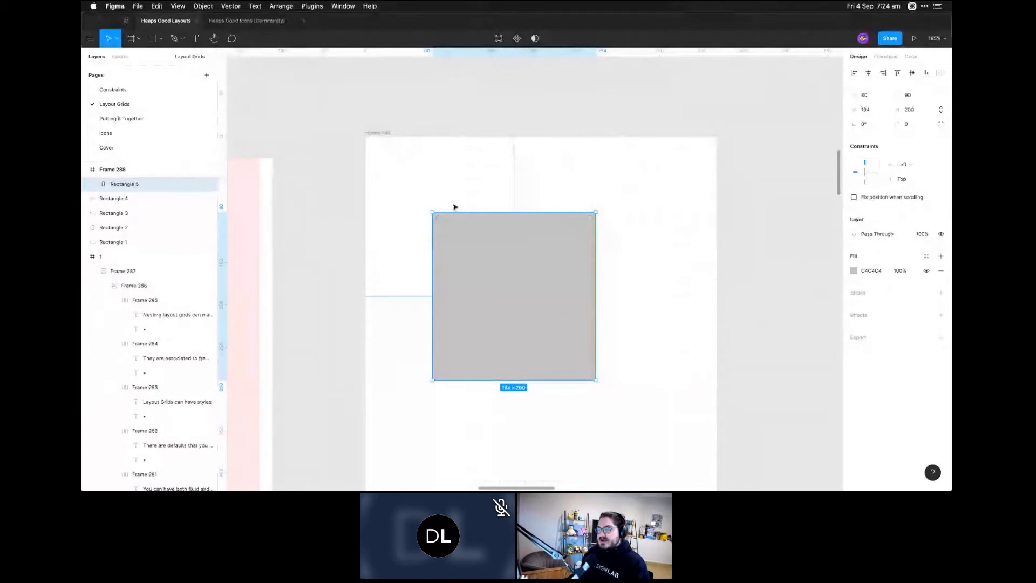
left_click_drag(596, 379, 558, 339)
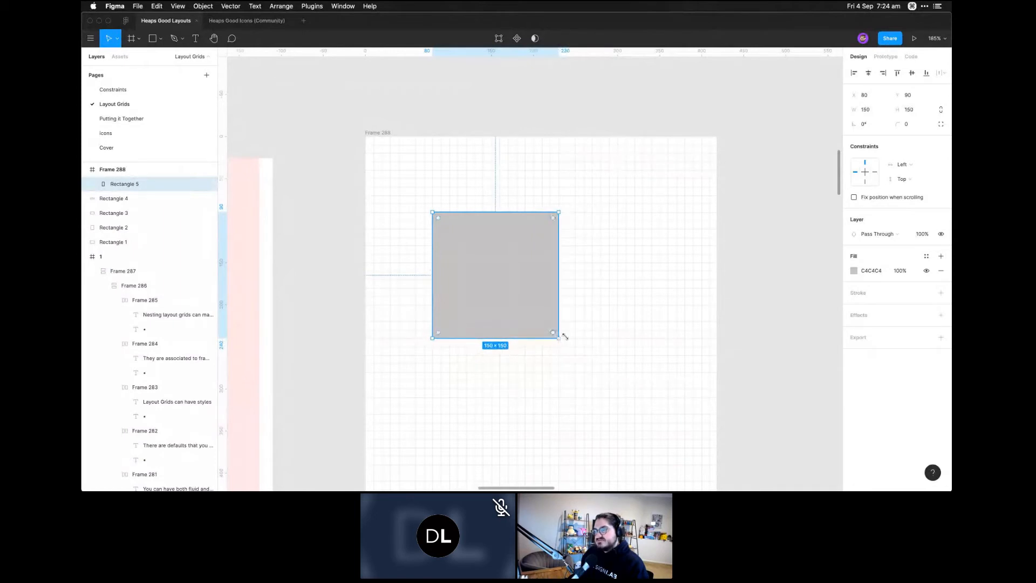
Draw a second rectangle of 80 × 110 on the grid beside the 150 × 150 one in Frame 288
left_click(603, 332)
key("r")
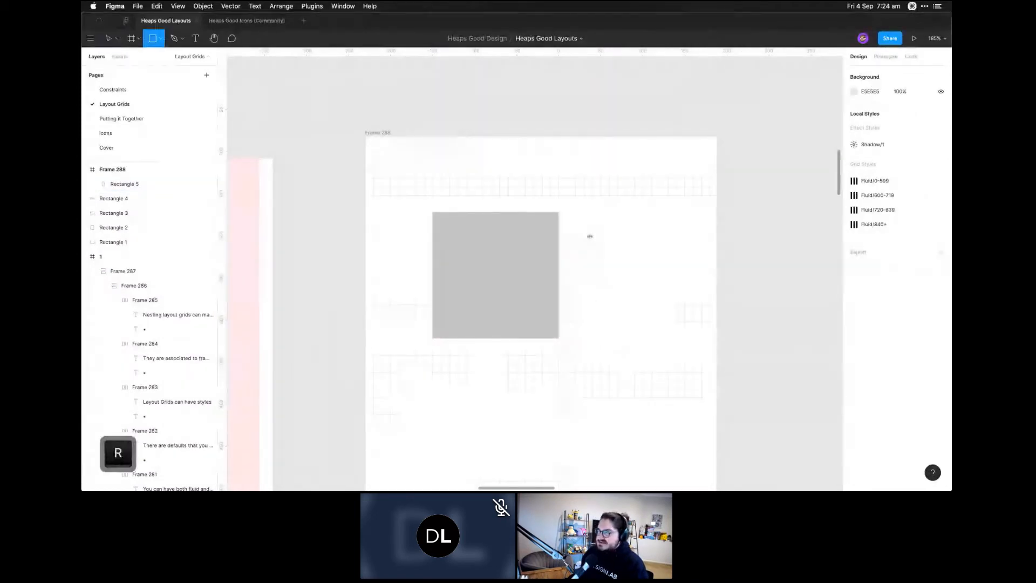
left_click_drag(579, 220, 651, 314)
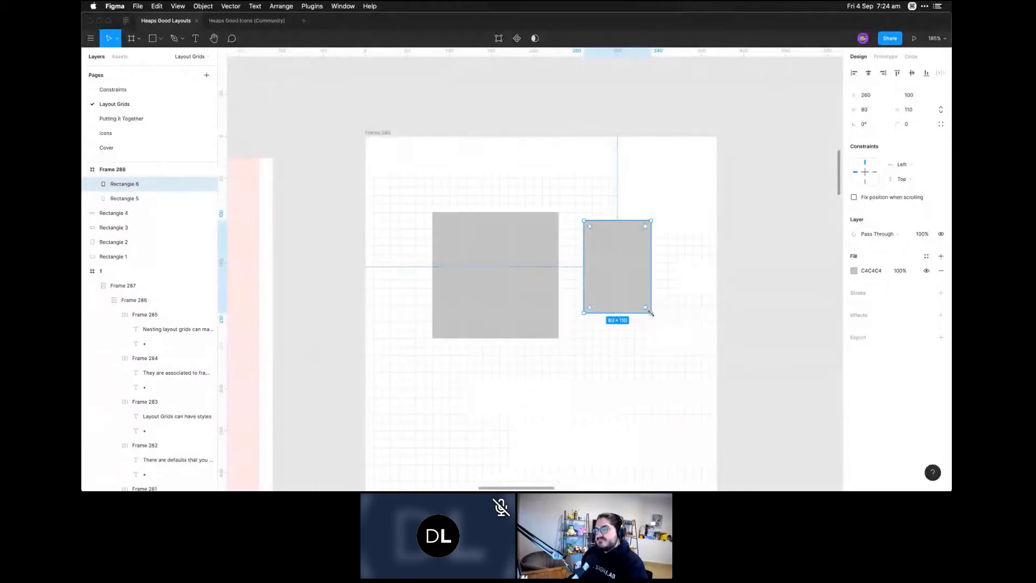
left_click(739, 276)
Delete both grey rectangles from Frame 288
left_click(389, 133)
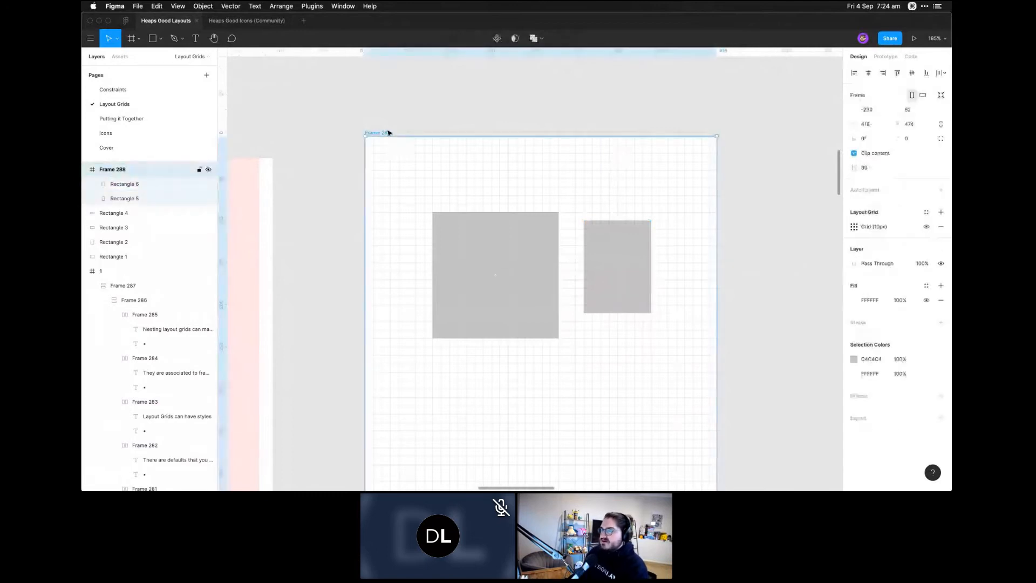
key("ctrl+g")
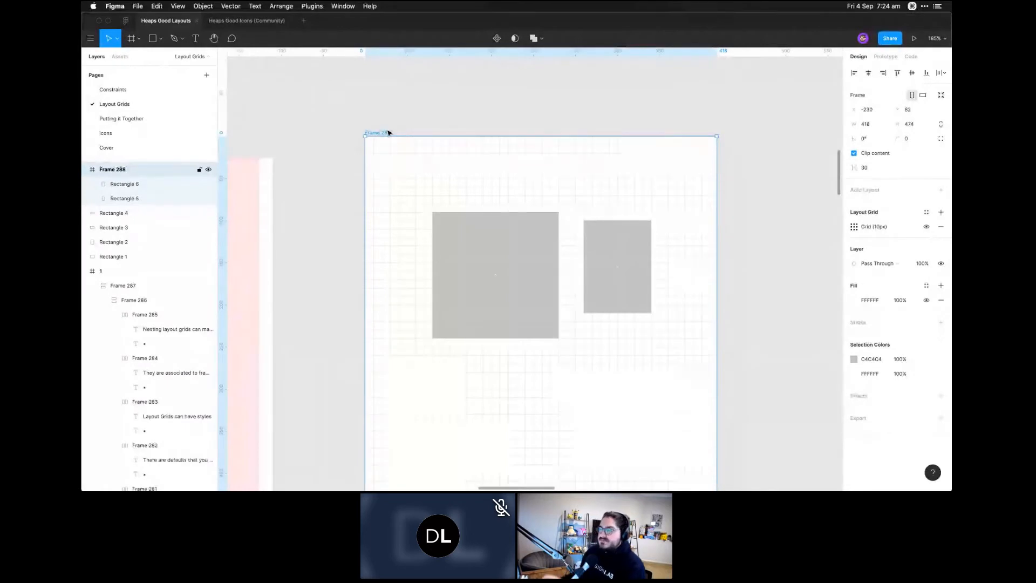
left_click(537, 281)
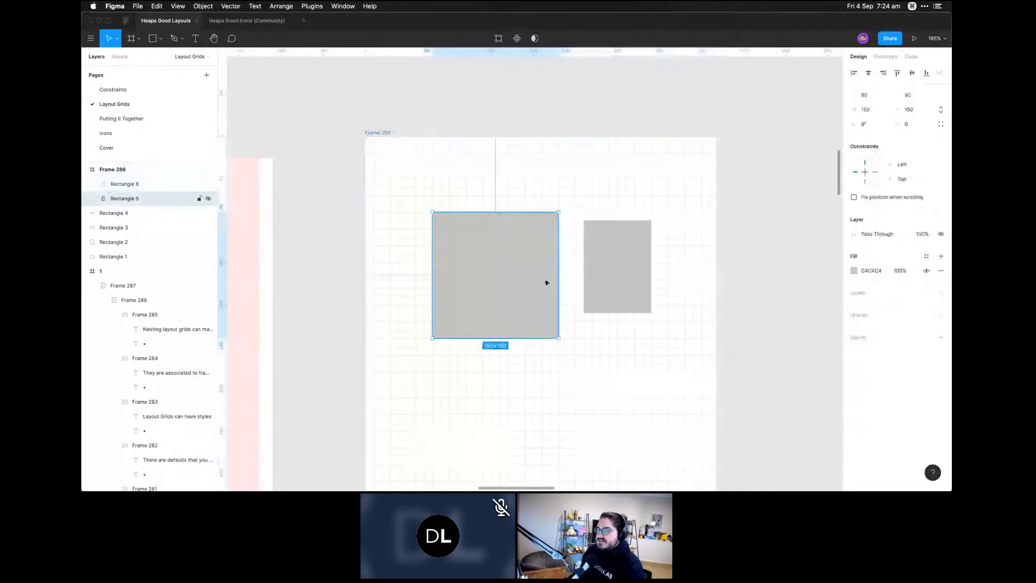
key("BackSpace")
left_click(637, 266)
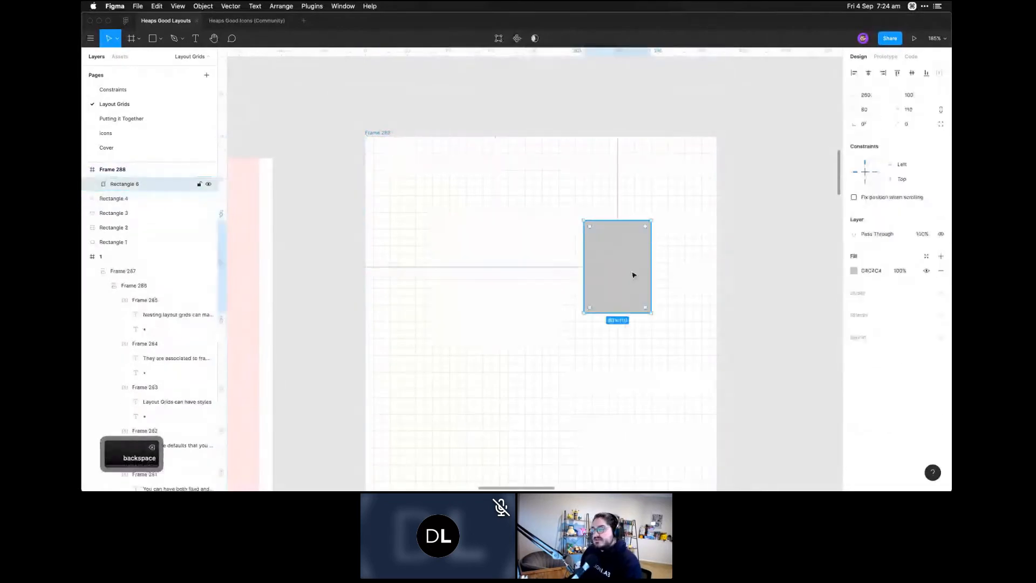
key("BackSpace")
Change the layout grid type of Frame 288 from Grid to Columns
left_click(369, 134)
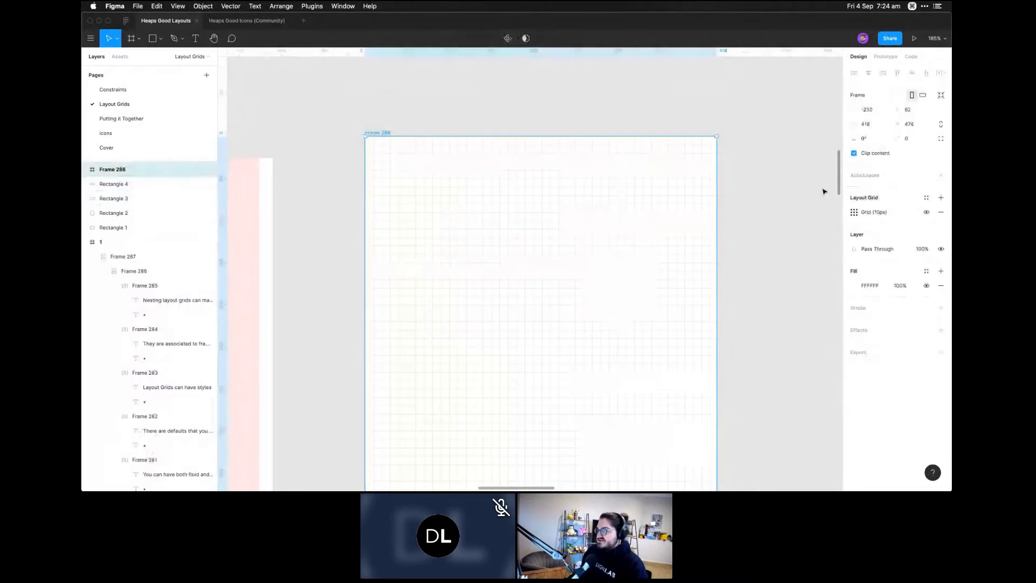
left_click(853, 212)
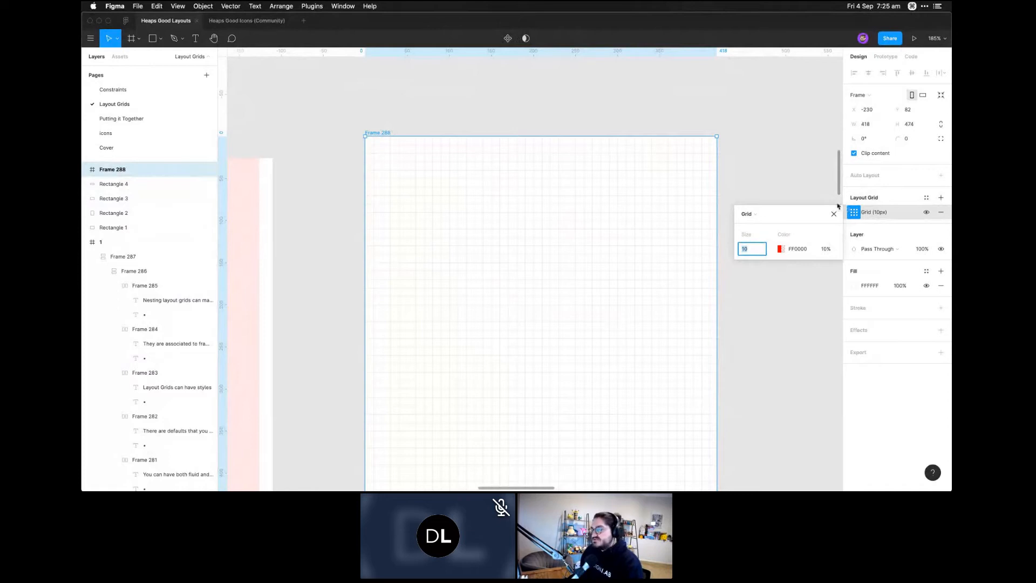
left_click(758, 214)
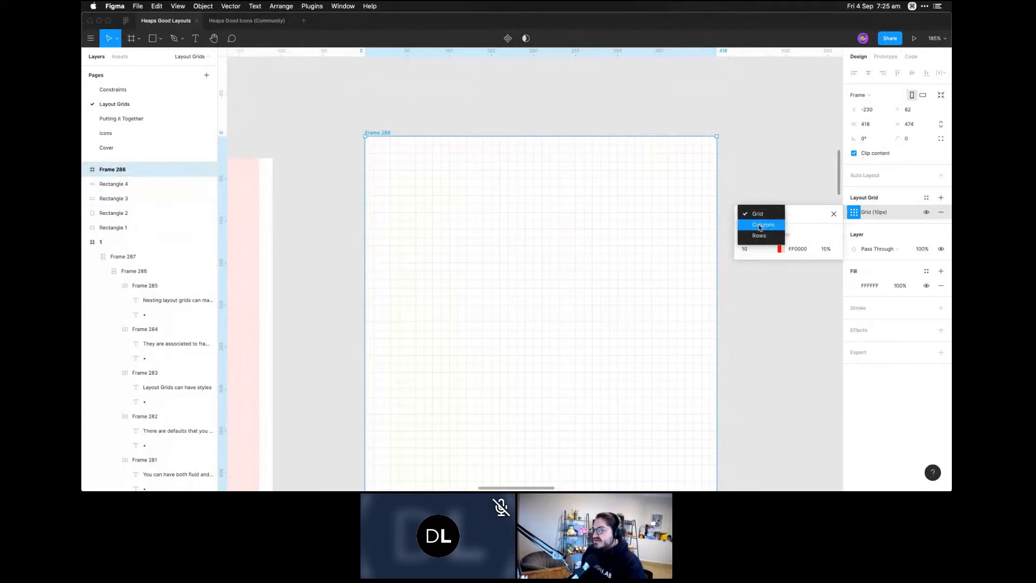
left_click(762, 224)
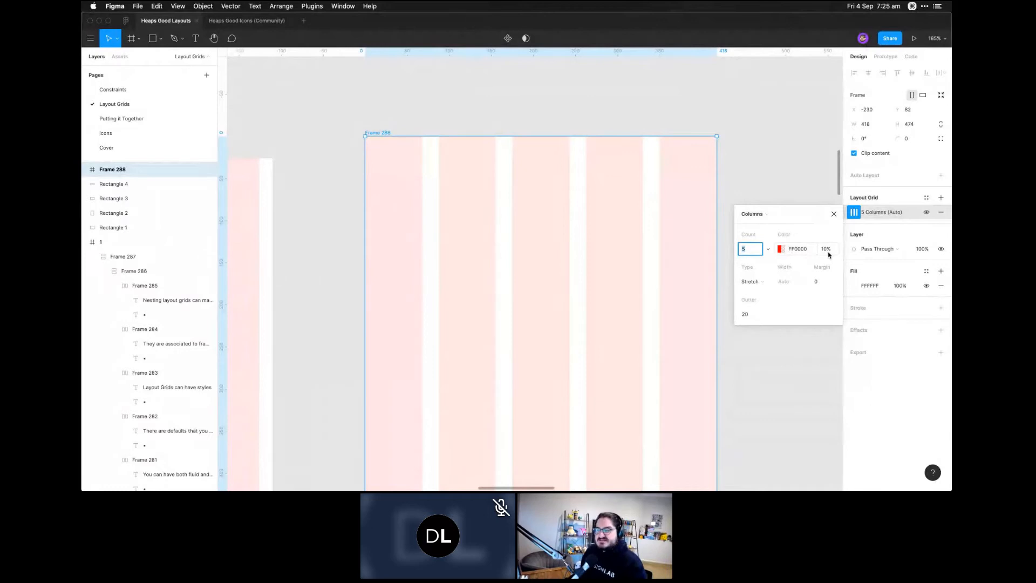
Try cyan, yellow, green and blue as the column grid's color, and set it back to red FF0000
left_click(780, 249)
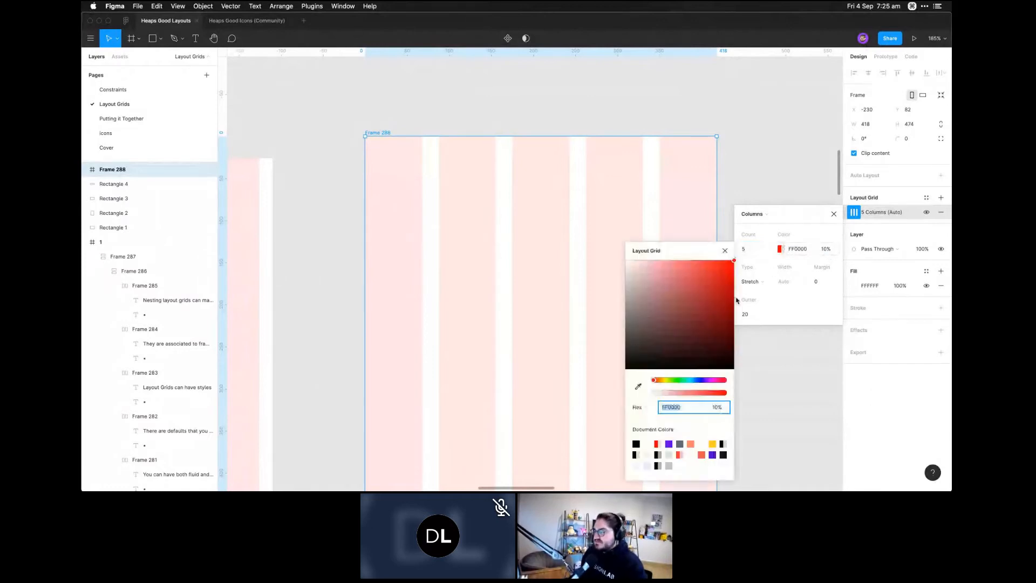
left_click(691, 380)
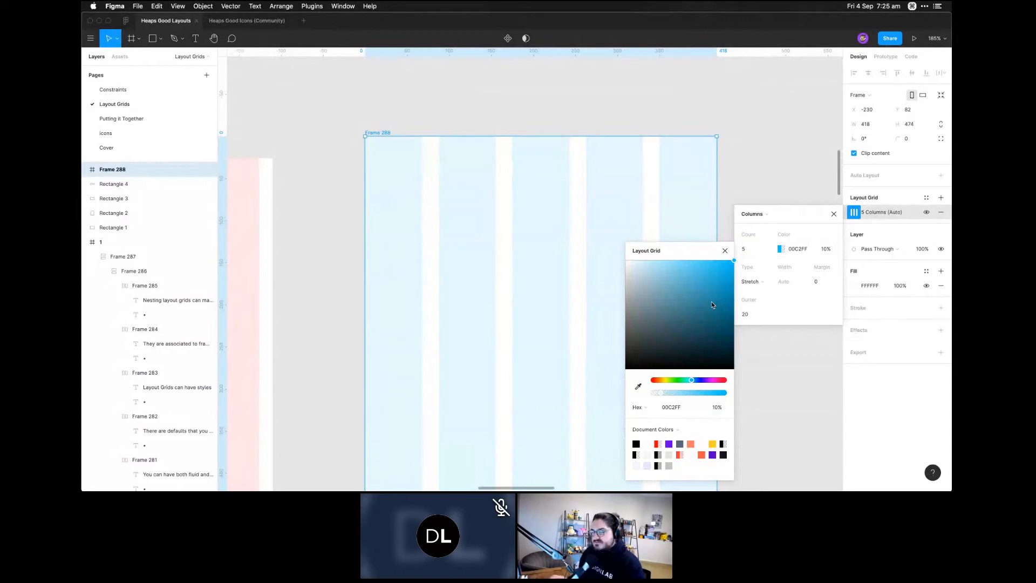
left_click(664, 381)
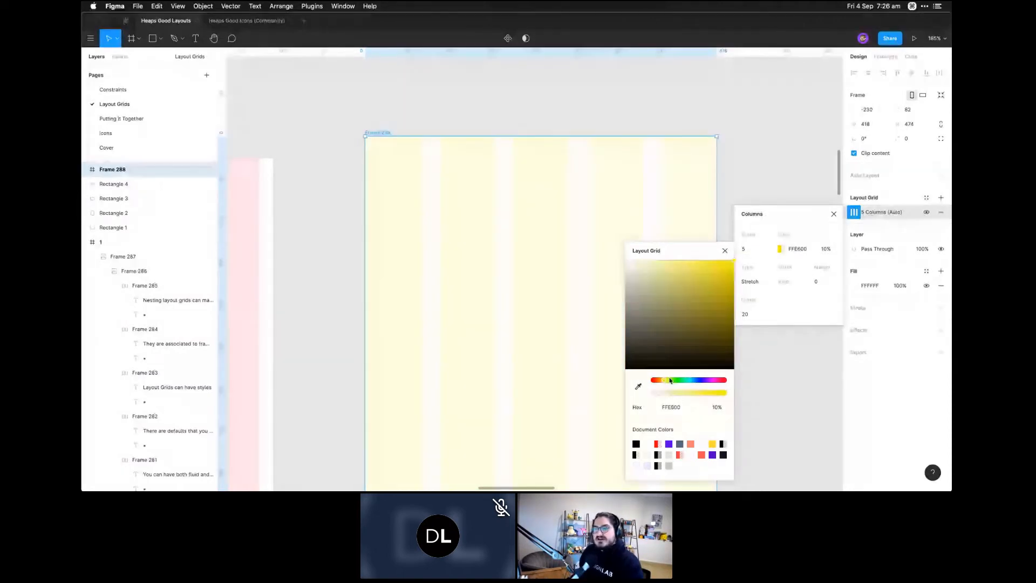
left_click_drag(673, 380, 679, 382)
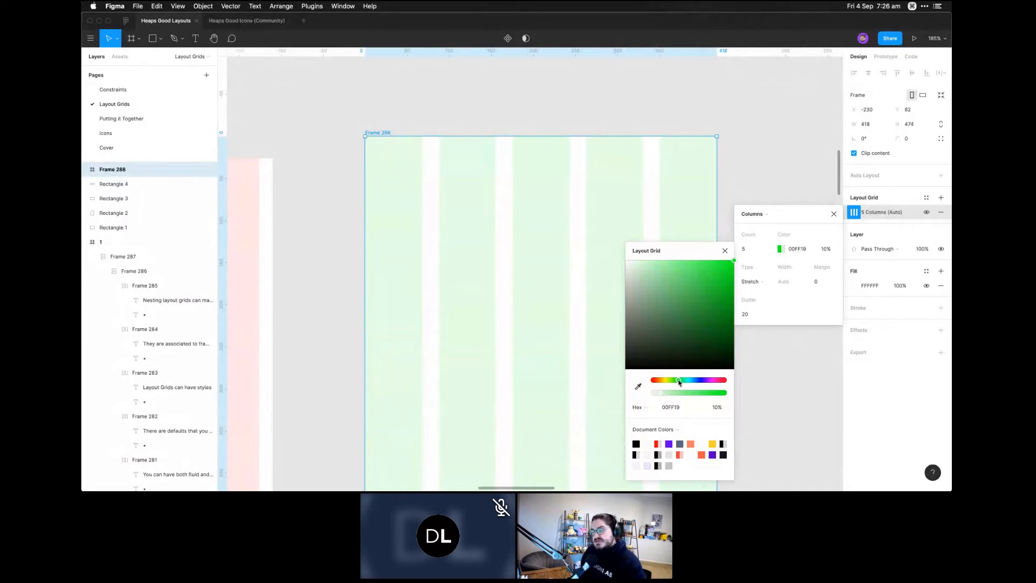
left_click_drag(679, 382, 699, 383)
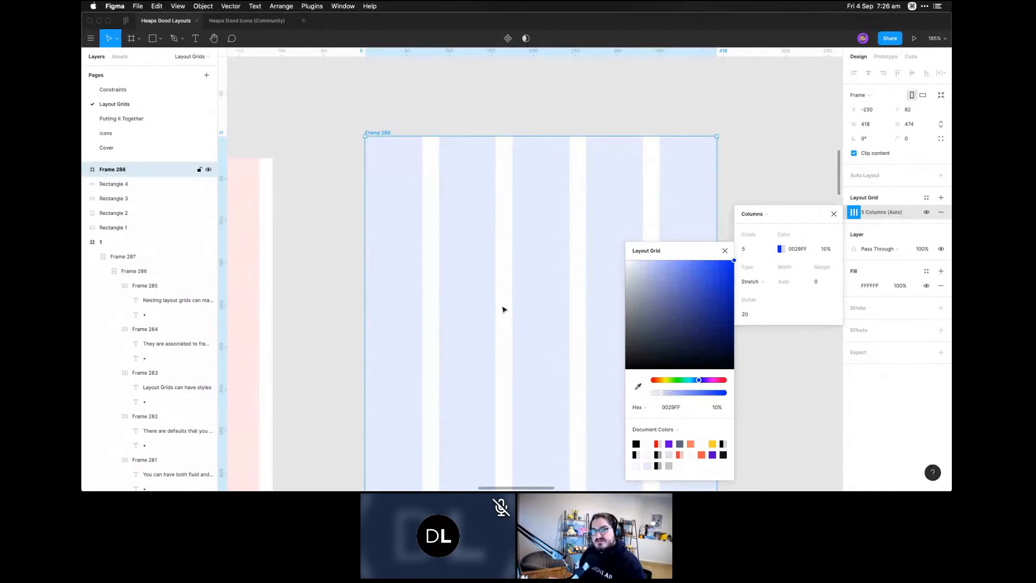
left_click(702, 380)
left_click_drag(636, 379, 613, 375)
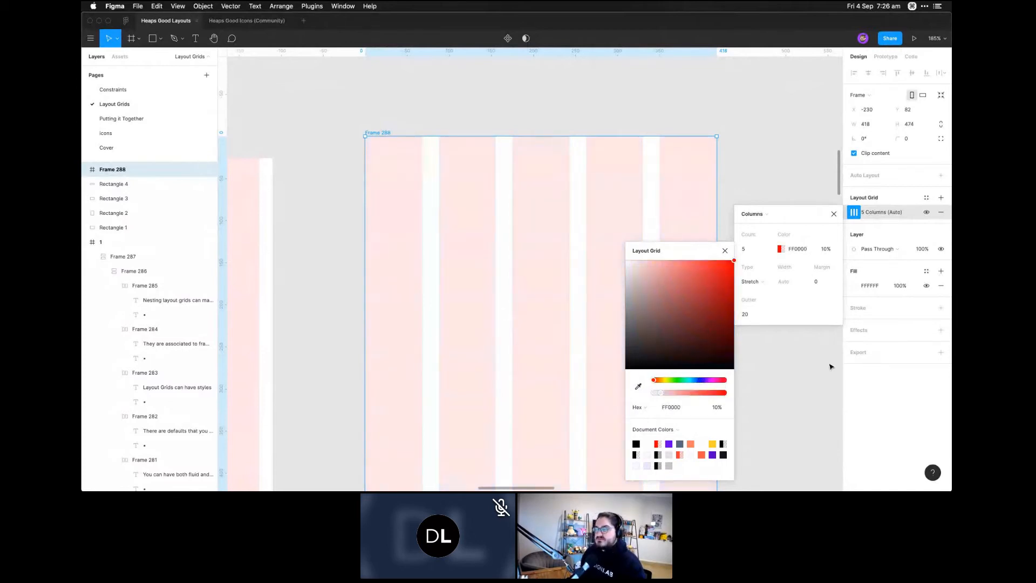
Browse the column count choices for Frame 288's layout grid, keep 5, and close the grid settings
left_click(772, 250)
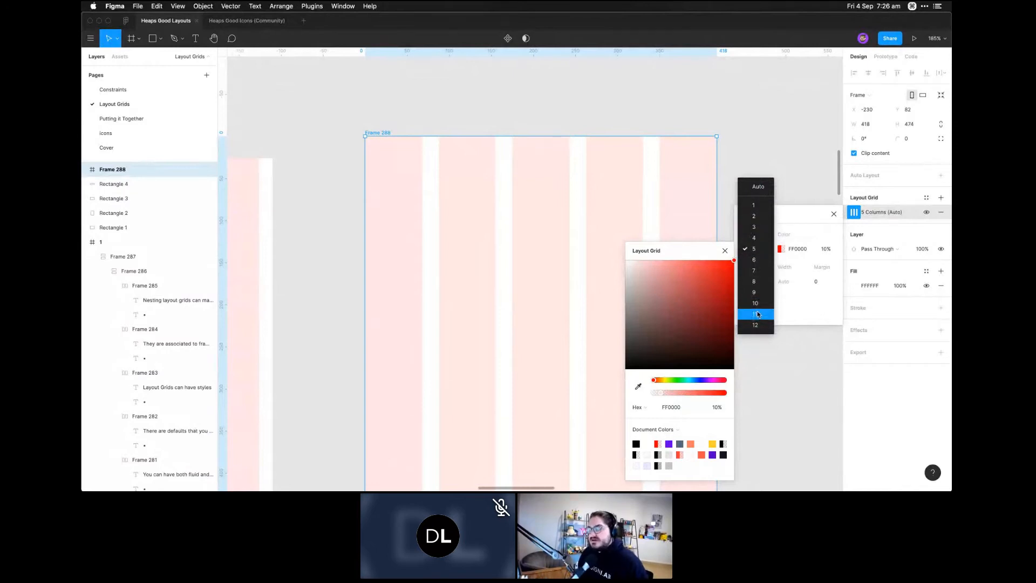
left_click(756, 248)
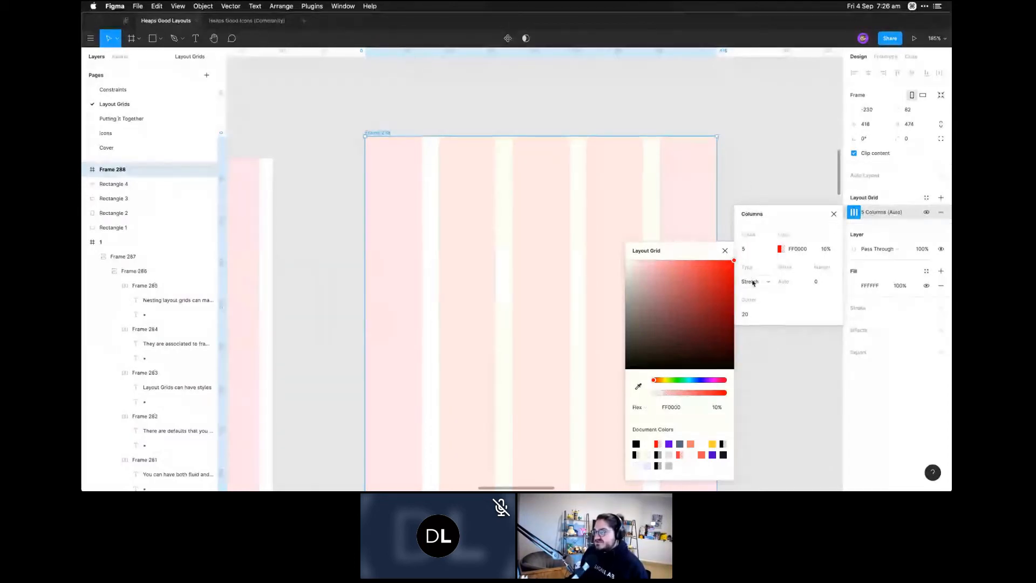
left_click(754, 183)
left_click(604, 199)
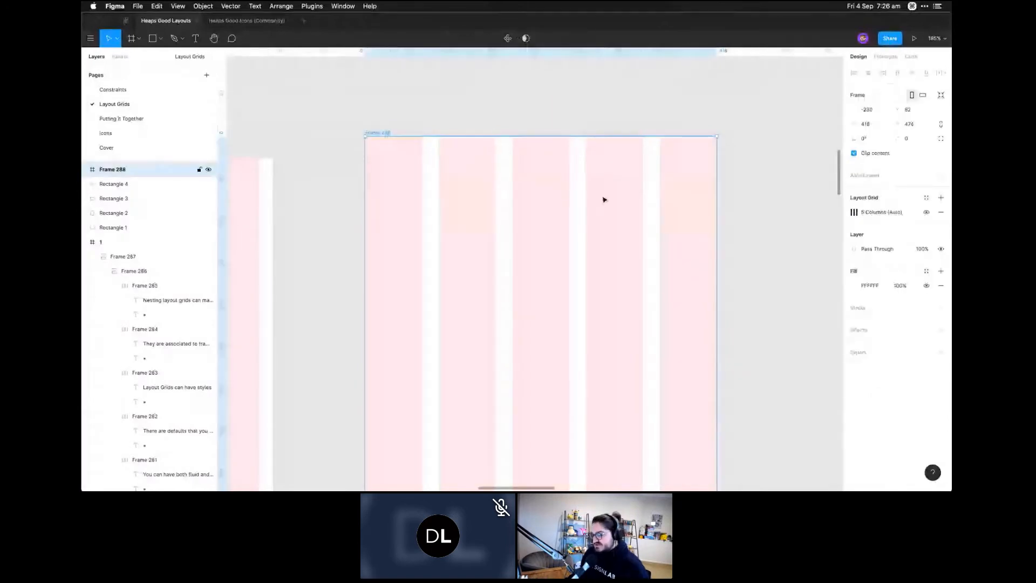
Widen Frame 288 to 1230 and narrow it to 510 to test how its columns stretch
key("super+minus")
key("super+minus")
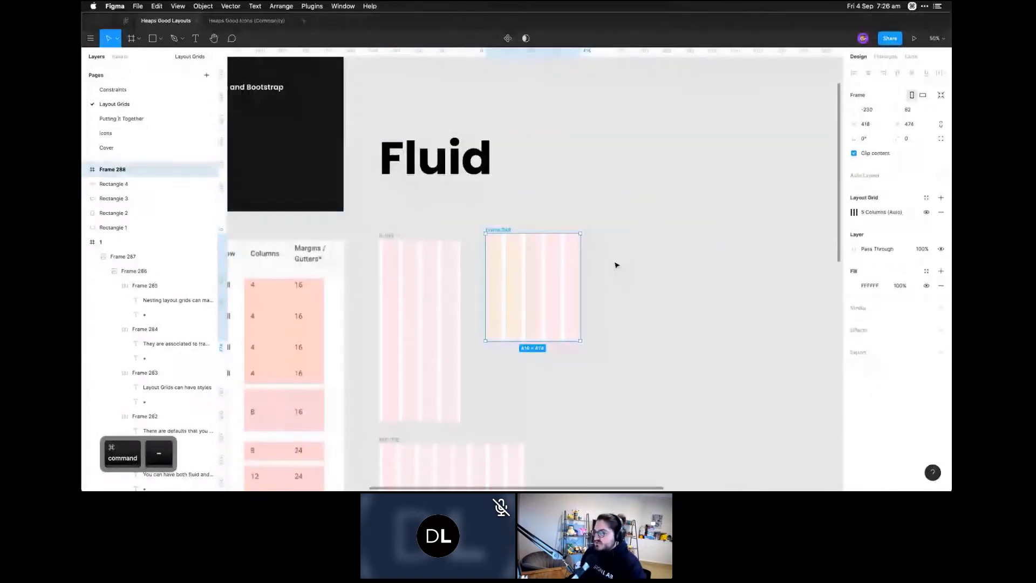
left_click_drag(580, 269, 764, 290)
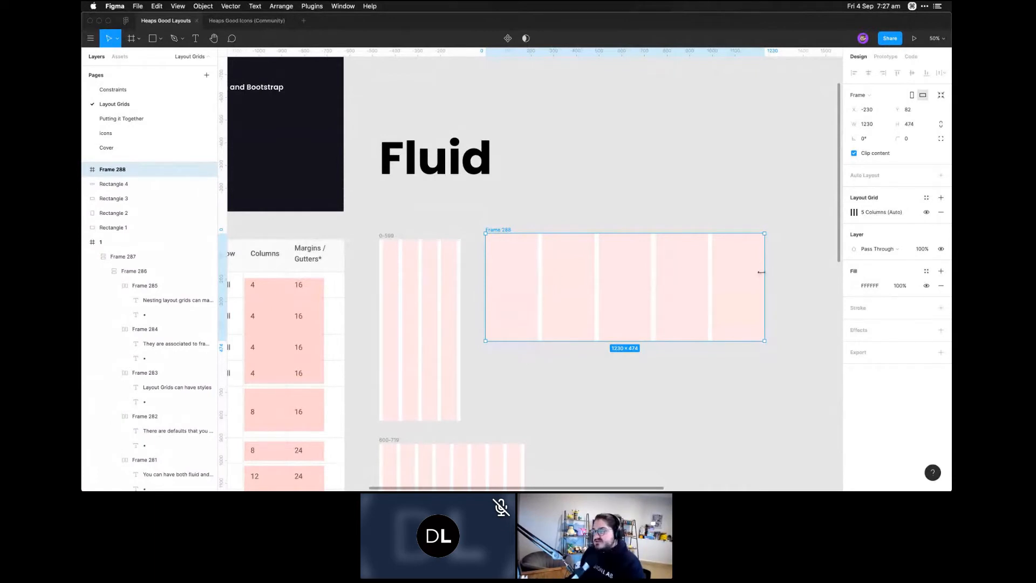
left_click_drag(762, 272, 601, 264)
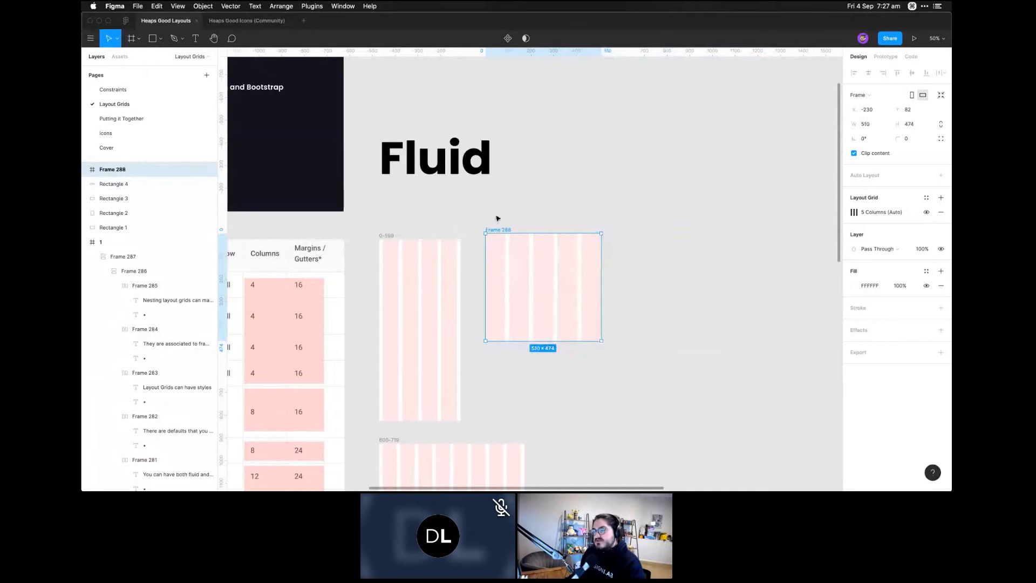
Switch Frame 288's column grid type to Left and resize the frame to 486 wide
left_click(854, 212)
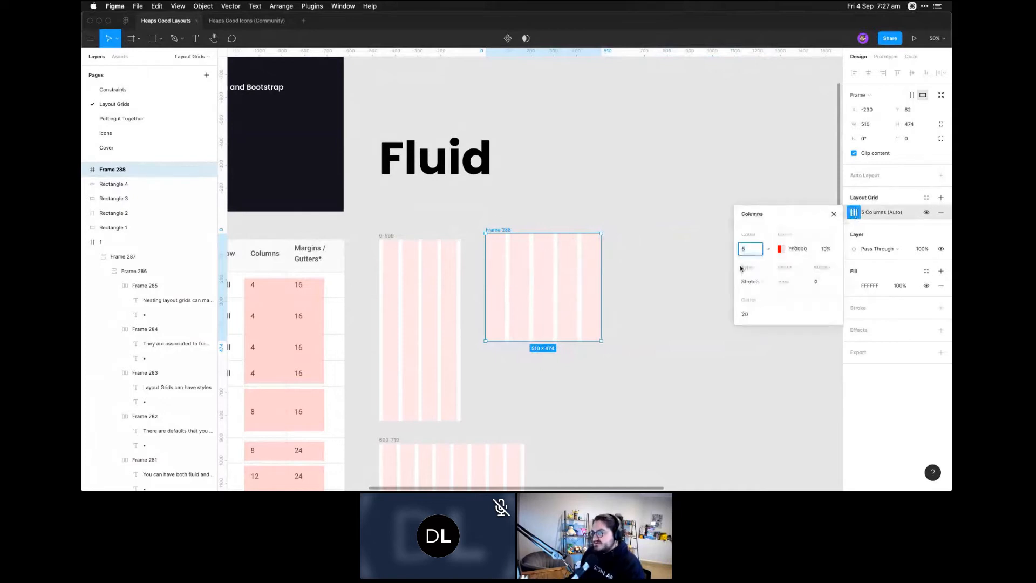
left_click(765, 281)
left_click(758, 249)
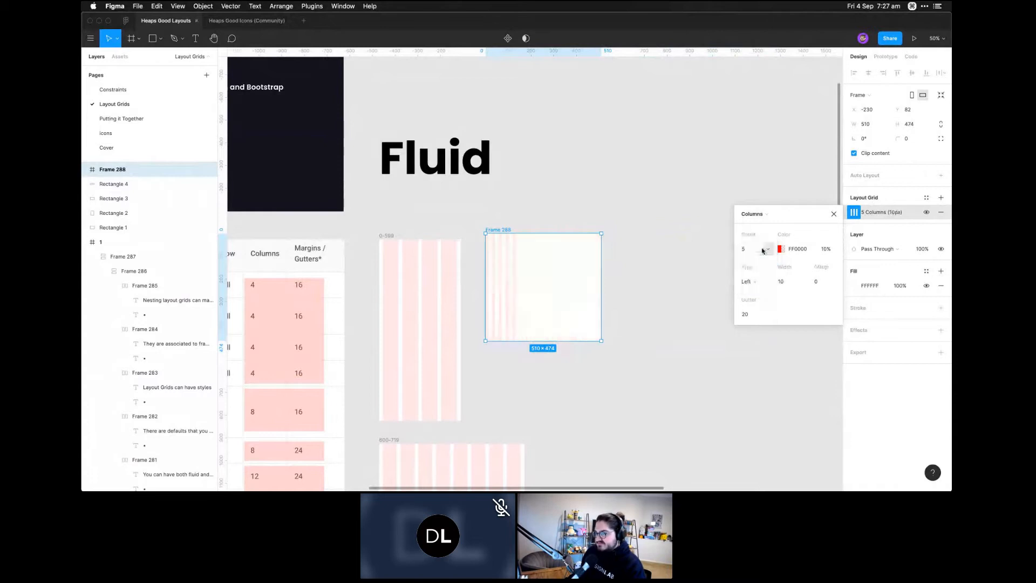
left_click(647, 268)
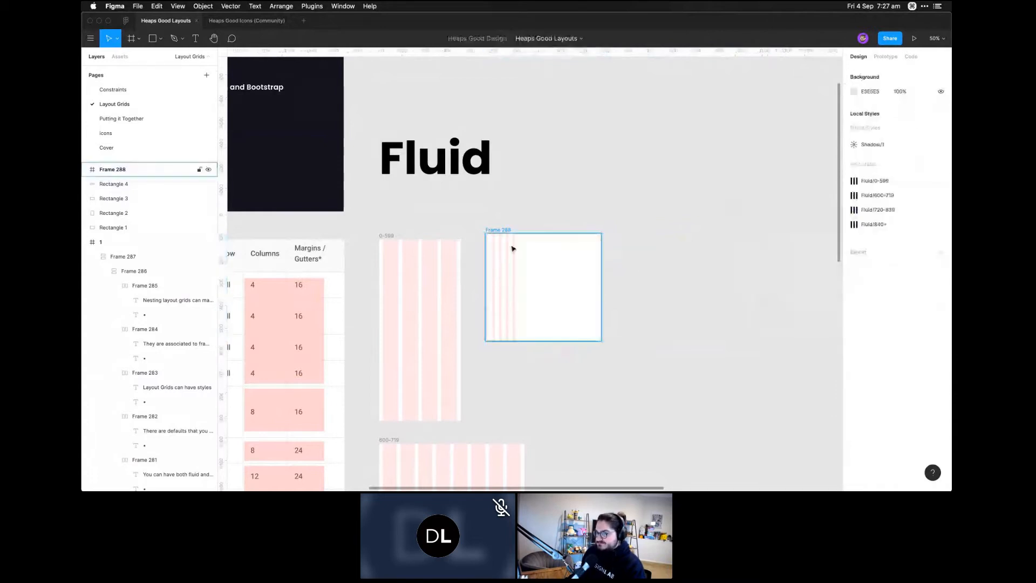
left_click(498, 232)
mouse_move(600, 261)
left_mouse_down()
mouse_move(736, 273)
mouse_move(596, 271)
left_mouse_up()
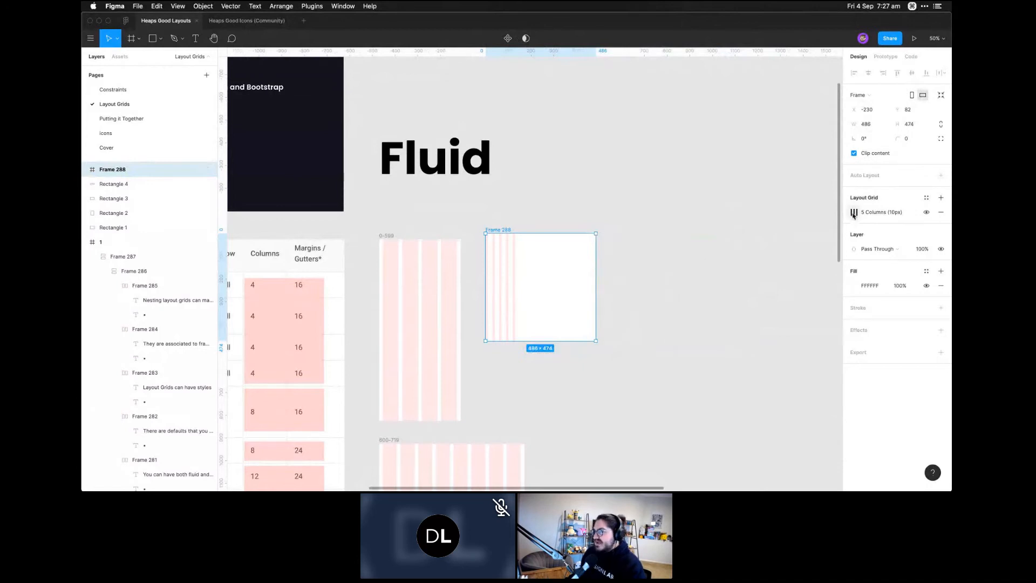
Switch the column grid type to Right and widen Frame 288 to 658
left_click(854, 212)
left_click(777, 286)
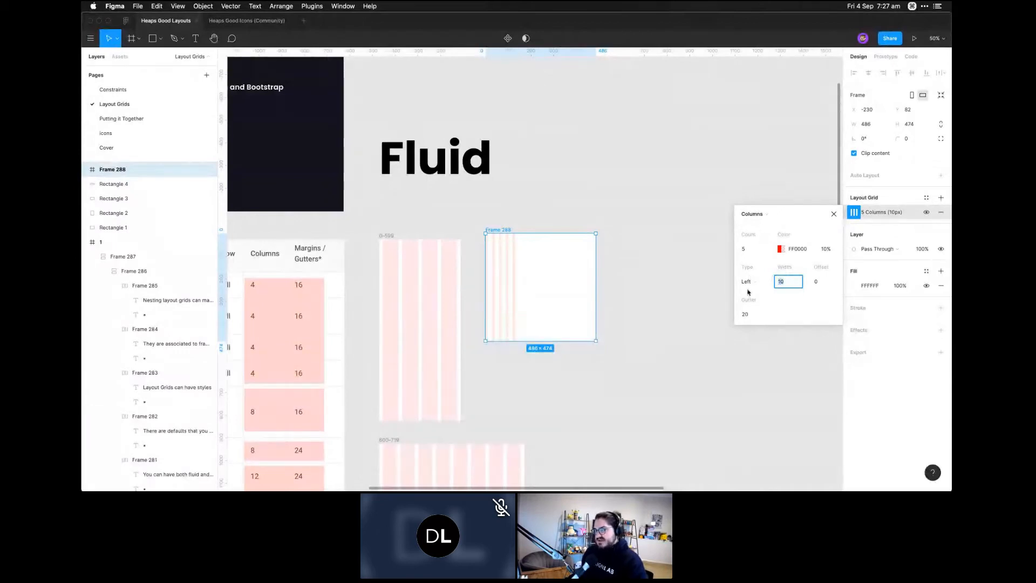
left_click(748, 289)
left_click(754, 294)
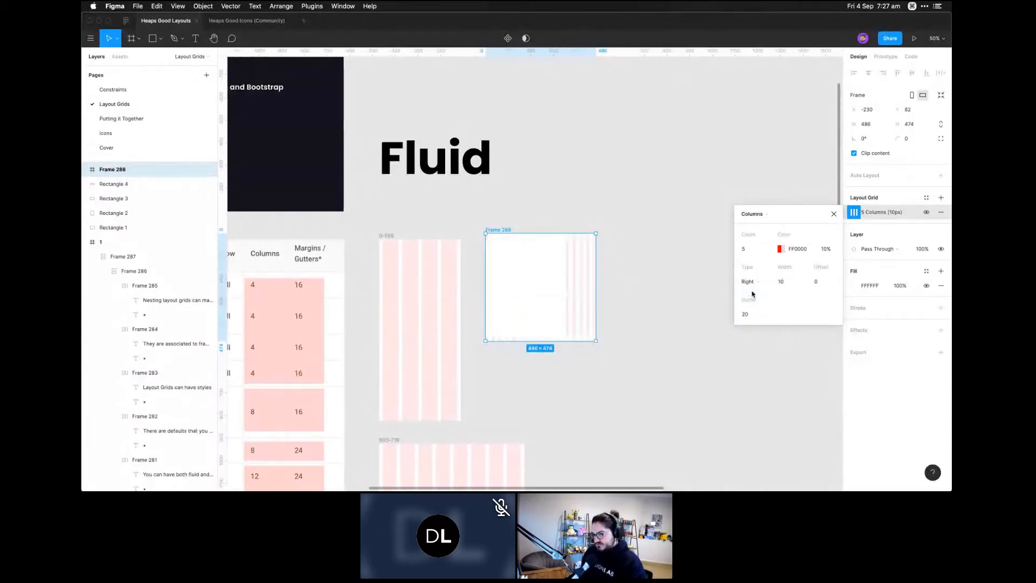
left_click(600, 285)
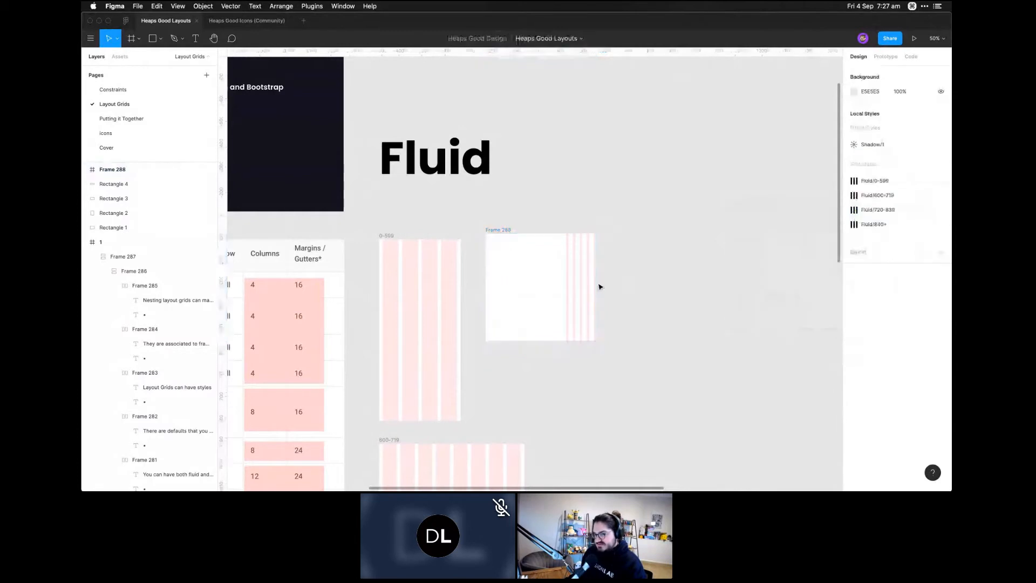
left_click(595, 284)
left_click_drag(596, 284, 635, 287)
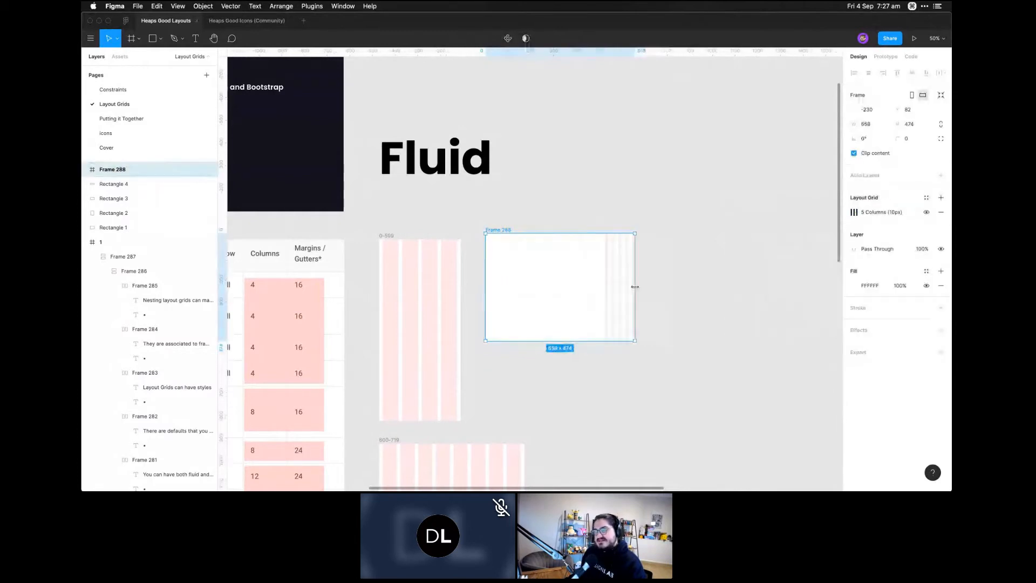
Switch the column grid type to Center and widen Frame 288 to 716
left_click(853, 212)
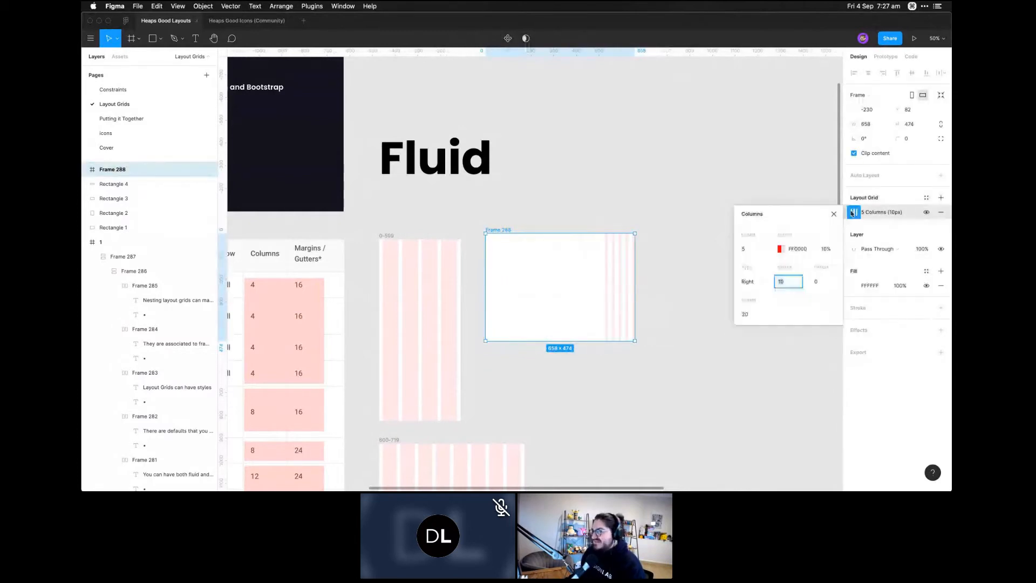
left_click(751, 281)
left_click(750, 294)
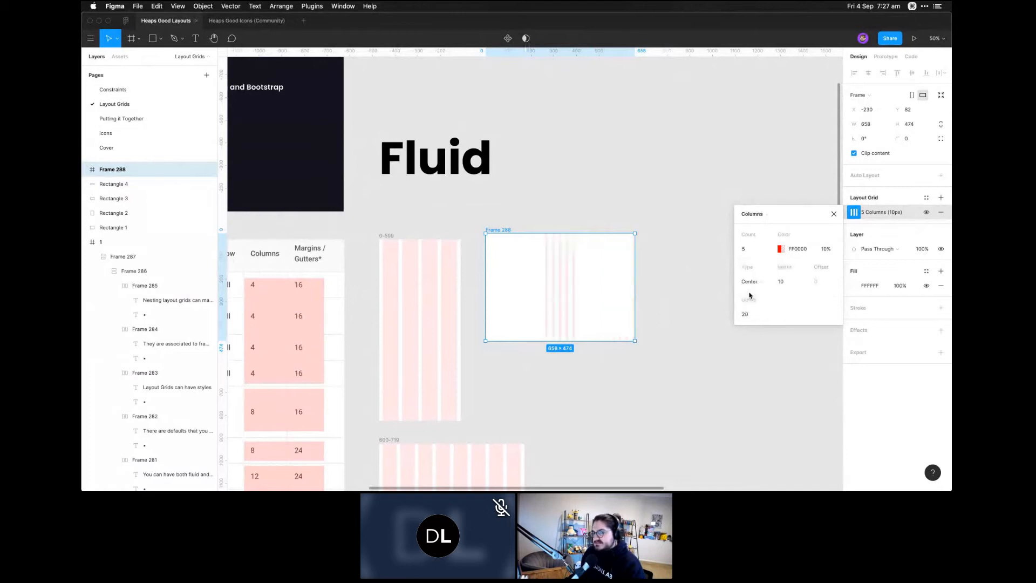
left_click_drag(636, 289, 648, 311)
Set Frame 288's column grid type to Stretch and give it a margin of 20
left_click(769, 280)
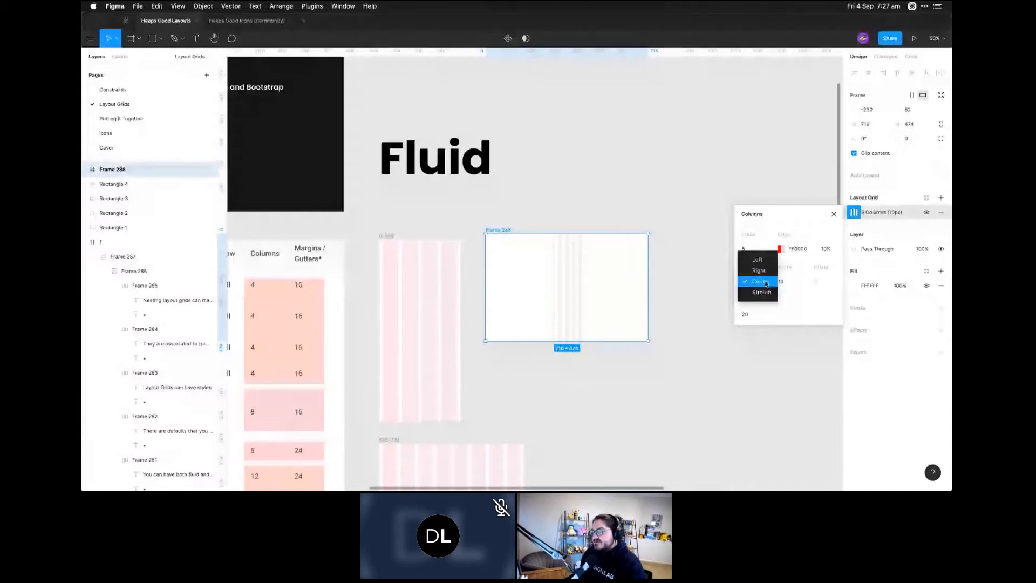
left_click(753, 254)
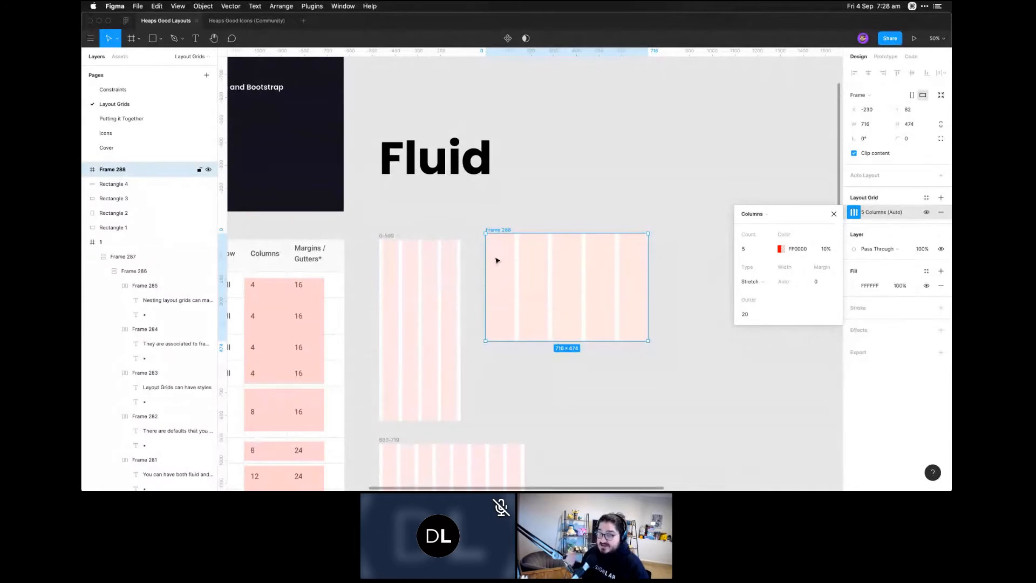
left_click(834, 282)
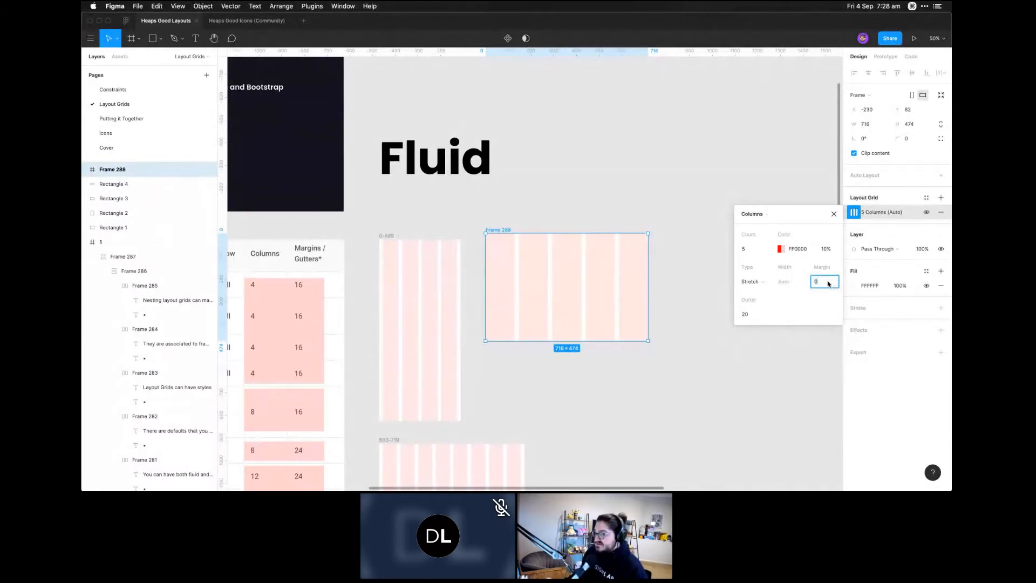
type("20")
key("Return")
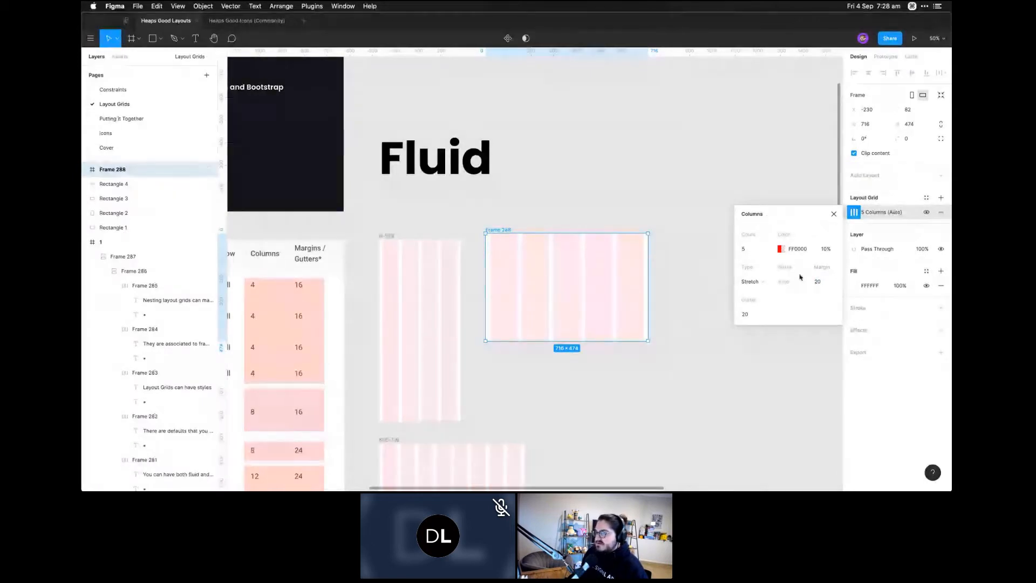
Increase the margin of Frame 288's column grid to 60
left_click(821, 284)
type("60")
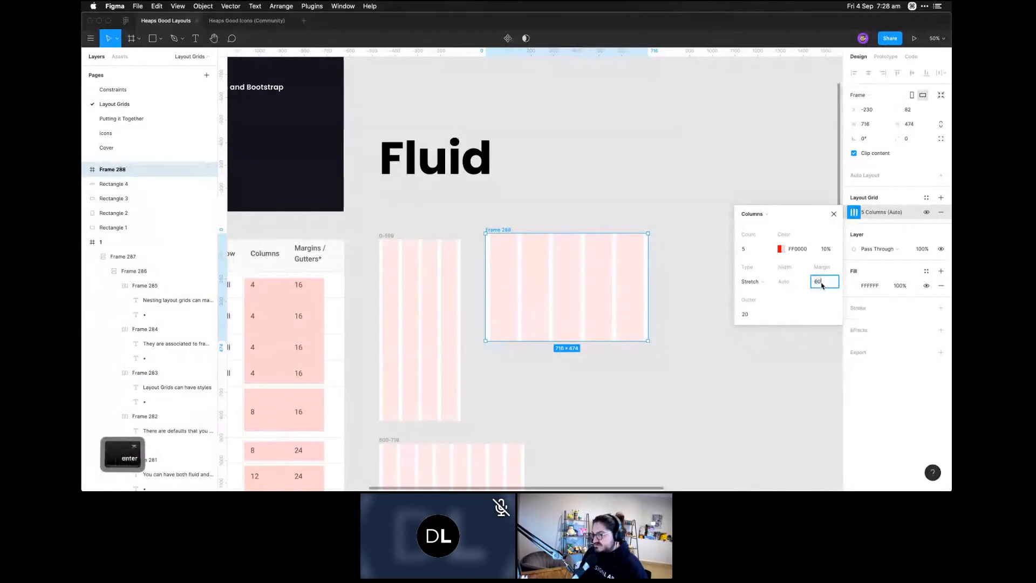
key("Return")
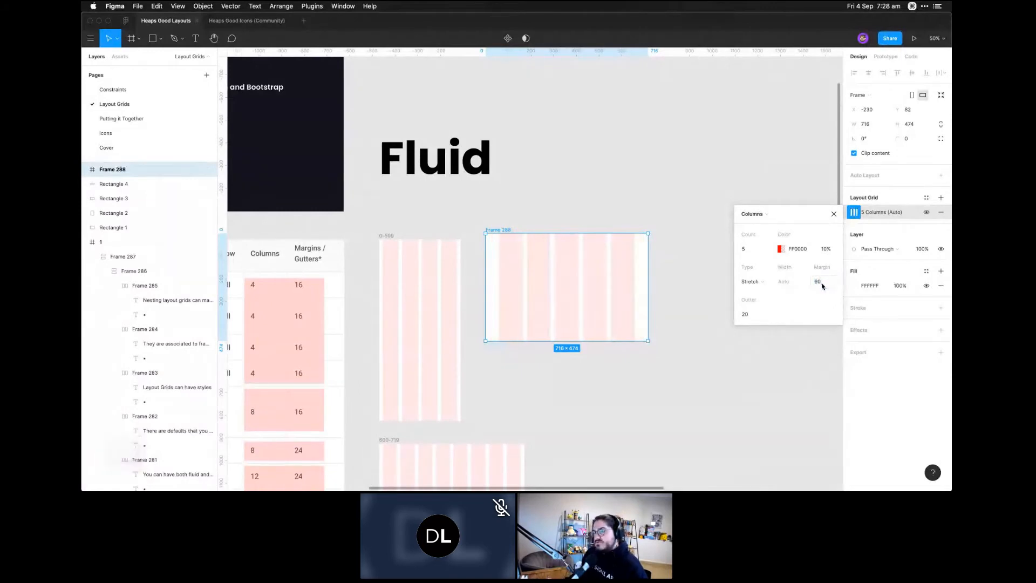
Reselect Frame 288 and resize it to 950 × 462 to test the grid margins
left_click(627, 168)
left_click(502, 231)
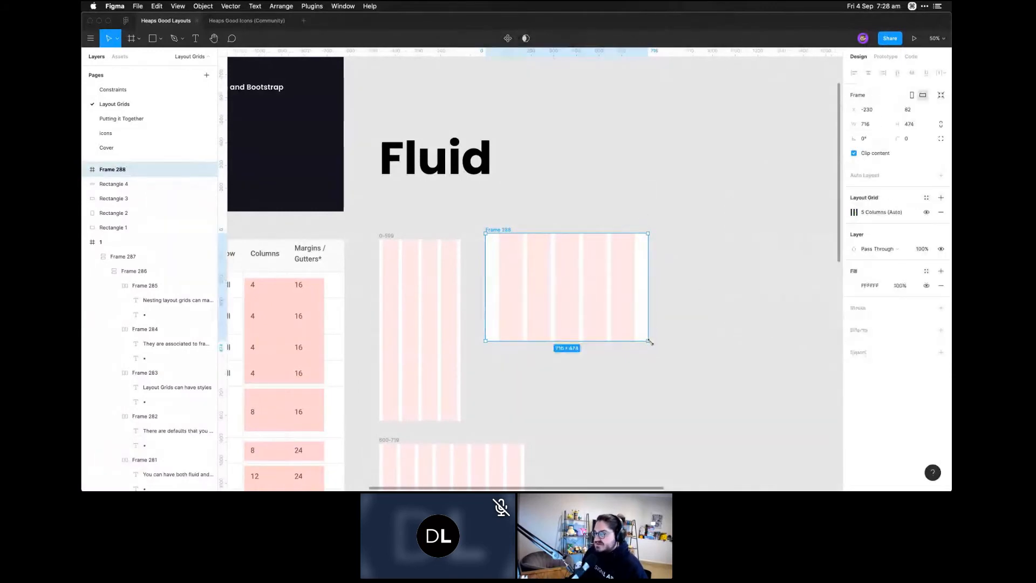
left_click_drag(648, 340, 701, 339)
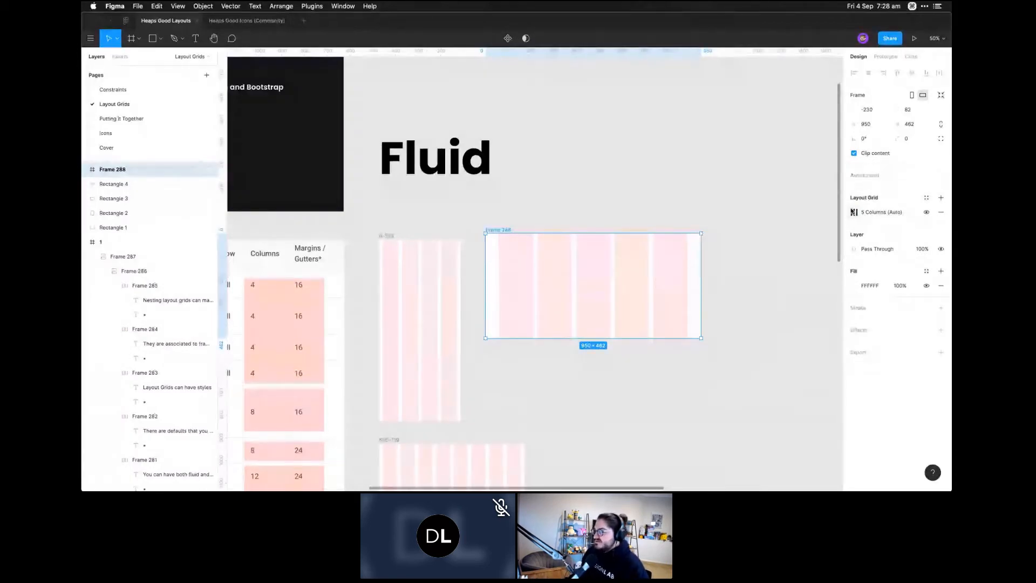
Open the gutter value in Frame 288's column grid settings for inspection, and close the settings
left_click(854, 212)
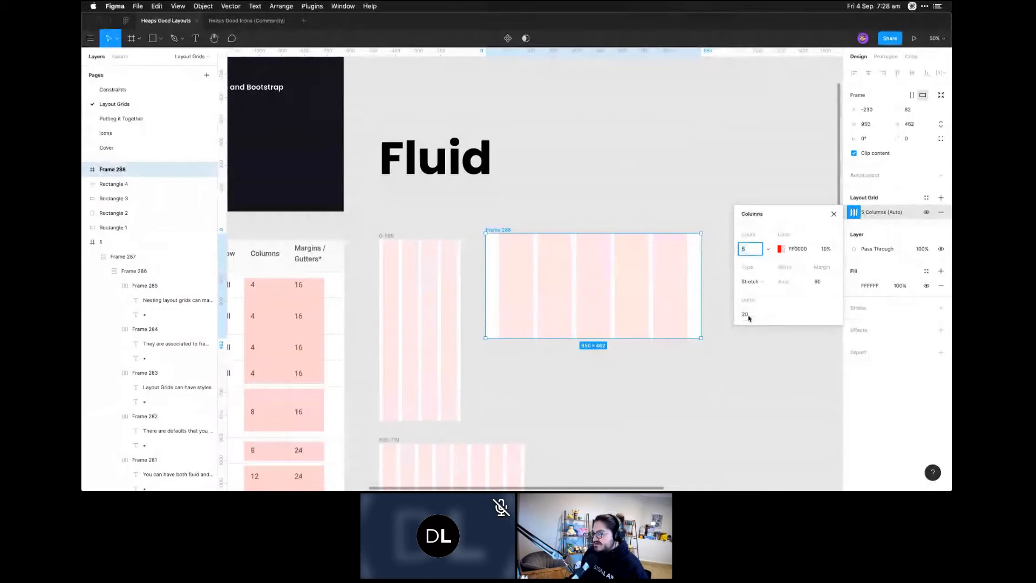
left_click(749, 316)
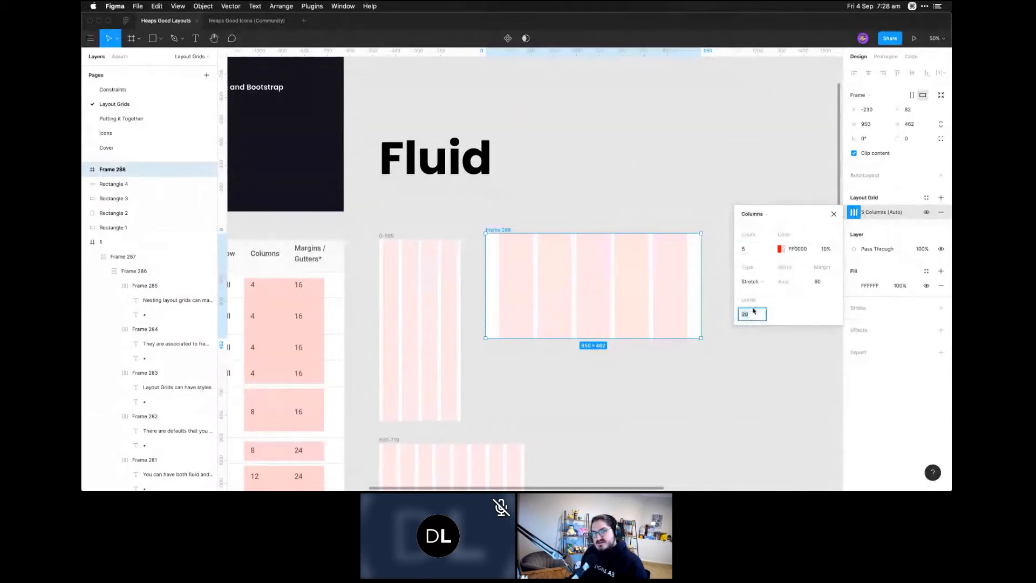
left_click(597, 215)
Examine the Columns and Margins/Gutters values for each breakpoint range in the Material Design table
key("space")
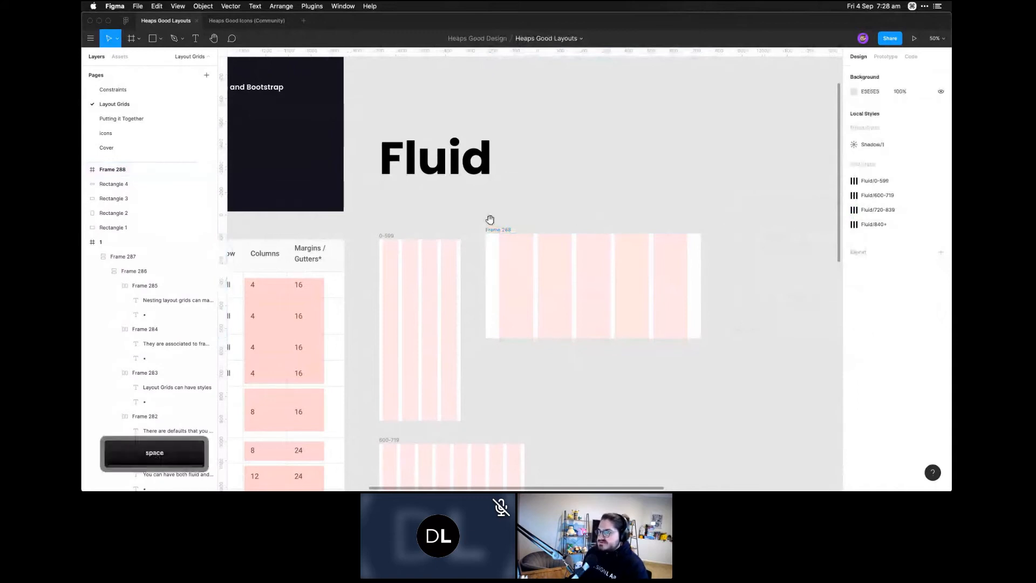
left_click_drag(487, 222, 628, 184)
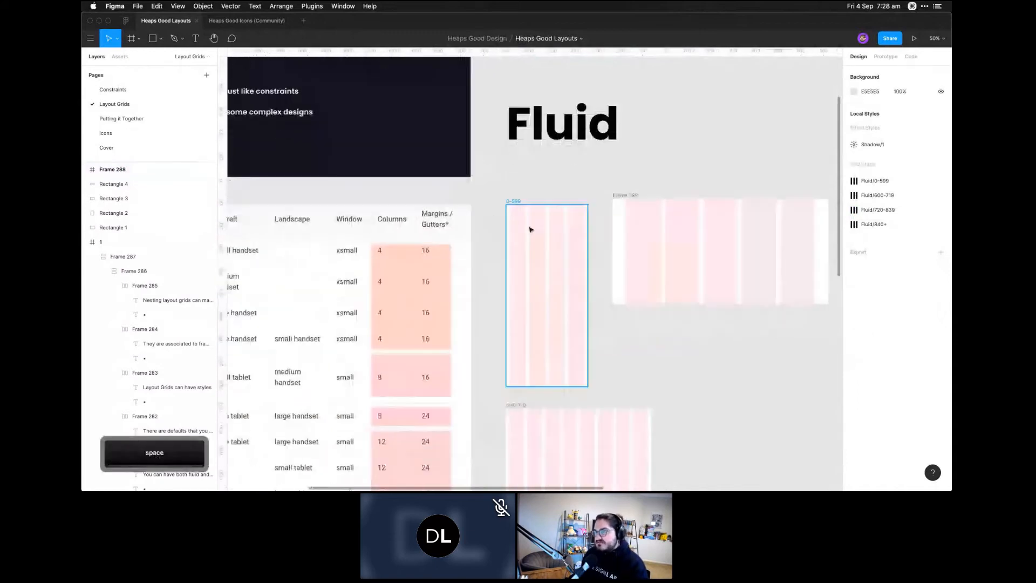
left_click(530, 223)
left_click(479, 261)
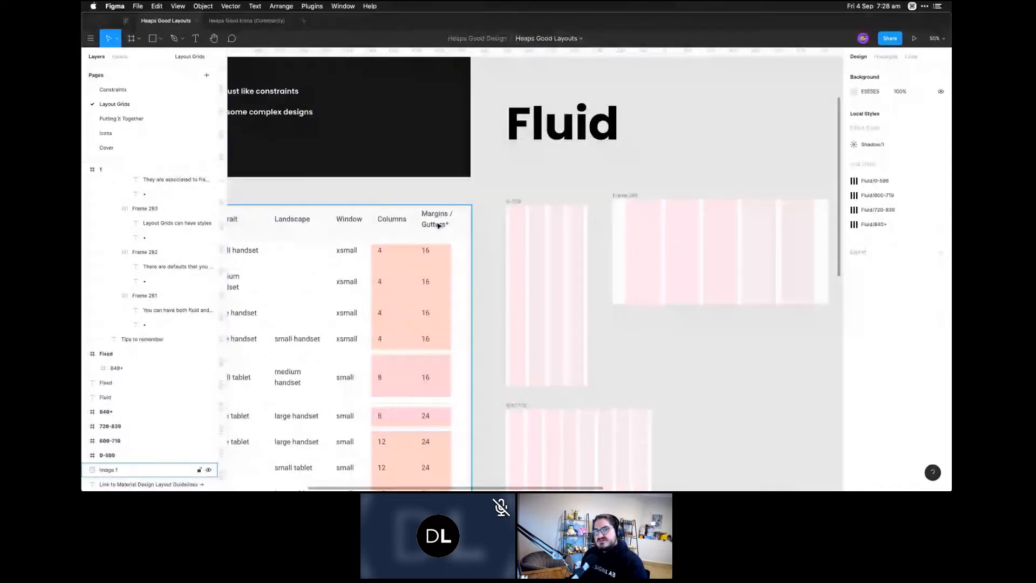
key("space")
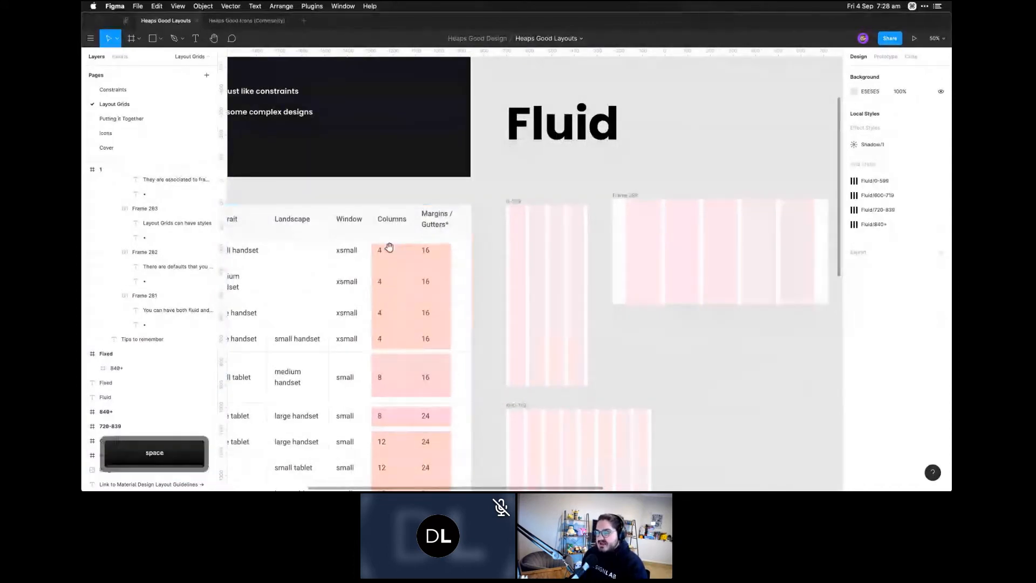
left_click_drag(365, 270, 494, 255)
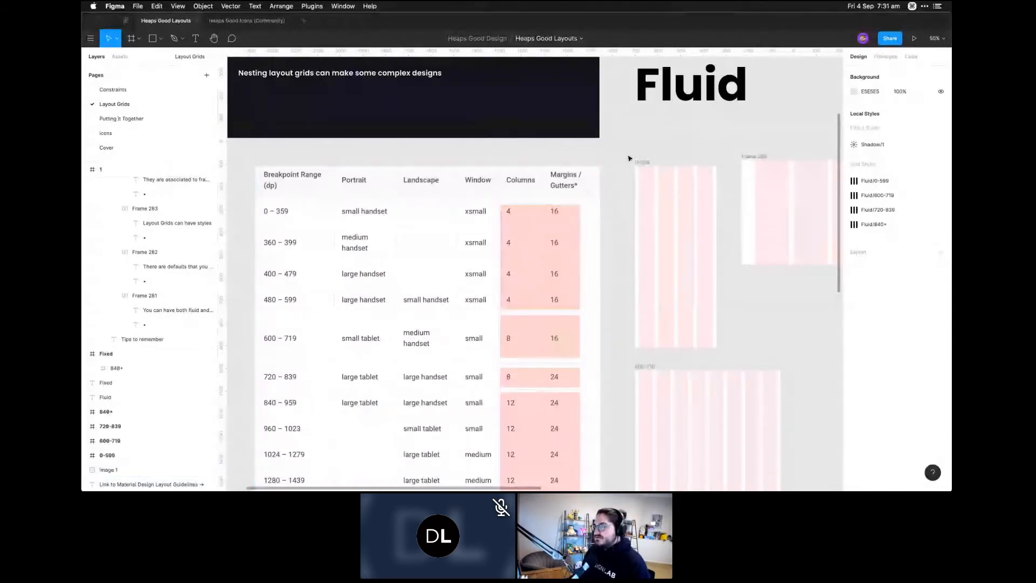
Widen the 0-599 frame to try its fluid columns, and undo the resize
left_click_drag(629, 158, 468, 118)
left_click(468, 117)
left_click_drag(539, 144, 561, 145)
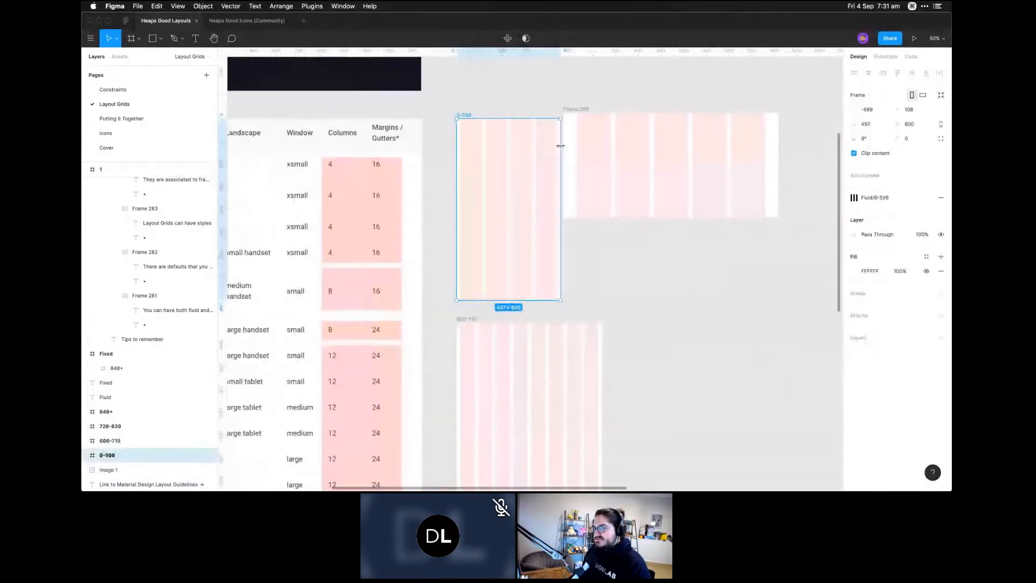
key("super+z")
Select the 600-719 frame and try resizing its width to test the fluid columns
left_click_drag(620, 296, 611, 180)
left_click(458, 205)
left_click_drag(594, 237, 591, 243)
Widen the 840+ frame to 2593 to show how its fluid columns stretch
key("space")
left_click_drag(666, 409, 637, 223)
key("super+0")
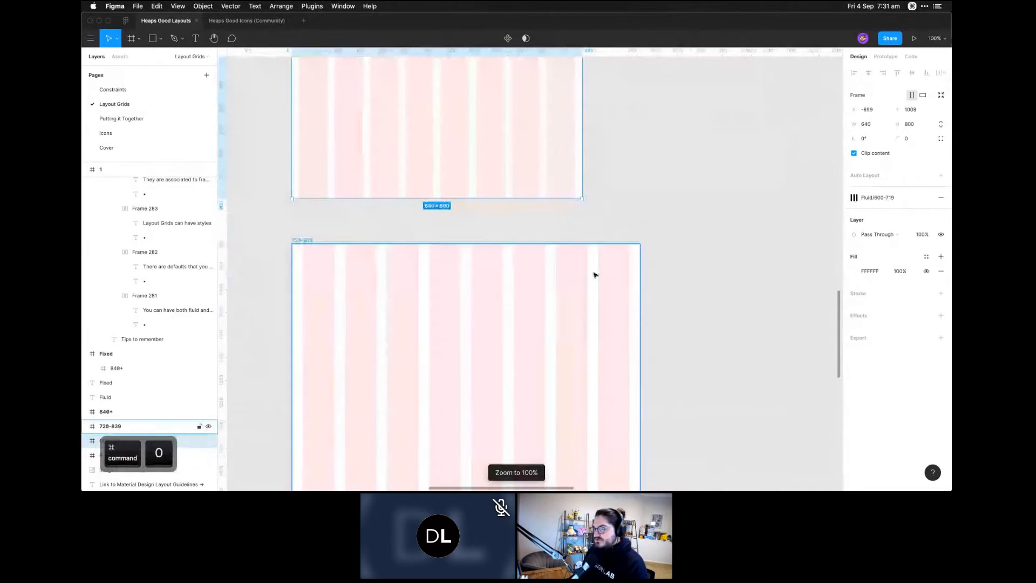
key("super+minus")
key("super+minus")
key("super+minus")
left_click(518, 326)
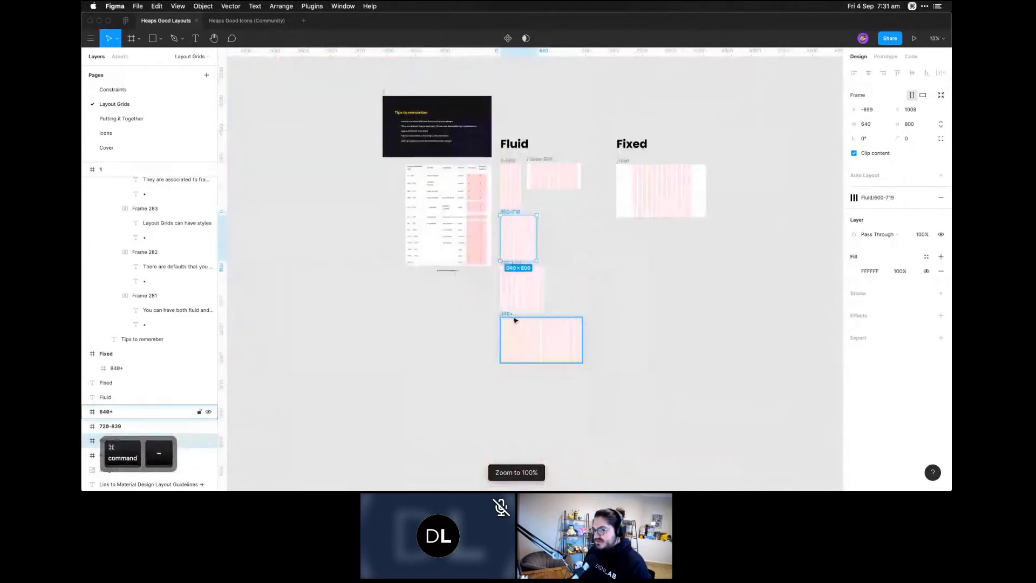
left_click_drag(583, 337, 598, 365)
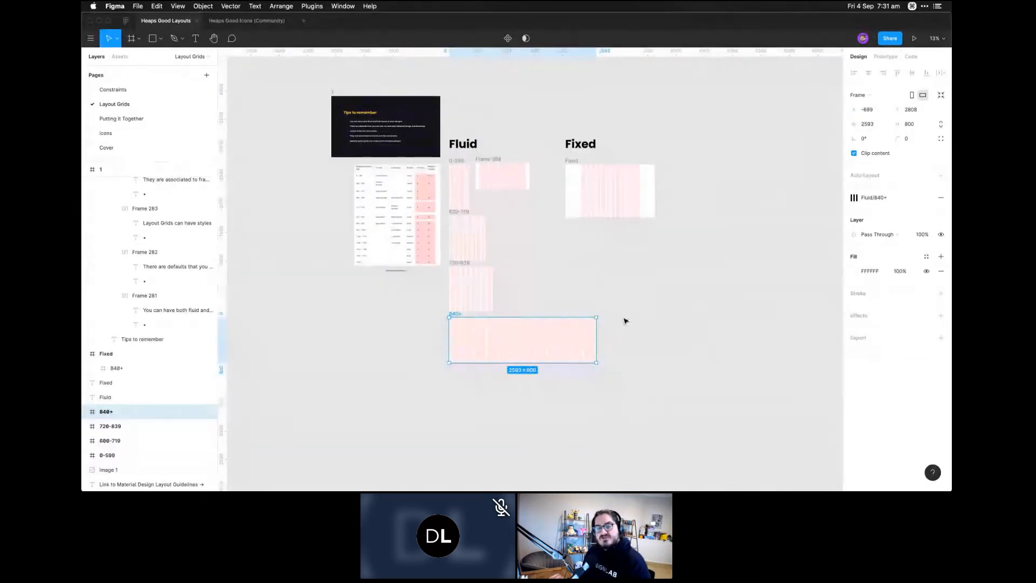
Undo the last widening of the 840+ frame
key("super+z")
key("super+z")
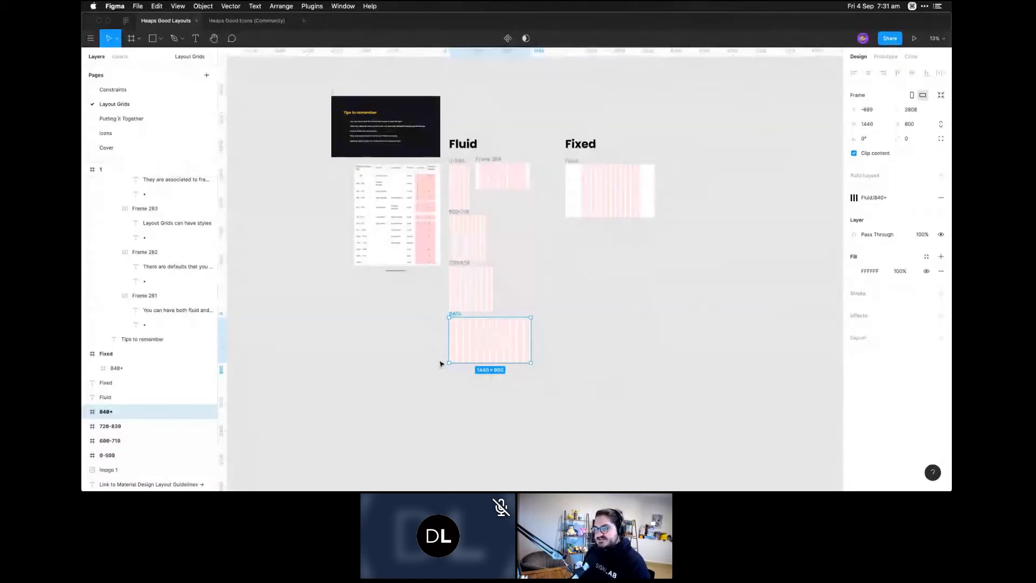
key("space")
left_click_drag(428, 377, 448, 378)
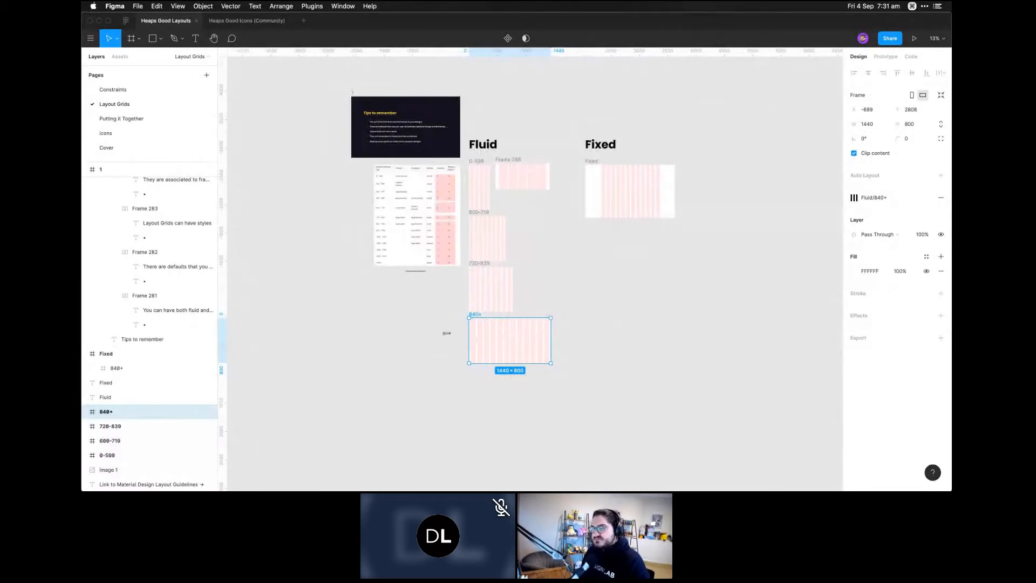
Delete the extra demo frame beside the 0-599 frame under the Fluid heading
key("space")
left_click_drag(538, 315, 554, 363)
left_click(520, 210)
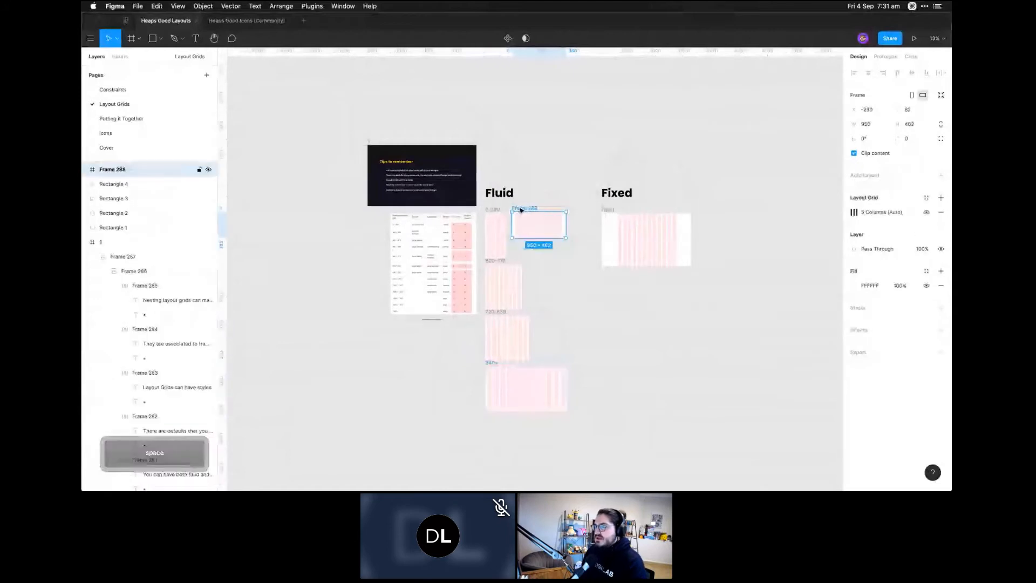
key("BackSpace")
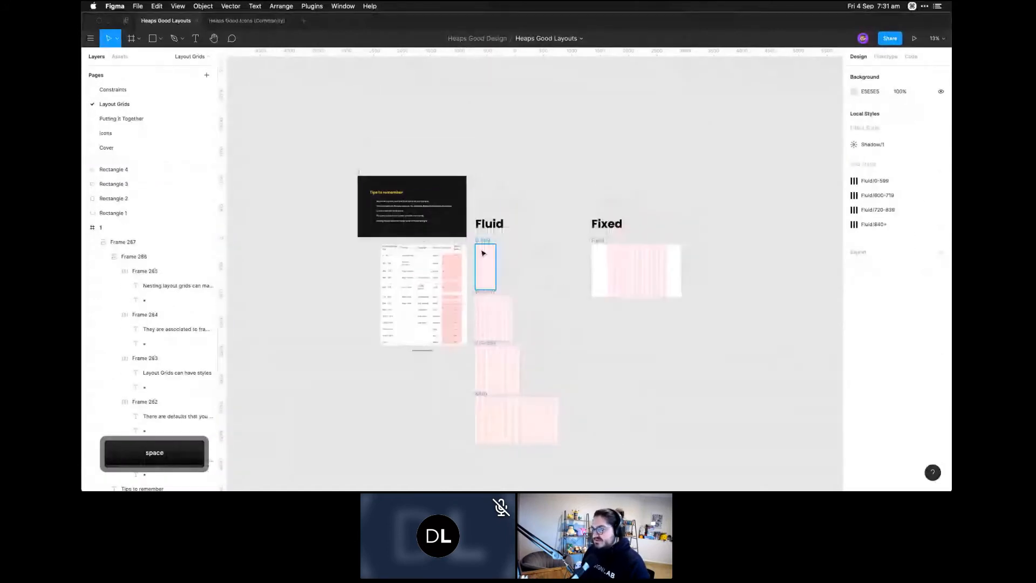
Look closely at the example under the Fixed heading beside the fluid frames
key("z")
left_click_drag(410, 193, 749, 401)
key("space")
left_click_drag(615, 399, 638, 423)
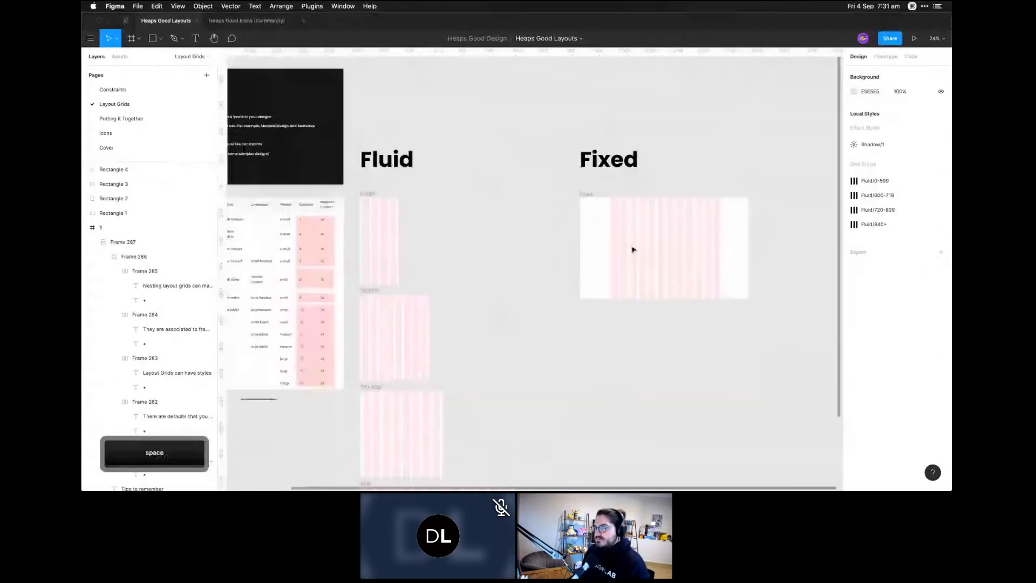
left_click(607, 162)
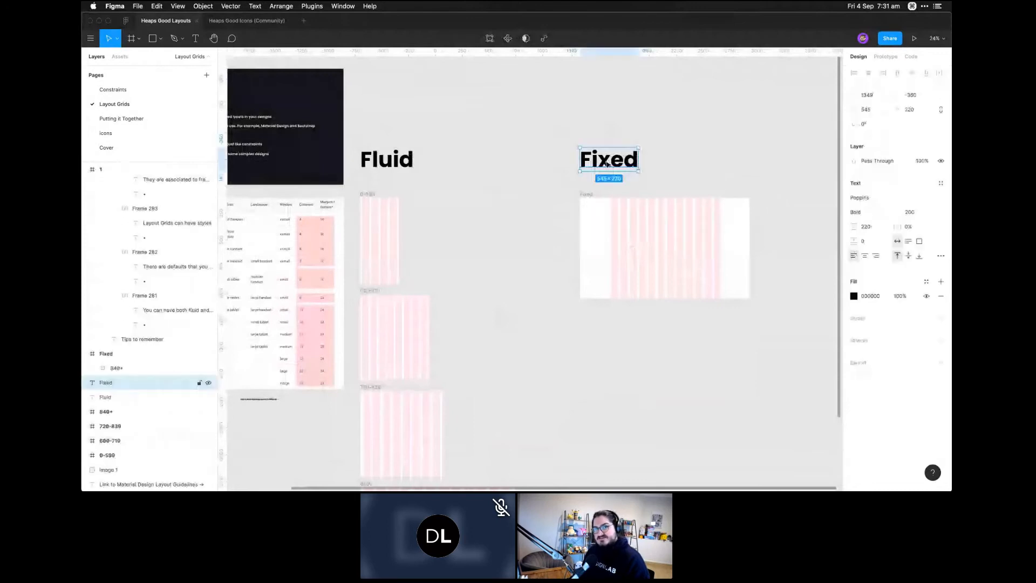
left_click(566, 367)
Switch to the Airbnb homepage in Chrome and test its layout by narrowing the browser window, restoring the full width again
key("super+Tab")
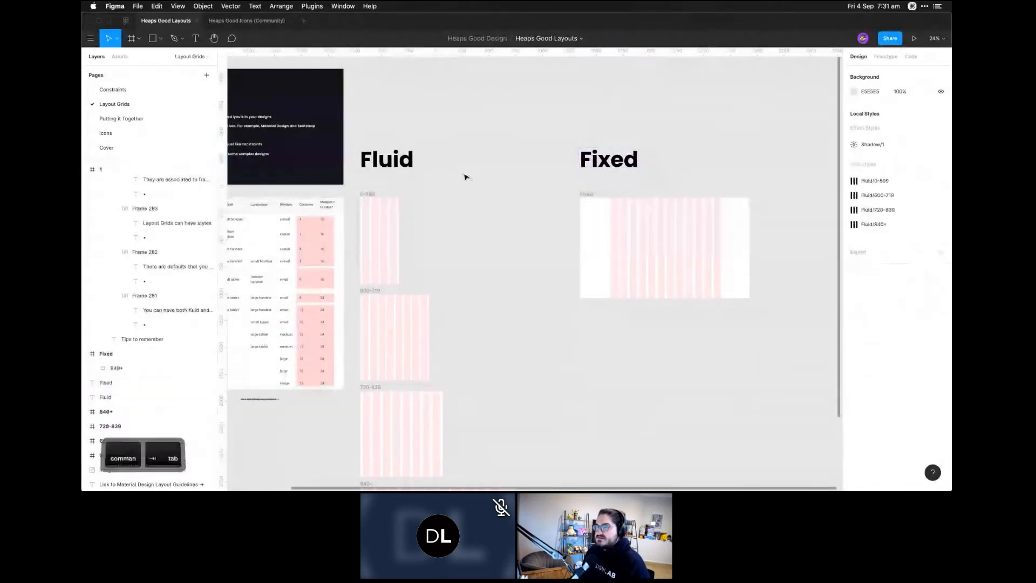
left_click(171, 264)
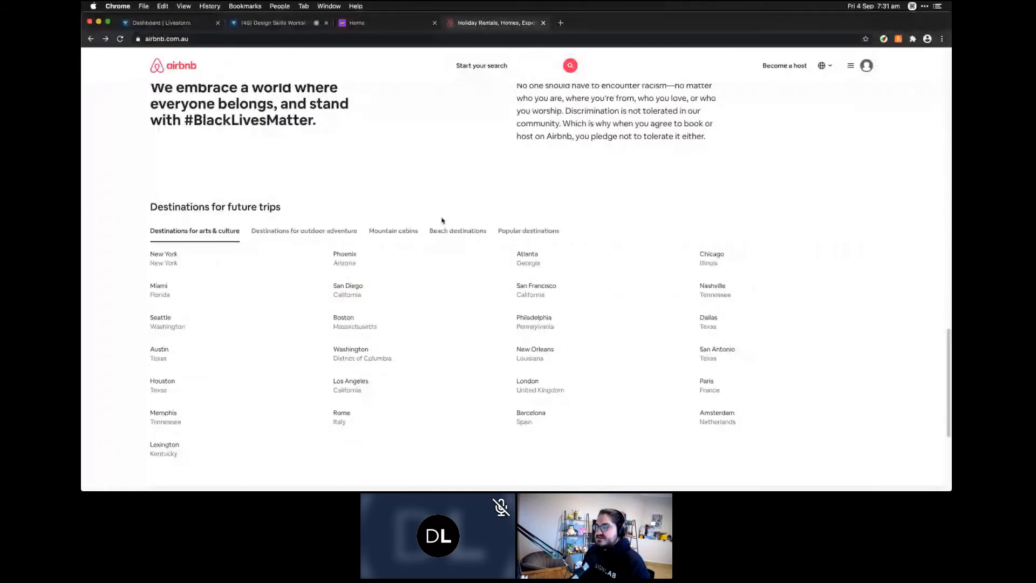
scroll(441, 220, "up", 15)
scroll(612, 226, "up", 10)
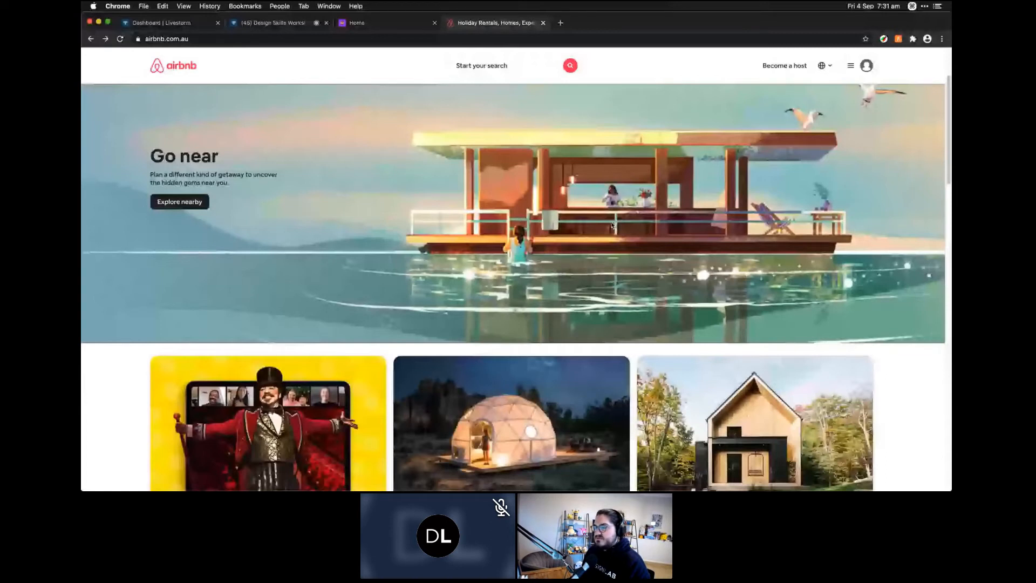
left_click_drag(951, 242, 791, 253)
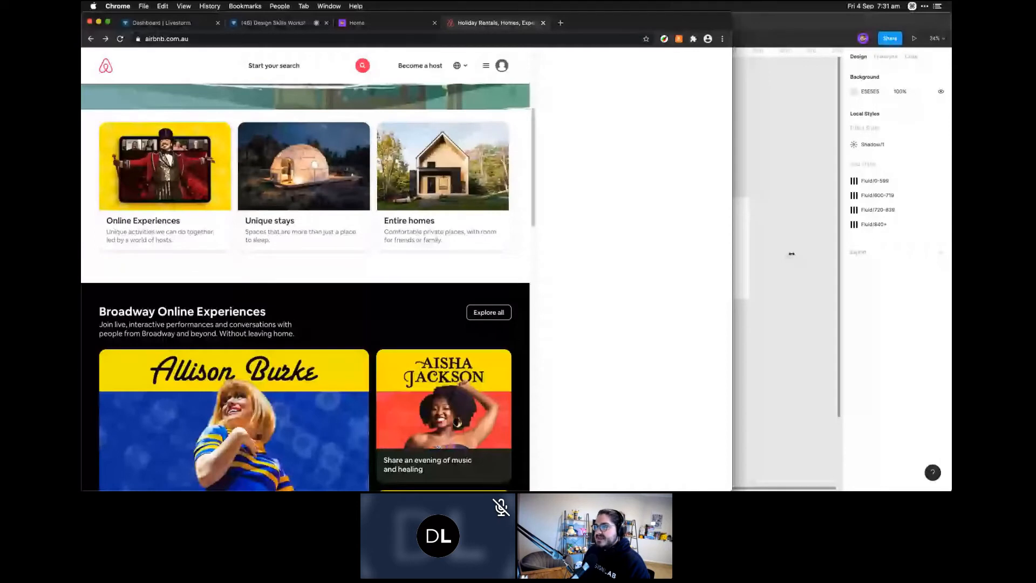
left_click_drag(792, 254, 950, 270)
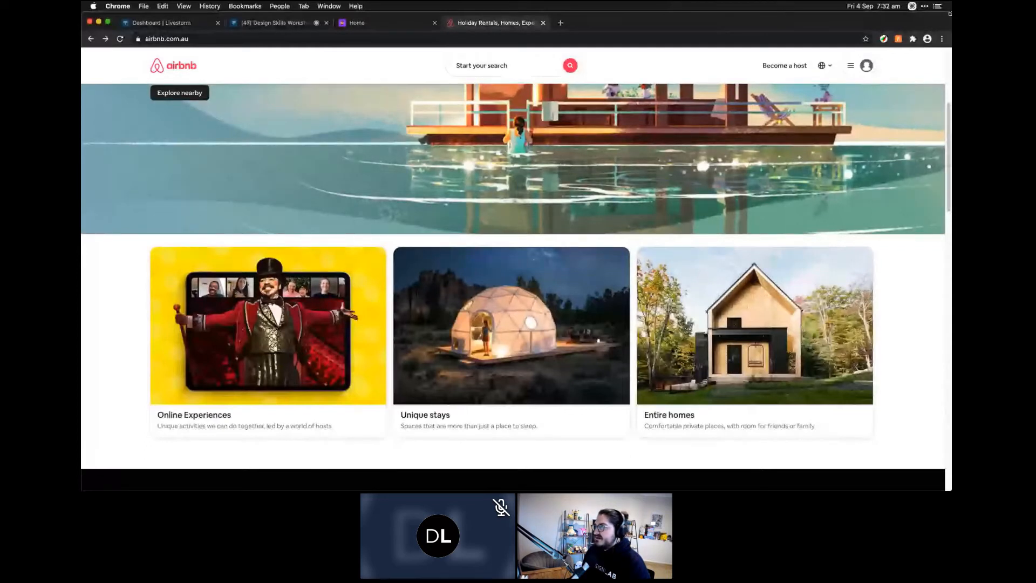
Try moving and resizing the browser window to show the Airbnb page at a larger width, and maximise the window again
left_click_drag(949, 13, 873, 187)
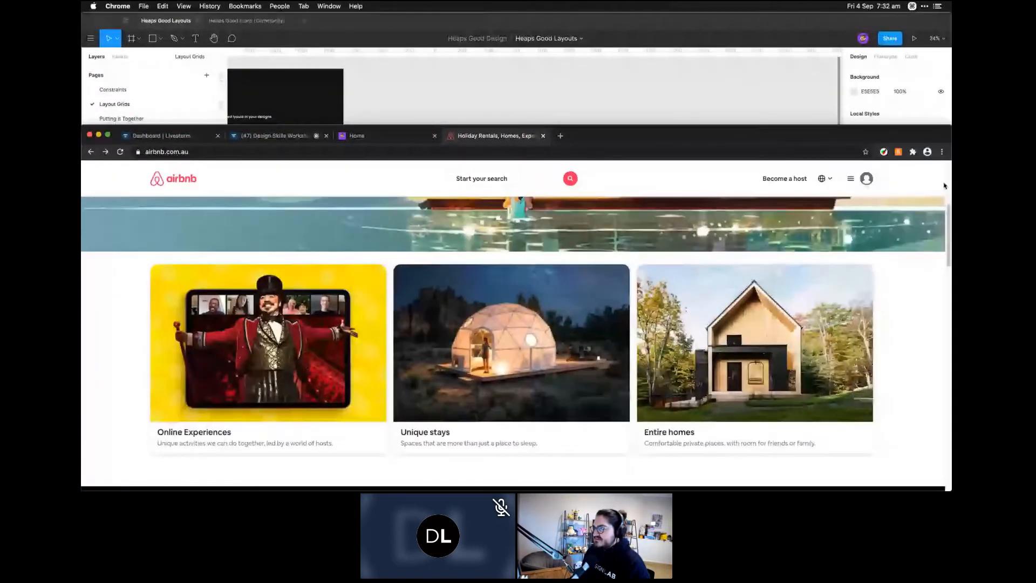
left_click_drag(951, 181, 951, 172)
left_click_drag(741, 140, 840, 141)
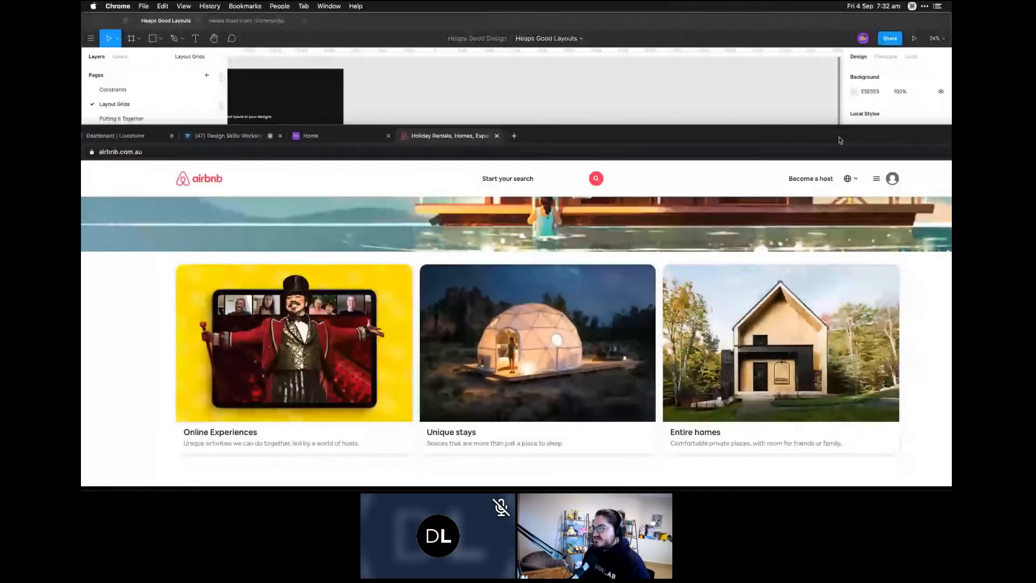
left_click_drag(839, 141, 837, 140)
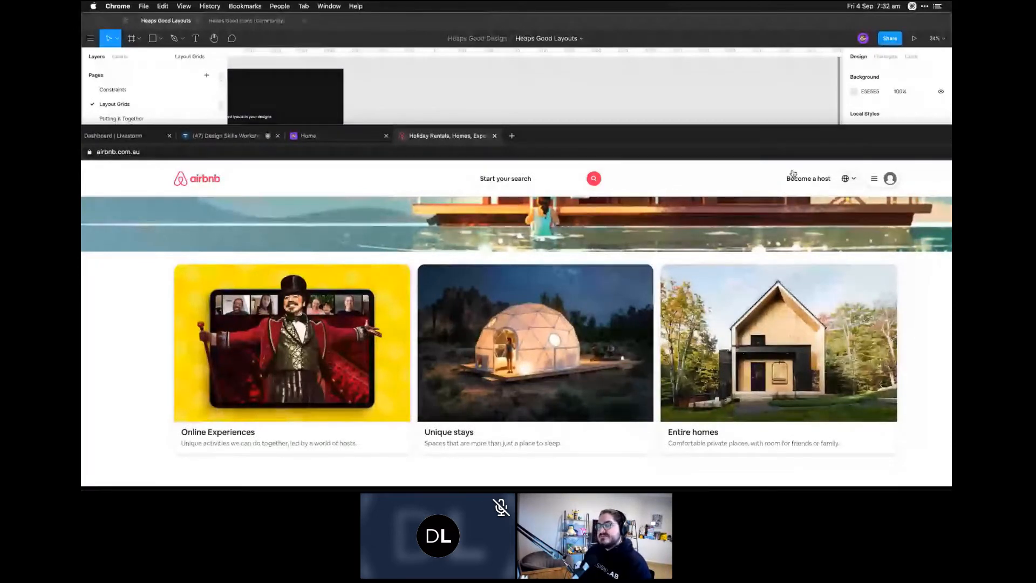
left_click_drag(793, 173, 651, 167)
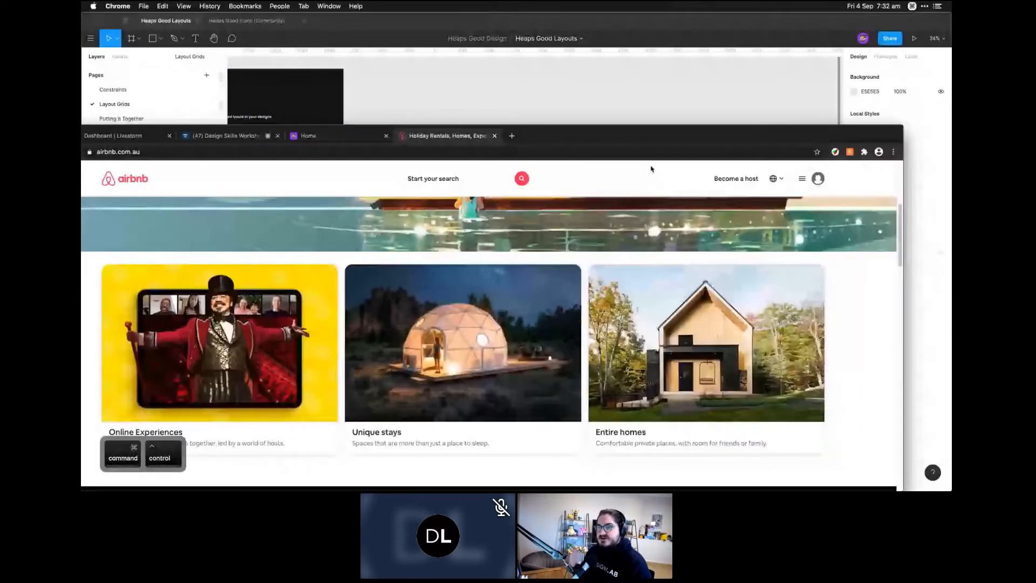
key("ctrl+super+Up")
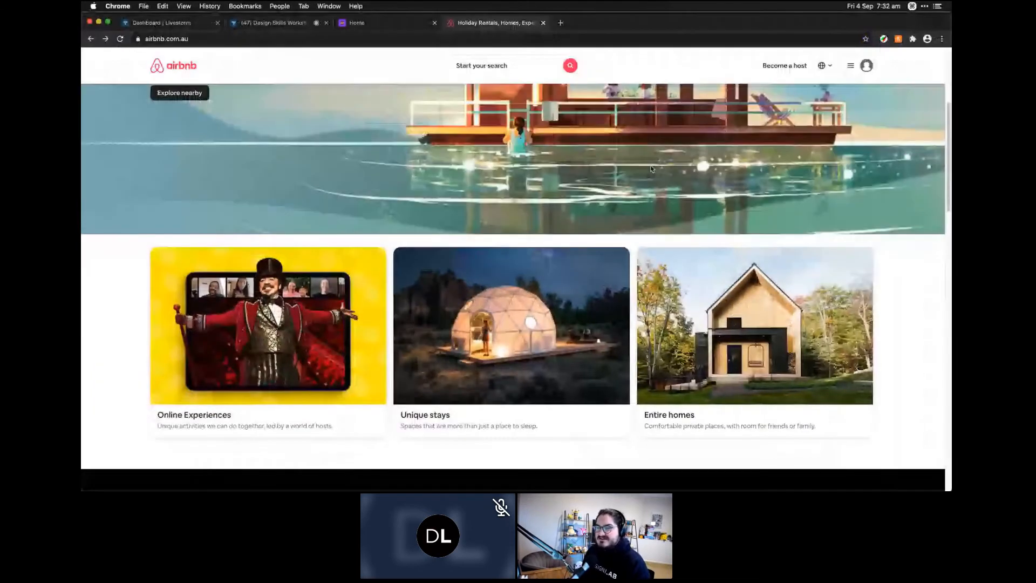
Measure the Airbnb content container's width across the three category cards using the screenshot crosshair
key("super")
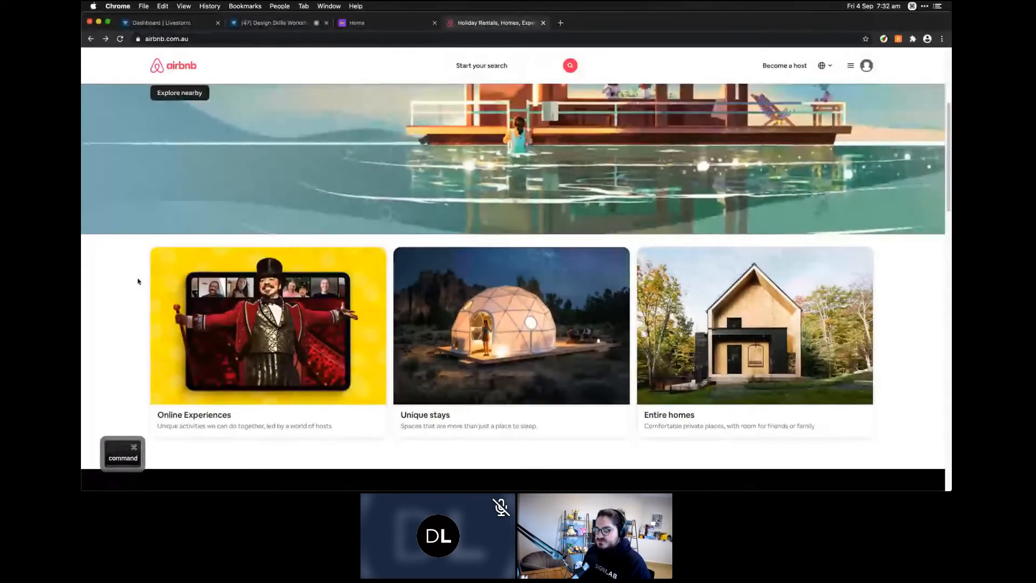
key("super+shift+4")
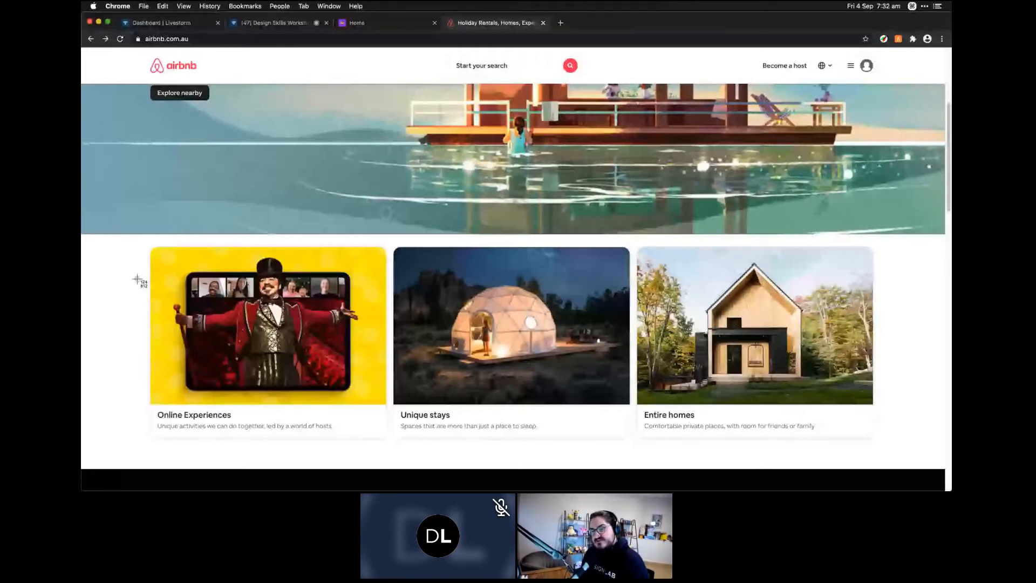
left_click_drag(150, 260, 873, 372)
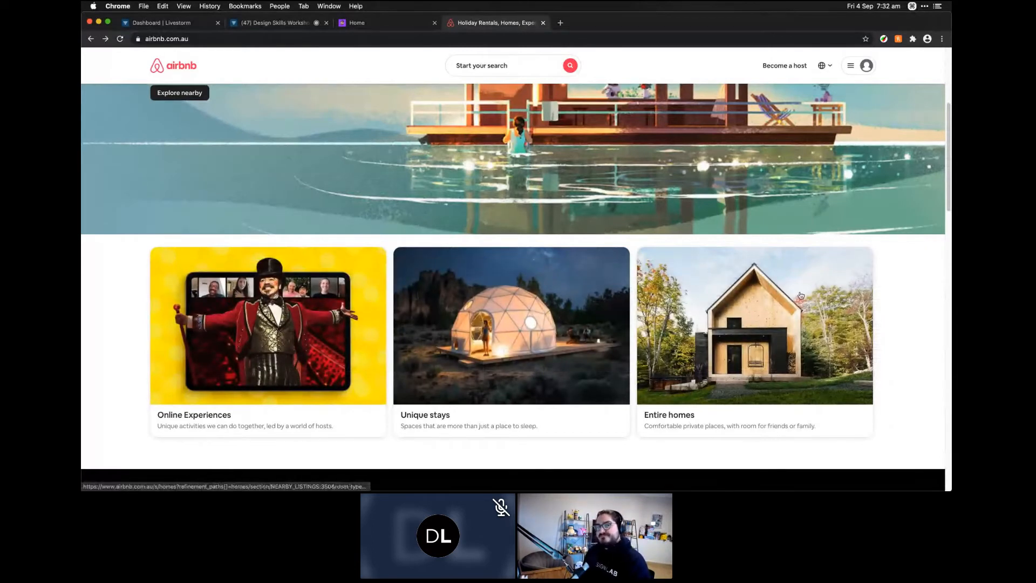
Inspect the nested 840+ frame inside the Fixed frame in Figma, and compare it with the full-width hero on the Airbnb homepage
key("super+Tab")
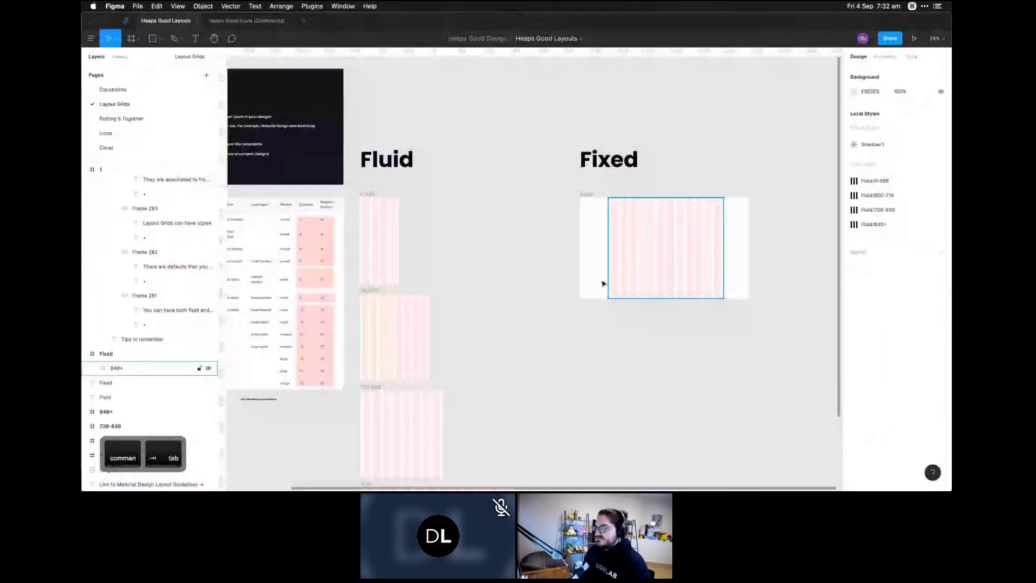
left_click(639, 226)
scroll(601, 167, "right", 4)
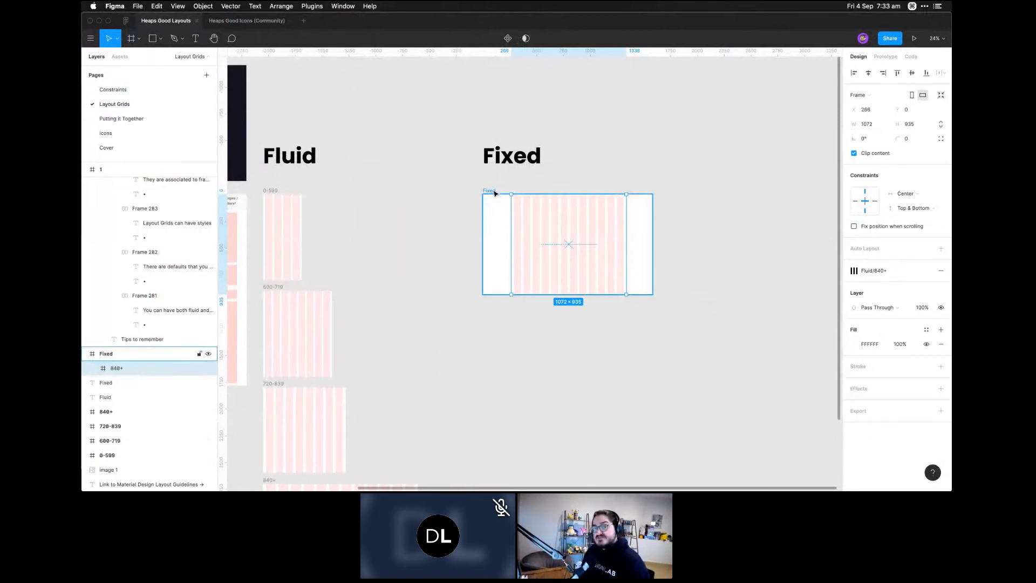
key("super+Tab")
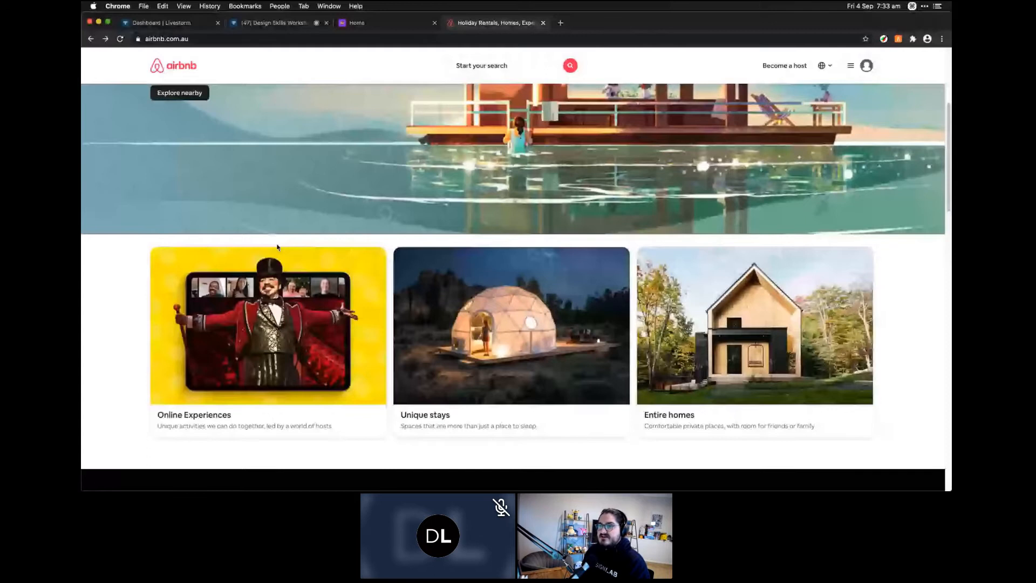
scroll(277, 247, "up", 5)
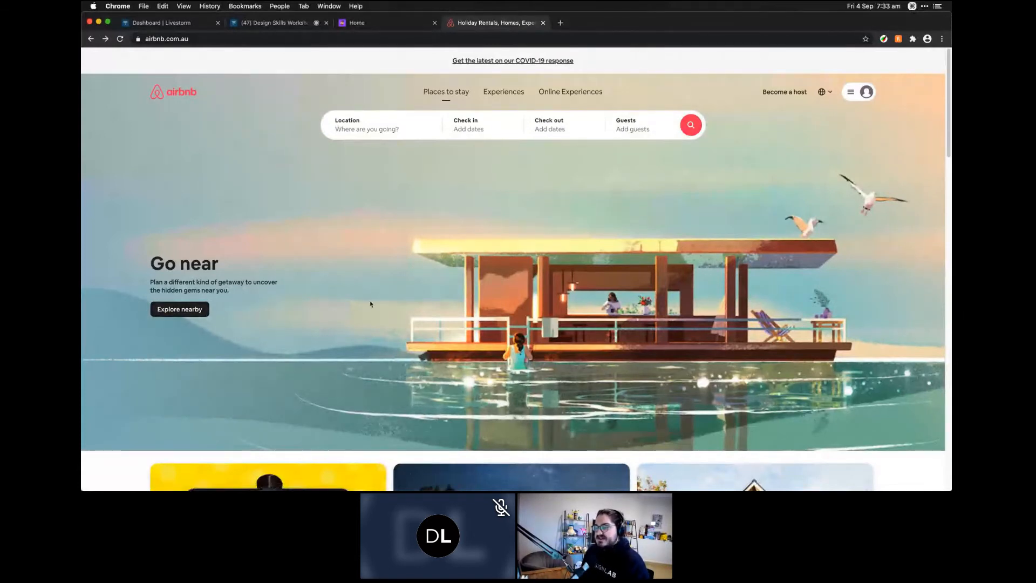
Switch to Figma and draw a rectangle about 1582 × 427 across the full width of the Fixed frame
key("super+Tab")
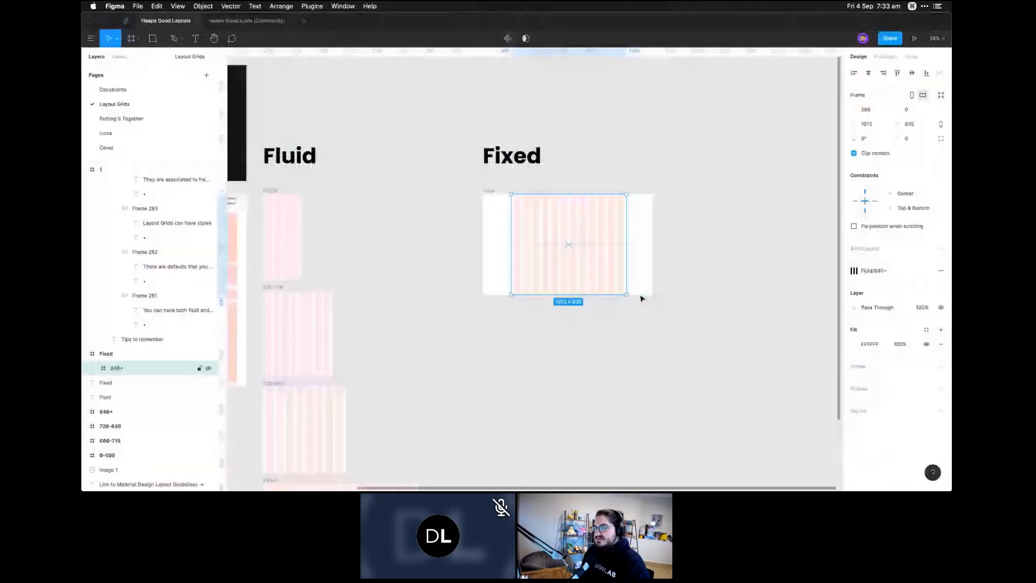
left_click(491, 192)
key("r")
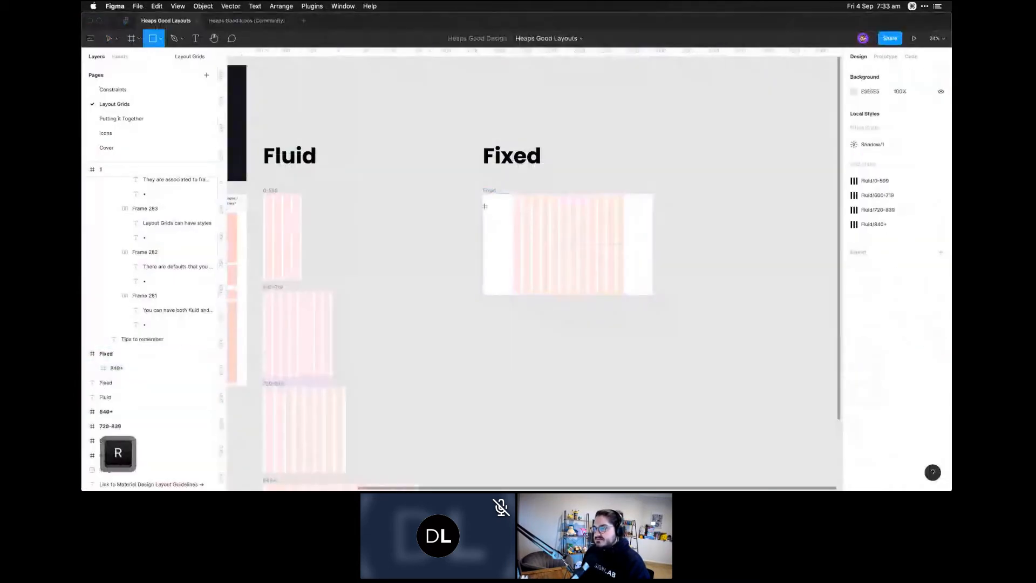
left_click_drag(484, 206, 652, 255)
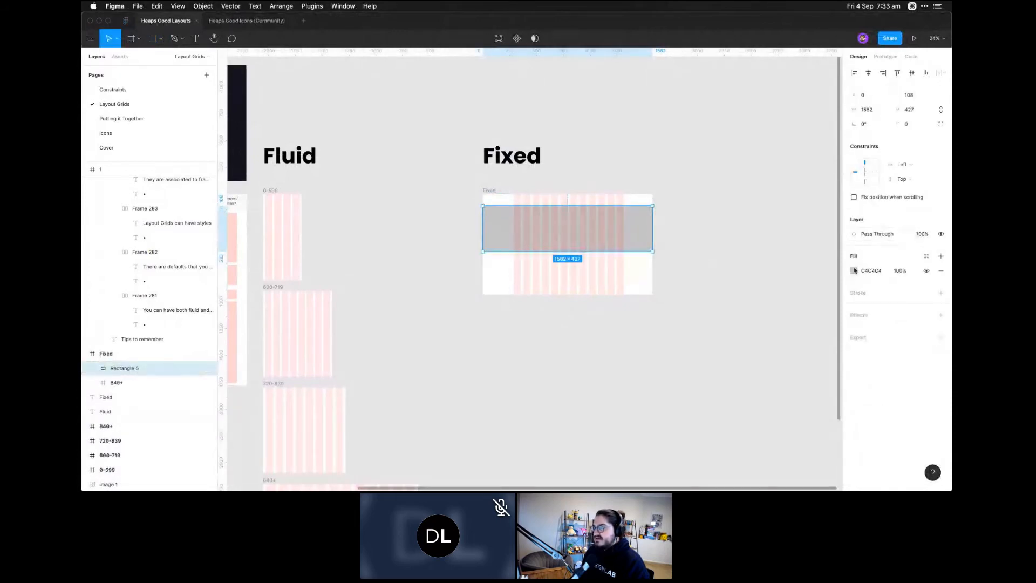
Change the new rectangle's fill to a light cyan
left_click(854, 270)
left_click_drag(831, 267, 764, 256)
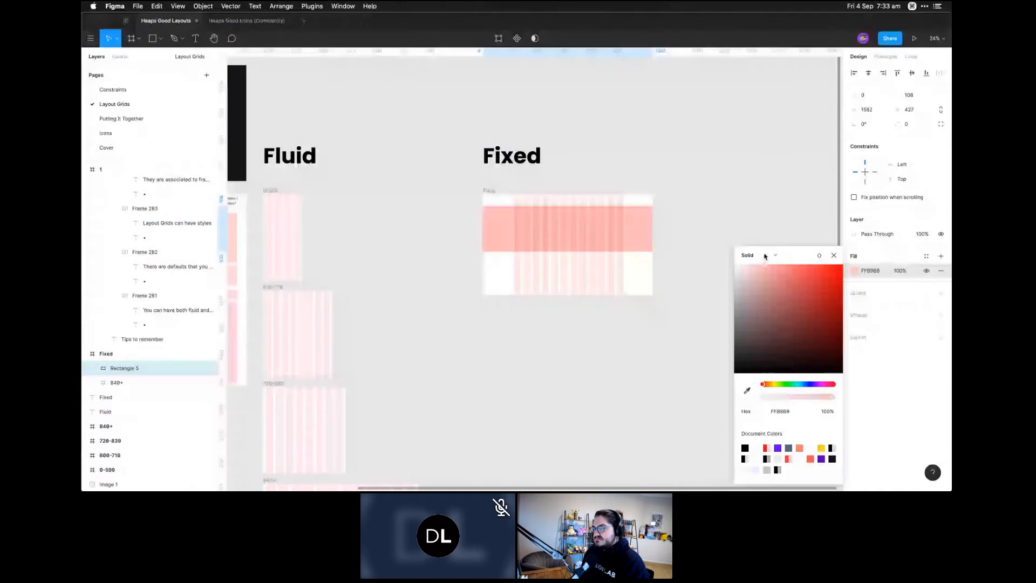
key("3")
key("5")
left_click_drag(762, 384, 870, 407)
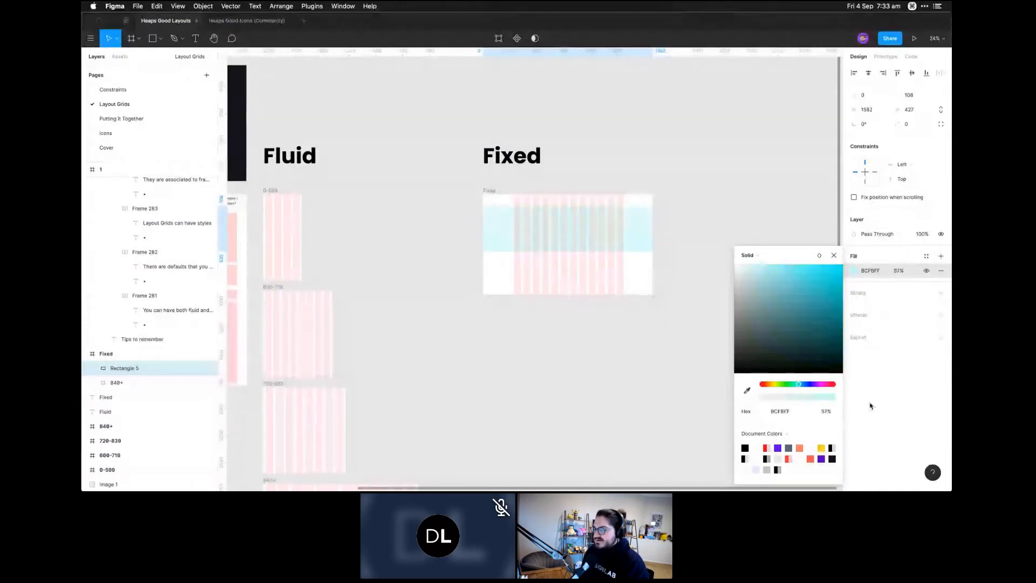
left_click(763, 209)
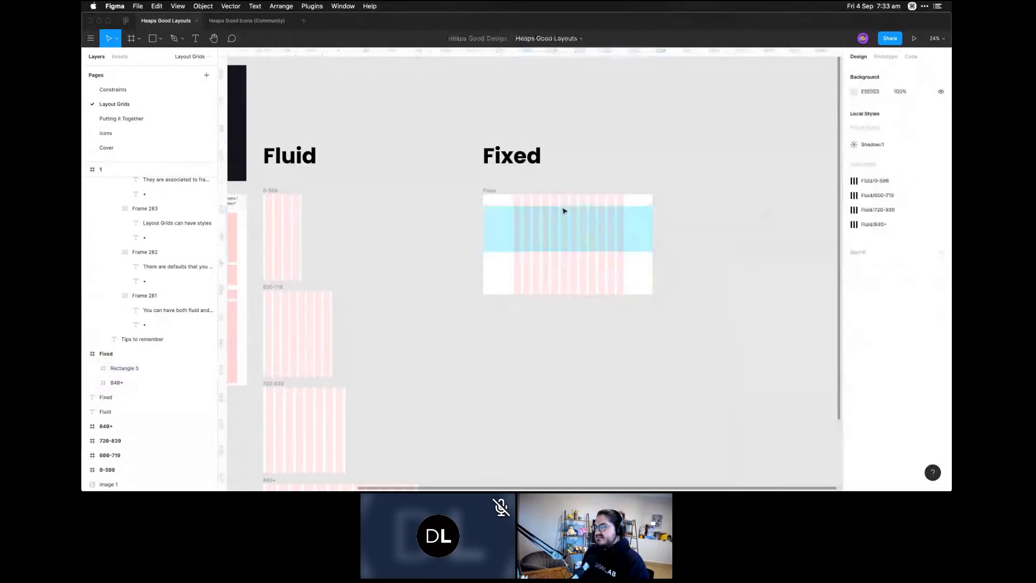
Try widening the Fixed frame to 2343 to test how the rectangle behaves, and undo the resize
left_click(494, 192)
left_click_drag(652, 229, 734, 231)
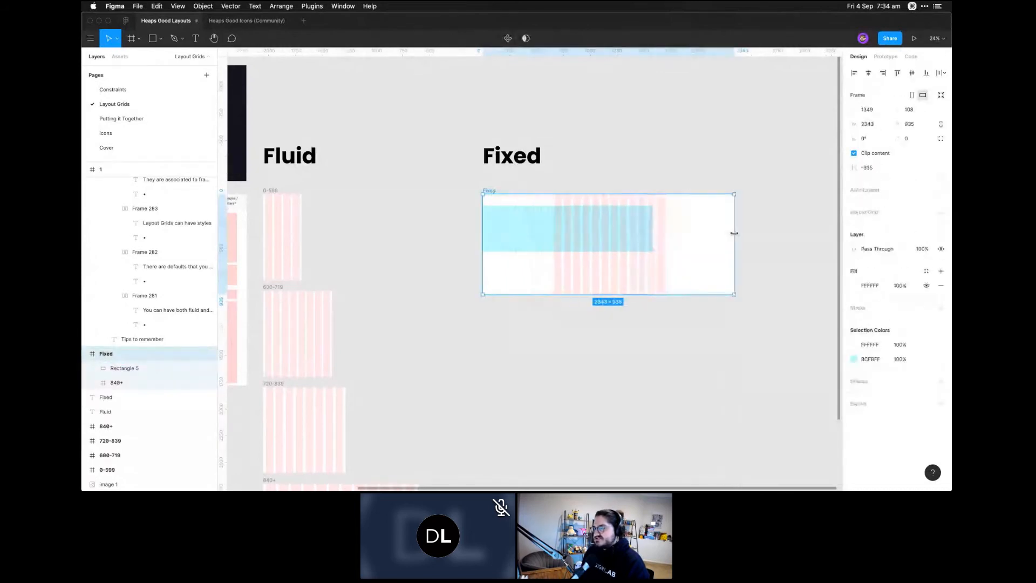
left_click(739, 325)
key("super+z")
left_click(513, 220)
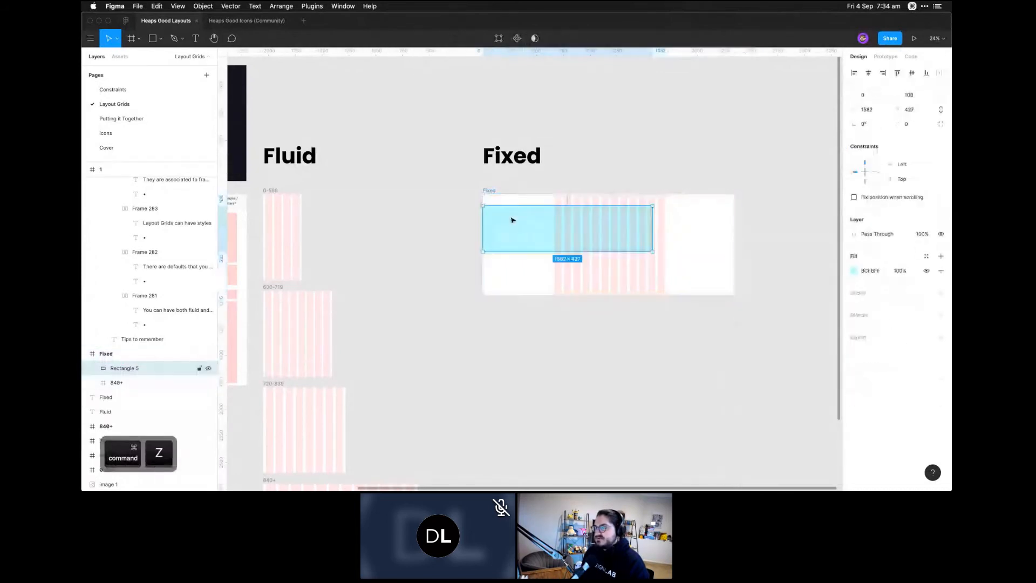
key("super+z")
key("super+z")
Constrain the cyan rectangle horizontally so it stretches with the Fixed frame, and widen that frame to 2513
left_click(497, 238)
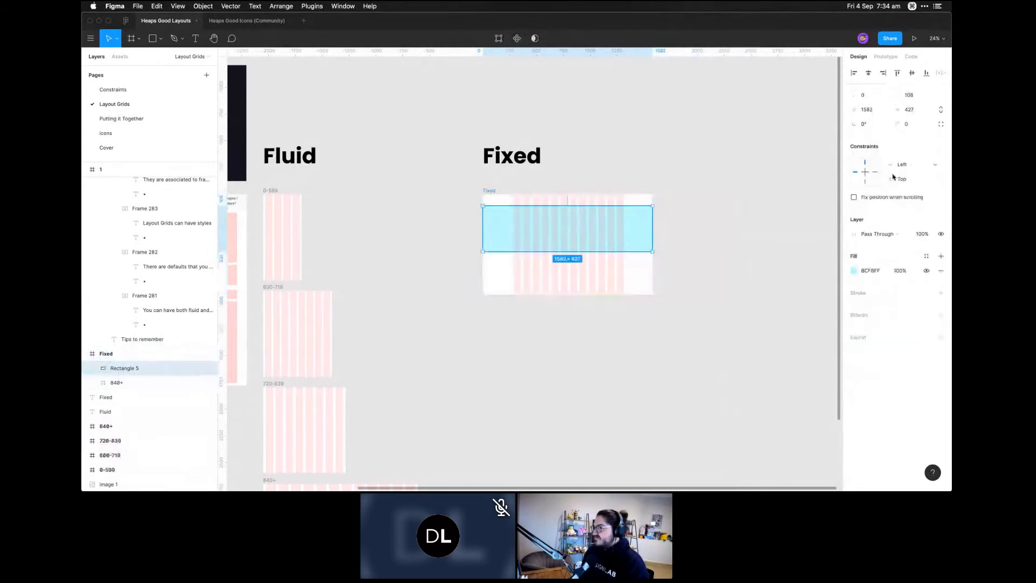
left_click(663, 168)
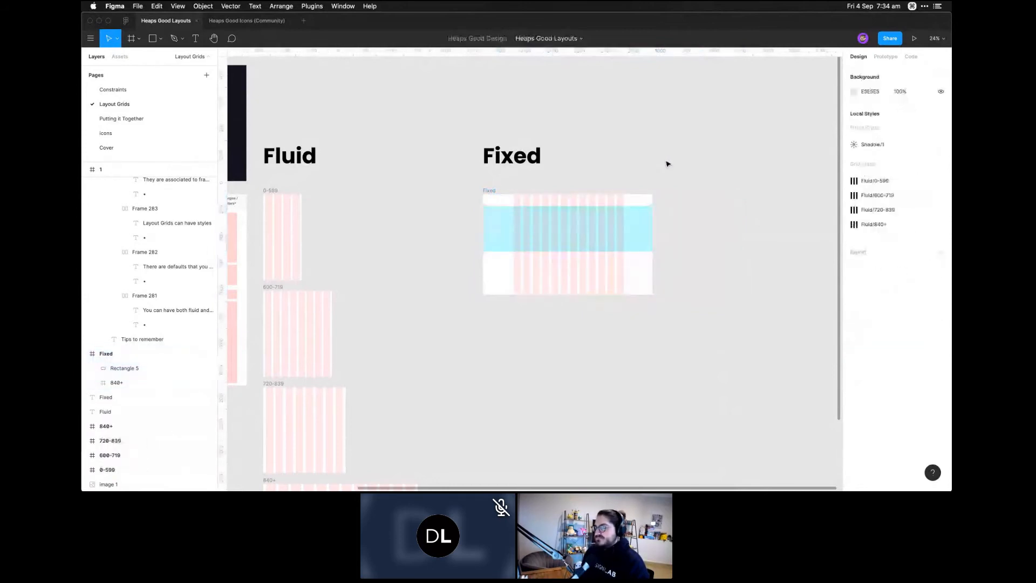
left_click(488, 190)
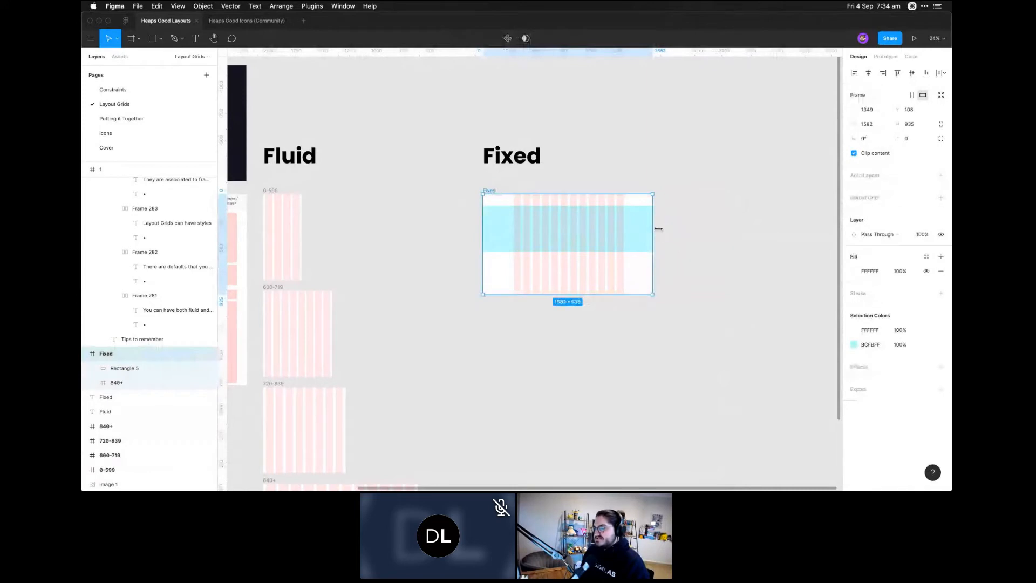
left_click_drag(654, 237, 757, 262)
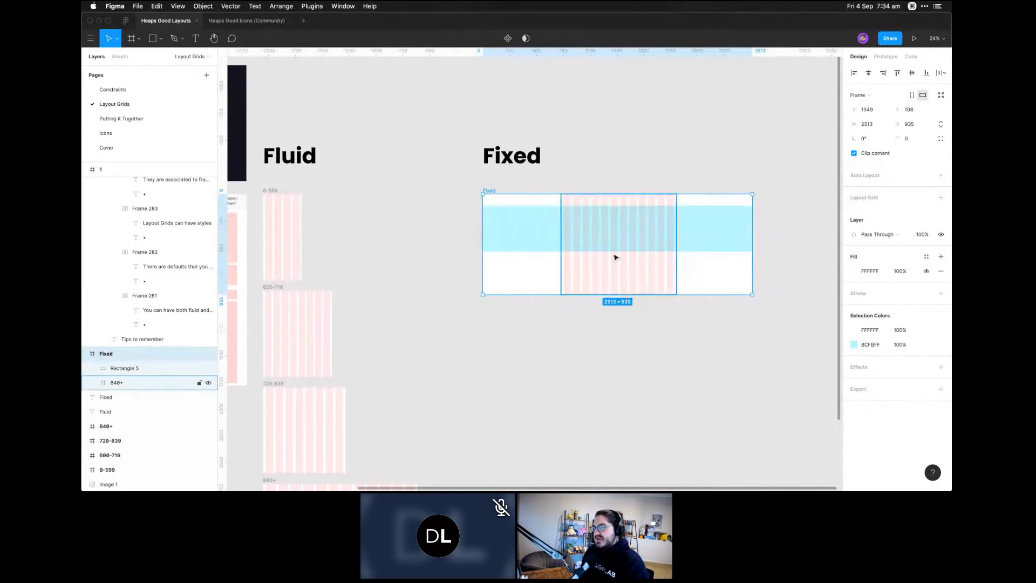
Switch to Chrome and examine how the Airbnb home page's hero image and centred content relate to the page width
left_click(587, 205)
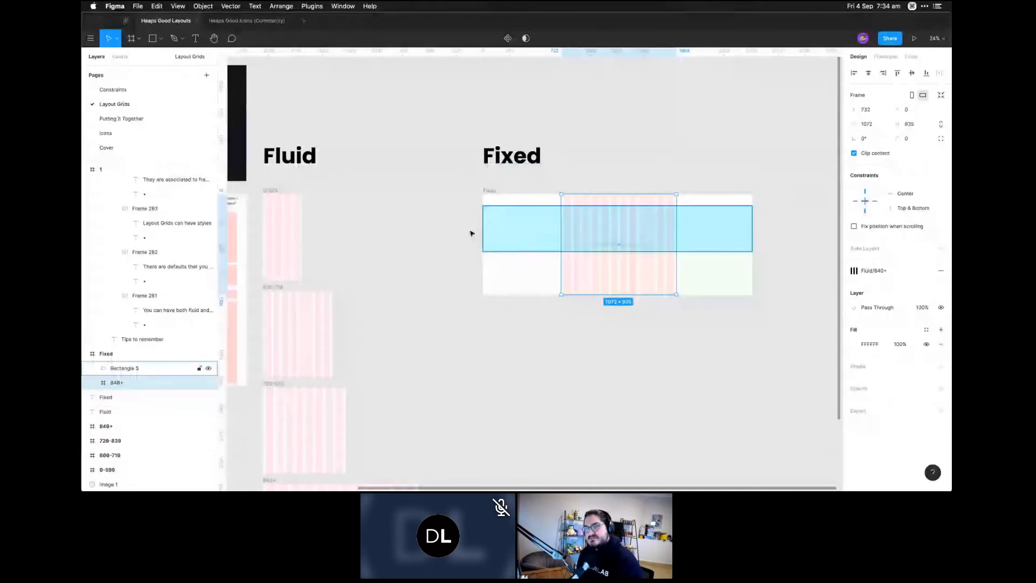
key("super+Tab")
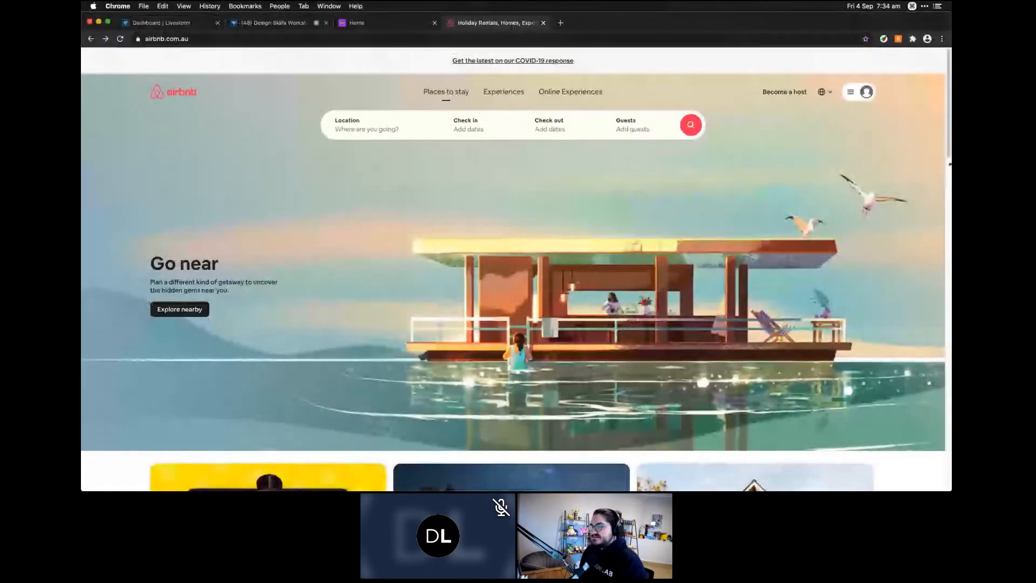
mouse_move(952, 171)
left_mouse_down()
mouse_move(752, 171)
mouse_move(951, 171)
left_mouse_up()
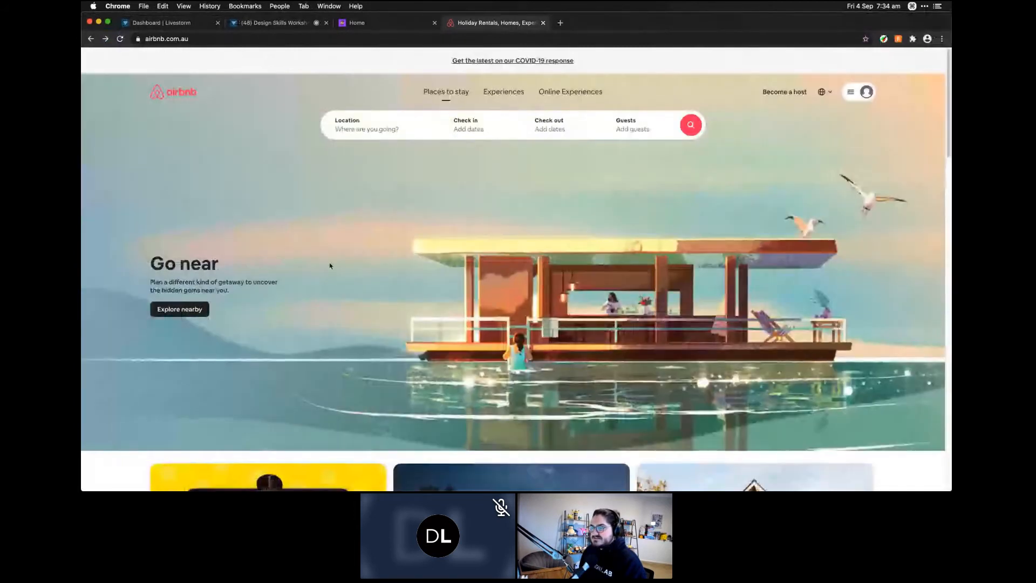
Switch back to Figma and narrow the Fixed frame to a width of 1316
key("super+Tab")
left_click(486, 191)
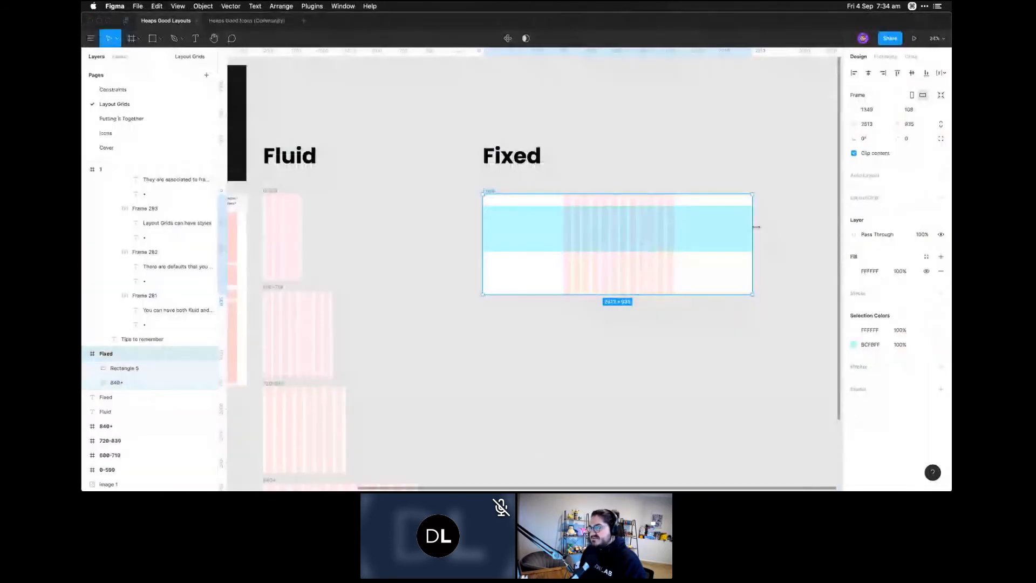
left_click_drag(753, 227, 624, 228)
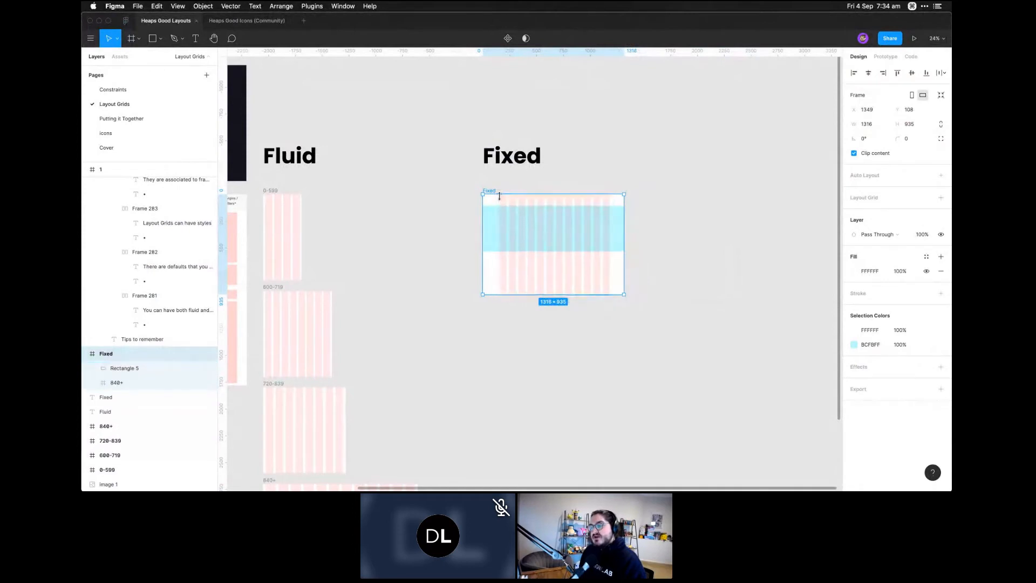
Try narrowing the Fixed frame to 1104, compare it with the fluid frames, and undo the resize
left_click(501, 199)
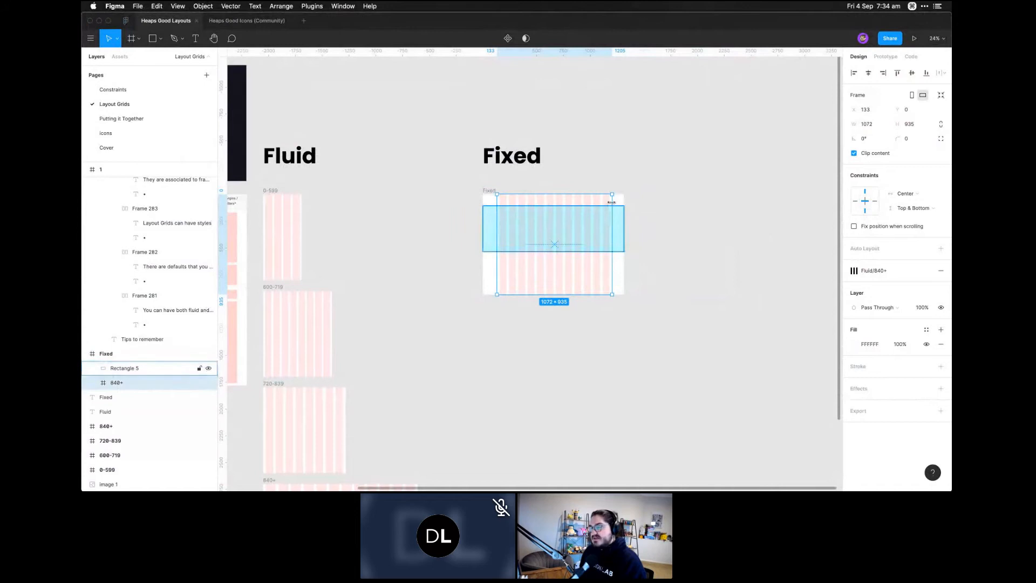
left_click(491, 190)
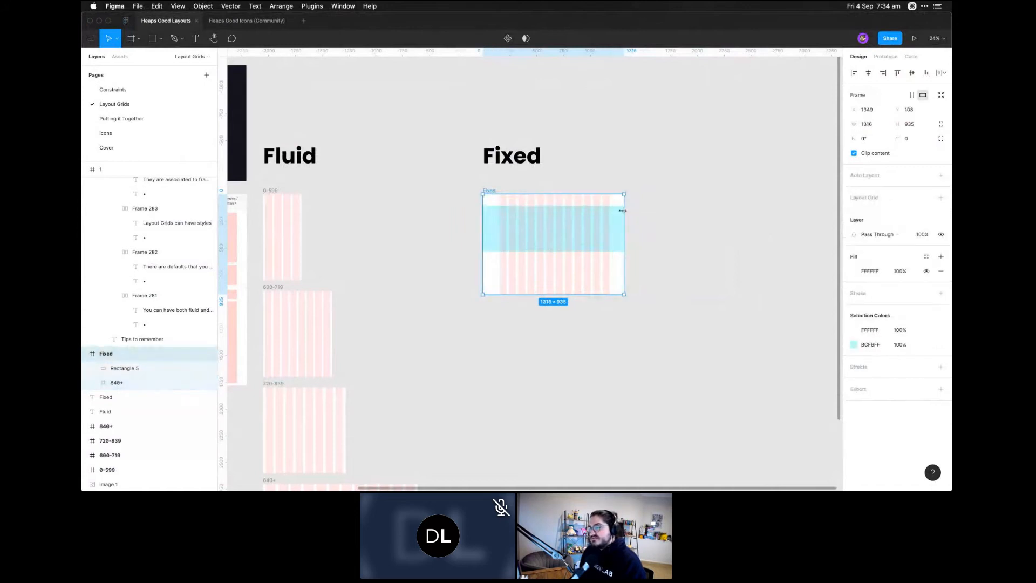
left_click_drag(625, 214, 597, 214)
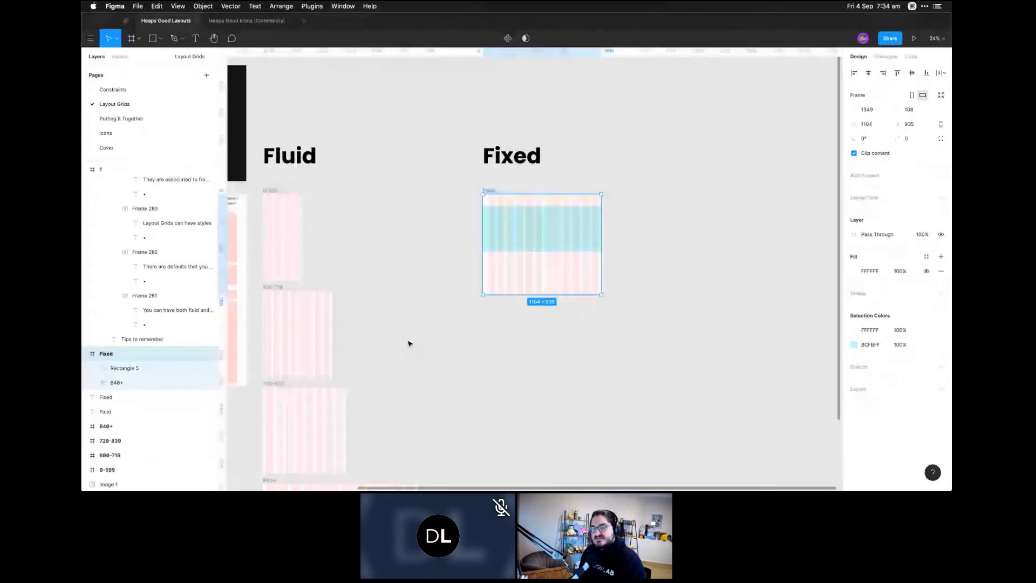
left_click(409, 347)
key("space")
left_click_drag(404, 414, 418, 234)
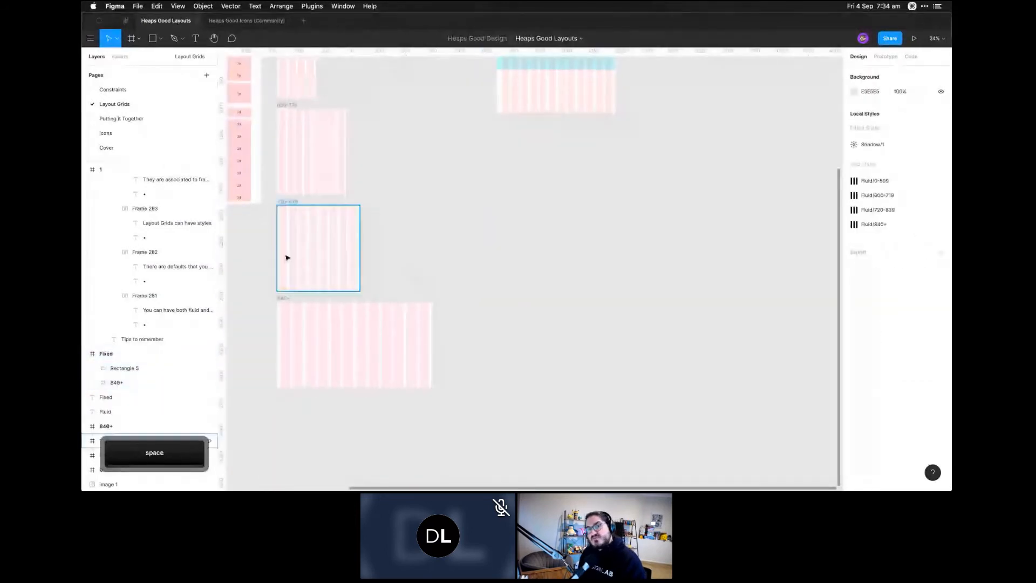
key("space")
left_click_drag(407, 198, 412, 224)
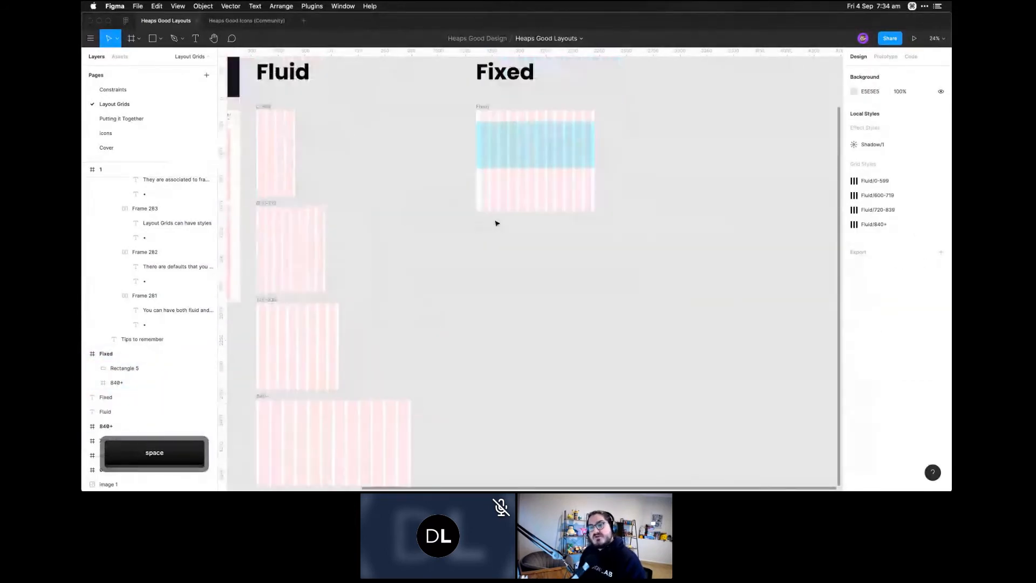
key("space")
left_click_drag(530, 266, 545, 332)
key("super+z")
key("super+z")
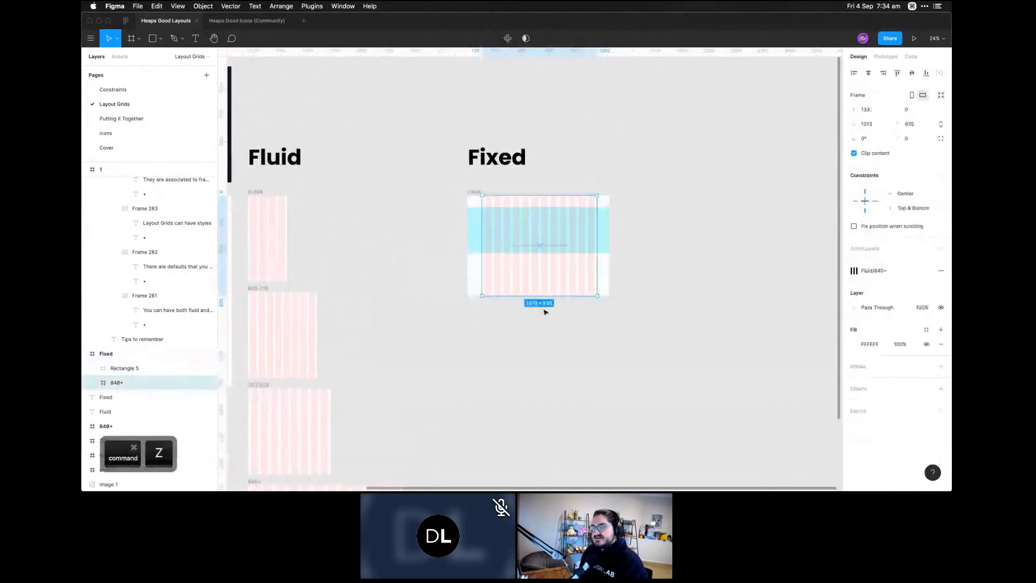
Delete the cyan rectangle from the Fixed frame
left_click(546, 239)
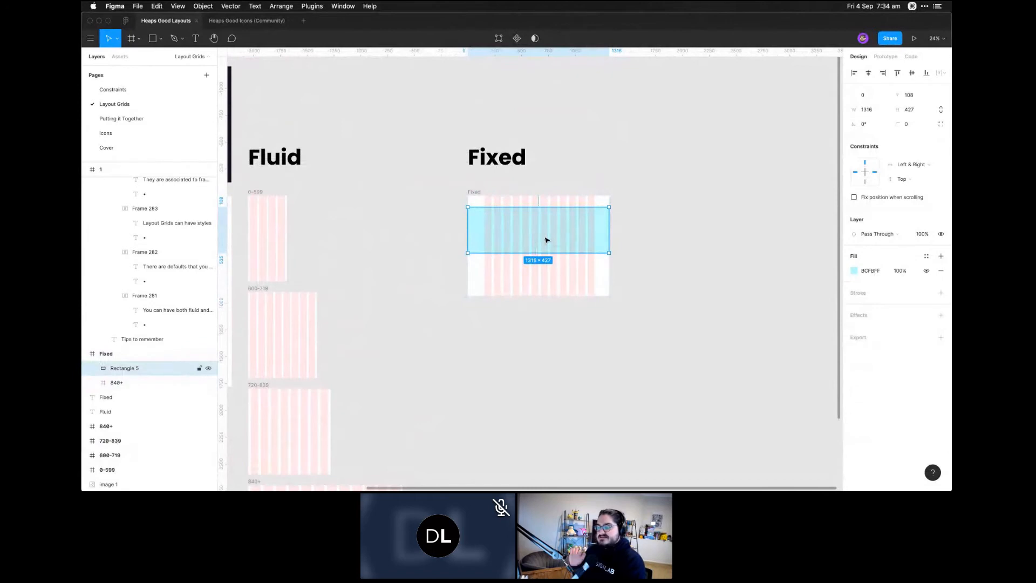
key("BackSpace")
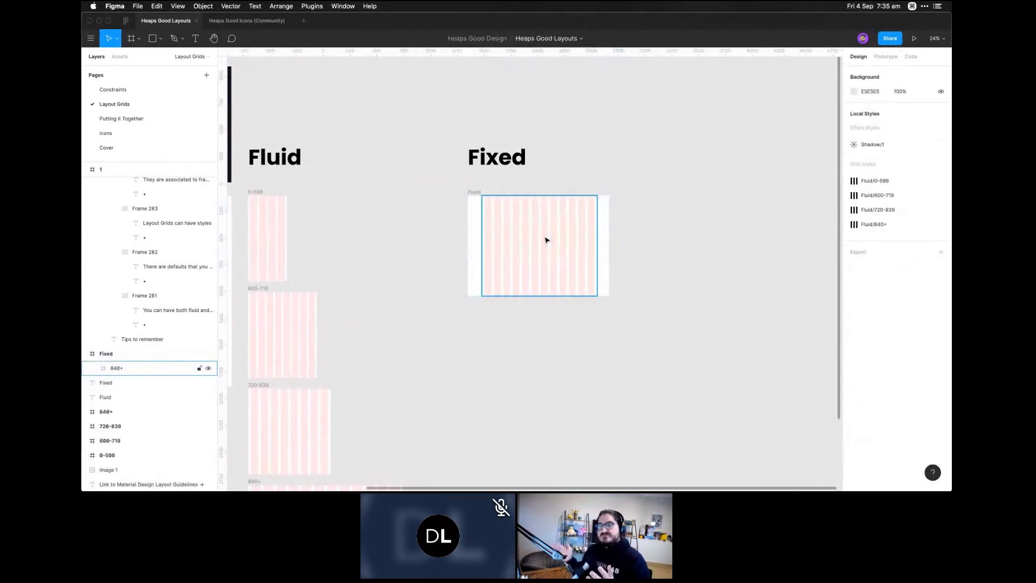
Examine the Material Design layout guidelines link below the breakpoint table, and review the fluid and fixed frames together
key("space")
left_click_drag(398, 199, 471, 204)
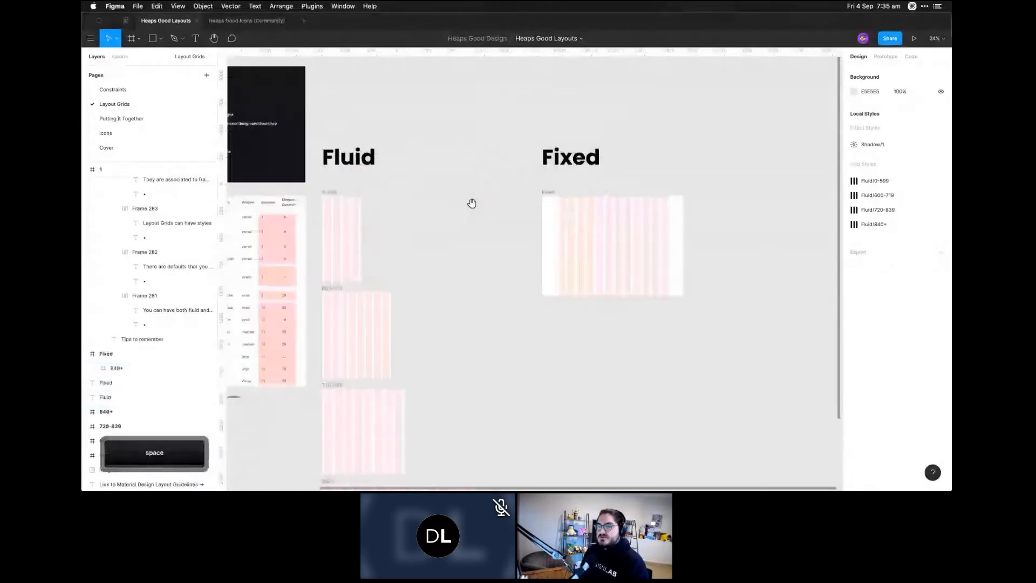
left_click_drag(324, 235, 492, 245)
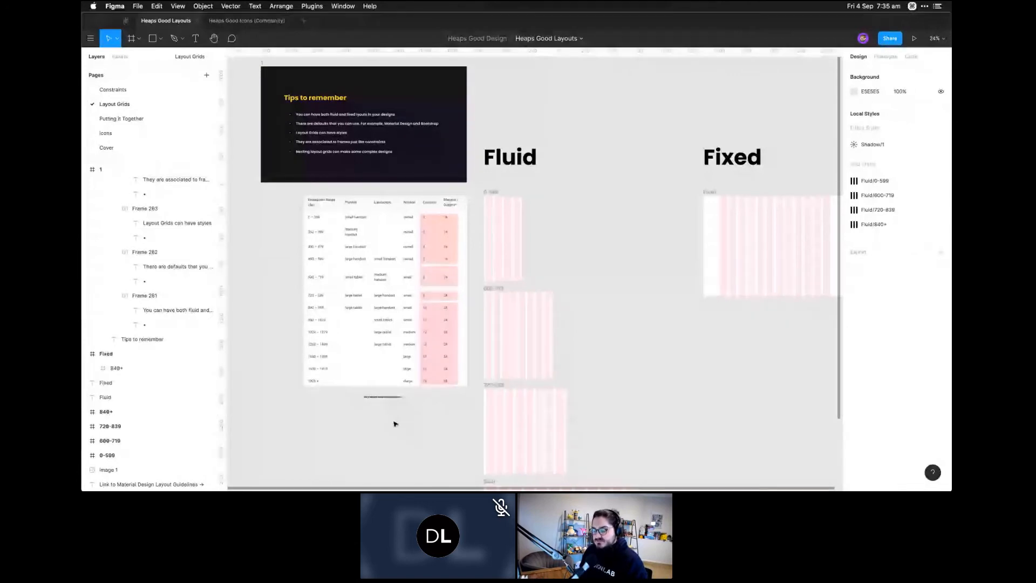
key("z")
left_click_drag(342, 386, 424, 419)
key("space")
left_click_drag(486, 412, 404, 417)
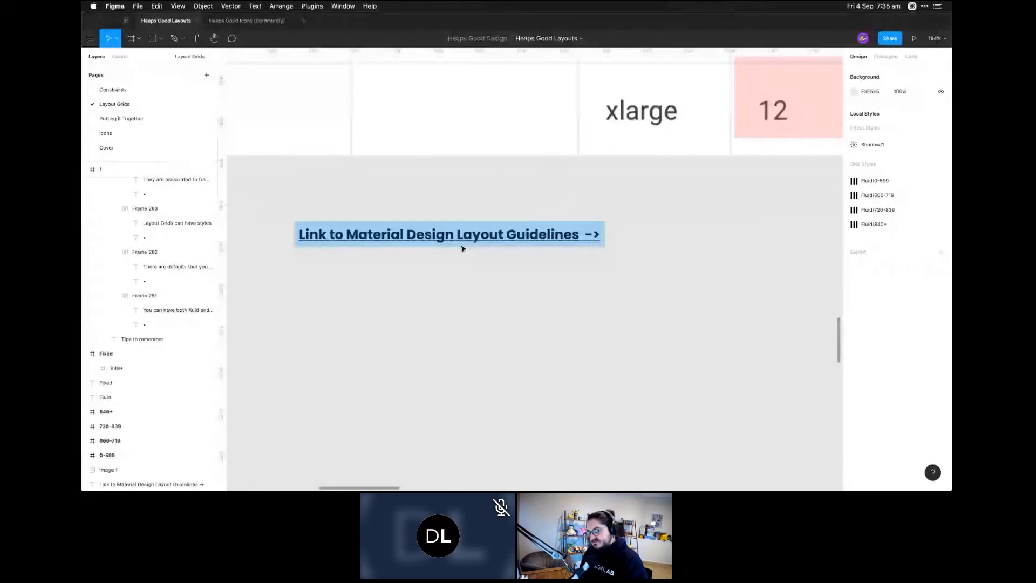
key("super+minus")
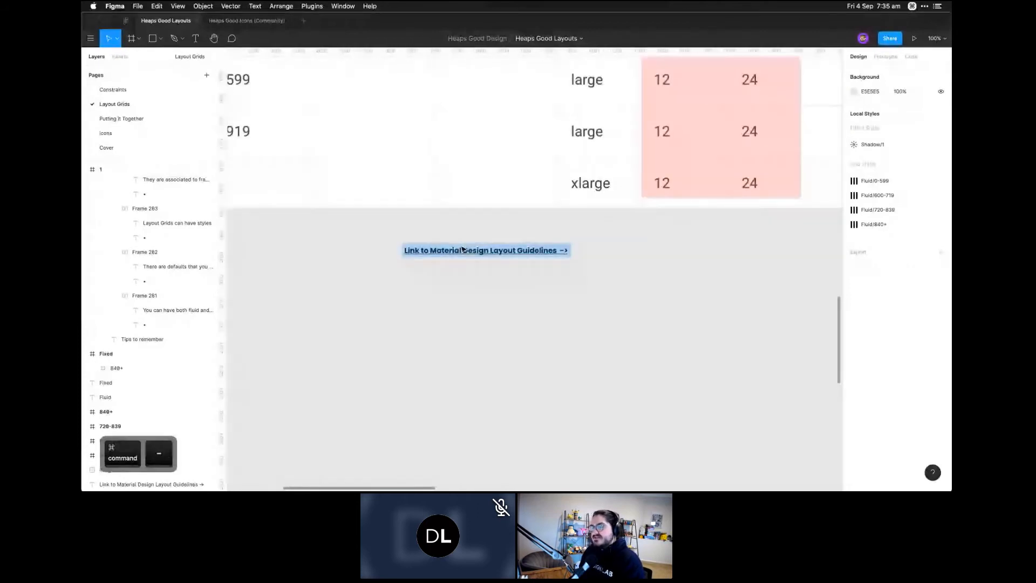
key("super+minus")
key("super+minus")
key("super+minus")
key("space")
left_click_drag(665, 203, 601, 296)
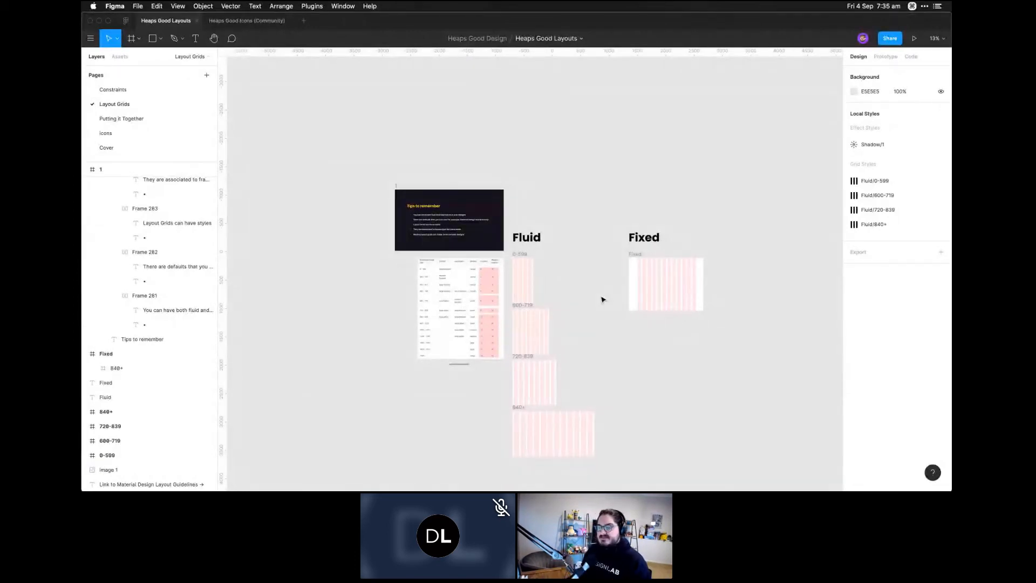
Switch to Chrome and set the Airbnb search location to Tokyo, Japan
key("super+Tab")
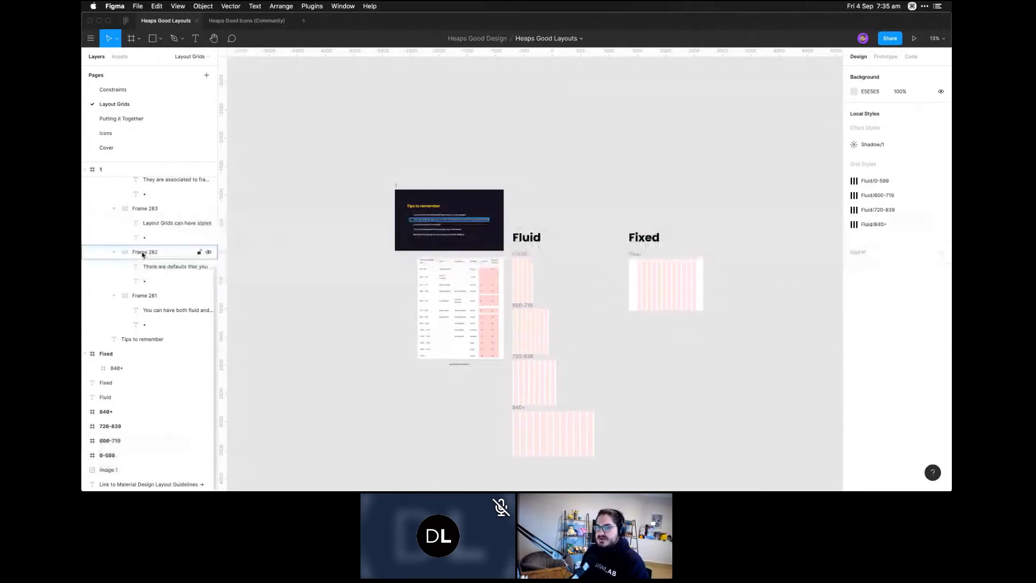
key("super+Tab")
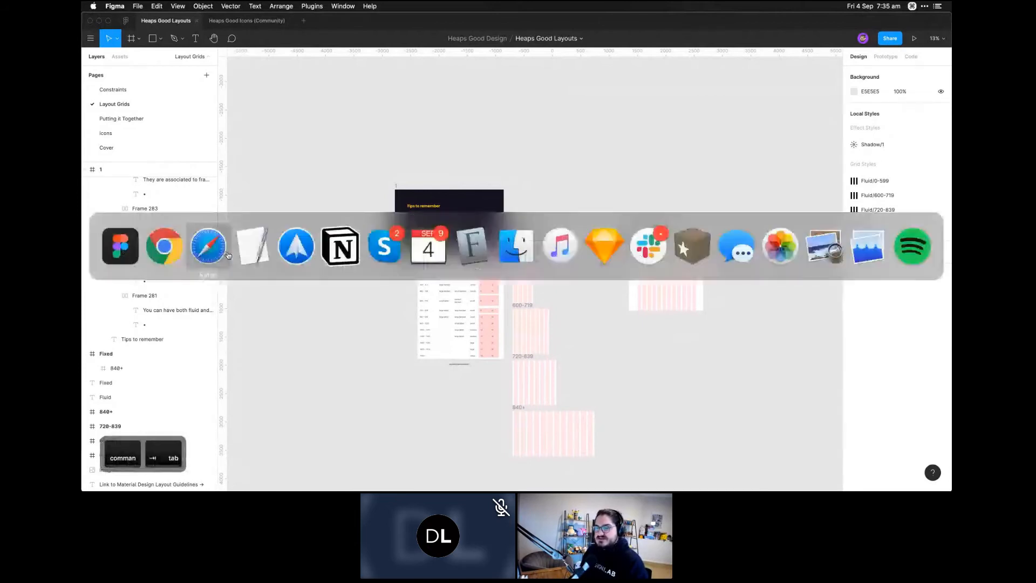
left_click(165, 255)
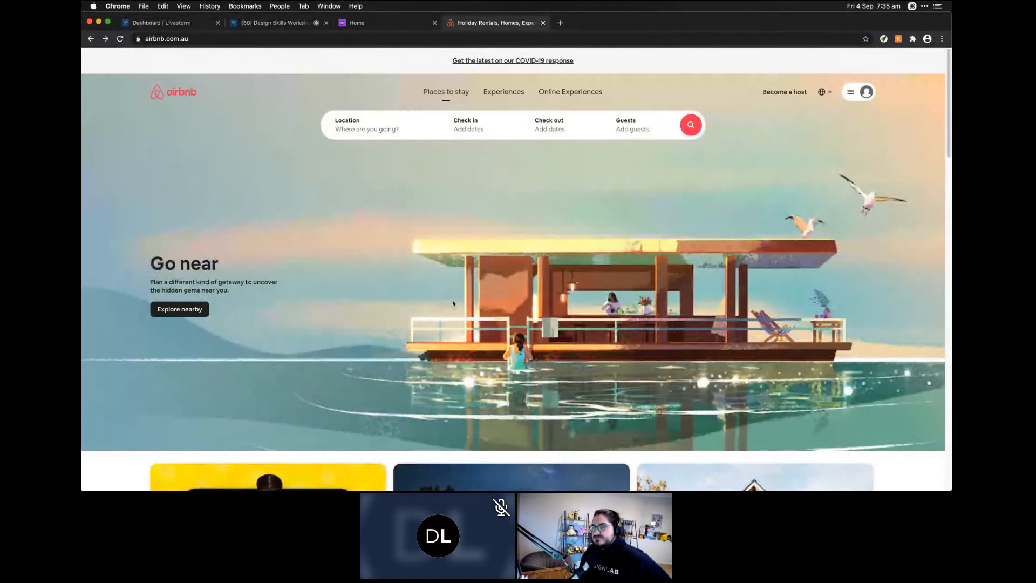
scroll(453, 303, "down", 3)
scroll(387, 328, "up", 3)
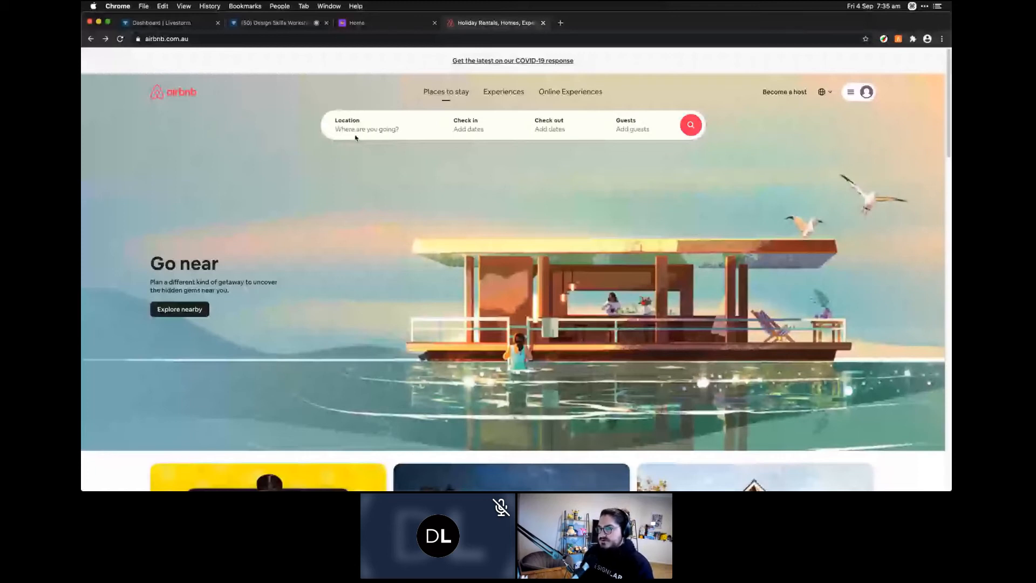
left_click(355, 137)
type("tokyo")
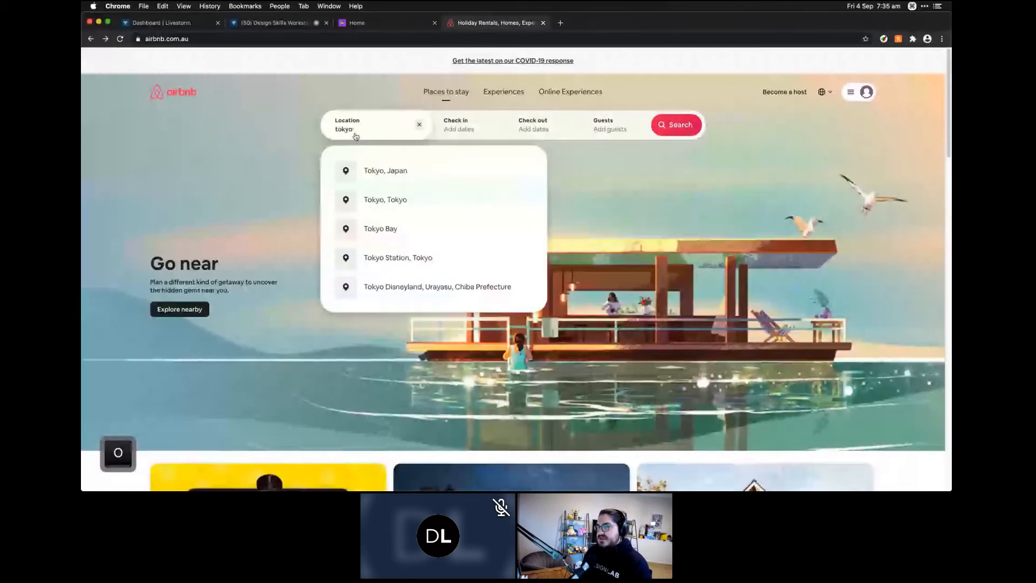
left_click(433, 172)
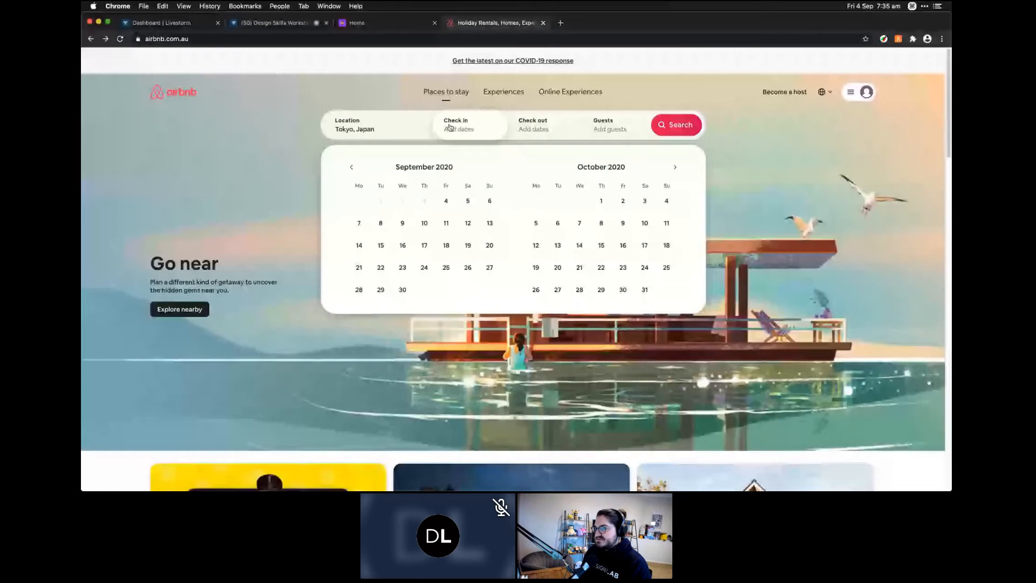
Set the stay to 1 Oct – 8 Oct for two adults and run the Airbnb search
left_click(601, 201)
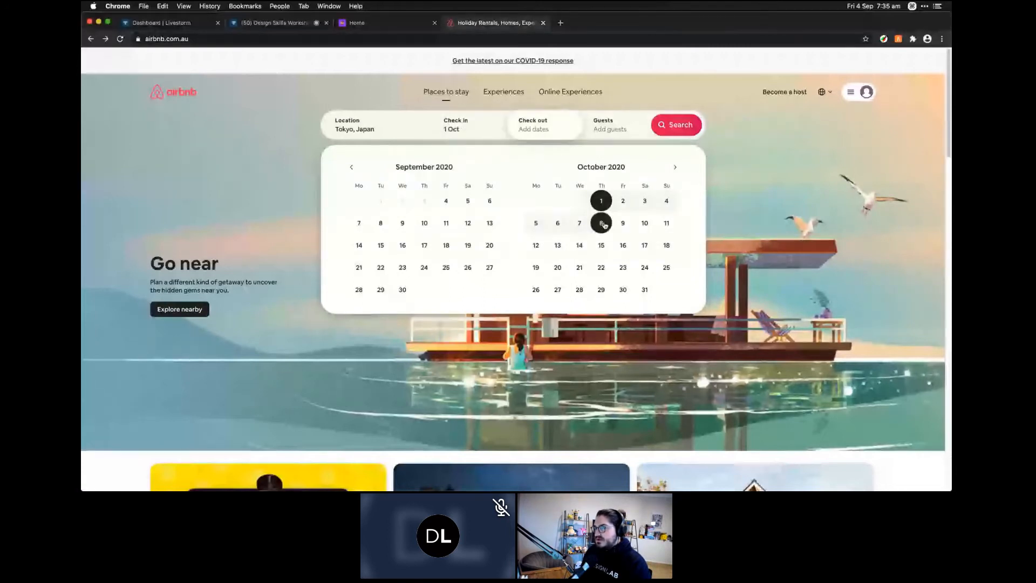
left_click(601, 223)
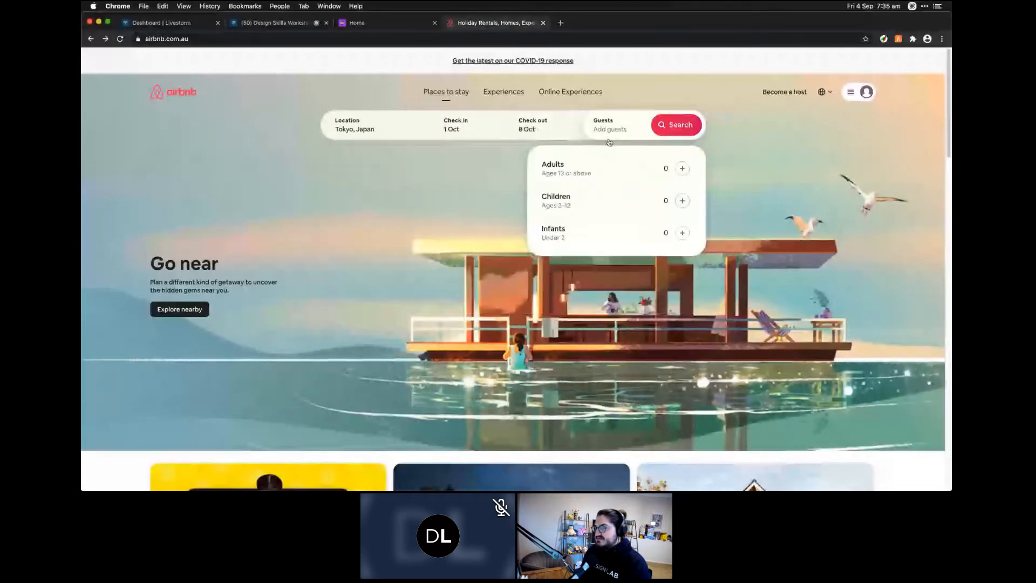
double_click(682, 168)
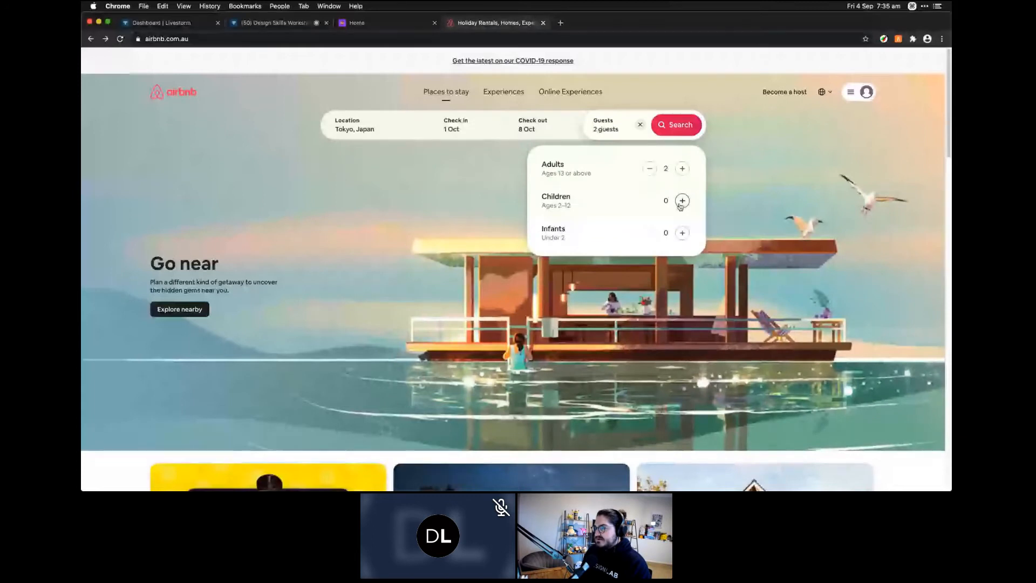
left_click(682, 201)
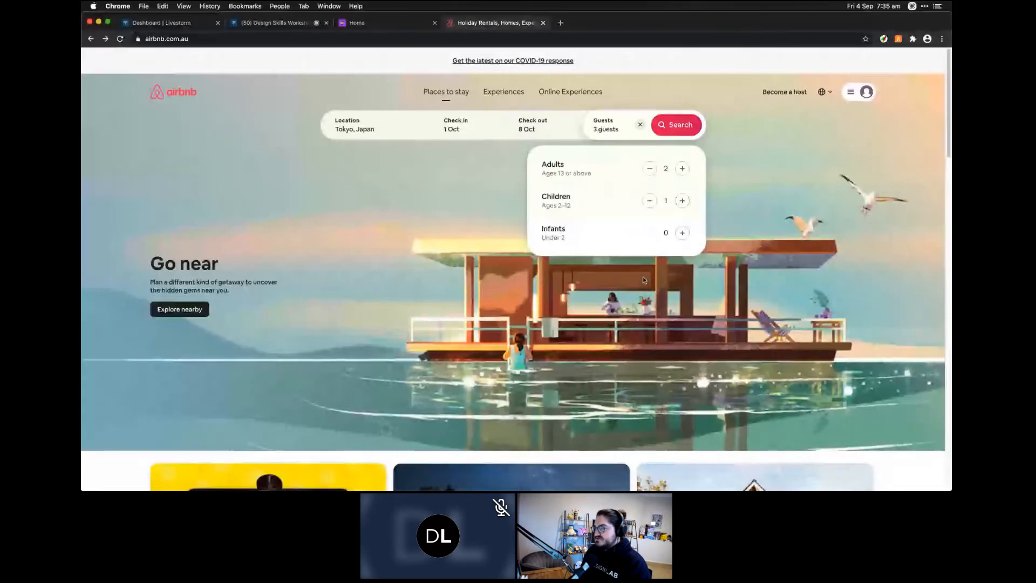
left_click(650, 201)
left_click(676, 124)
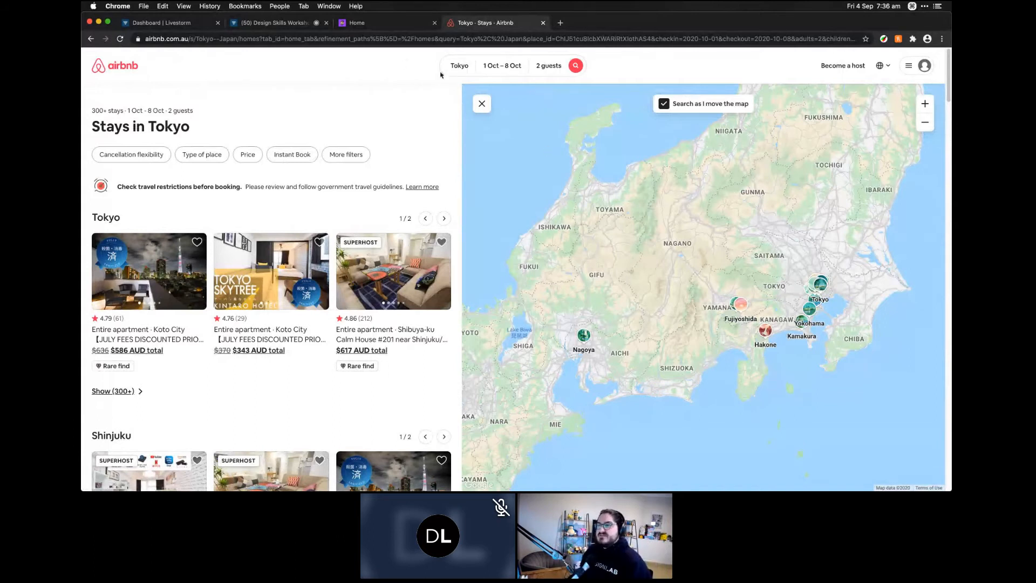
Open the Airbnb home page in a new browser tab and place that tab before the Tokyo stays tab
left_click(560, 23)
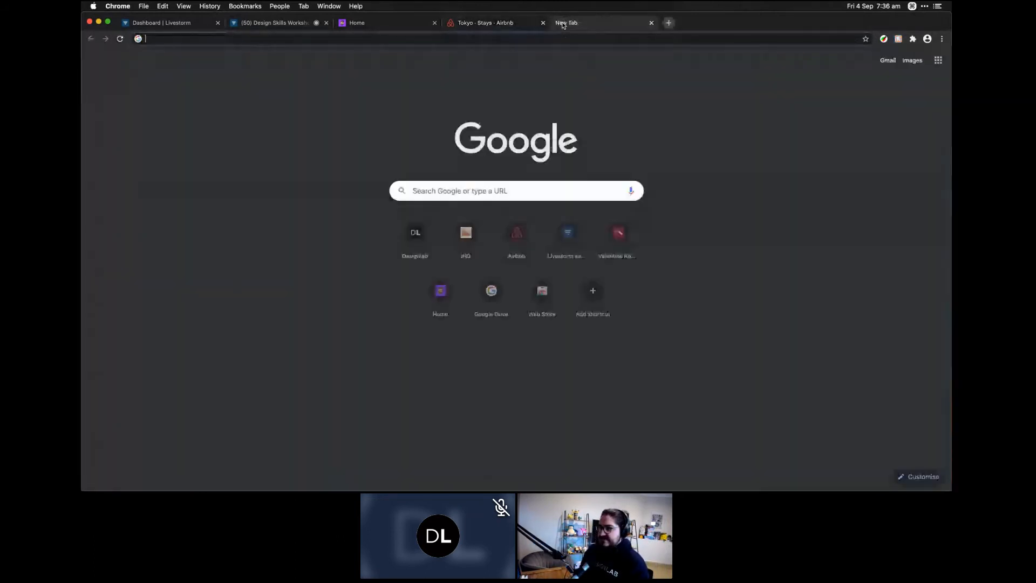
type("airb")
key("Return")
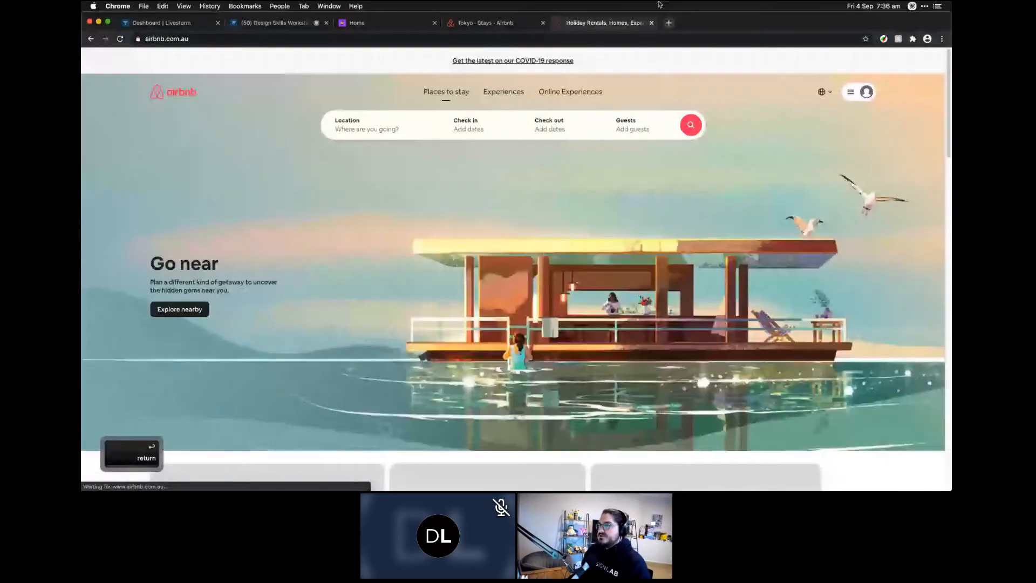
left_click_drag(610, 22, 502, 23)
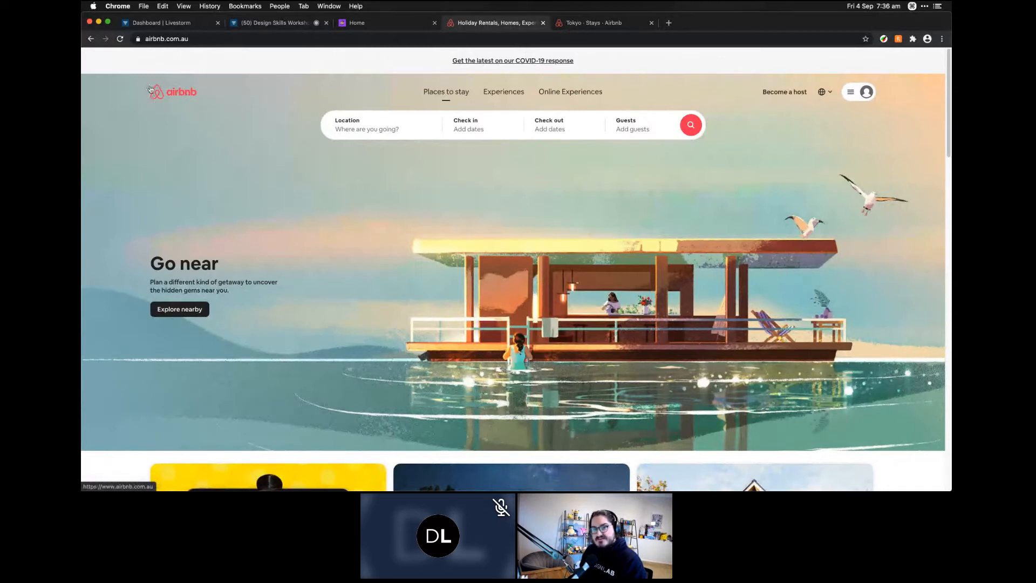
Show the Tokyo stays page and narrow and re-widen the browser window to examine how the listings and map respond
left_click(583, 26)
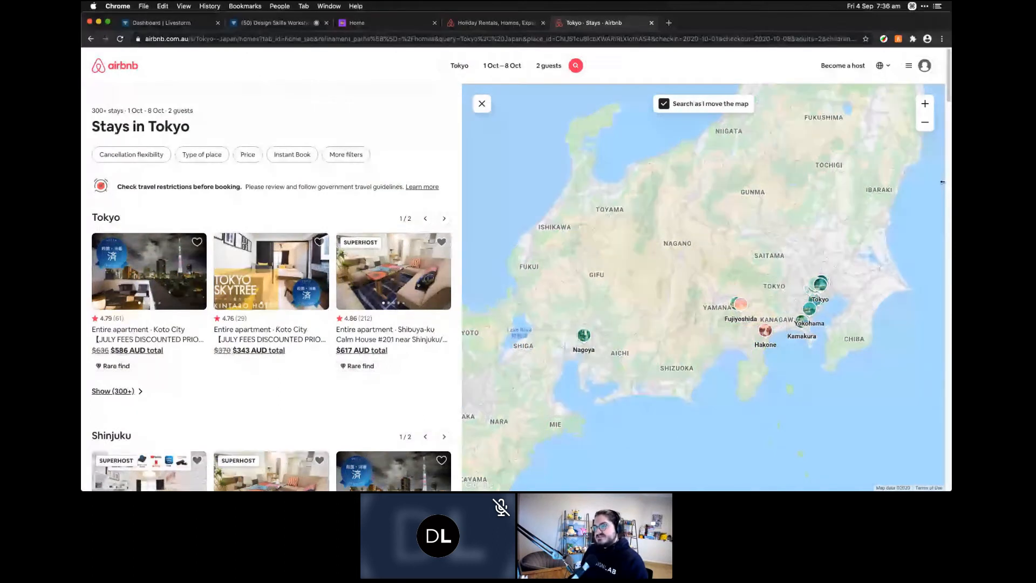
left_click_drag(942, 183, 716, 180)
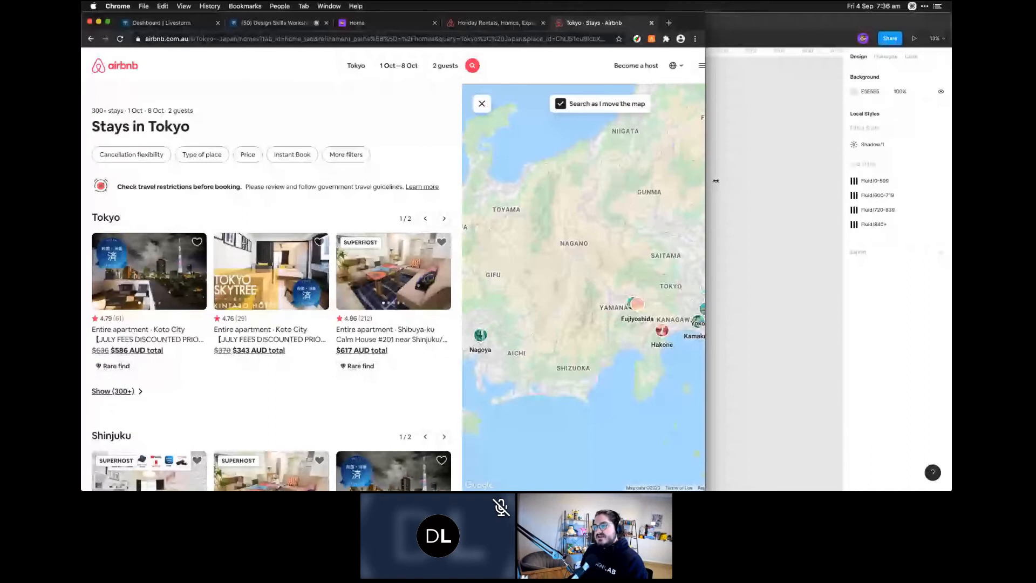
left_click_drag(716, 181, 951, 181)
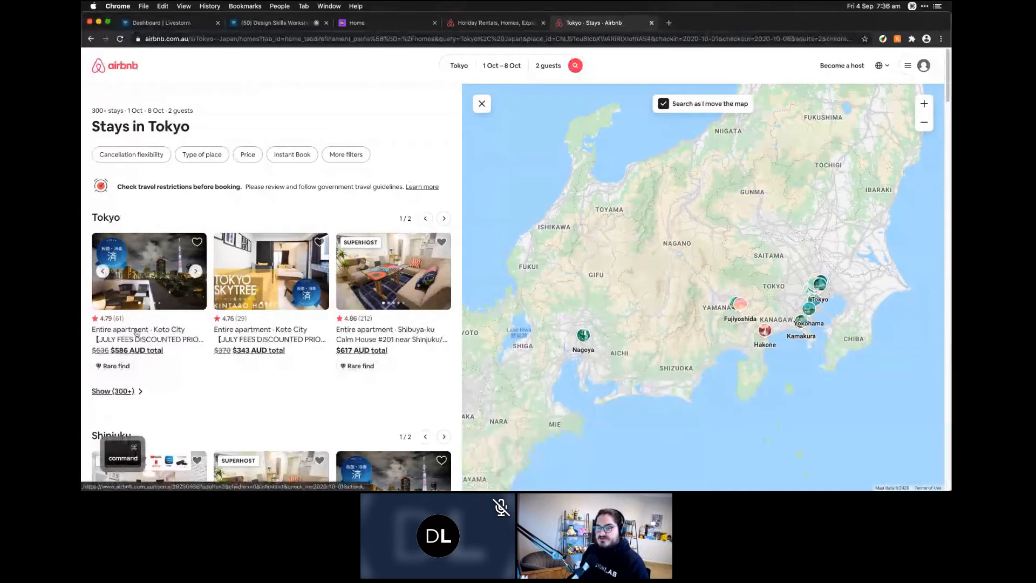
Check the Airbnb home page against the Tokyo stays page, and open the first Koto City apartment listing in a new tab
left_click(488, 23)
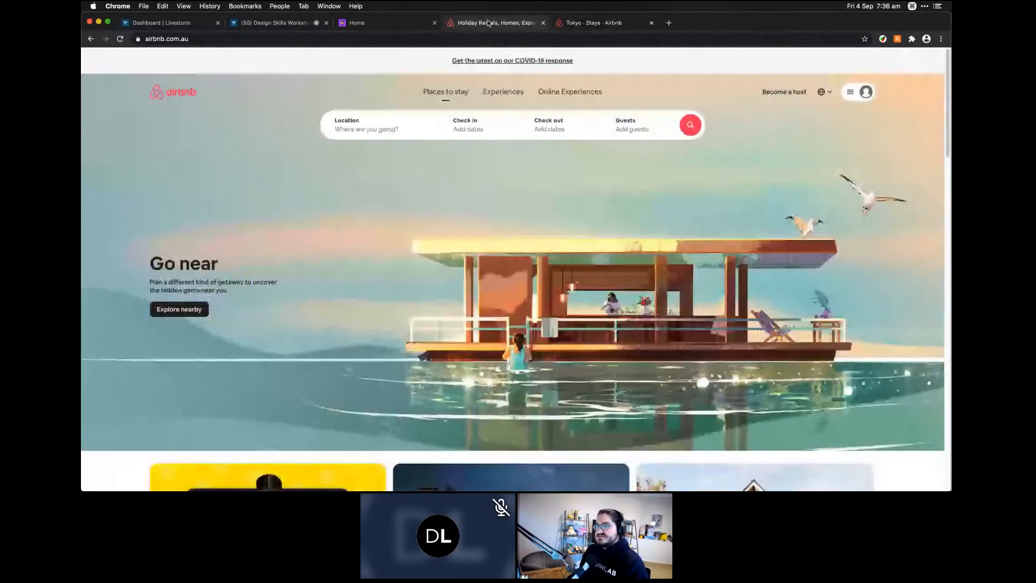
left_click(592, 23)
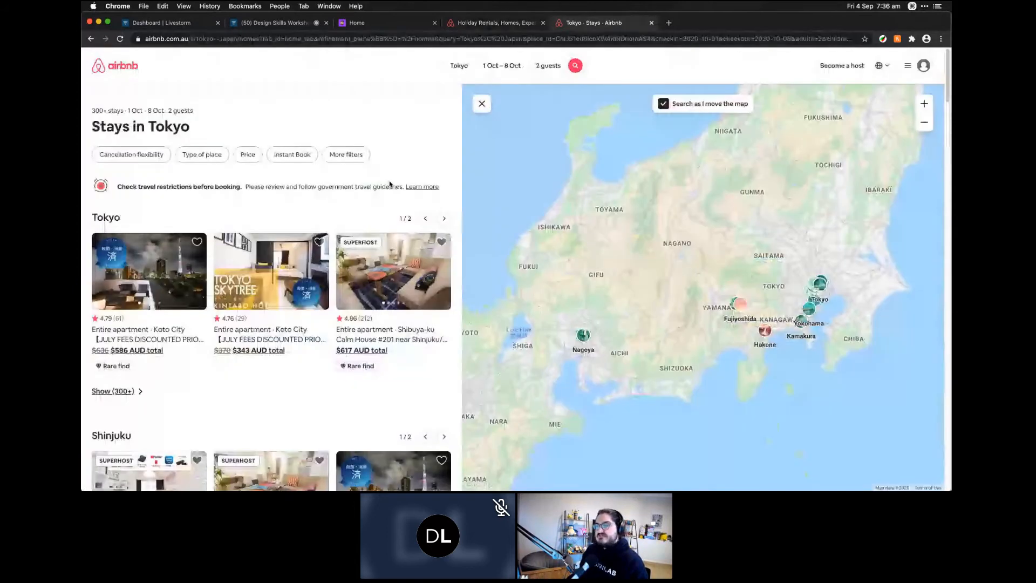
left_click(202, 326, "super")
left_click(684, 25)
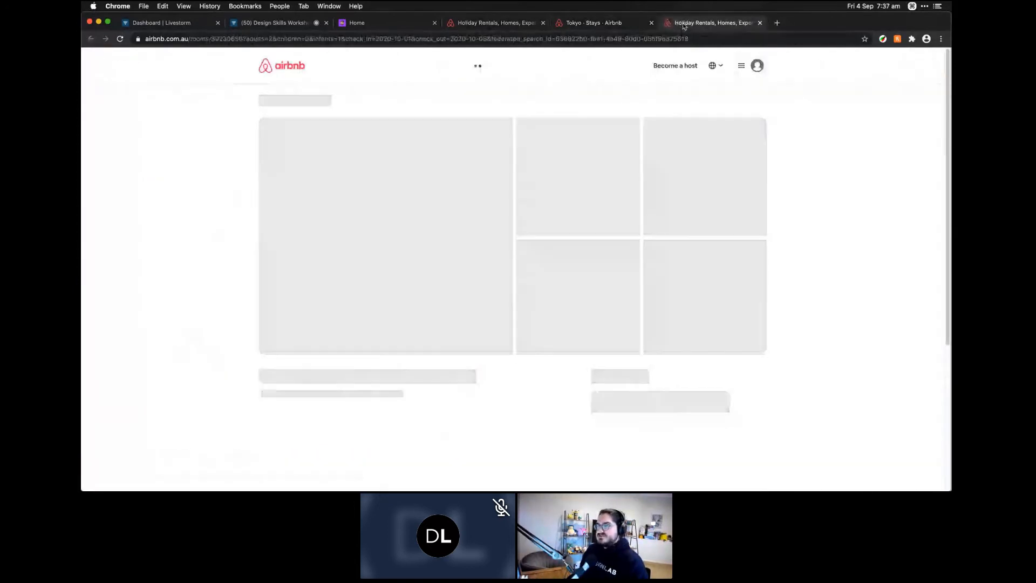
Compare the home and Tokyo stays pages with the Koto City listing, examining the listing's photos, description and booking card
left_click(535, 24)
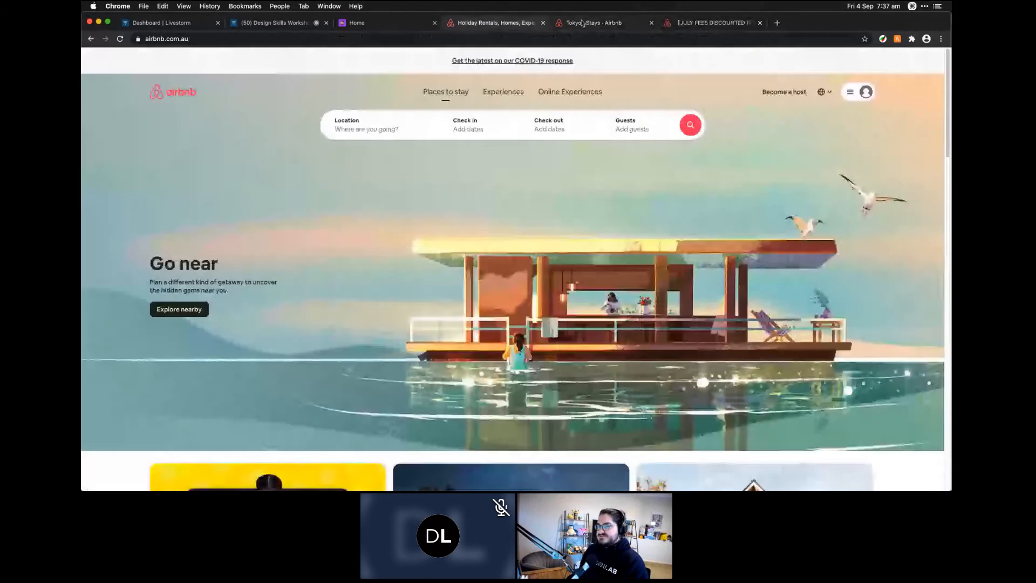
left_click(583, 24)
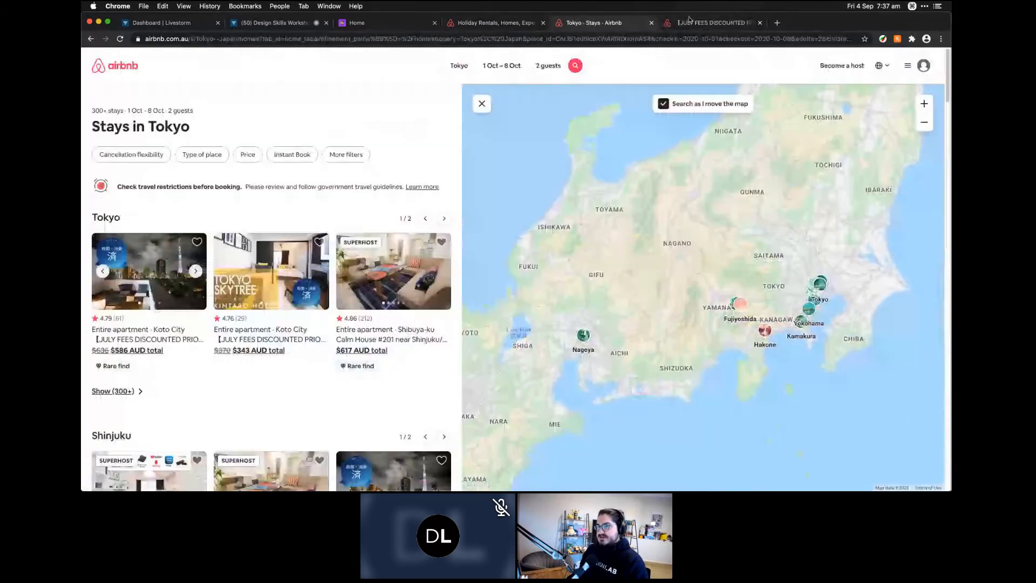
left_click(689, 22)
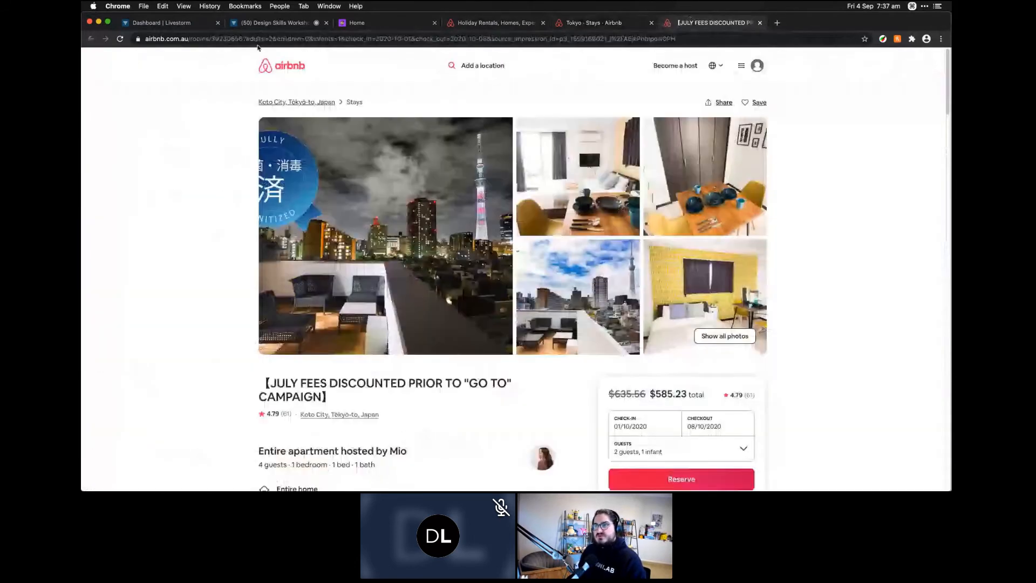
scroll(586, 186, "down", 1)
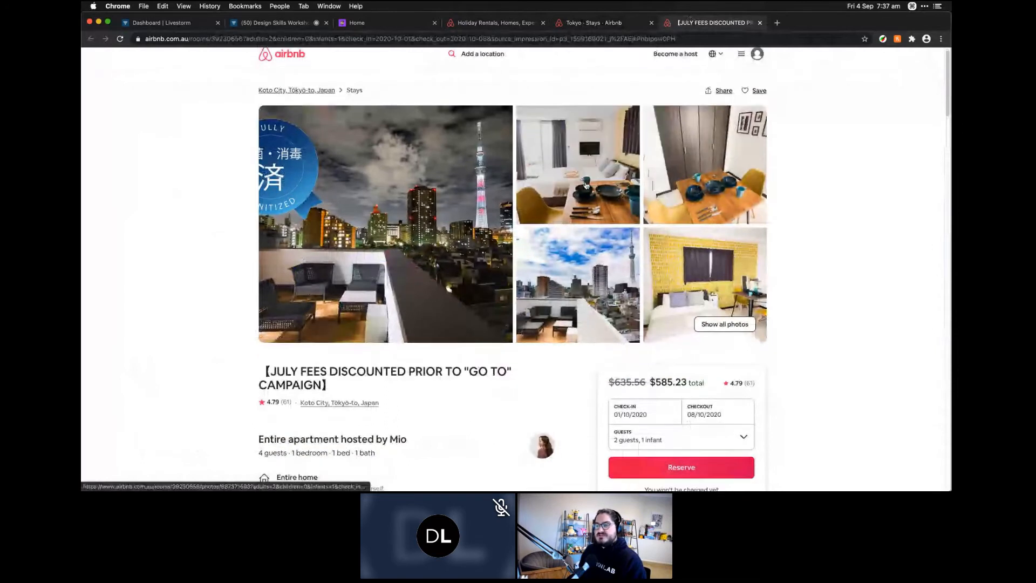
scroll(586, 186, "down", 4)
scroll(587, 185, "down", 1)
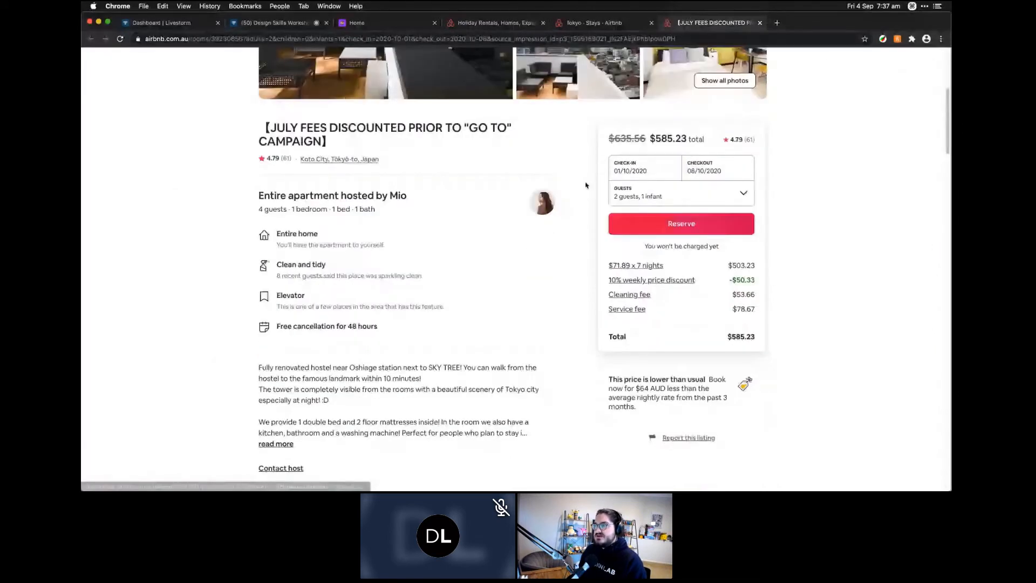
scroll(585, 185, "up", 5)
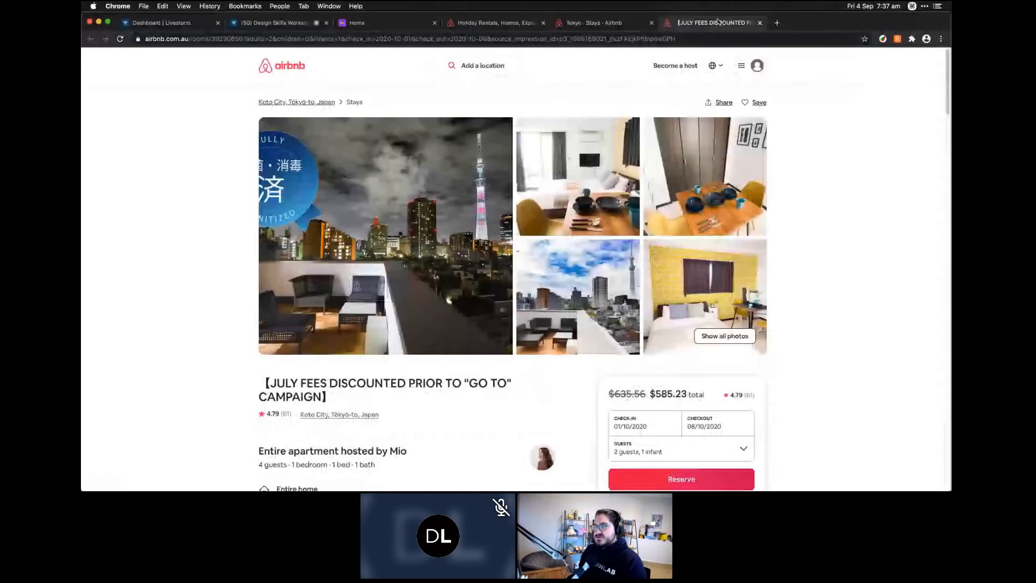
Alternate between the home, Koto City listing and Tokyo stays pages to compare their side margins and header alignment
left_click(491, 22)
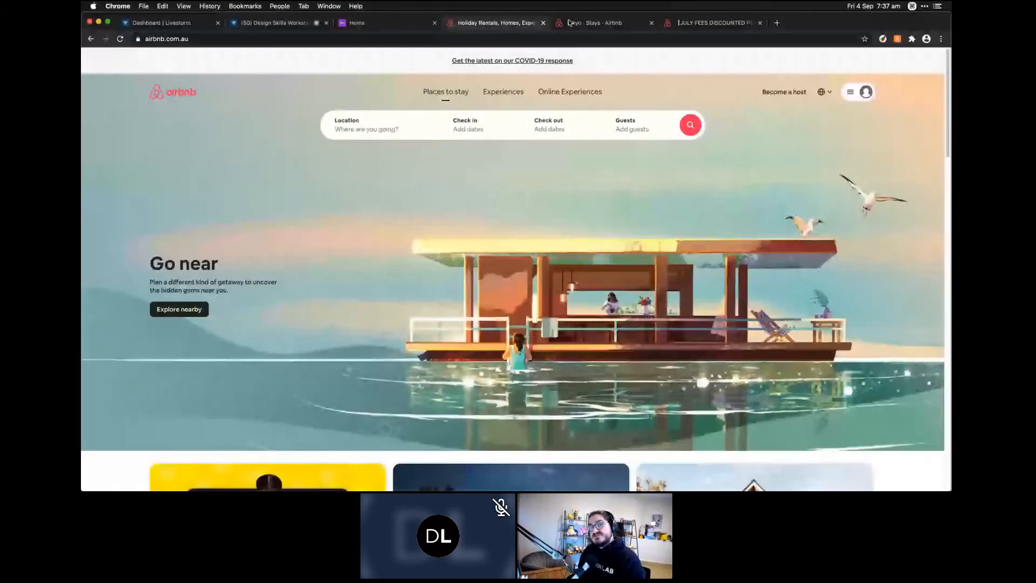
left_click(712, 22)
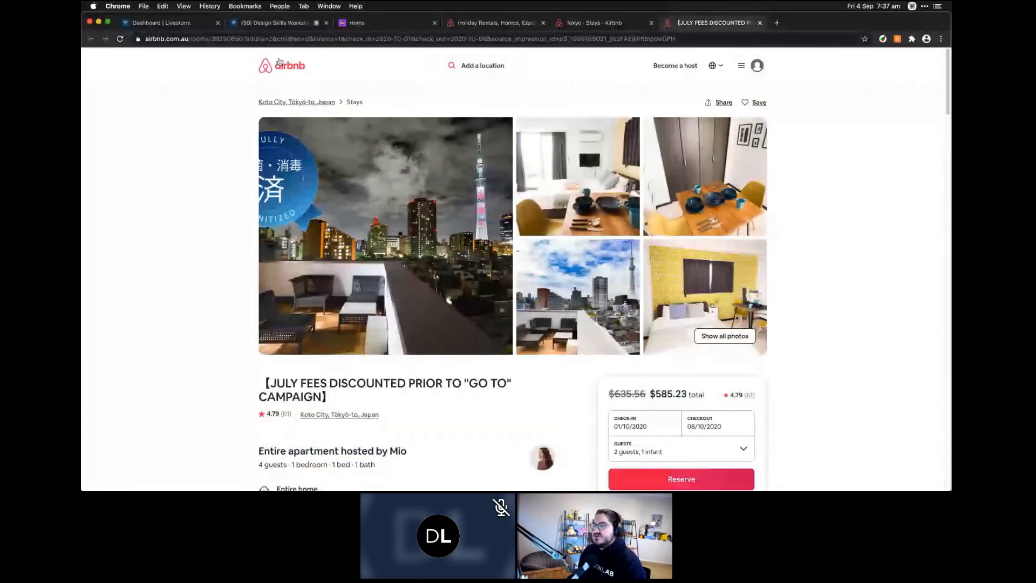
left_click(600, 23)
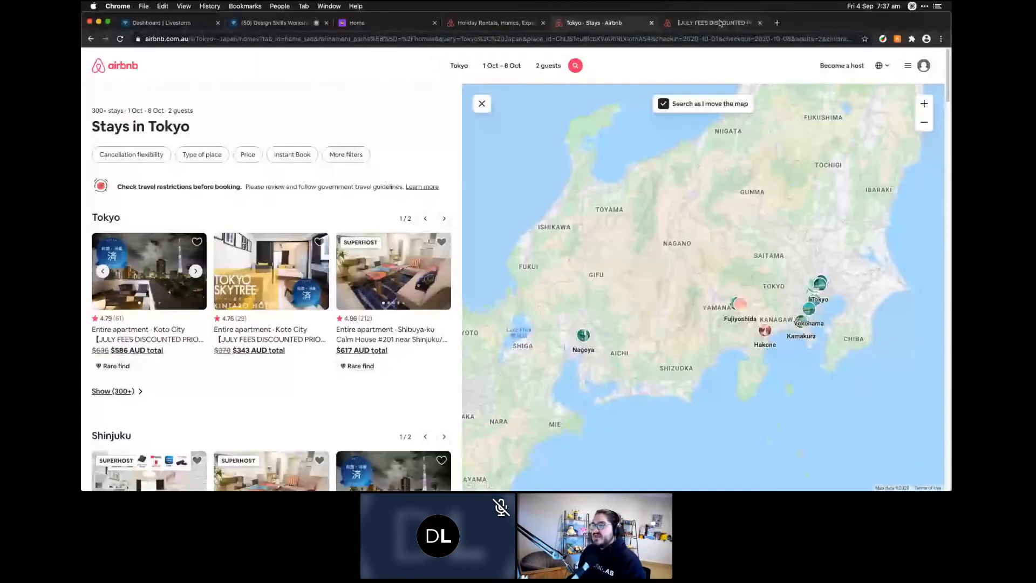
left_click(718, 23)
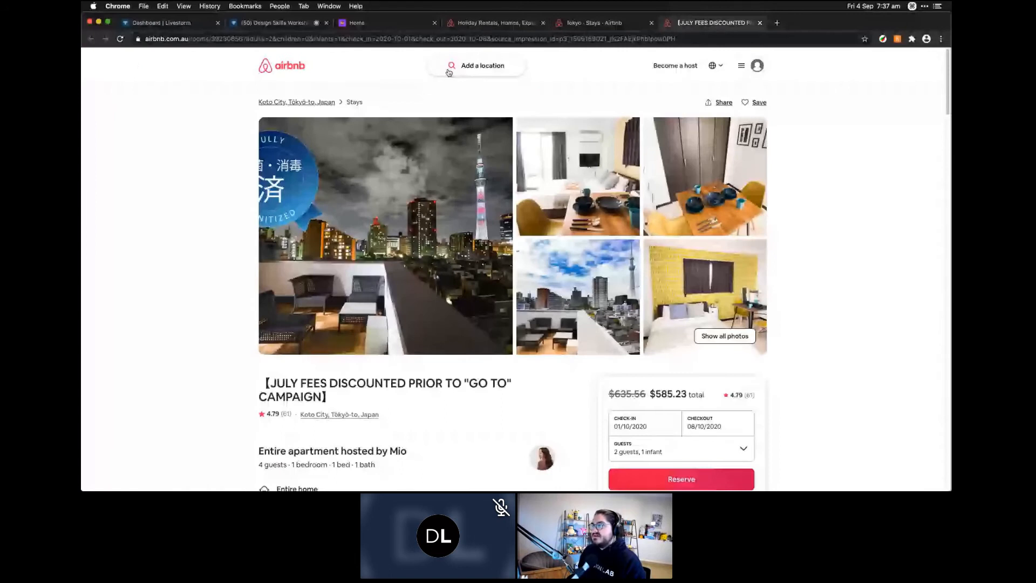
left_click(609, 23)
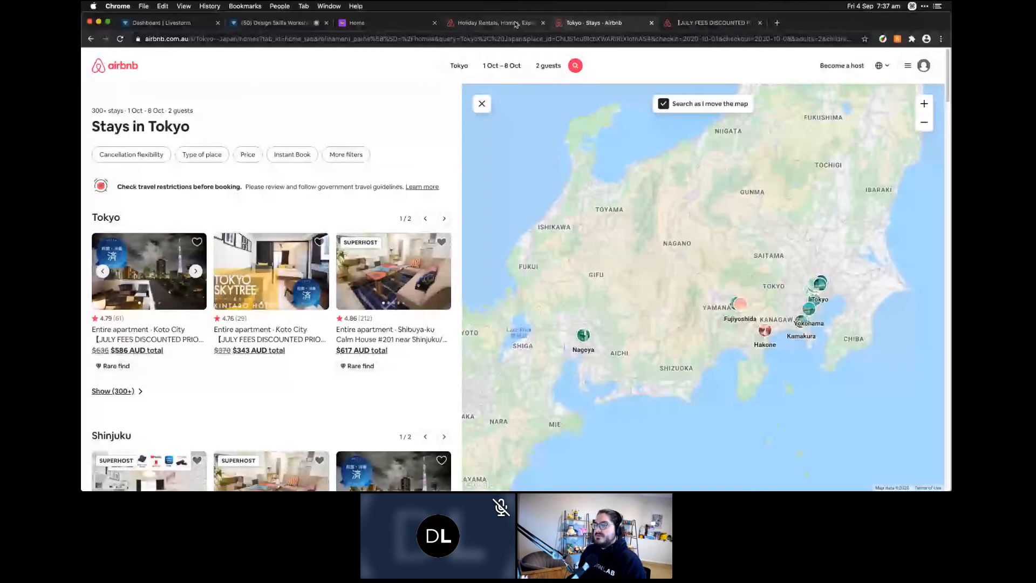
key("ctrl+Tab")
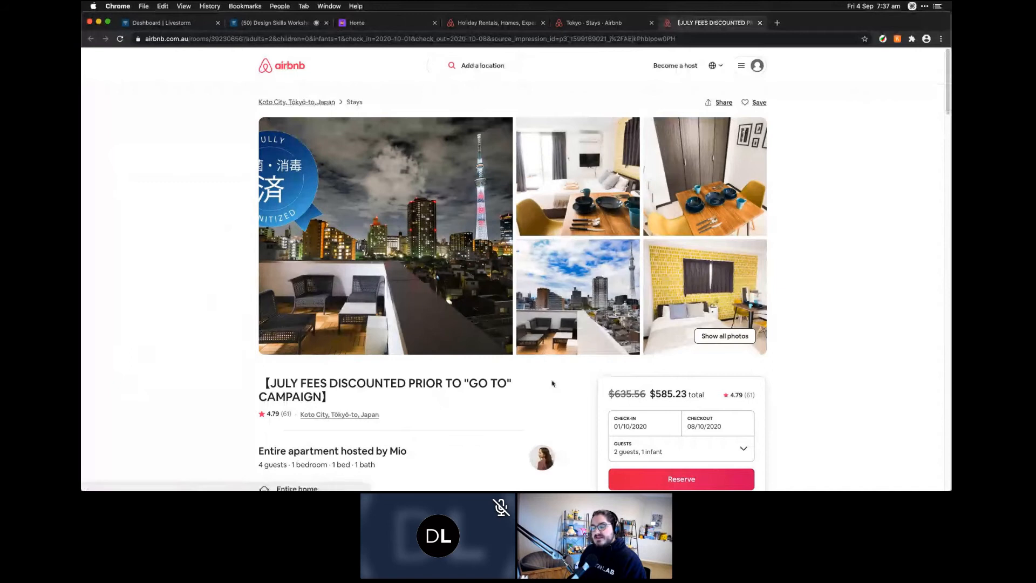
Examine how the Koto City listing arranges its description, sleeping arrangements and amenities beside the booking card
scroll(552, 383, "down", 3)
scroll(552, 383, "down", 2)
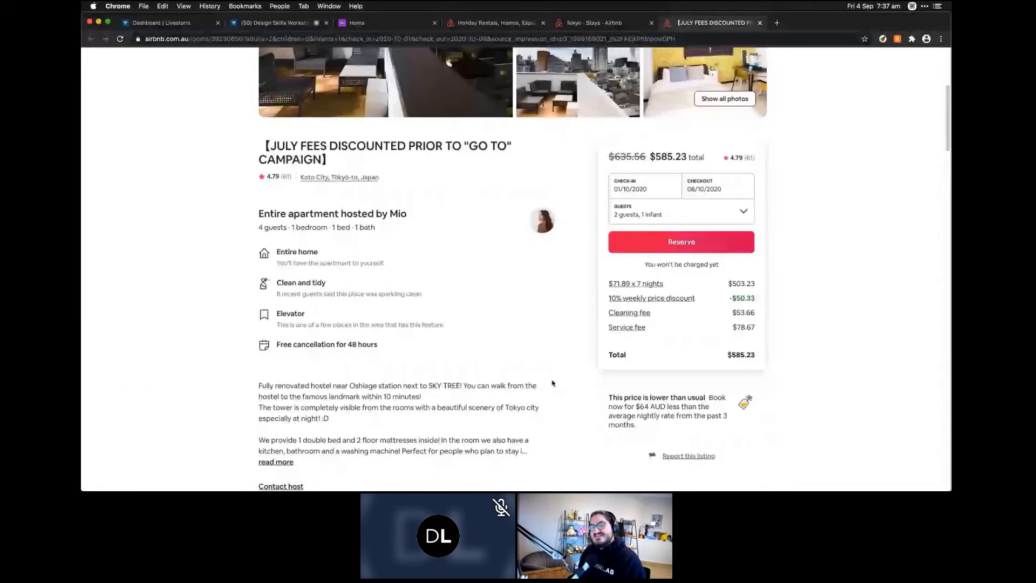
scroll(552, 383, "down", 3)
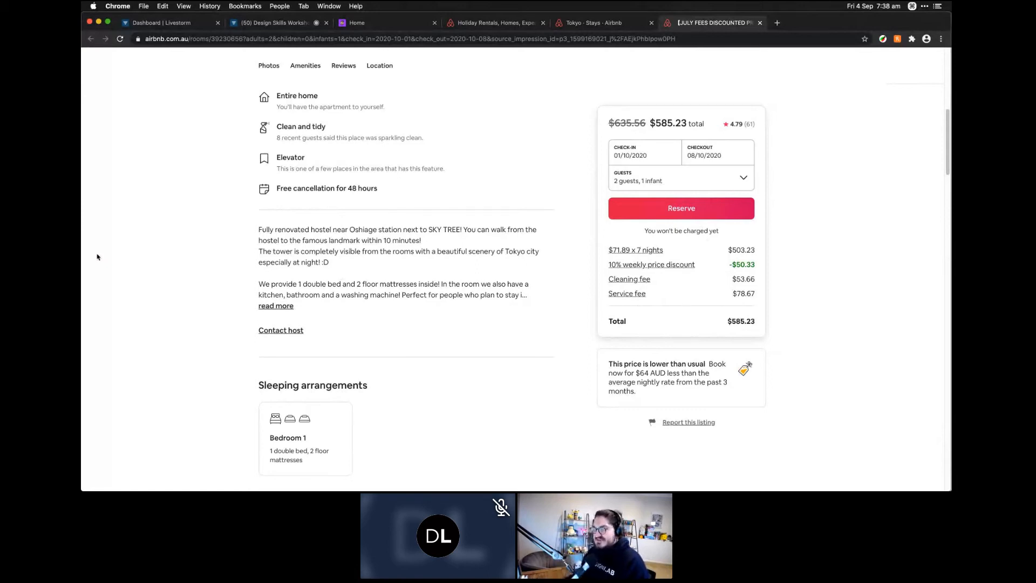
scroll(115, 291, "down", 5)
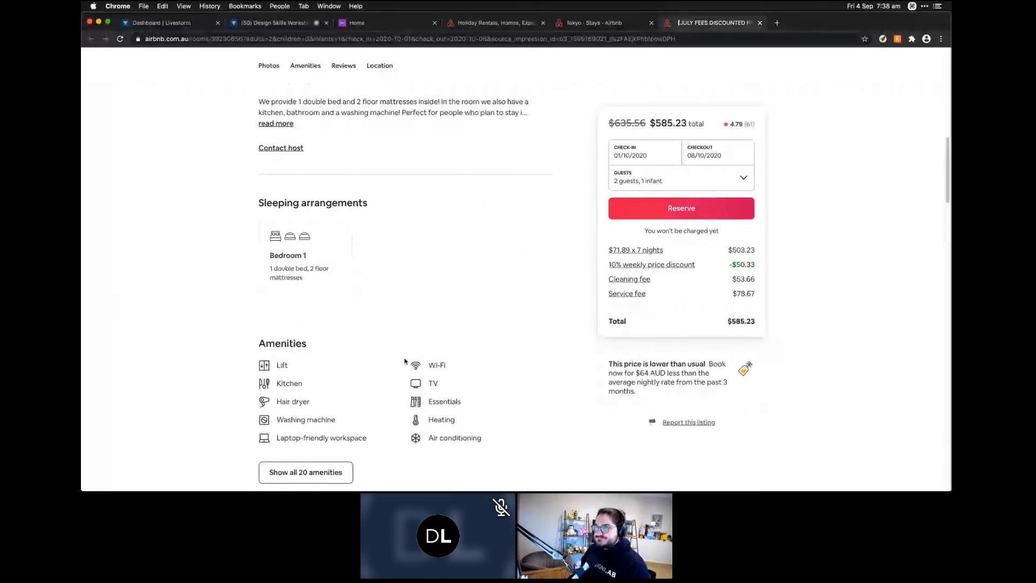
Switch to Figma and frame the "Tips to remember" slide on the Layout Grids page
mouse_move(465, 489)
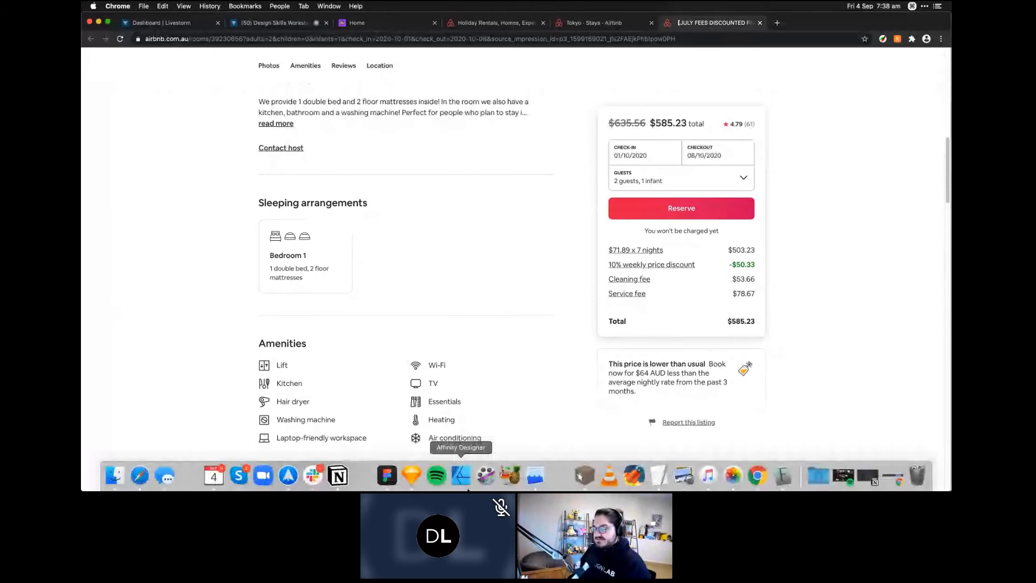
left_click(379, 484)
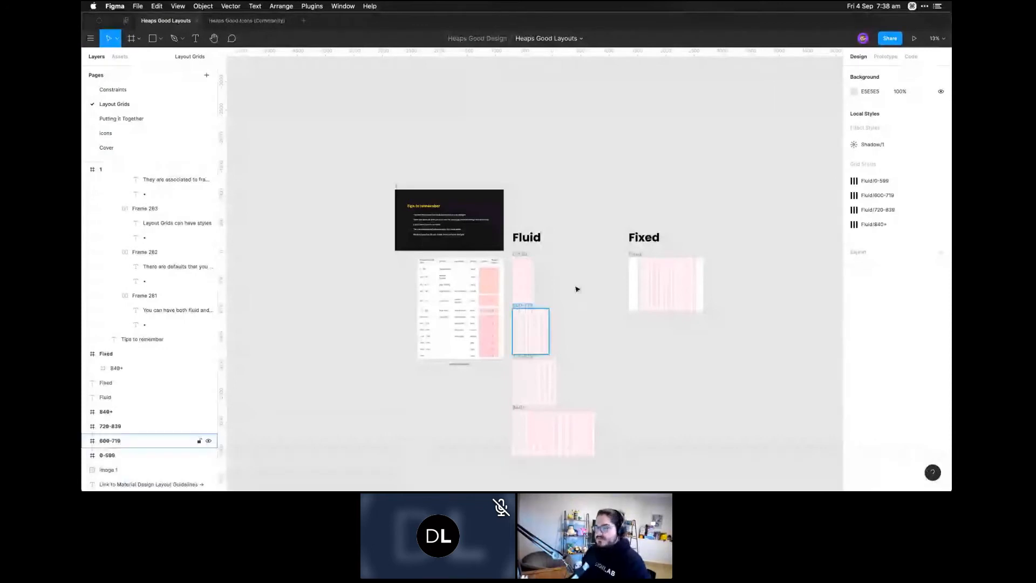
key("z")
left_click_drag(492, 217, 591, 276)
key("space")
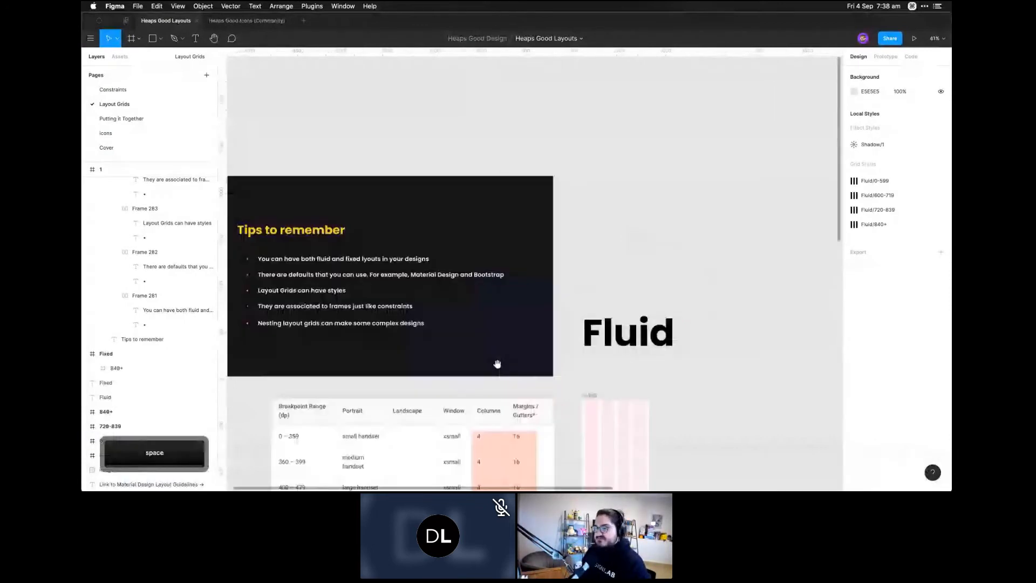
left_click_drag(497, 364, 614, 357)
key("z")
left_click_drag(261, 135, 728, 380)
left_click(416, 219)
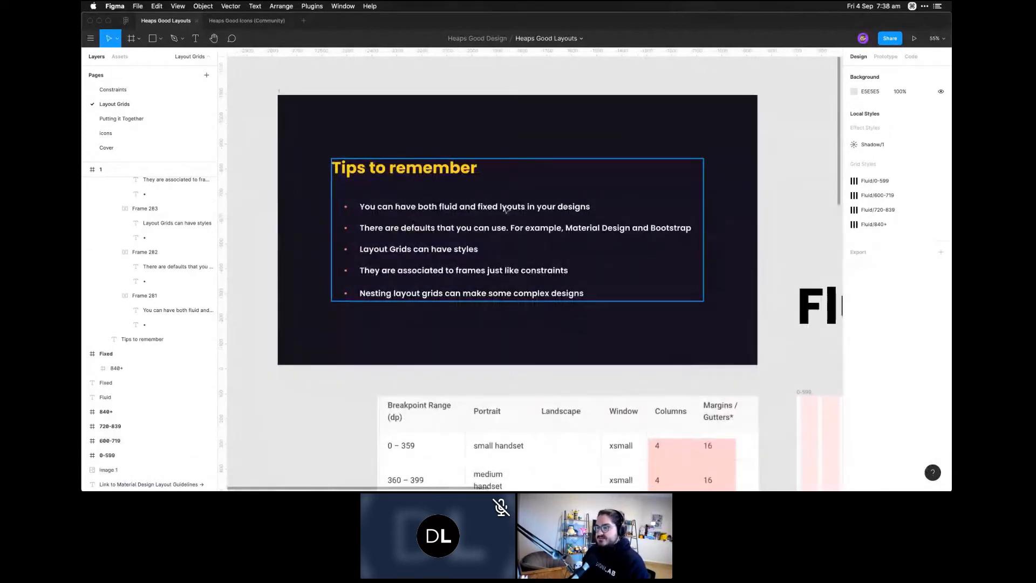
Correct the misspelled word in the first tip so it reads "You can have both fluid and fixed layouts in your designs"
double_click(506, 211)
double_click(506, 211)
double_click(504, 210)
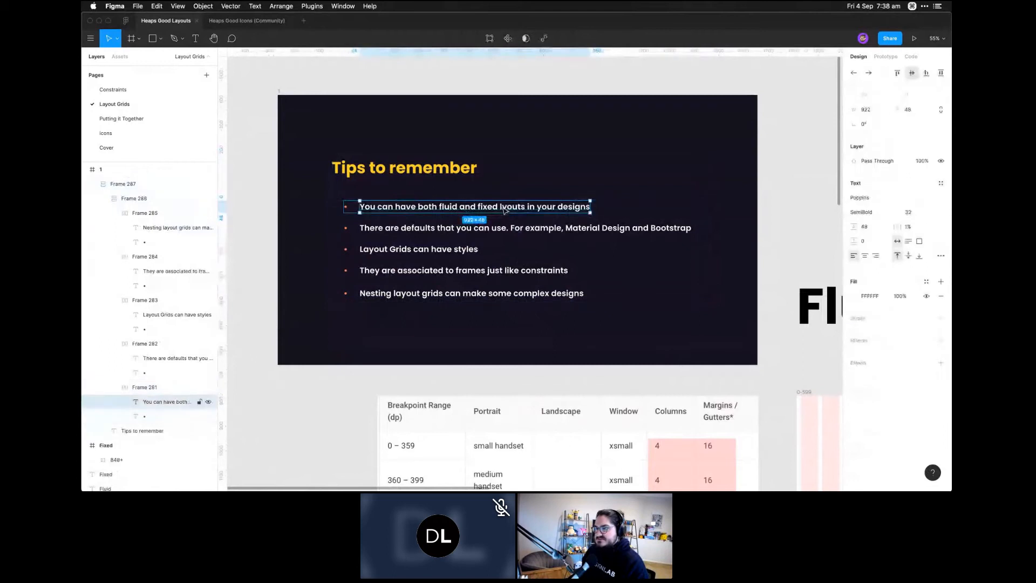
double_click(505, 211)
left_click(502, 210)
type("a")
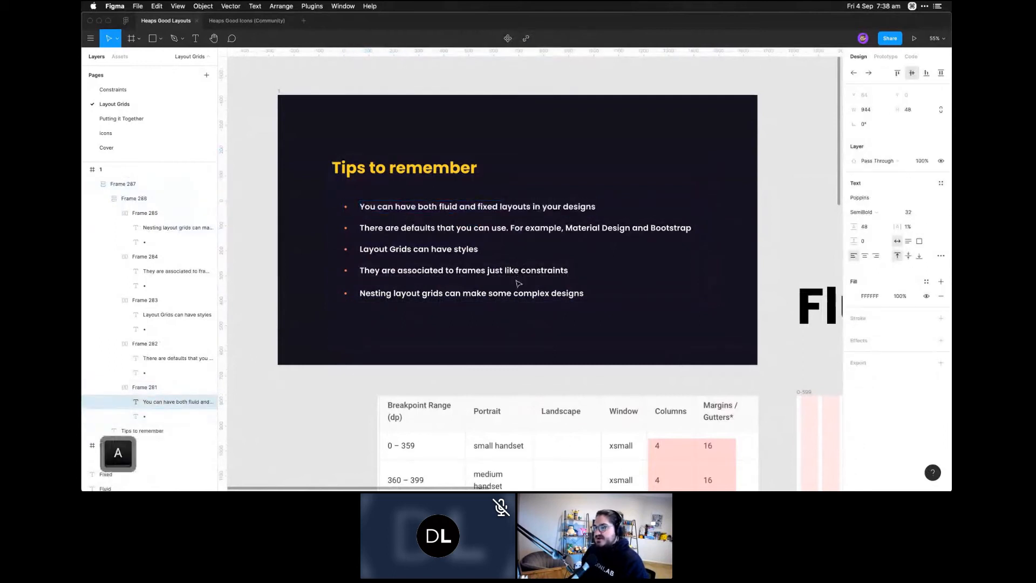
left_click(419, 212)
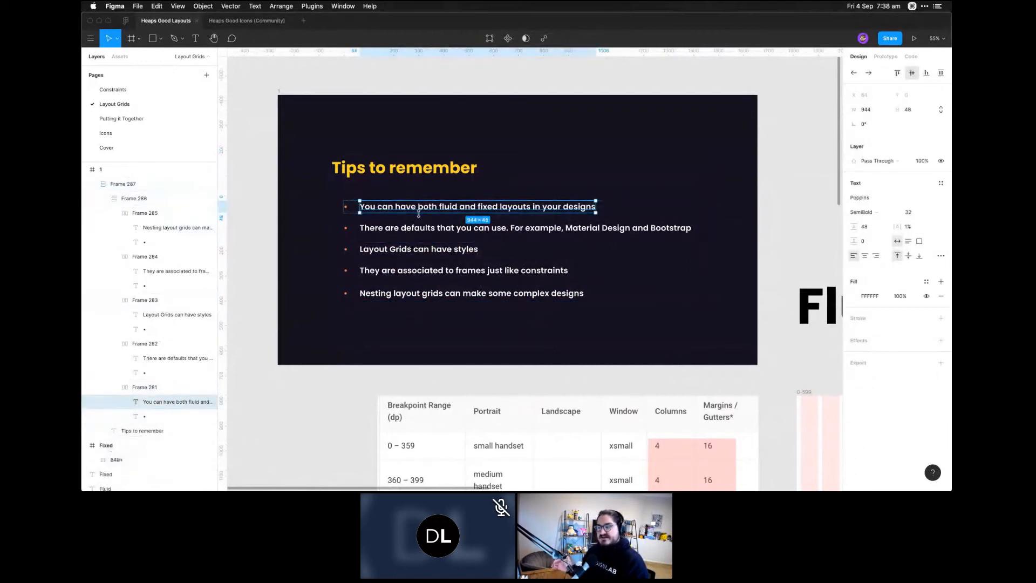
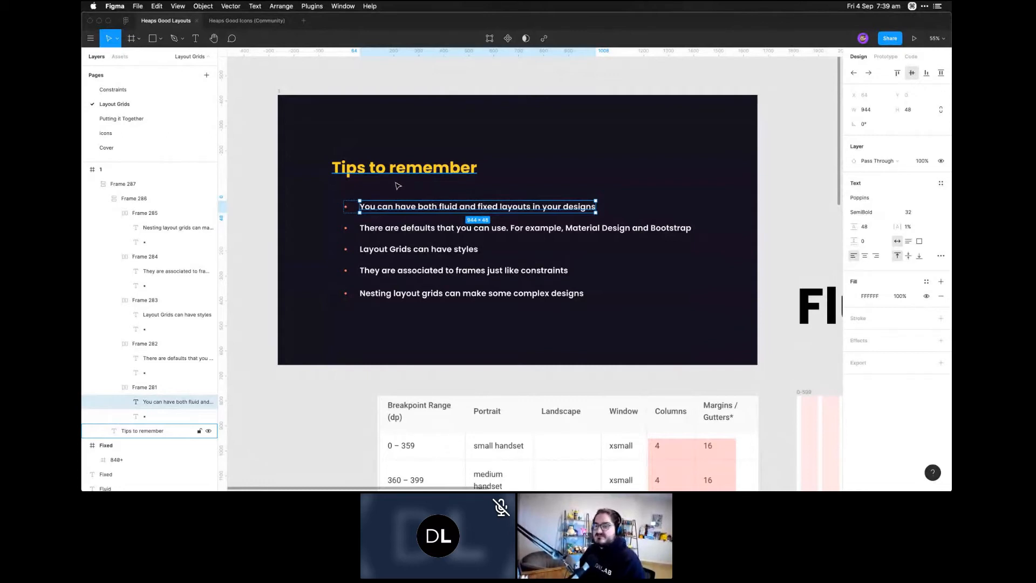
Switch back to Chrome and examine the Koto City listing's centred layout from the photo gallery down to the availability calendar
key("super+Tab")
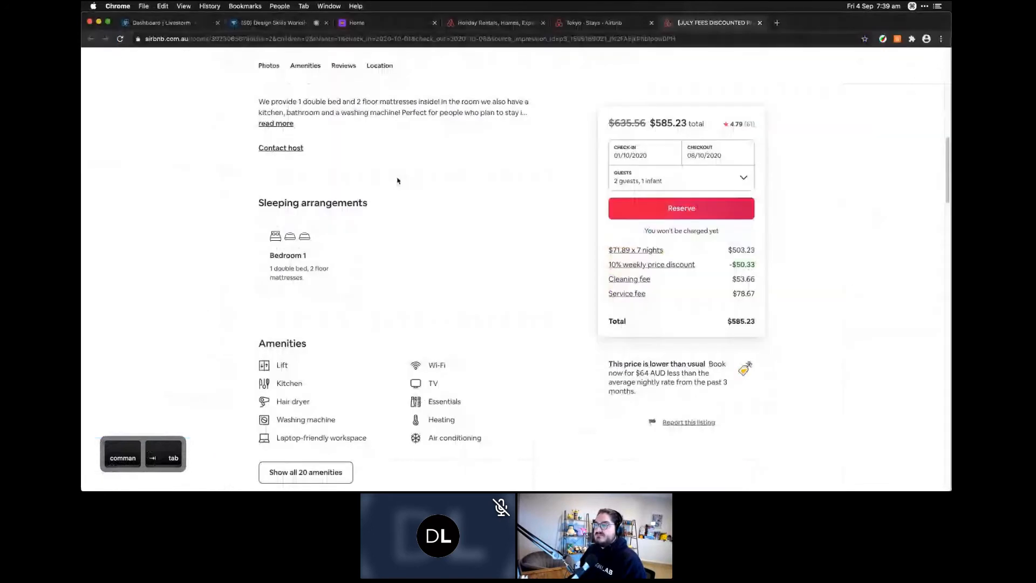
scroll(462, 278, "up", 3)
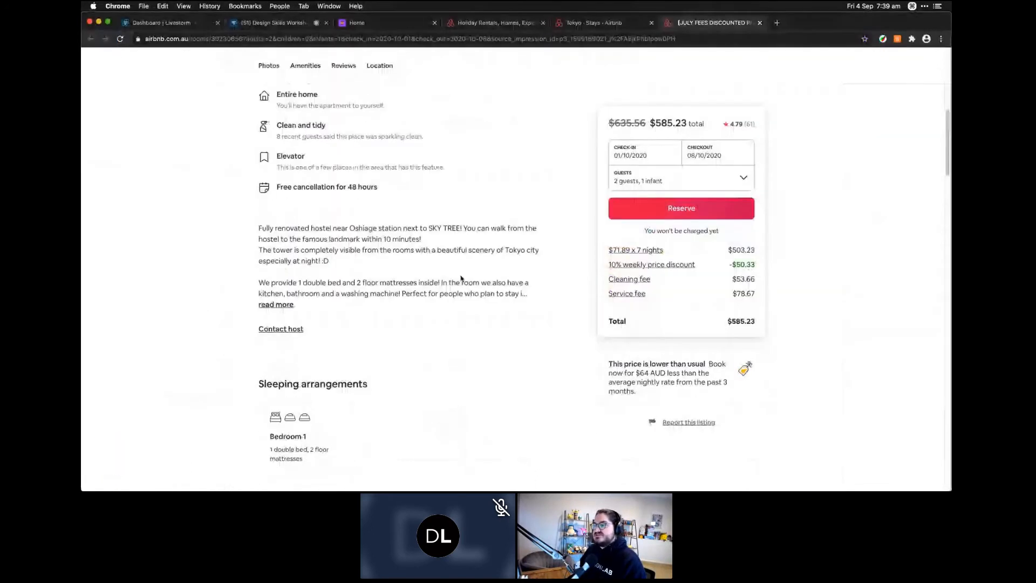
scroll(461, 278, "up", 5)
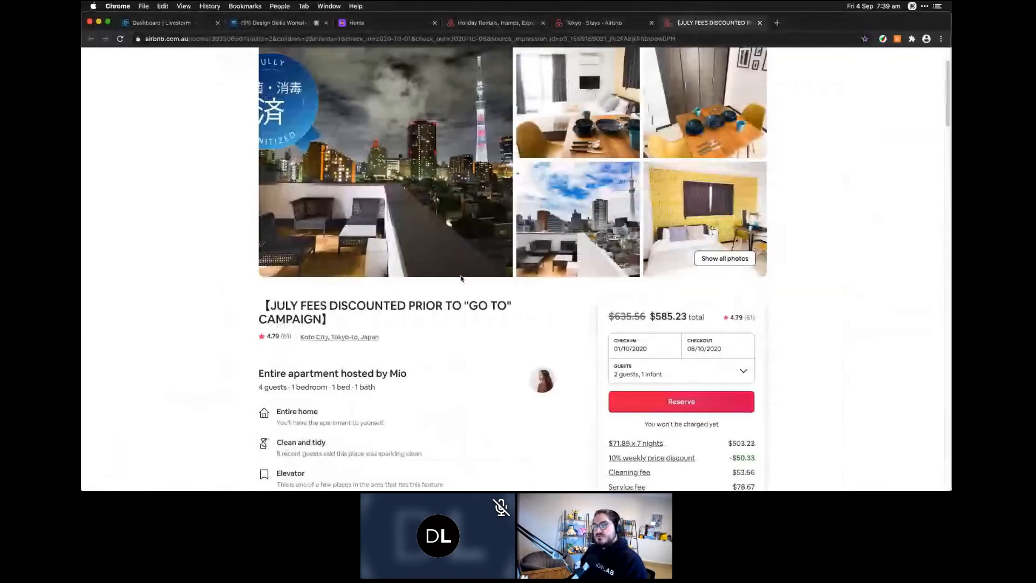
scroll(461, 277, "up", 2)
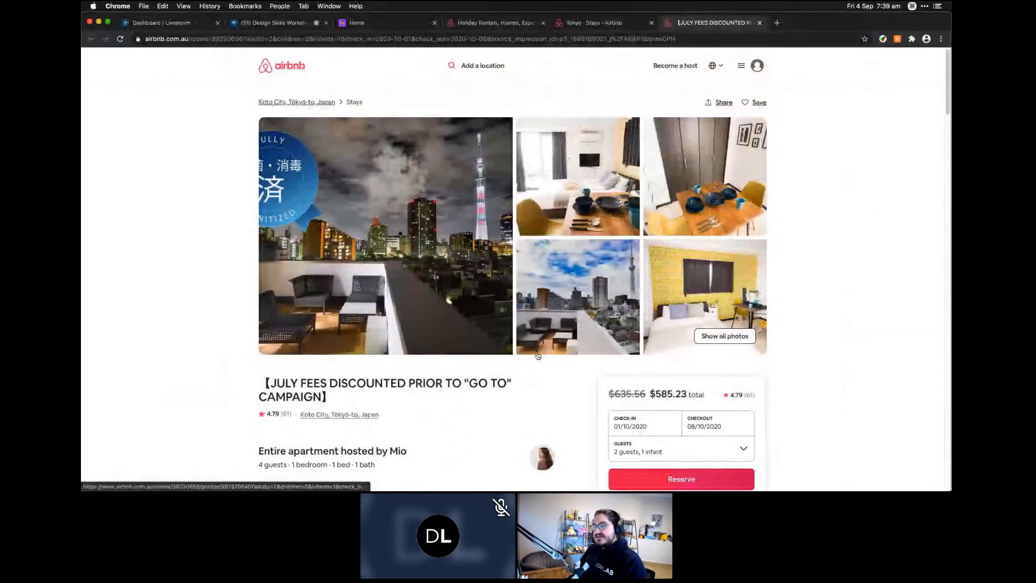
scroll(538, 356, "down", 2)
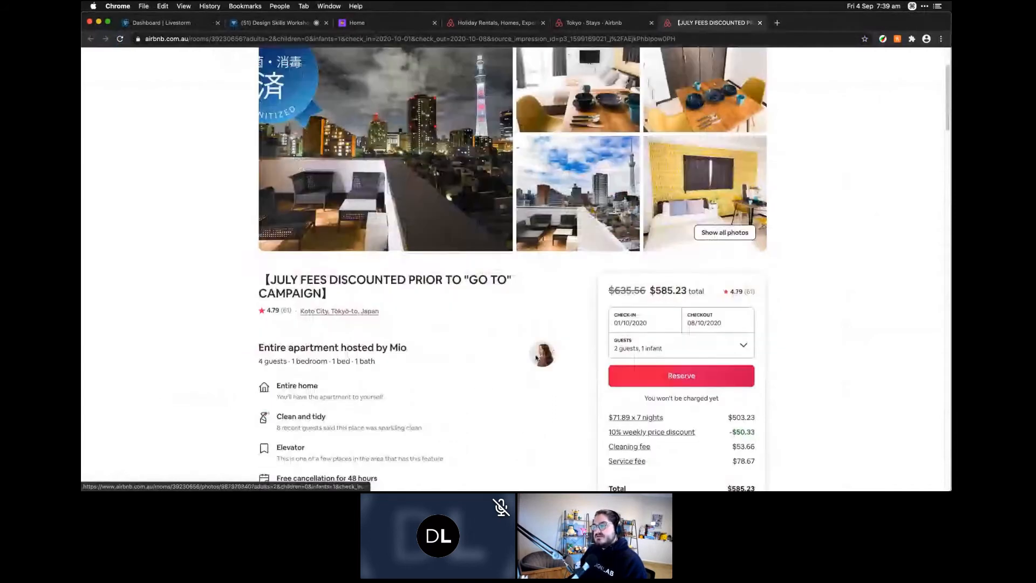
scroll(536, 357, "down", 5)
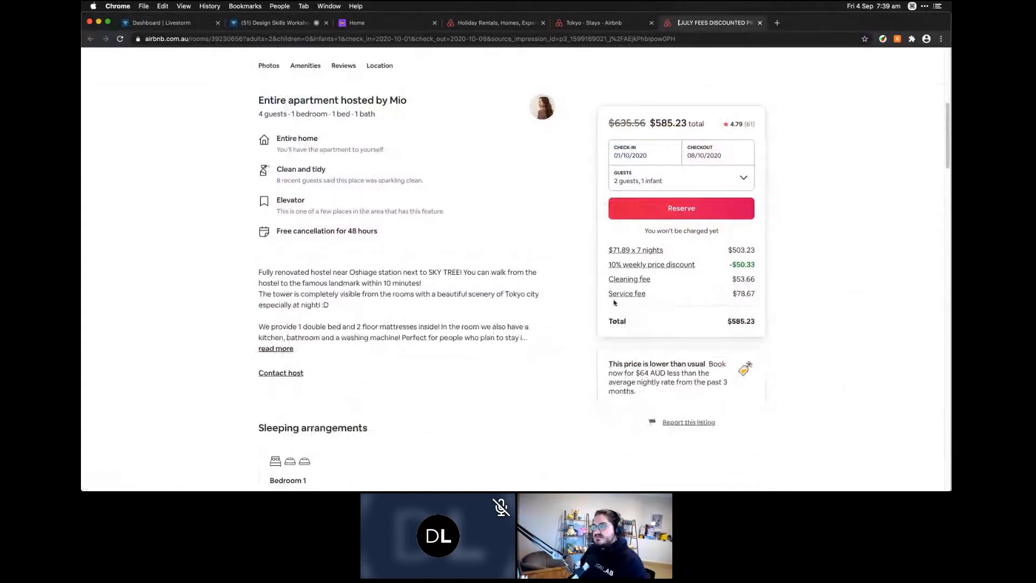
scroll(613, 304, "down", 4)
scroll(613, 305, "down", 3)
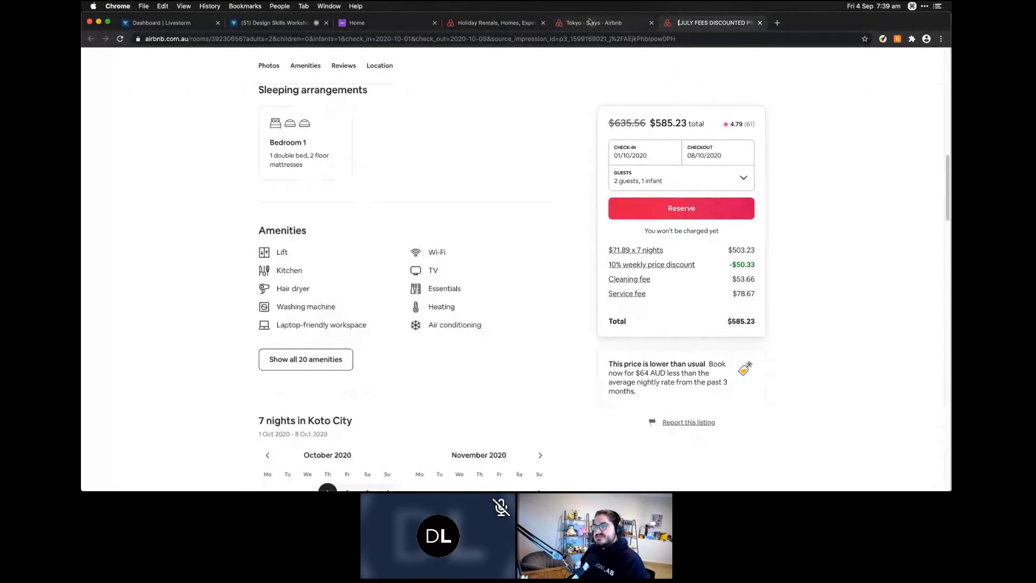
Compare the layout of the Tokyo stays page's listings and map with the Airbnb home page's hero and card sections
left_click(591, 22)
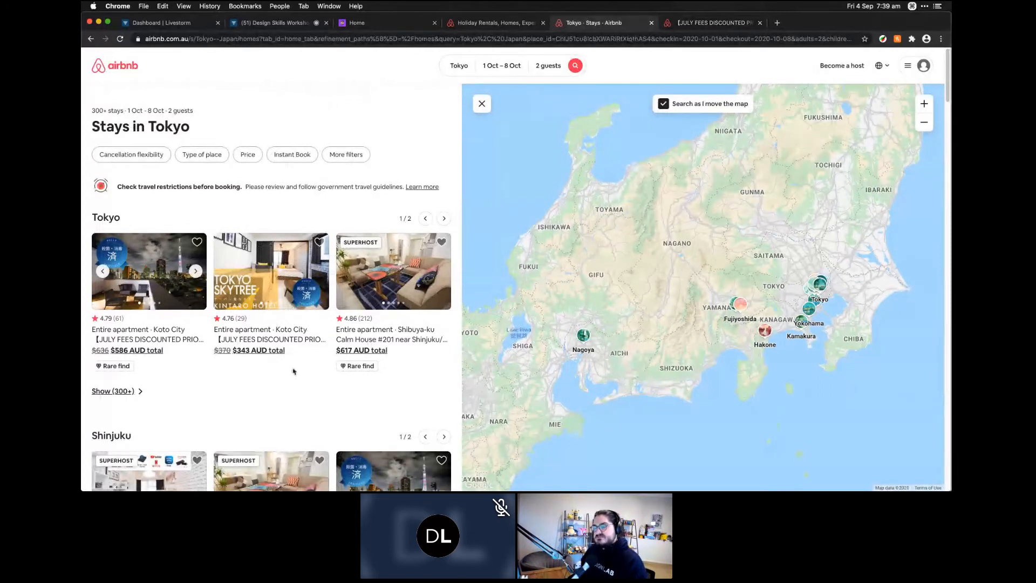
scroll(294, 371, "down", 2)
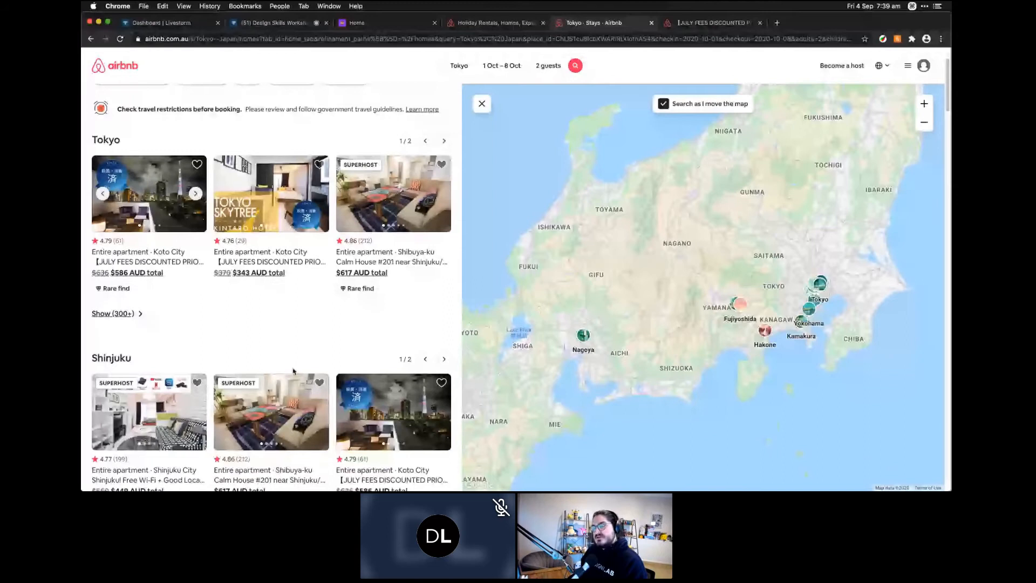
scroll(294, 371, "down", 10)
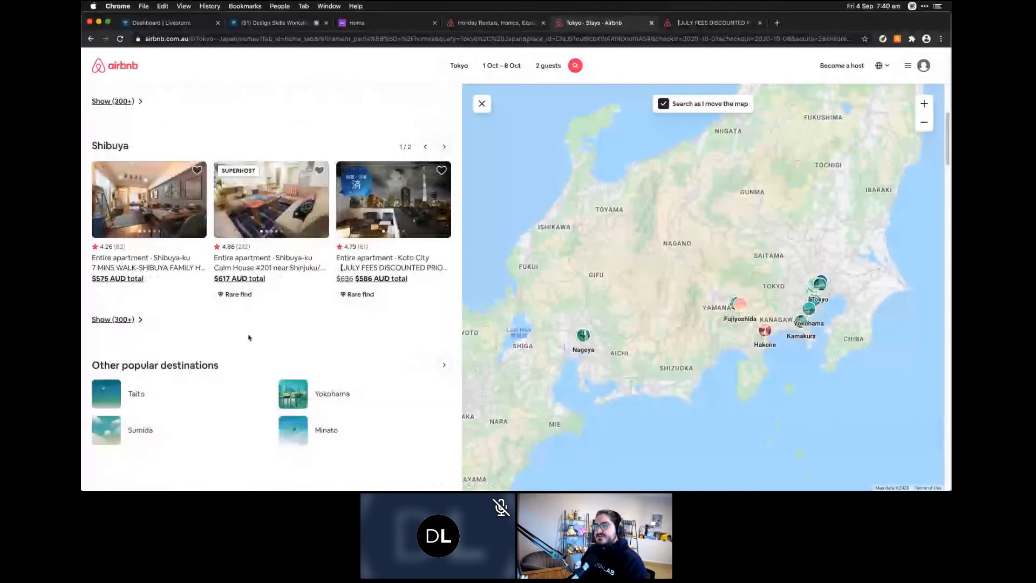
left_click(505, 24)
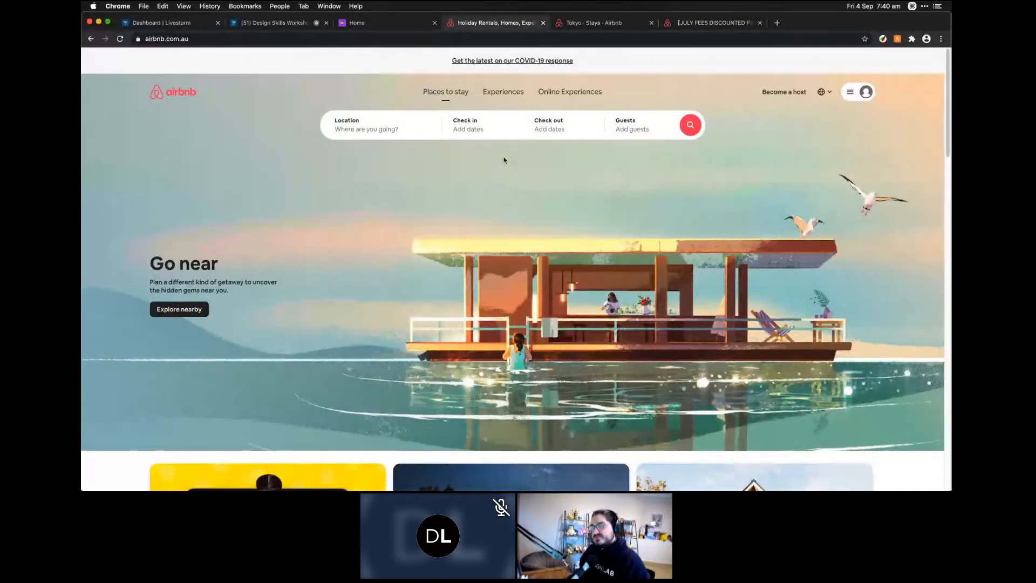
scroll(510, 167, "down", 2)
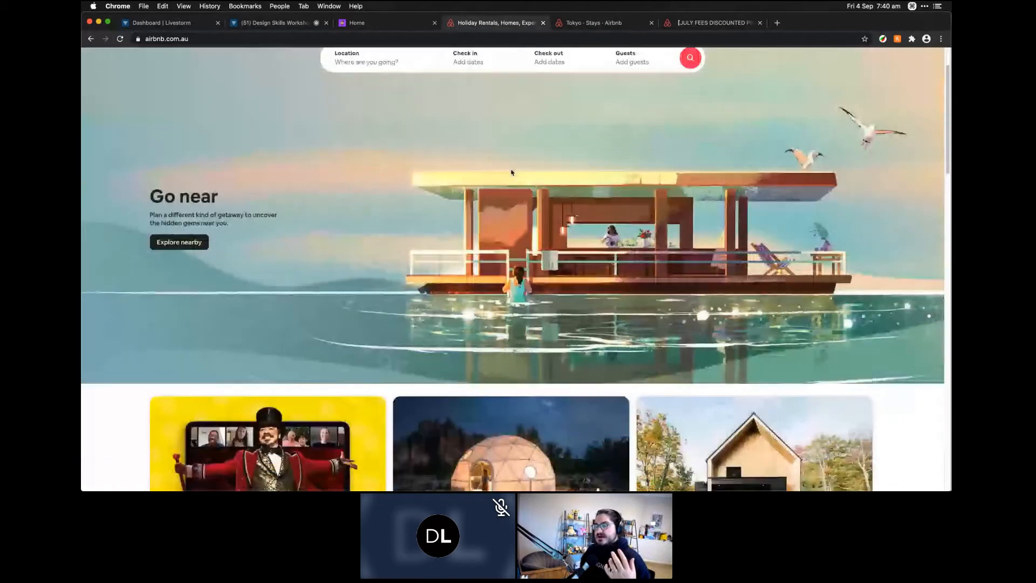
scroll(512, 172, "down", 8)
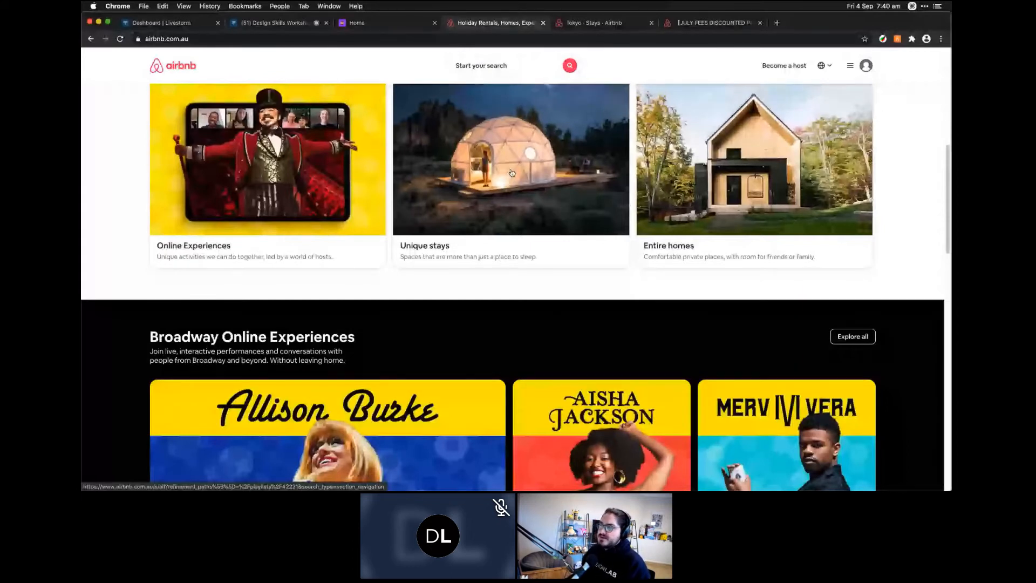
Switch to Figma and inspect the 0-599 frame under the Fluid heading on the Layout Grids page
mouse_move(461, 488)
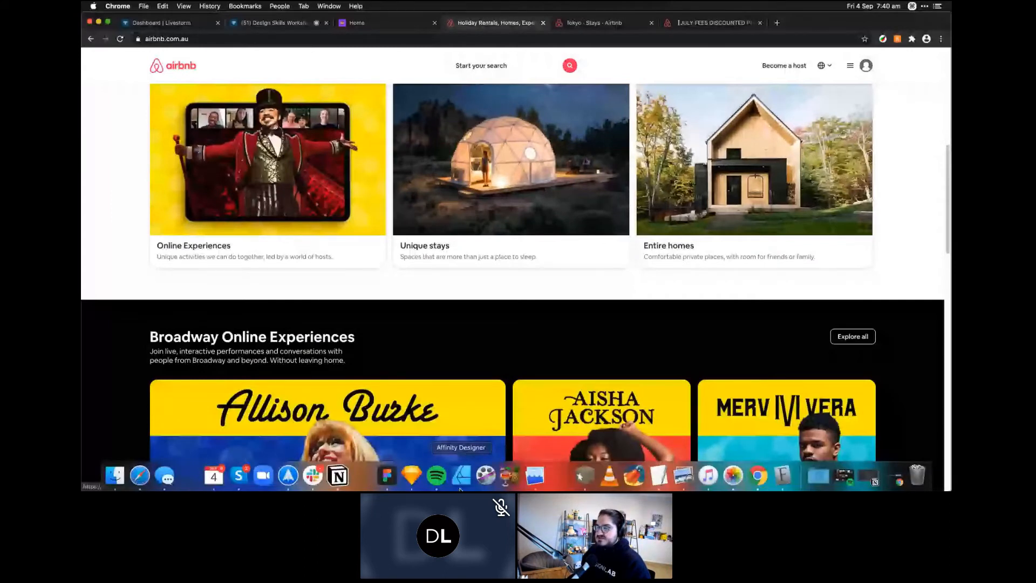
left_click(386, 475)
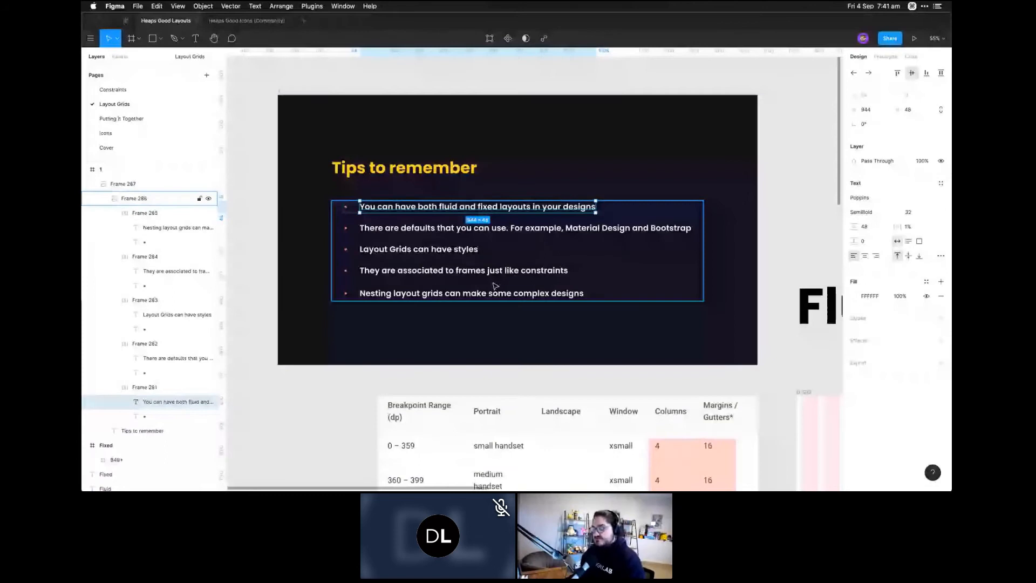
key("super+minus")
left_click_drag(717, 236, 521, 141)
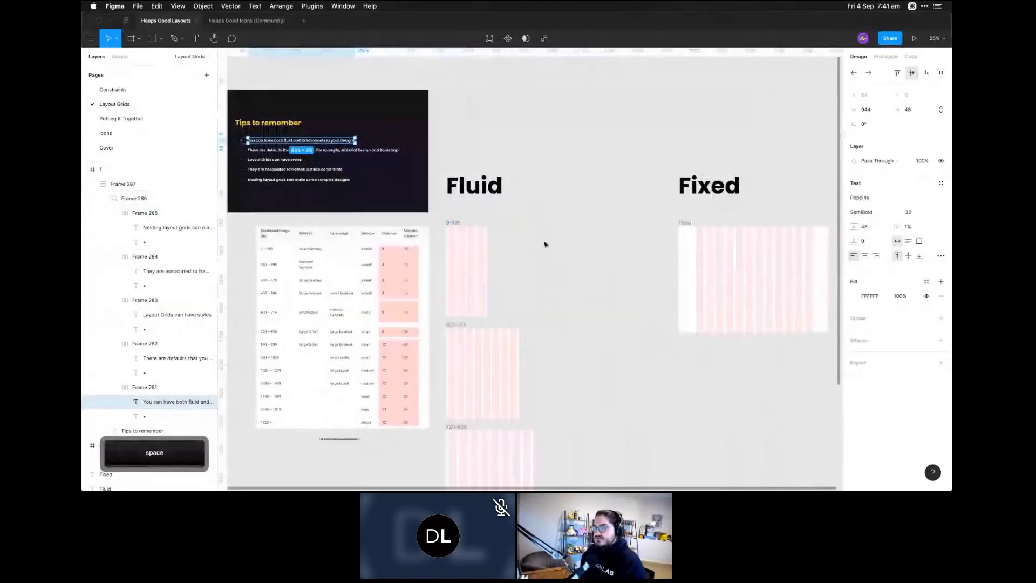
left_click(541, 264)
left_click_drag(541, 263, 547, 260)
left_click(455, 232)
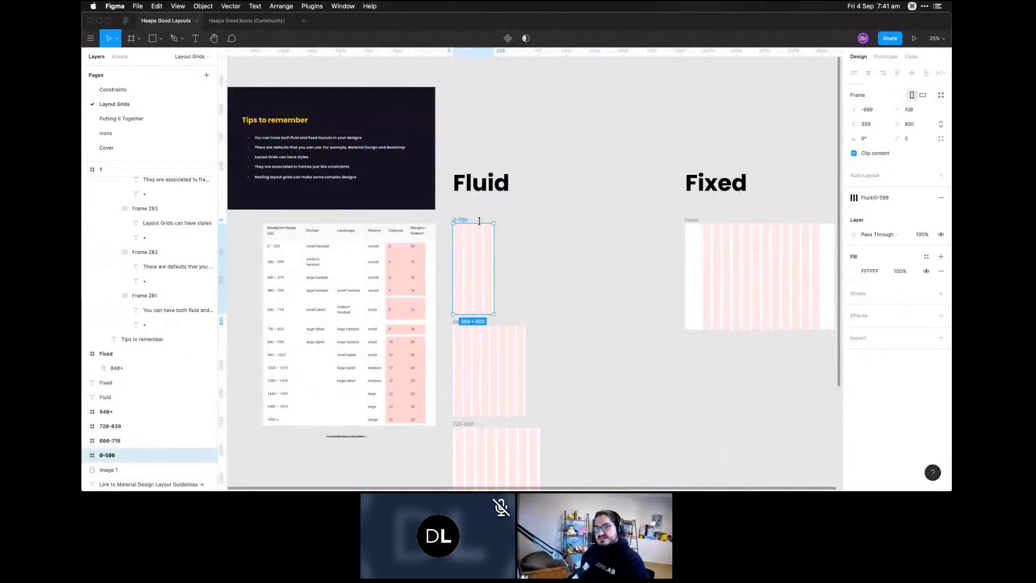
Detach the Fluid/840+ grid style from the 840+ frame nested inside the Fixed frame
left_click(546, 258)
left_click_drag(630, 253, 537, 246)
left_click(650, 240)
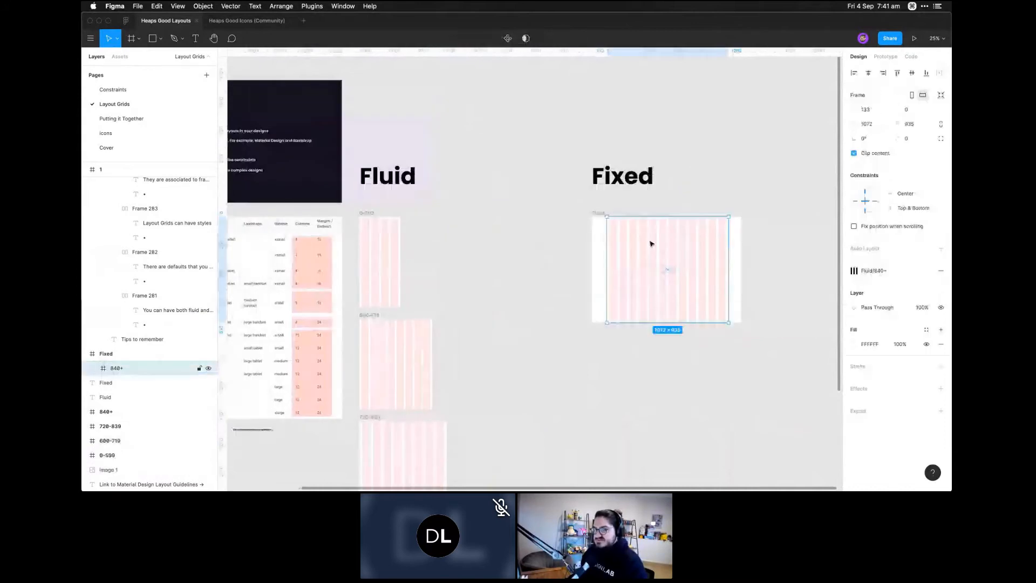
scroll(583, 281, "right", 3)
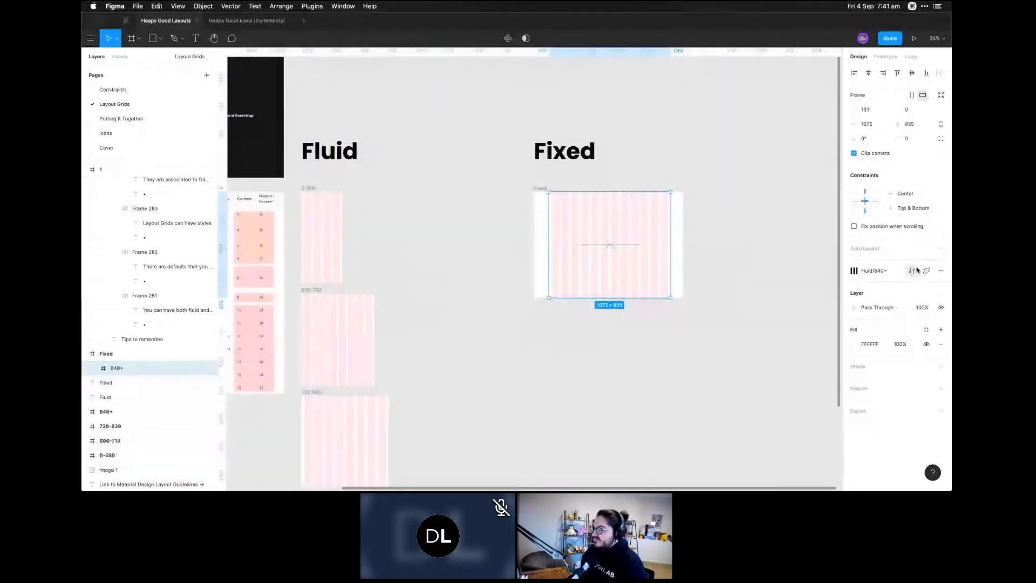
left_click(925, 272)
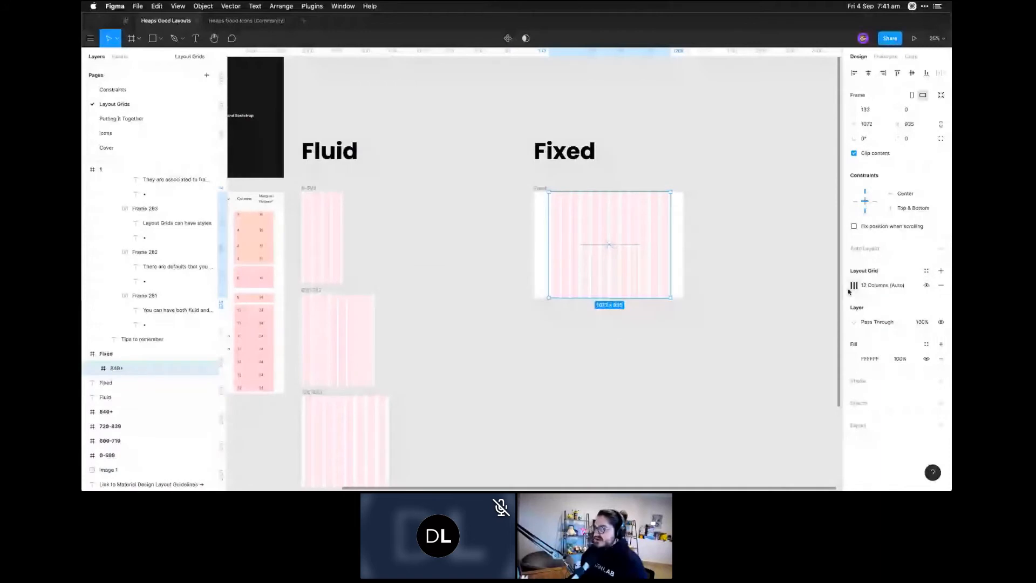
Create a new grid style from the nested 840+ frame's grid, naming it with a first name in the possessive plus "Cool Grid"
left_click(928, 271)
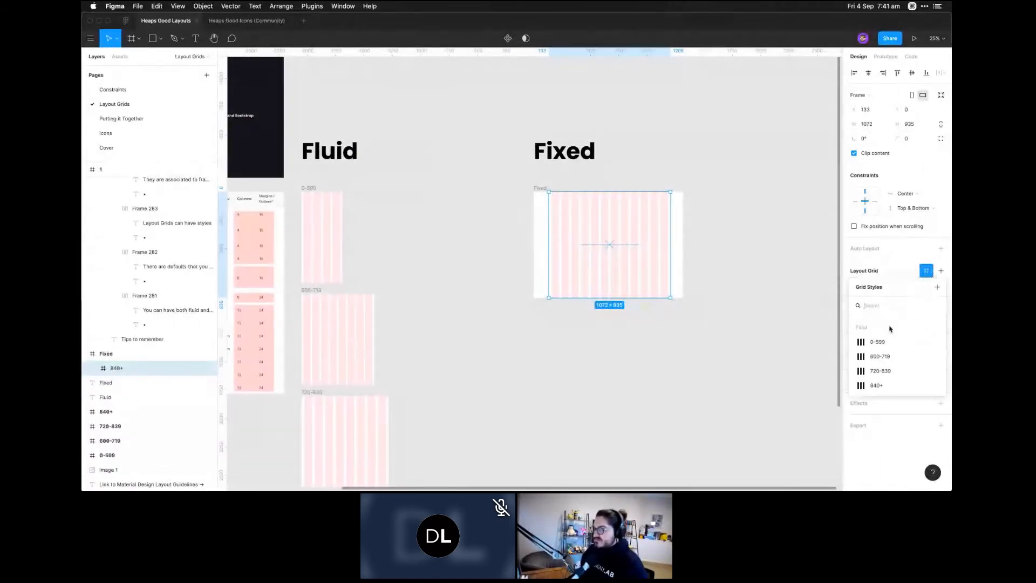
left_click(941, 271)
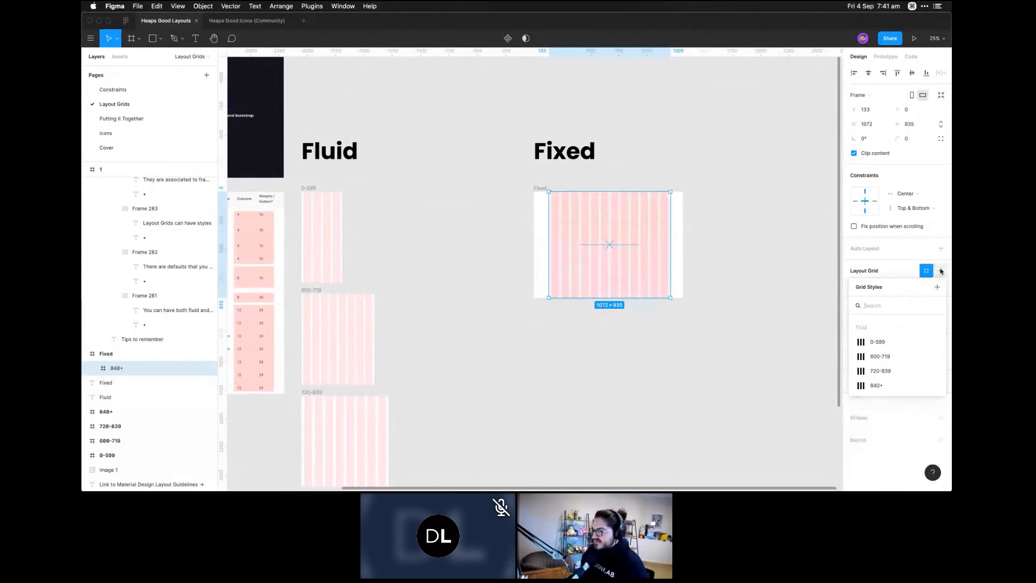
key("super+z")
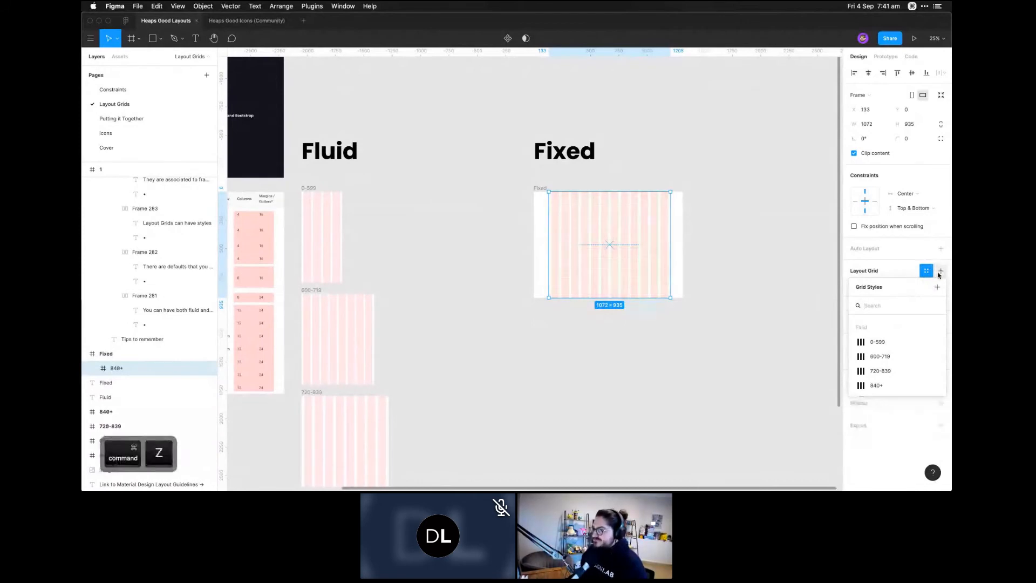
left_click(938, 288)
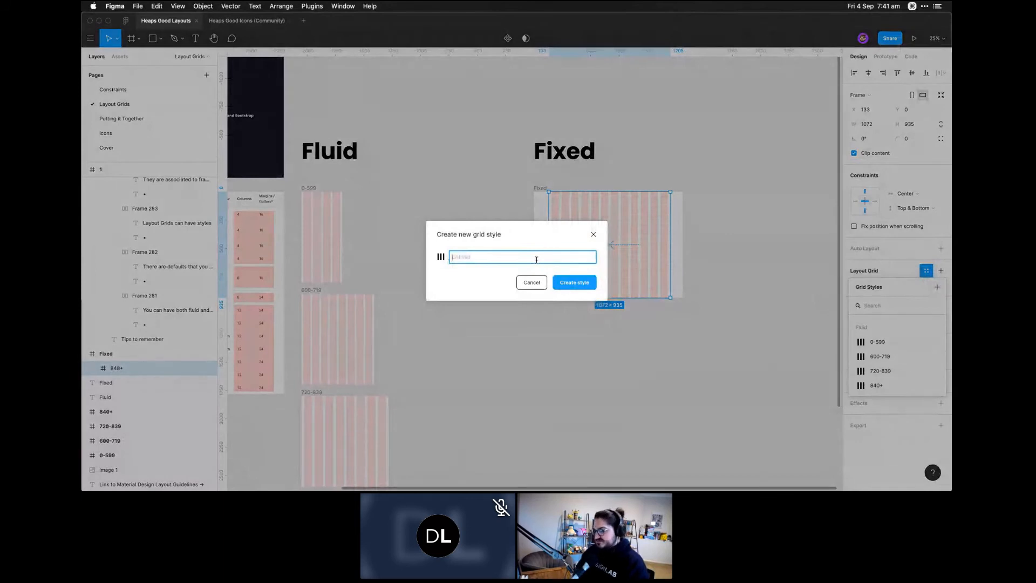
type("Kieran")
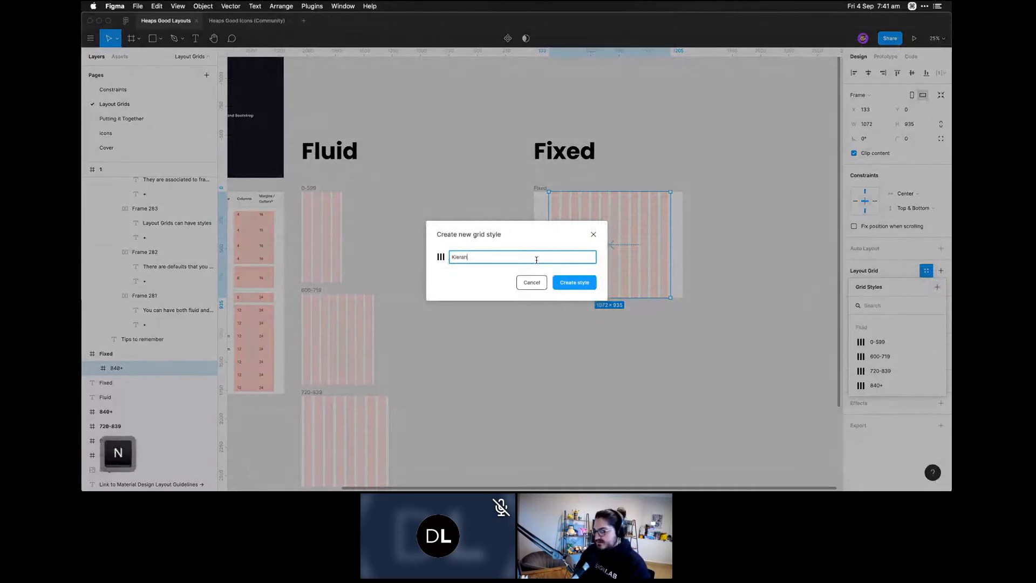
type("'s Cool ")
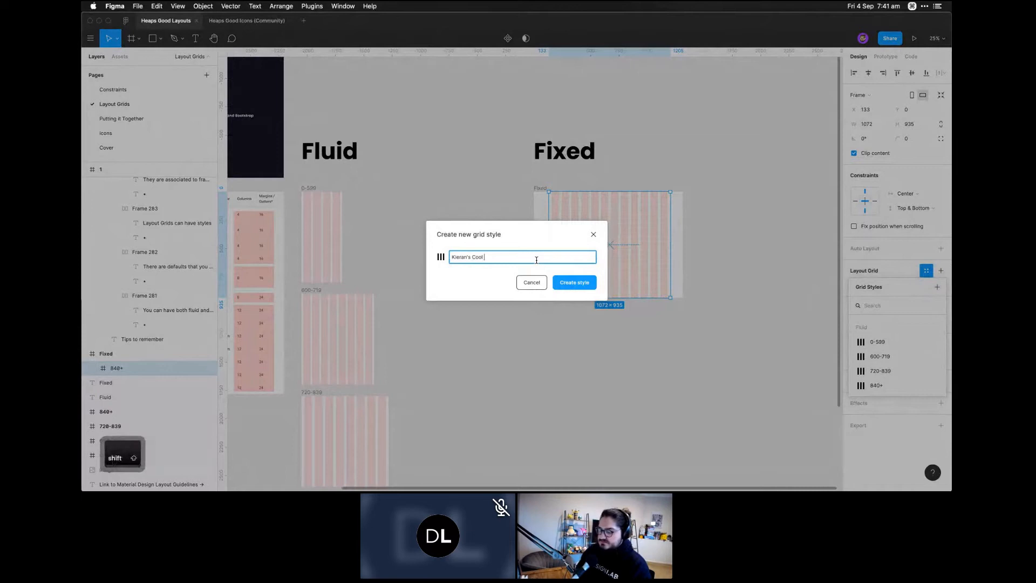
type("Grid")
key("Return")
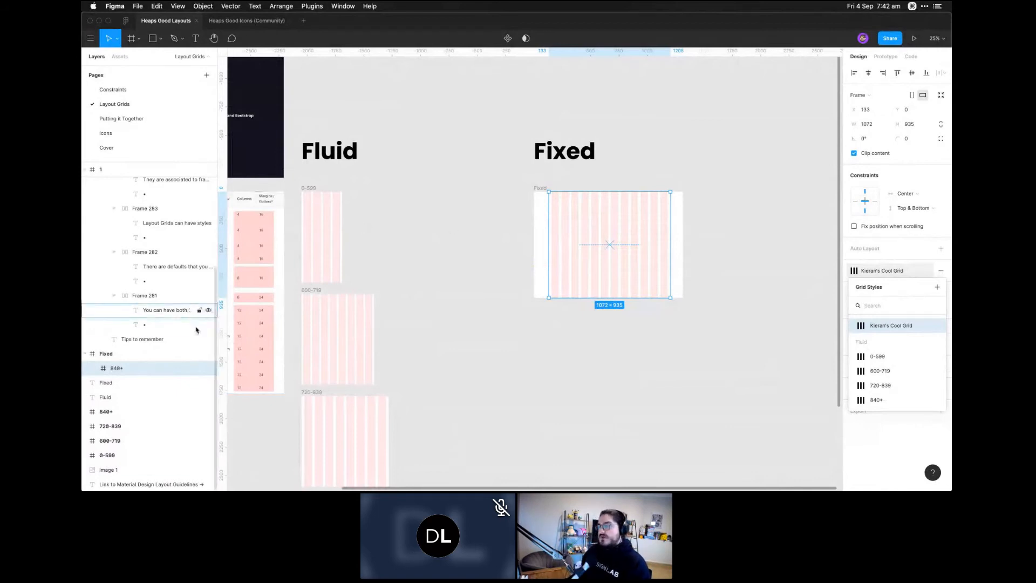
Duplicate the 840+ frame under the Fluid heading three times, placing the copies in a row beside the original
left_click(414, 332)
key("space")
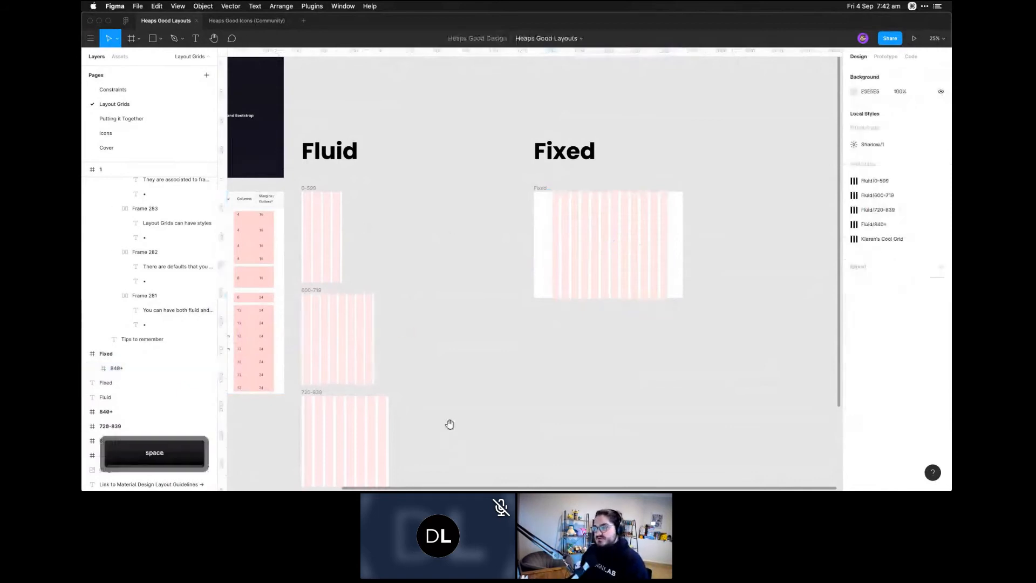
left_click_drag(451, 423, 432, 234)
left_click_drag(294, 312, 467, 308)
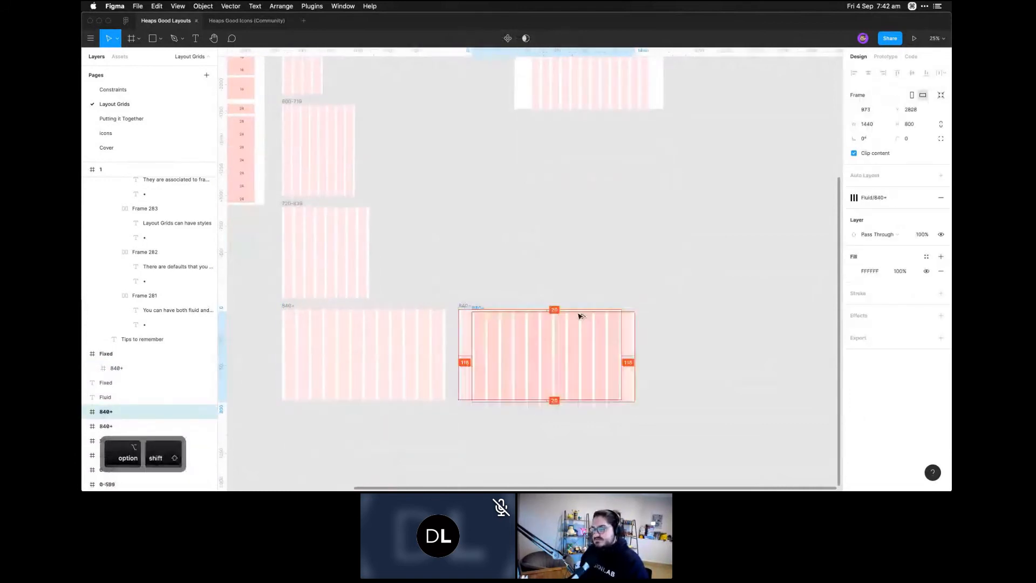
left_click_drag(578, 315, 649, 305)
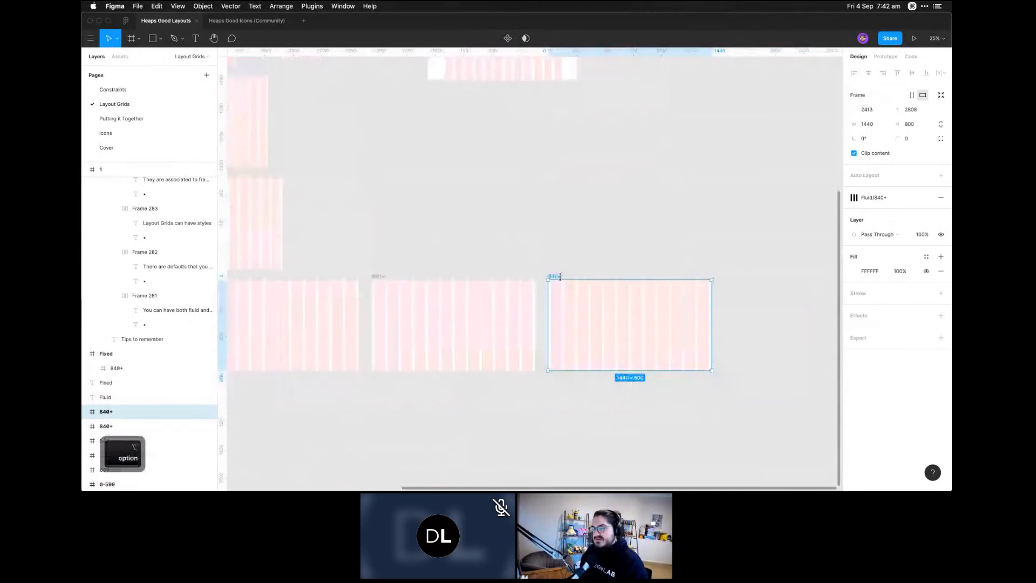
left_click_drag(548, 275, 719, 274)
left_click(649, 250)
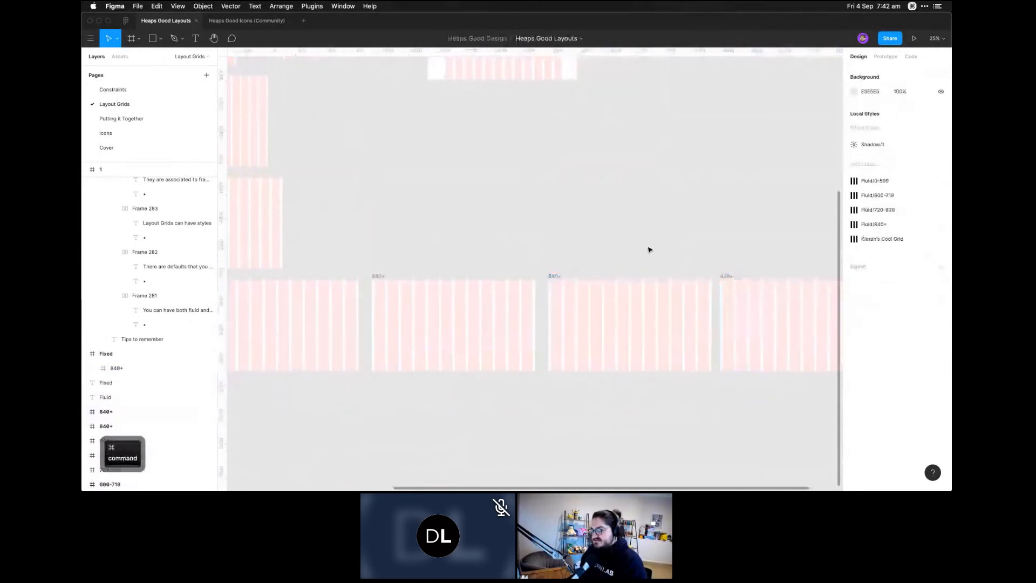
Edit the Fluid/840+ grid style of the original 840+ frame and hide its 12-column grid
key("super+minus")
left_click(420, 298)
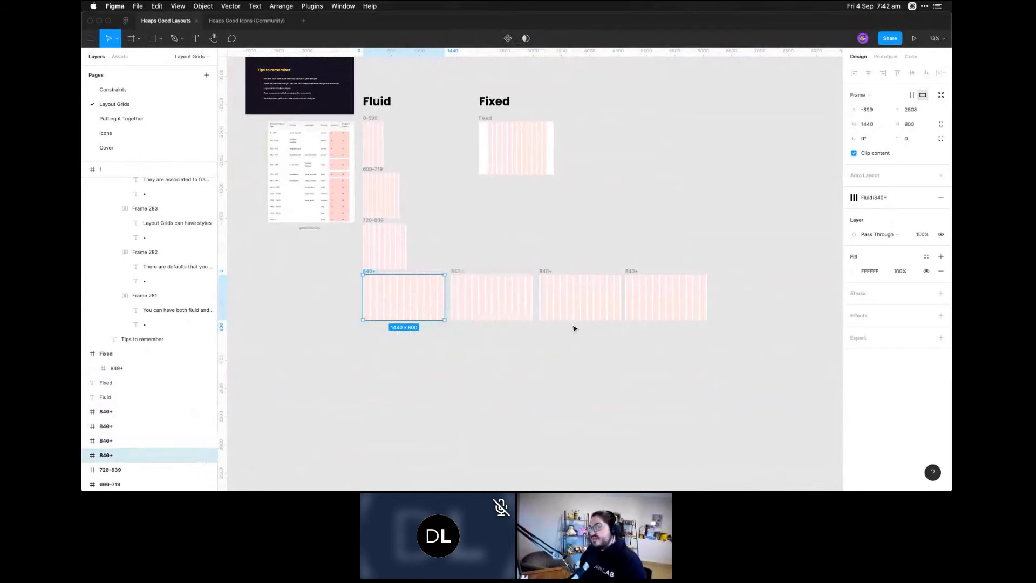
mouse_move(881, 197)
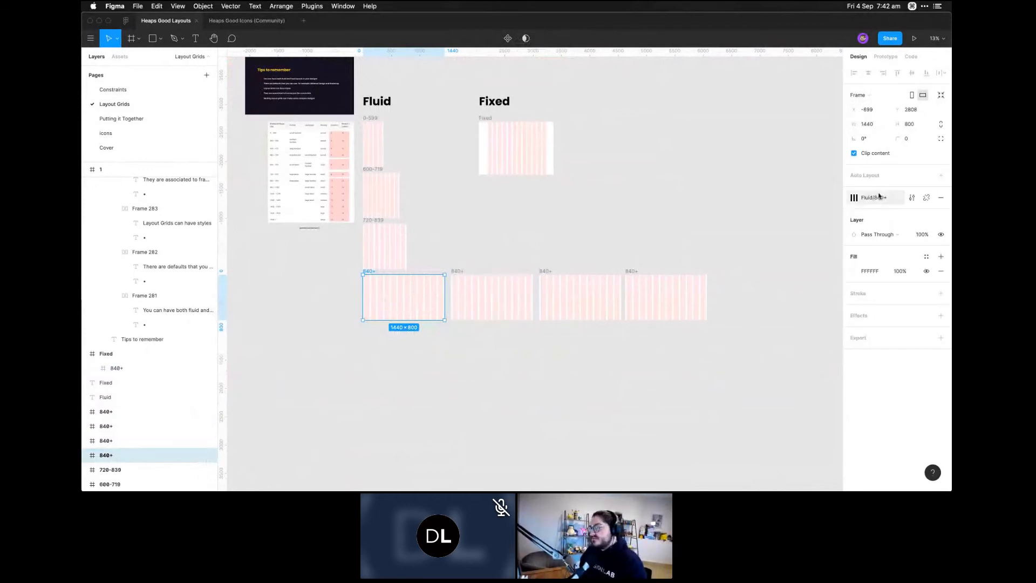
left_click(912, 198)
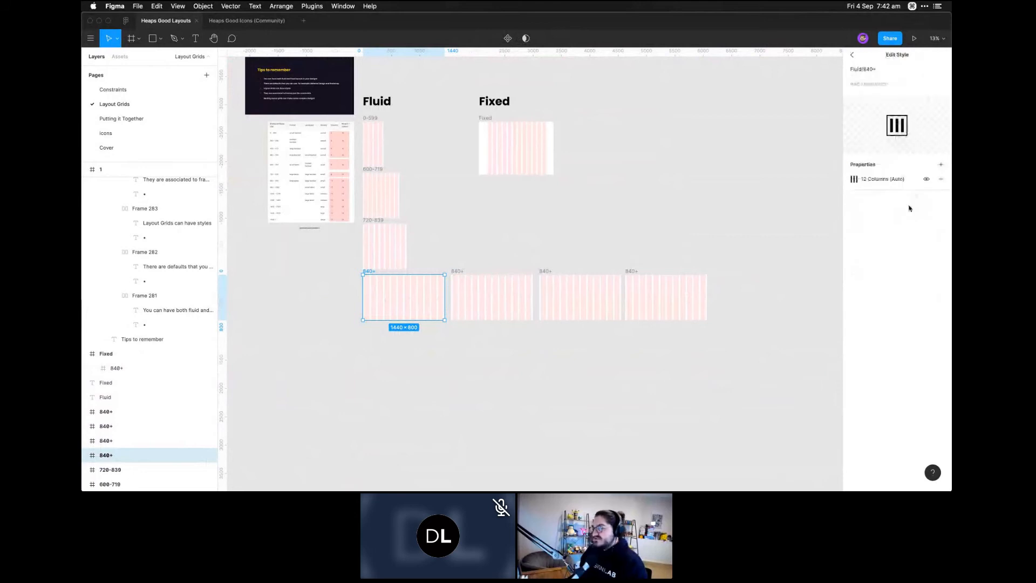
left_click(925, 180)
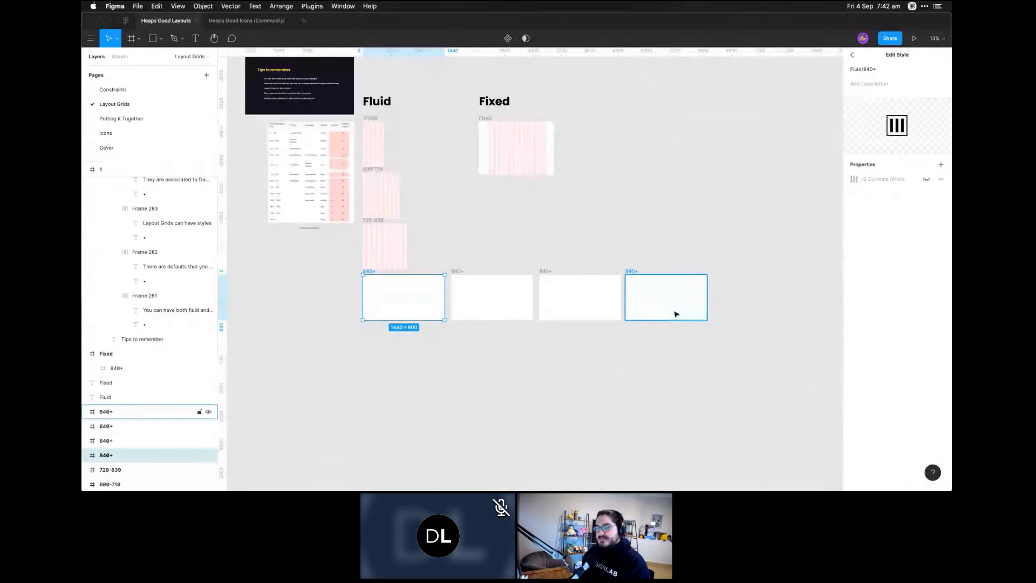
Leave the Fluid/840+ style settings and undo hiding its columns so the 840+ frames have their grid again
left_click(442, 254)
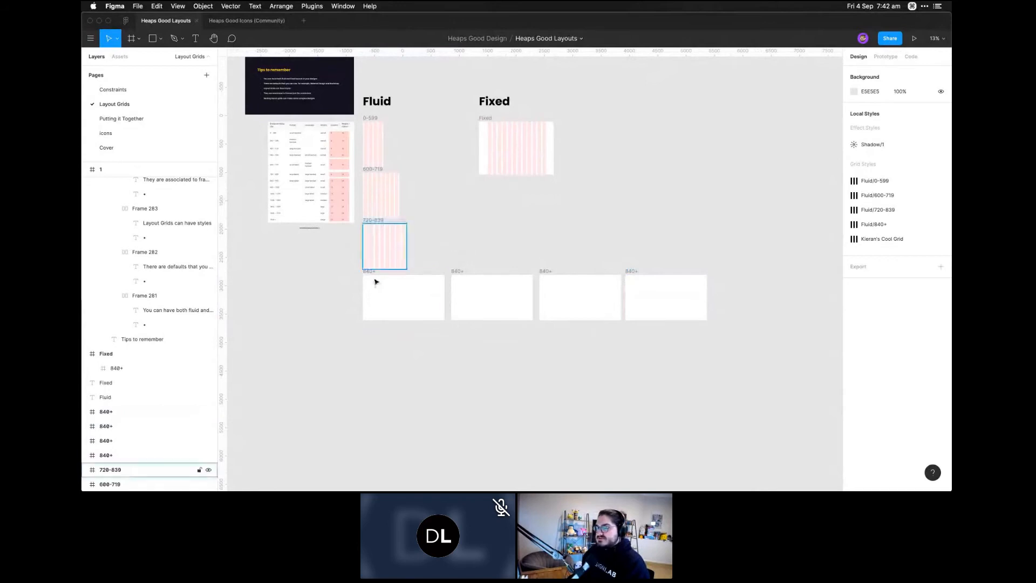
key("super+z")
left_click(494, 222)
View the Tips to remember slide above the breakpoint table
scroll(494, 222, "up", 2)
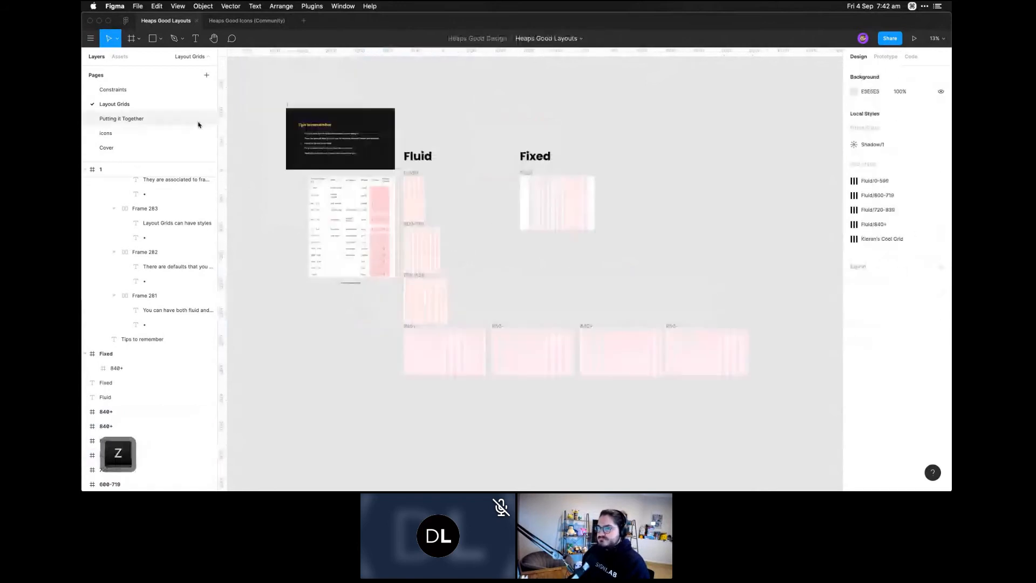
scroll(302, 127, "up", 5)
key("space")
left_click_drag(408, 312, 416, 310)
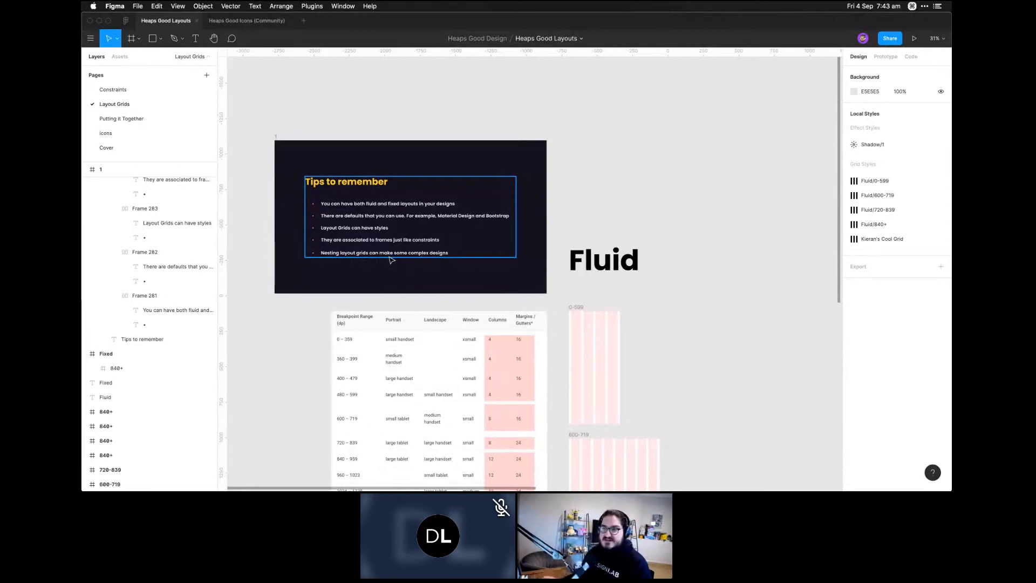
Go to the Putting it Together page and view its components and the Example - Before and Example - After frames
left_click(130, 118)
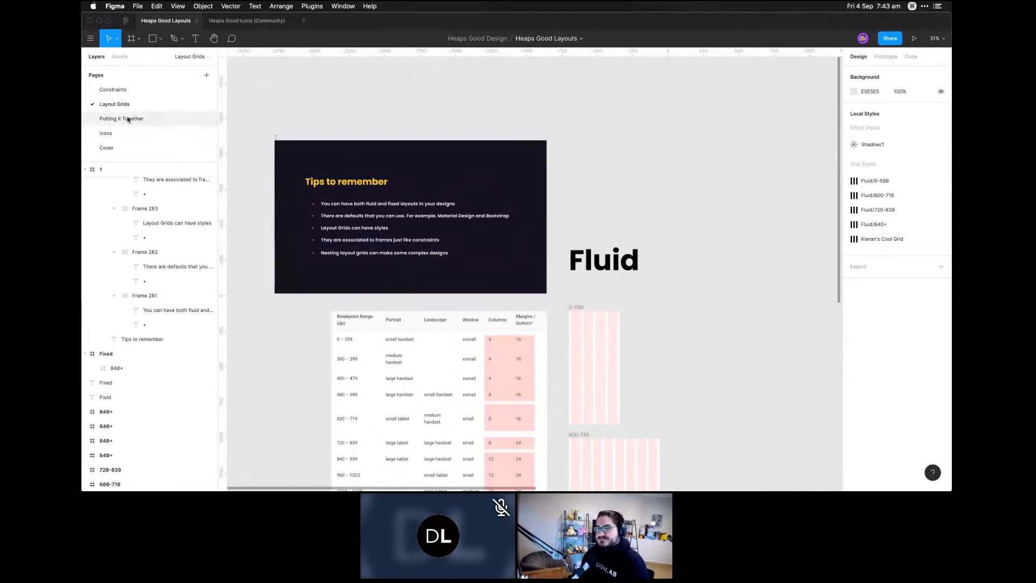
key("space")
left_click_drag(603, 167, 563, 169)
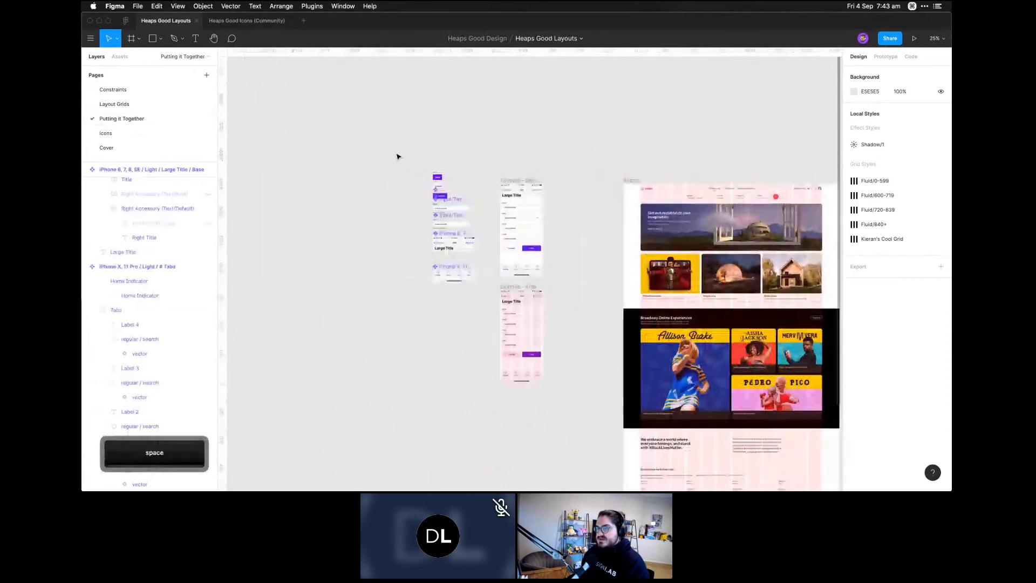
key("z")
left_click_drag(396, 155, 650, 347)
key("space")
left_click_drag(754, 310, 676, 325)
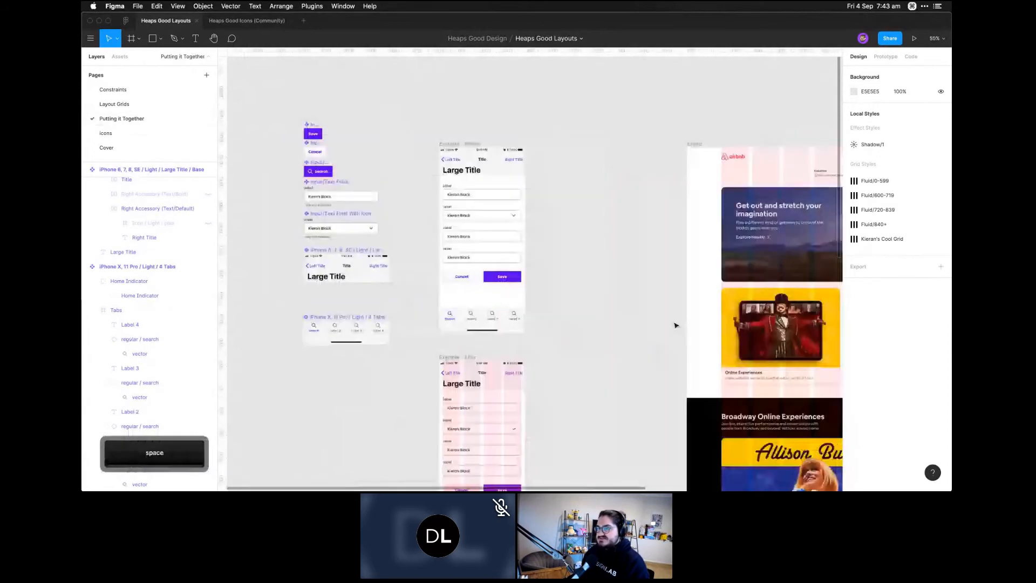
Examine the Example - Before frame and the button, text field, large title header and tab bar components beside it
left_click(473, 149)
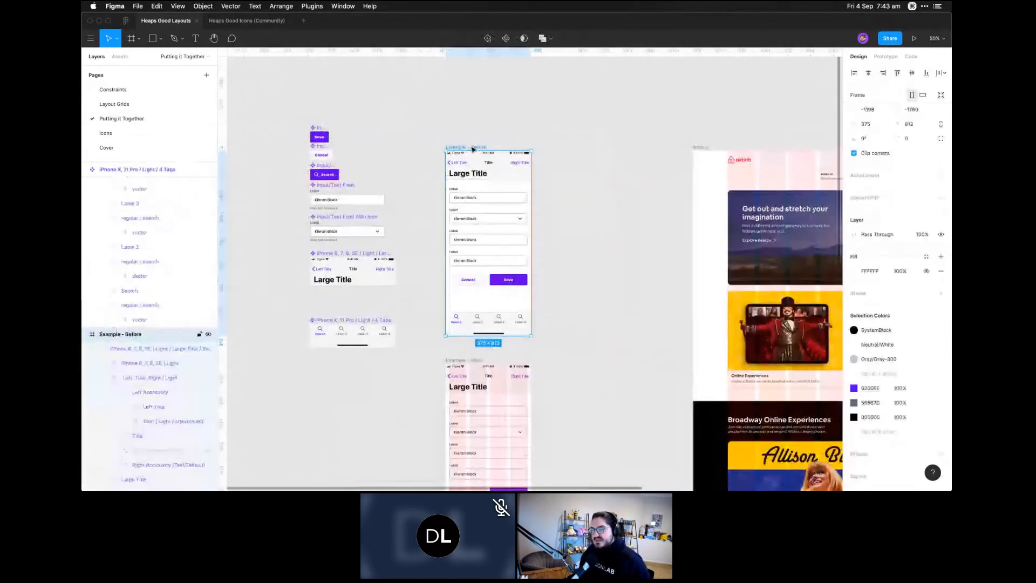
left_click(303, 124)
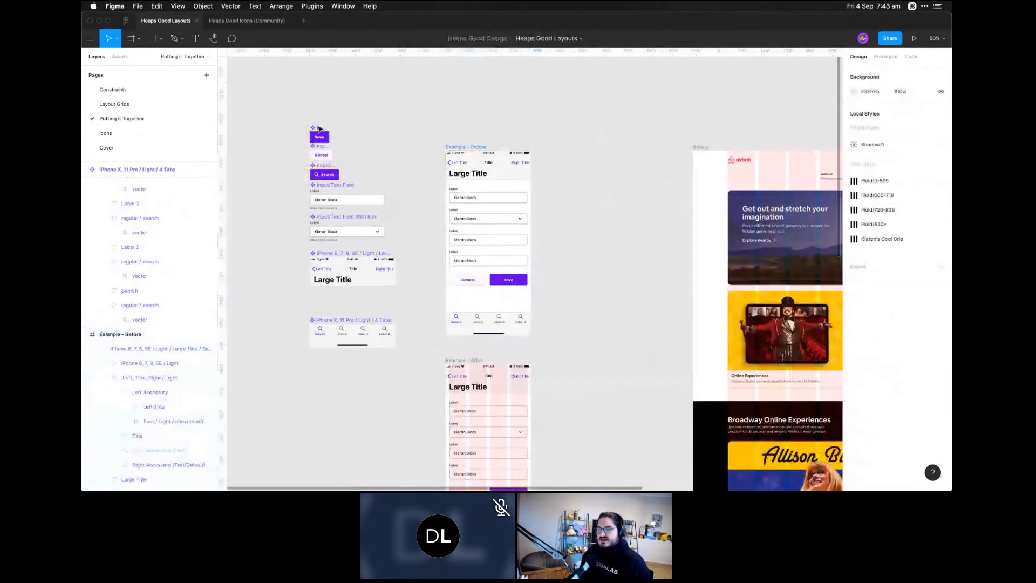
left_click(319, 129)
left_click(327, 187)
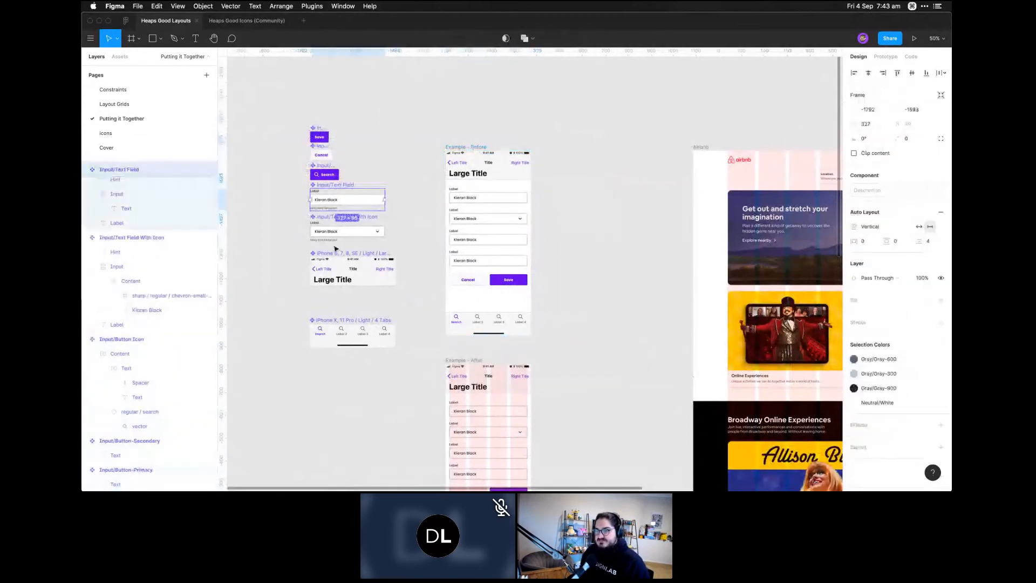
left_click(336, 259)
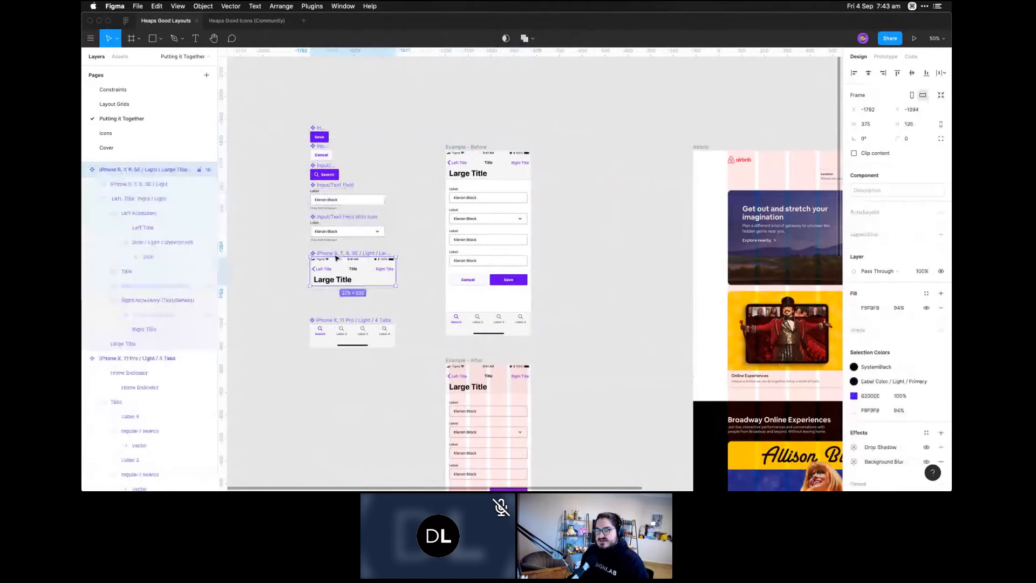
left_click(329, 333)
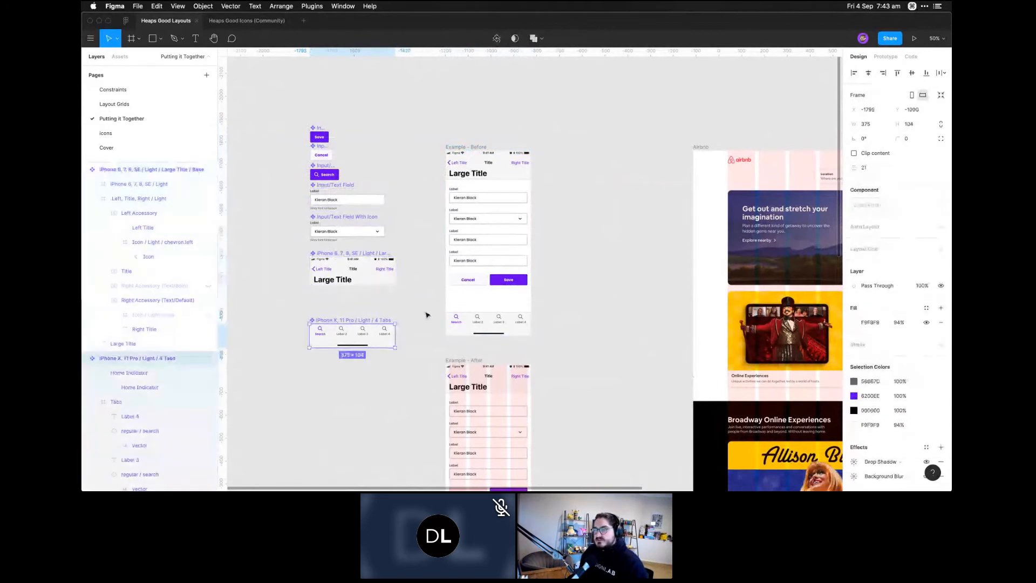
left_click(424, 317)
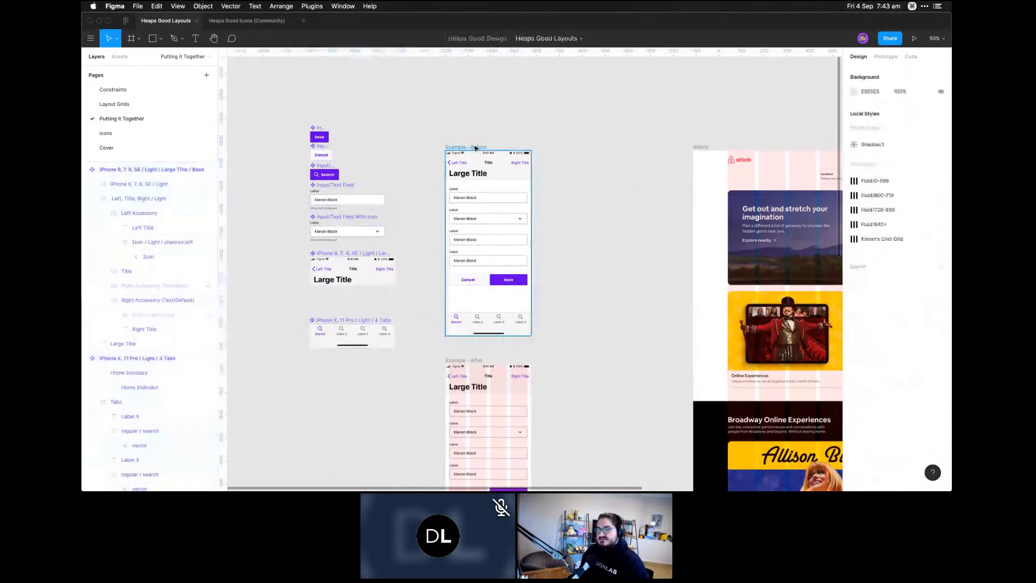
Try widening the Example - Before frame, and undo the resize
left_click(476, 149)
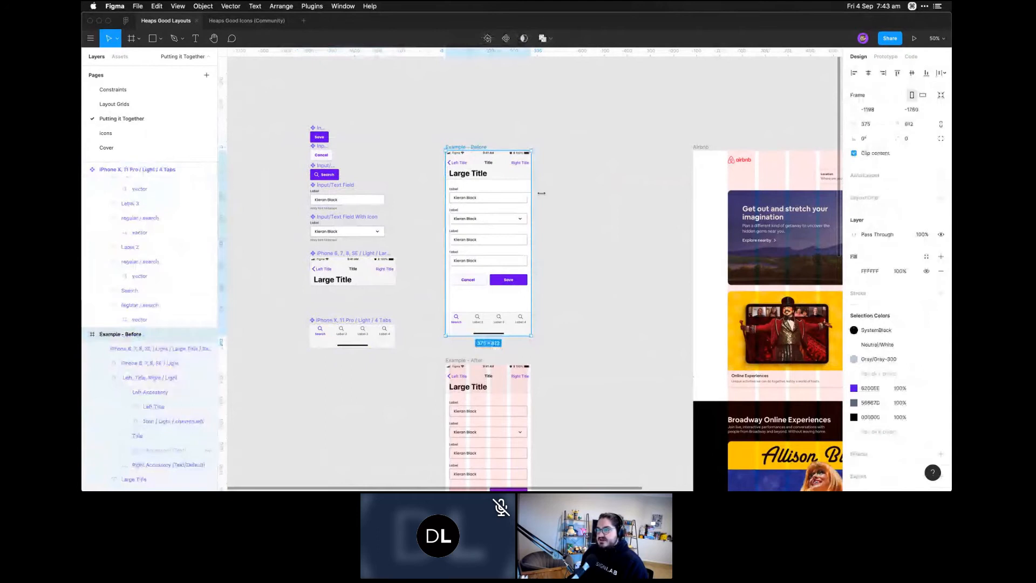
left_click_drag(531, 195, 610, 201)
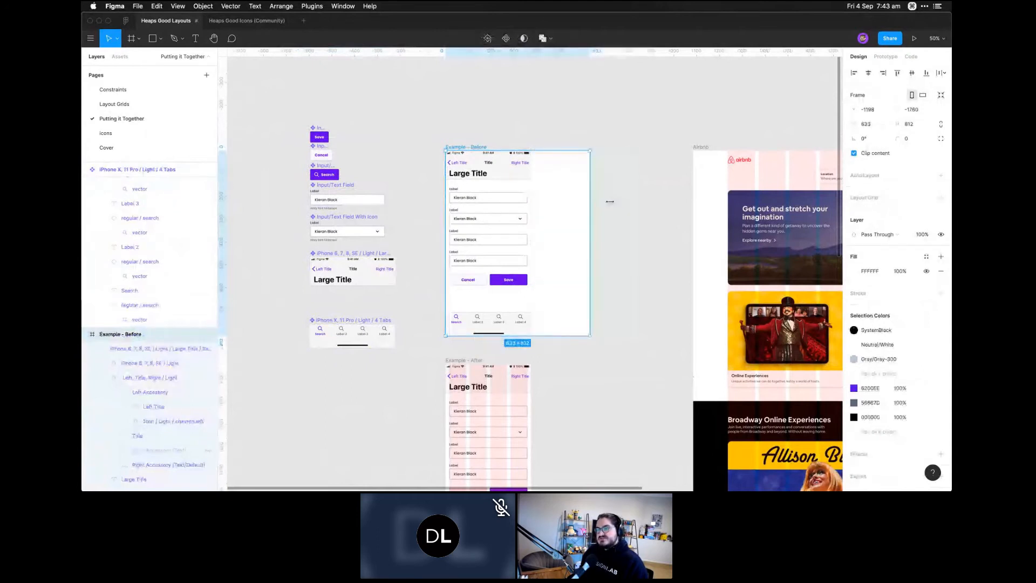
key("super+z")
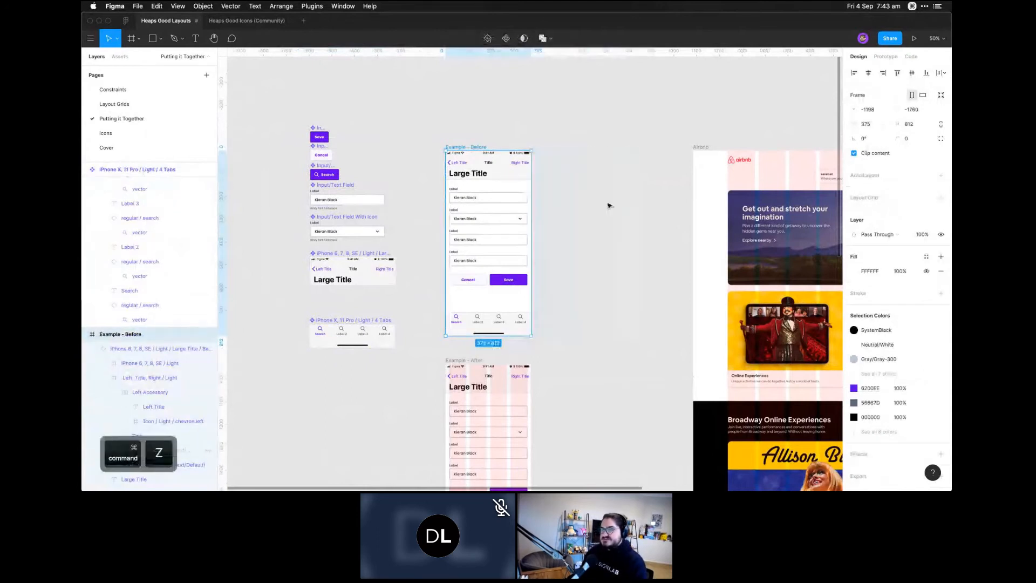
Widen the Example - Before frame to about 750 px and its large title header instance to about 543 px
left_click_drag(531, 169, 617, 173)
left_click(526, 171)
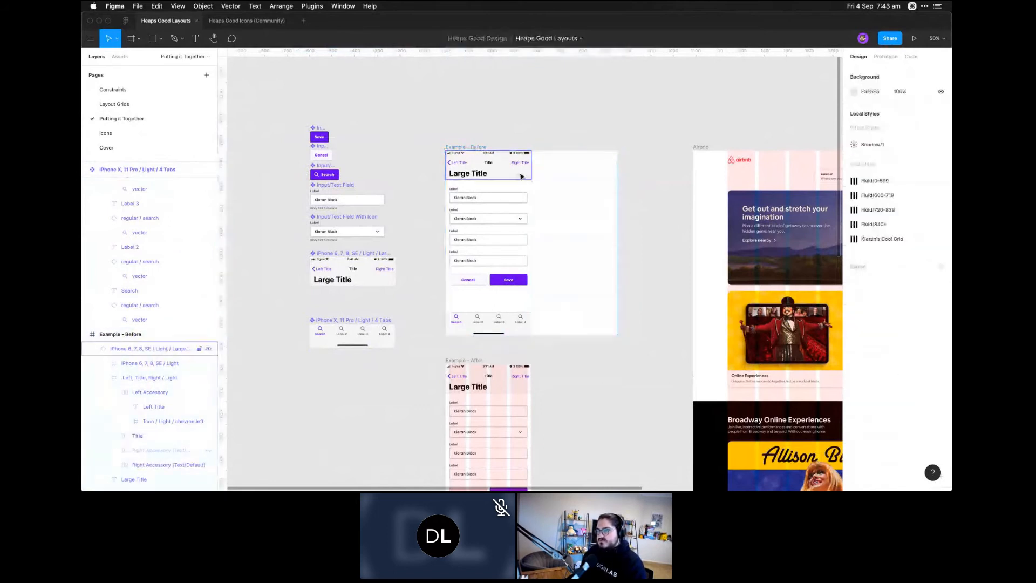
left_click_drag(528, 169, 570, 170)
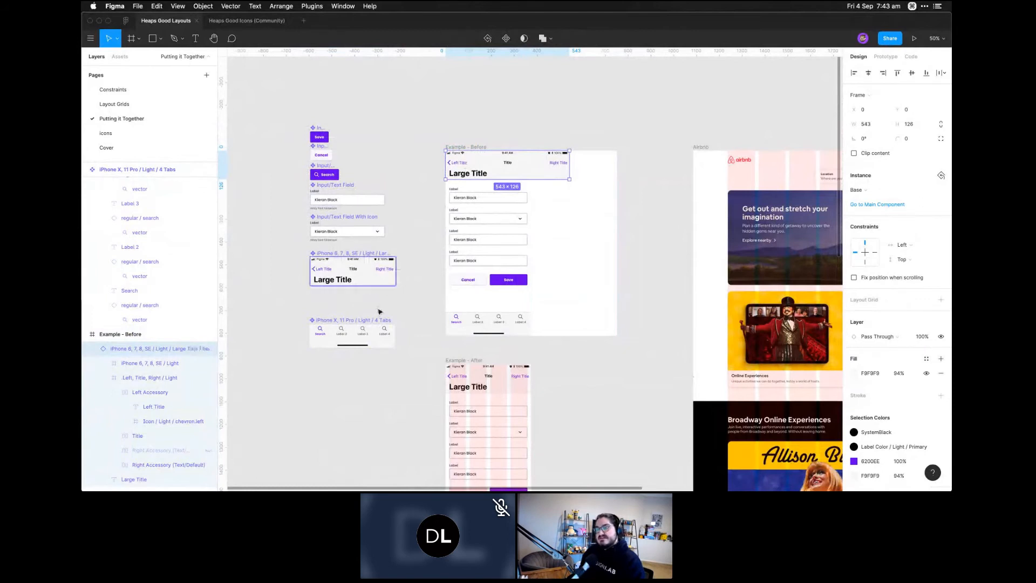
Inspect the constraints of the title row, left accessory, title and right accessory in the large title header component
left_click(322, 270)
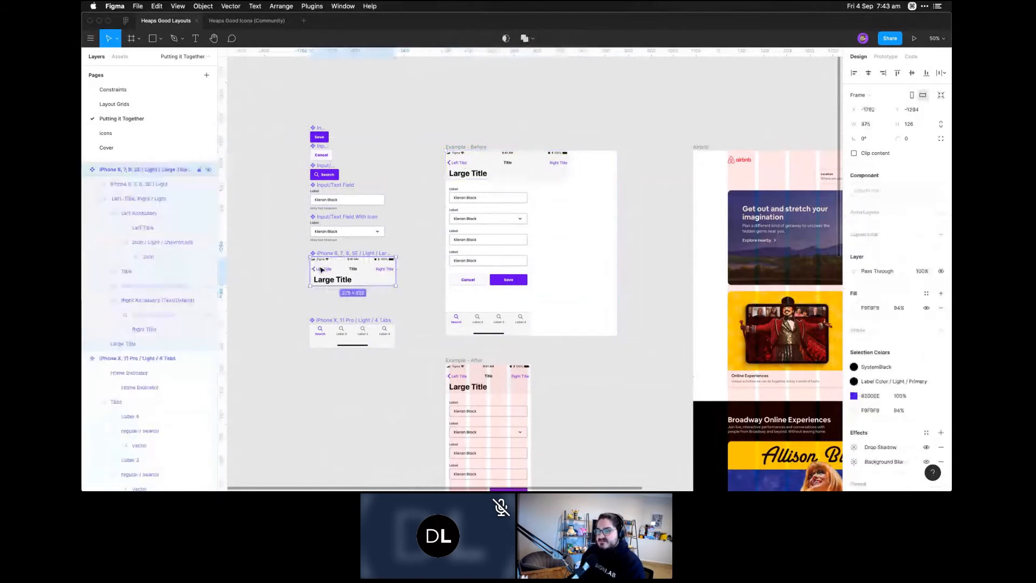
double_click(322, 270)
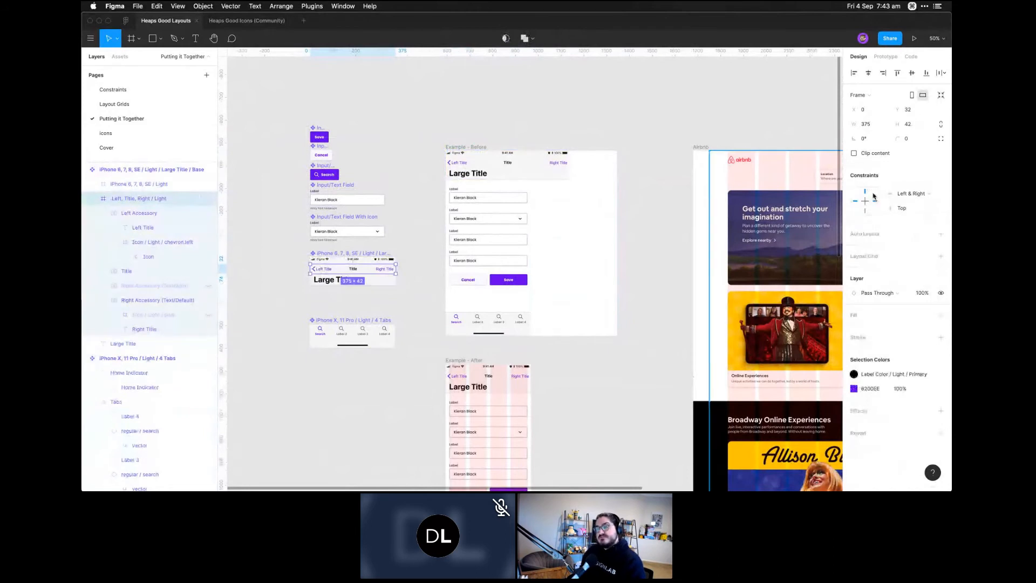
left_click(334, 273)
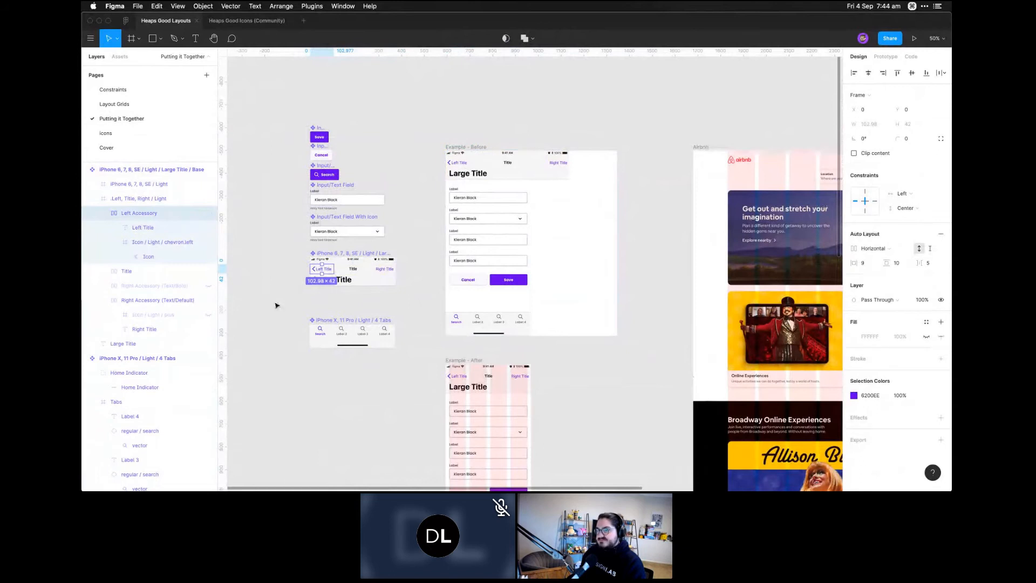
left_click(351, 270)
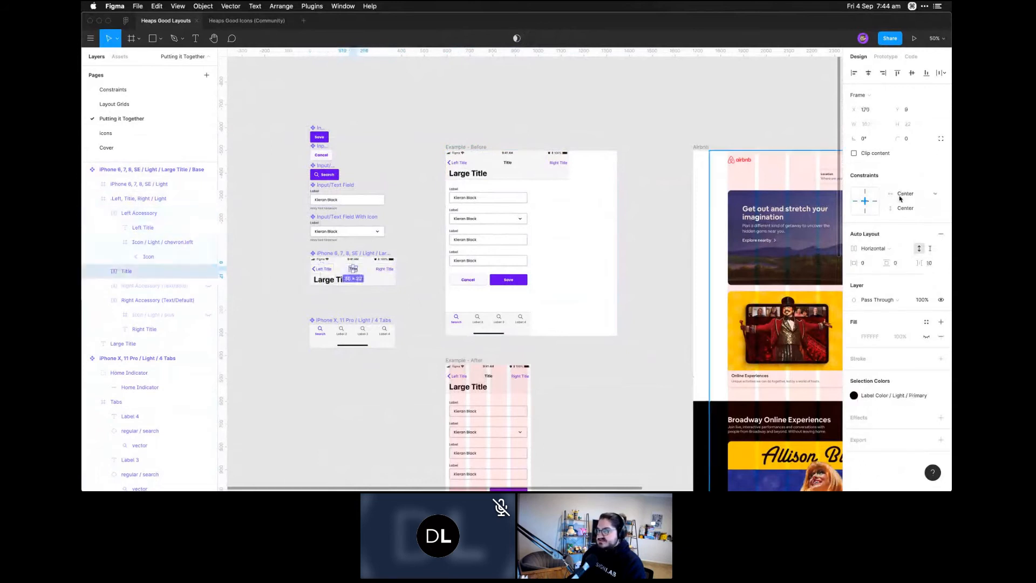
left_click(385, 268)
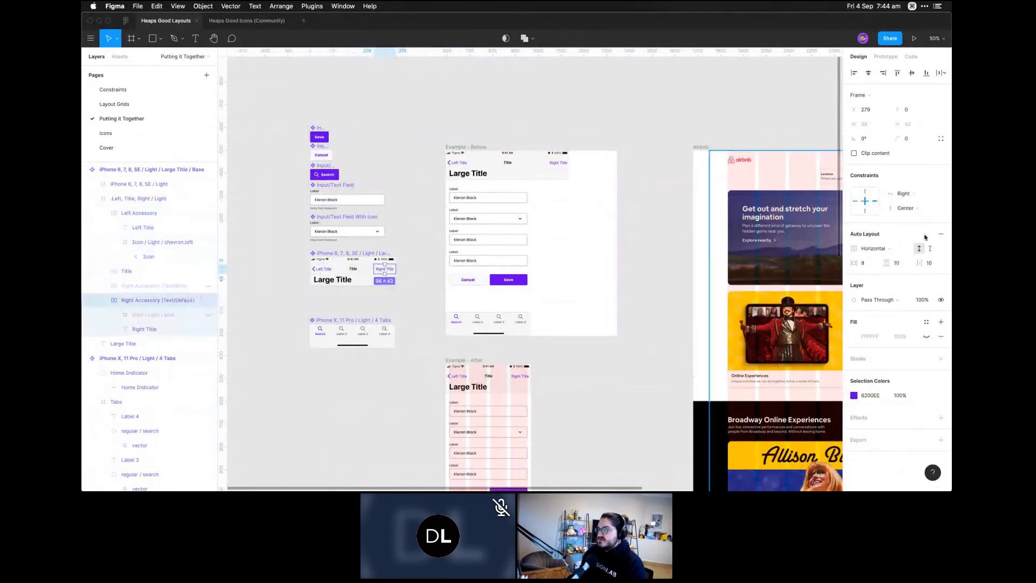
left_click(625, 249)
Resize the header instance in Example - Before to about 537 px wide
left_click(563, 159)
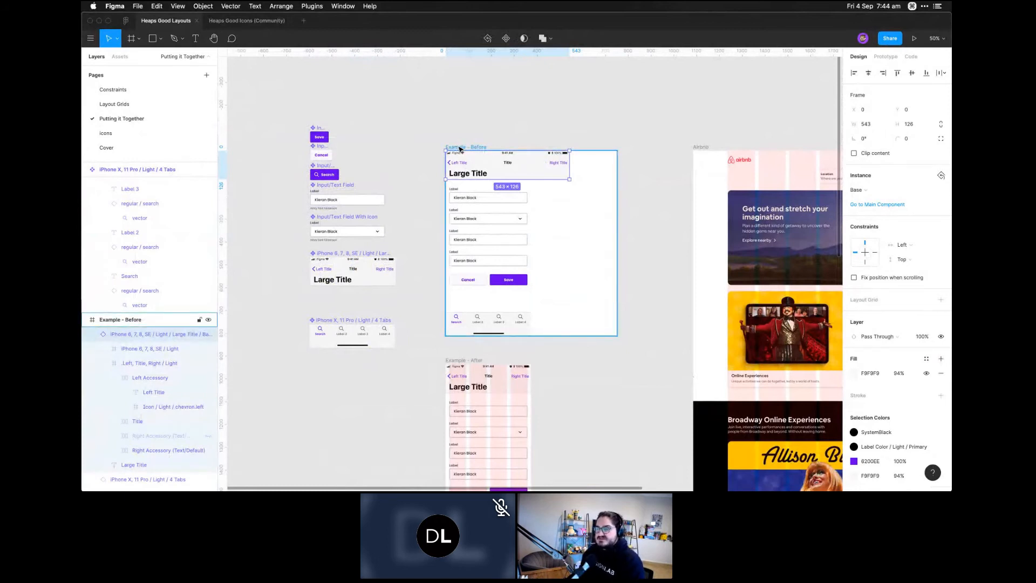
mouse_move(562, 162)
left_mouse_down()
mouse_move(579, 162)
mouse_move(569, 163)
left_mouse_up()
left_click(580, 261)
Widen the Example - After frame to about 599 px to test its responsive layout
key("space")
left_click_drag(576, 279, 584, 167)
left_click(539, 278)
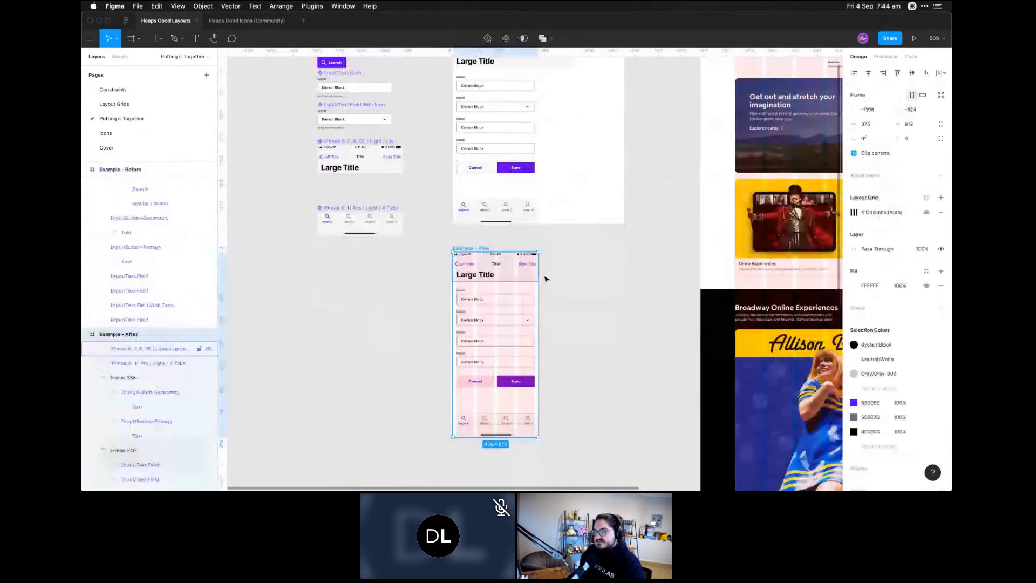
left_click_drag(540, 280, 589, 287)
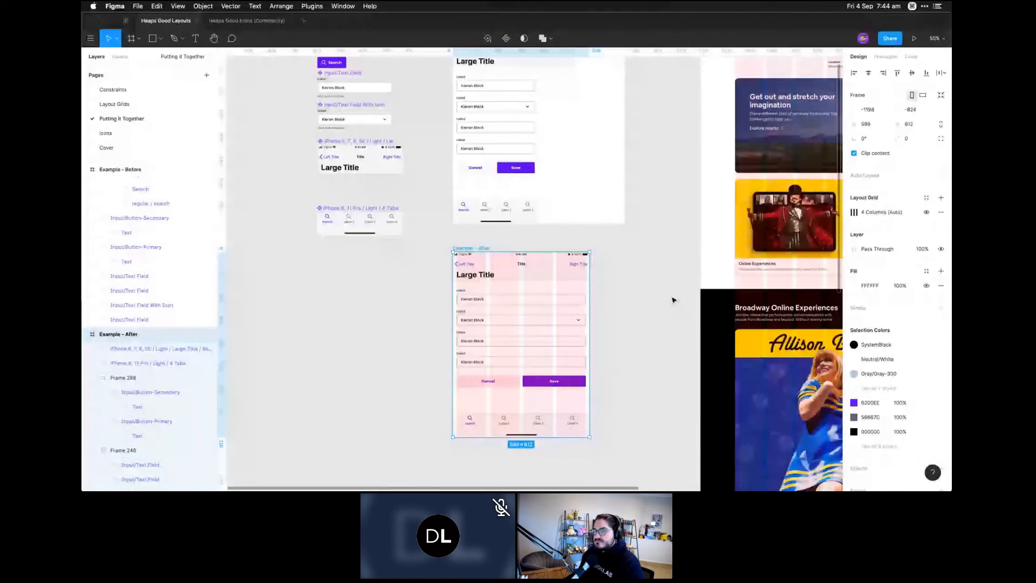
left_click(674, 300)
Compare how the contents of the widened Example - Before and Example - After frames are laid out
key("space")
left_click_drag(632, 251, 620, 311)
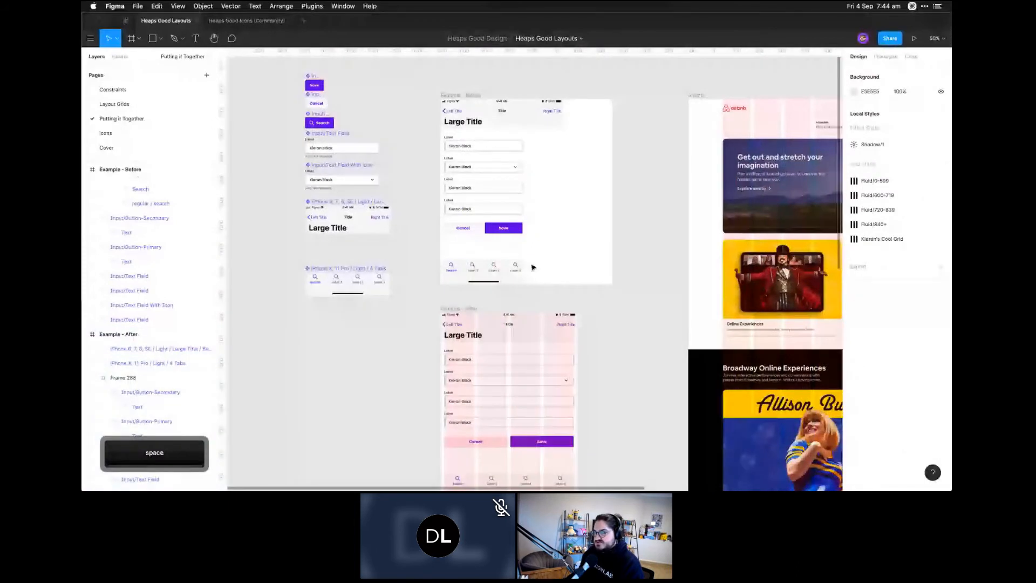
left_click_drag(533, 267, 545, 292)
key("space")
scroll(511, 174, "down", 1)
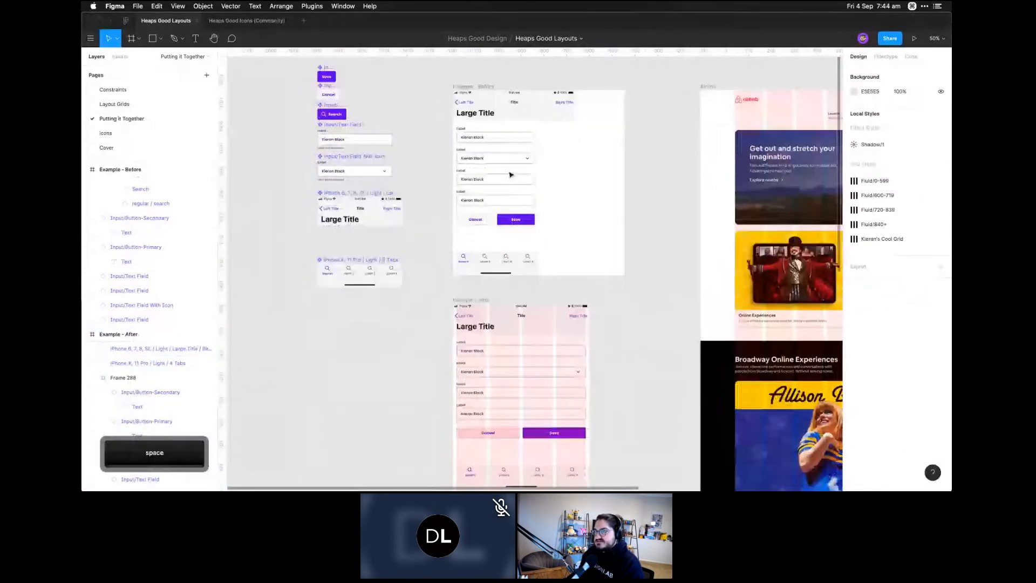
left_click(522, 104)
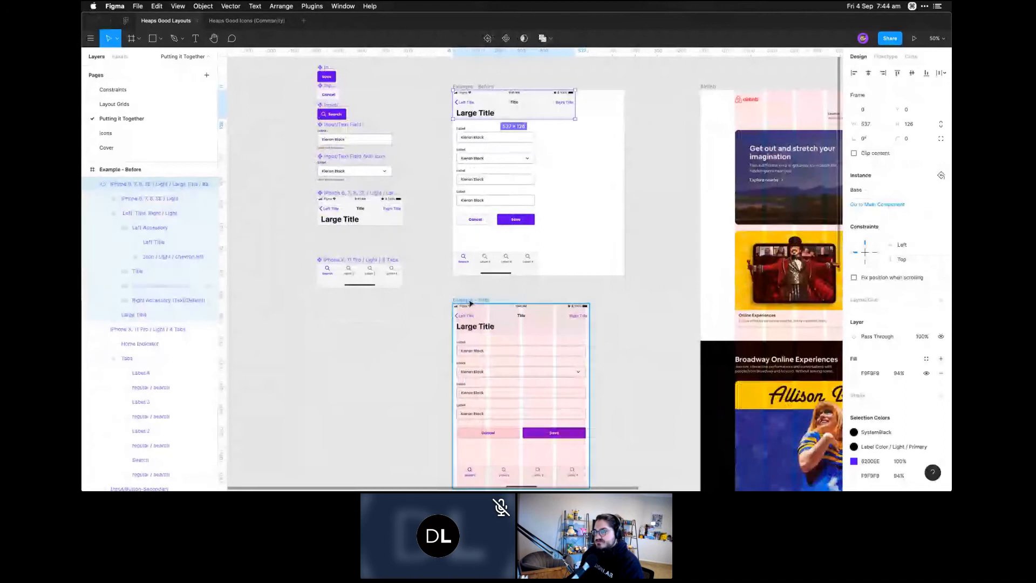
left_click(642, 317)
key("space")
left_click_drag(622, 302, 625, 350)
Undo the resizing of the Example - After frame, the header instance and the Example - Before frame
left_click(482, 134)
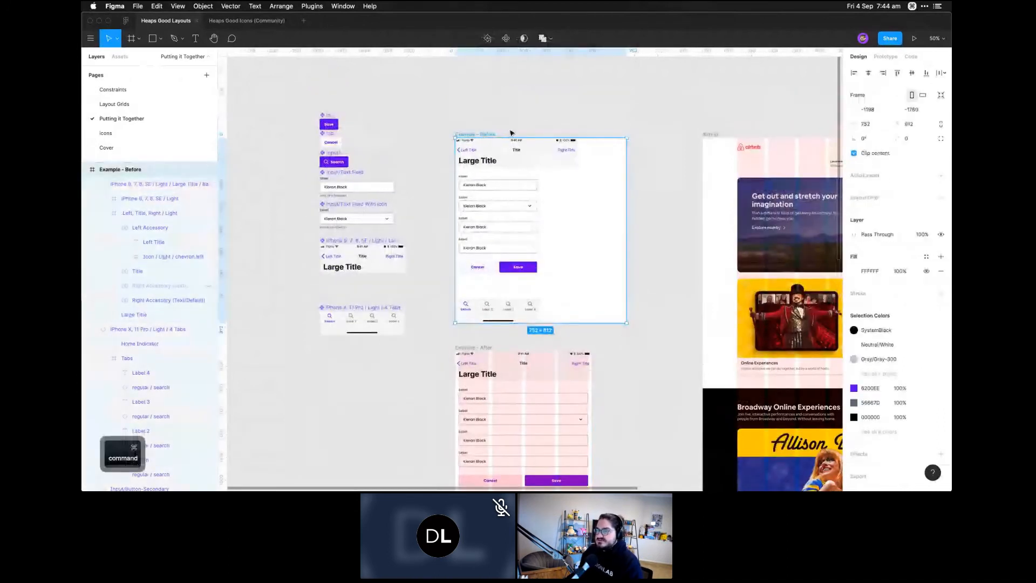
key("super+z")
key("super+z")
key("super+z")
key("super+z")
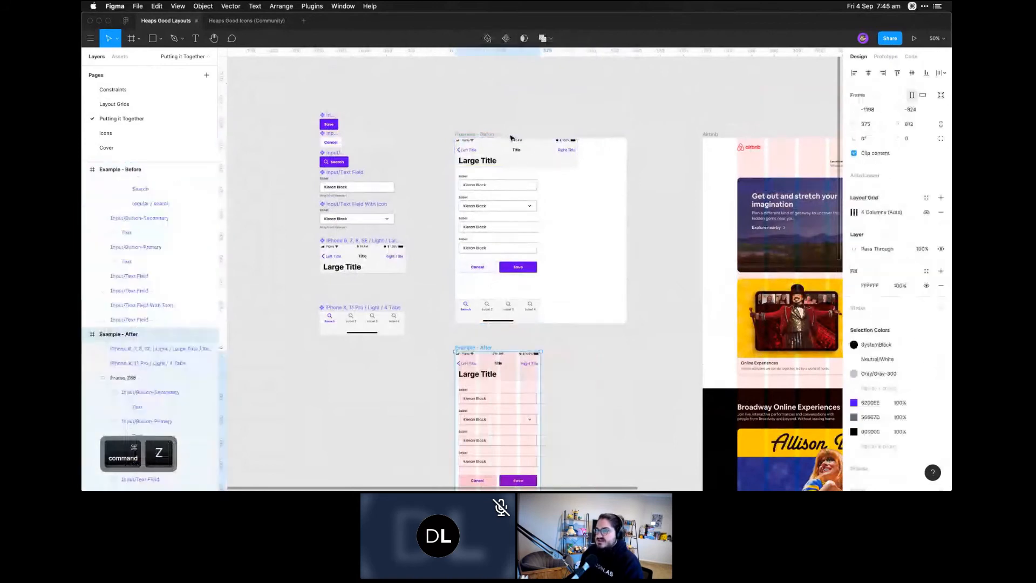
key("super+z")
key("super+z")
key("super+z")
key("super+z")
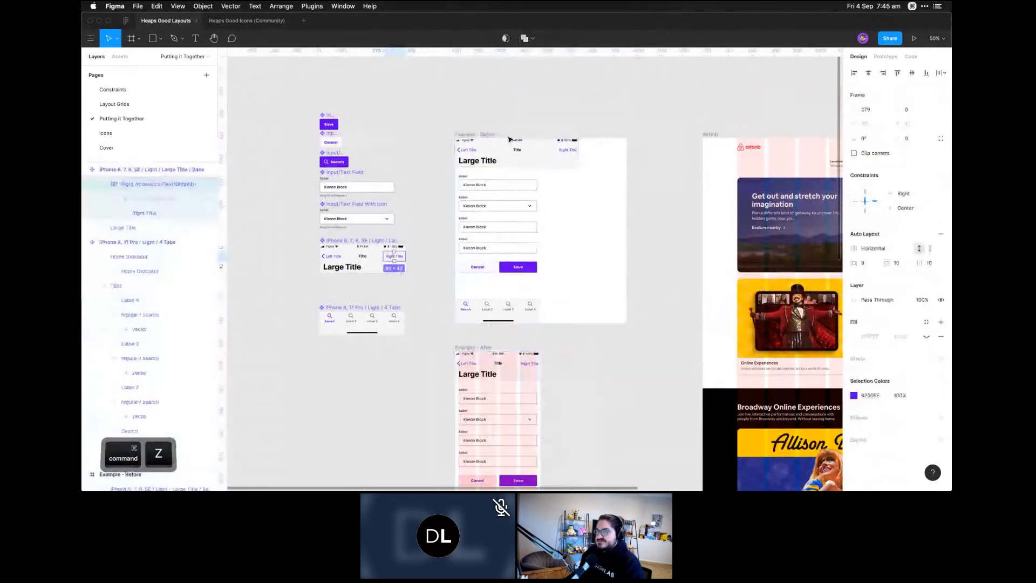
key("super+z")
key("super+z")
key("super+z")
key("super+z")
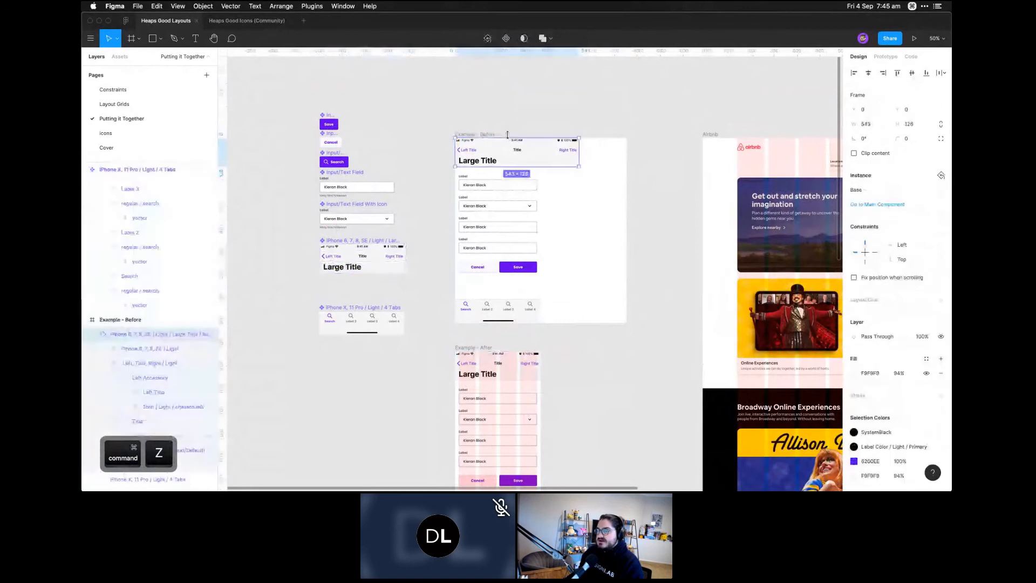
key("super+z")
key("super+z")
key("super+z")
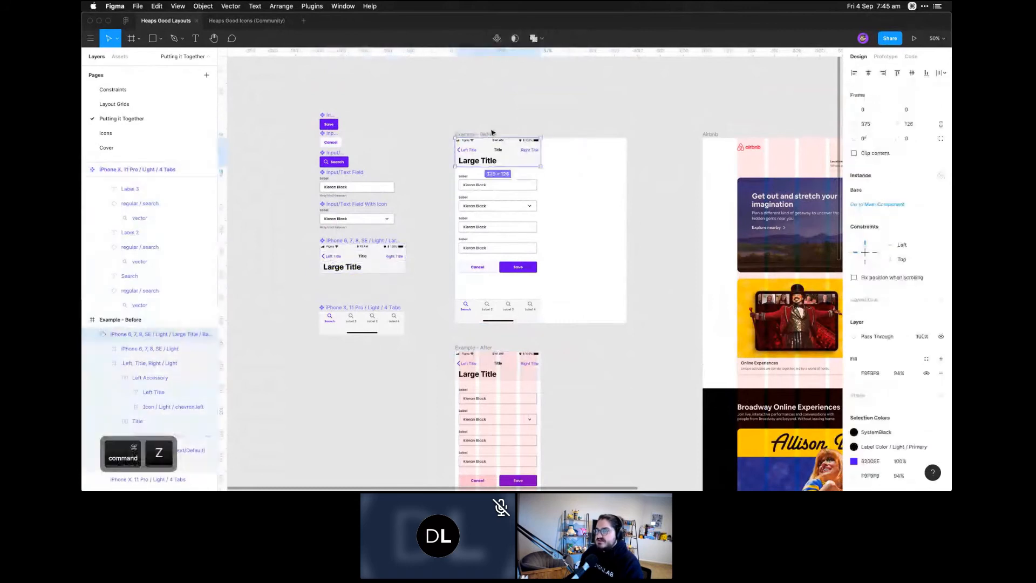
key("super+z")
key("super+z")
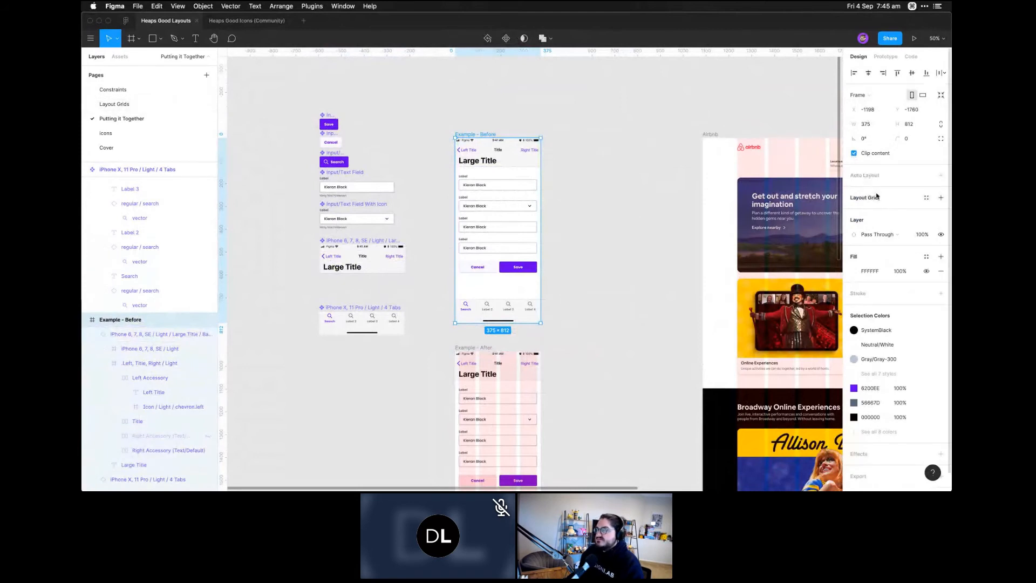
Apply the Fluid 0-599 grid style to the Example - Before frame
left_click(927, 198)
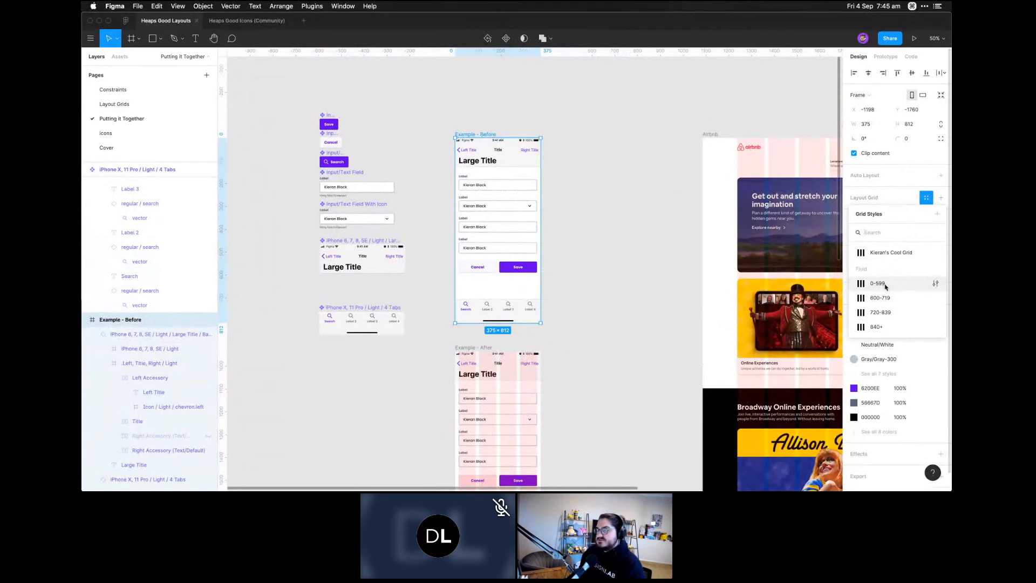
left_click(885, 285)
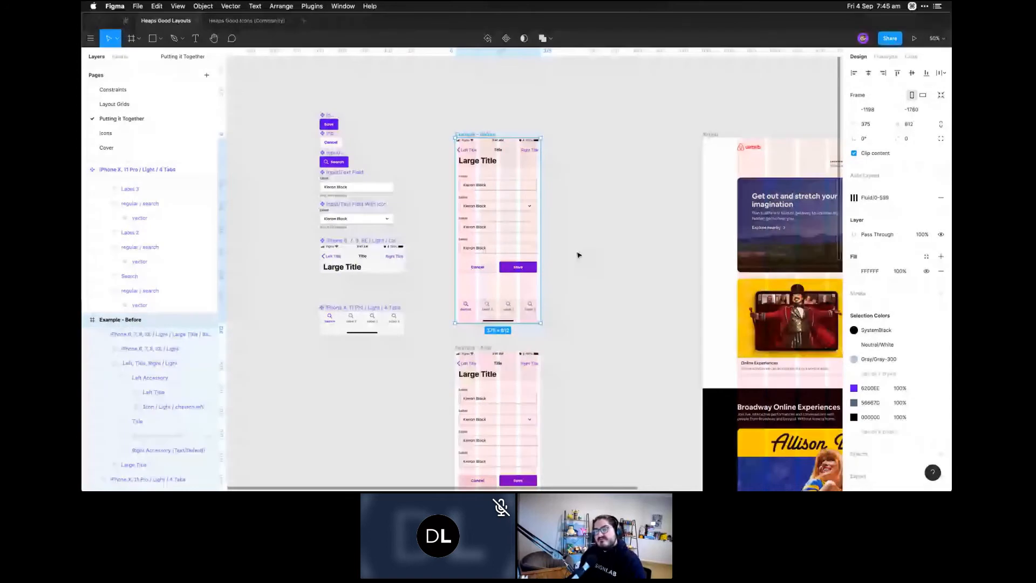
left_click(554, 231)
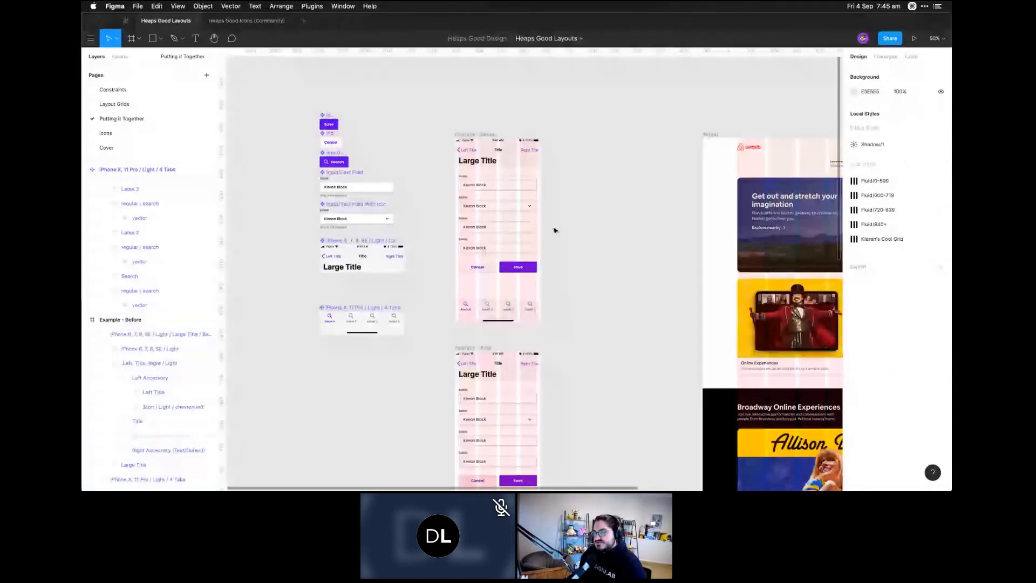
Widen the Example - Before frame to about 730 px to test its layout against the grid, and undo the resizing
left_click(534, 230)
left_click_drag(541, 185, 622, 200)
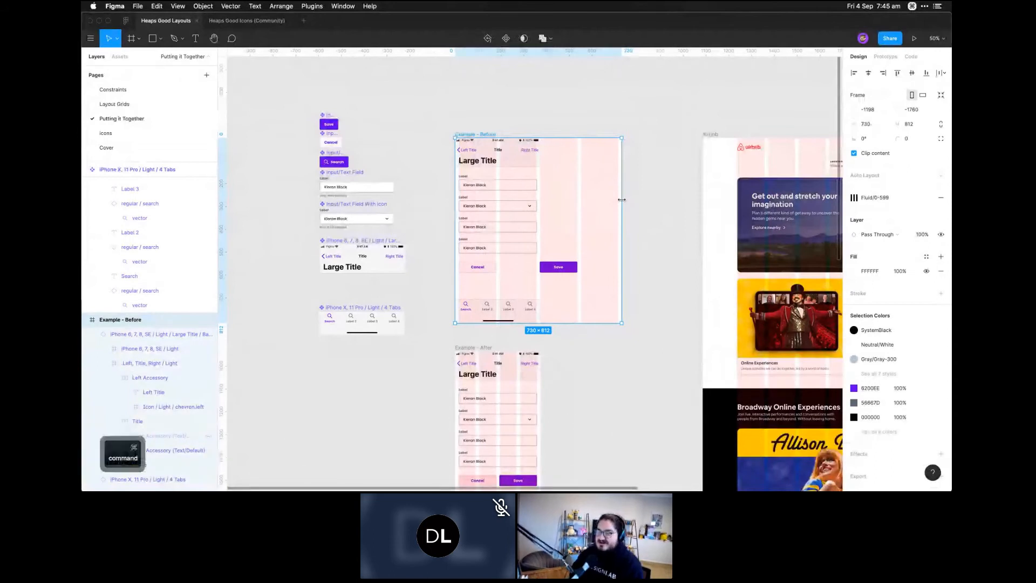
key("super+z")
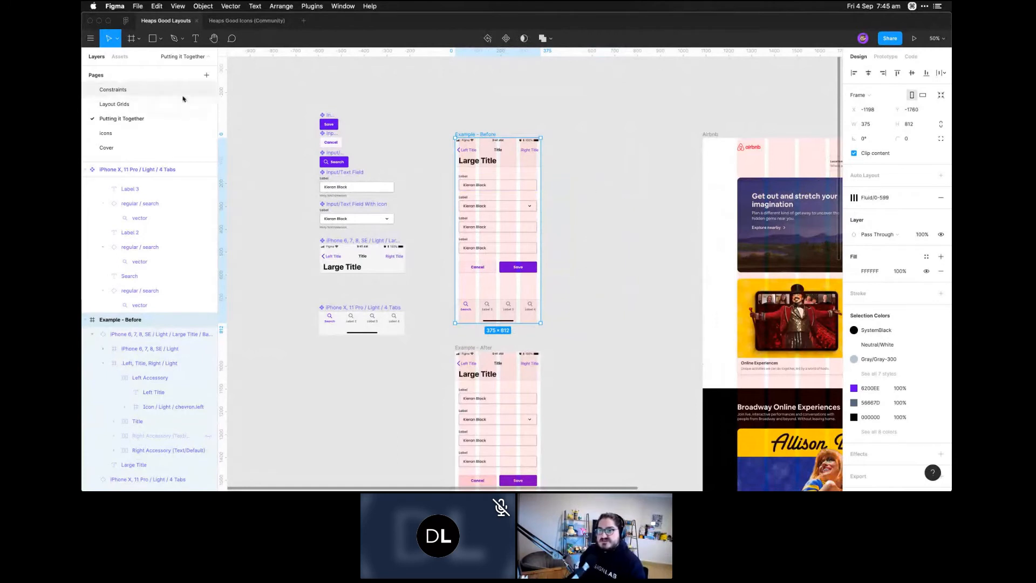
Review the tips on the Constraints page and return to the Putting it Together page
left_click(180, 96)
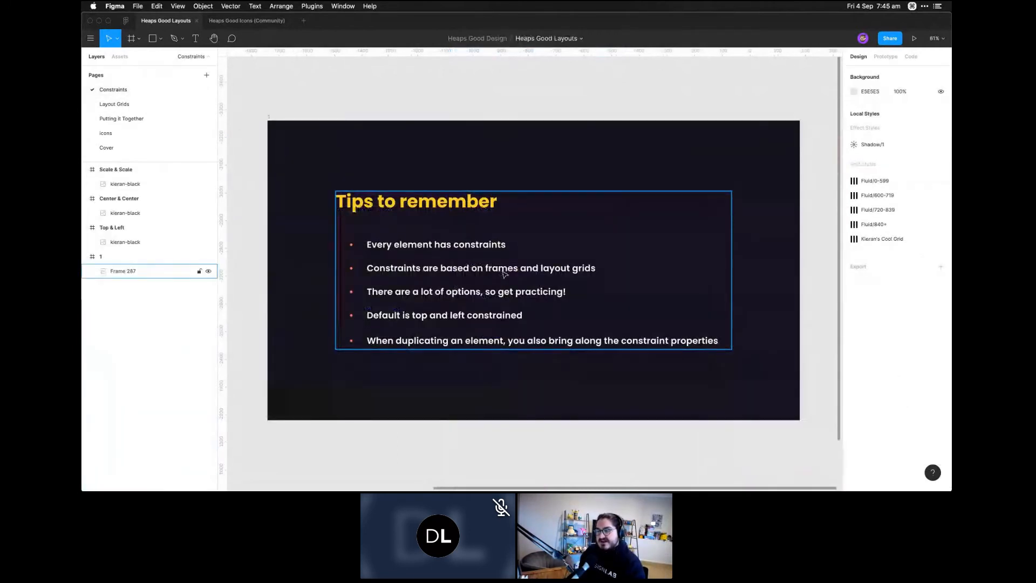
left_click(267, 65)
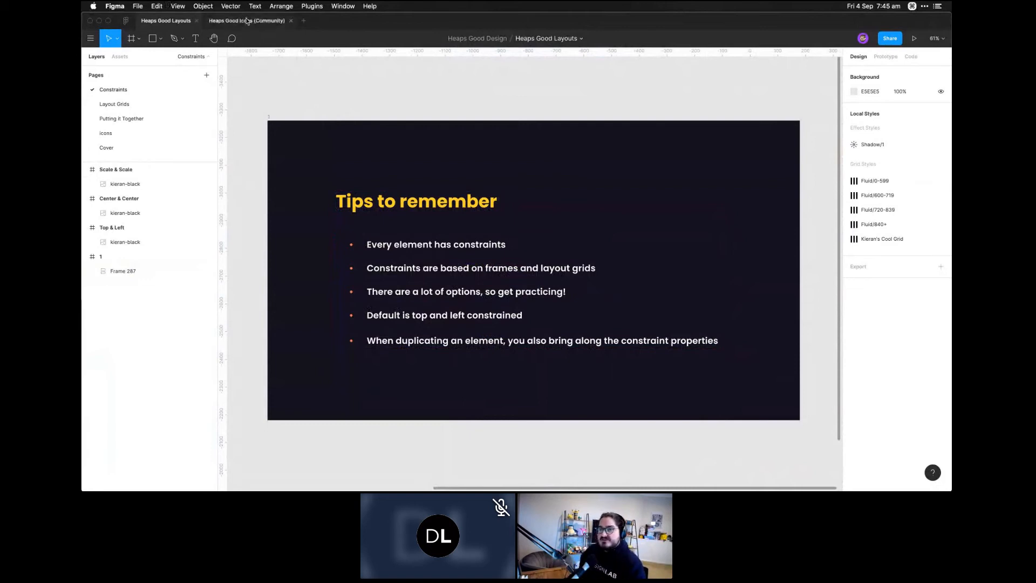
left_click(122, 117)
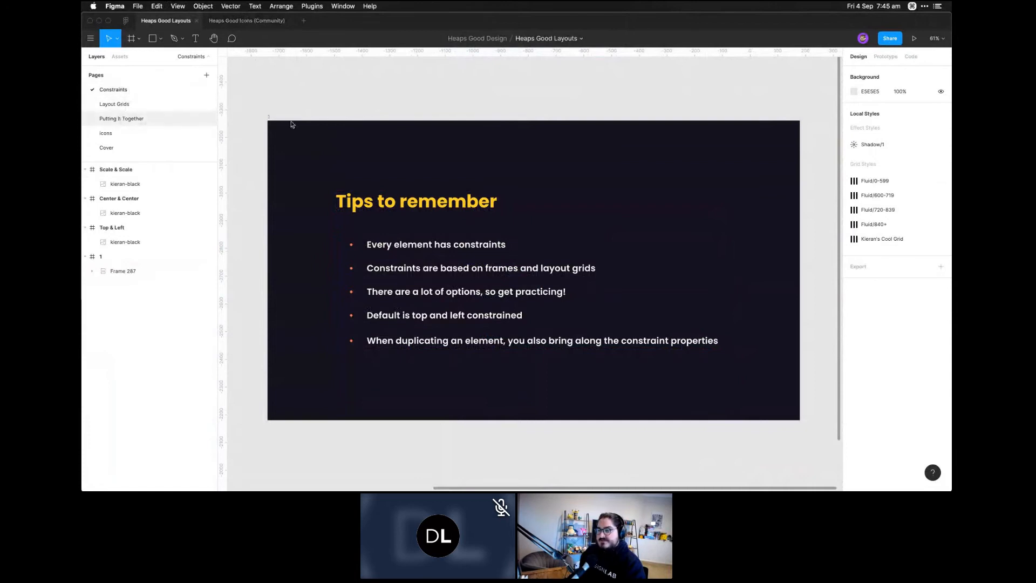
Widen the Example - Before frame to about 554 px to see how its text fields respond with the grid applied
key("z")
left_click_drag(426, 110, 641, 270)
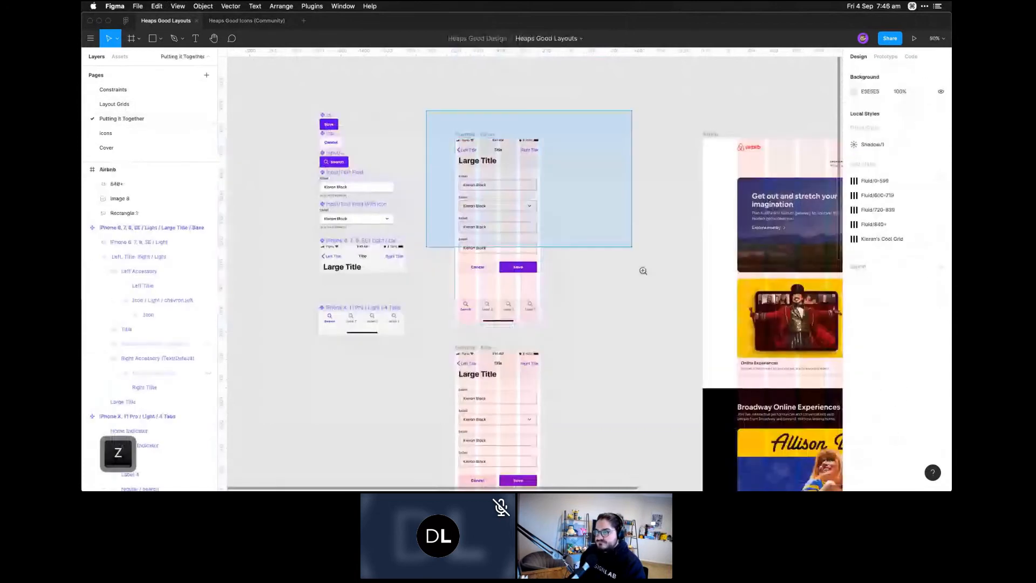
key("space")
left_click(430, 253)
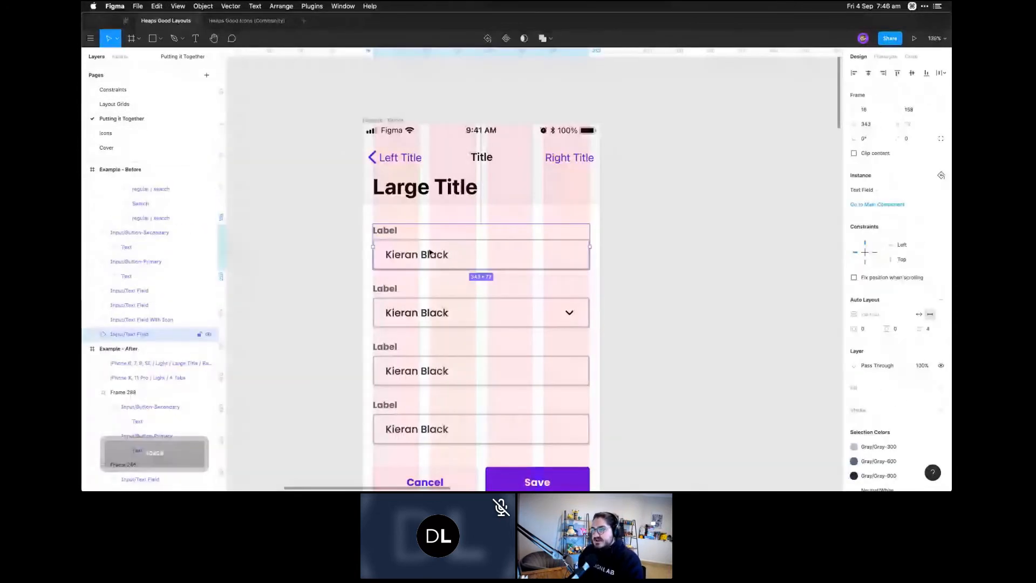
key("Escape")
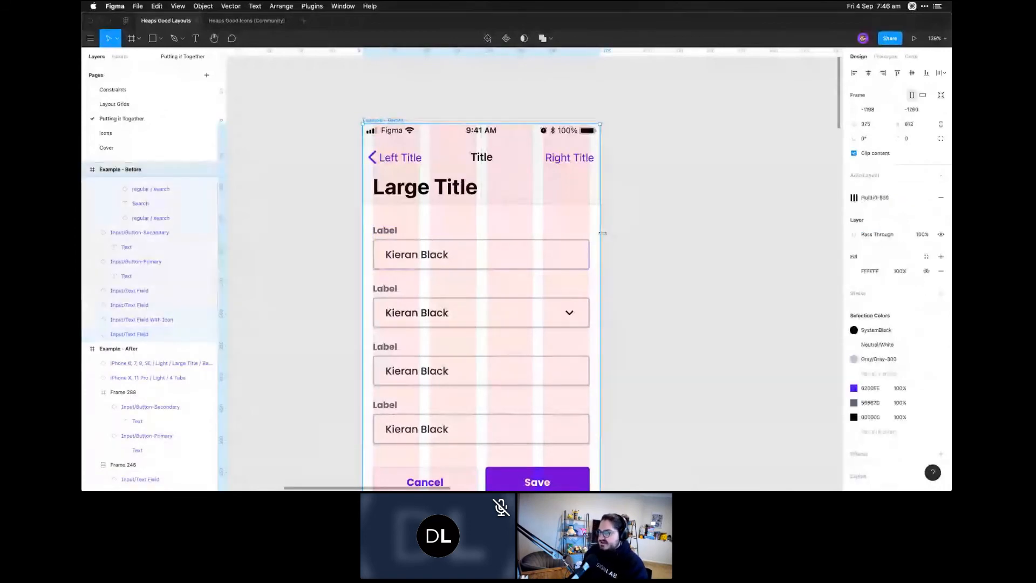
left_click_drag(661, 239, 713, 241)
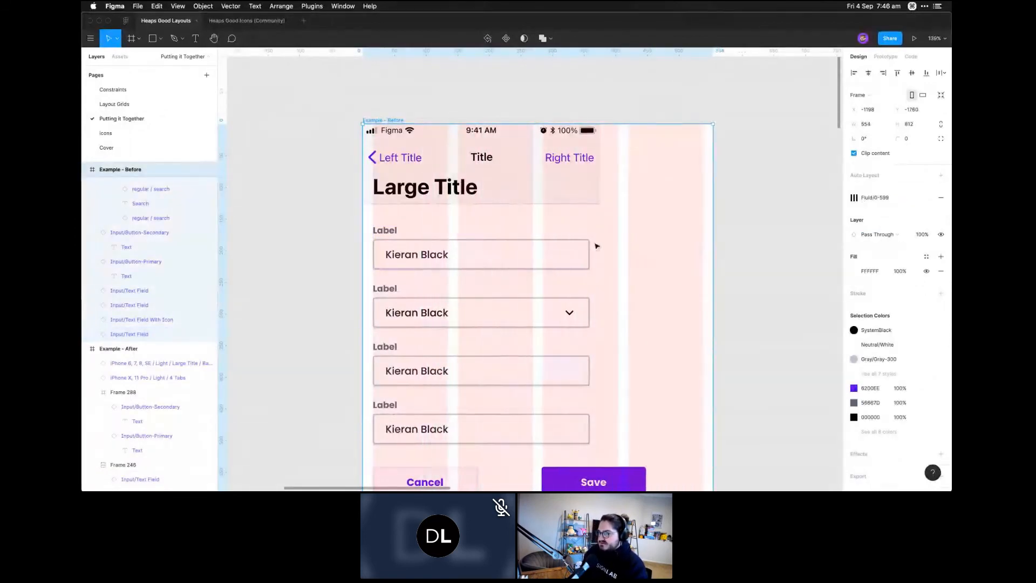
Shift the first text field off the grid's column edge, first to X 32 and then to X 12
left_click(532, 258)
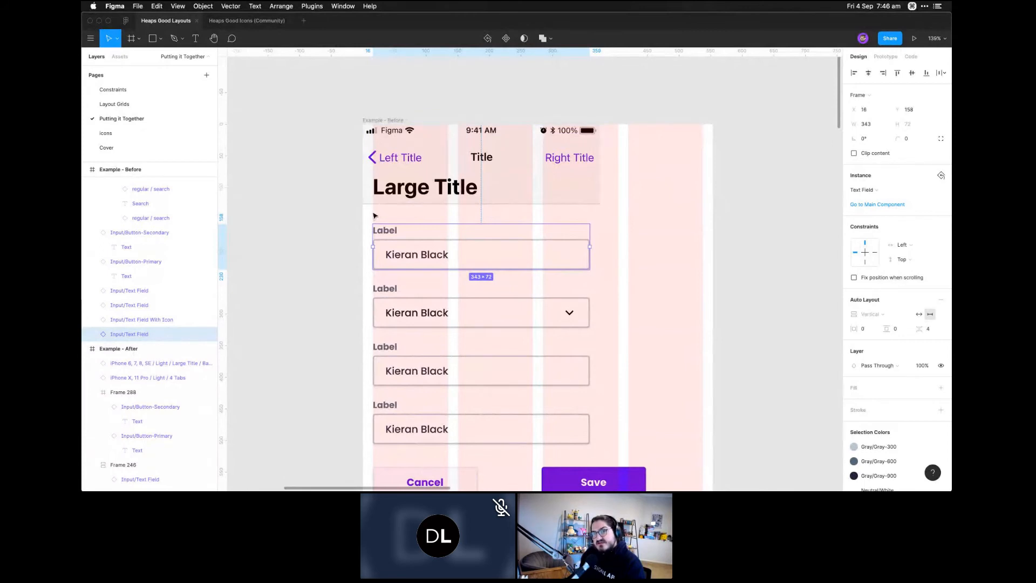
left_click_drag(387, 251, 397, 252)
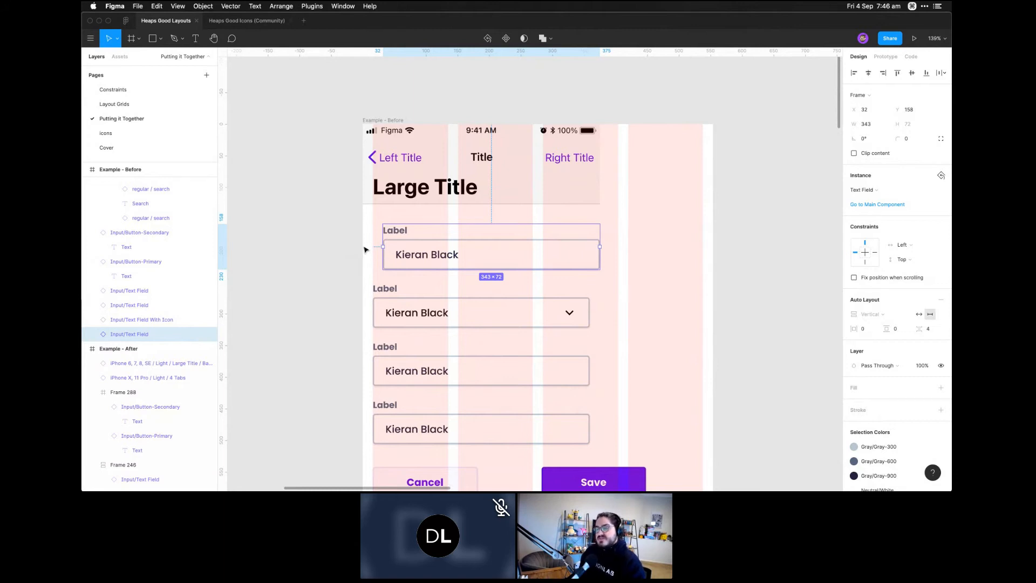
left_click_drag(397, 251, 386, 251)
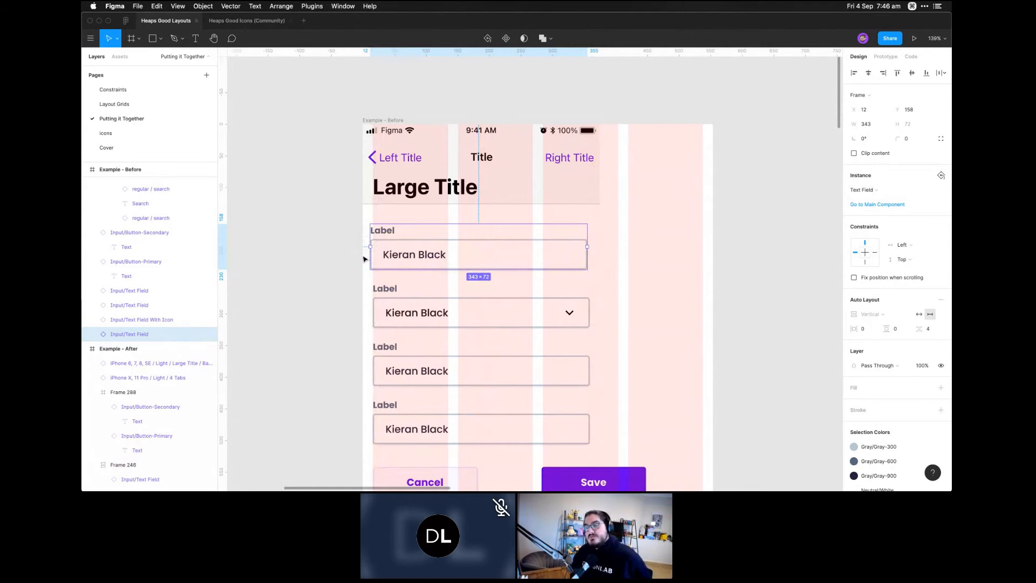
Undo the moves of the first text field and the widening of the Example - Before frame
key("super+z")
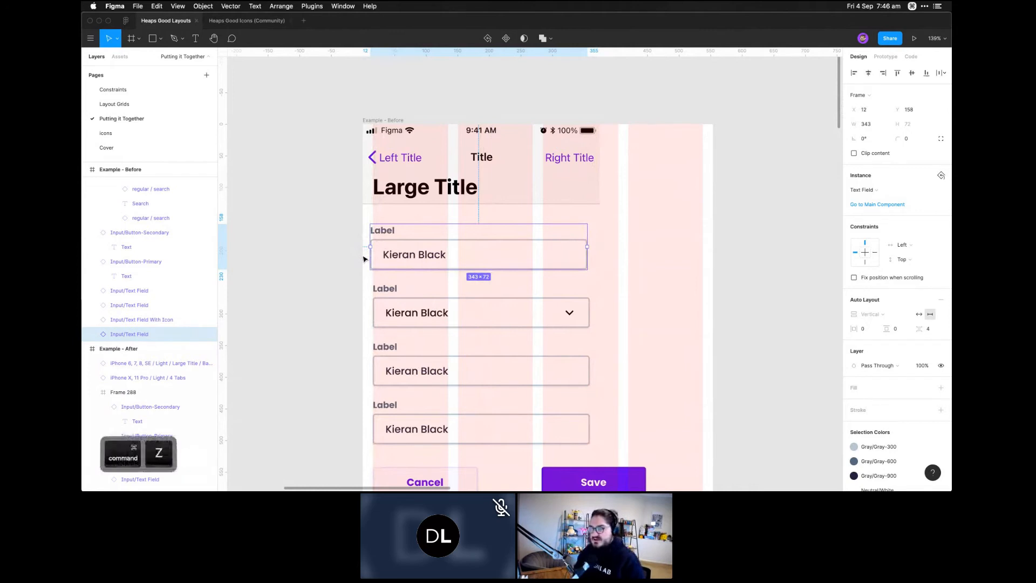
key("super+z")
key("super+z")
key("super+z")
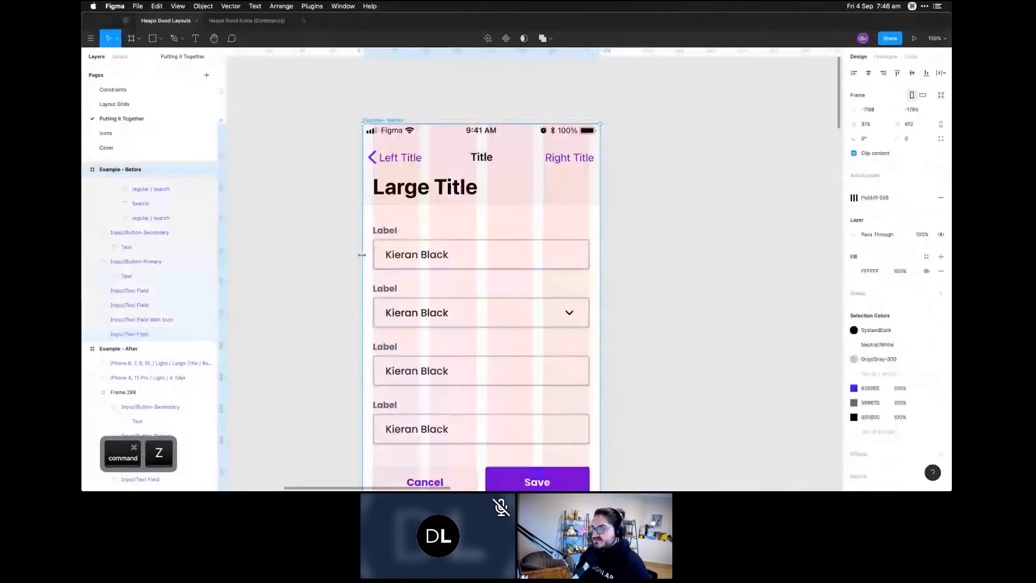
key("super+z")
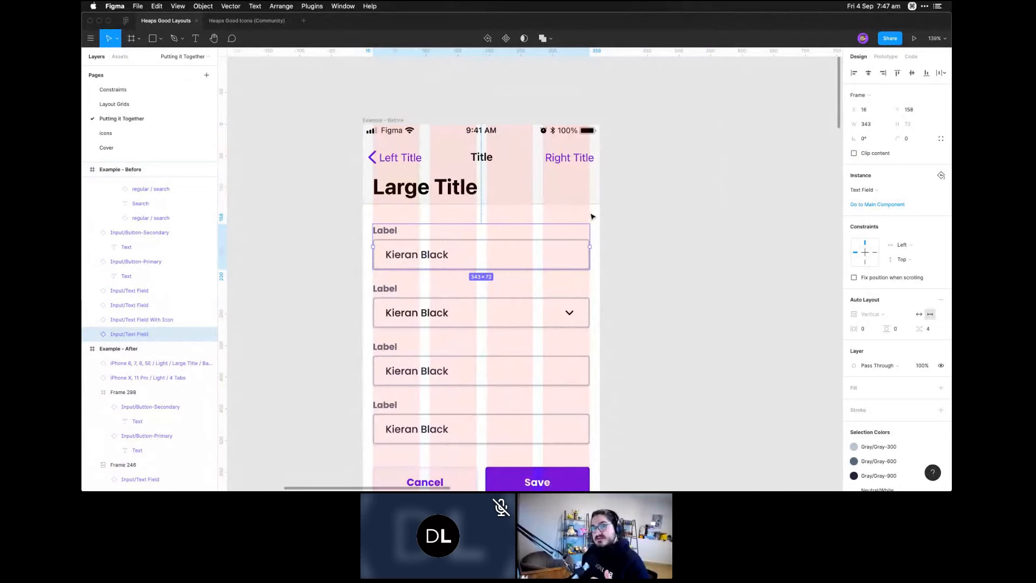
Set the first text field's horizontal constraint to Left & Right
key("shift")
left_click(875, 253, "shift")
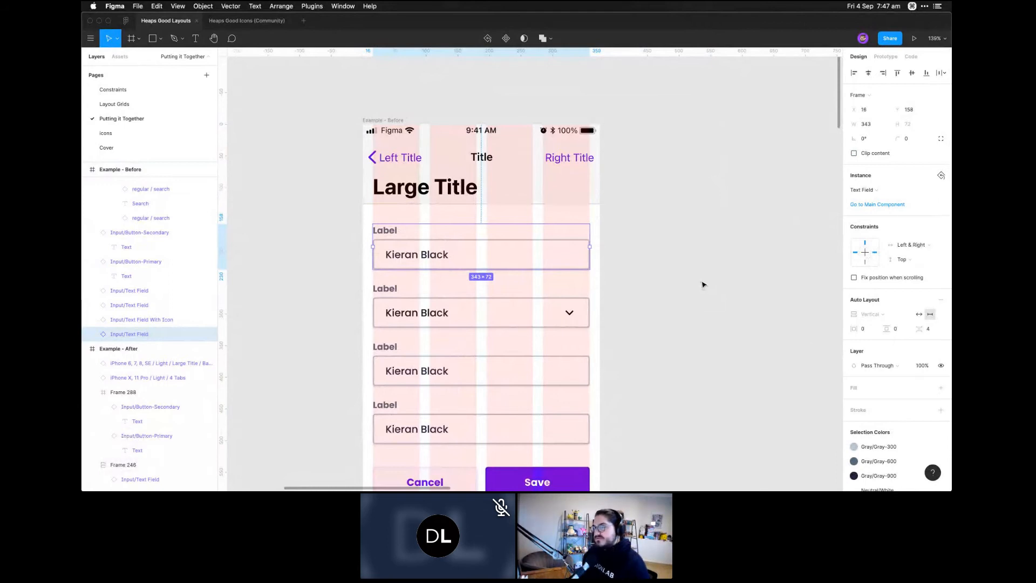
Widen the Example - Before frame to about 523 px and check how the first text field follows the grid
left_click(378, 120)
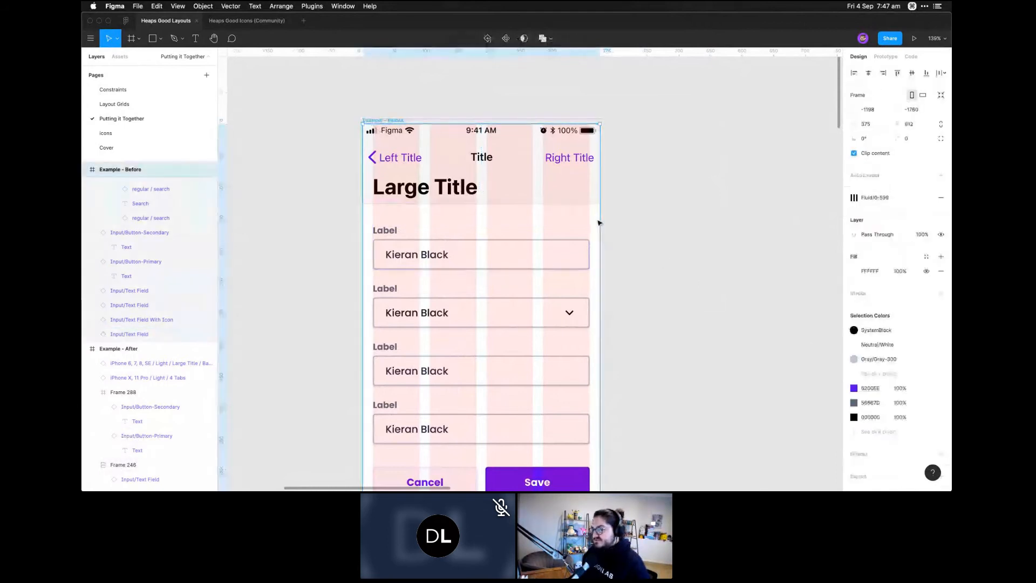
left_click_drag(598, 220, 695, 224)
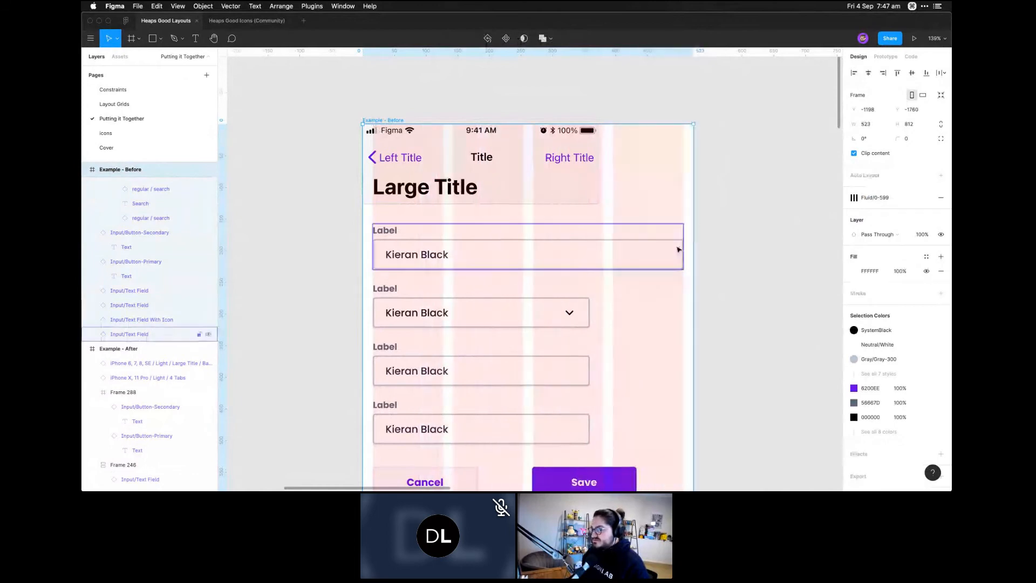
left_click(679, 232)
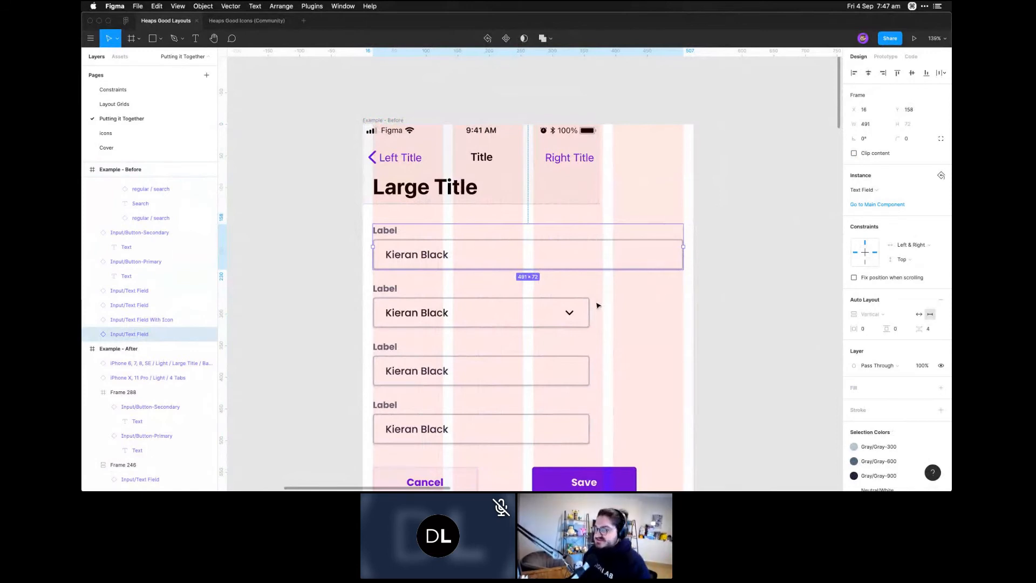
key("super+z")
left_click(731, 340)
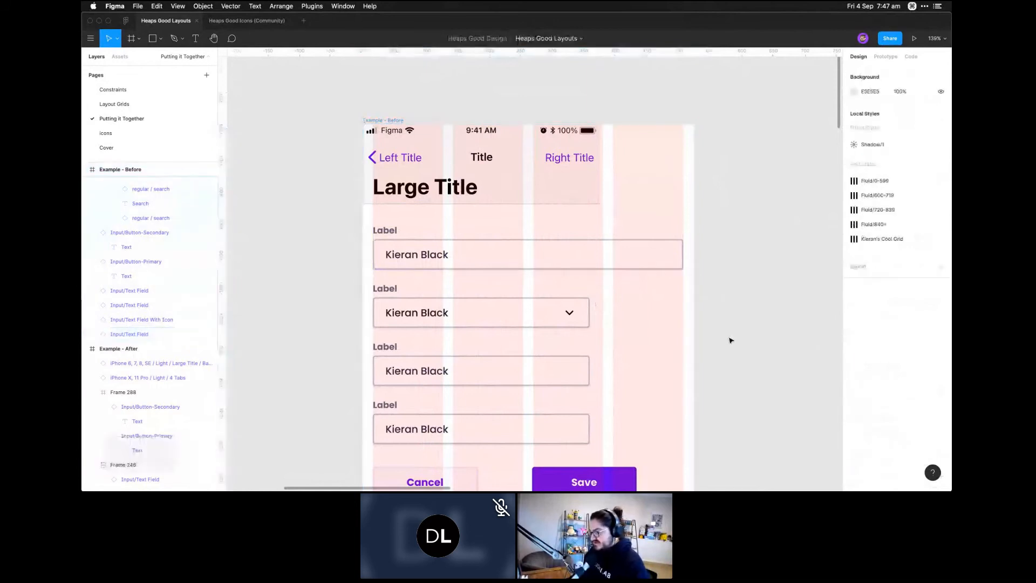
Stretch the second text field, the one with the icon, to 491 px to reach the last grid column
key("space")
left_click_drag(623, 364, 610, 247)
left_click(573, 192)
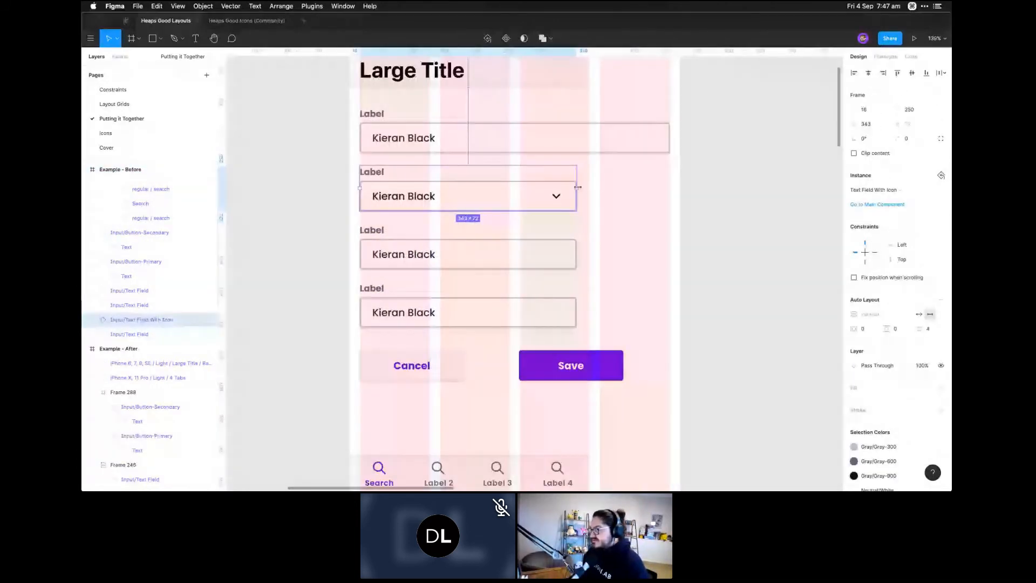
left_click_drag(577, 187, 664, 232)
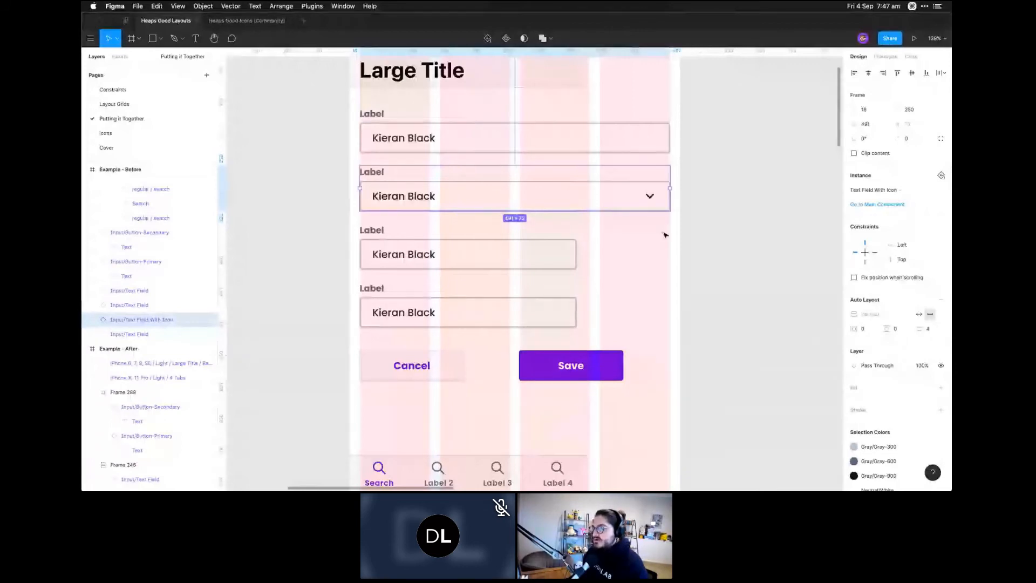
Undo the stretching of the text field with icon and the widening of the Example - Before frame
key("super")
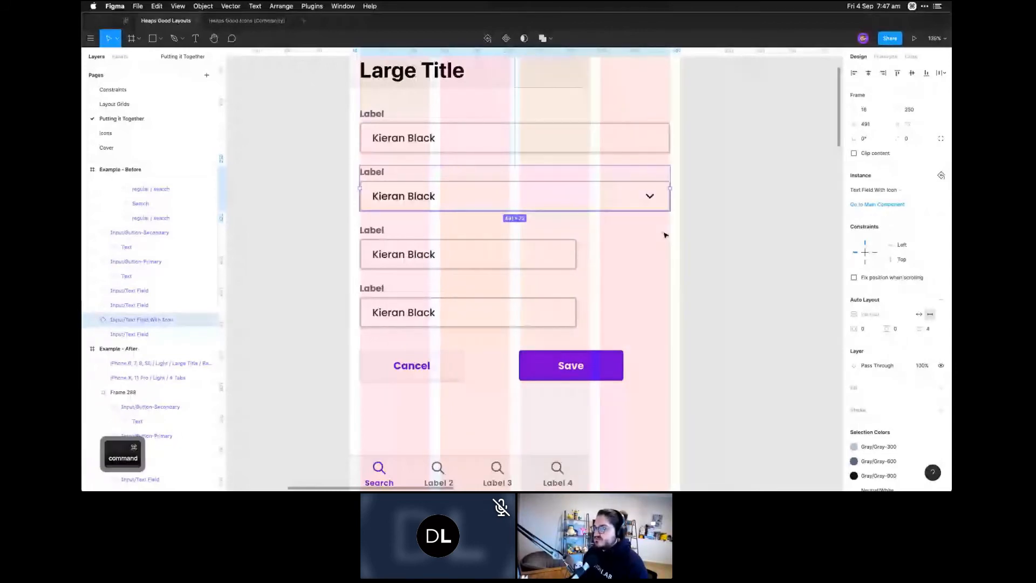
key("super+z")
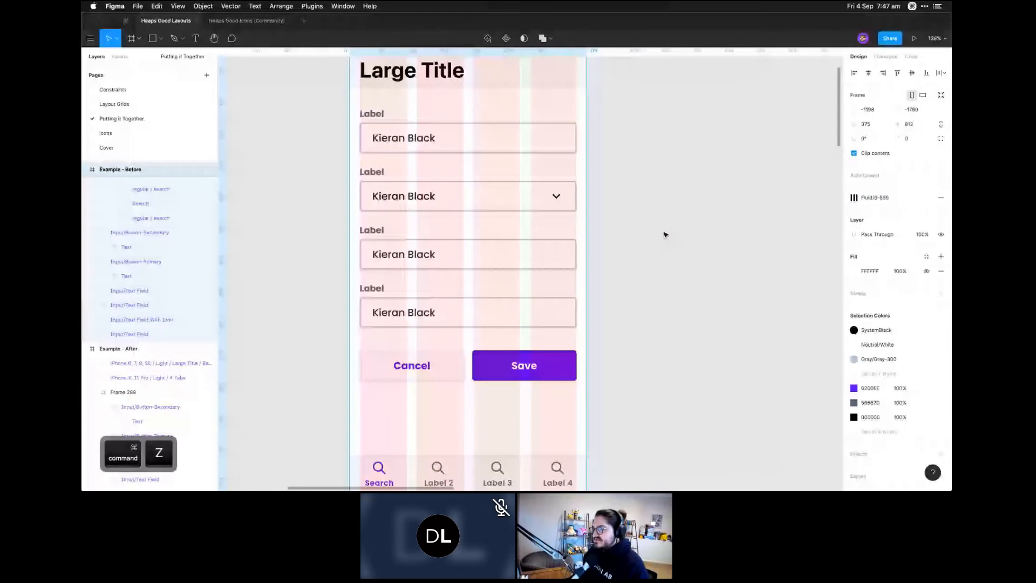
key("super+z")
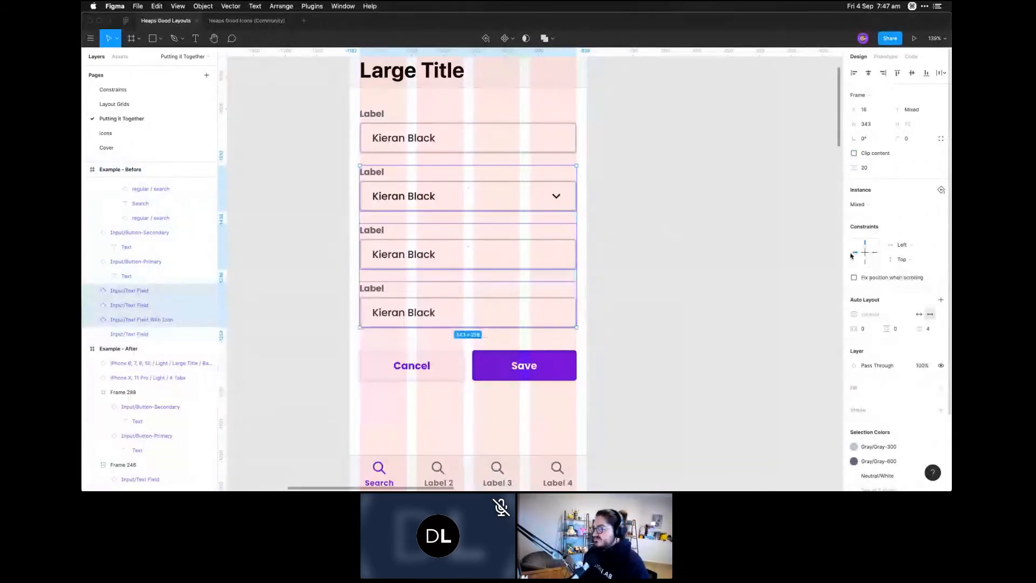
Set the horizontal constraint of the three lower text fields to Left & Right
left_click(875, 252, "shift")
left_click(666, 204)
Widen the Example - Before frame to about 556 px to test all four text fields, and undo the resizing
key("space")
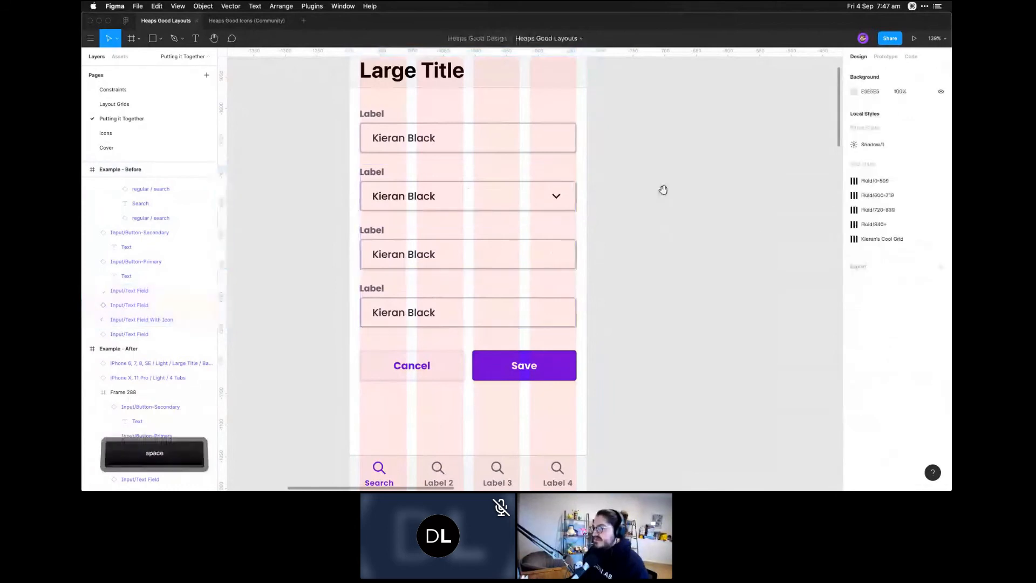
left_click_drag(664, 189, 675, 288)
left_click(390, 101)
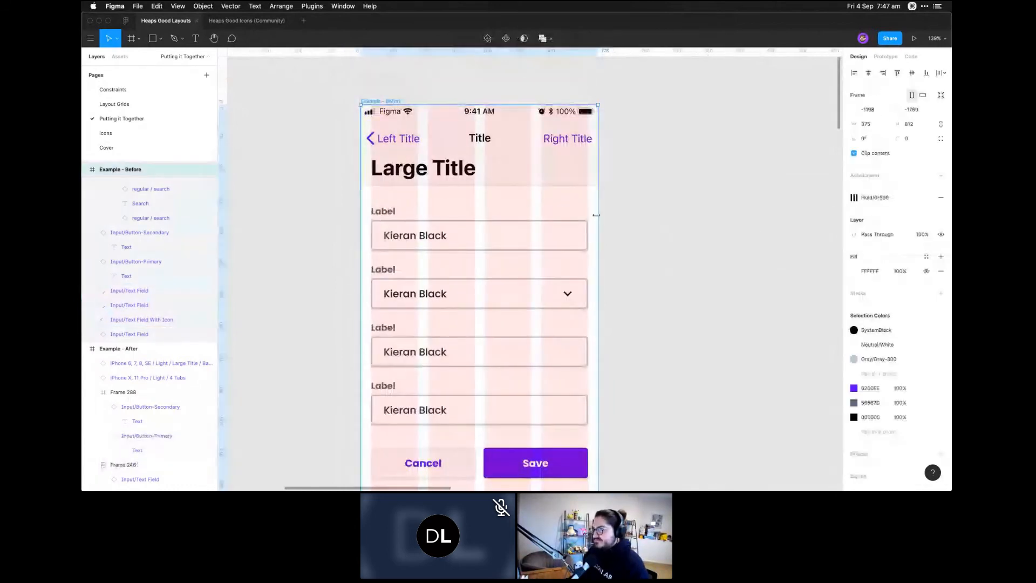
left_click_drag(598, 216, 718, 221)
key("space")
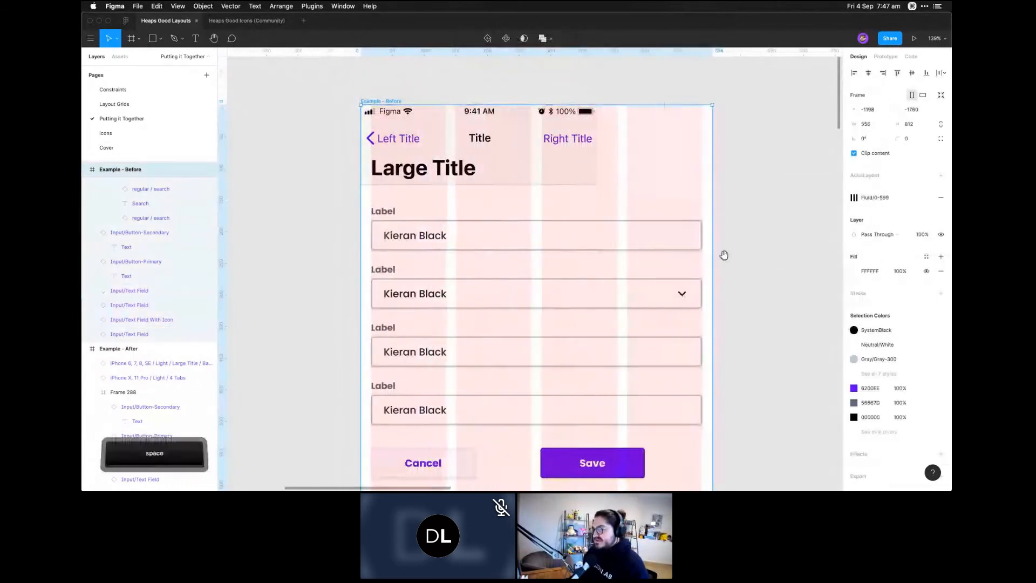
left_click_drag(752, 305, 681, 281)
key("super+z")
scroll(629, 260, "left", 3)
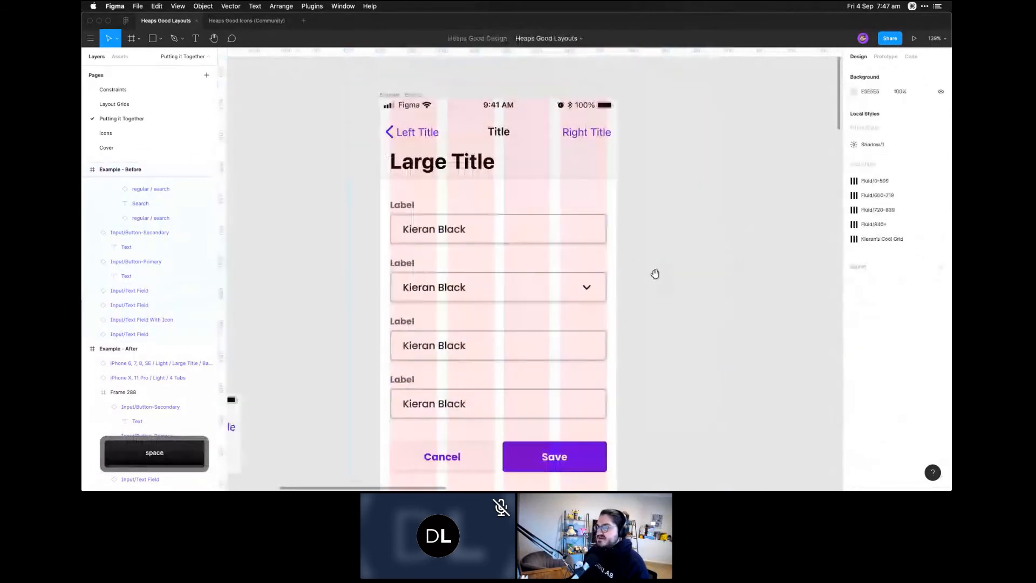
Set the header instance's horizontal constraint to Left & Right and select the Example - Before frame for a resize test
left_click(550, 167)
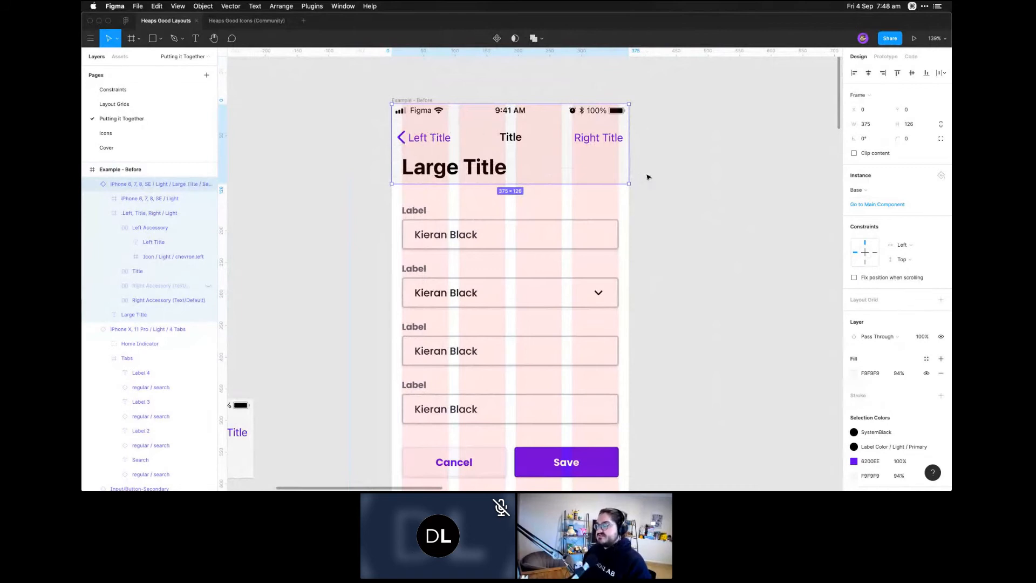
left_click(875, 252, "shift")
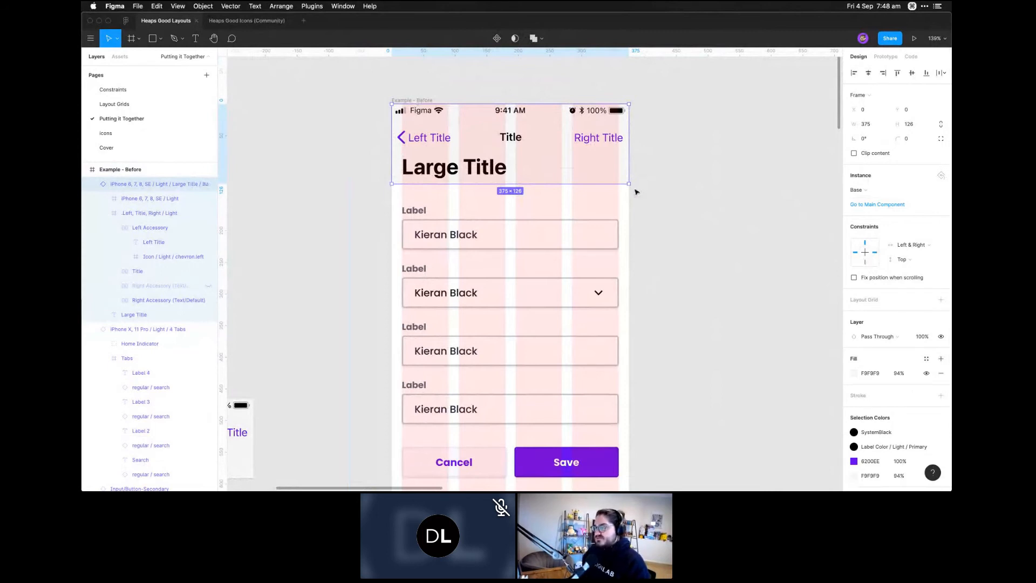
key("Escape")
key("Escape")
left_click(406, 101)
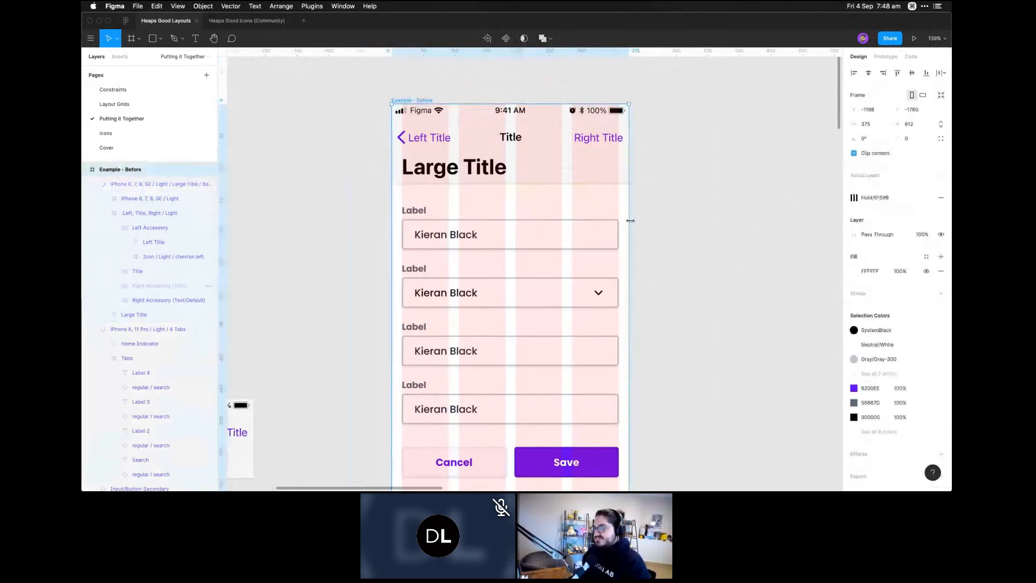
Widen the Example - Before frame to test how the header stretches, and undo the resizing
left_click_drag(629, 221, 785, 233)
key("super+z")
scroll(624, 175, "down", 3)
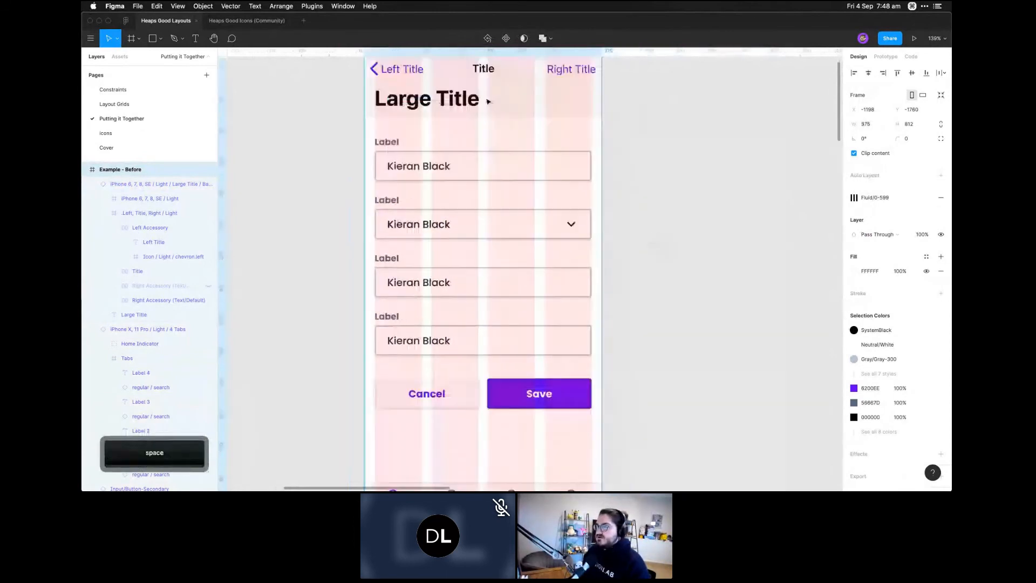
Select the four text fields of Example - Before one after another to check their constraints
left_click(473, 88)
left_click(460, 175)
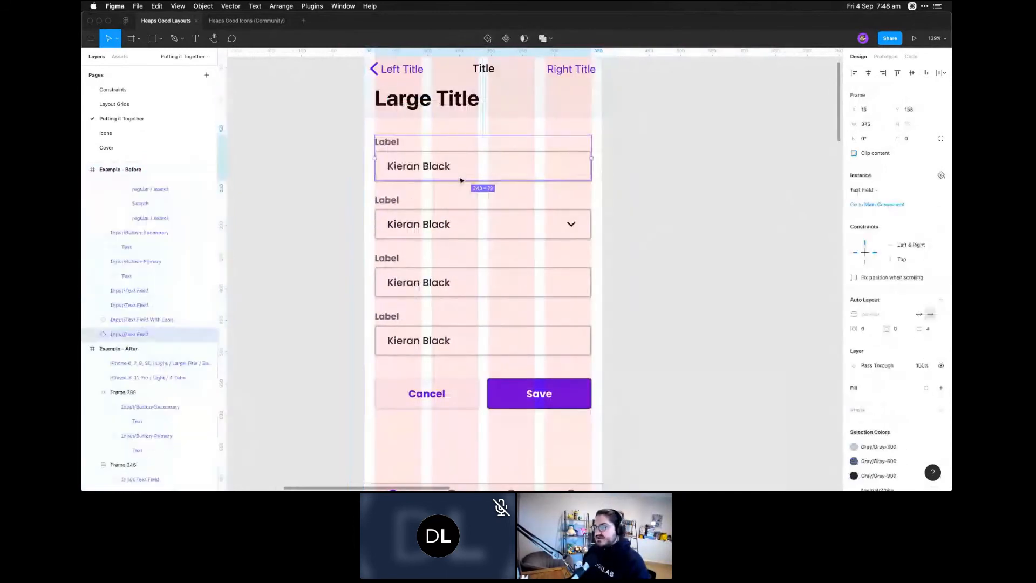
left_click(463, 231)
left_click(468, 292)
left_click(458, 349)
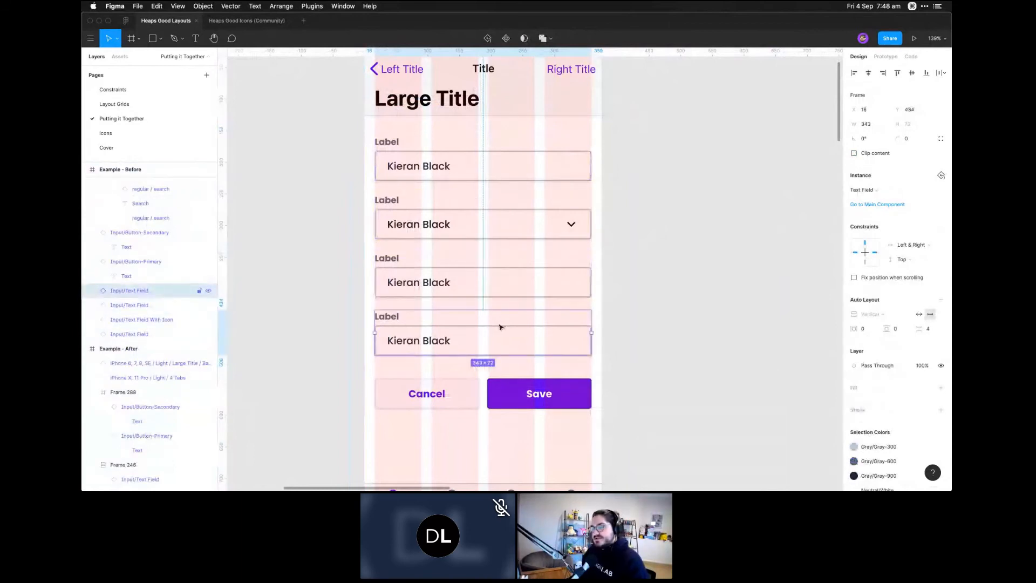
left_click(636, 347)
Examine closely how the Cancel and Save buttons line up with the layout grid's columns and gutter
key("space")
left_click_drag(632, 292, 624, 258)
scroll(623, 258, "down", 4)
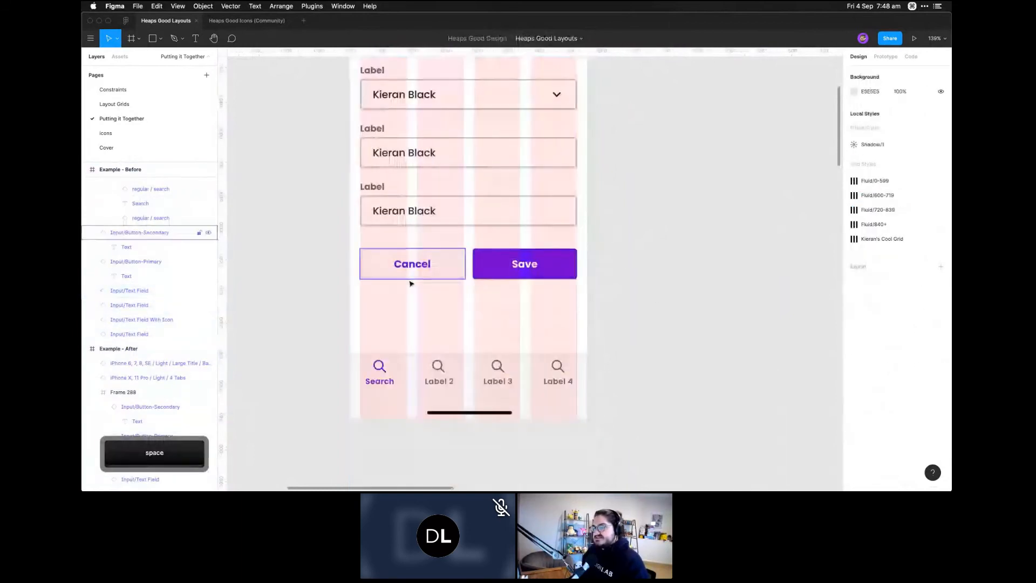
left_click(410, 282)
left_click(662, 247)
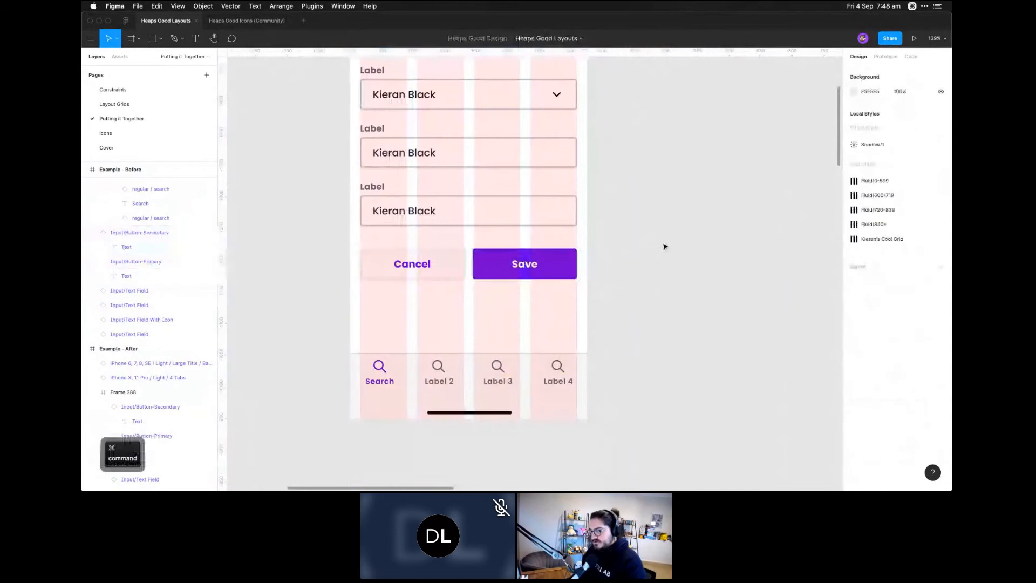
key("space")
left_click_drag(518, 257, 597, 245)
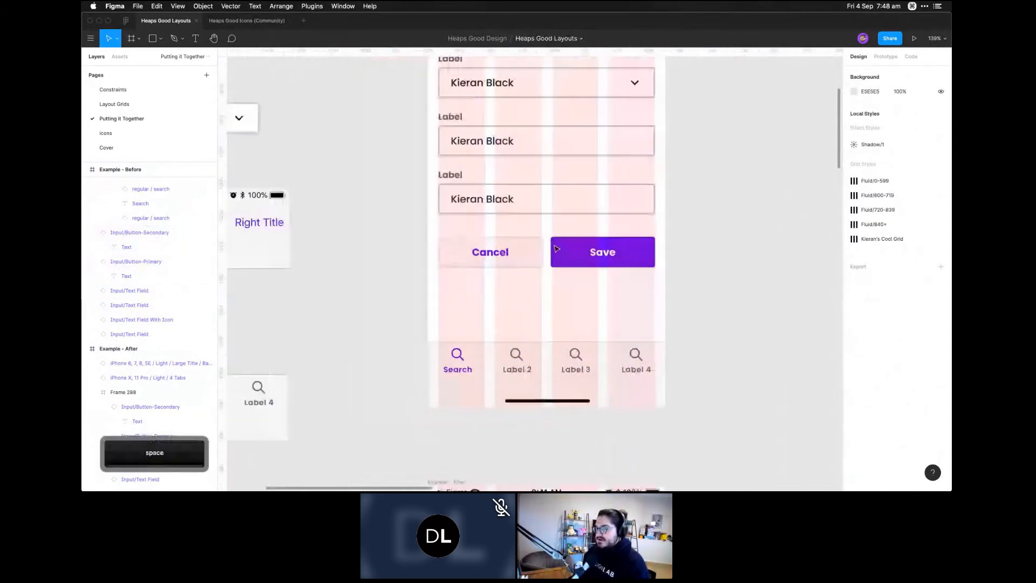
left_click(529, 257)
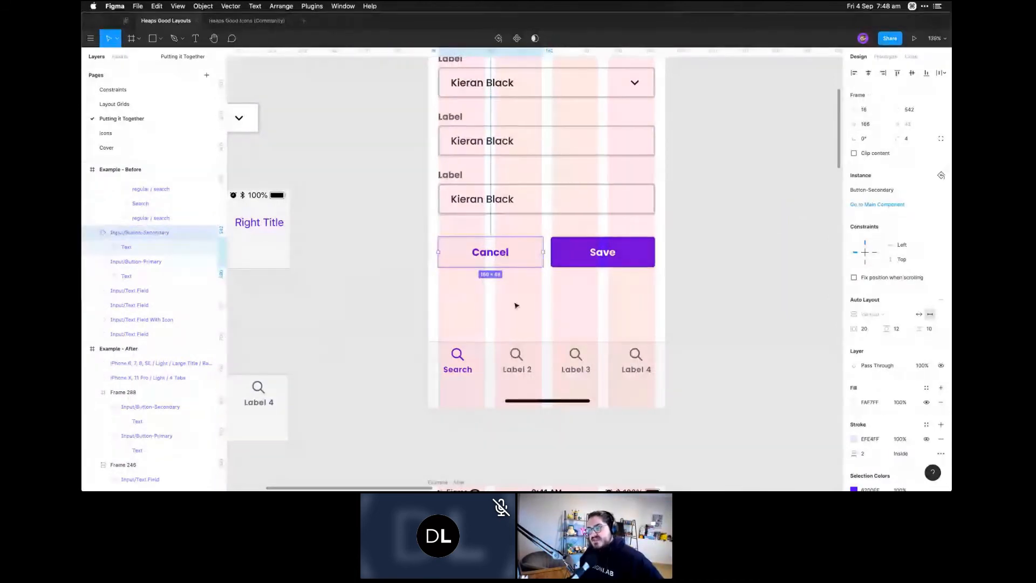
left_click(528, 276)
key("z")
left_click_drag(443, 214, 662, 329)
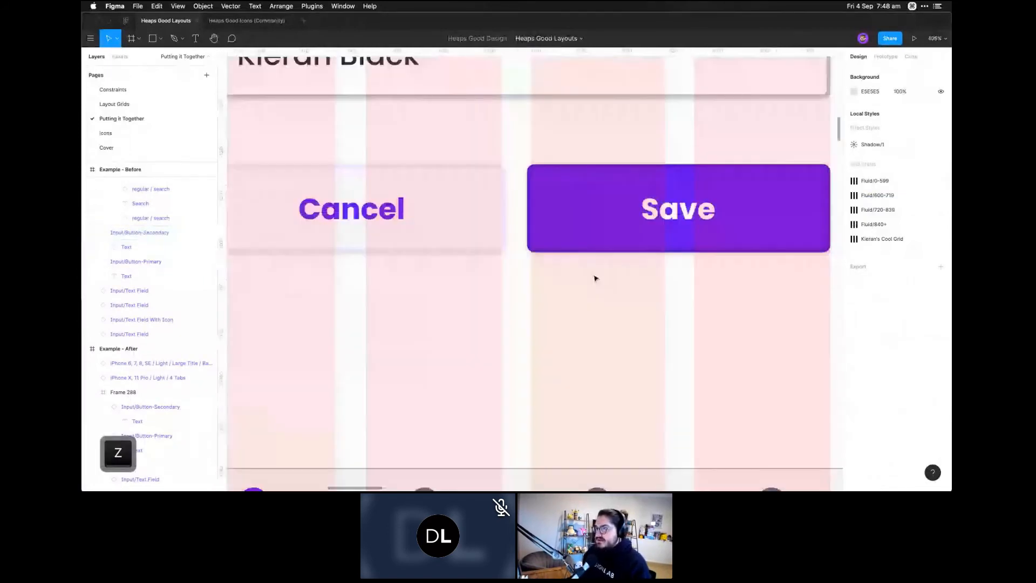
left_click_drag(596, 279, 606, 279)
left_click(516, 176)
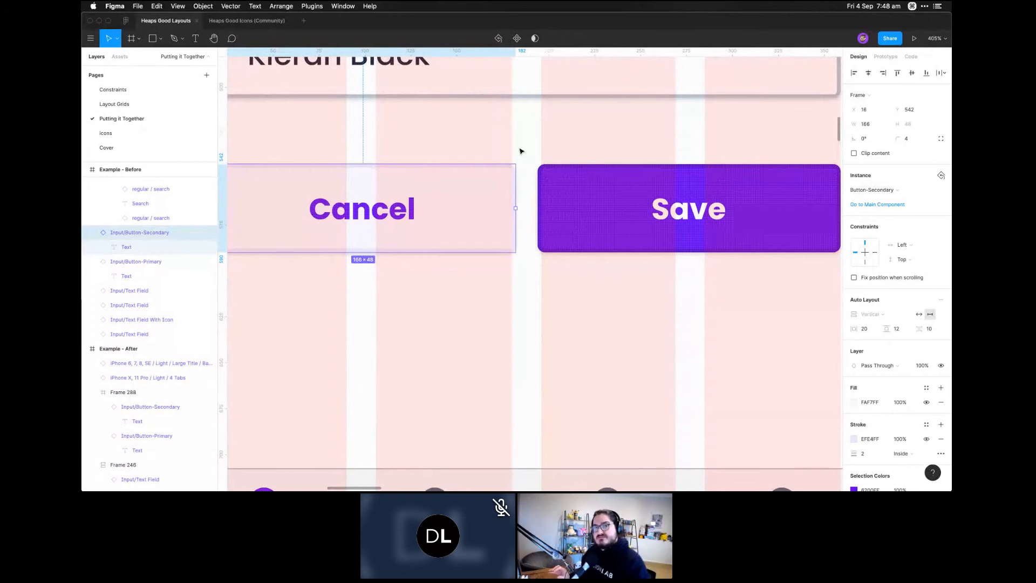
Compare the full-width text fields with the side-by-side Cancel and Save buttons by selecting them in turn
key("super+minus")
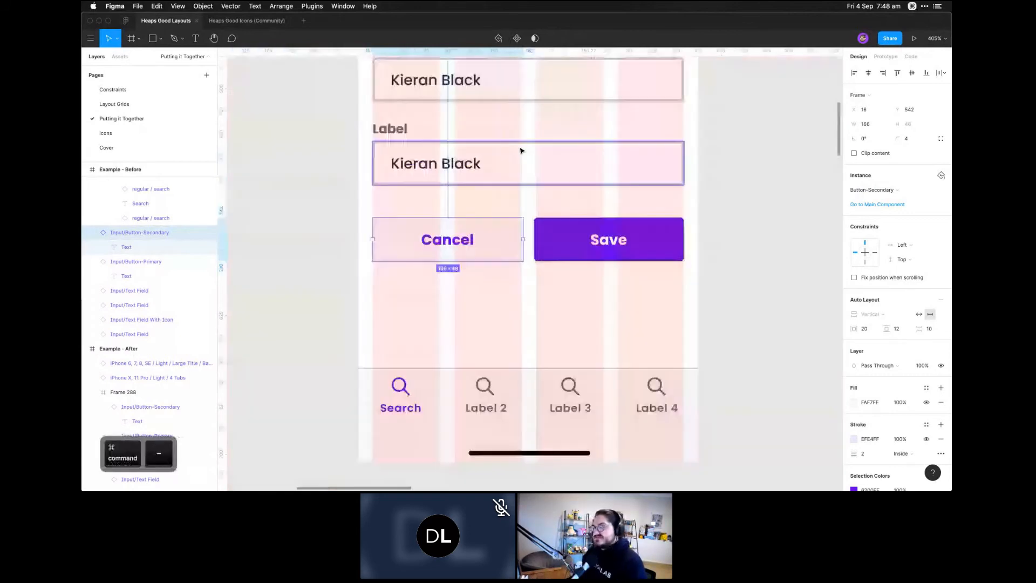
key("super+minus")
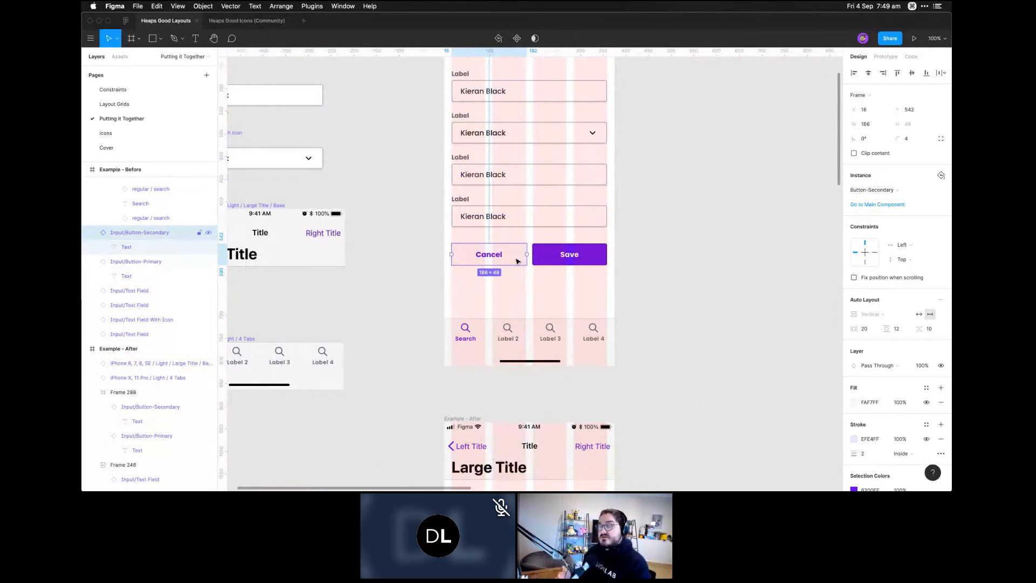
left_click(534, 173)
left_click_drag(545, 197, 530, 235)
left_click(497, 135)
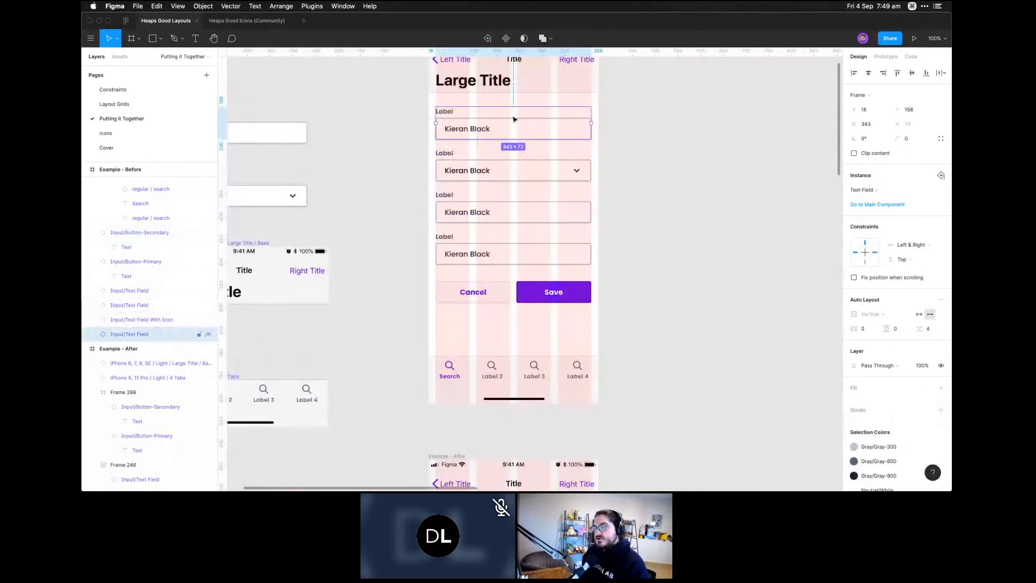
left_click(637, 126)
left_click(495, 292)
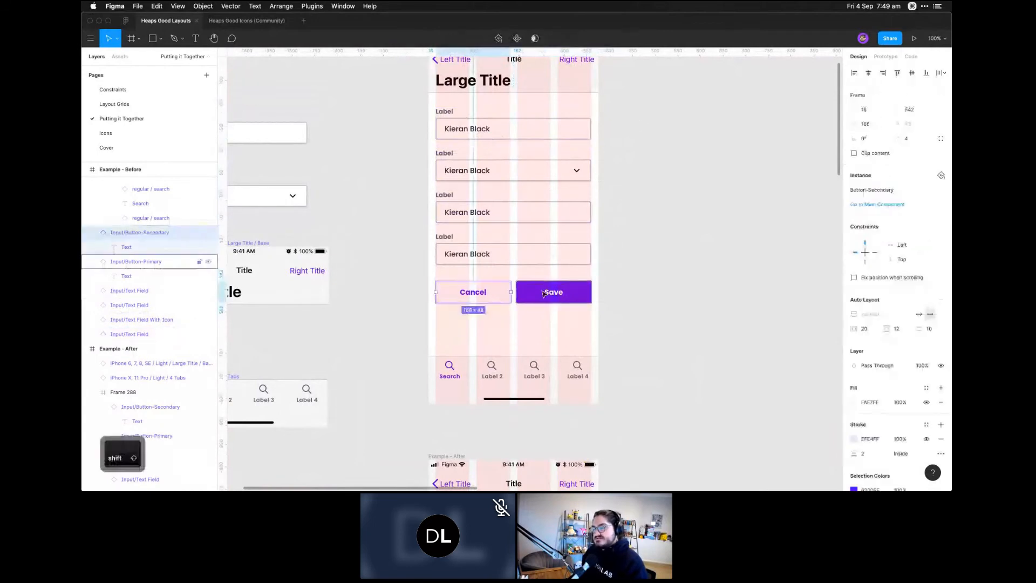
left_click(438, 249)
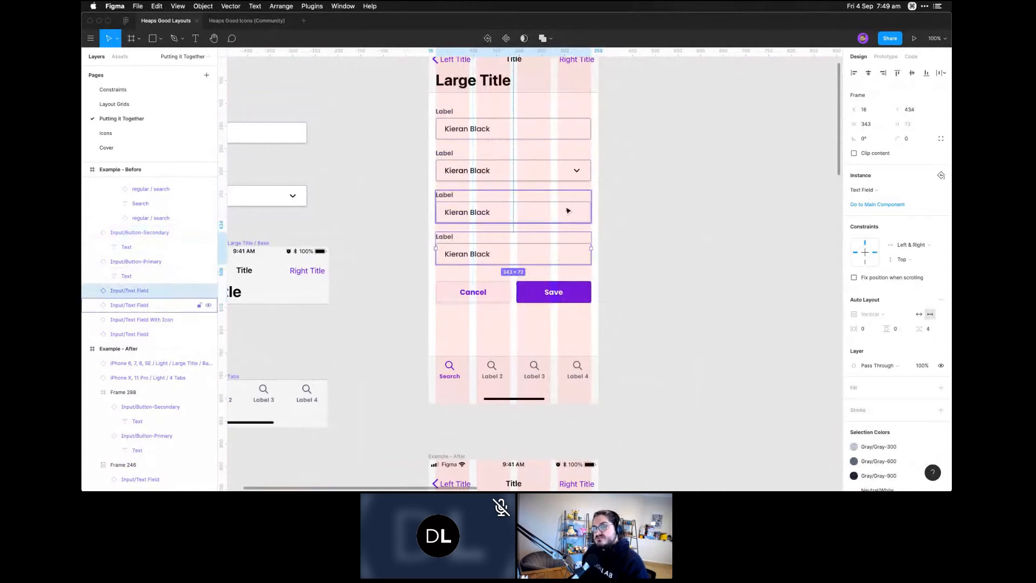
left_click(491, 296)
left_click(549, 295, "shift")
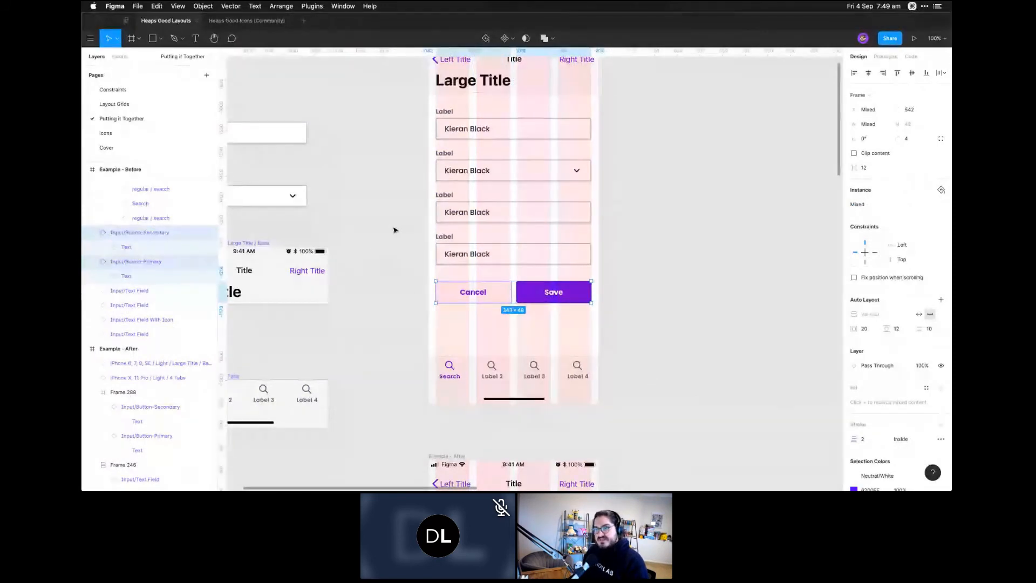
Measure the gap between the Cancel and Save buttons against the grid gutter
left_click(624, 208)
key("space")
left_click_drag(624, 207, 631, 256)
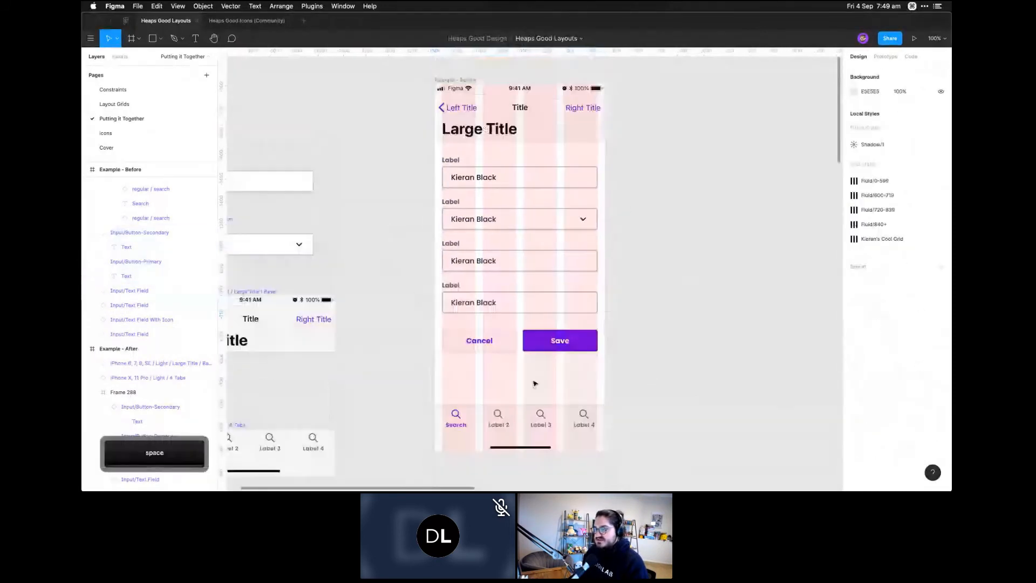
key("z")
left_click_drag(489, 316, 567, 370)
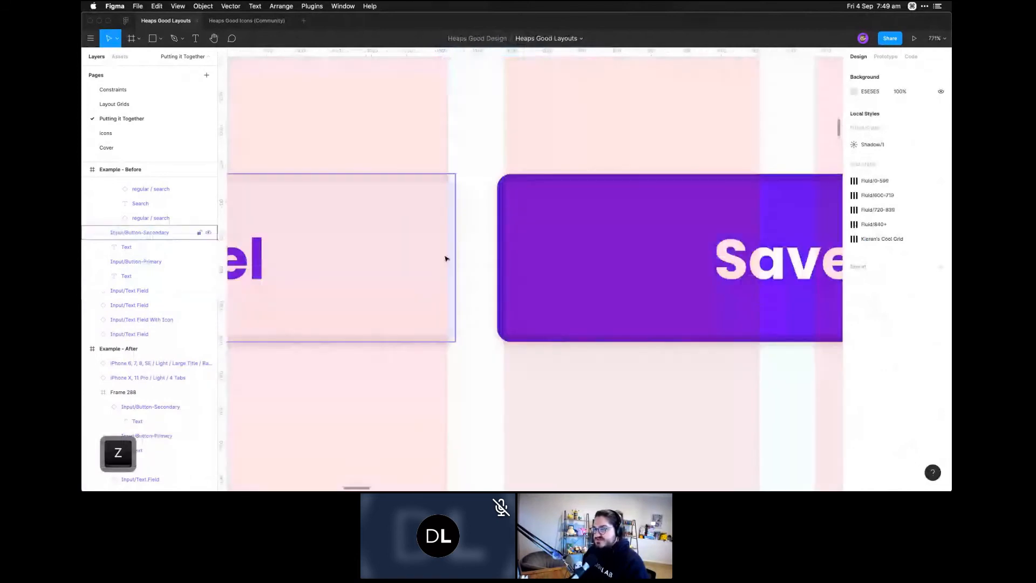
left_click(445, 258)
key("alt")
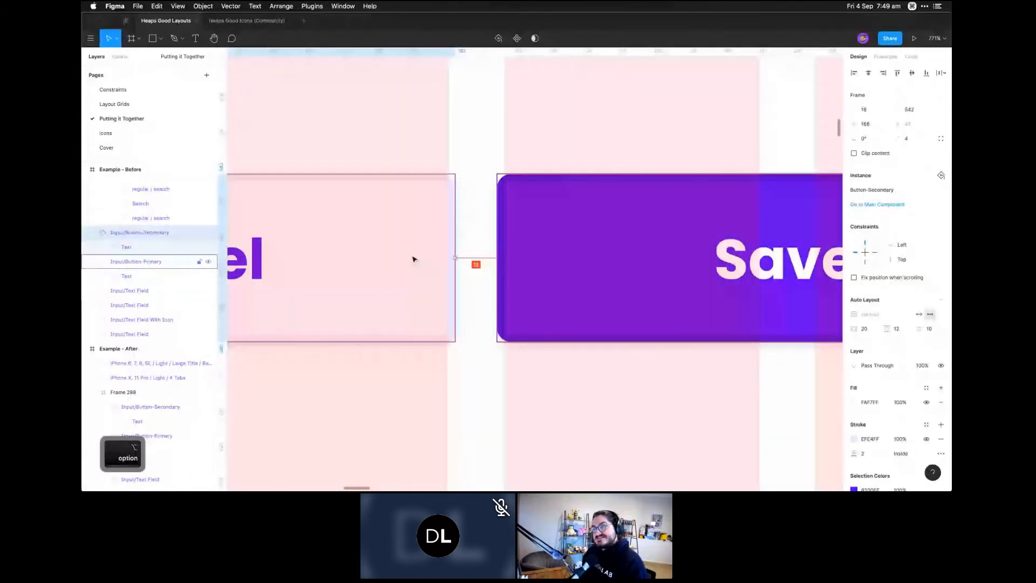
key("super")
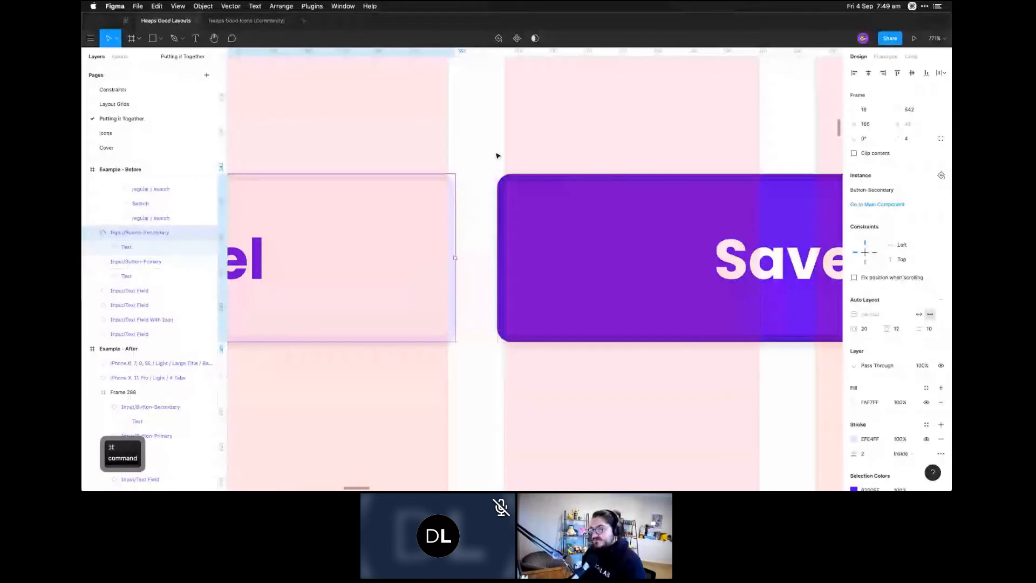
key("super+minus")
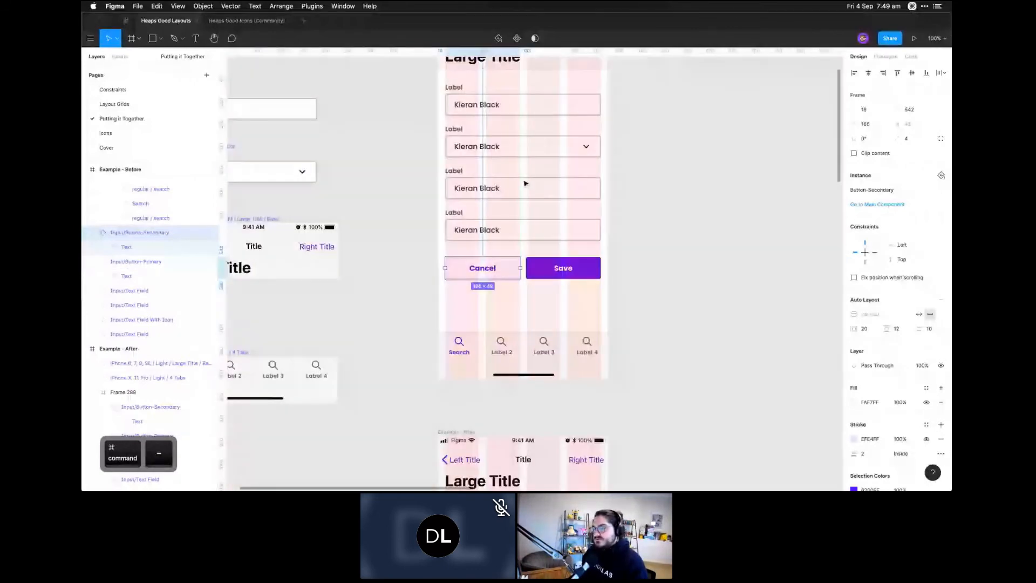
Inspect the Input/Button-Primary main component and the Cancel button instance in Example - Before
key("space")
left_click_drag(525, 183, 477, 339)
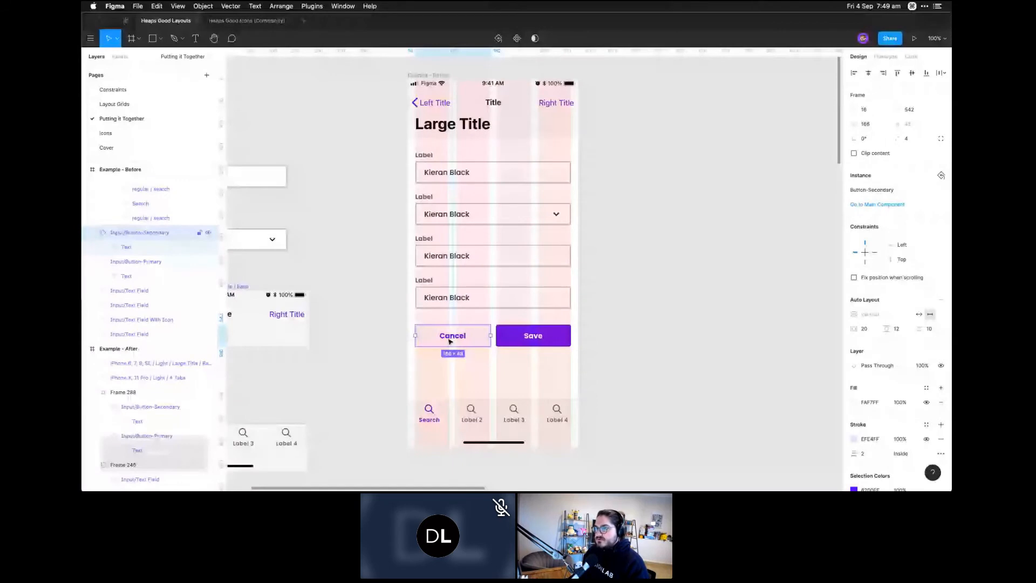
scroll(450, 341, "left", 5)
left_click(435, 134)
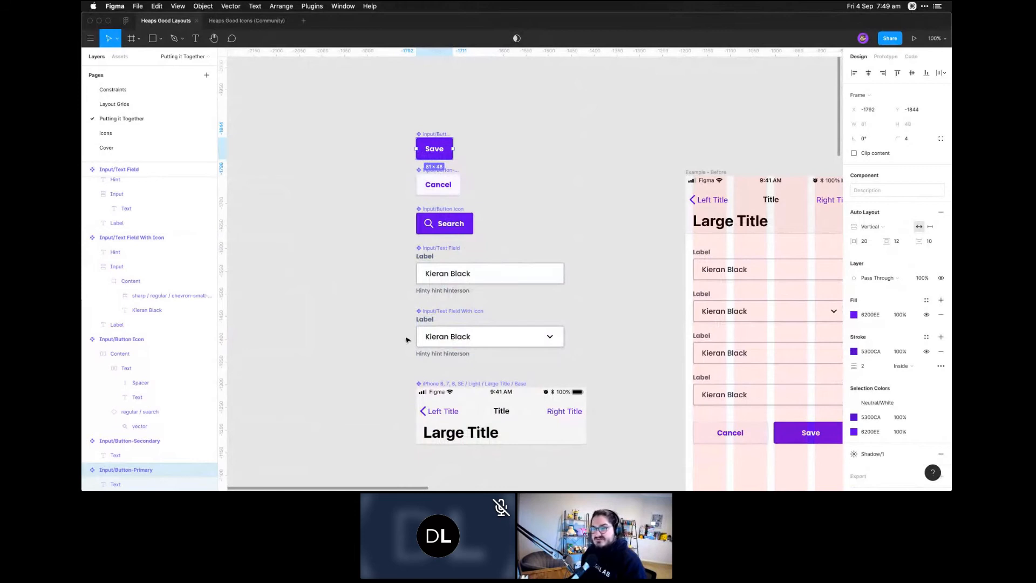
key("space")
left_click_drag(584, 325, 381, 217)
left_click(522, 334)
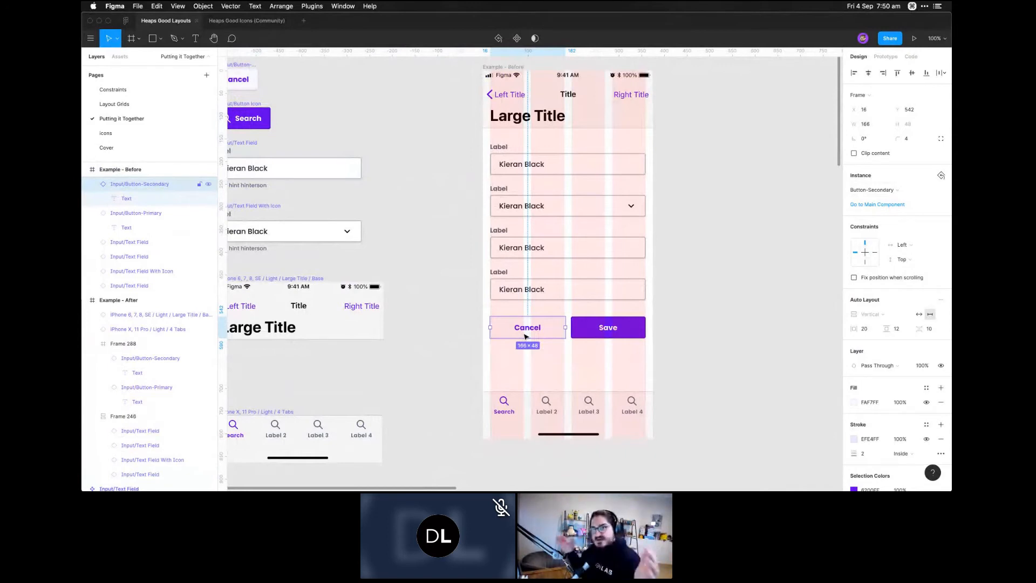
left_click(447, 275)
key("space")
left_click_drag(483, 271, 532, 265)
scroll(504, 328, "right", 1)
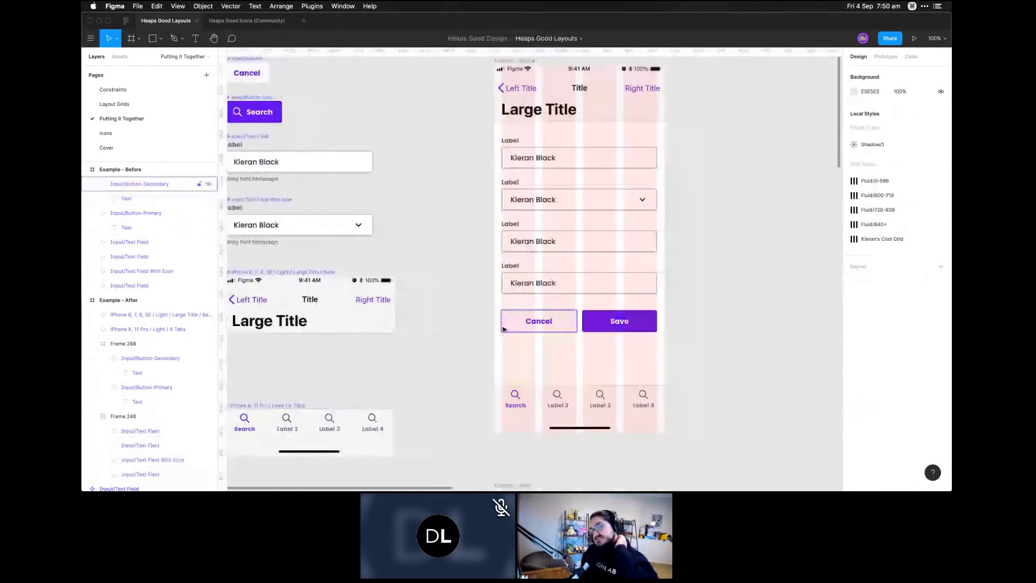
Wrap the Cancel and Save buttons of Example - Before together in a new frame
left_click(571, 331)
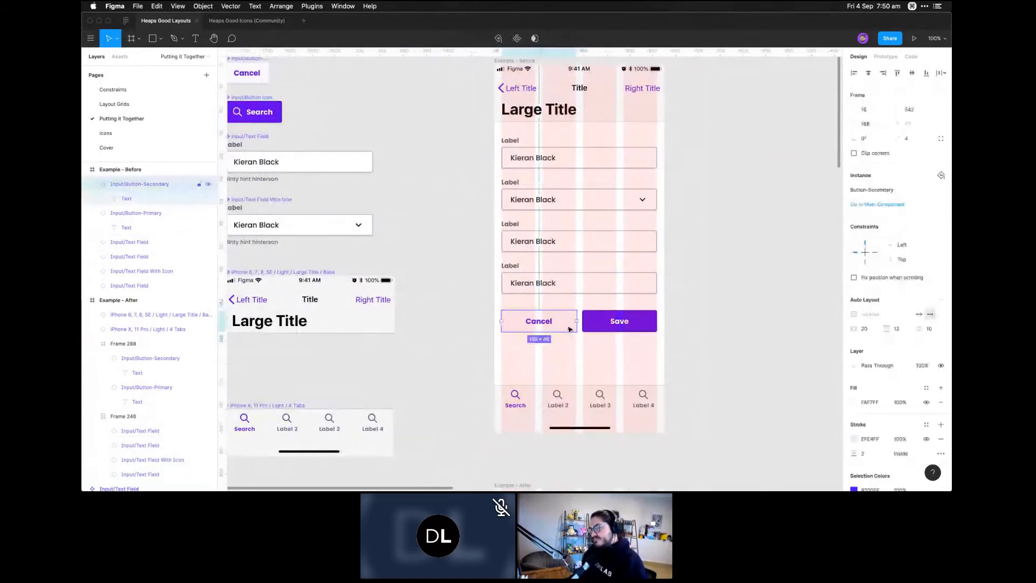
left_click(592, 324, "shift")
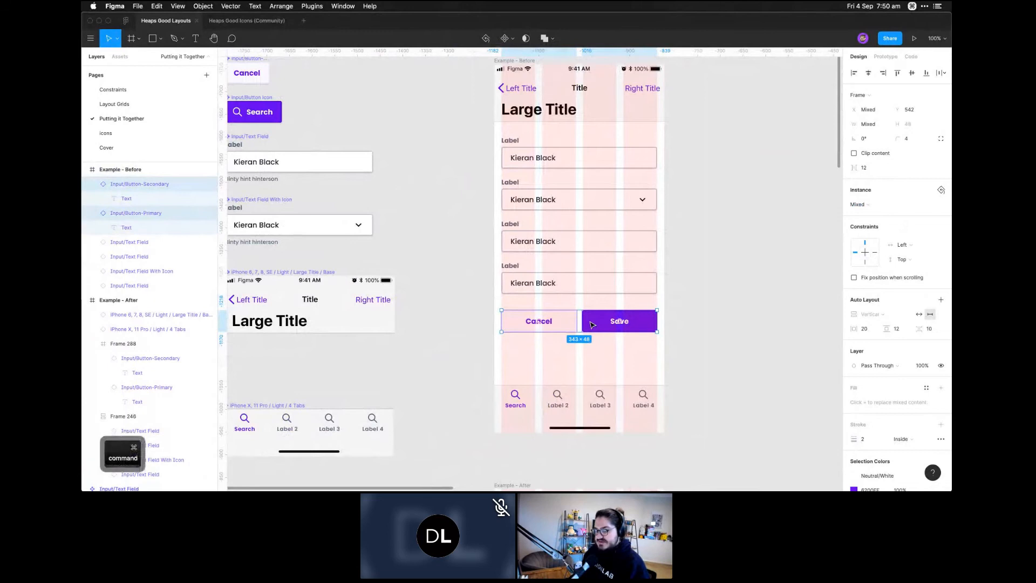
key("super+alt+g")
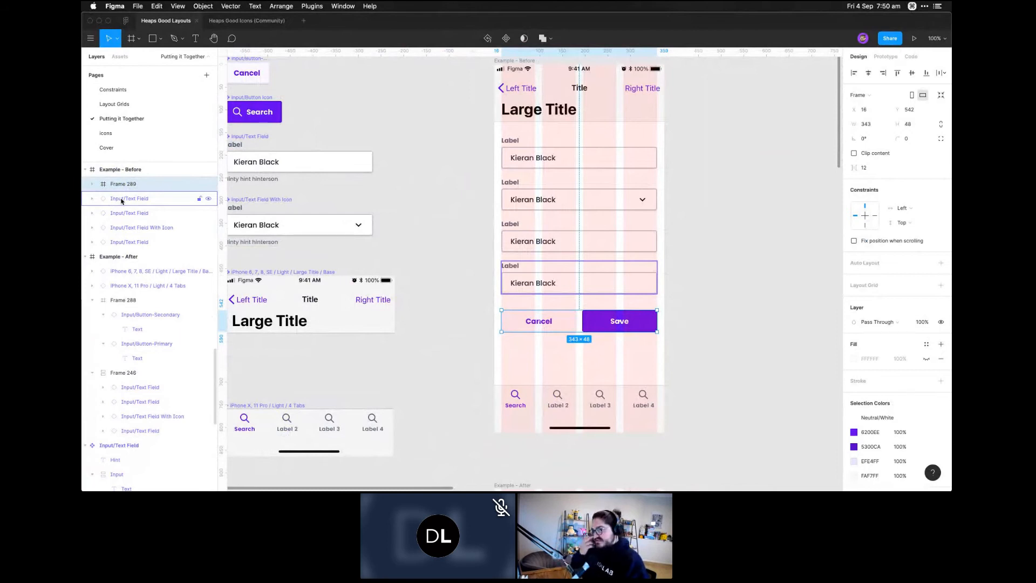
Add a layout grid to the frame around the two buttons and set it to Columns with a count of 2
left_click(702, 237)
left_click(578, 329)
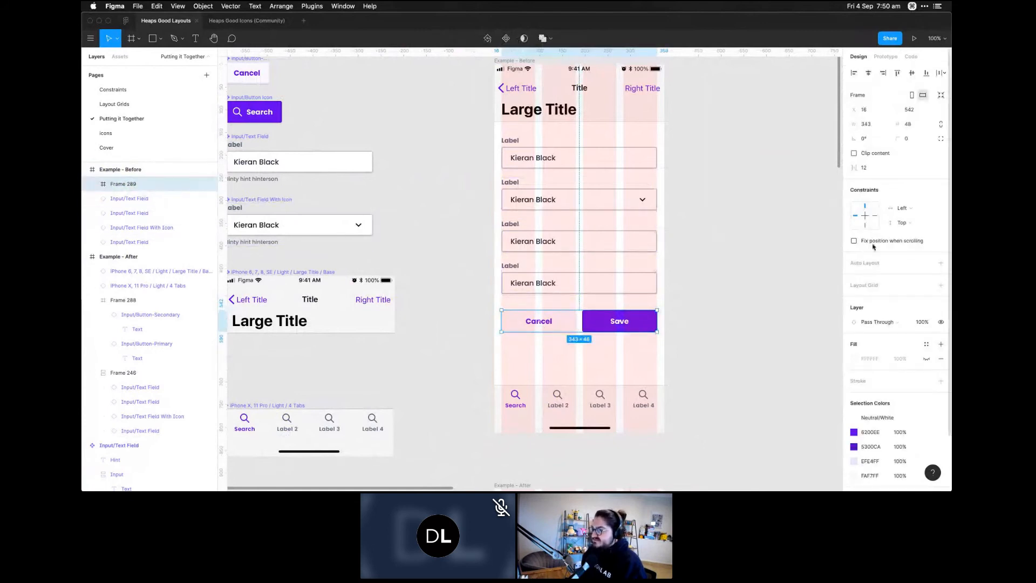
left_click(878, 286)
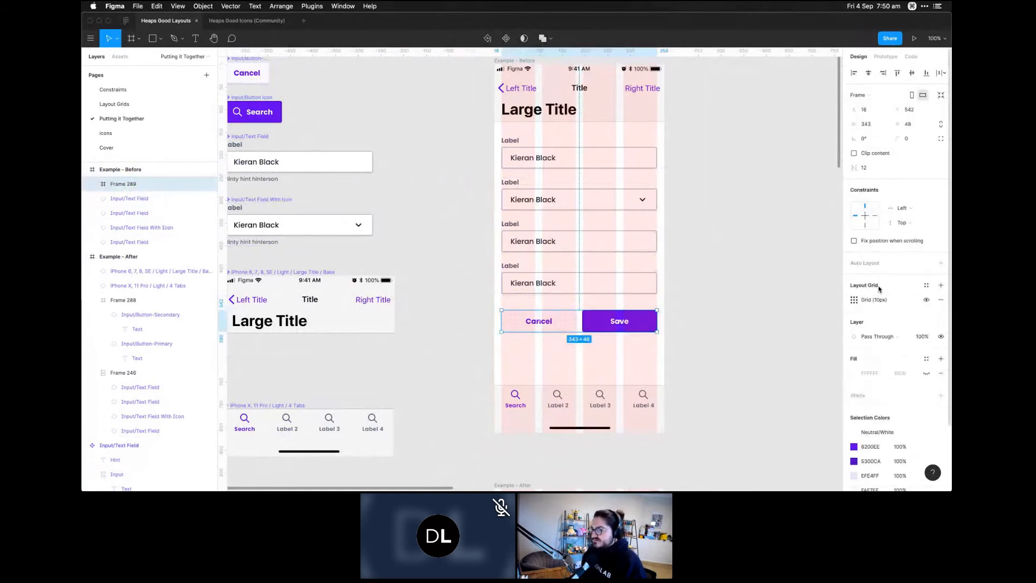
left_click(854, 299)
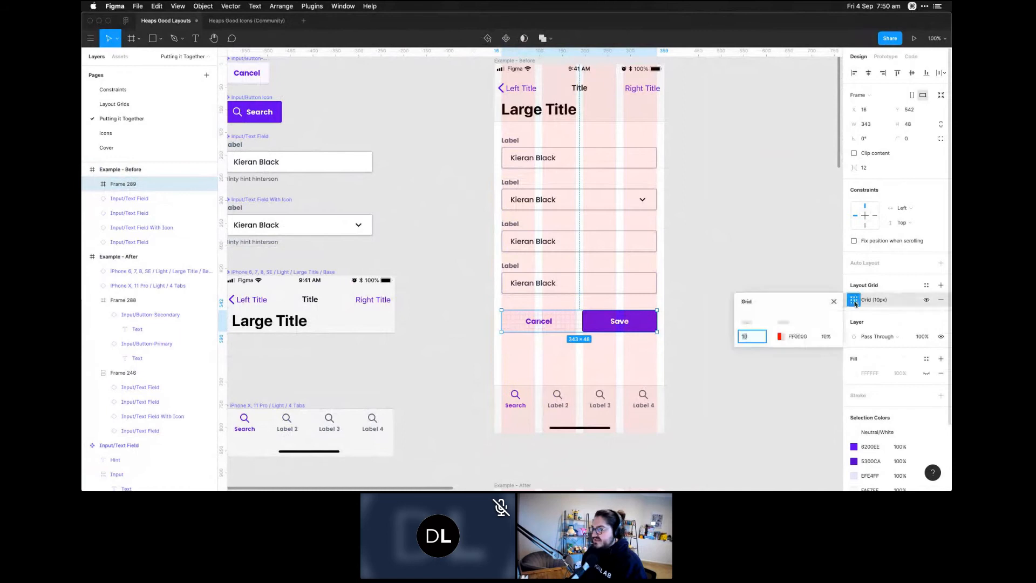
left_click(747, 301)
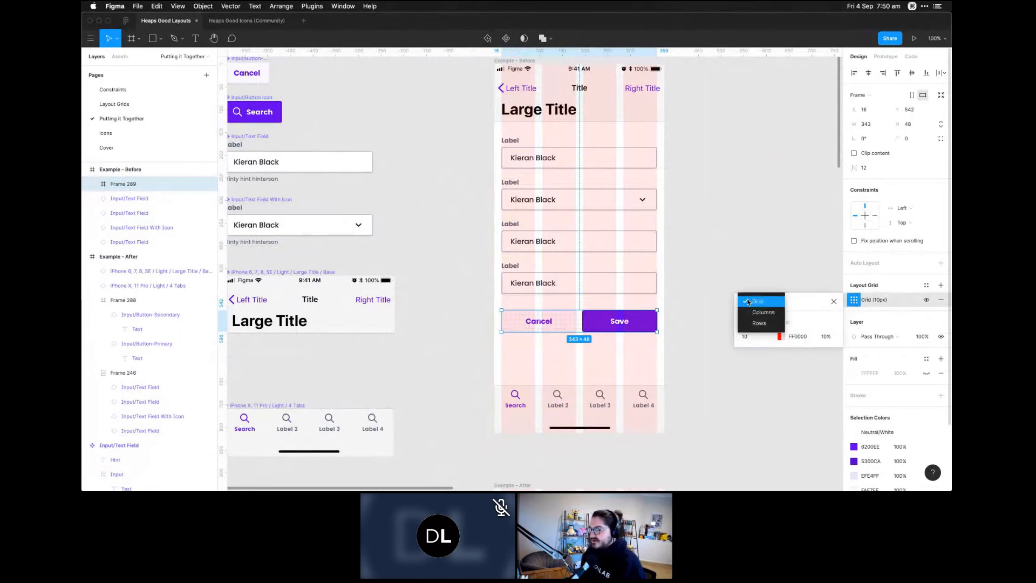
left_click(751, 313)
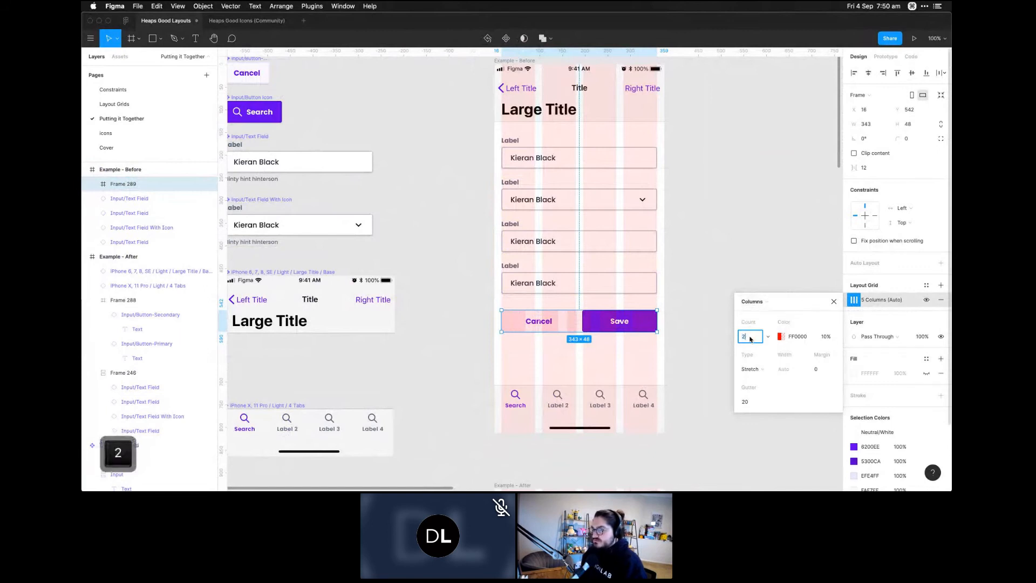
type("2")
key("Return")
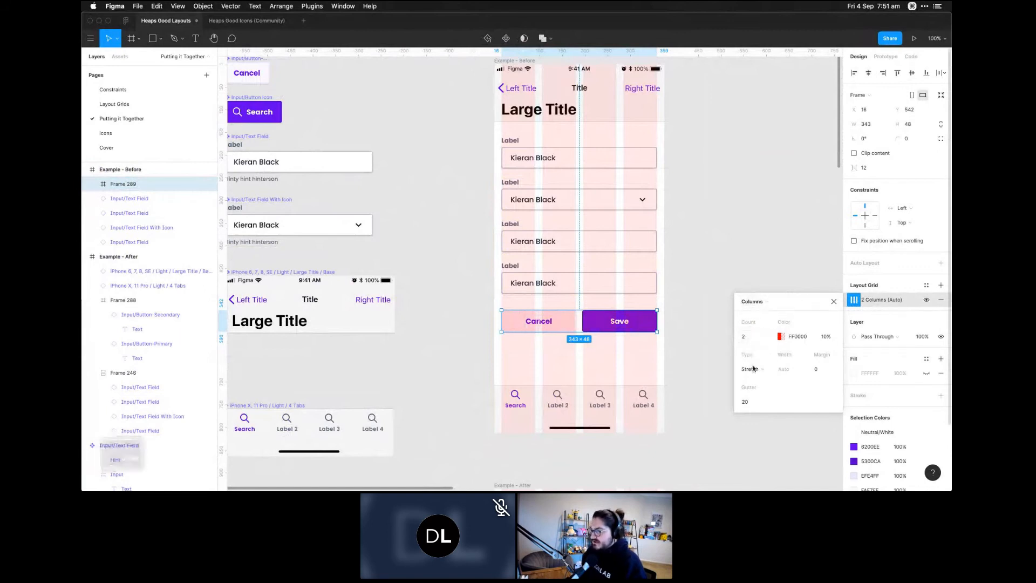
Change the two-column grid's color to green 00FF38 at 52% opacity
left_click(780, 337)
mouse_move(696, 386)
left_mouse_down()
mouse_move(676, 387)
mouse_move(692, 402)
left_mouse_up()
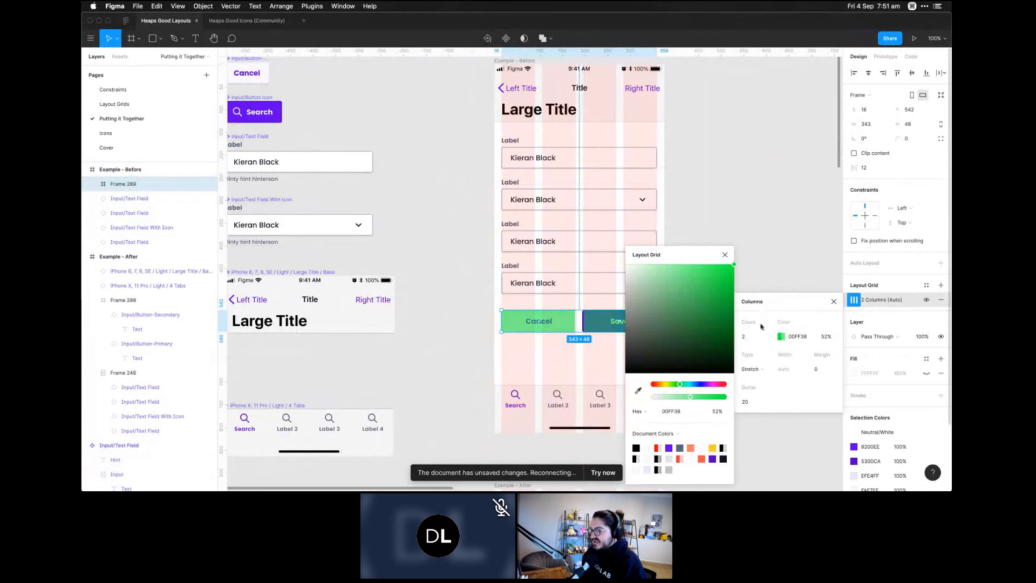
left_click(726, 255)
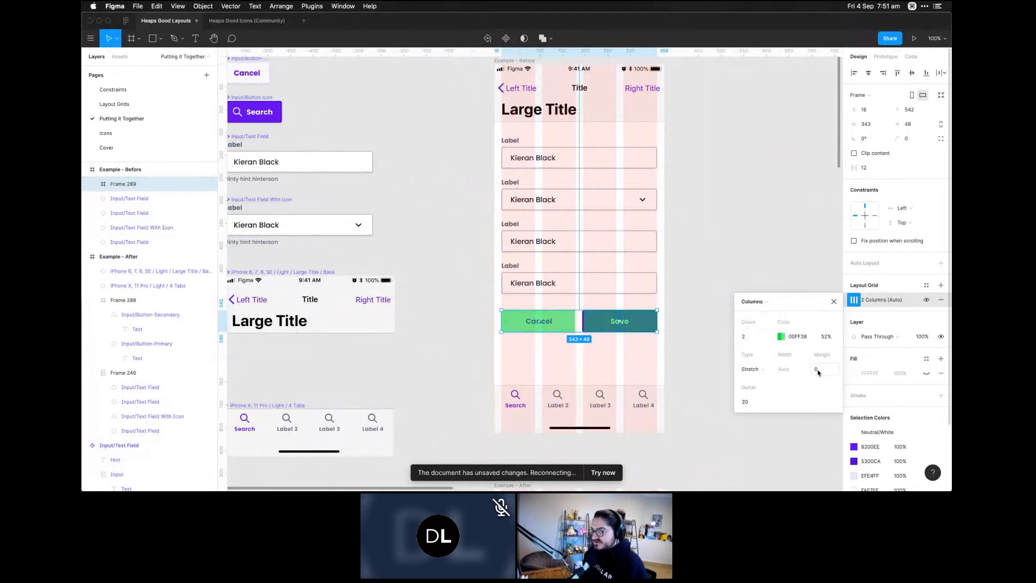
Set the gutter to 12 in the two-column grid of the frame around the Cancel and Save buttons
left_click(747, 402)
type("12")
key("Return")
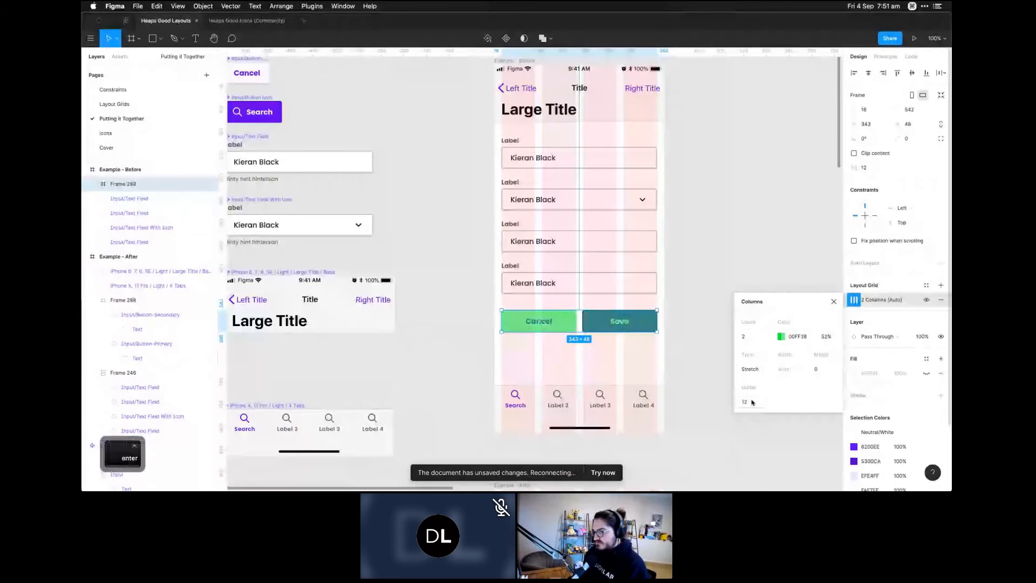
left_click(740, 225)
left_click(591, 324)
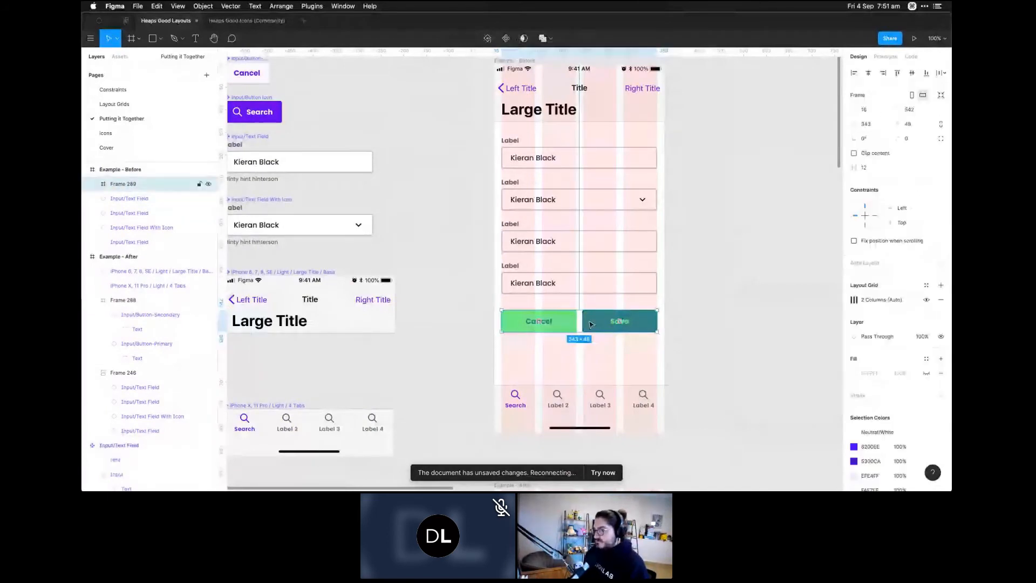
Check the Cancel and Save buttons against their grid columns, widening Cancel slightly and undoing that change
key("shift+z")
left_click_drag(502, 304, 697, 379)
key("space")
left_click_drag(381, 217, 501, 242)
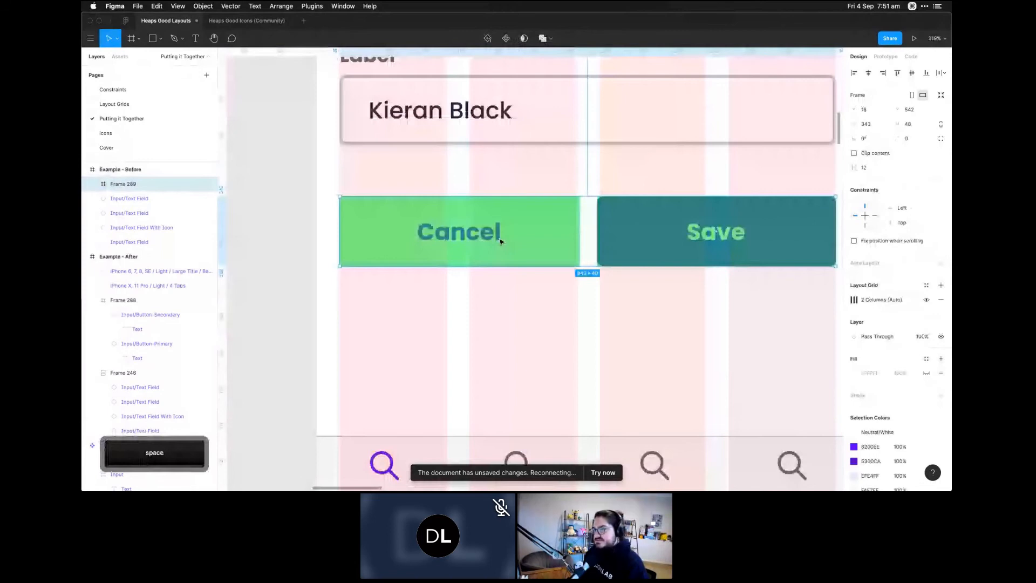
left_click(550, 228)
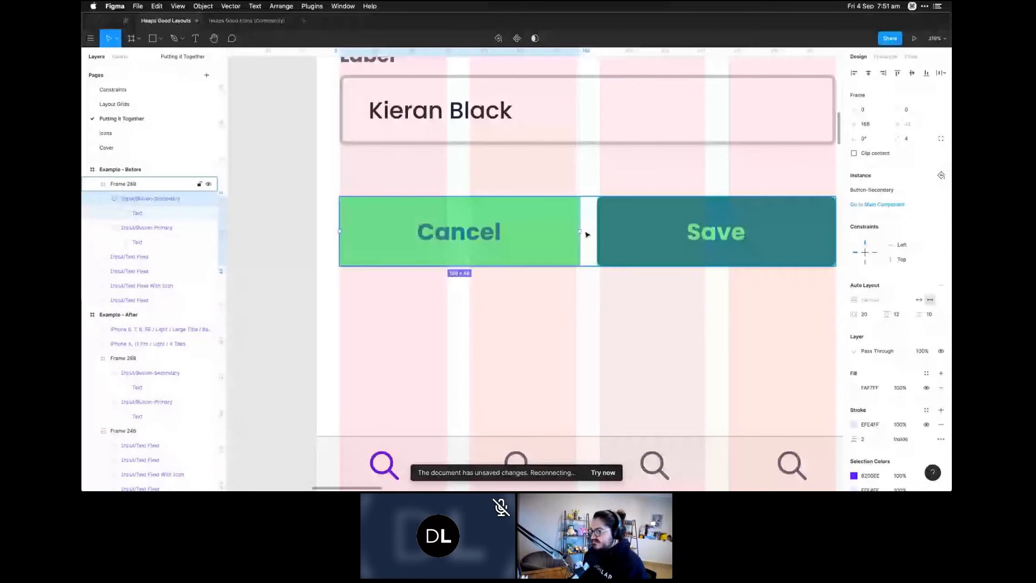
left_click_drag(581, 233, 582, 232)
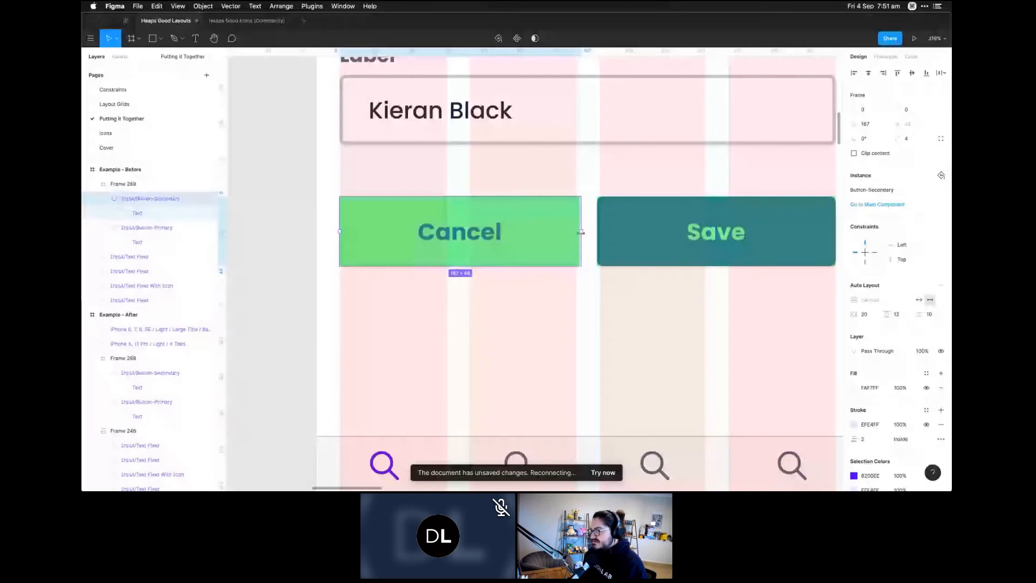
key("super+z")
left_click(605, 212)
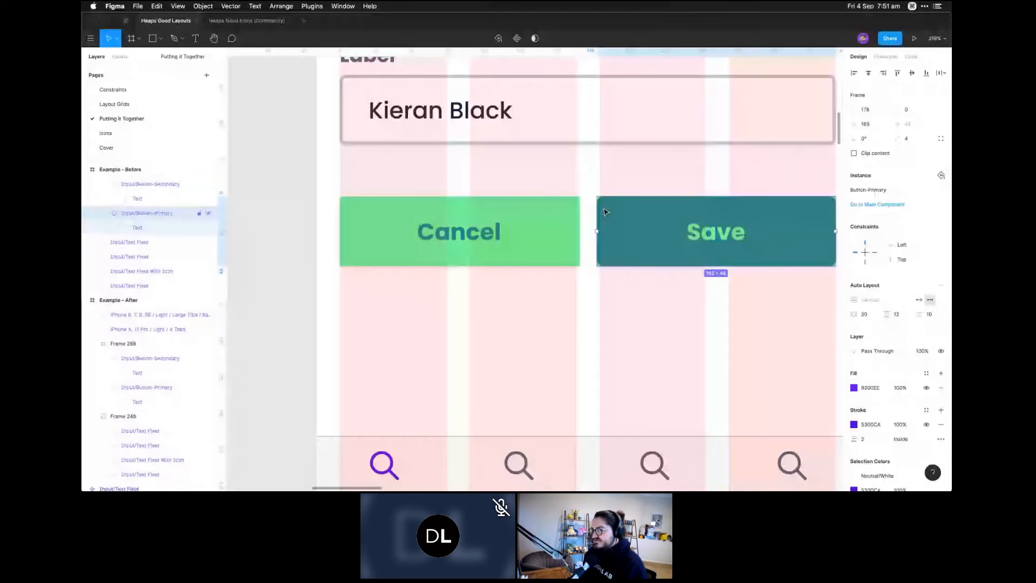
left_click(538, 232)
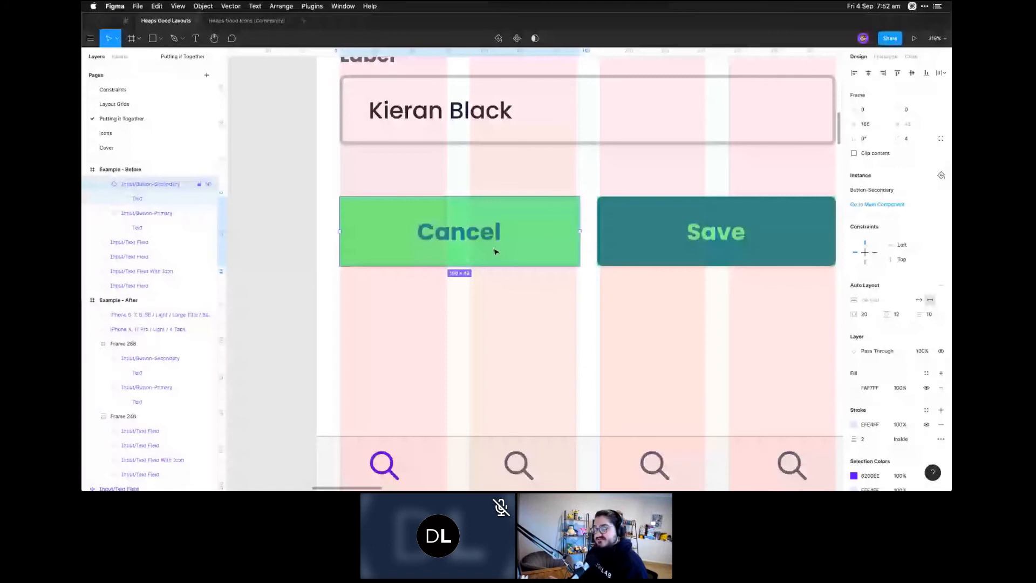
Test the buttons' frame by narrowing it to about 323 wide, then restore its original width
key("minus")
left_click(711, 250, "shift")
key("super+alt+g")
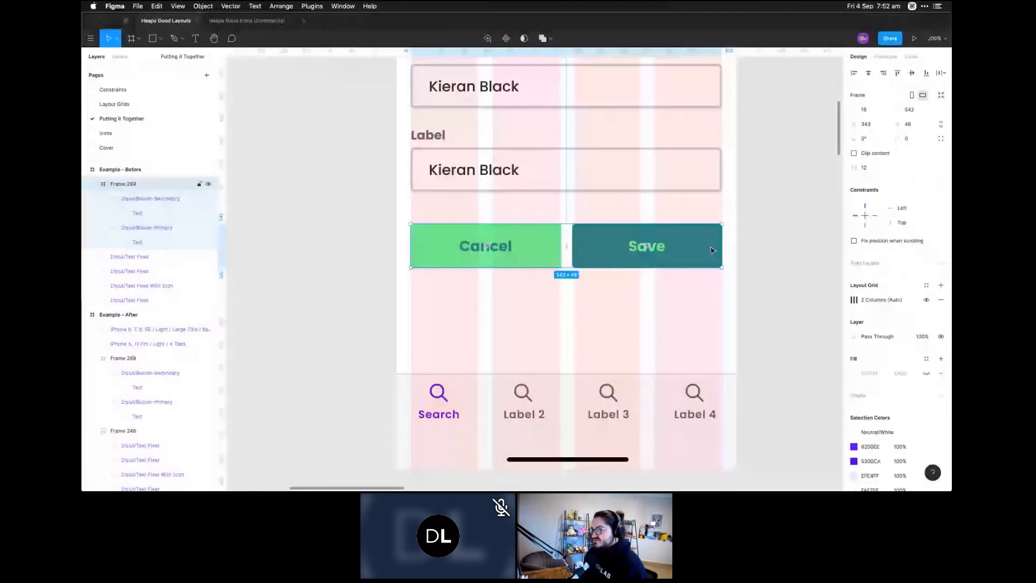
left_click_drag(722, 253, 710, 275)
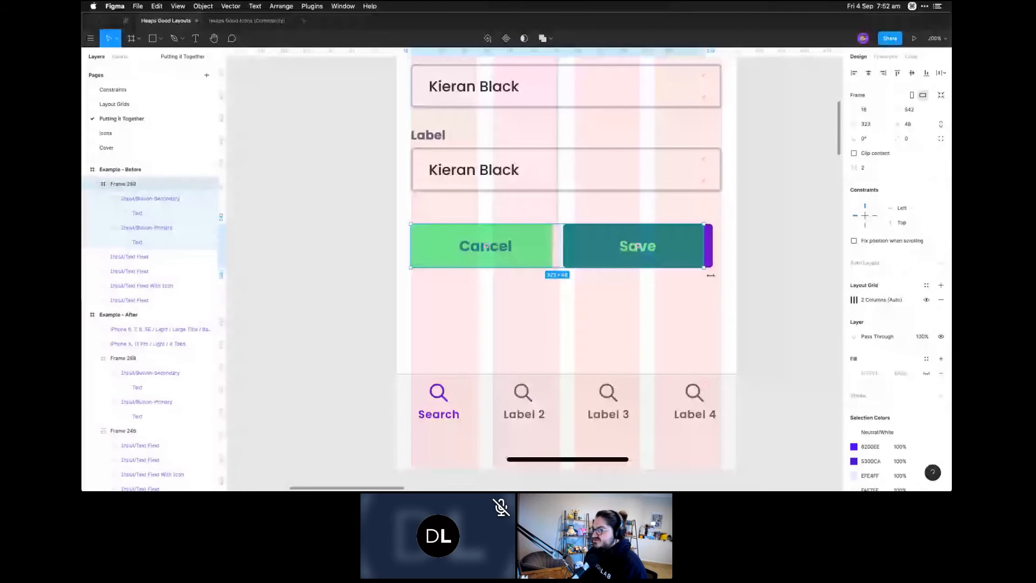
left_click_drag(710, 275, 722, 274)
Set the Cancel button's constraints to Left & Right horizontally and Center vertically
double_click(486, 246)
left_click(875, 252, "shift")
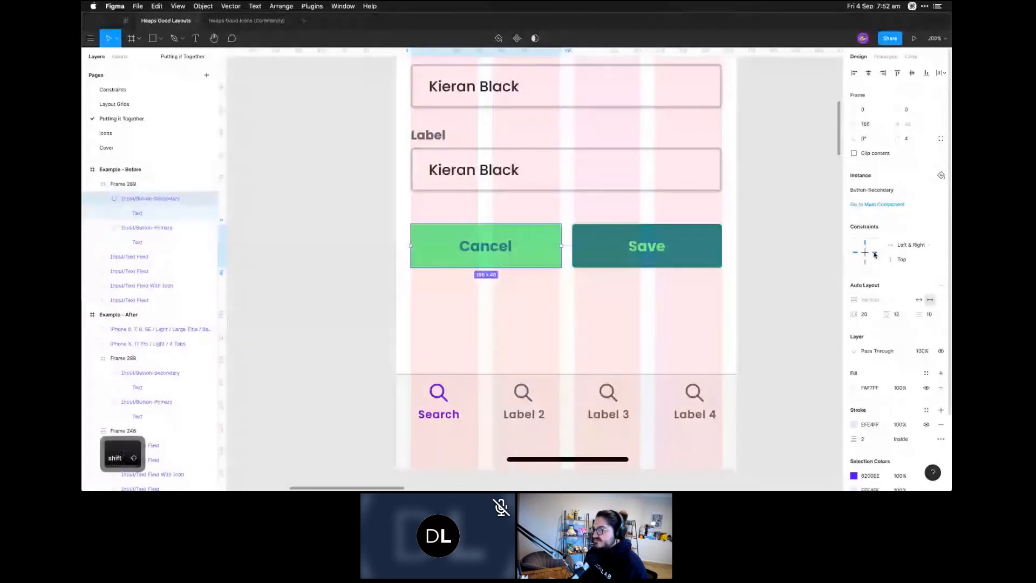
left_click(863, 252)
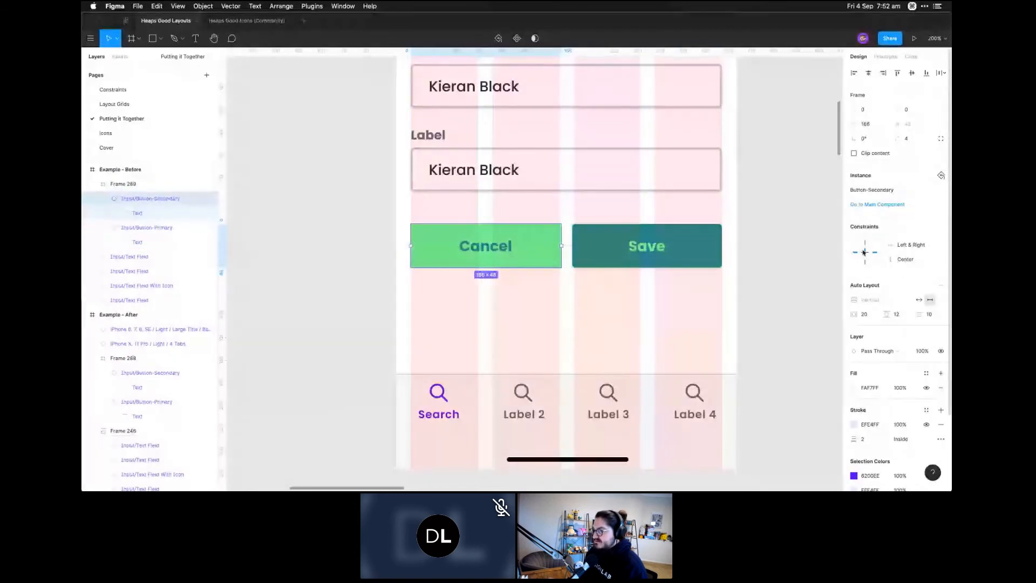
Set the Save button's constraints to Left & Right horizontally and Center vertically
left_click(696, 245)
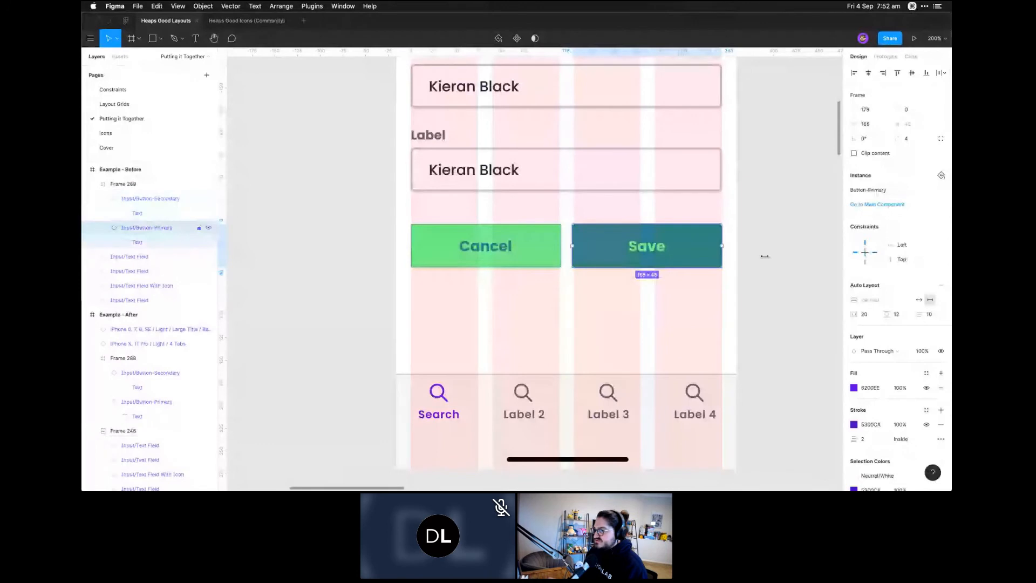
left_click(874, 253, "shift")
left_click(864, 252)
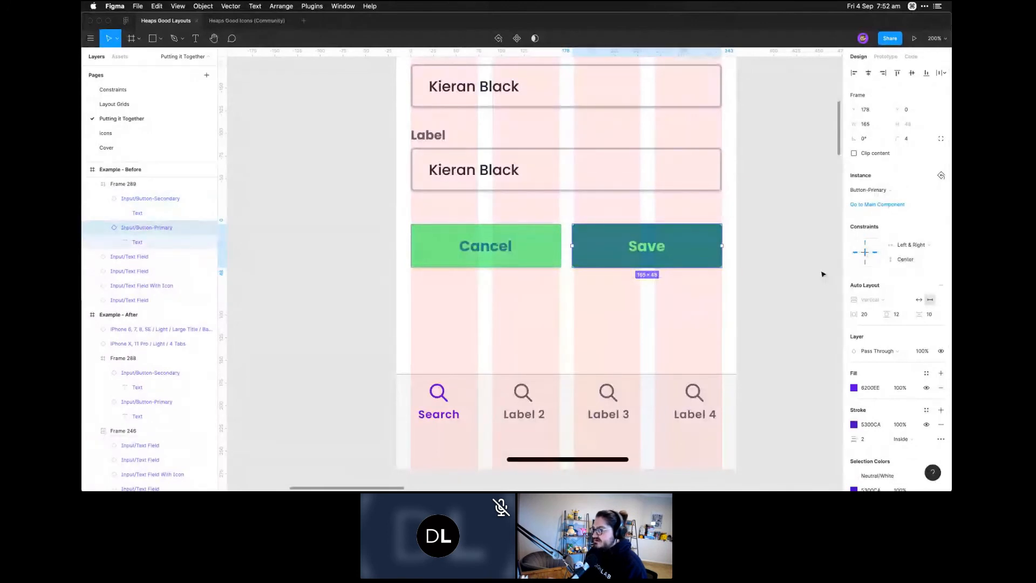
left_click(809, 273)
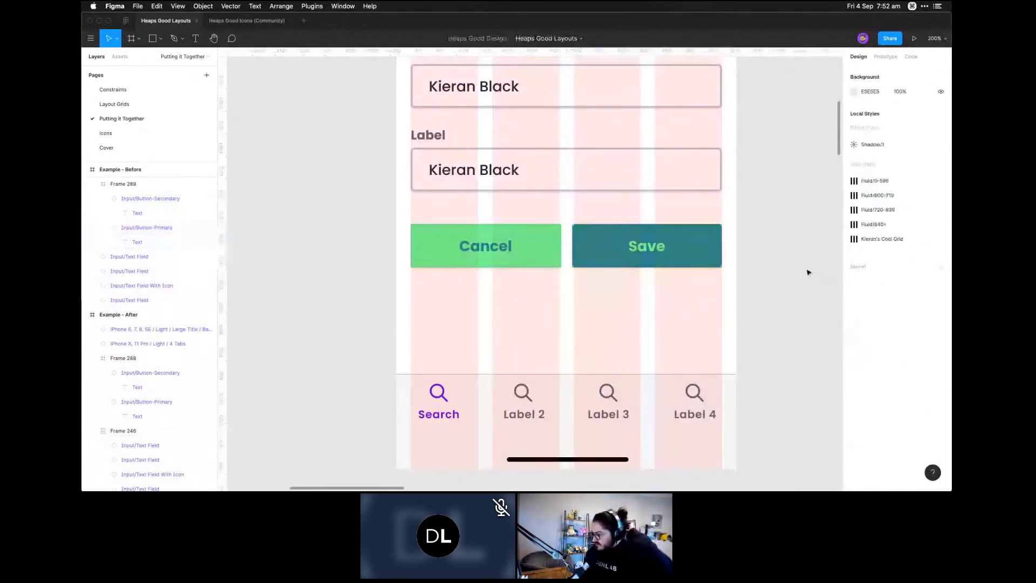
Test-stretch the buttons' frame to about 438 wide, inspect the gap between the buttons up close, and undo the resize
left_click(679, 263)
left_click_drag(723, 246, 808, 247)
key("z")
left_click_drag(606, 229, 663, 288)
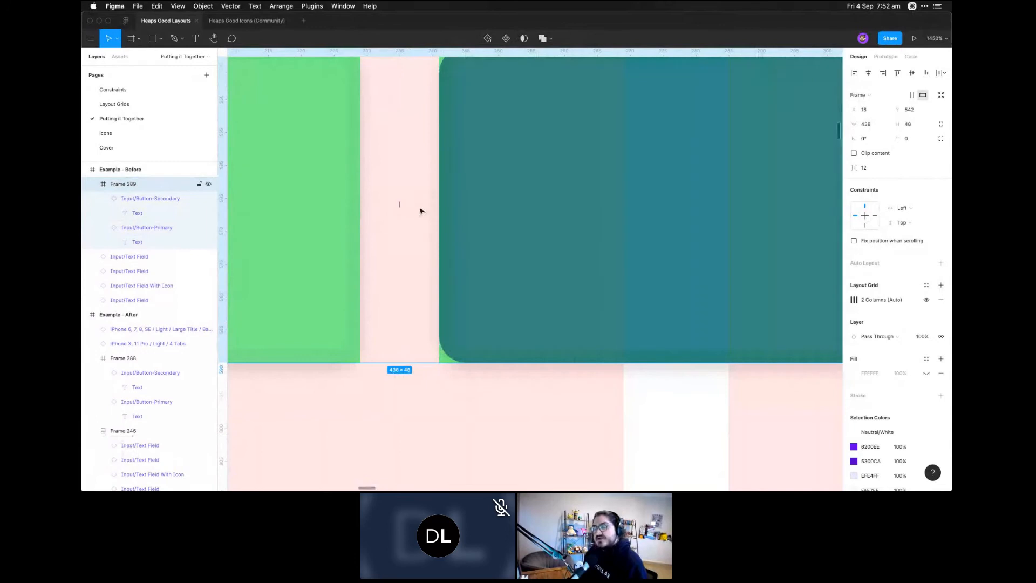
key("super+minus")
key("super+minus")
key("super+minus")
key("super+minus")
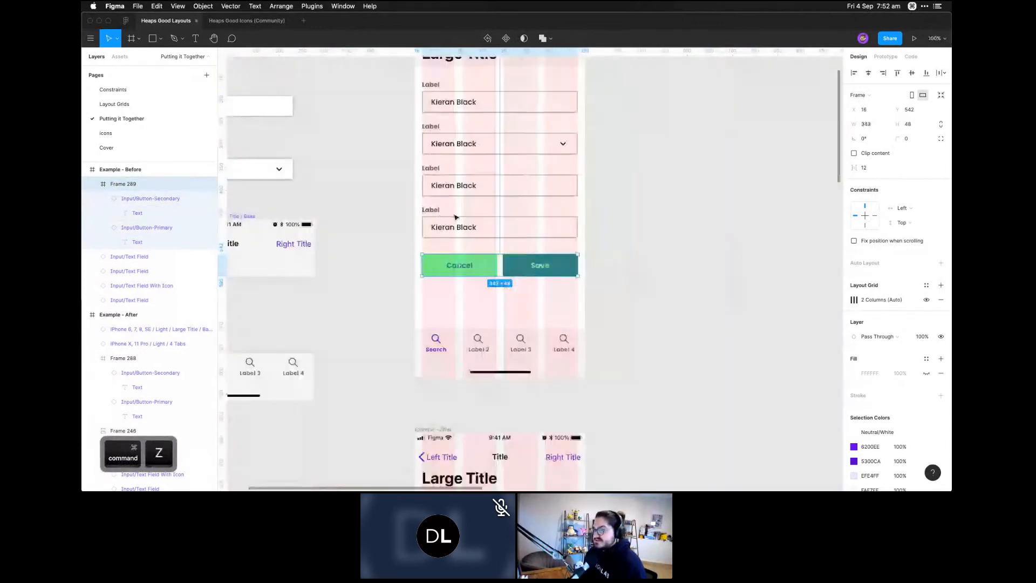
Set the horizontal constraint of the frame around the Cancel and Save buttons to Left & Right
left_click(609, 269)
key("space")
left_click_drag(608, 270, 693, 284)
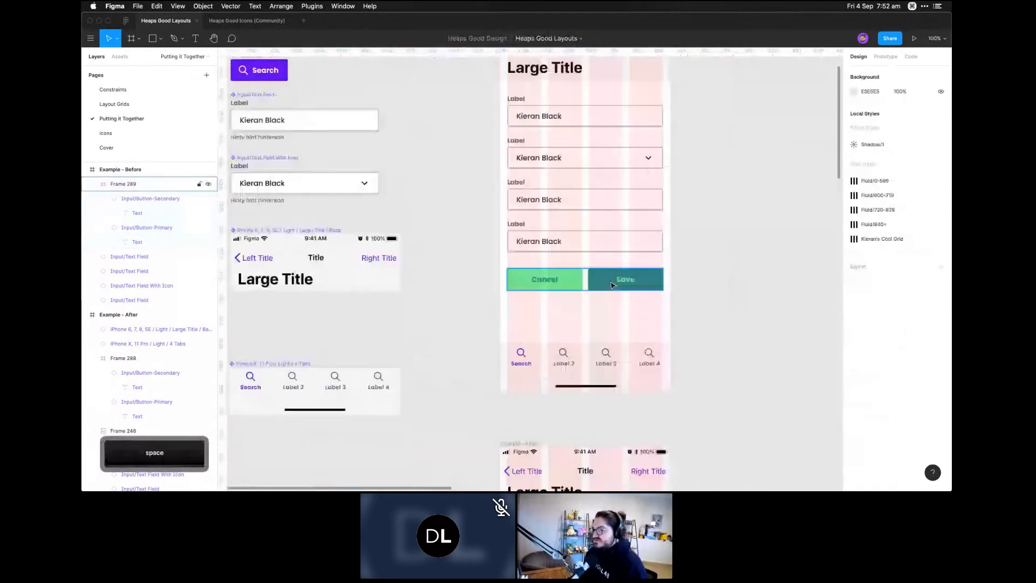
left_click(612, 284)
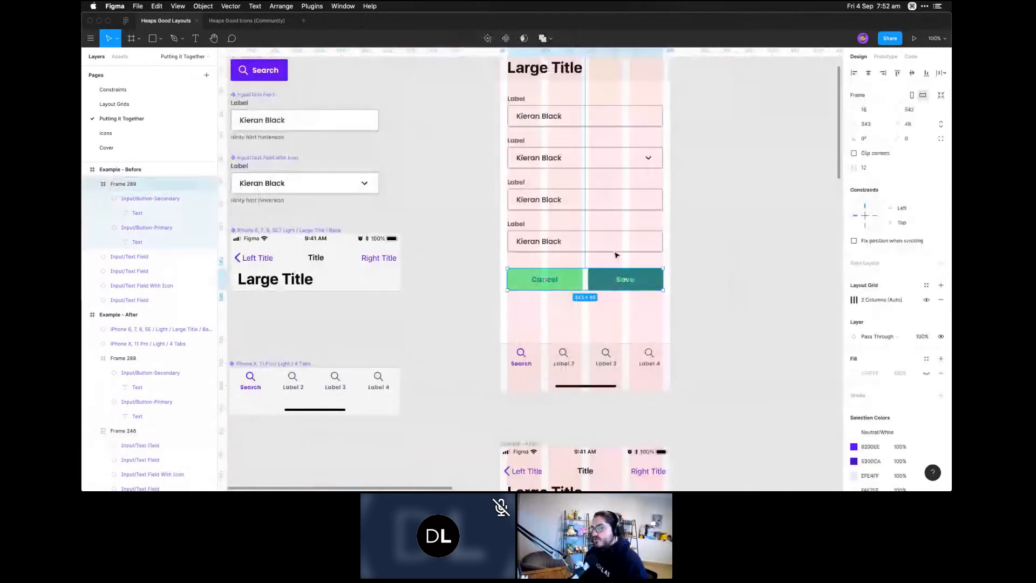
left_click(875, 217, "shift")
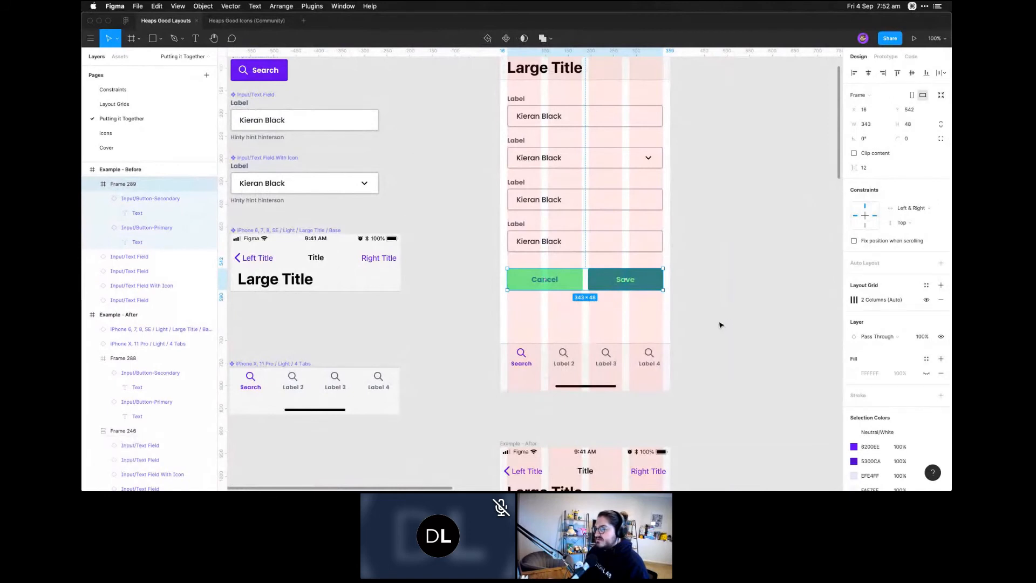
left_click(717, 325)
Widen the Example - Before frame to about 695 and inspect the gap between the Cancel and Save buttons up close
left_click(624, 287)
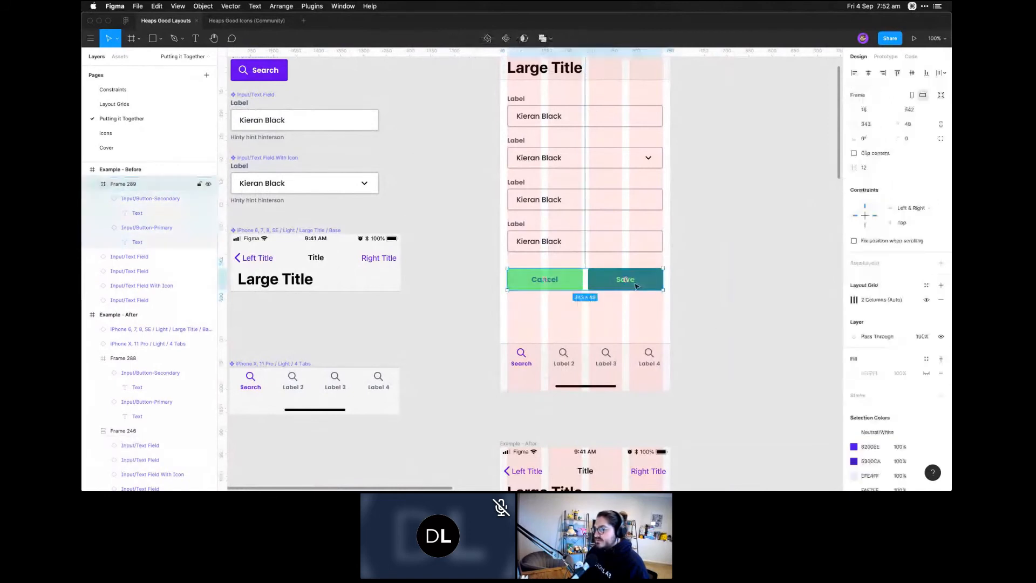
key("space")
left_click_drag(718, 272, 713, 318)
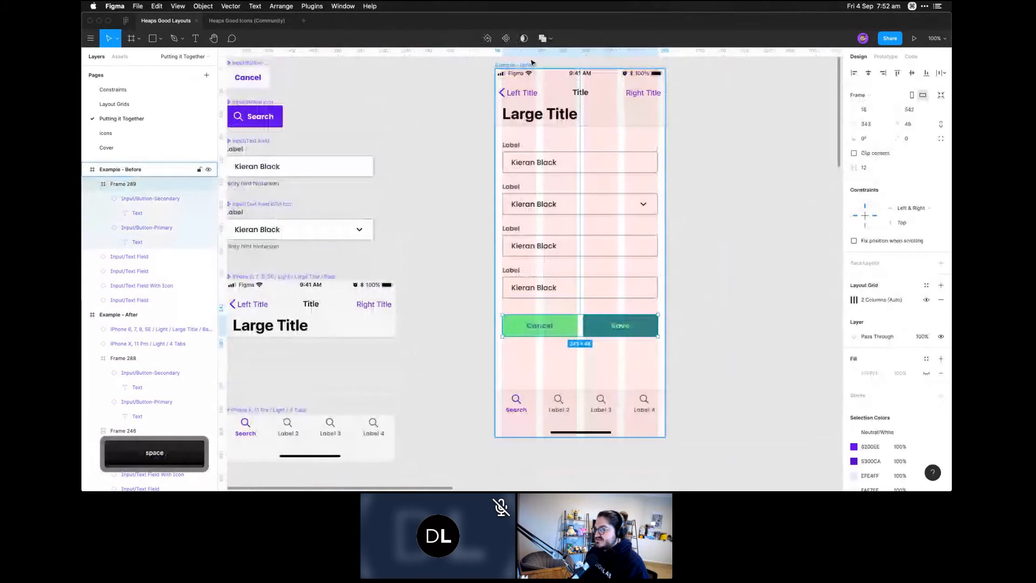
left_click(532, 63)
left_click_drag(666, 237, 810, 247)
key("z")
left_click_drag(631, 303, 662, 343)
left_click(516, 231)
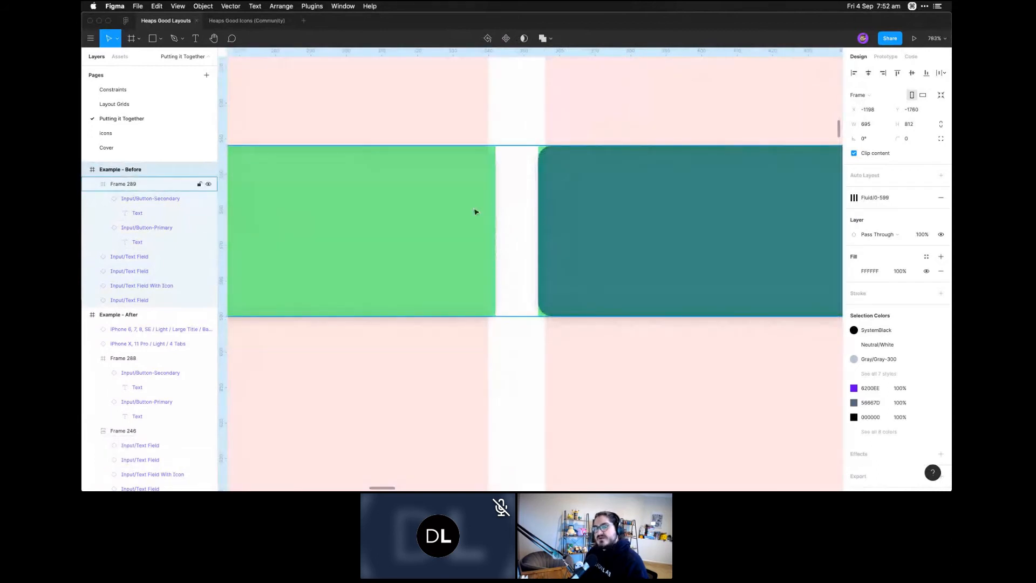
key("super+minus")
key("super+minus")
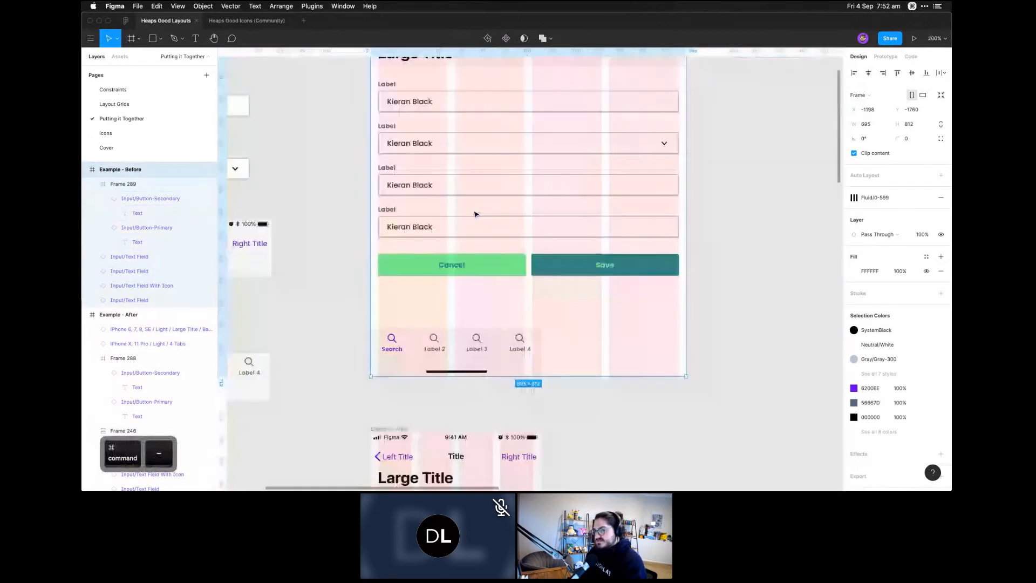
Stretch the tab bar in Example - Before to the frame's full width, about 695
left_click(780, 293)
key("space")
left_click_drag(720, 296, 743, 302)
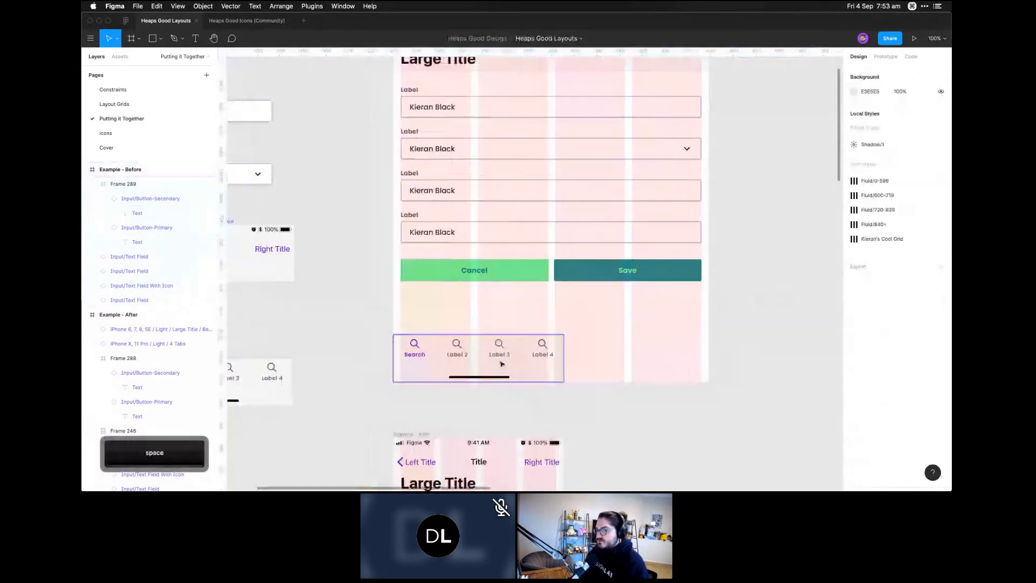
key("space")
left_click_drag(551, 376, 712, 370)
Set the tab bar's constraints to Left & Right horizontally and Bottom vertically
left_click(556, 386)
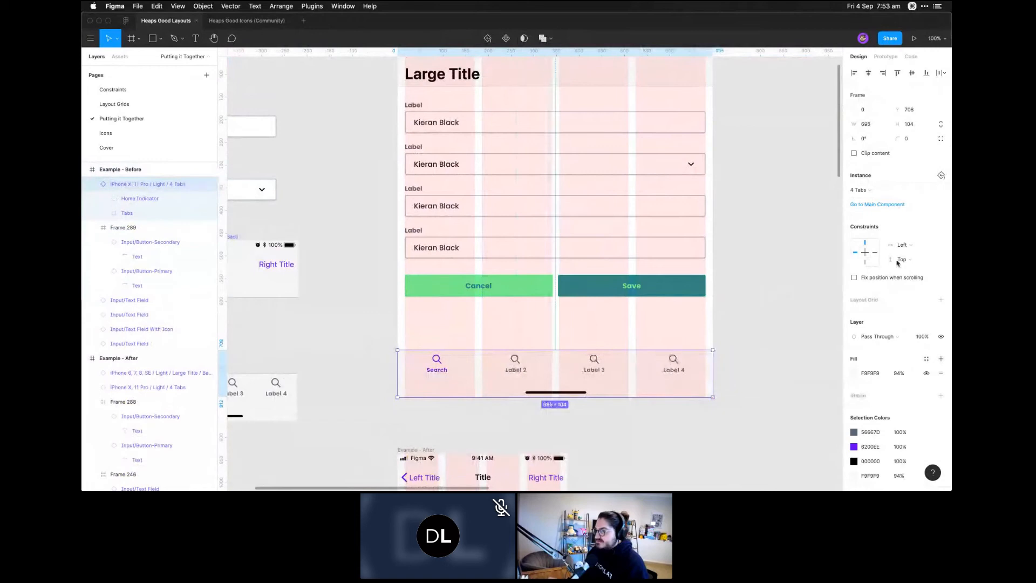
left_click(874, 252, "shift")
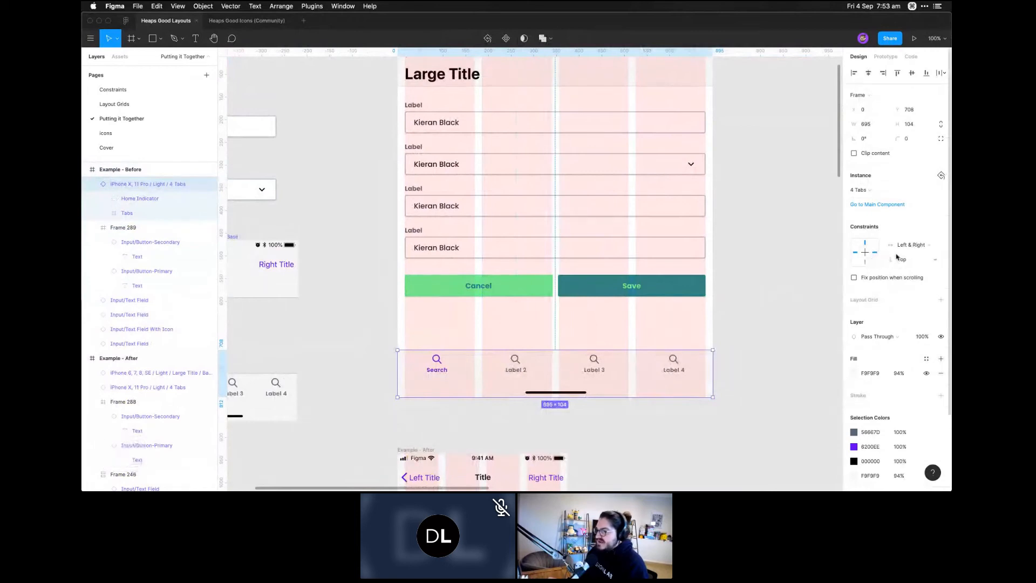
left_click(865, 262, "shift")
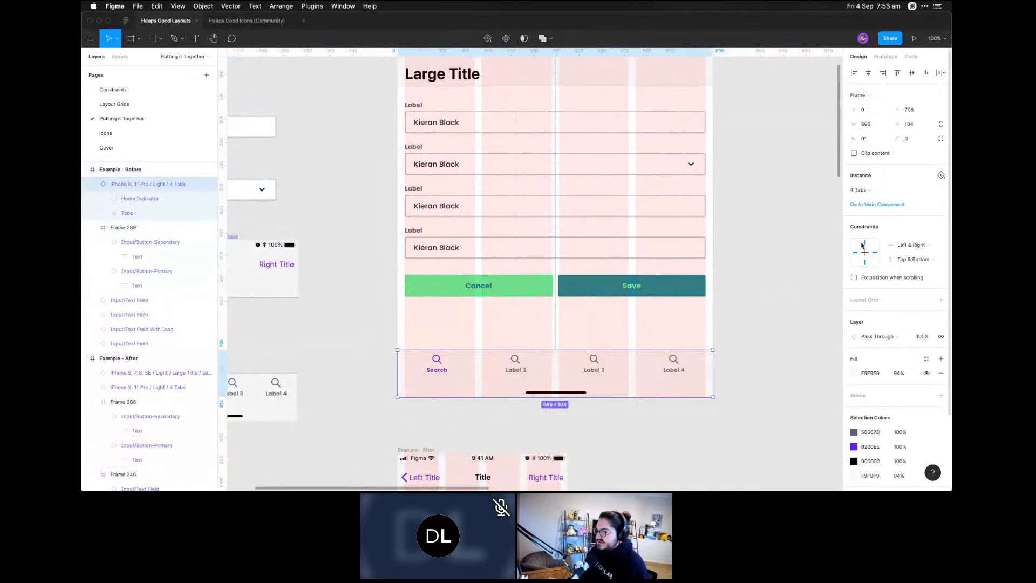
left_click(864, 244)
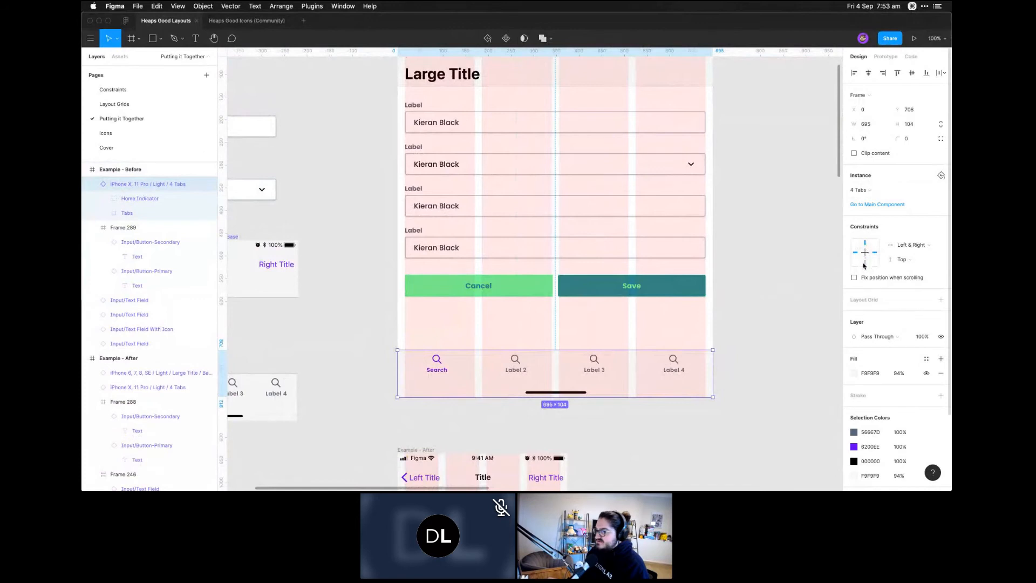
left_click(865, 263)
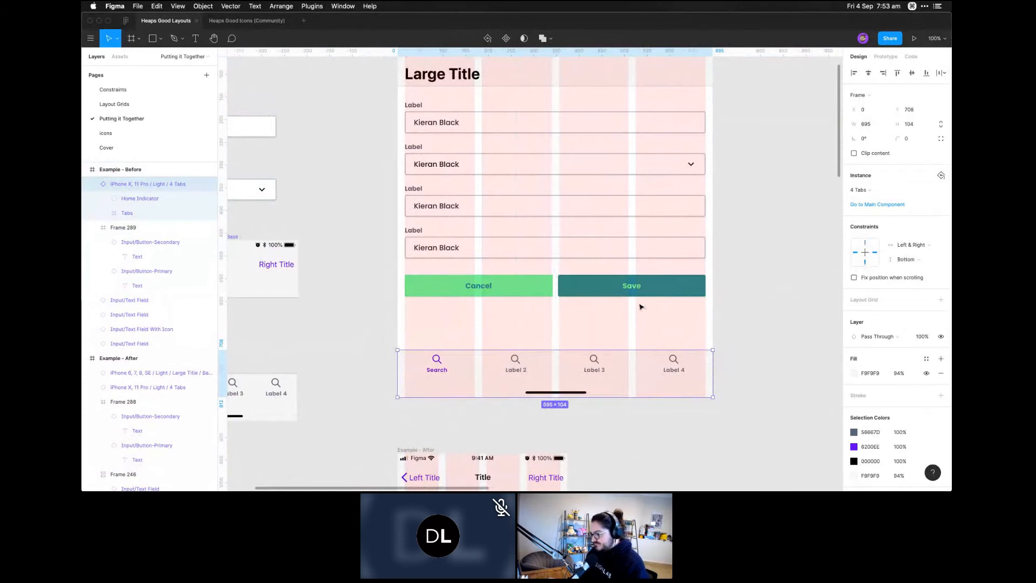
Resize the Example - Before frame to about 354 × 760 to test how its contents respond
key("super+minus")
key("super+minus")
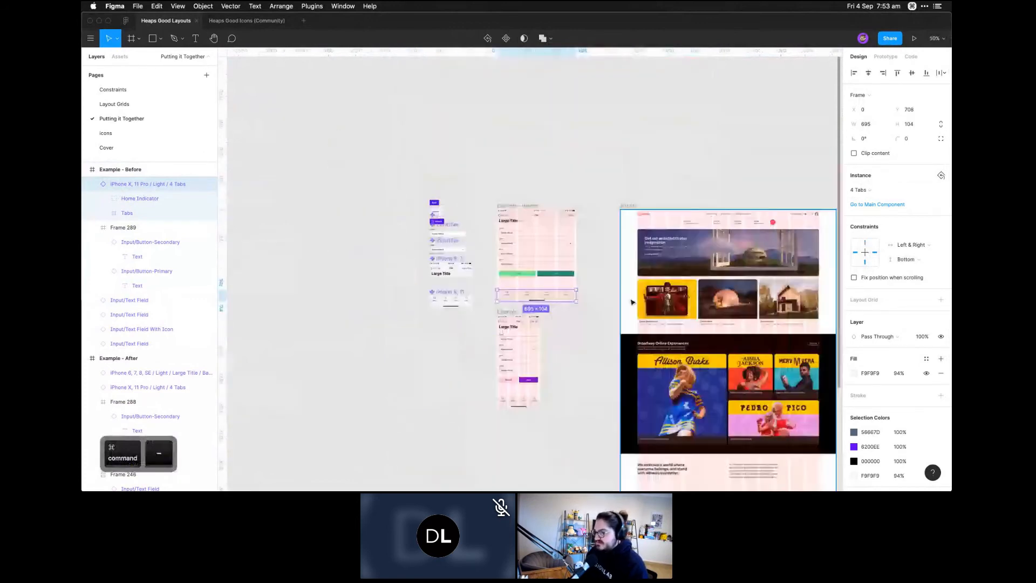
left_click(565, 284)
left_click_drag(576, 301, 538, 294)
key("z")
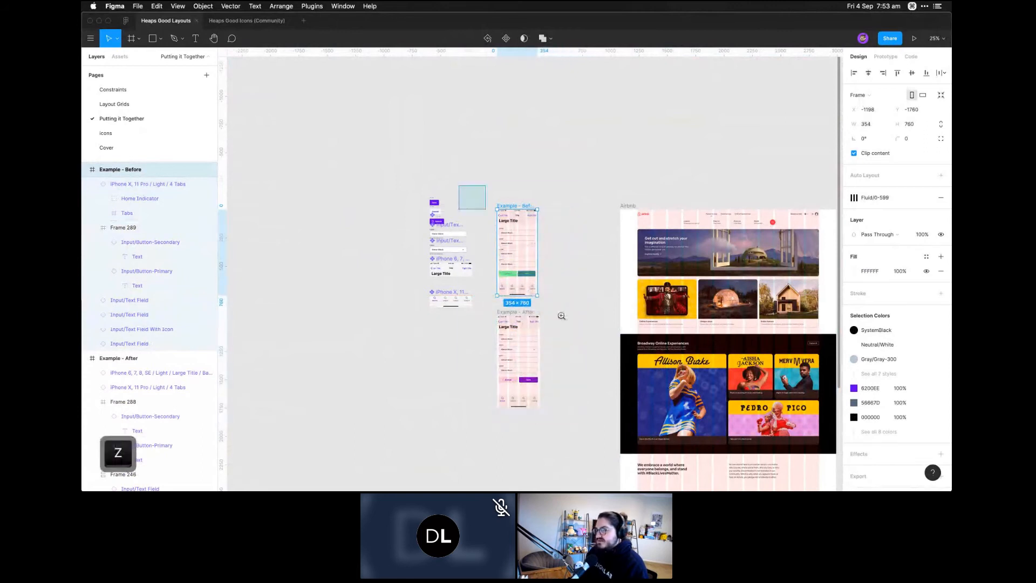
left_click(561, 316)
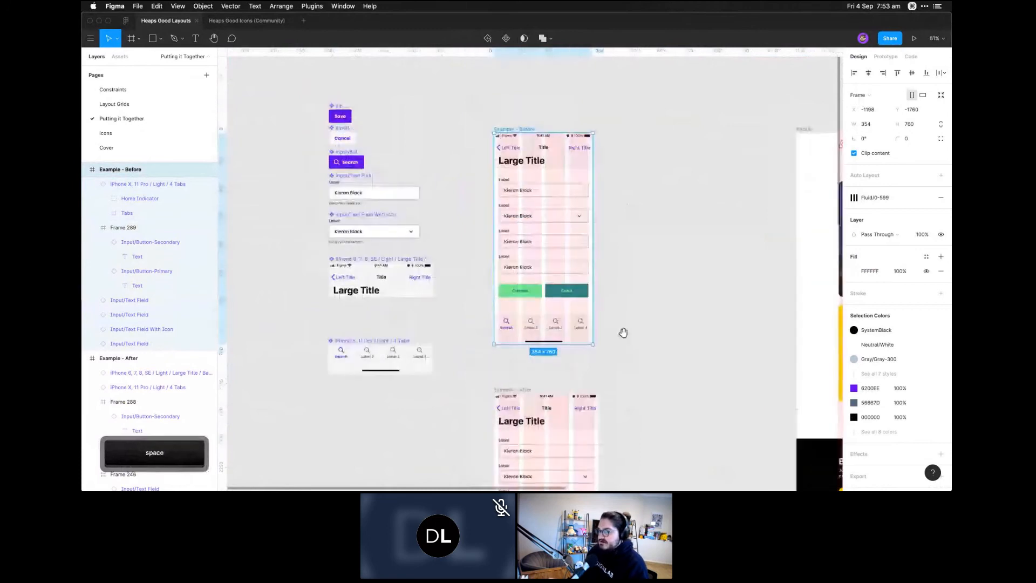
Look over the Example - After screen and bring the Airbnb page with its layout grid into view
scroll(594, 356, "down", 5)
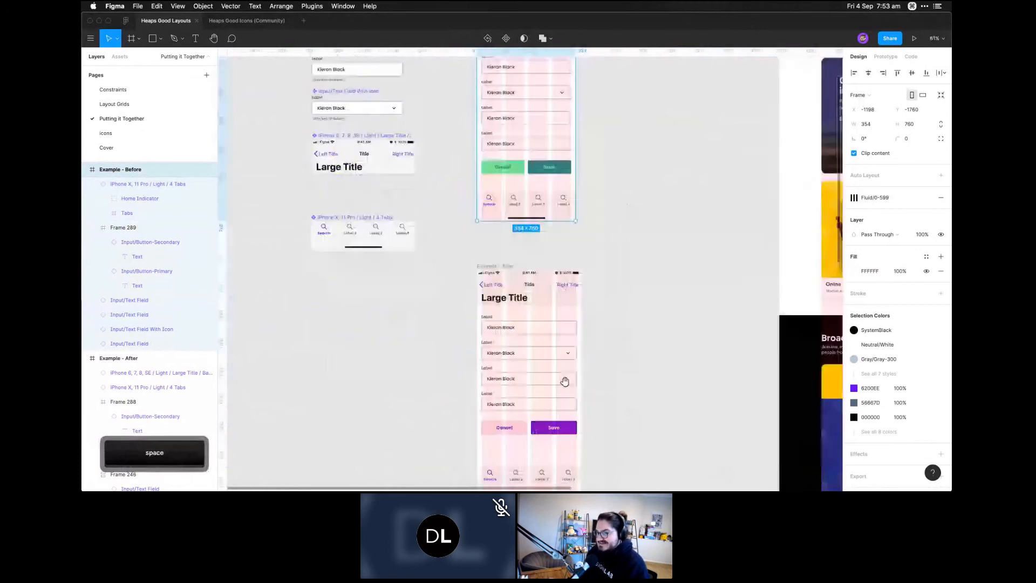
left_click(532, 400)
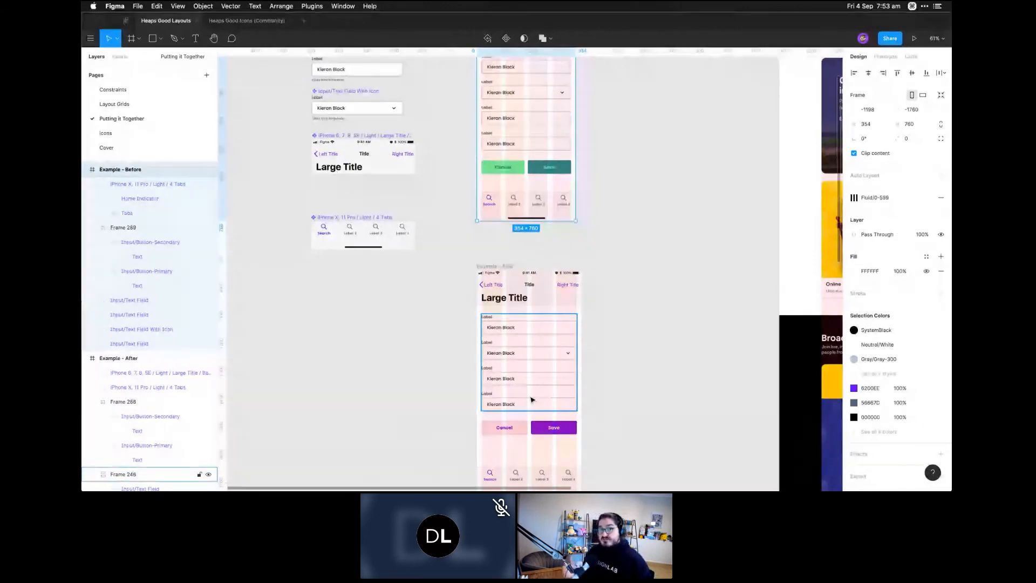
left_click(649, 288)
key("space")
left_click_drag(649, 288, 286, 343)
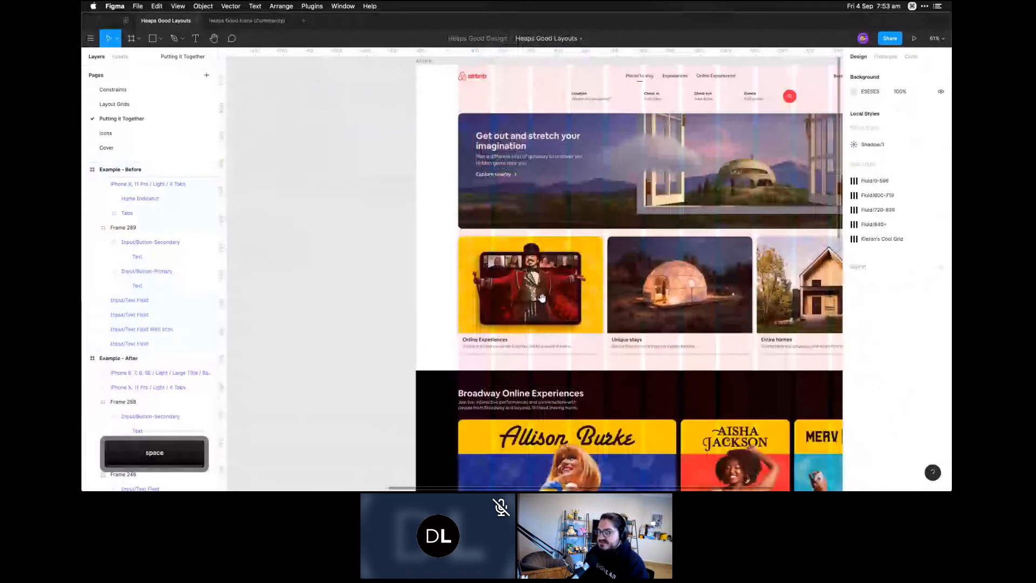
Draw a rectangle about 524 × 95 across the first four columns of the Airbnb page's 840+ grid frame and move it over the Online Experiences card
left_click_drag(542, 298, 415, 346)
left_click(333, 238)
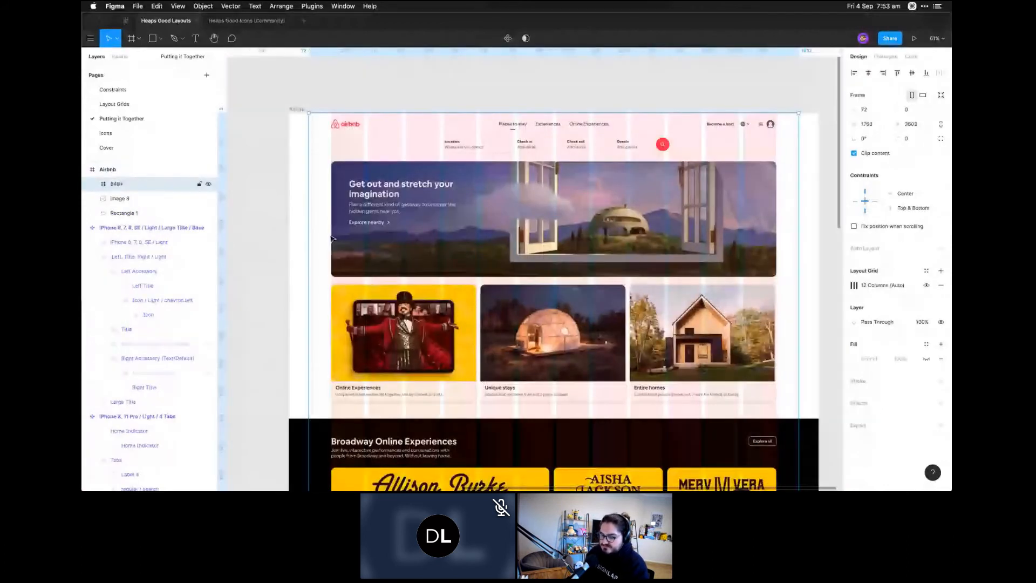
key("space")
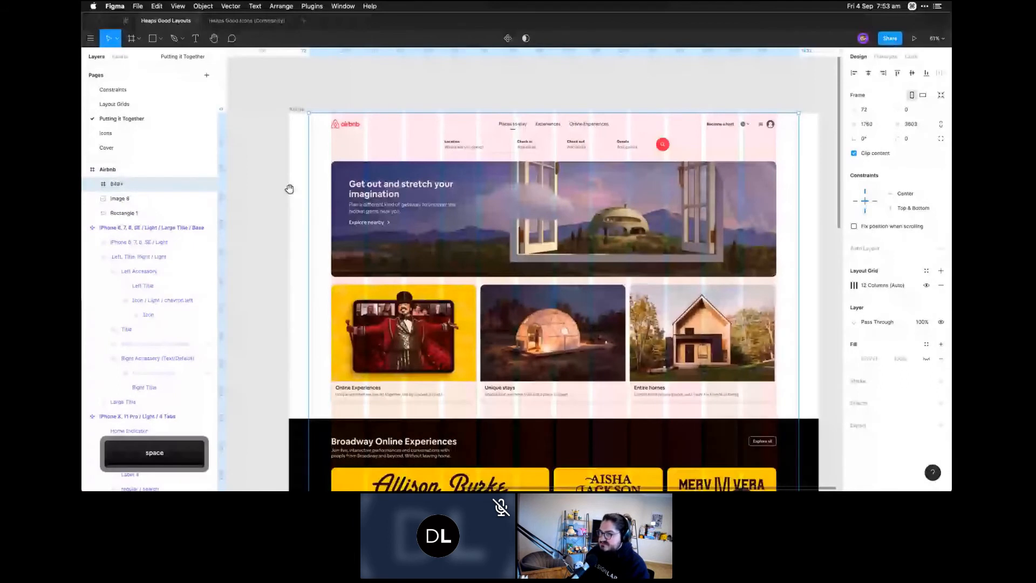
key("r")
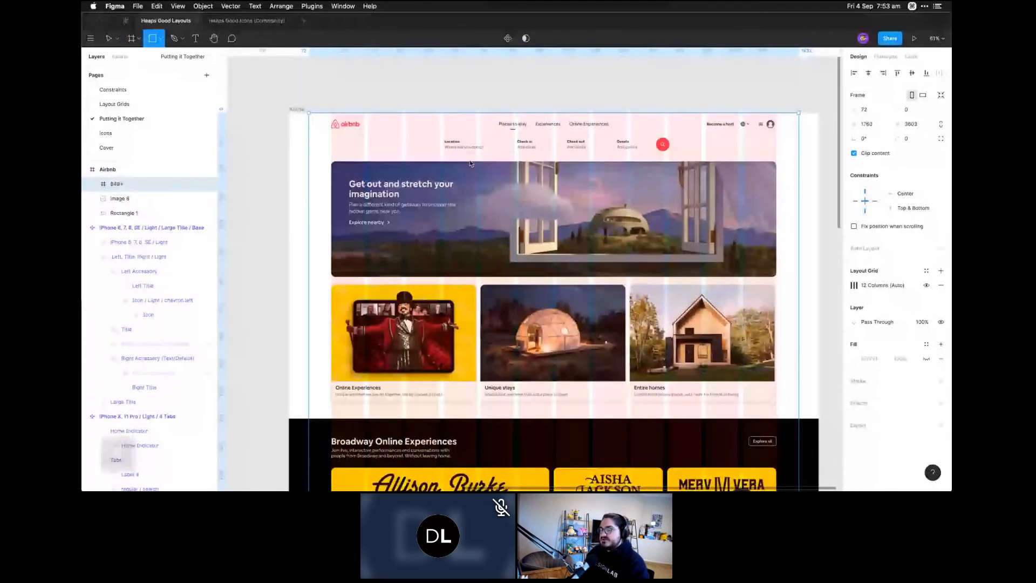
left_click_drag(477, 158, 331, 184)
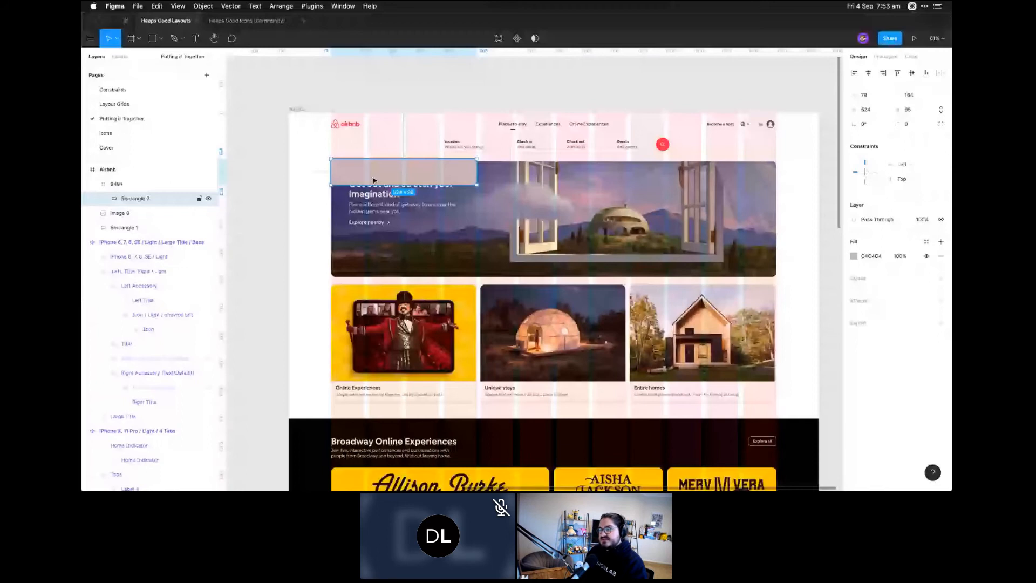
left_click_drag(374, 181, 374, 306)
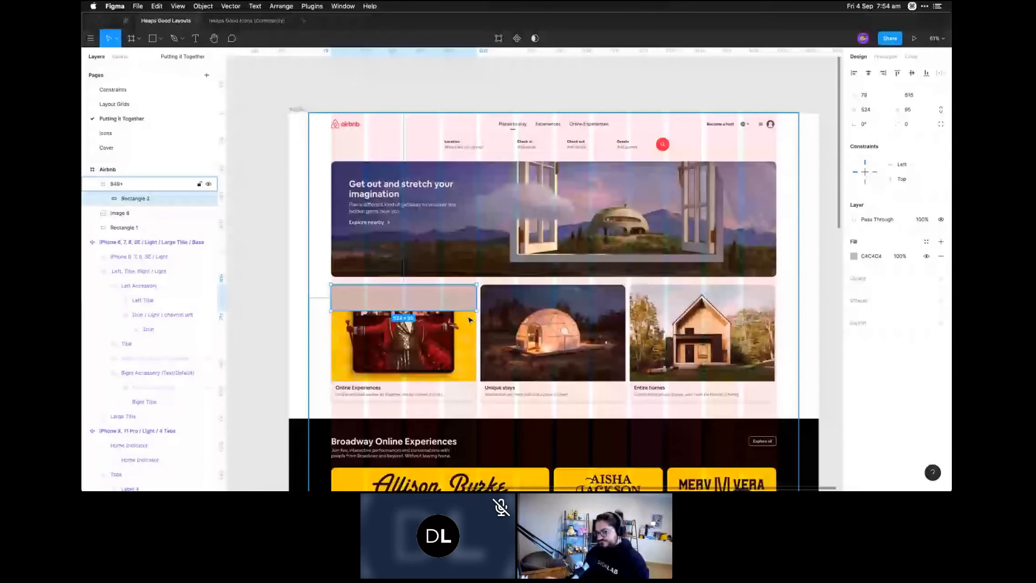
Draw a square frame about 511 × 511 in the empty canvas above the Example - Before screen and select it
scroll(469, 320, "down", 10)
left_click(498, 196)
key("space")
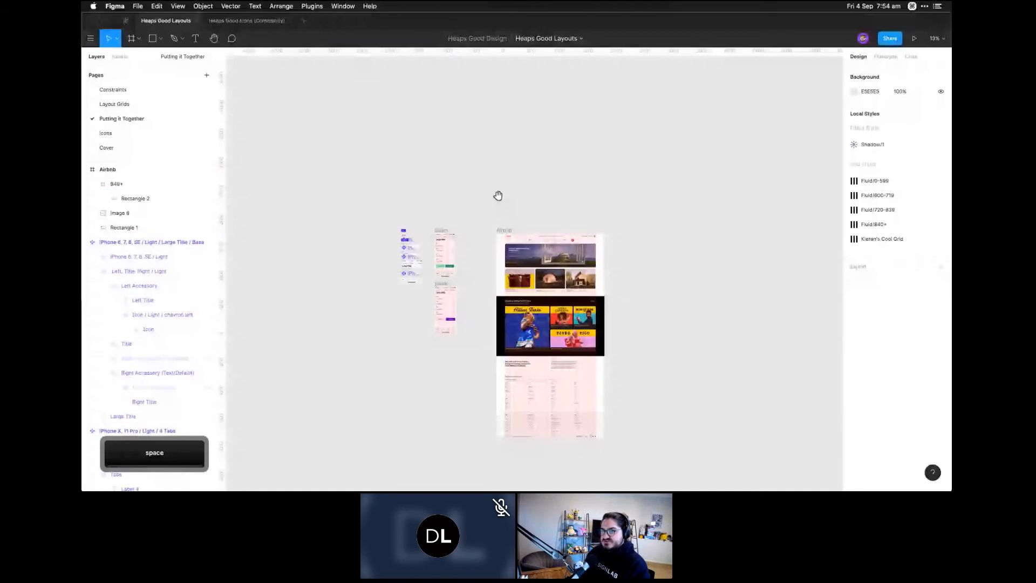
scroll(486, 289, "up", 3)
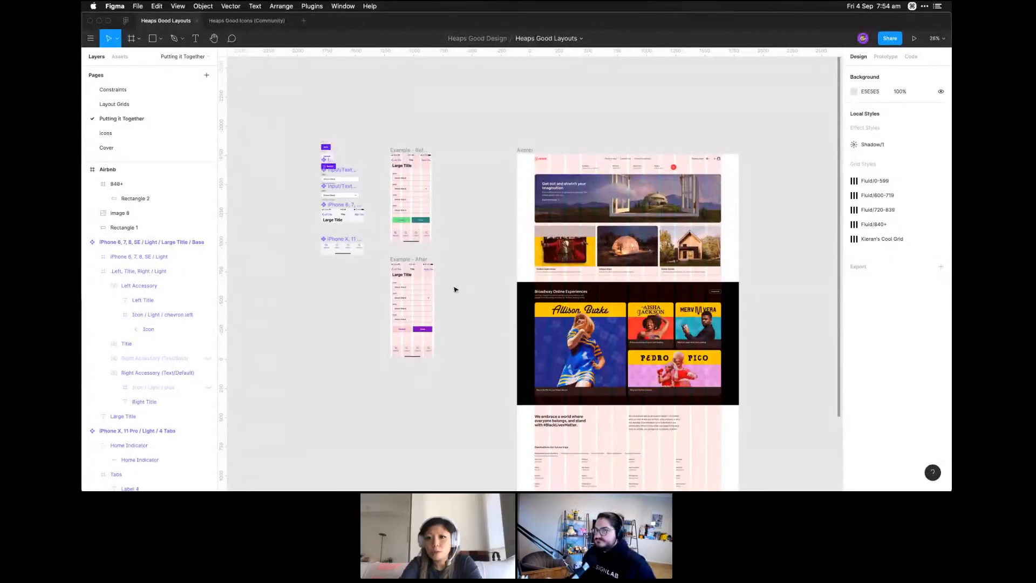
mouse_move(451, 488)
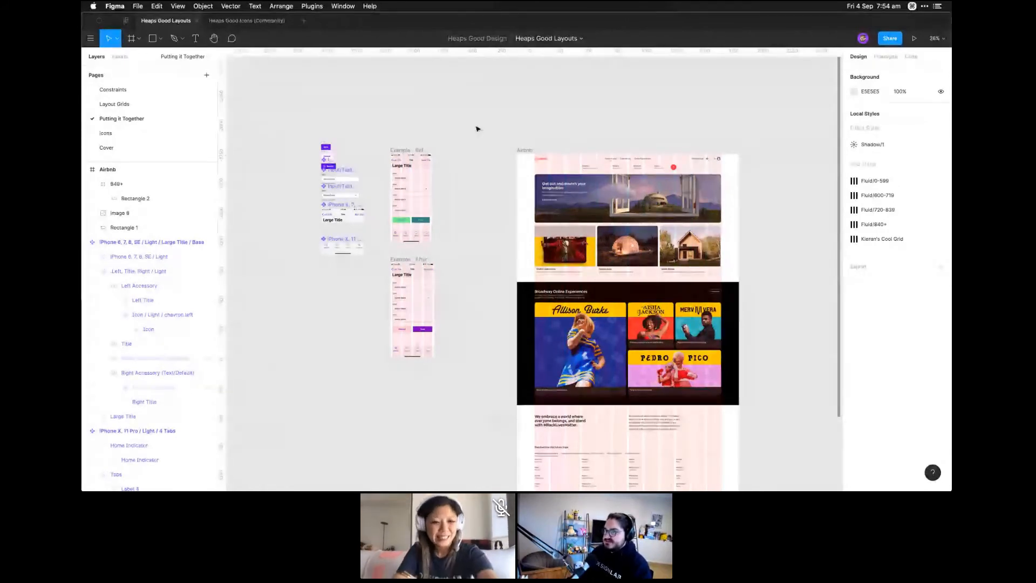
key("space")
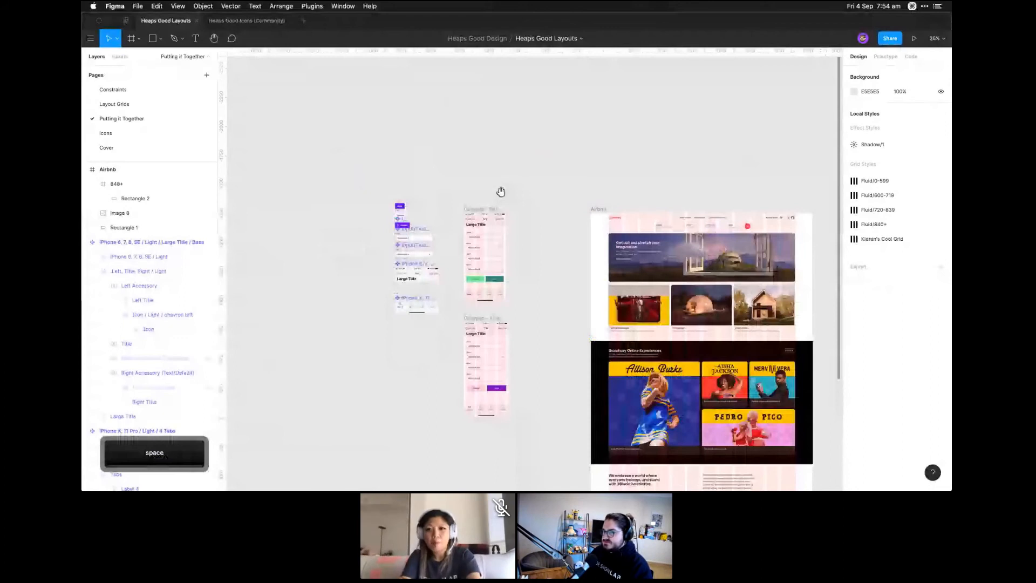
scroll(591, 336, "up", 3)
scroll(527, 242, "up", 2)
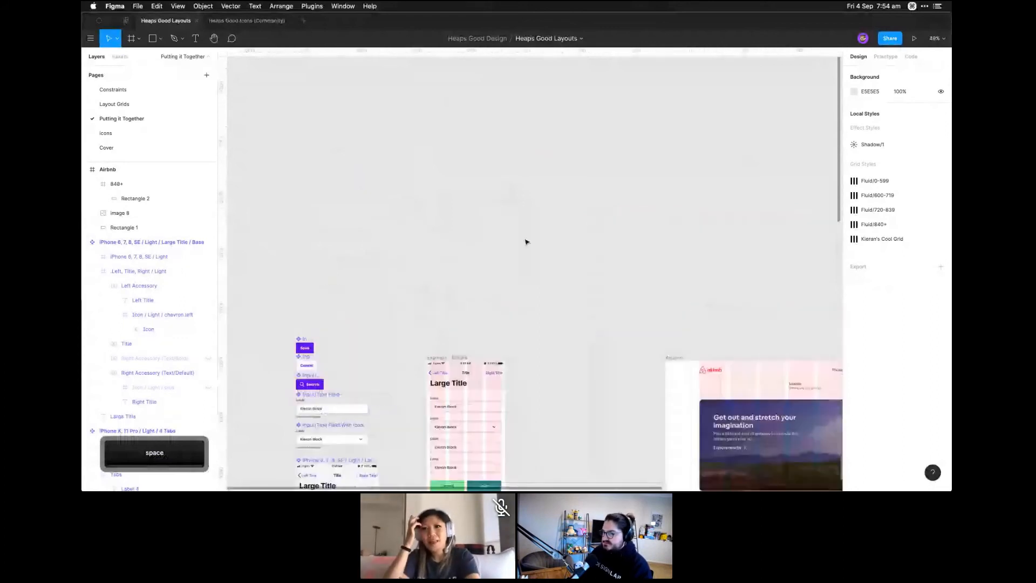
key("f")
mouse_move(477, 171)
left_mouse_down()
mouse_move(572, 286)
mouse_move(590, 284)
left_mouse_up()
left_click(642, 310)
left_click(485, 169)
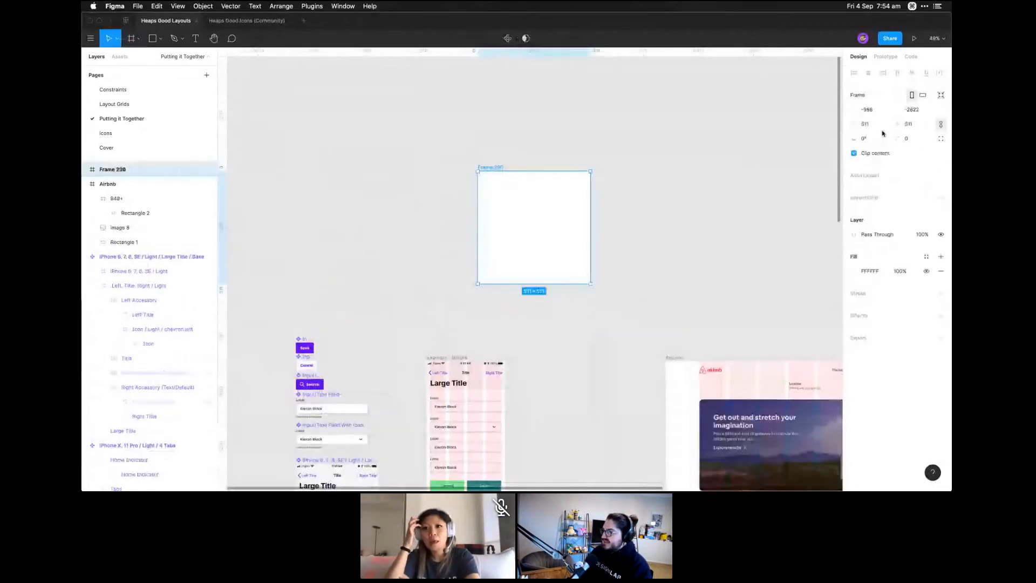
Set the new frame's width and height to 480
left_click(883, 124)
type("480")
key("Tab")
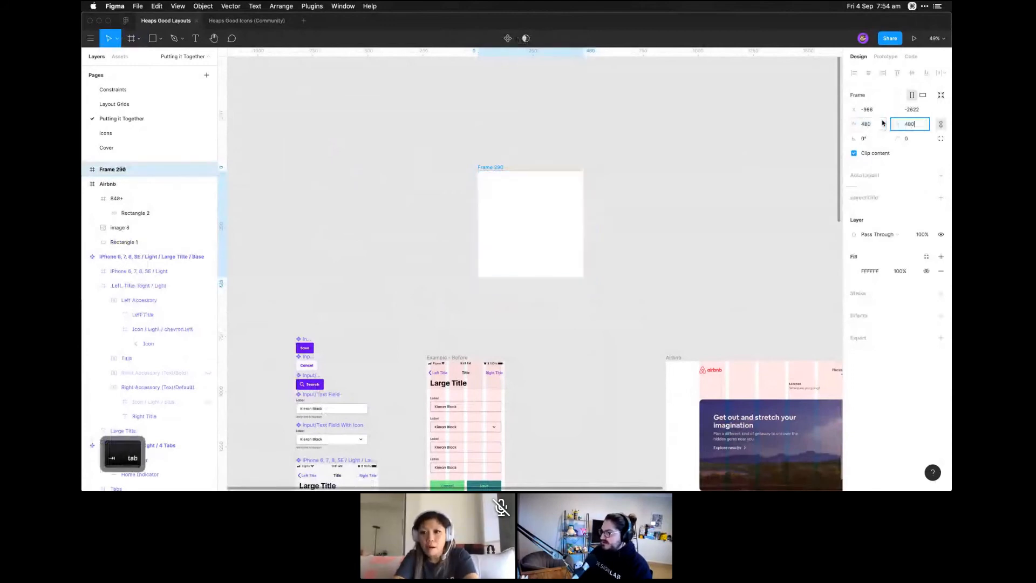
type("480")
key("Return")
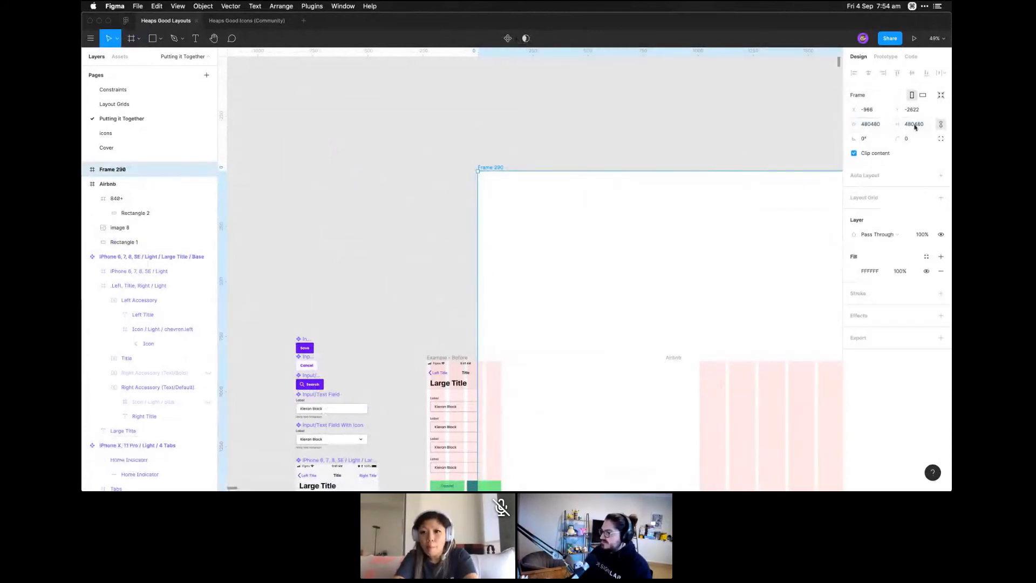
left_click_drag(916, 127, 948, 130)
key("BackSpace")
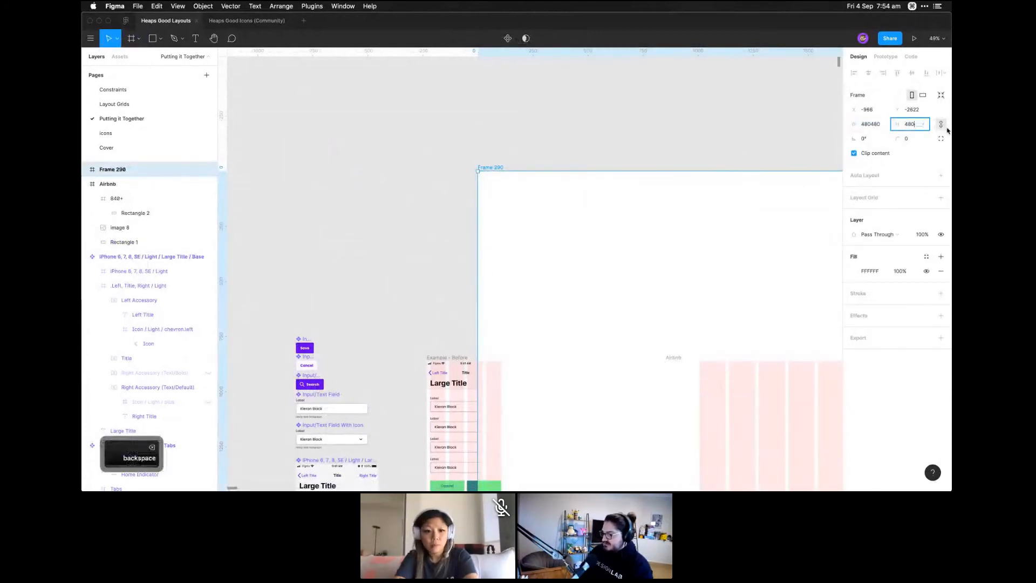
key("Return")
left_click(735, 189)
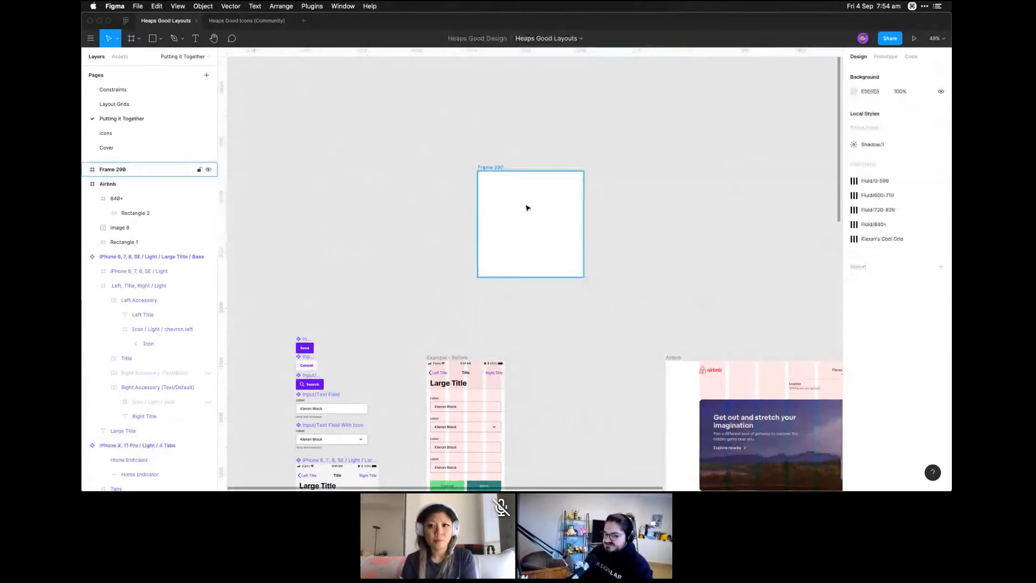
Draw a square about 193 × 193 inside the frame and center it horizontally and vertically
key("r")
left_click_drag(504, 197, 548, 240)
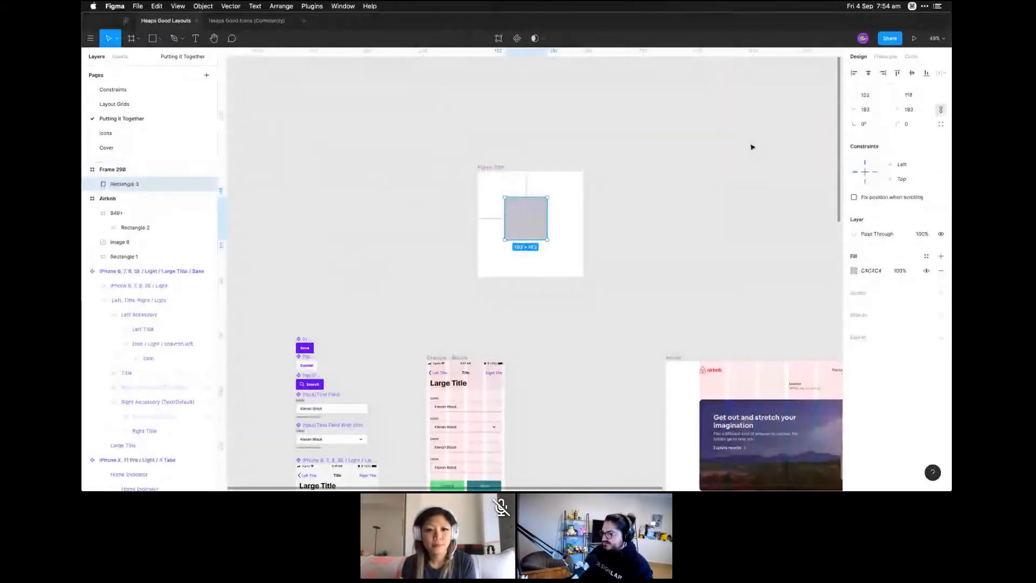
left_click(867, 72)
left_click(912, 72)
Set the square's size to 200 × 200 and center it again in the frame both horizontally and vertically
left_click(875, 110)
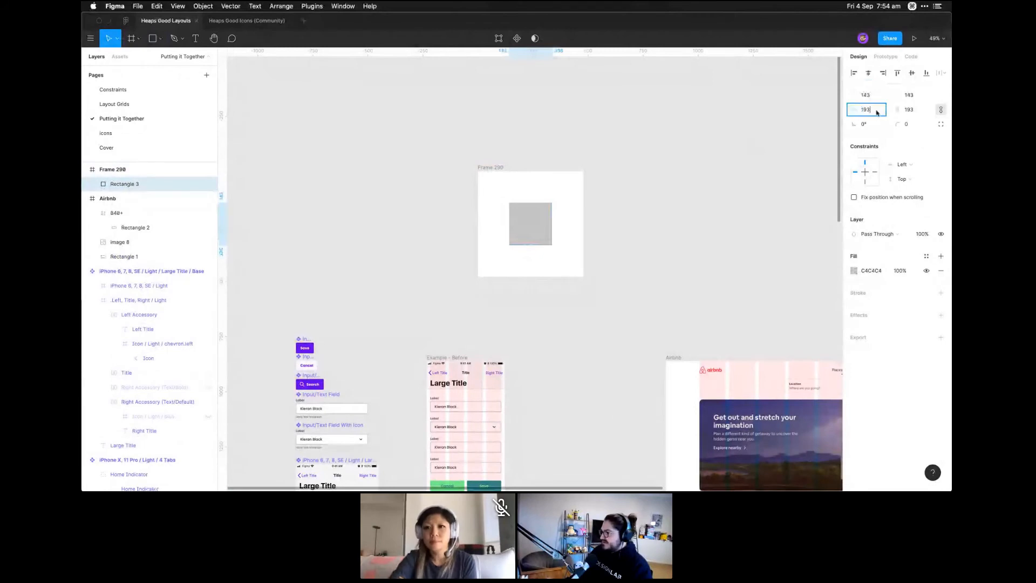
type("200")
key("Return")
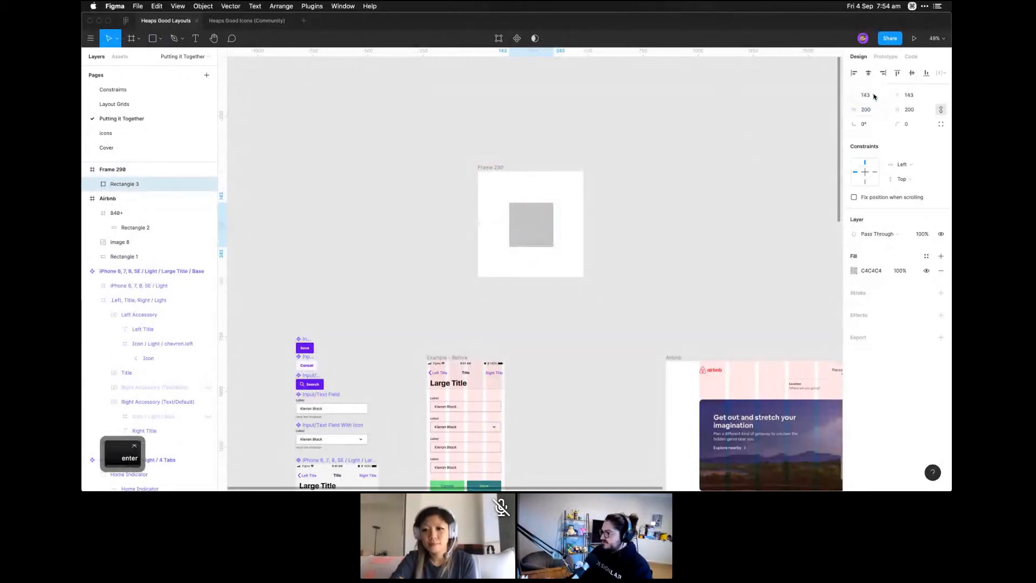
left_click(867, 72)
left_click(912, 72)
left_click(625, 169)
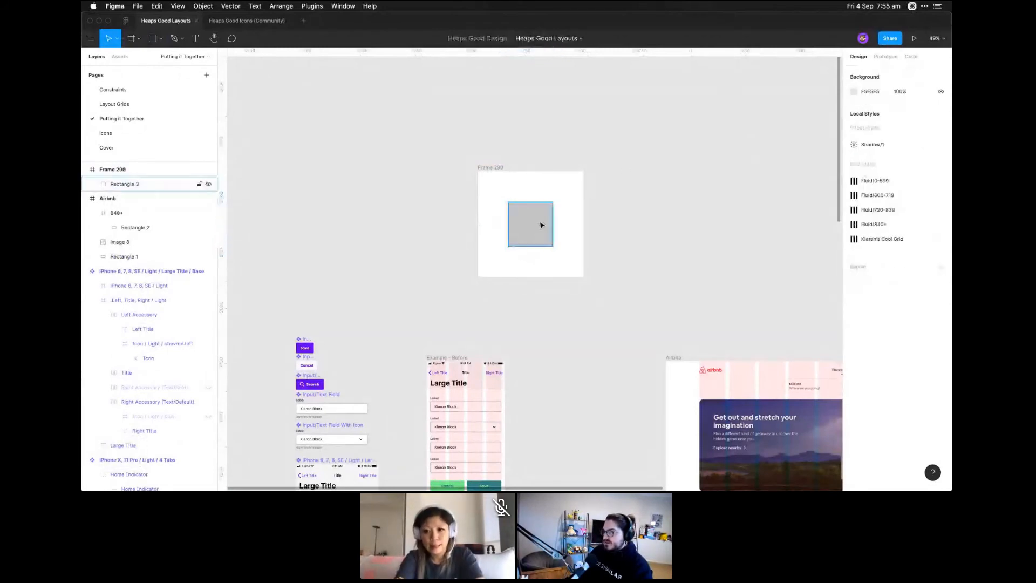
Set the square's constraints to Left & Right horizontally and Top & Bottom vertically
left_click(541, 224)
key("space")
left_click_drag(613, 211, 650, 238)
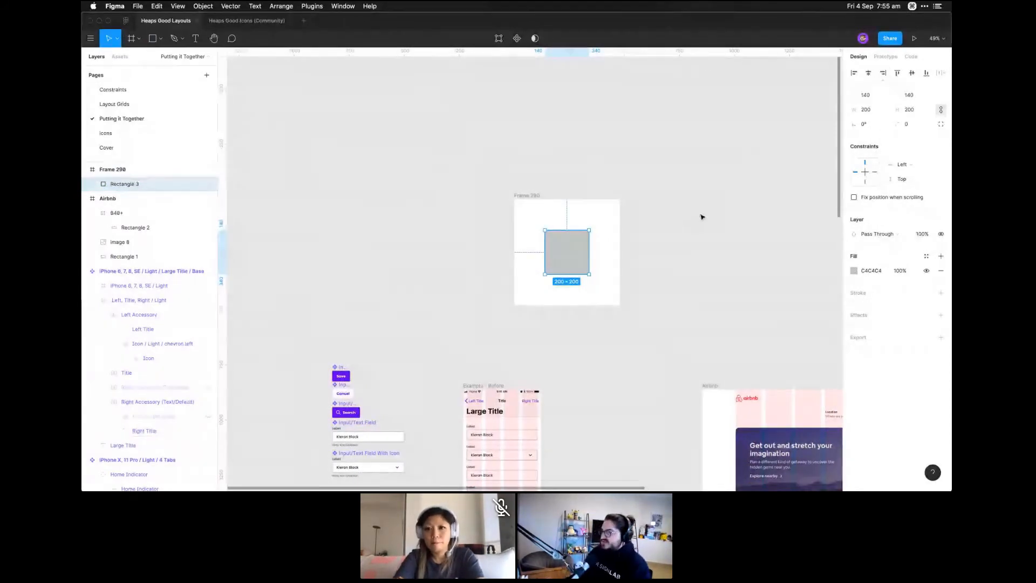
key("space")
left_click_drag(737, 241, 705, 248)
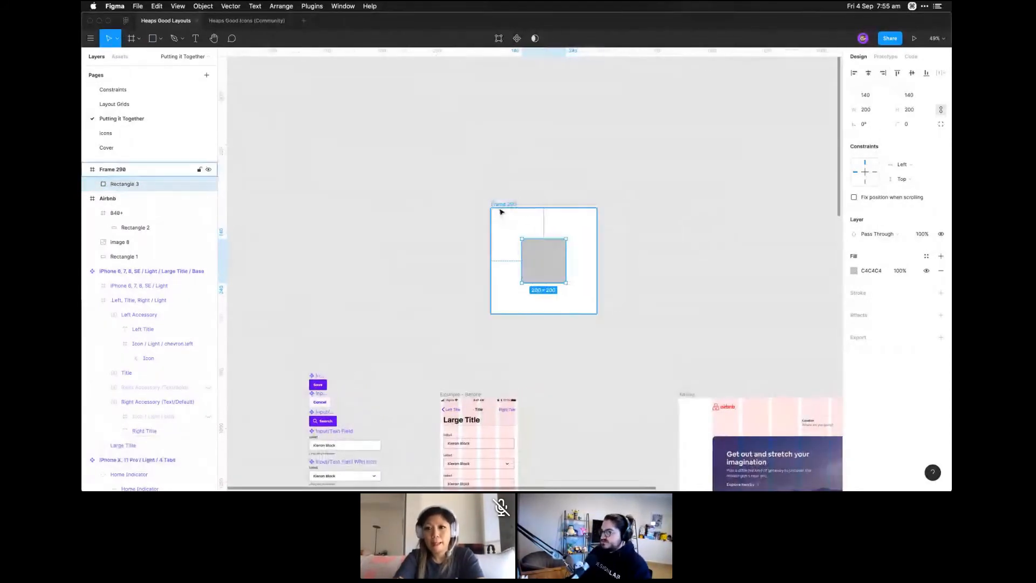
key("shift")
left_click(865, 182, "shift")
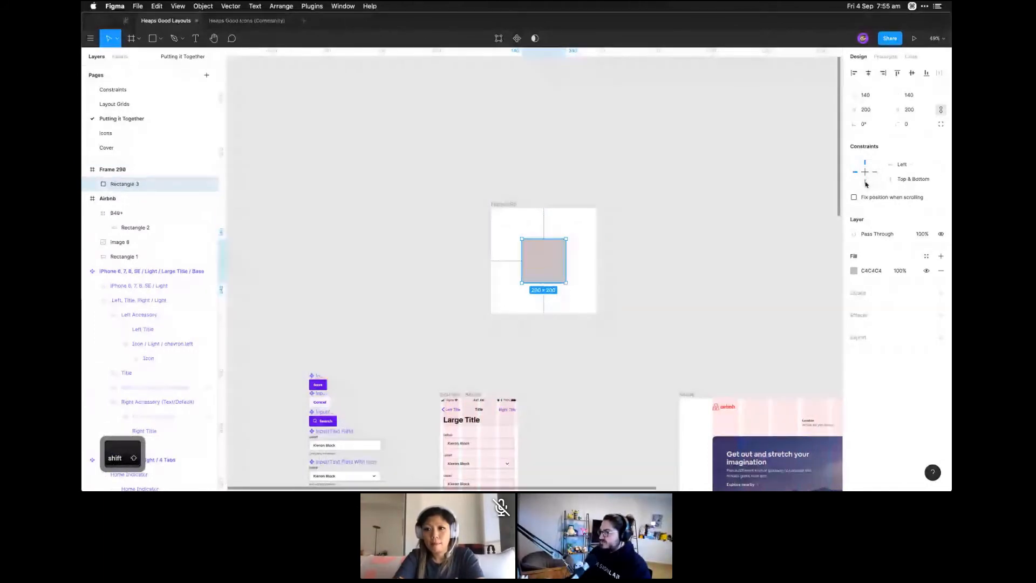
left_click(875, 171, "shift")
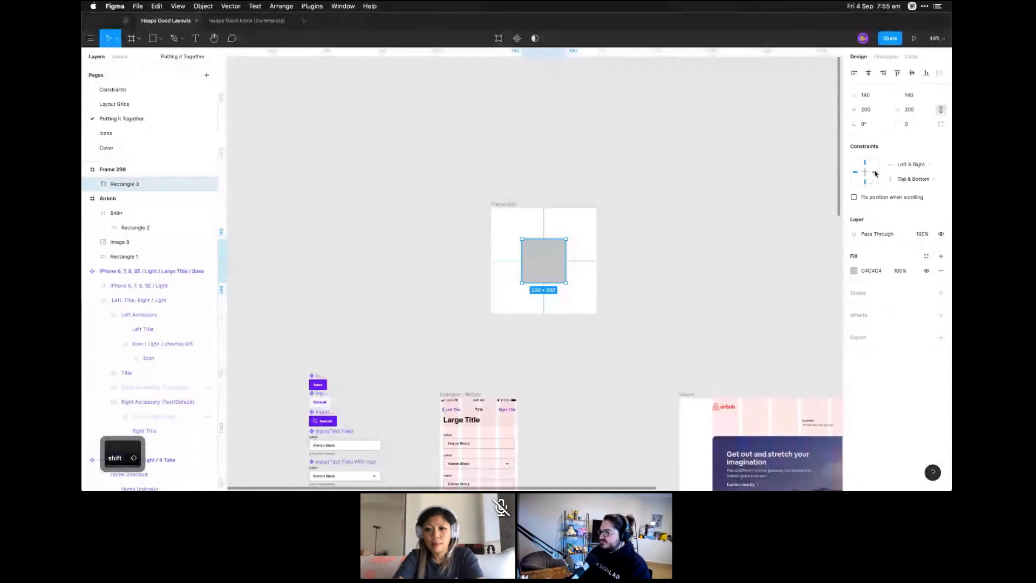
key("Escape")
Duplicate Frame 290 with its square and place the copy beside the original
scroll(729, 254, "right", 3)
left_click(451, 209)
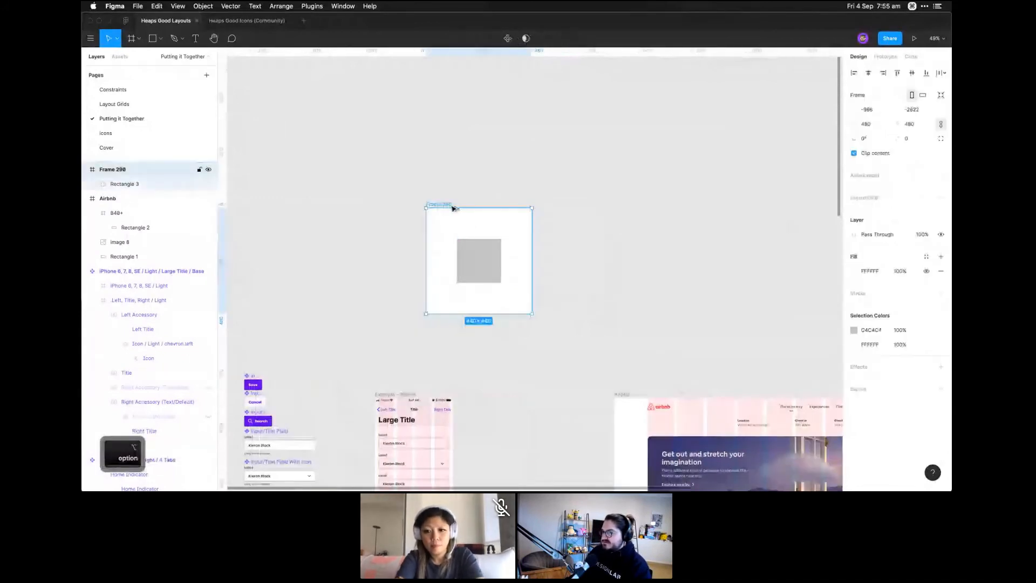
left_click_drag(451, 209, 590, 208)
key("Escape")
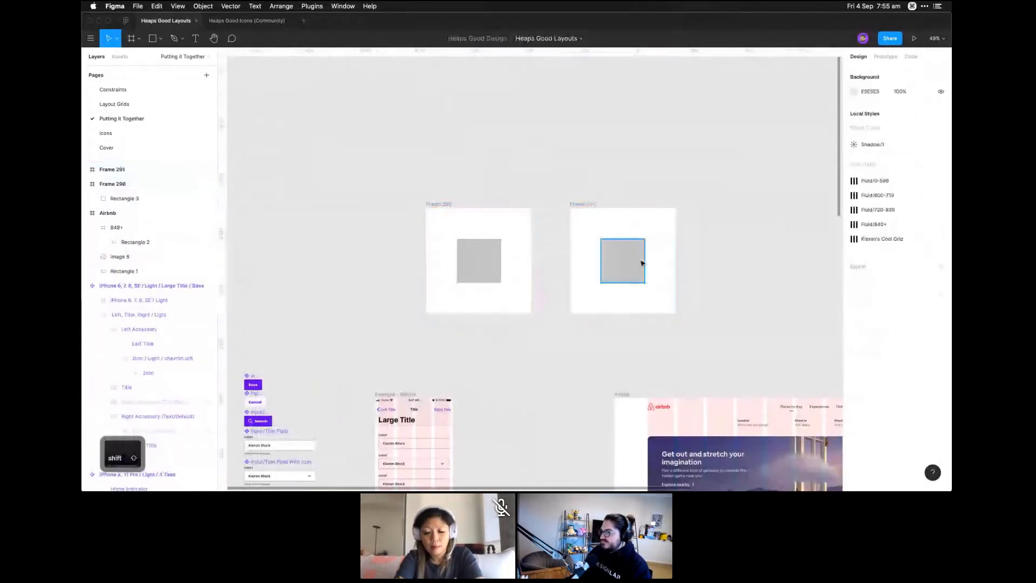
Set the copied square's constraints to Center both horizontally and vertically
left_click(640, 261)
left_click(866, 171)
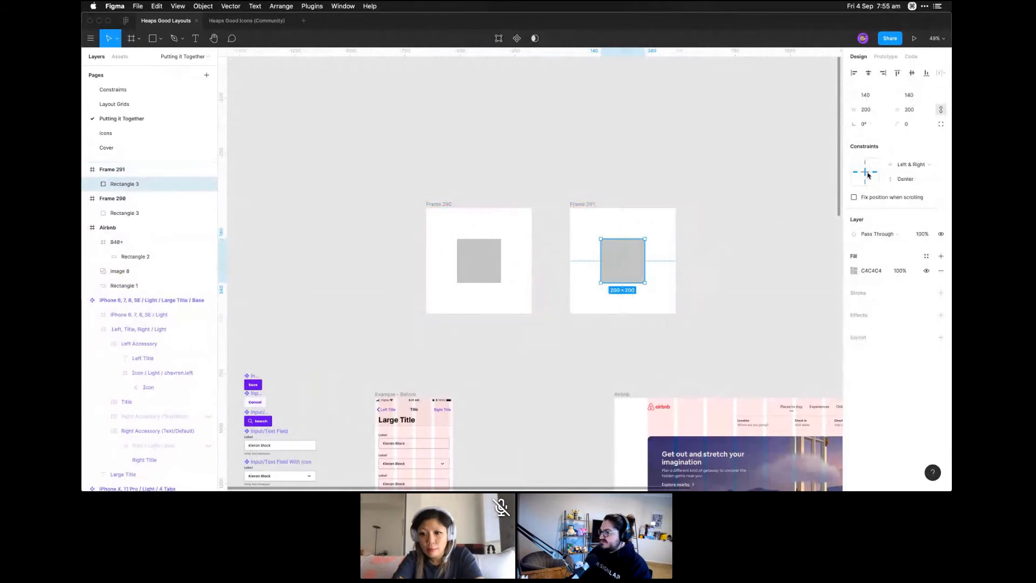
left_click(865, 174)
key("Escape")
Measure the distances from each square to the edges of its frame in the original and the copy
scroll(604, 199, "left", 1)
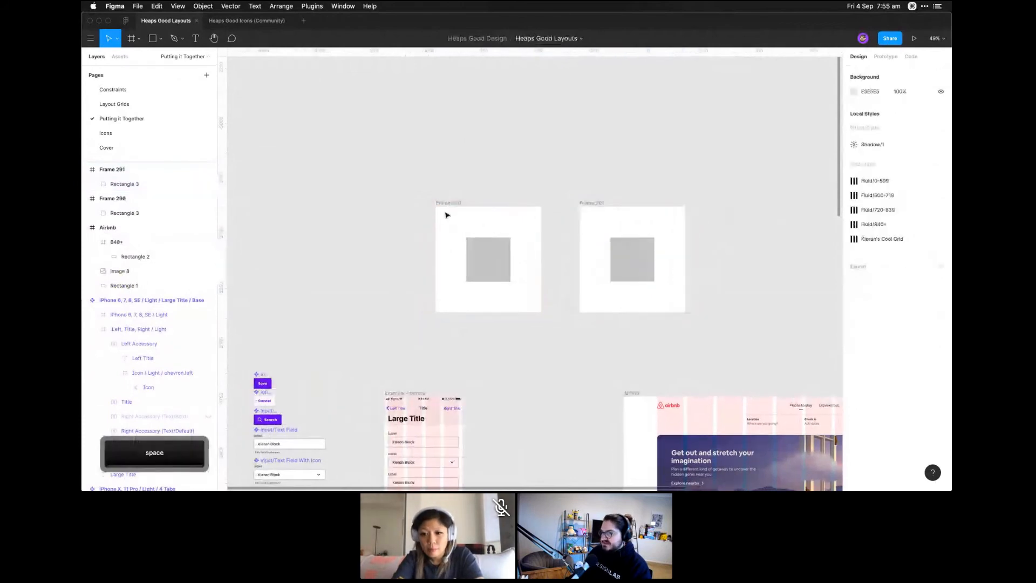
left_click(447, 209)
left_click(494, 264)
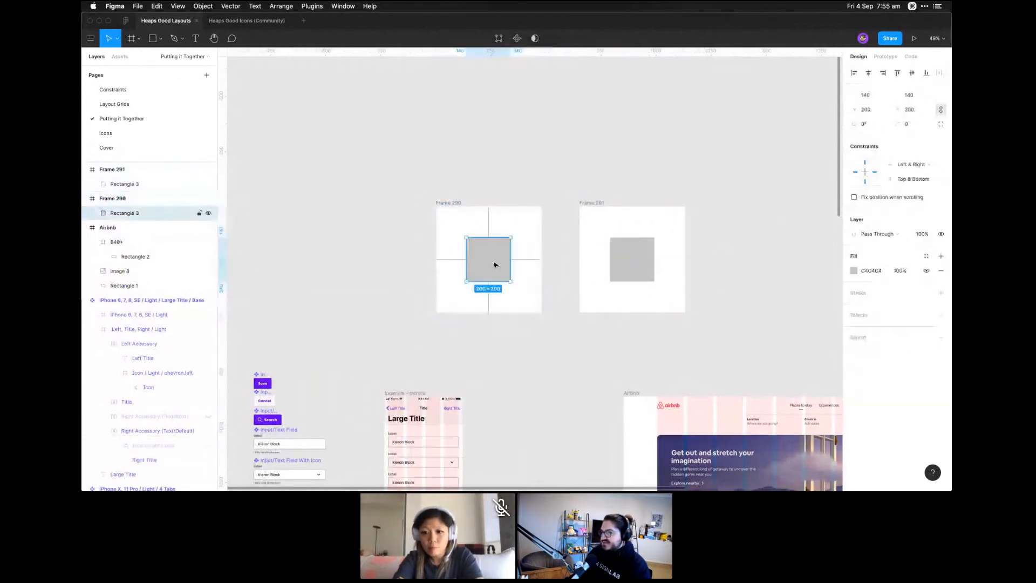
key("alt")
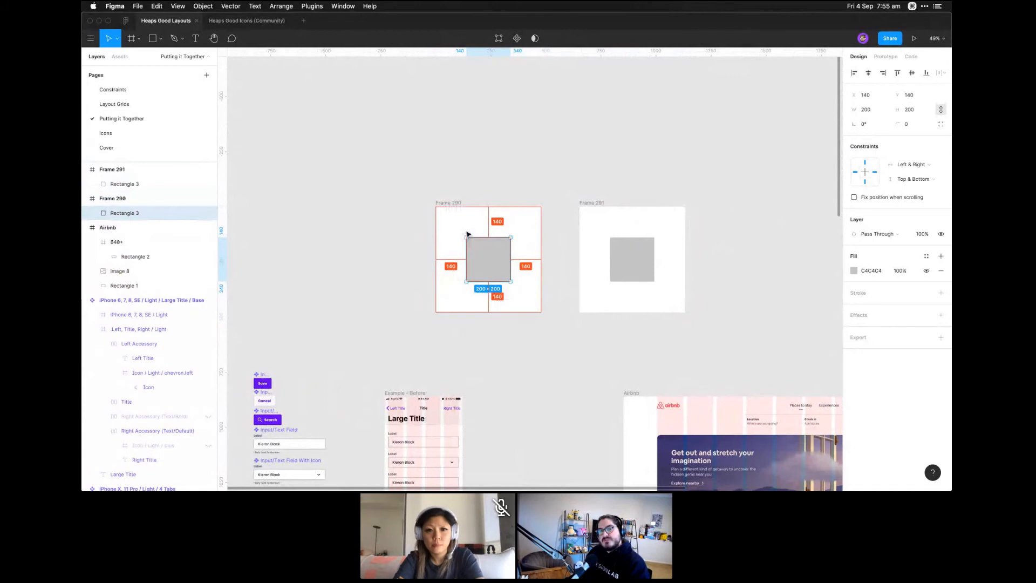
left_click(648, 247)
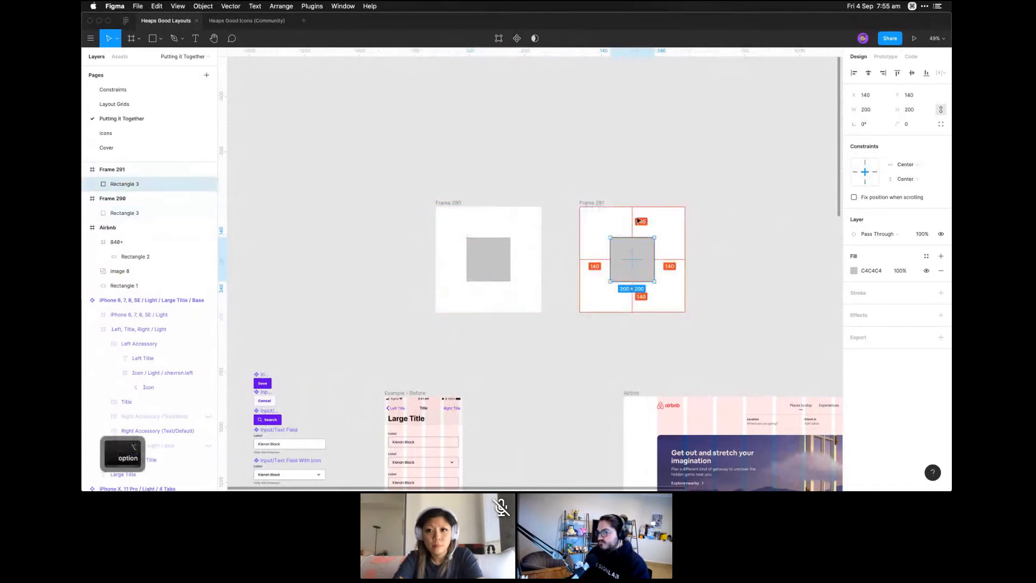
left_click(536, 193)
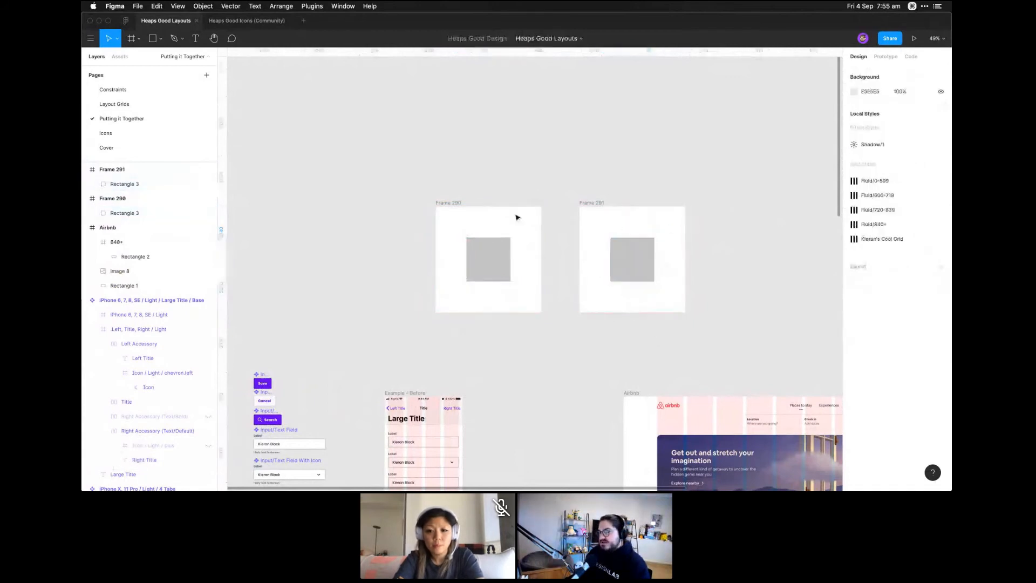
Shrink Frame 290 from its corner until its square is about 163 × 163, and check the square's spacing to the frame edges
left_click(487, 250)
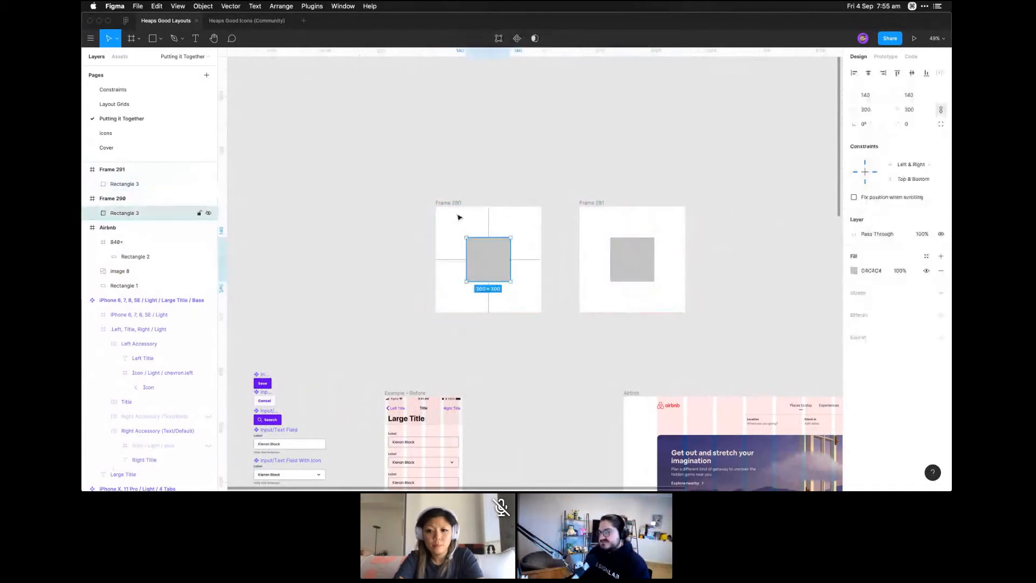
left_click(539, 311)
mouse_move(542, 313)
left_mouse_down()
mouse_move(519, 291)
mouse_move(534, 305)
left_mouse_up()
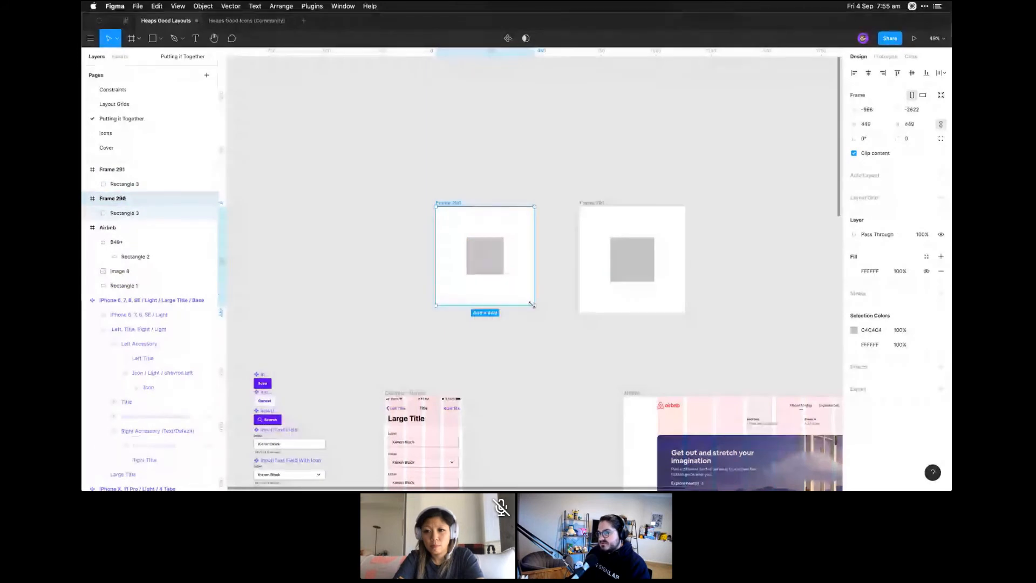
left_click(486, 267)
key("alt")
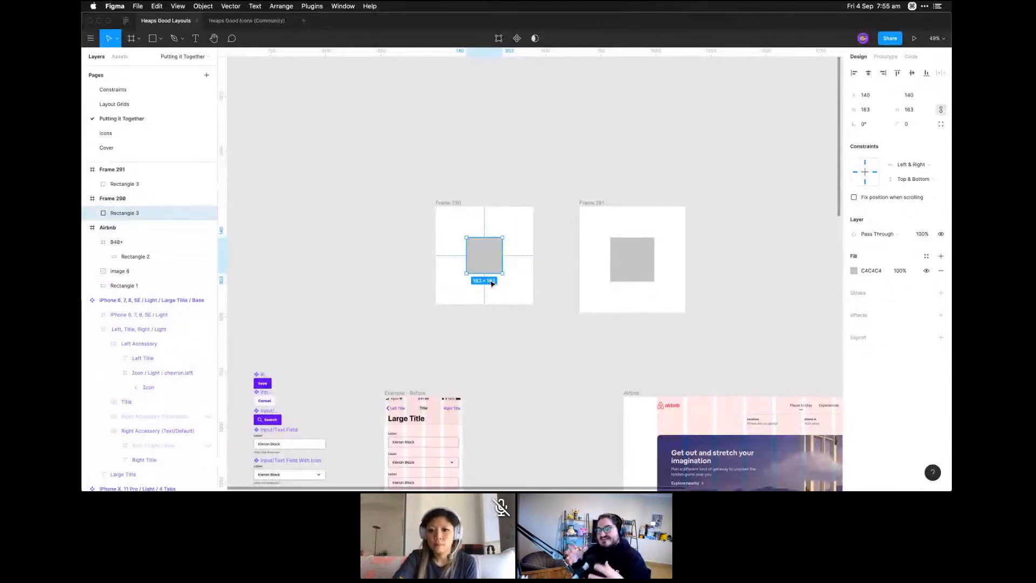
Stretch Frame 291 with its centred square to about 799 × 181 px, and return it to a nearly square shape
left_click(594, 205)
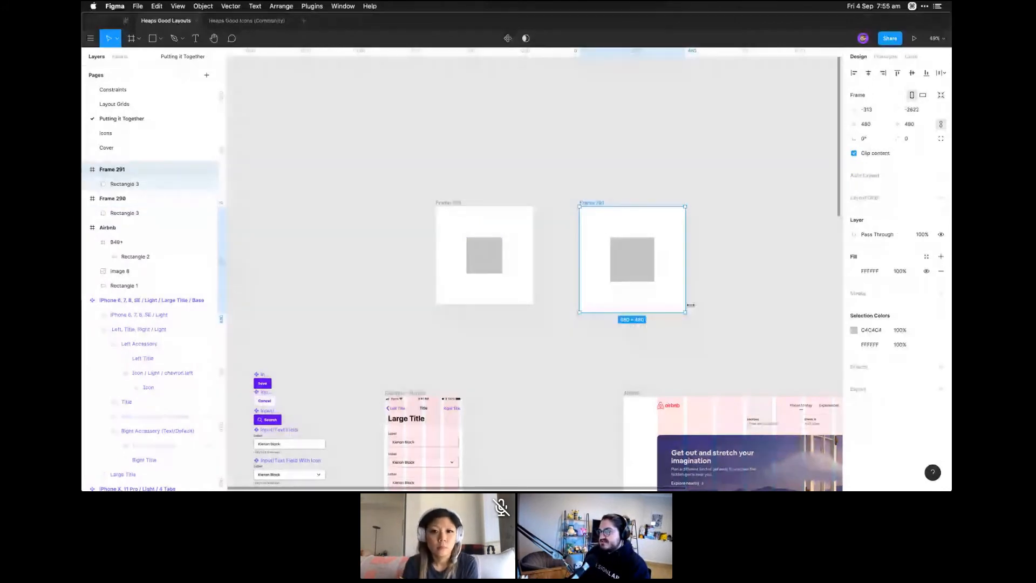
key("Return")
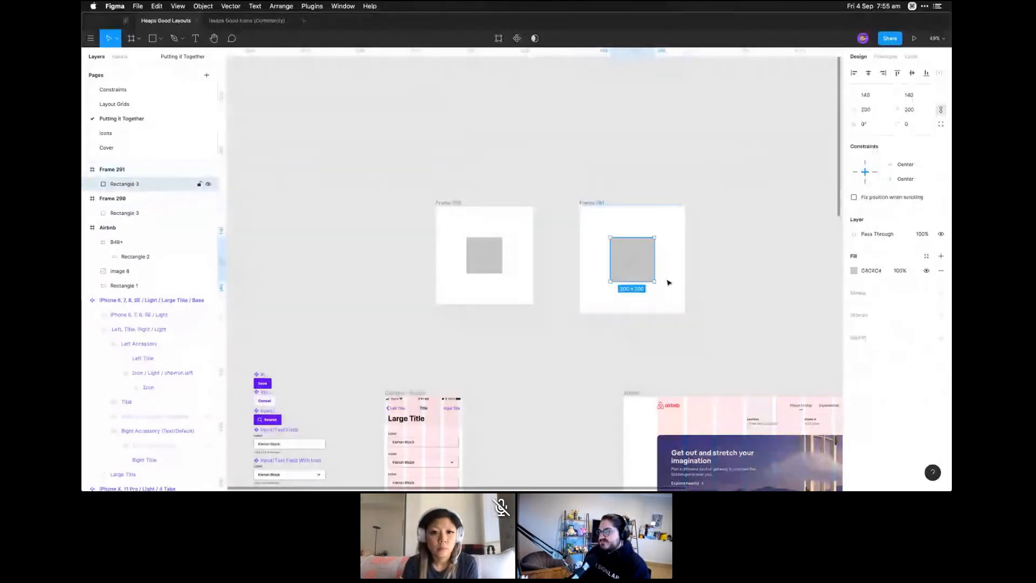
left_click(598, 204)
left_click_drag(684, 310, 733, 225)
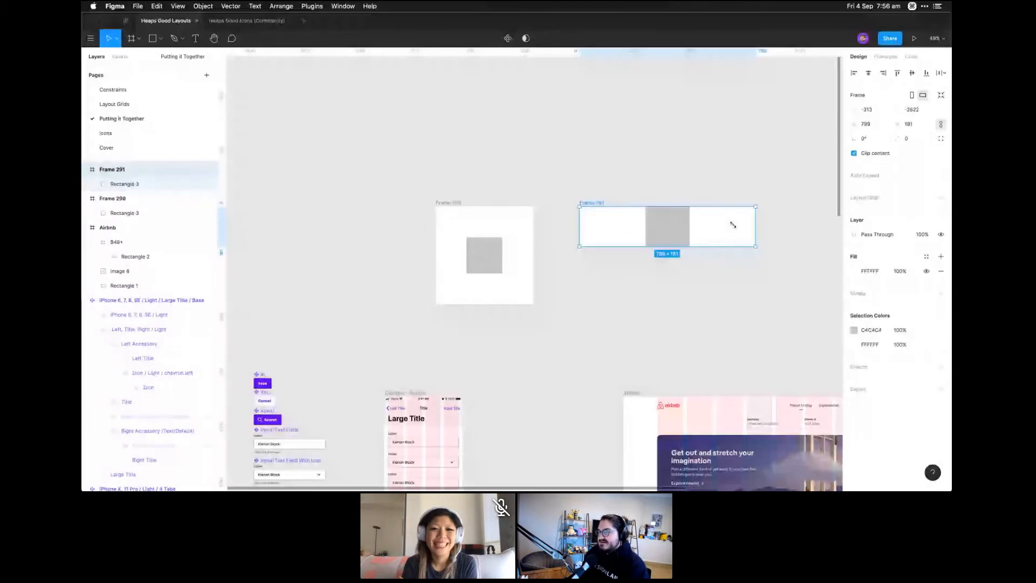
left_click_drag(733, 224, 684, 304)
Enlarge Frame 290 to about 507 × 507 px and inspect the size and constraints of the squares in both frames
left_click(458, 204)
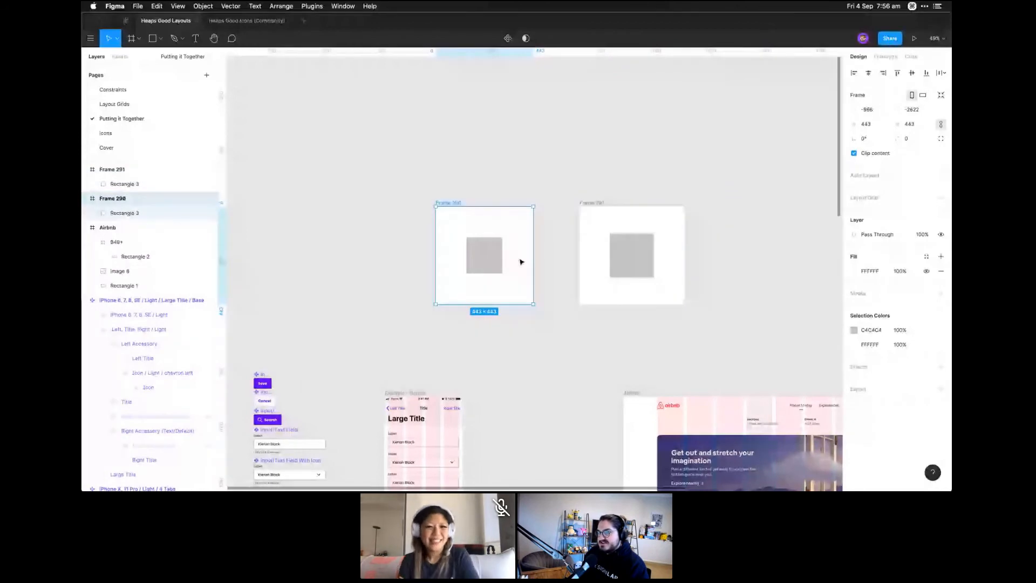
mouse_move(533, 304)
left_mouse_down()
mouse_move(507, 278)
mouse_move(660, 416)
mouse_move(587, 370)
mouse_move(527, 310)
mouse_move(529, 319)
left_mouse_up()
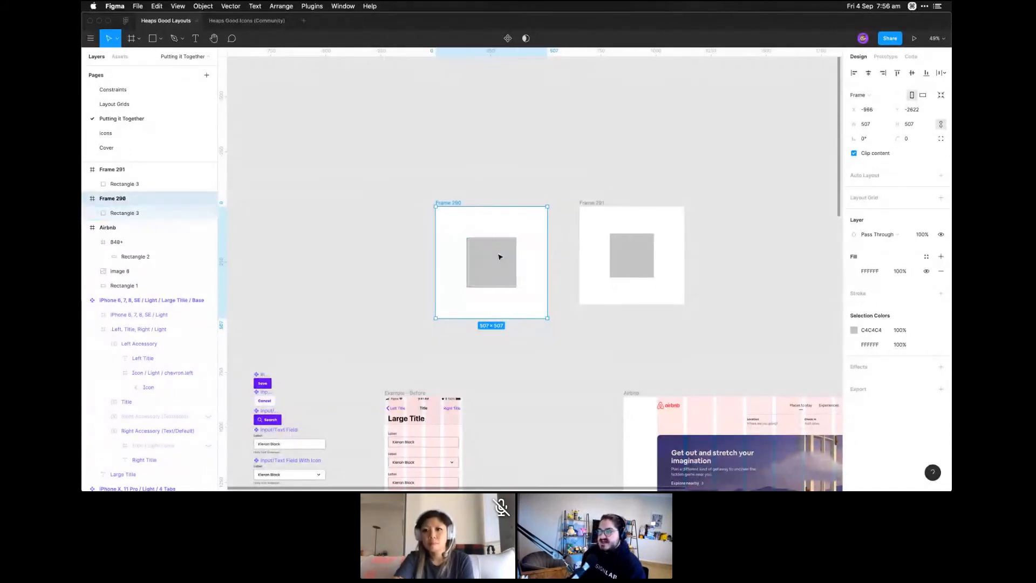
left_click(499, 257)
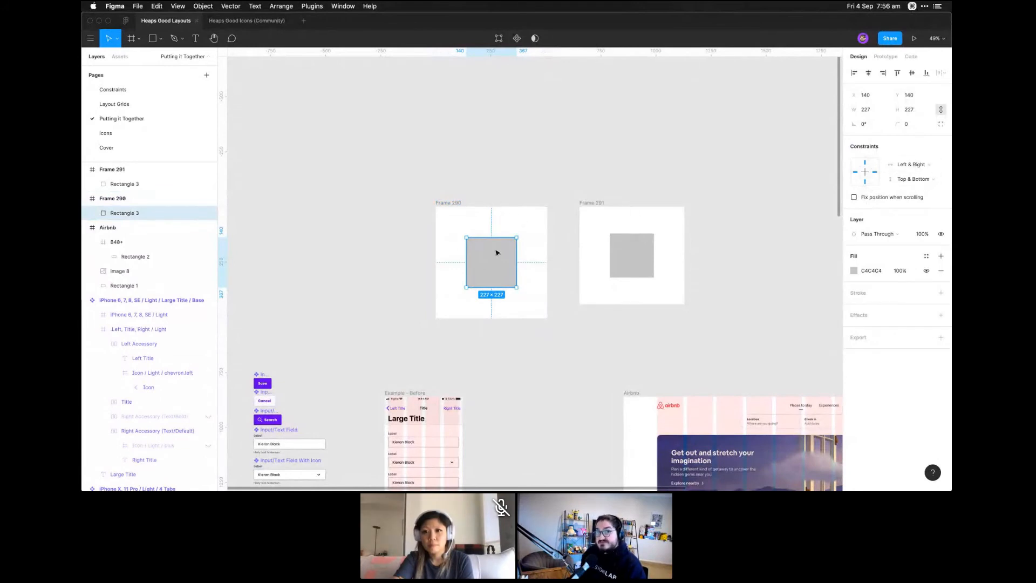
left_click(618, 244)
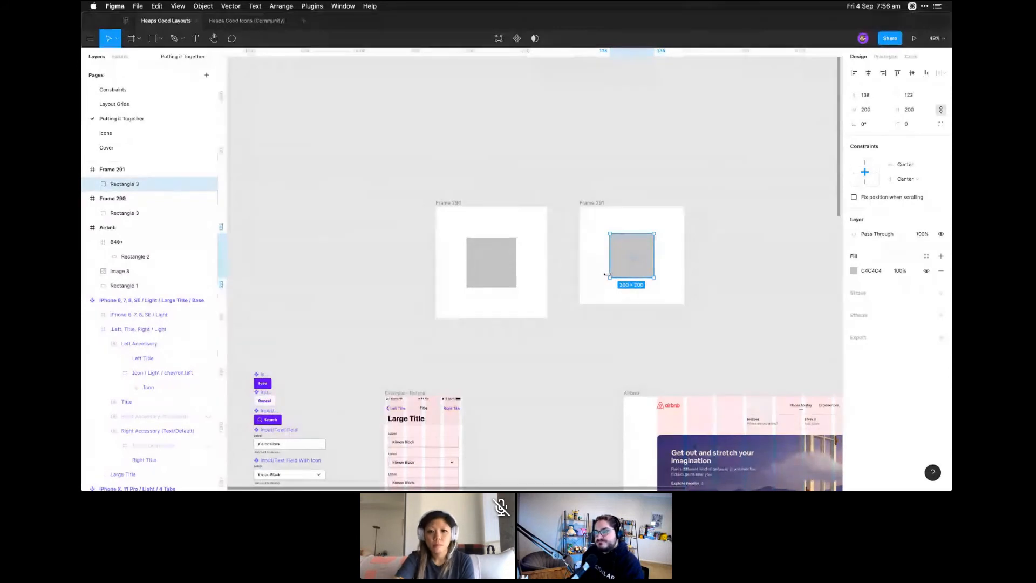
left_click(553, 182)
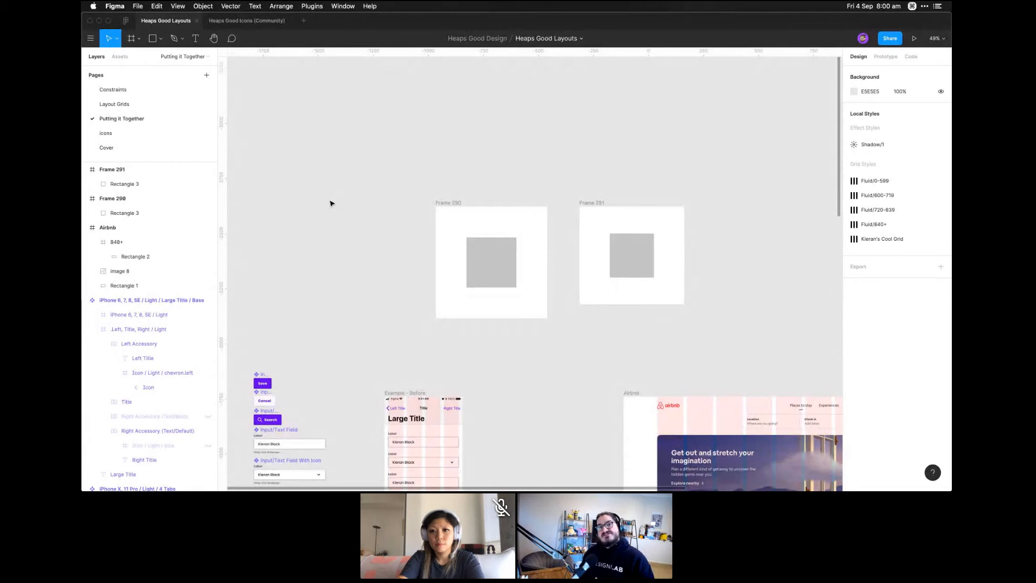
Bring the Example - Before mobile form into close view and measure the vertical gaps between its input fields
key("space")
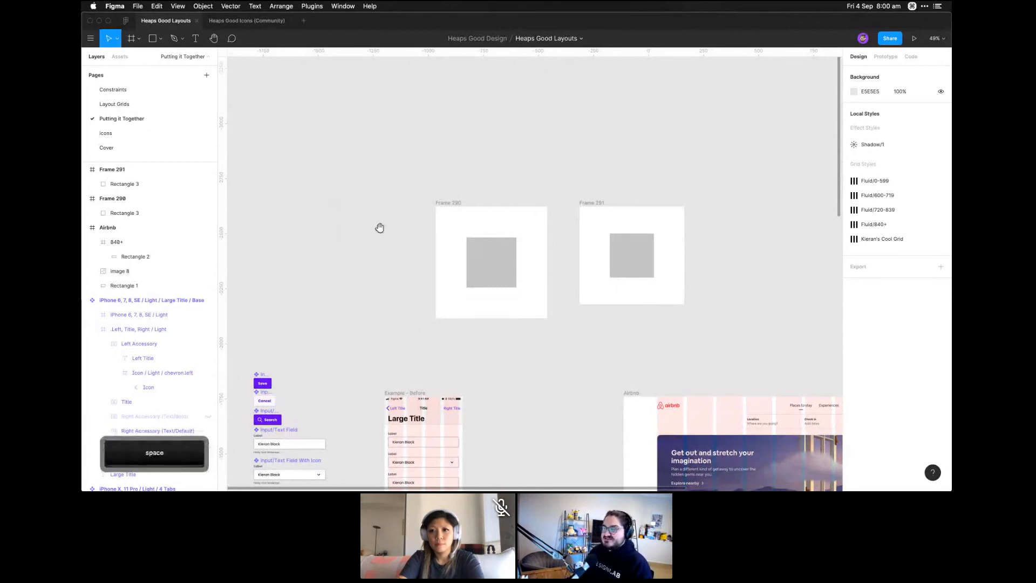
scroll(430, 231, "left", 5)
left_click_drag(467, 268, 605, 255)
key("z")
key("space")
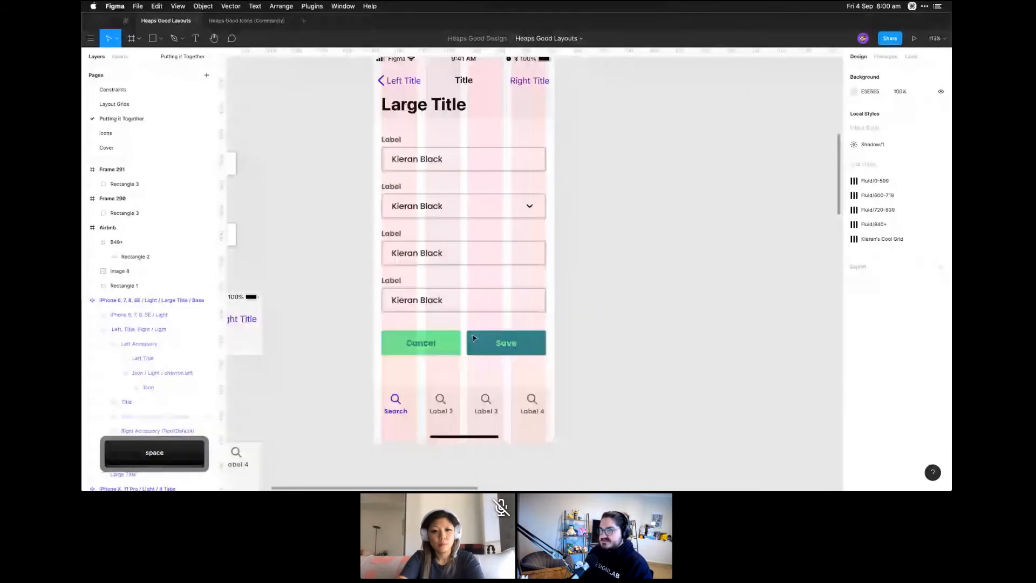
left_click(431, 208)
key("alt")
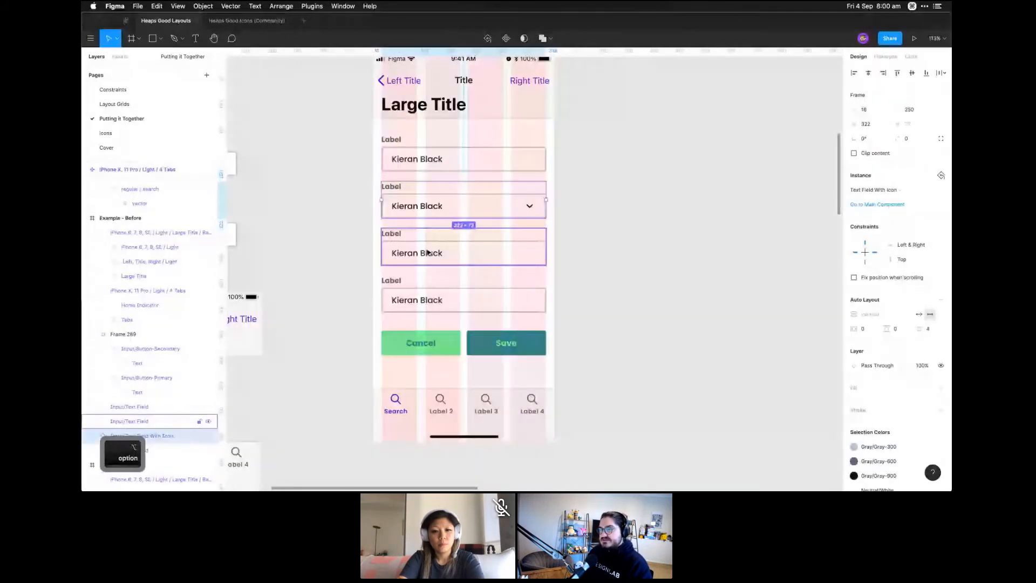
left_click(420, 161)
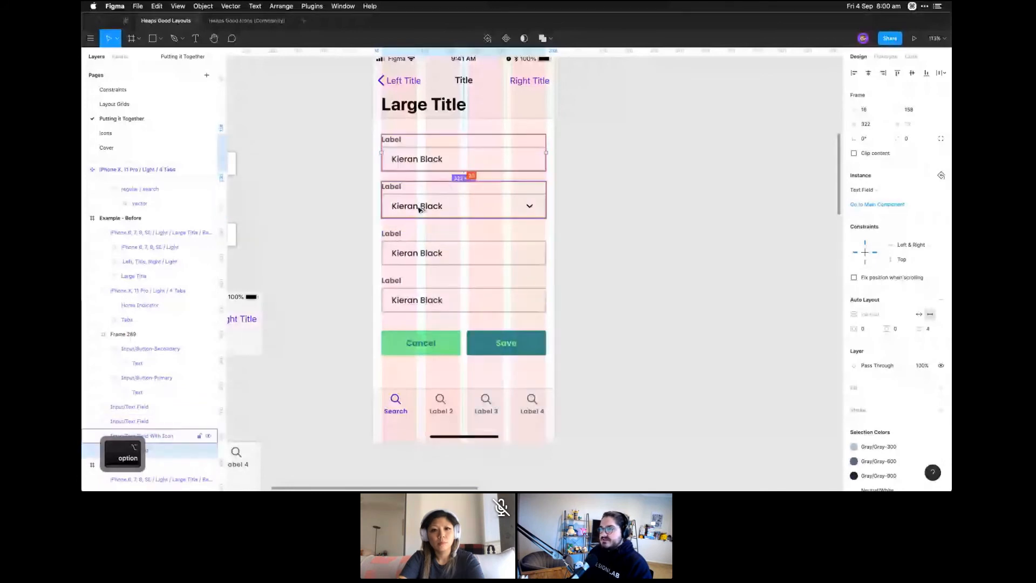
left_click(420, 209)
Hide the layout grid of the Example - Before frame and the 2-column grid of its Cancel/Save button frame
left_click_drag(420, 209, 426, 287)
left_click(486, 111)
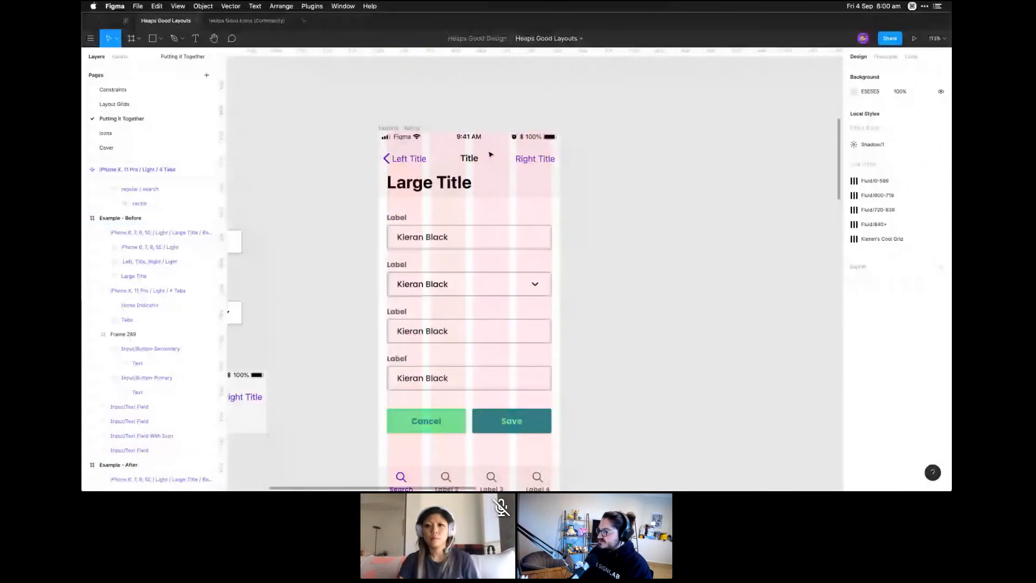
left_click(491, 155)
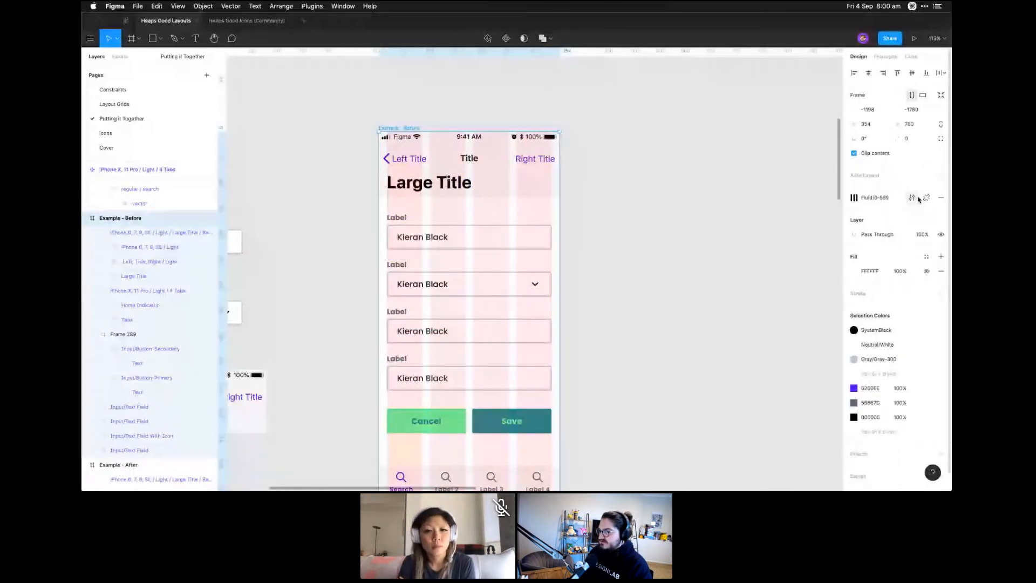
left_click(123, 334)
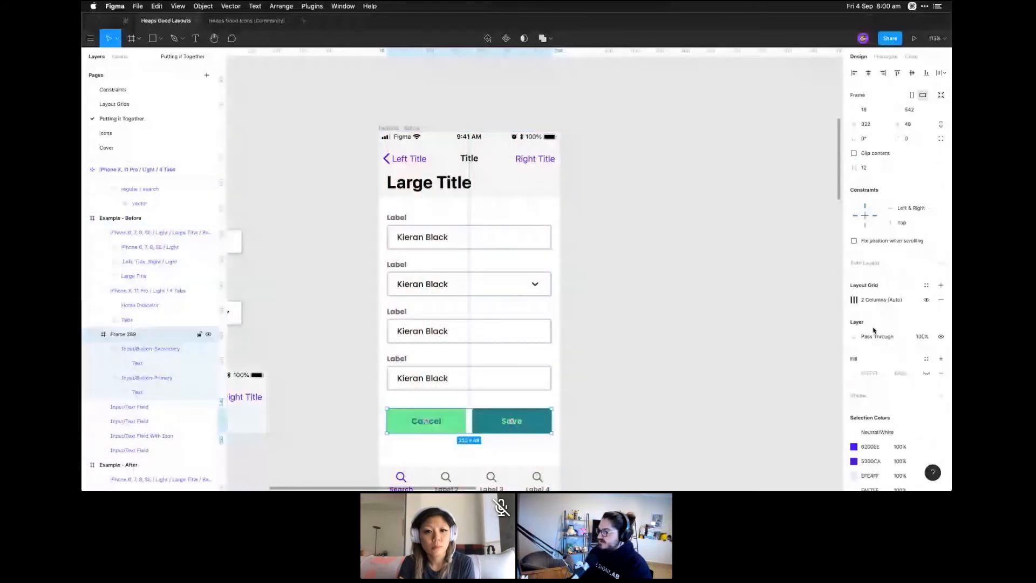
left_click(923, 299)
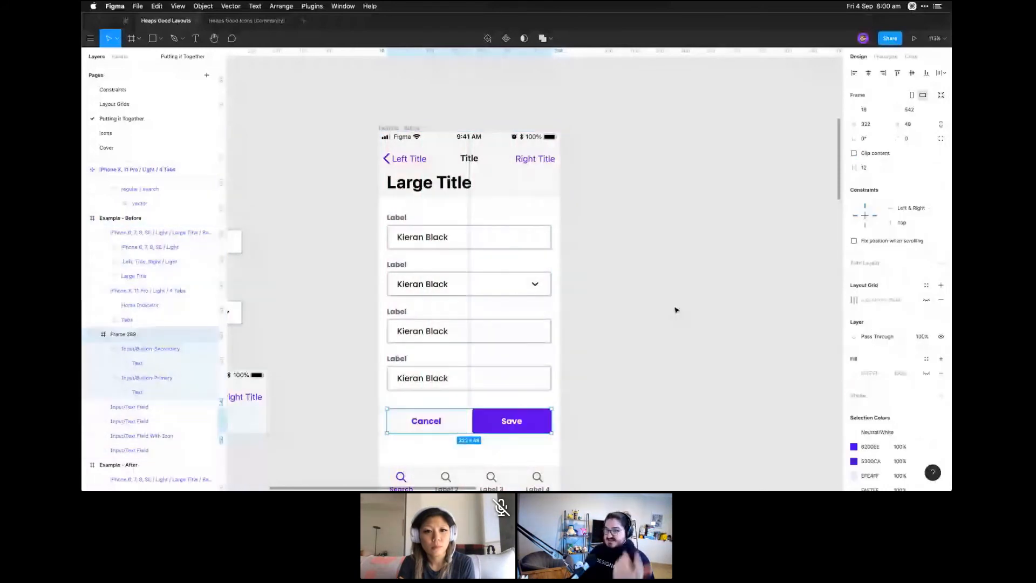
left_click(676, 311)
Measure the gap between the first text field and the dropdown field below it on the form without grids
key("space")
left_click_drag(646, 339, 662, 295)
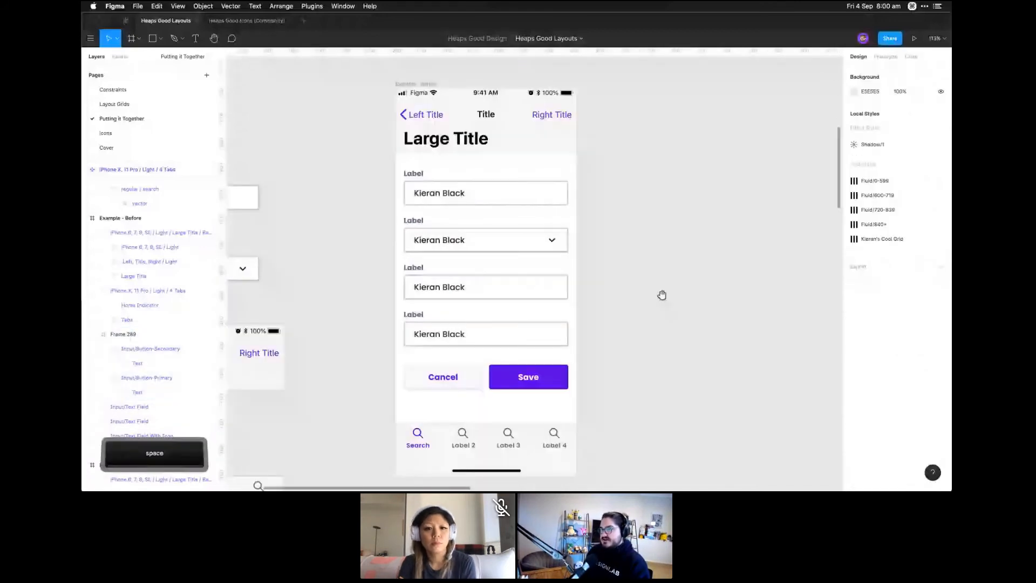
left_click_drag(662, 295, 688, 314)
left_click(504, 211)
key("alt")
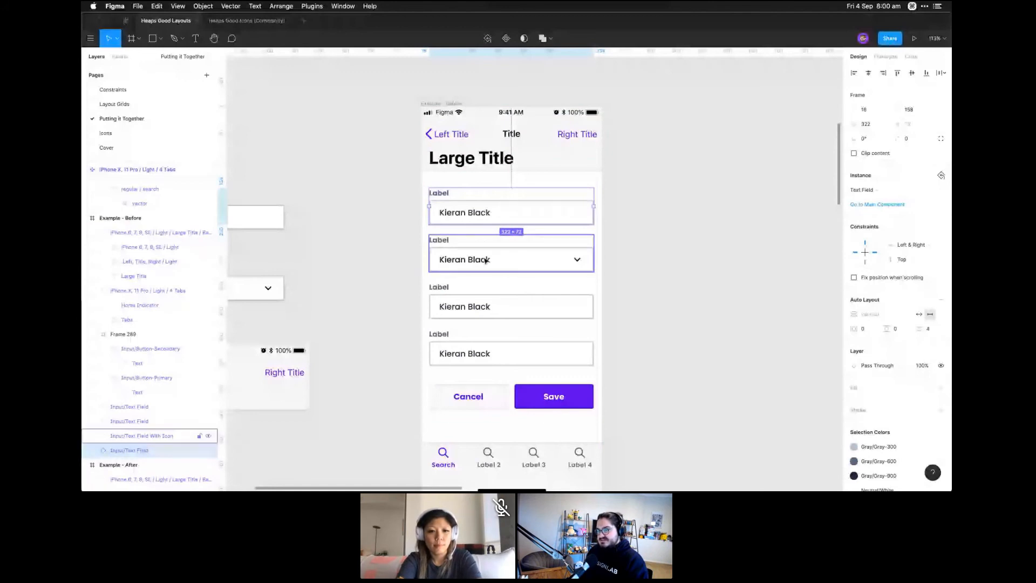
key("alt")
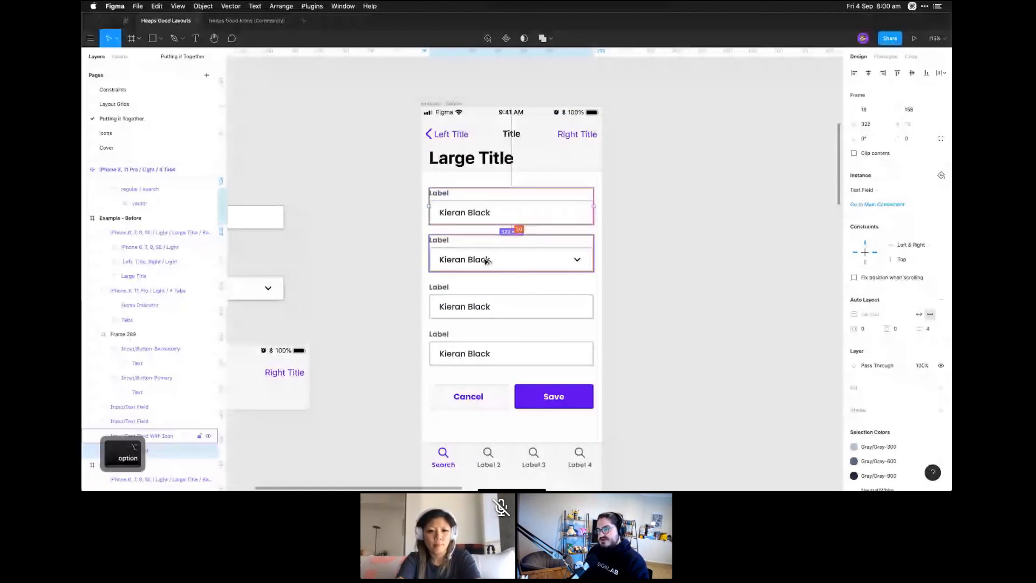
left_click(577, 357)
left_click(642, 199)
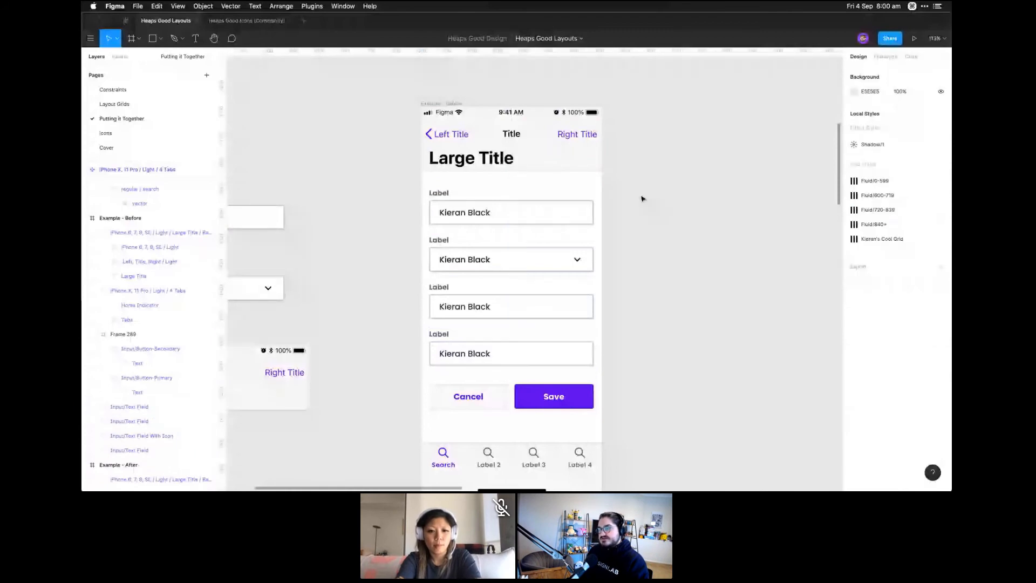
Select all four input fields of the form together to examine their shared vertical spacing
left_click_drag(642, 199, 456, 355)
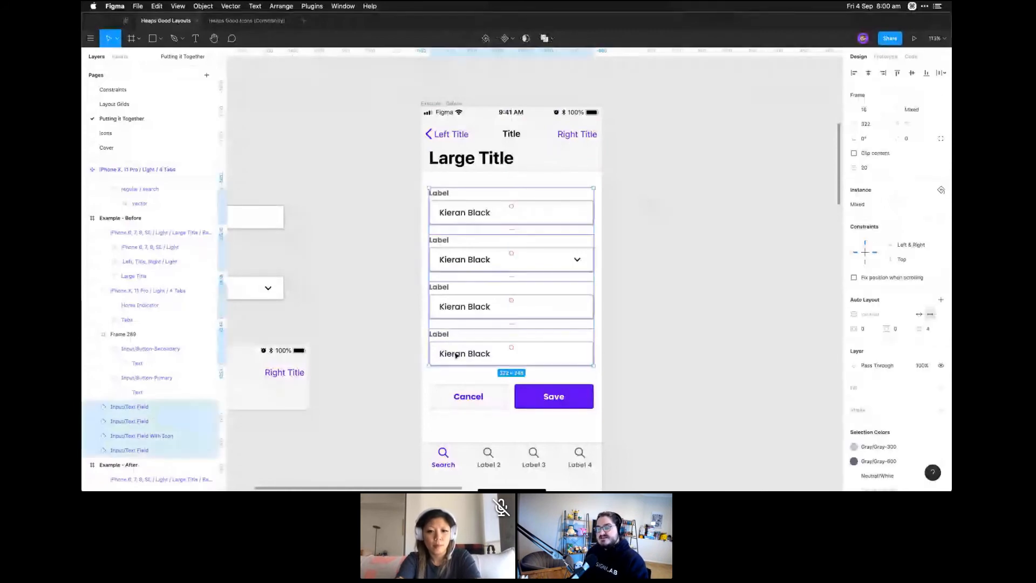
left_click_drag(607, 199, 551, 314)
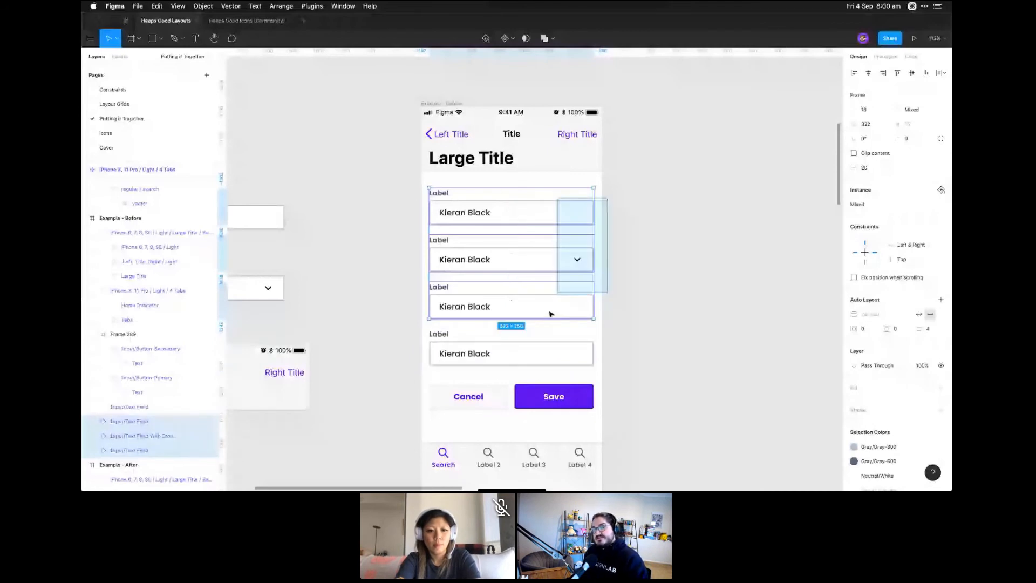
left_click_drag(550, 314, 493, 346)
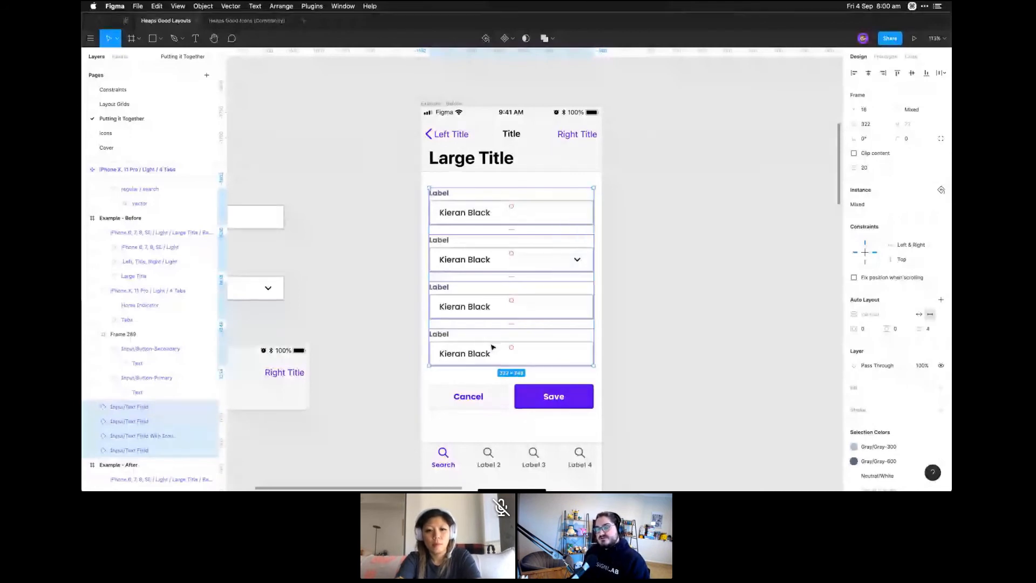
key("Escape")
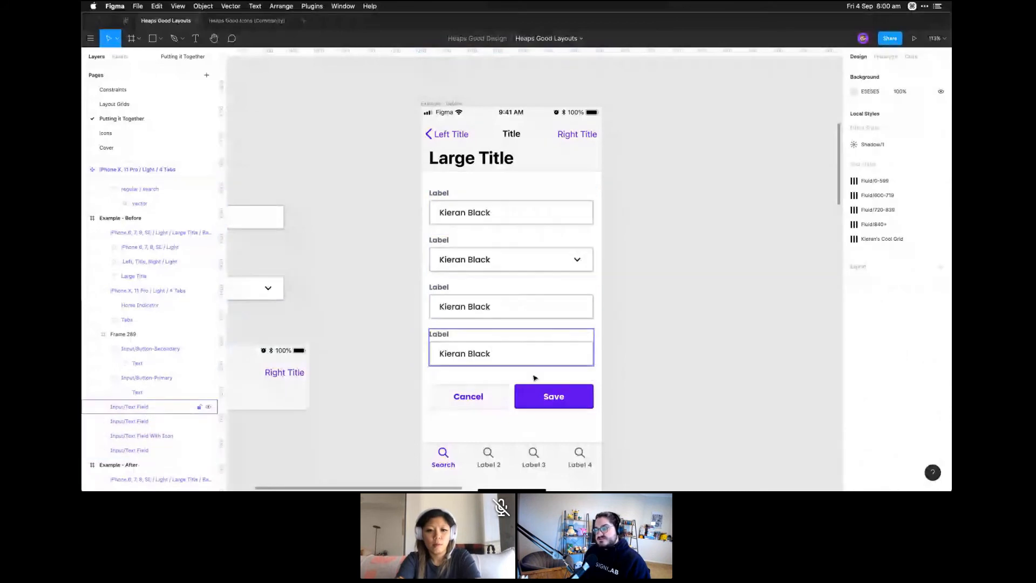
Measure the distance from the Cancel/Save button frame to the last input field above it
left_click(518, 384)
key("alt")
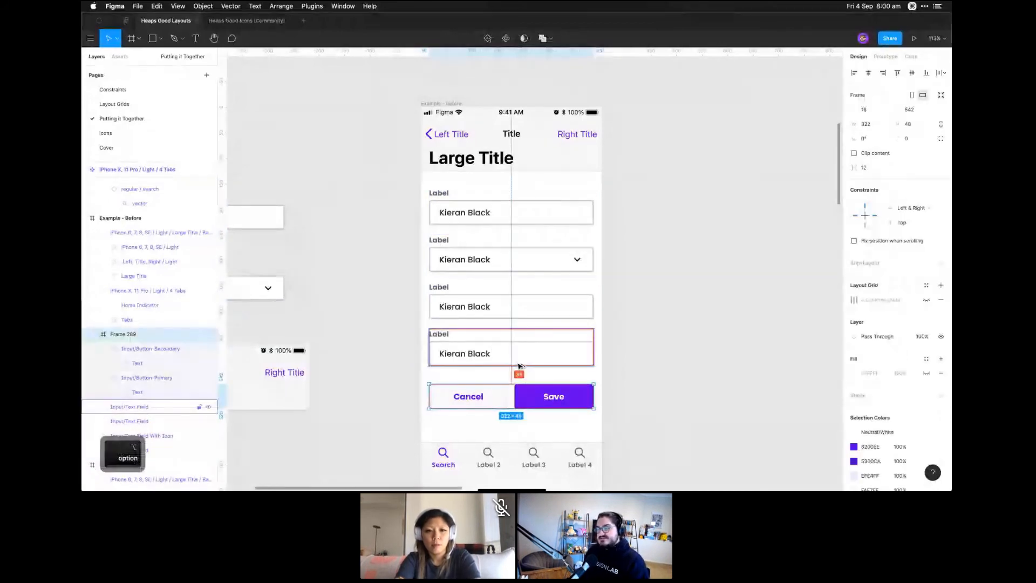
key("alt")
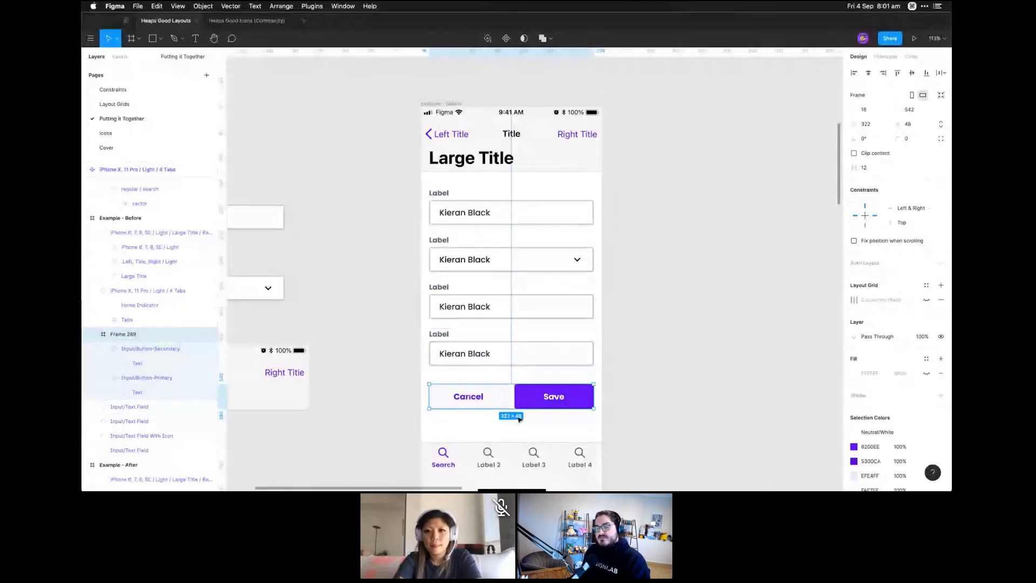
left_click(537, 421)
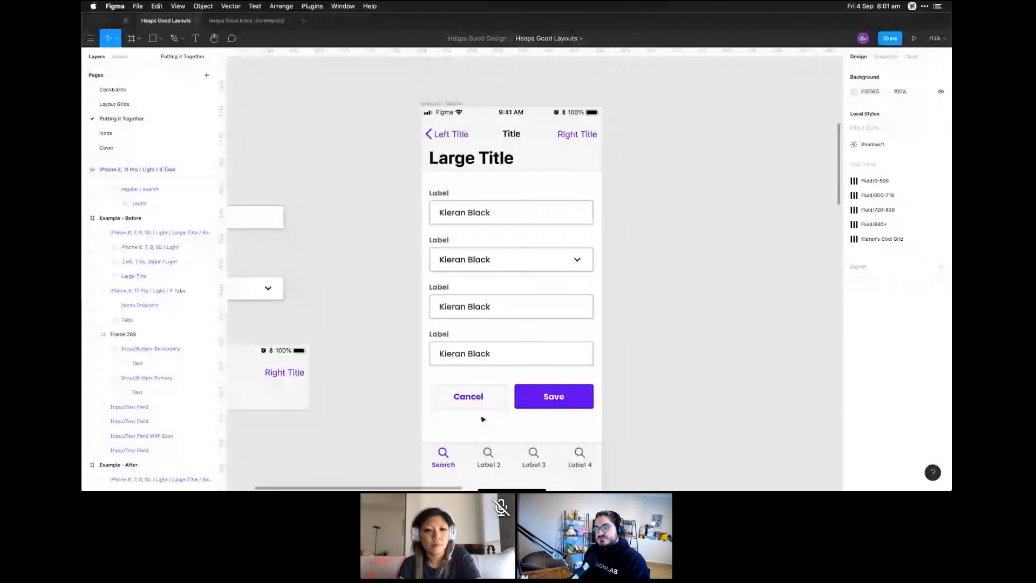
left_click(517, 402)
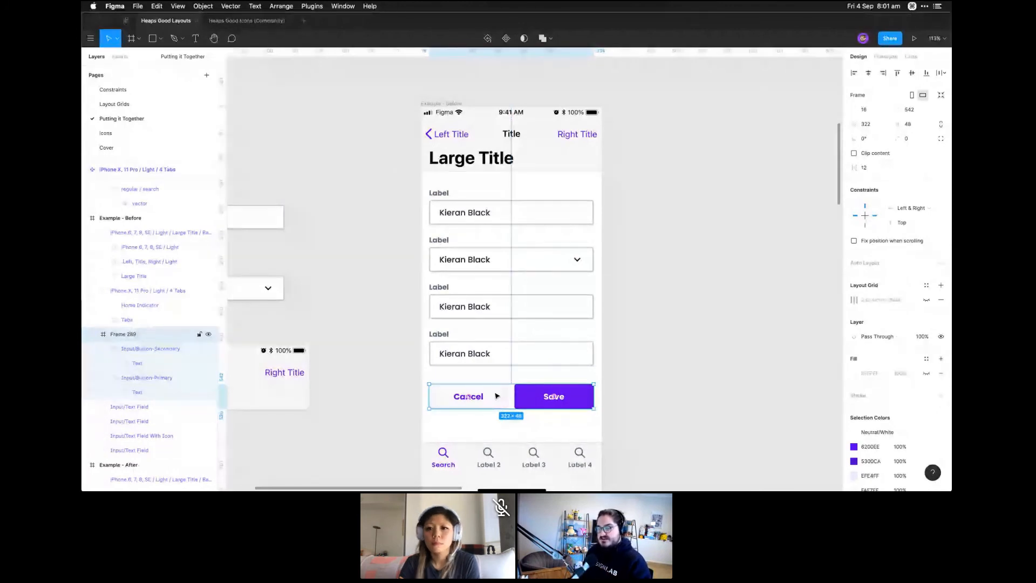
Narrow the first text field in Example - Before to about 167 px wide, keeping its left edge in place
key("space")
left_click_drag(648, 387, 560, 368)
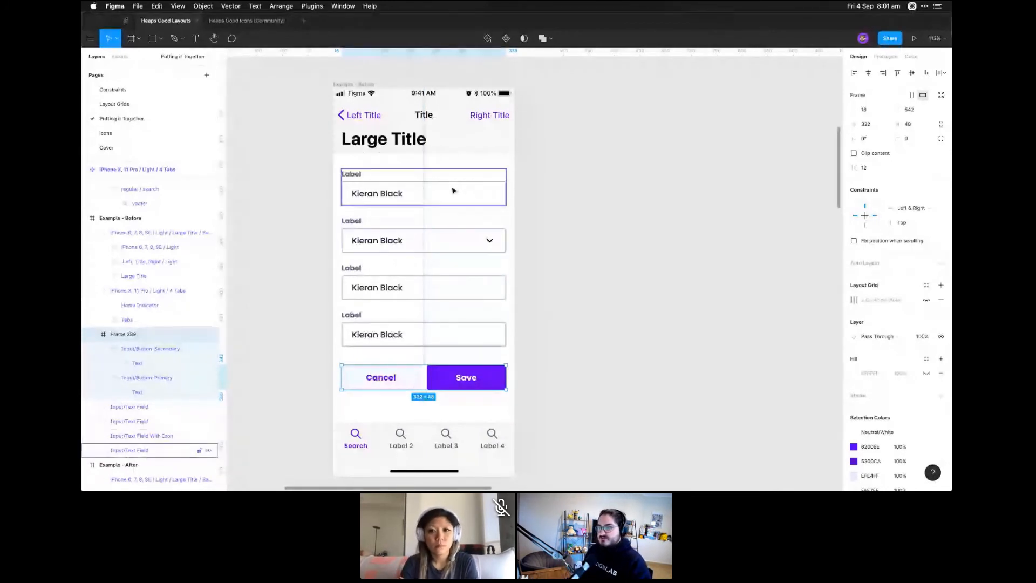
left_click(453, 190)
left_click_drag(506, 190, 425, 193)
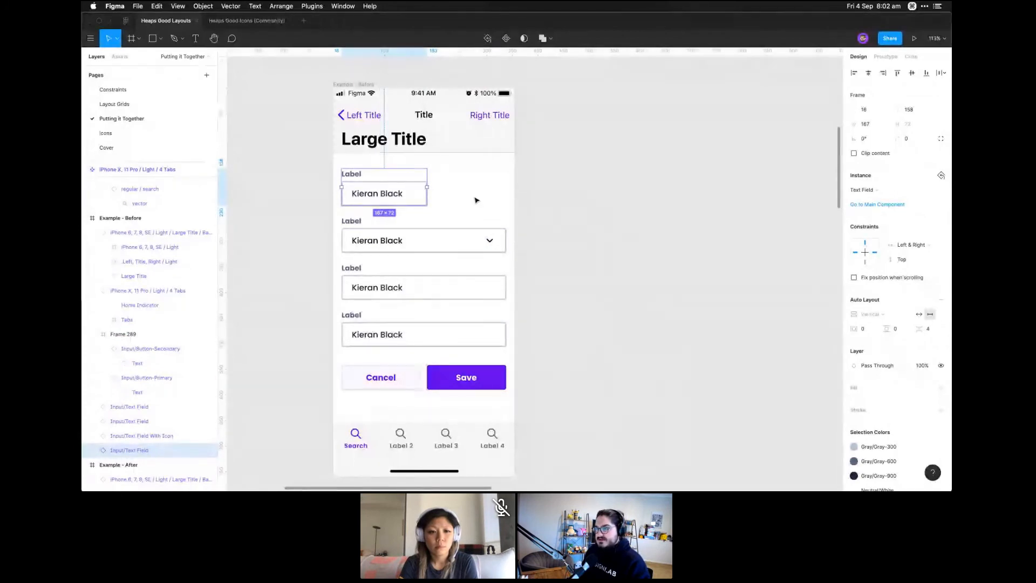
Try to show the Example - Before grid by toggling the visibility of the 4 columns in the Fluid/0-599 grid style
left_click(358, 85)
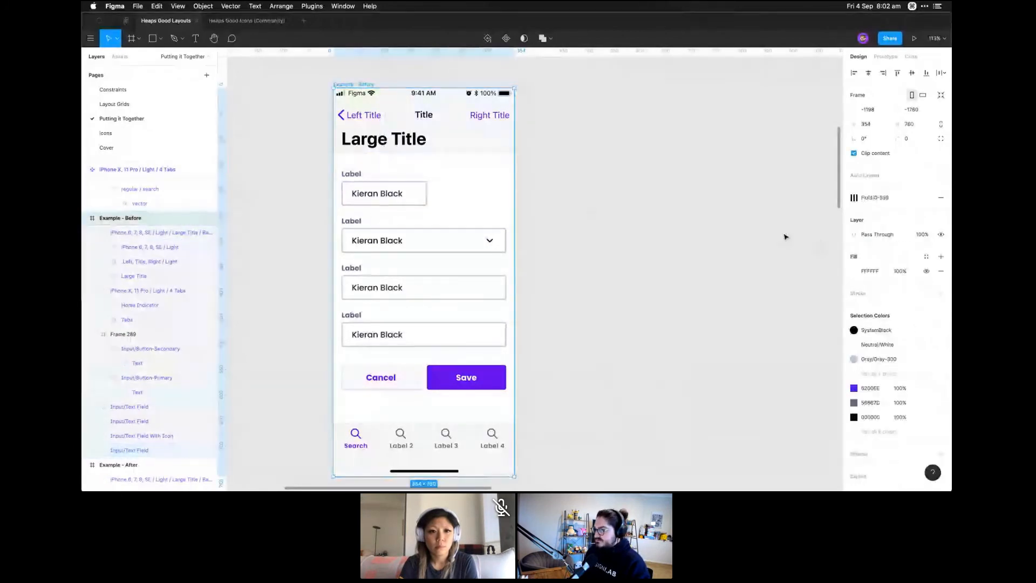
left_click(853, 200)
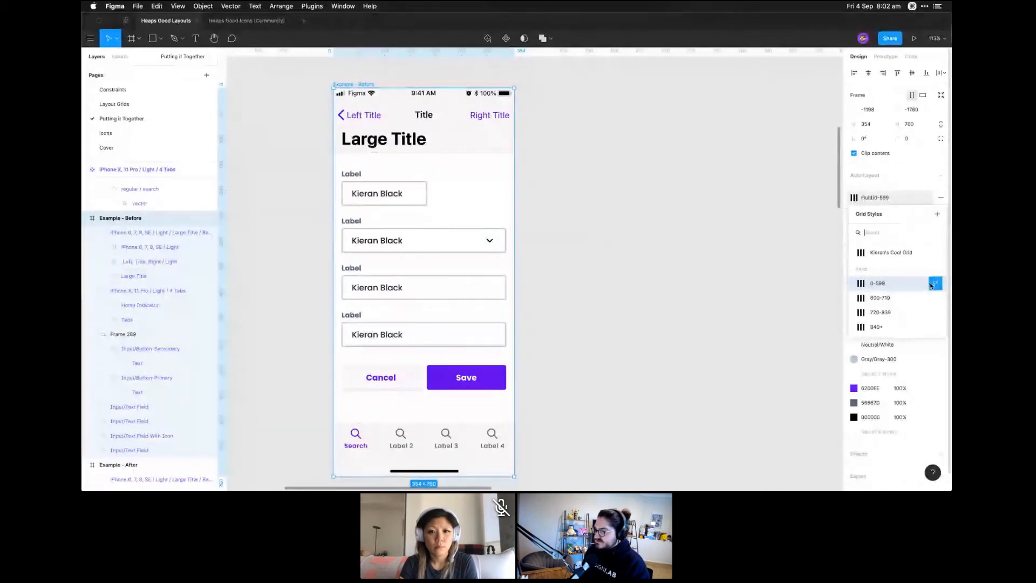
left_click(934, 284)
left_click(927, 182)
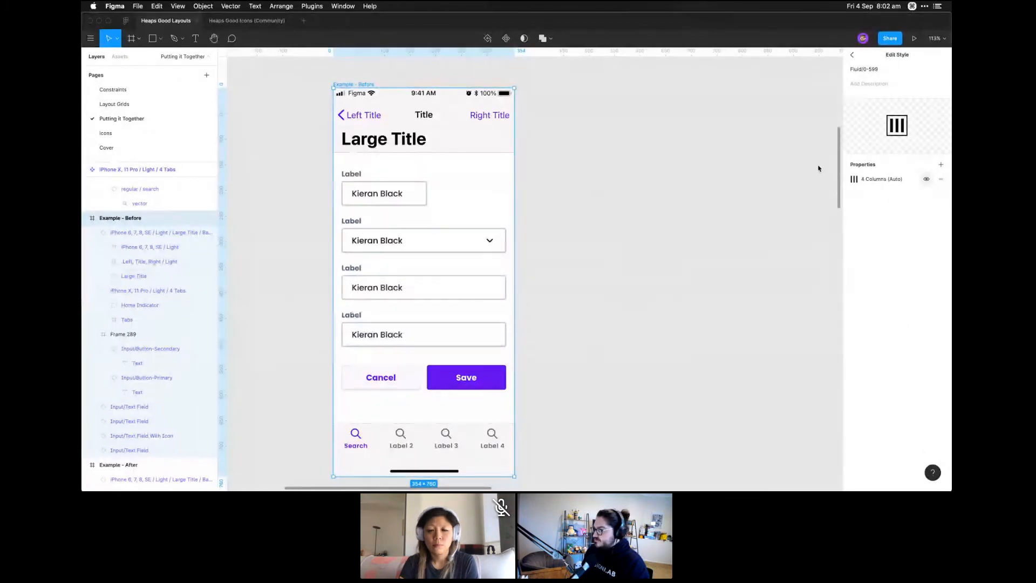
left_click(927, 182)
left_click(927, 183)
left_click(595, 192)
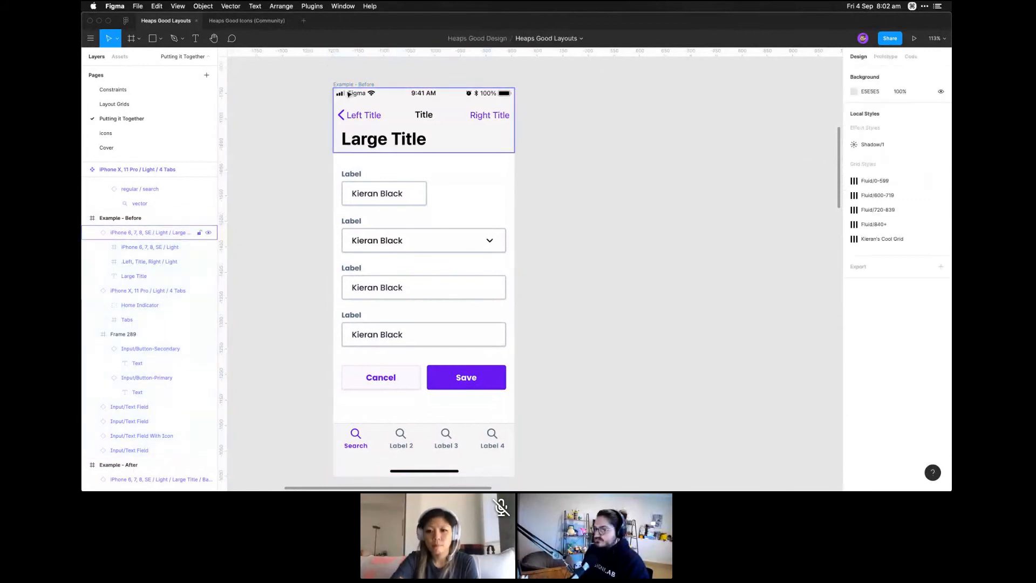
Inspect the Fluid/0-599 grid style on the Example - Before frame and toggle its 4-column grid's visibility once more
left_click(351, 85)
mouse_move(899, 201)
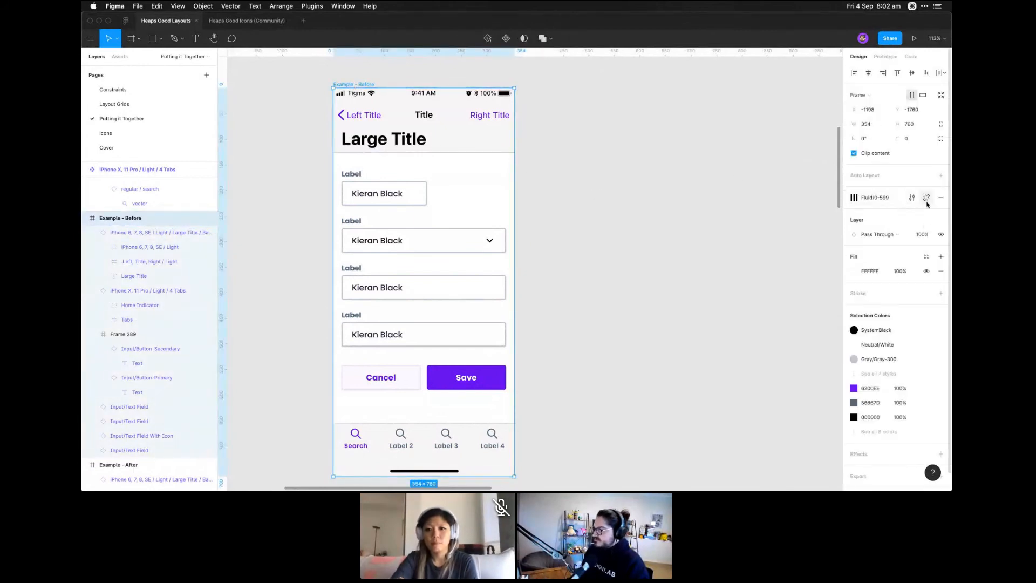
left_click(912, 197)
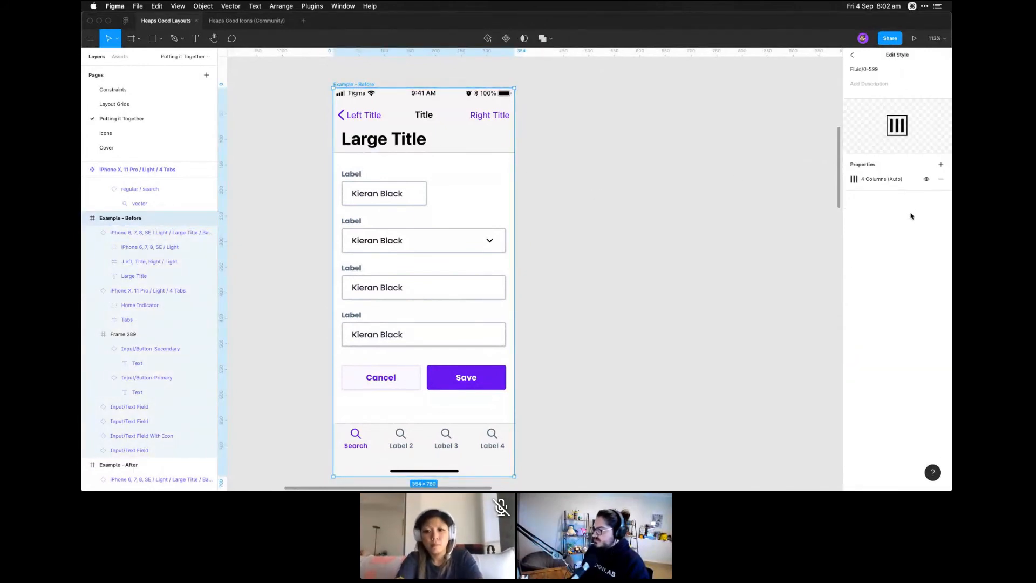
left_click(926, 180)
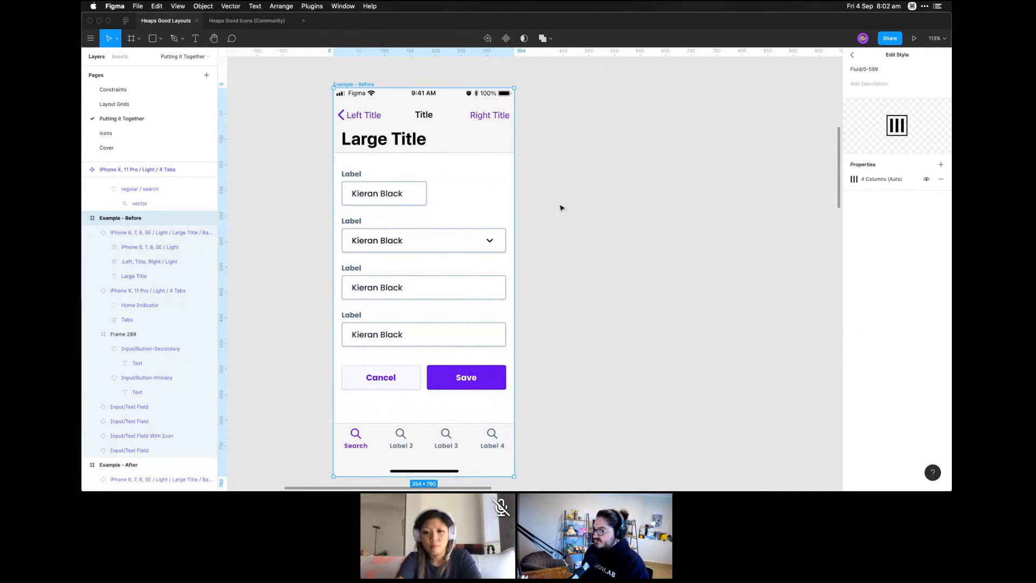
left_click(853, 179)
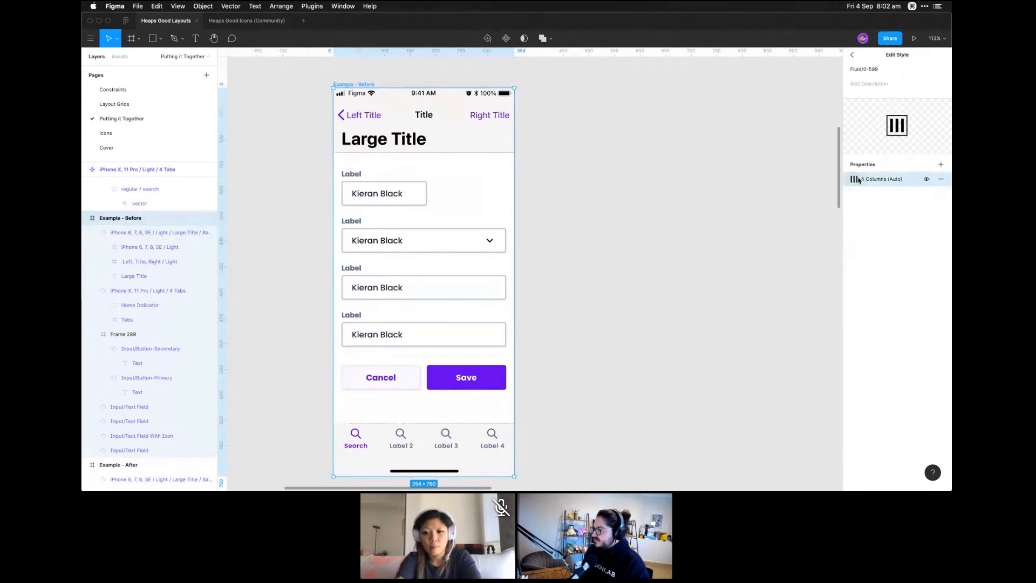
left_click(630, 290)
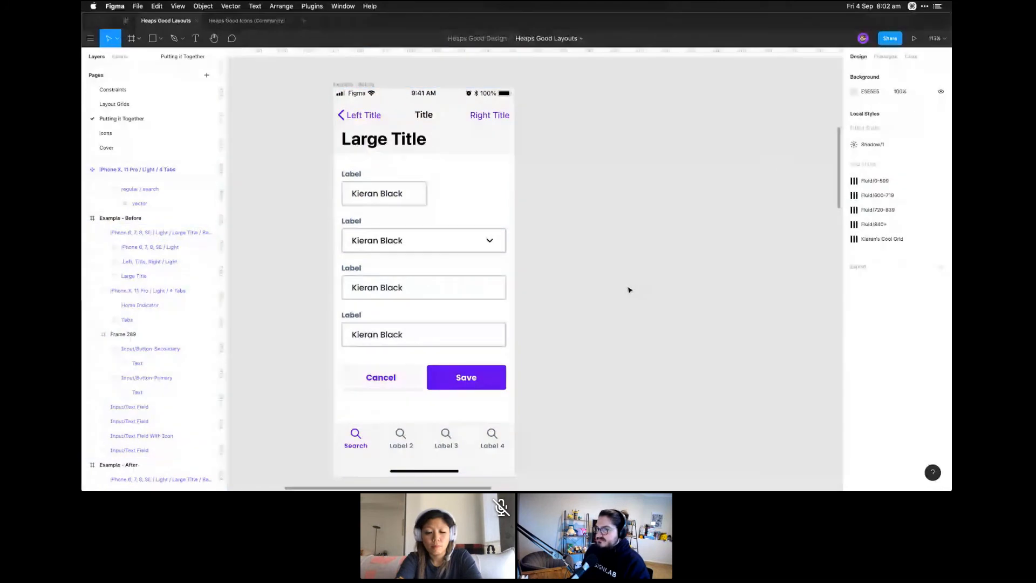
Duplicate the first text field beside itself in the same row and narrow the original to about 143 px wide
key("space")
left_click_drag(342, 94, 398, 109)
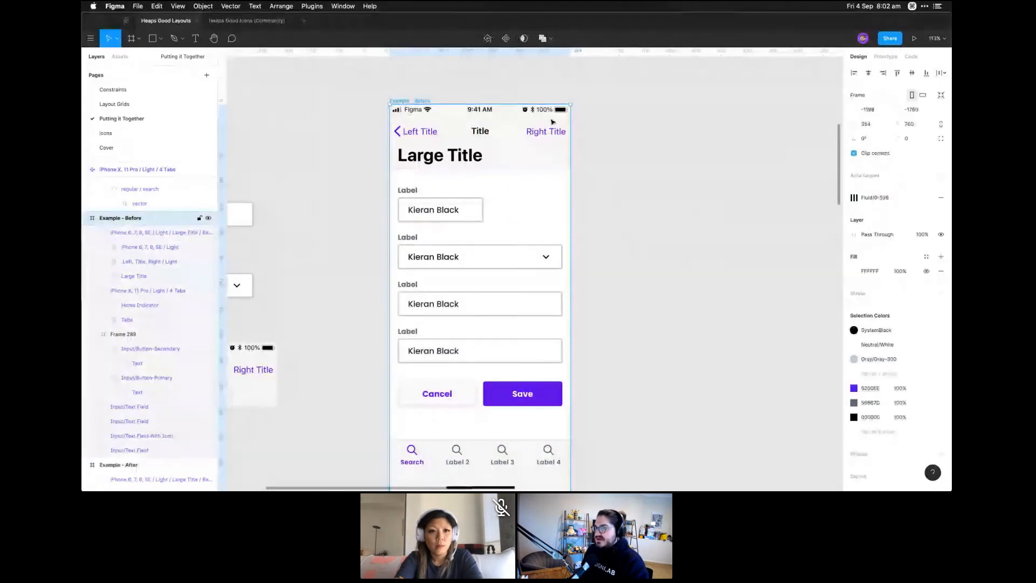
left_click(450, 216)
left_click_drag(482, 209, 562, 213)
left_click(468, 208)
left_click_drag(487, 203, 471, 202)
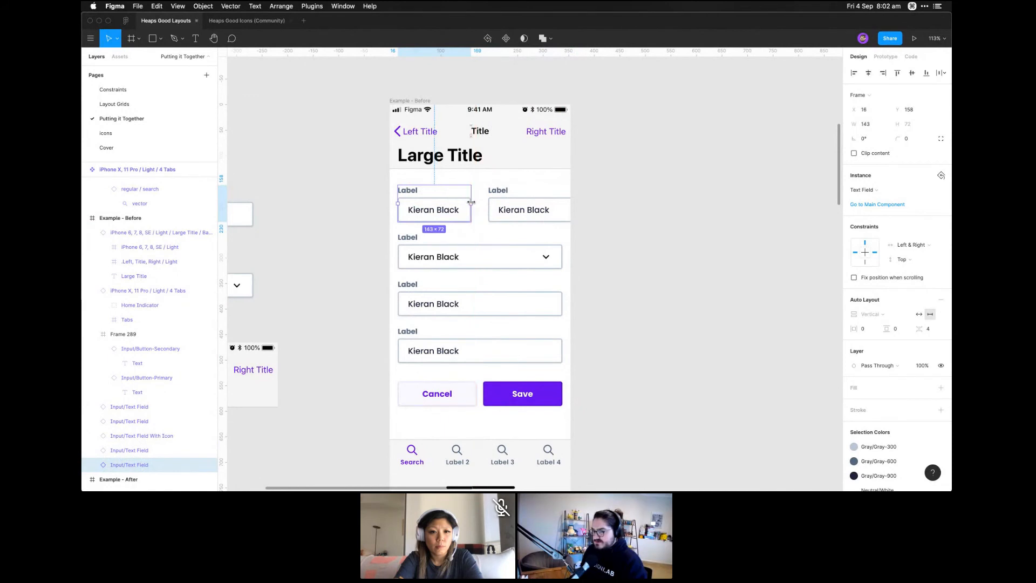
Shift the duplicated text field closer to the first and narrow it to about 148 px, ending flush with the fields below
left_click(507, 209)
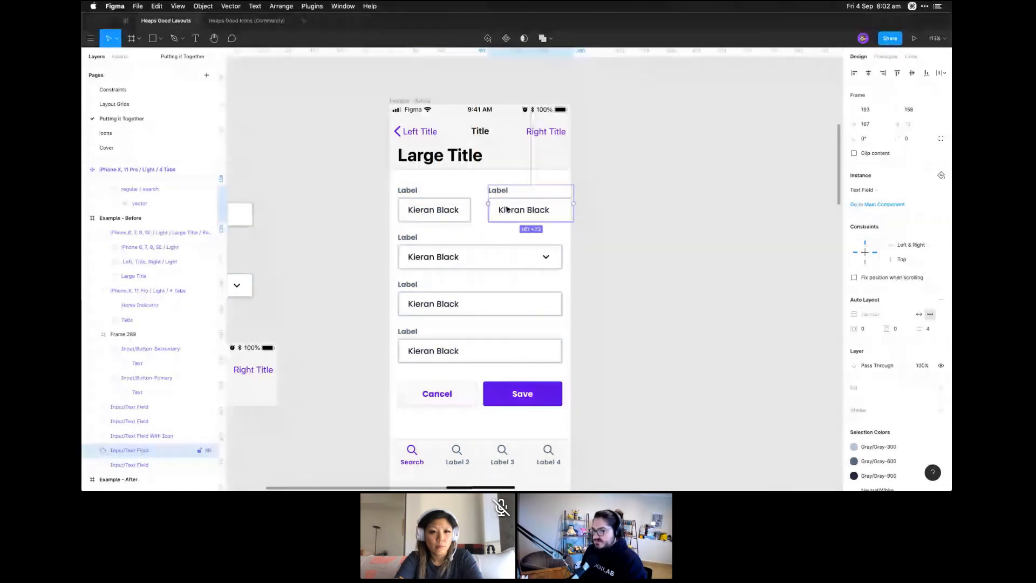
left_click_drag(508, 210, 501, 209)
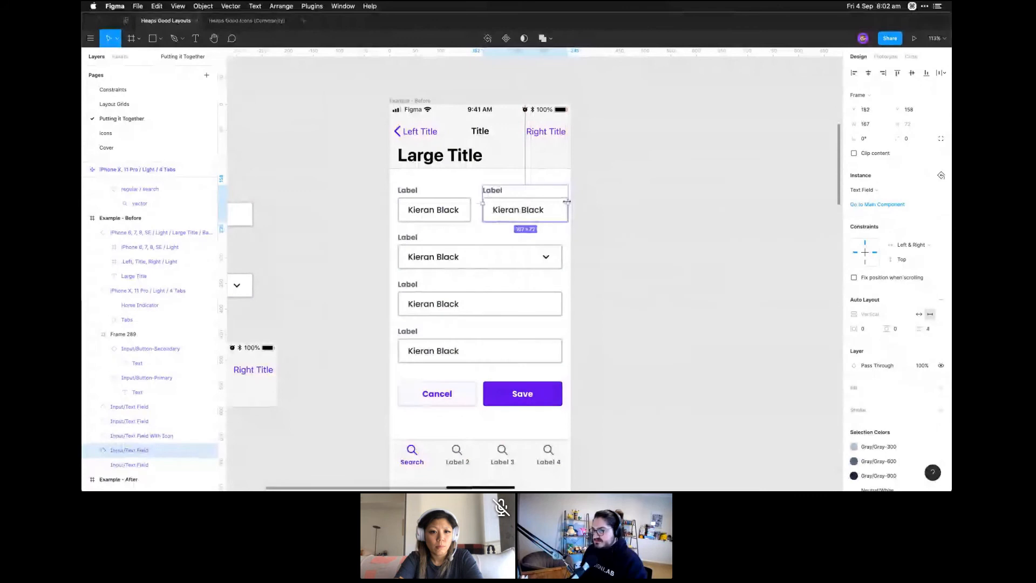
left_click_drag(567, 203, 562, 203)
key("alt")
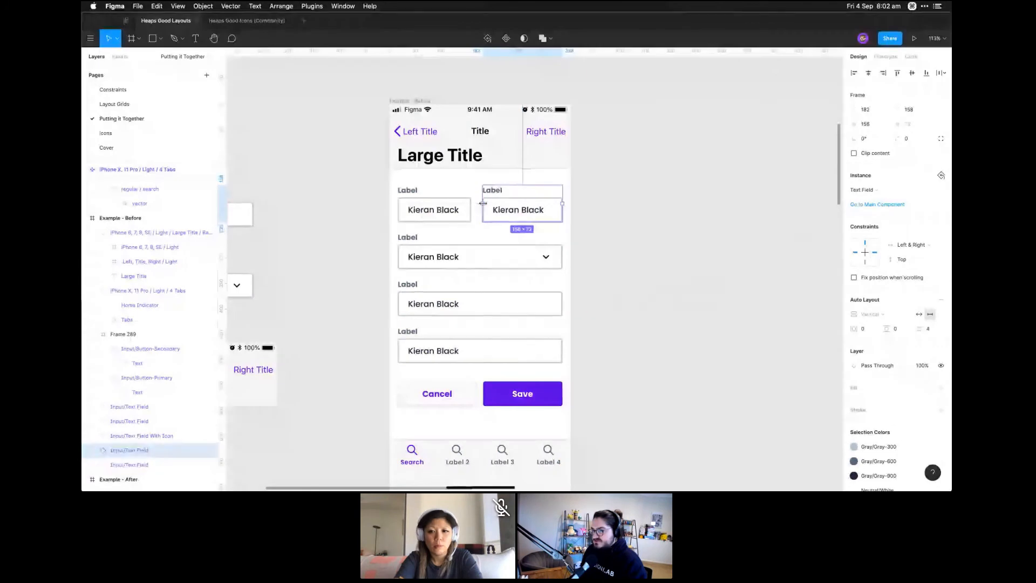
left_click_drag(480, 210, 486, 210)
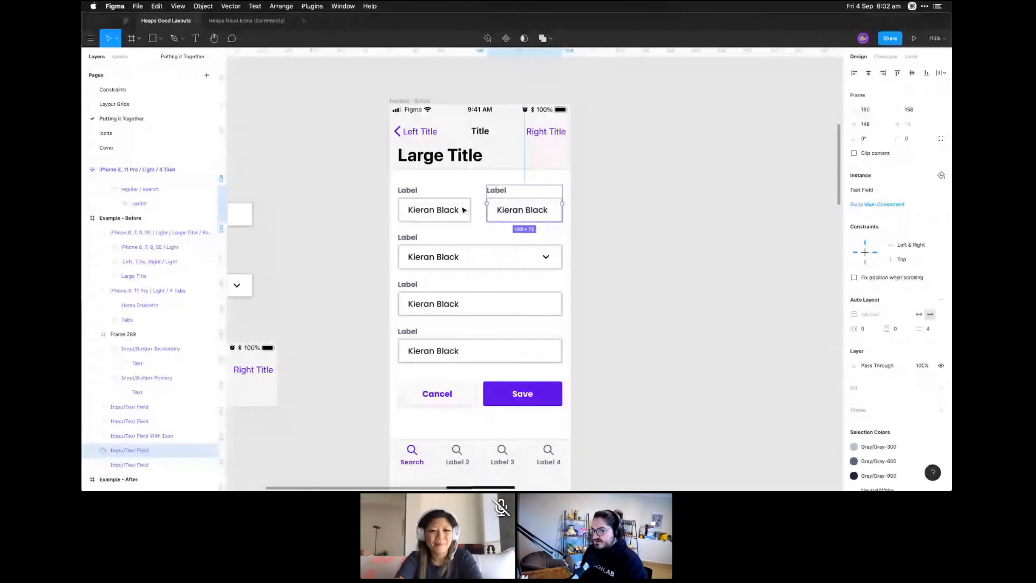
Widen the first text field in the top row to about 153 px and check its gap to the duplicate
left_click(463, 210)
key("alt")
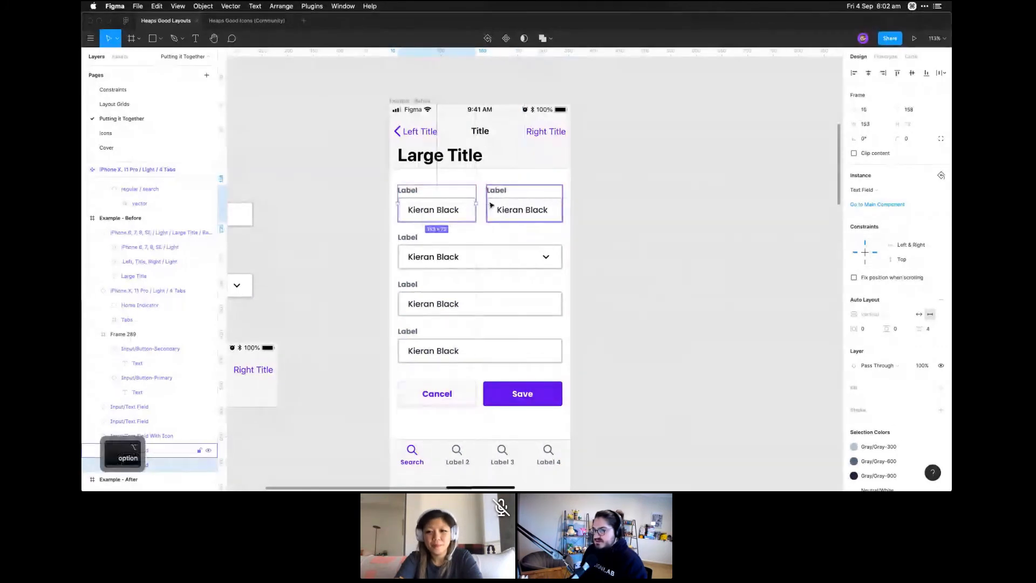
left_click(480, 228)
key("space")
left_click_drag(472, 238, 526, 240)
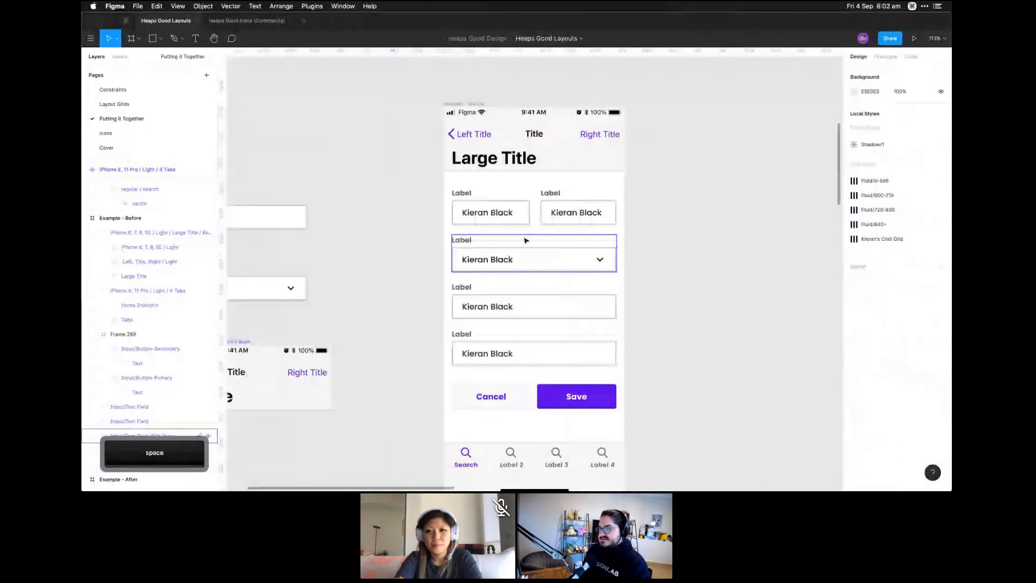
Widen the duplicated text field to about 153 px to match the first, and compare the pair with the Cancel/Save button frame
left_click(507, 216)
left_click(567, 217, "shift")
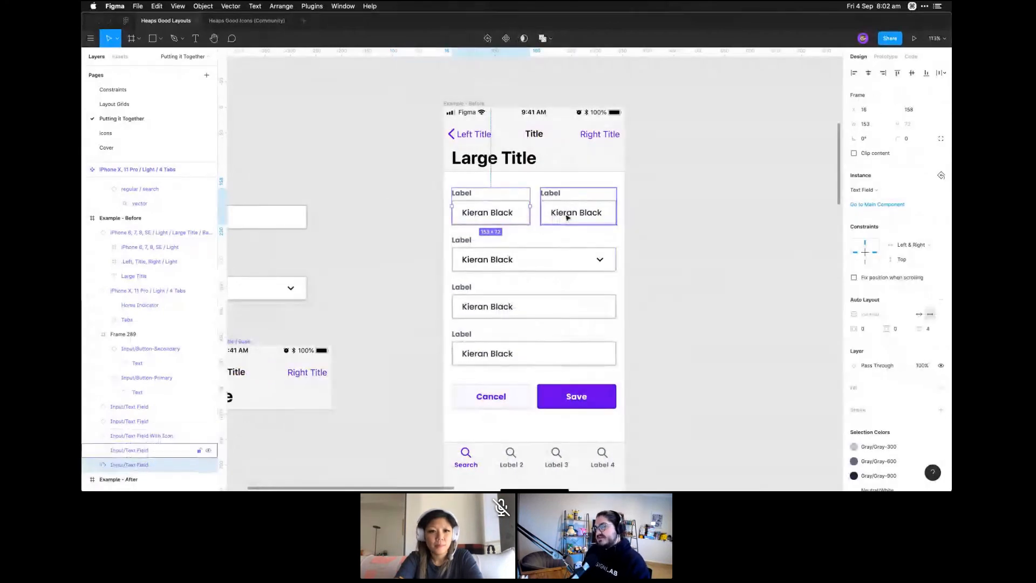
left_click(567, 218)
left_click_drag(541, 206, 538, 205)
left_click(640, 271)
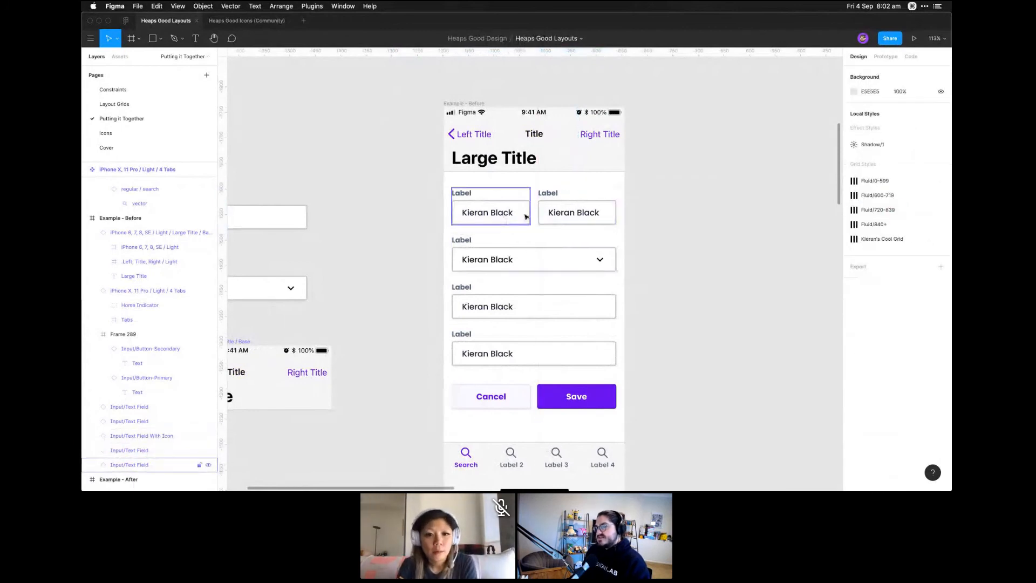
left_click(573, 213)
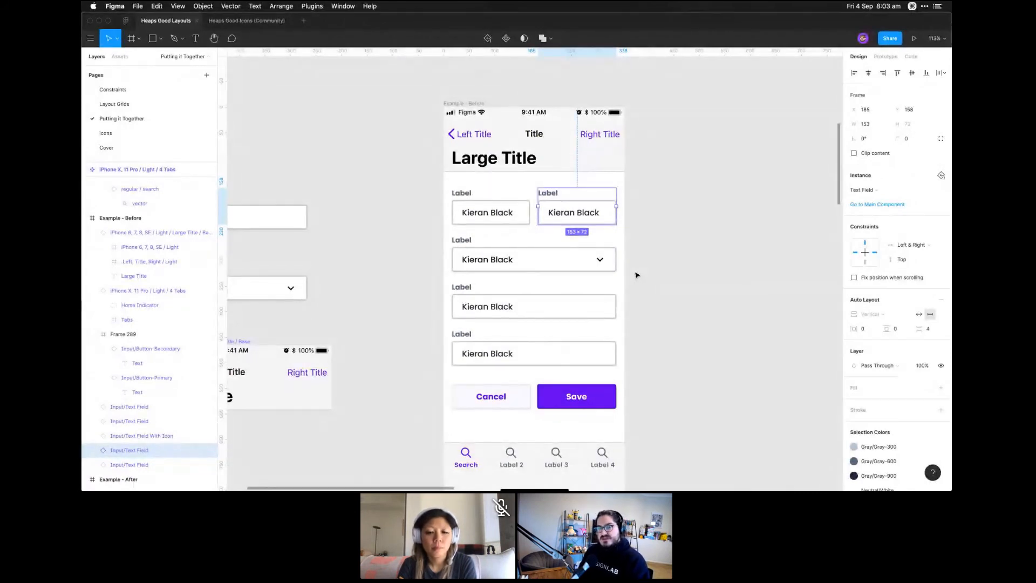
left_click(563, 400)
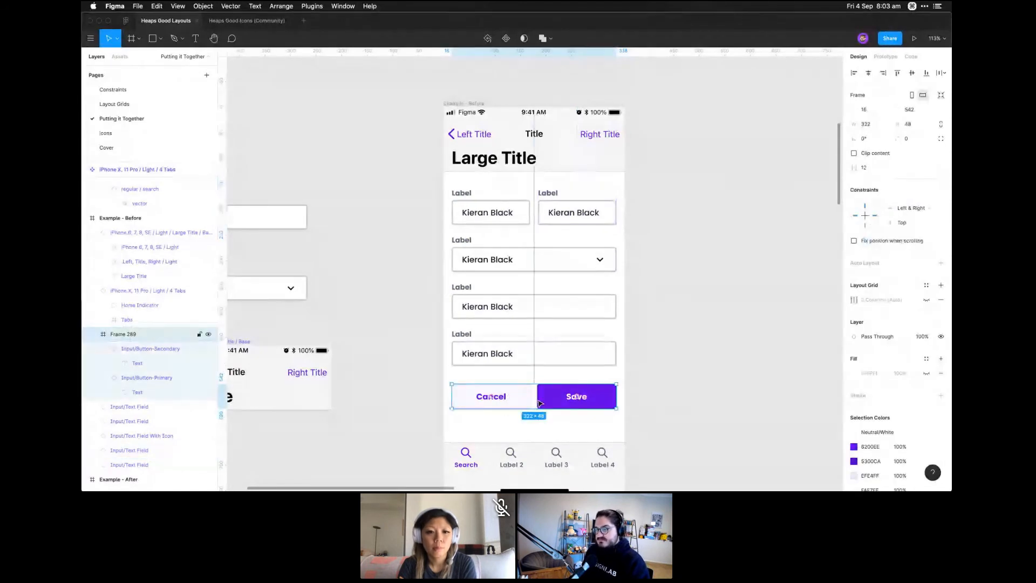
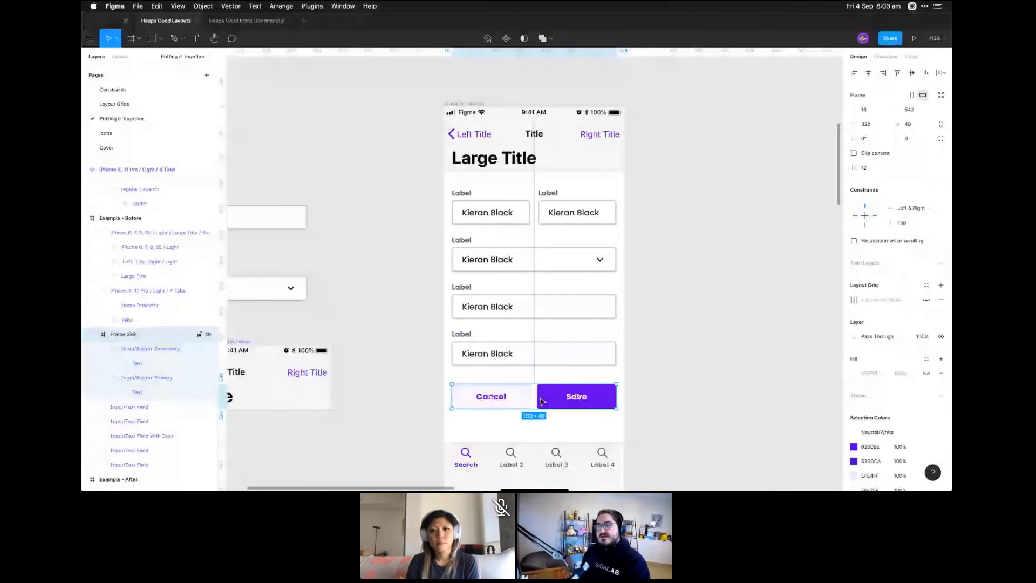
Delete the duplicated text field and widen the first field back to the full width of the fields below
left_click(573, 213)
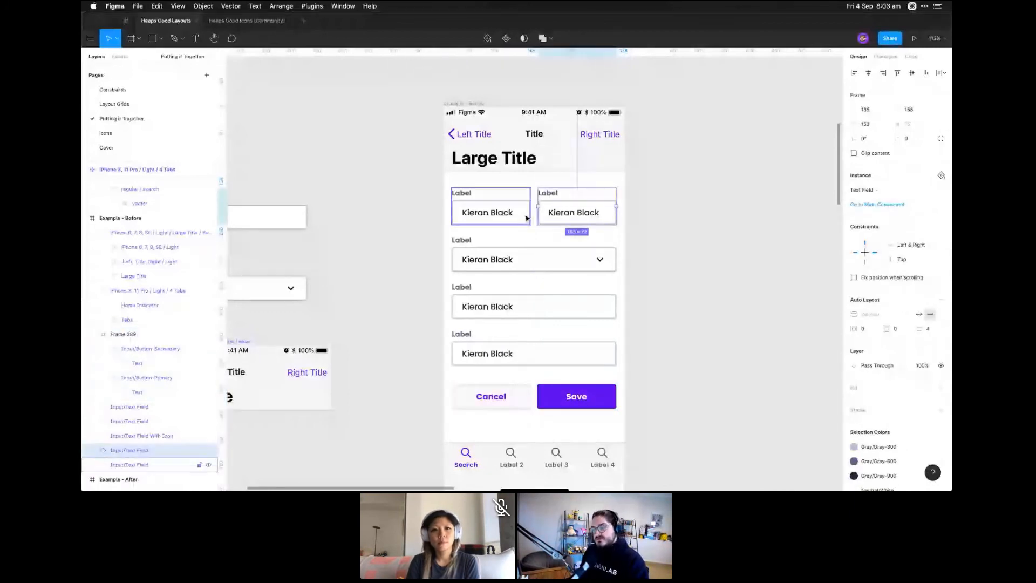
key("BackSpace")
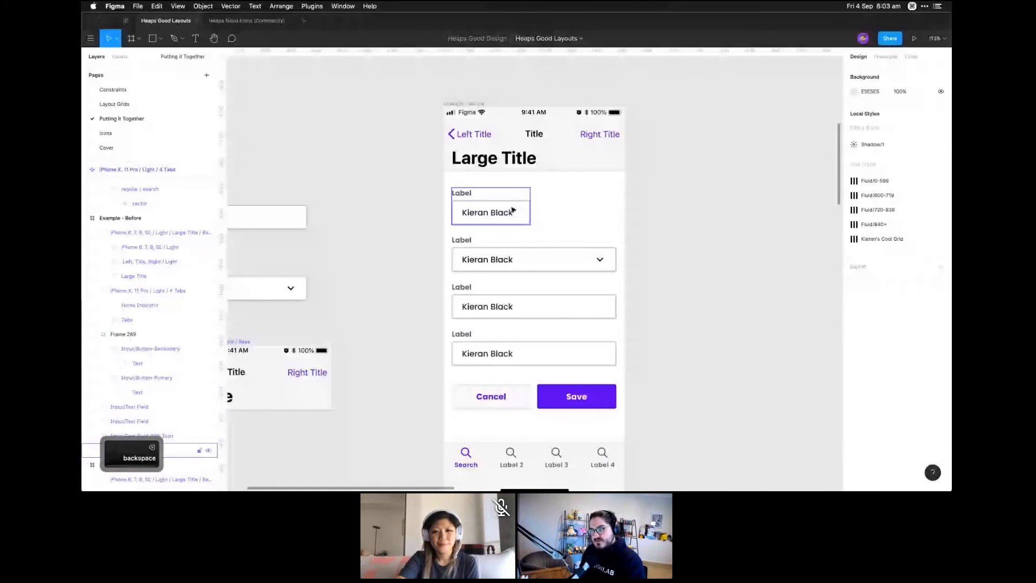
left_click(513, 209)
left_click_drag(530, 210, 618, 209)
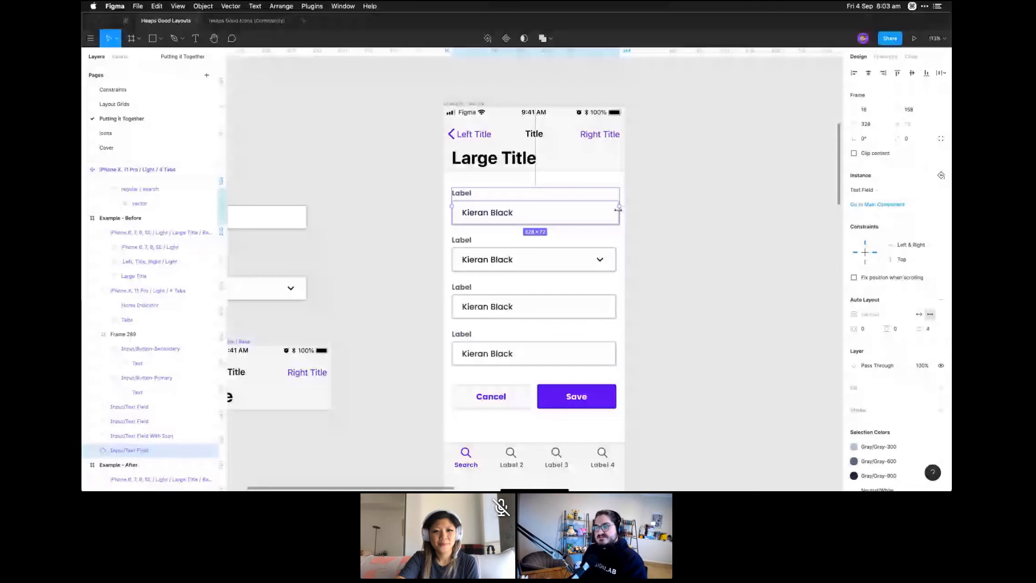
left_click(663, 227)
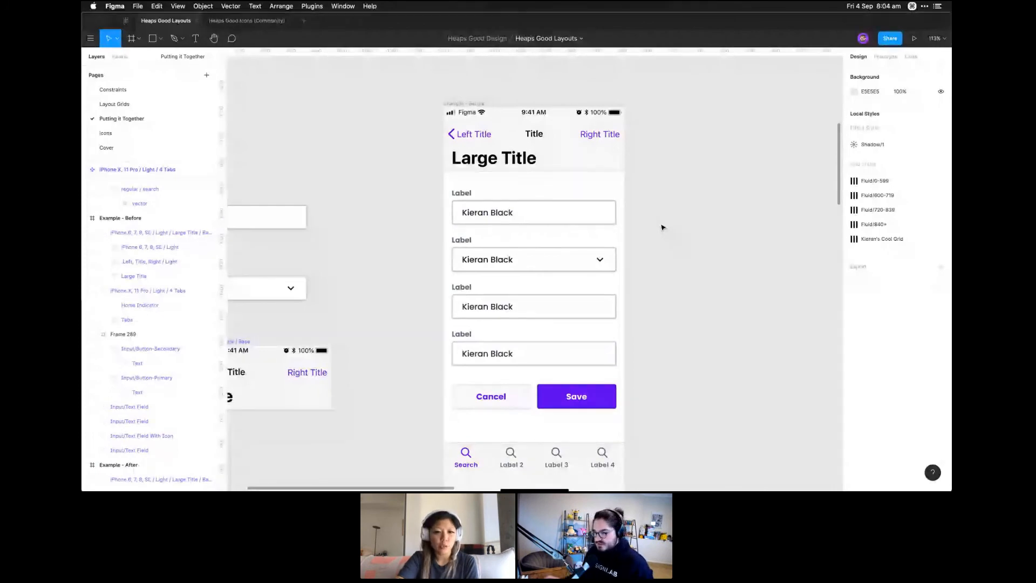
Duplicate the Example - Before frame into the empty space between it and the Airbnb frame, keeping both level
key("super+minus")
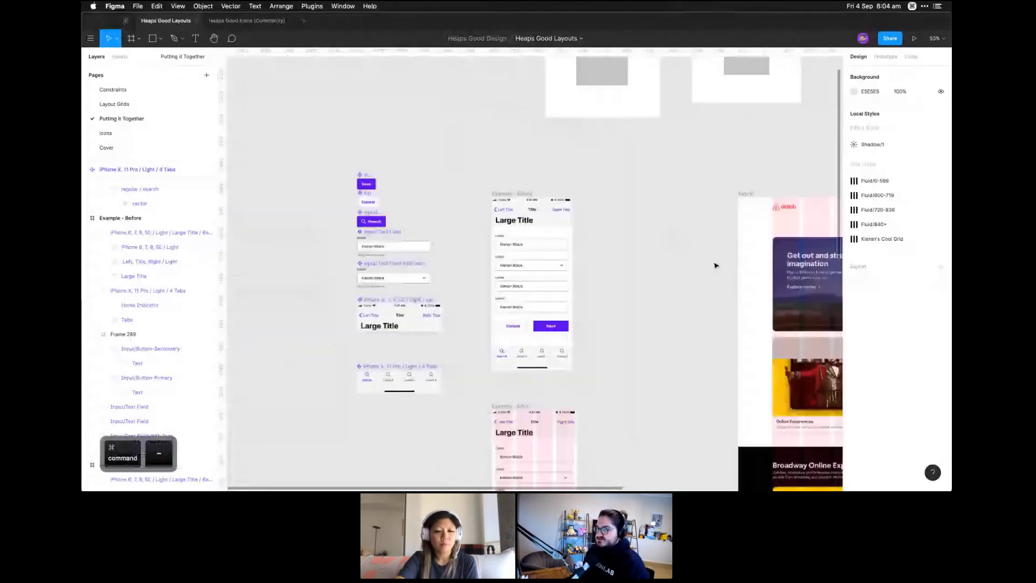
scroll(716, 266, "down", 2)
key("space")
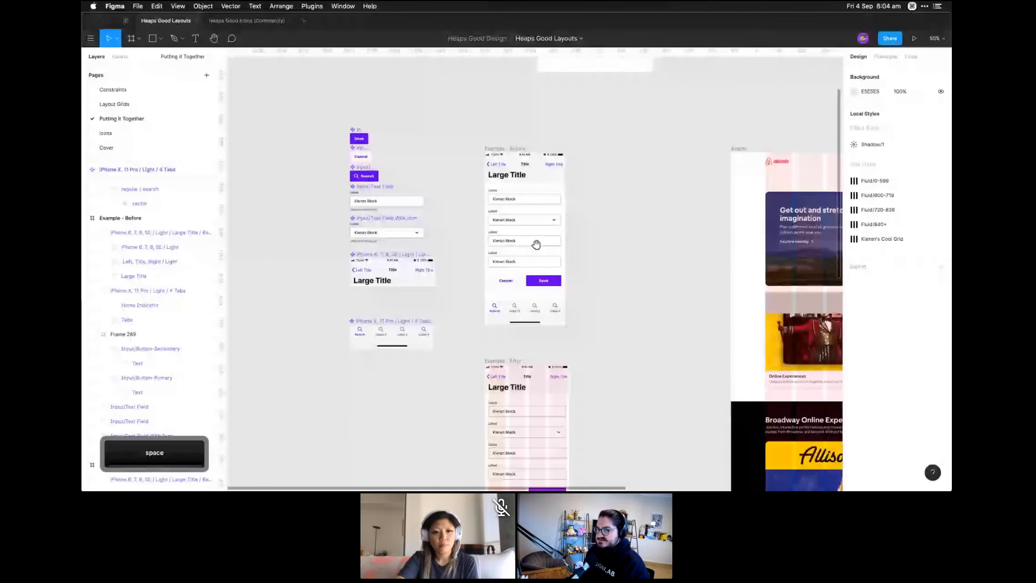
left_click_drag(536, 244, 467, 270)
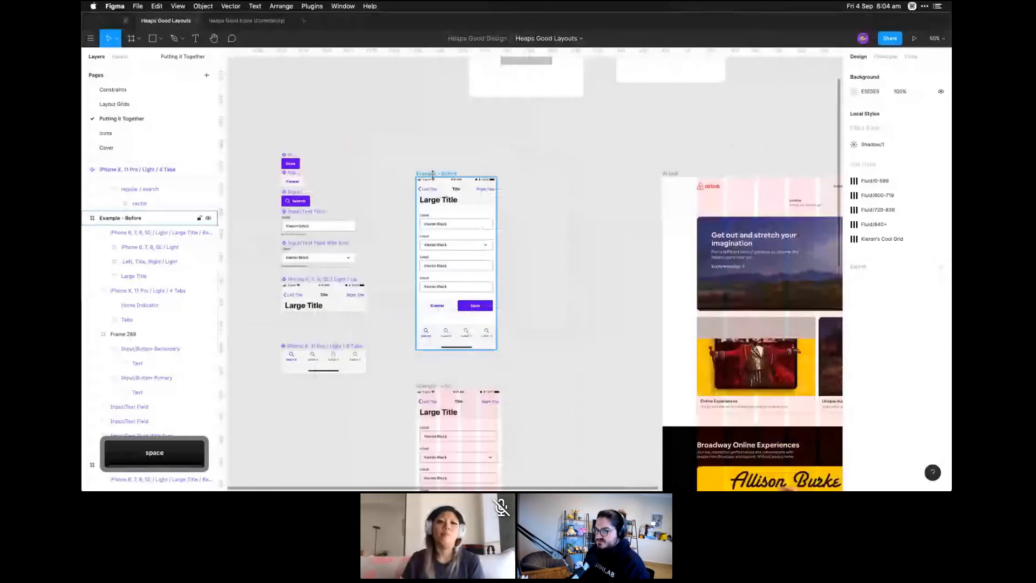
left_click(435, 175)
key("alt")
key("shift")
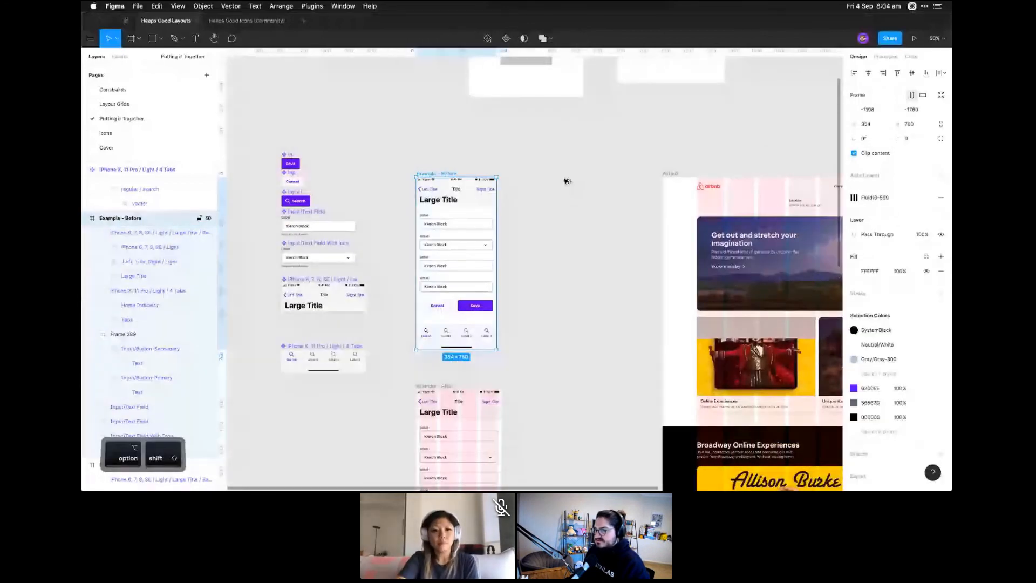
left_click_drag(451, 180, 566, 182)
left_click(516, 182)
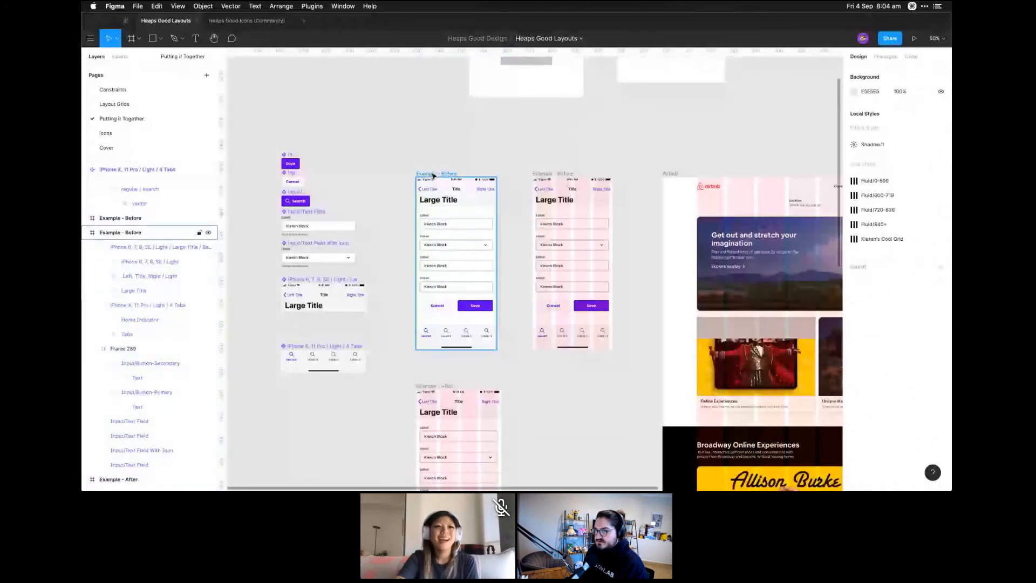
Delete the Large Title header and the 4-tab bar from the duplicated Example - Before frame
left_click(545, 175)
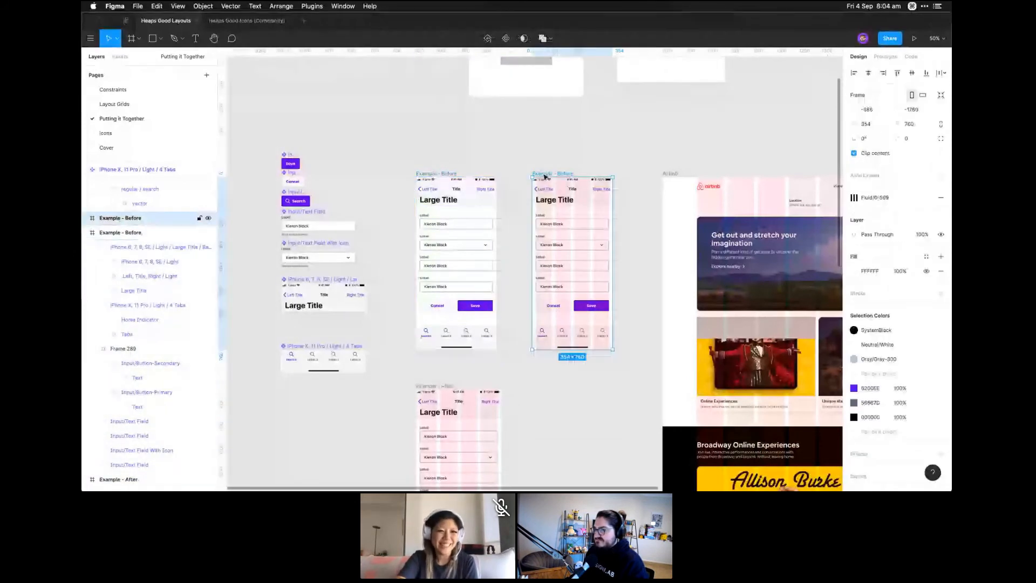
left_click(563, 164)
left_click(570, 191)
key("BackSpace")
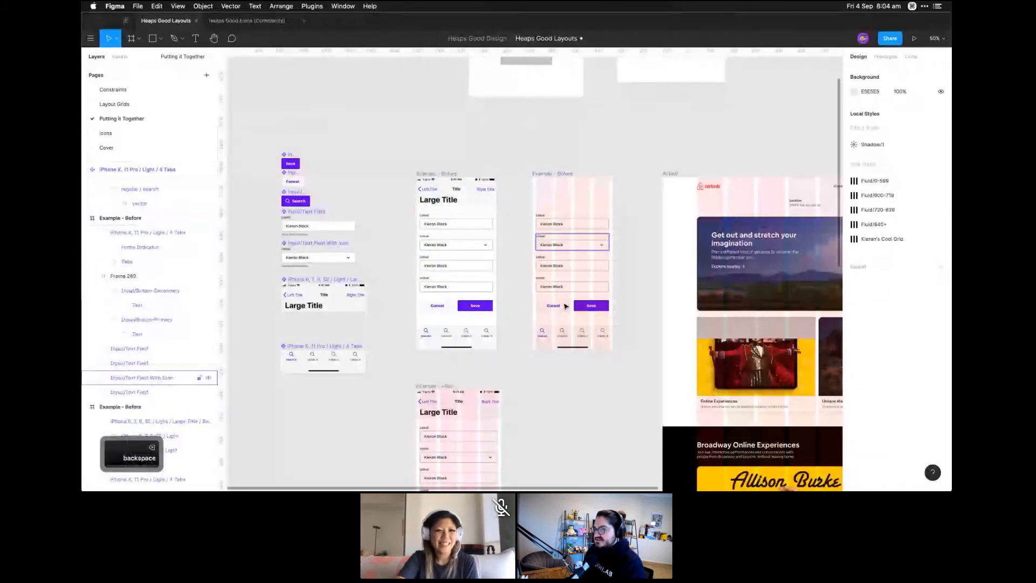
left_click(576, 336)
key("BackSpace")
Apply the Fluid/840+ grid style to the duplicated Example - Before frame and stretch the frame to desktop width
left_click(555, 174)
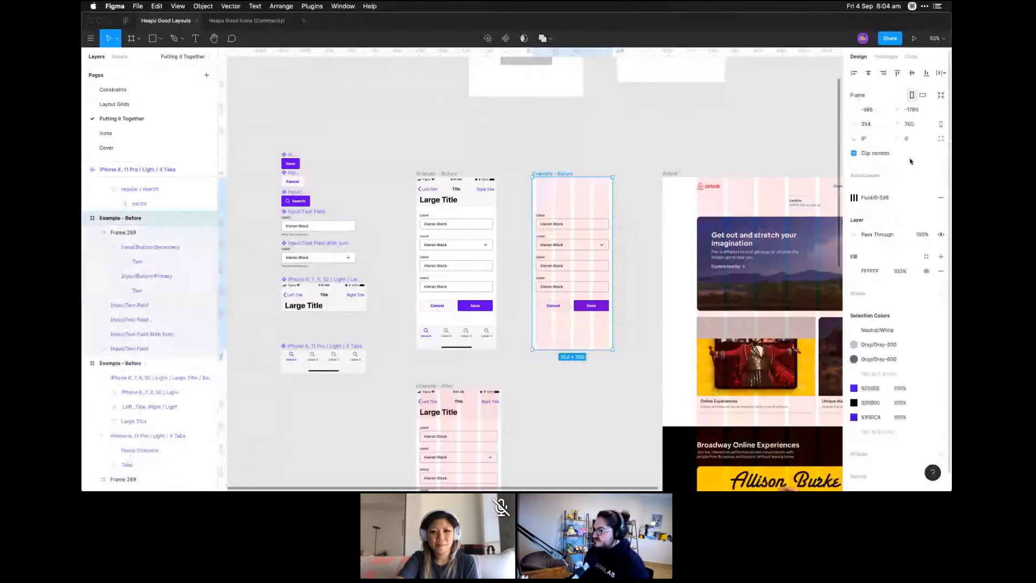
left_click(875, 198)
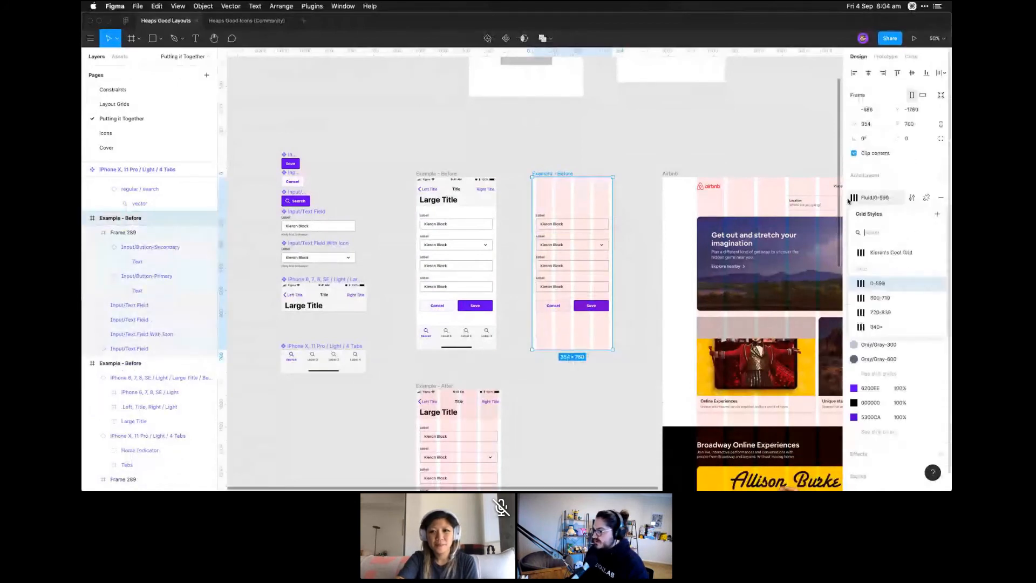
left_click(876, 327)
left_click_drag(613, 200, 831, 202)
left_click(657, 153)
Move the Airbnb frame horizontally away from the widened Example - Before frame so they no longer overlap
left_click_drag(657, 152, 518, 148)
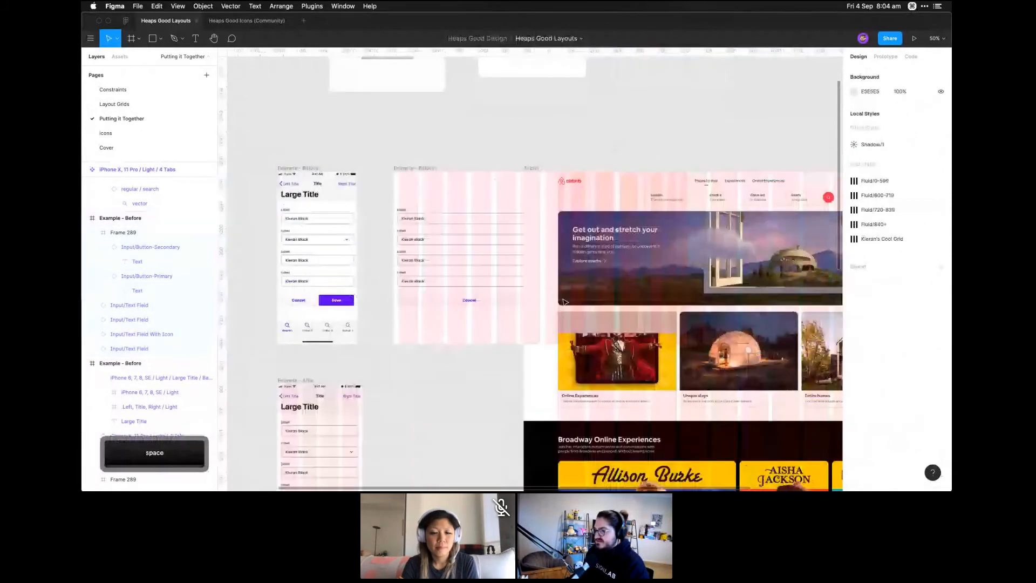
left_click(541, 405)
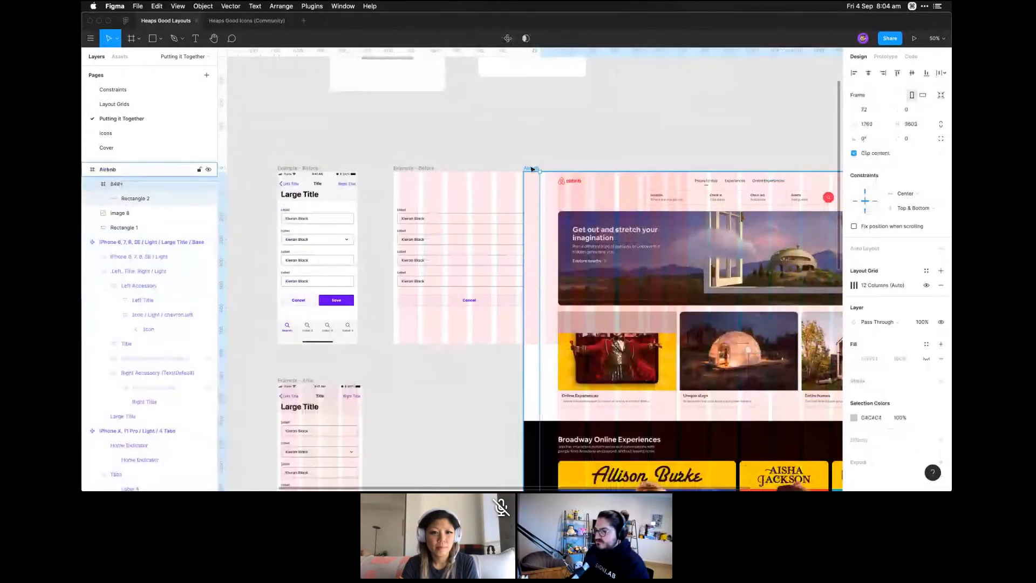
left_click_drag(535, 171, 744, 169)
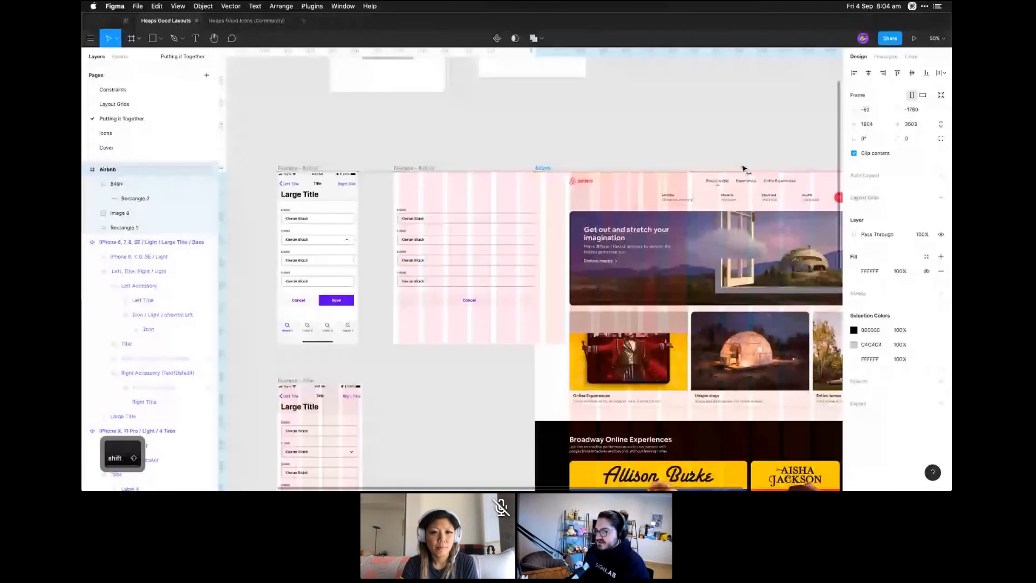
left_click(717, 183)
Narrow the four text fields and the button row to about 515 px wide, covering the widened frame's last five grid columns
left_click(486, 298)
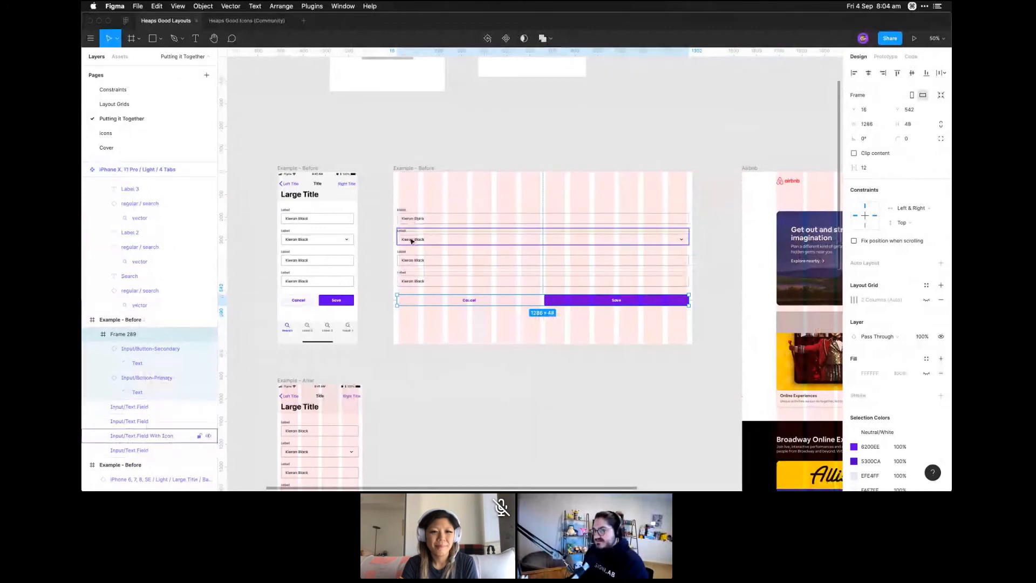
left_click_drag(419, 316, 542, 209)
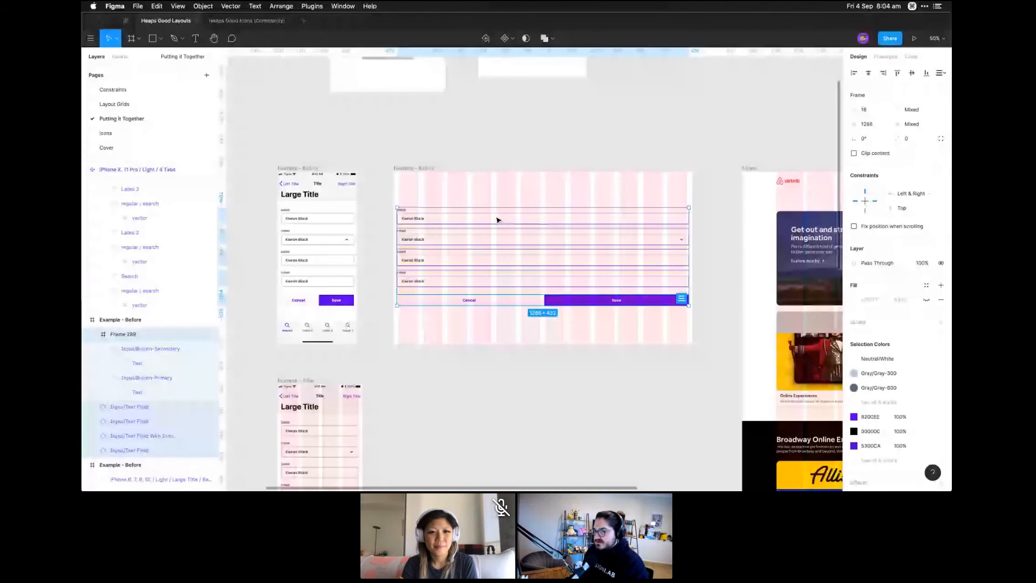
left_click_drag(397, 221, 571, 225)
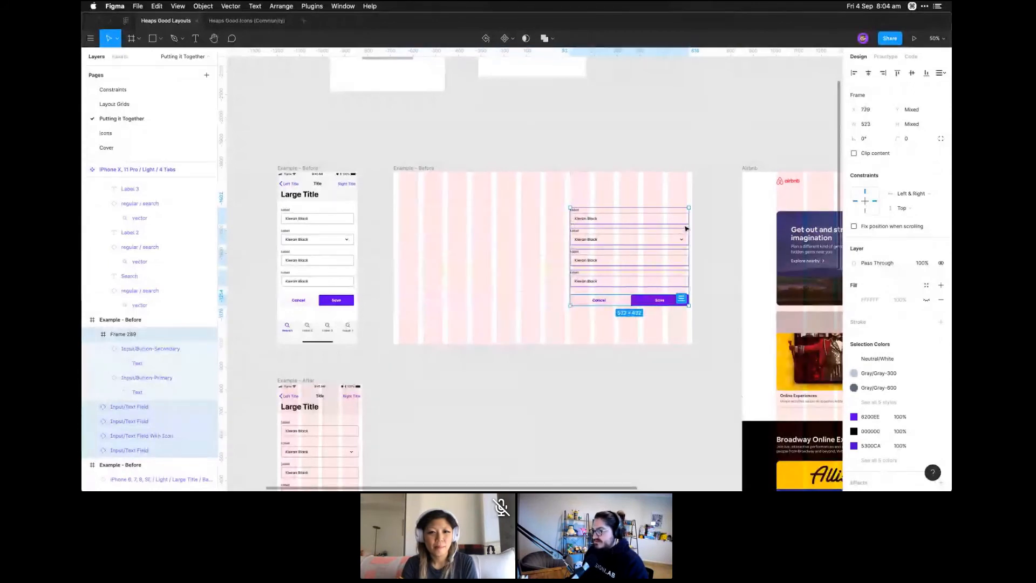
left_click(735, 270)
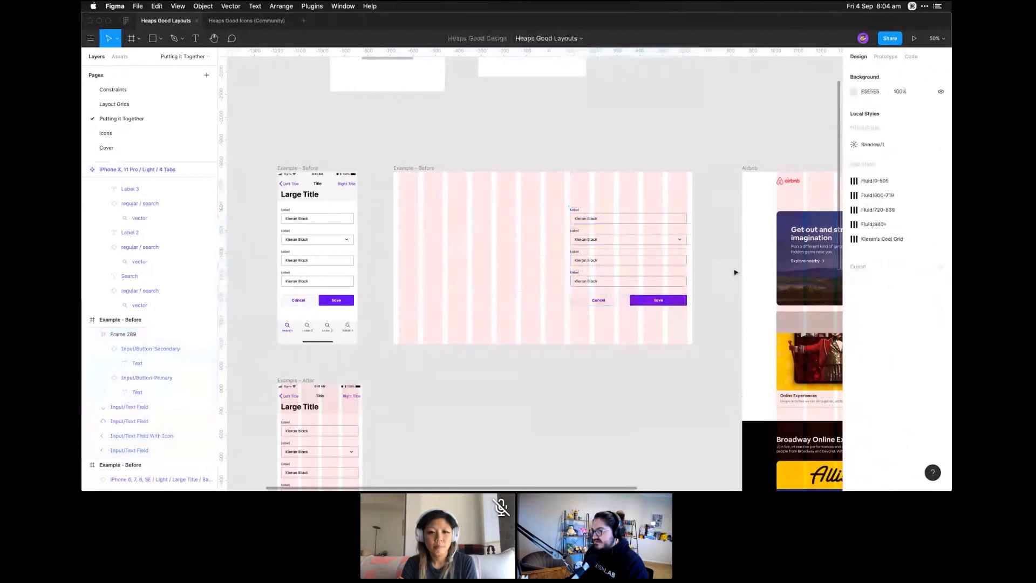
Try wrapping the Cancel and Save button row in the wide frame in a new frame, and undo it
left_click(637, 302)
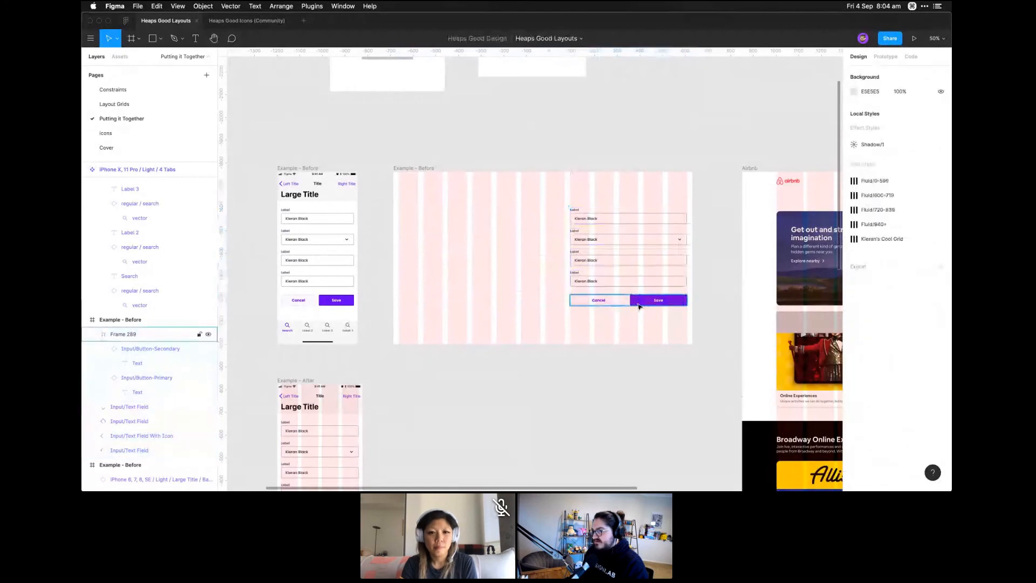
left_click(639, 363)
left_click(613, 302)
double_click(613, 303)
left_click(648, 332)
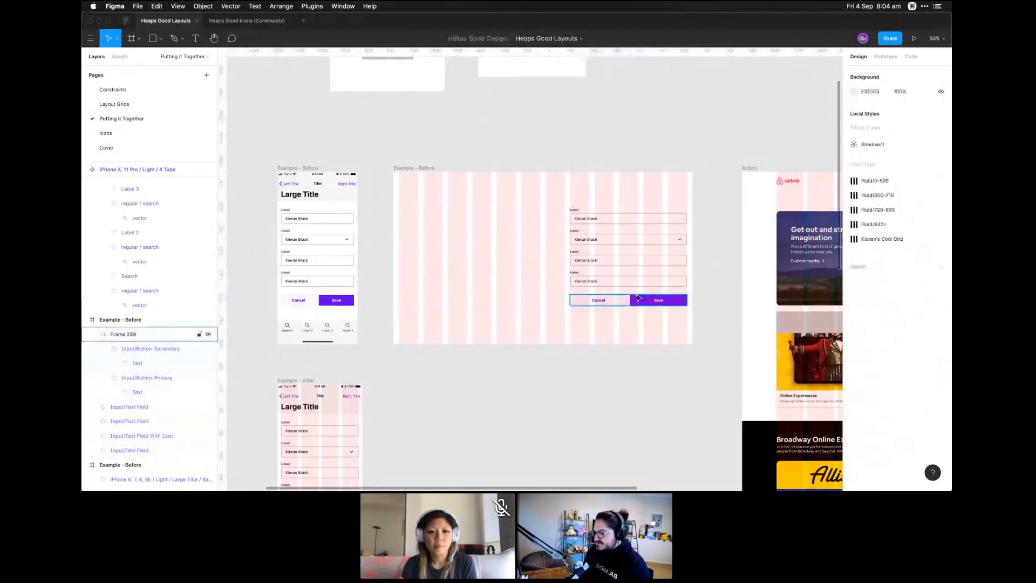
left_click(638, 302)
key("alt+super+g")
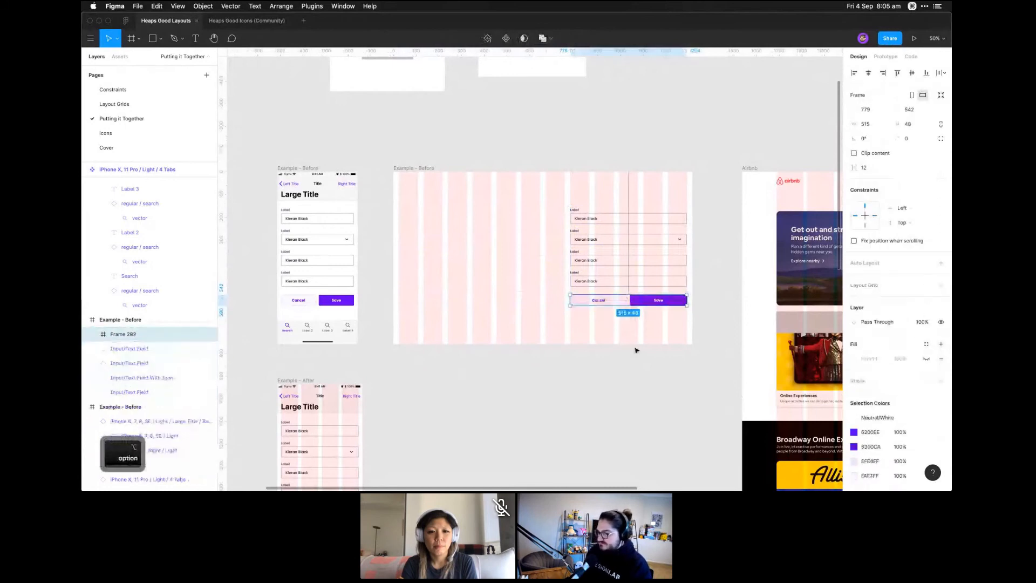
left_click(636, 349)
left_click(629, 302)
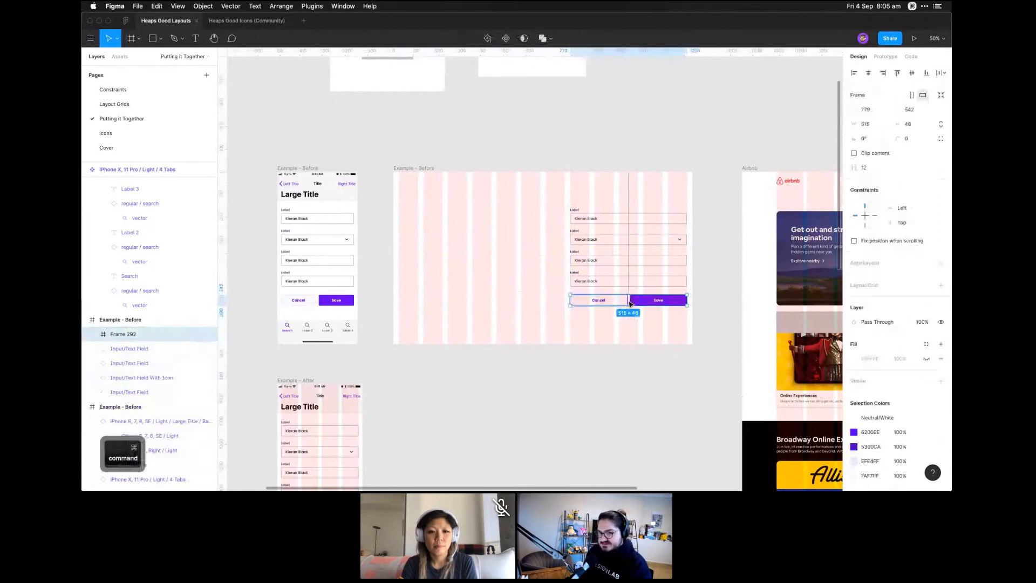
key("super+z")
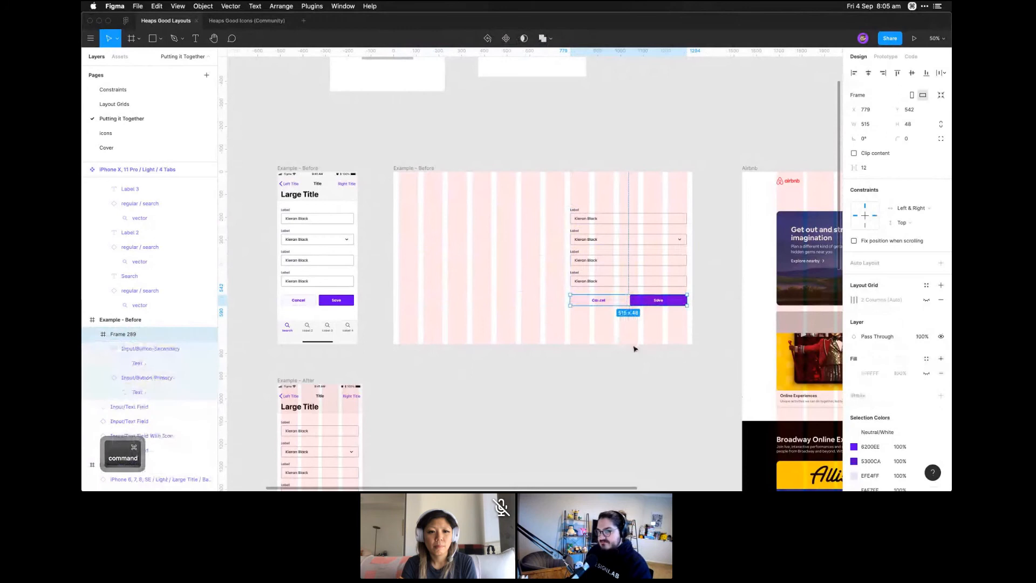
Ungroup the button row frame in the wide layout into separate Cancel and Save buttons
left_click(622, 309)
left_click(622, 305)
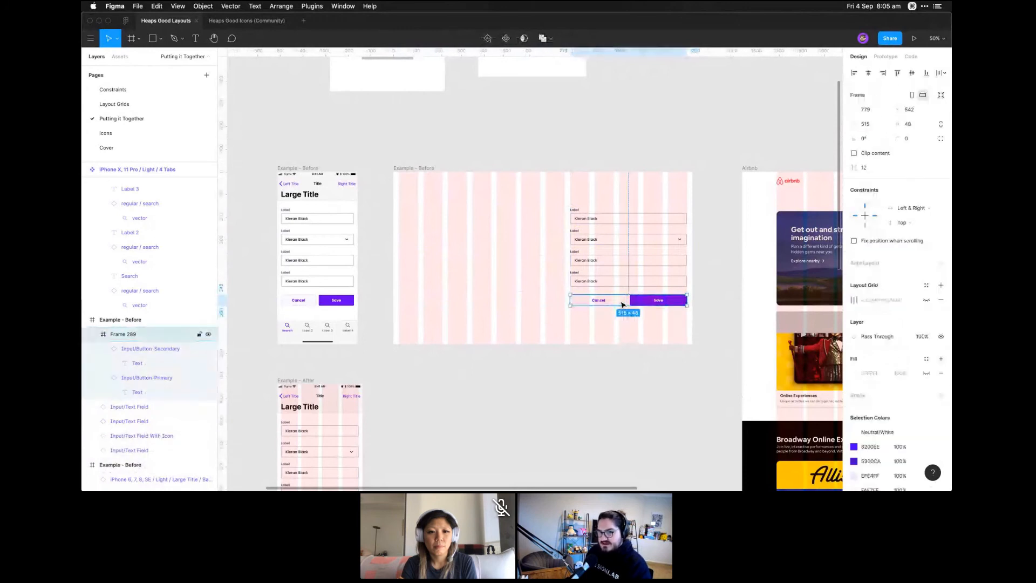
key("super+shift+g")
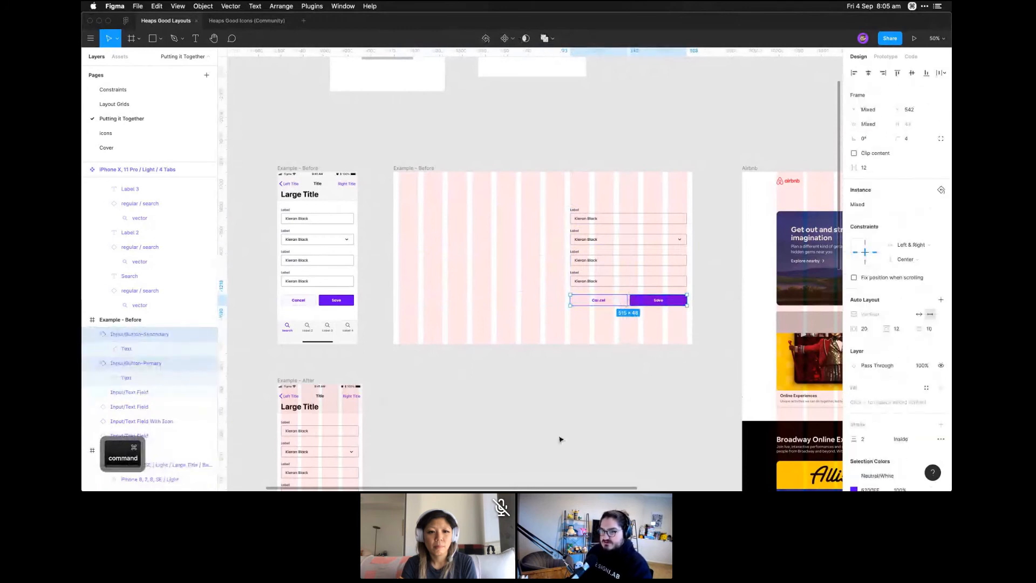
Extend Cancel toward Save and shorten Save to 192 px so it spans the last two grid columns
left_click(617, 358)
left_click(614, 304)
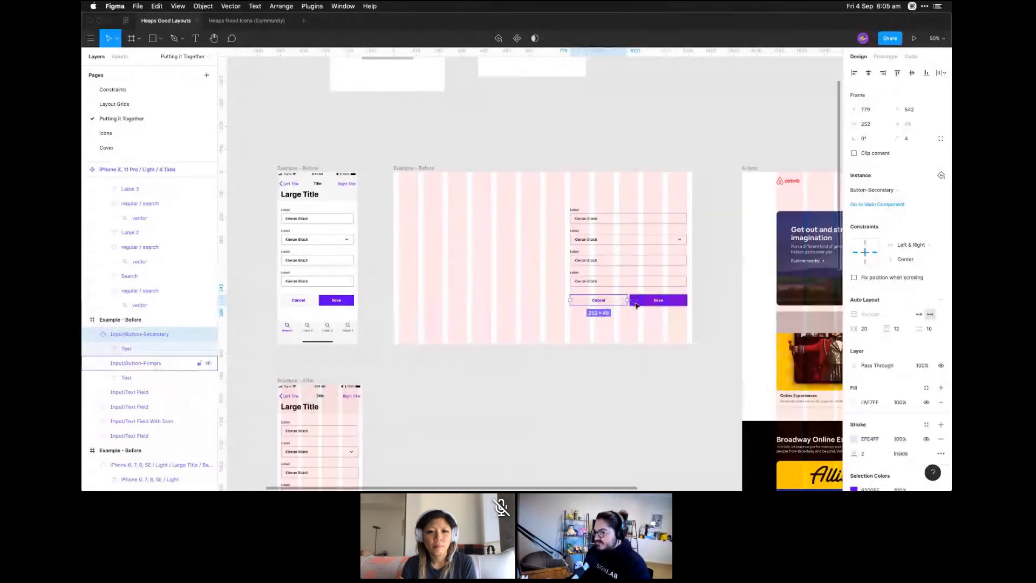
left_click_drag(628, 300, 644, 299)
left_click(642, 300)
left_click(632, 375)
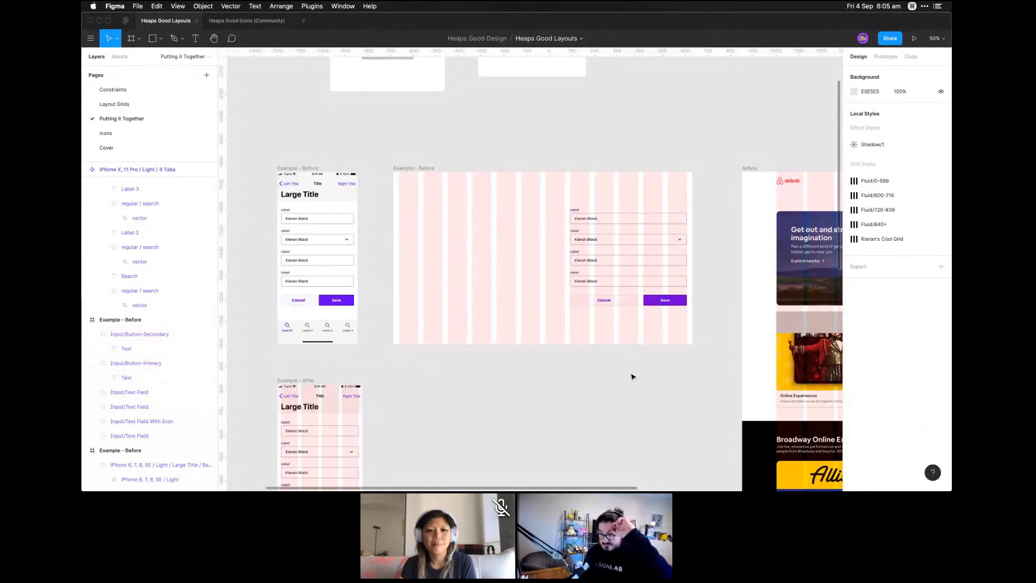
Narrow the Cancel button from its outer edge to 191 px so it spans the two columns beside Save
left_click(596, 300)
left_click_drag(570, 300, 597, 301)
left_click(602, 375)
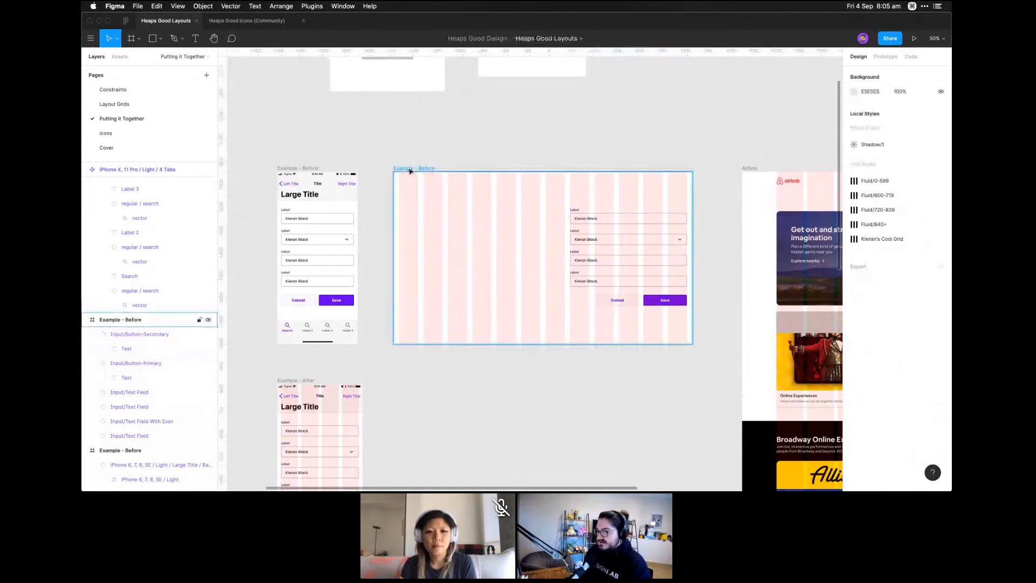
left_click(411, 169)
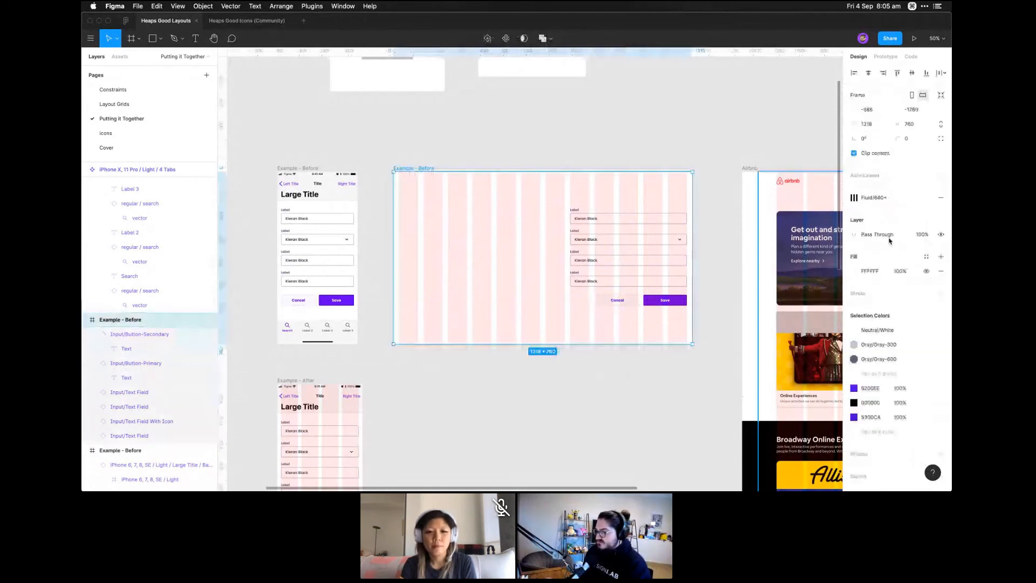
left_click(667, 395)
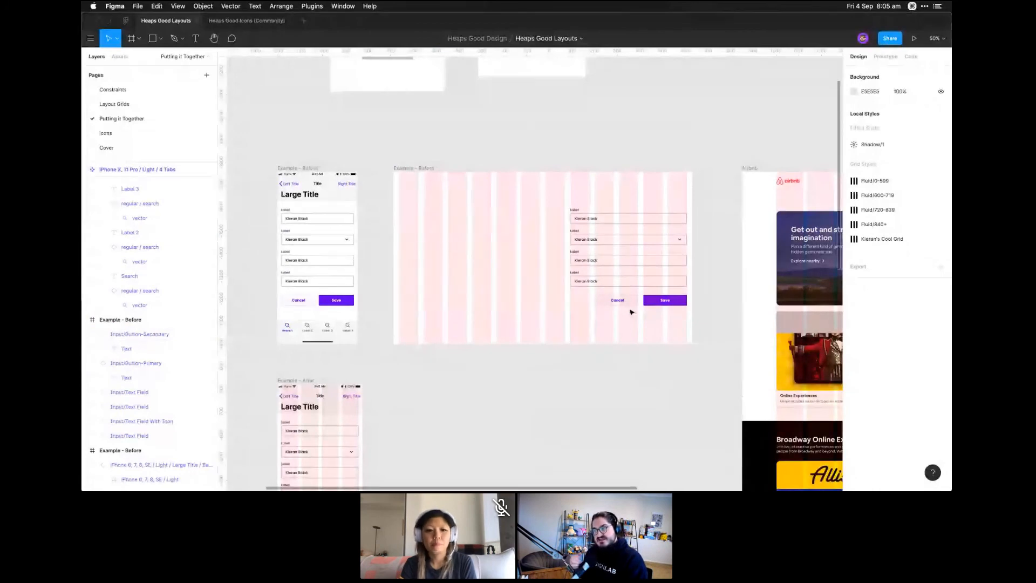
left_click(599, 300)
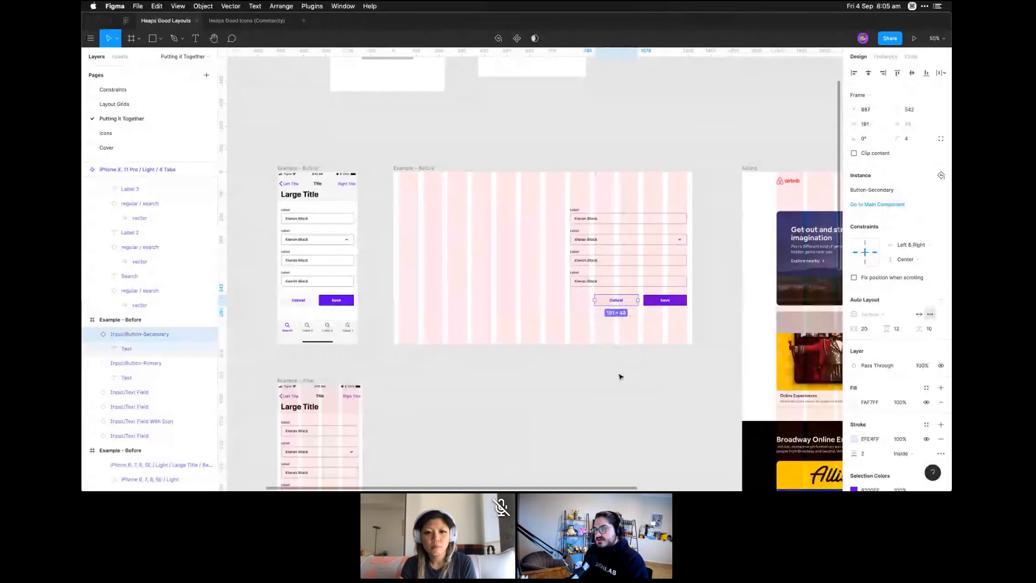
left_click(573, 404)
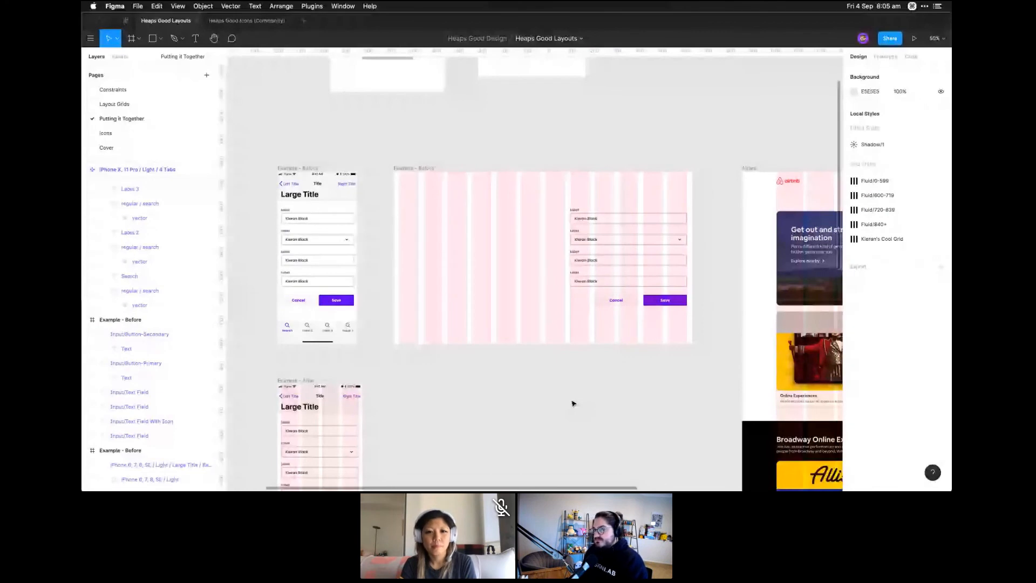
Hide the columns in the Fluid/840+ grid style and check the Cancel and Save buttons in the wide frame
left_click(423, 169)
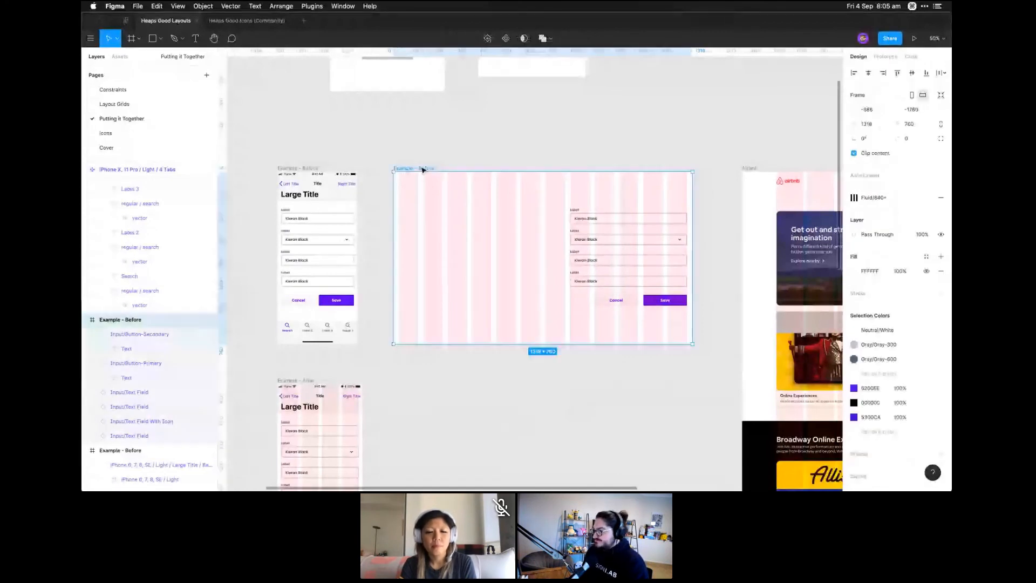
left_click(872, 198)
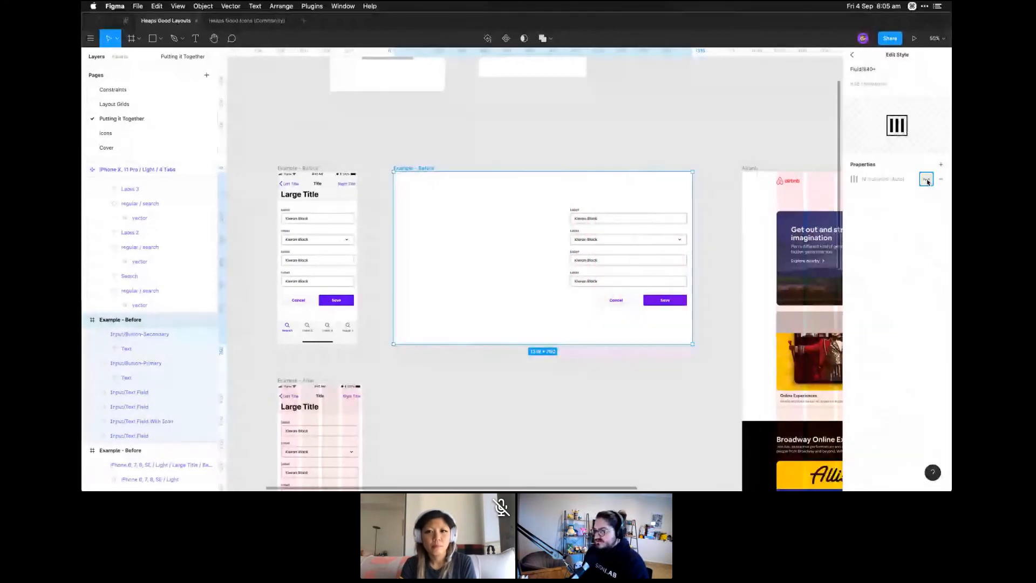
left_click(648, 139)
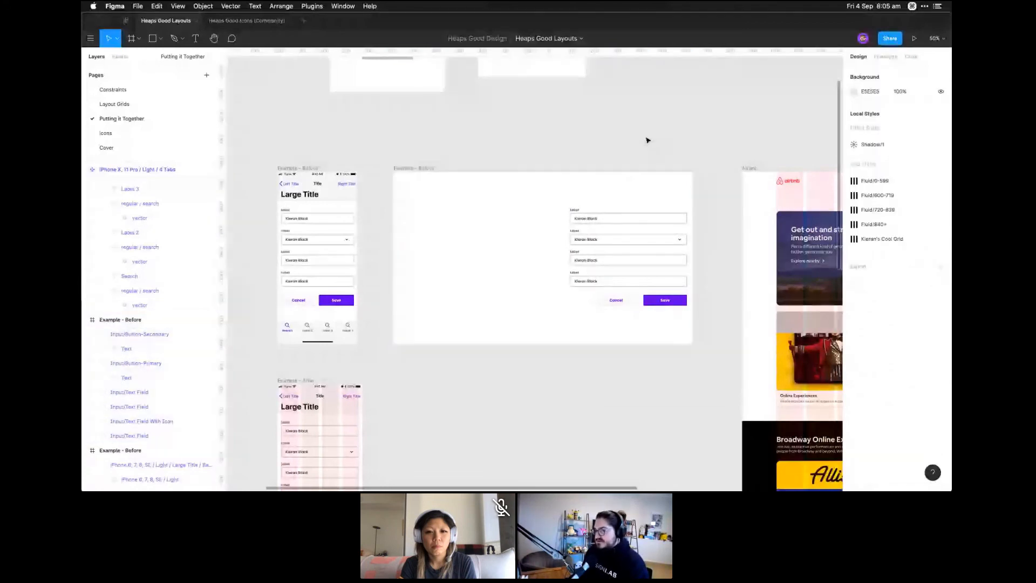
scroll(664, 226, "left", 2)
left_click(647, 300)
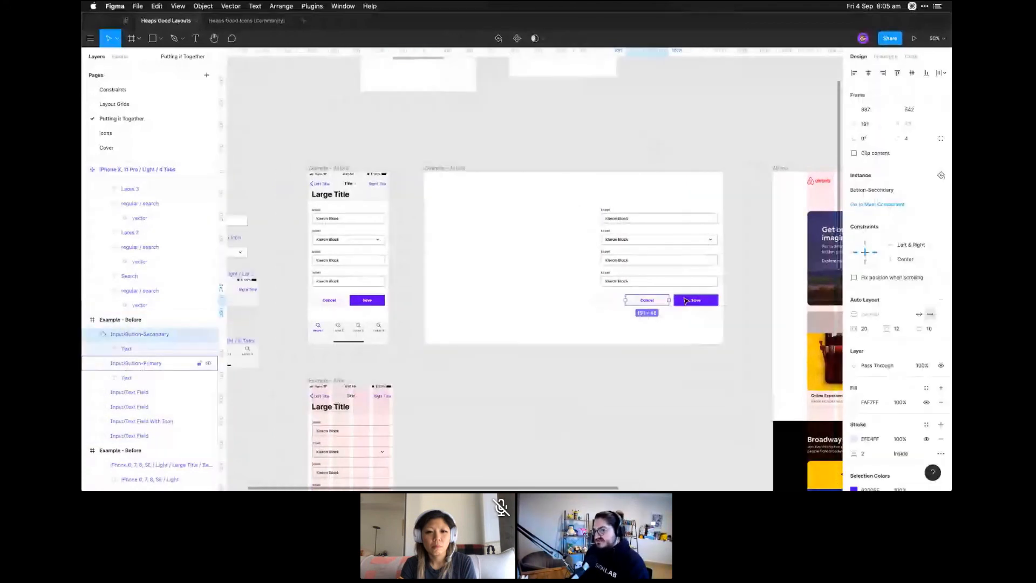
left_click(685, 301)
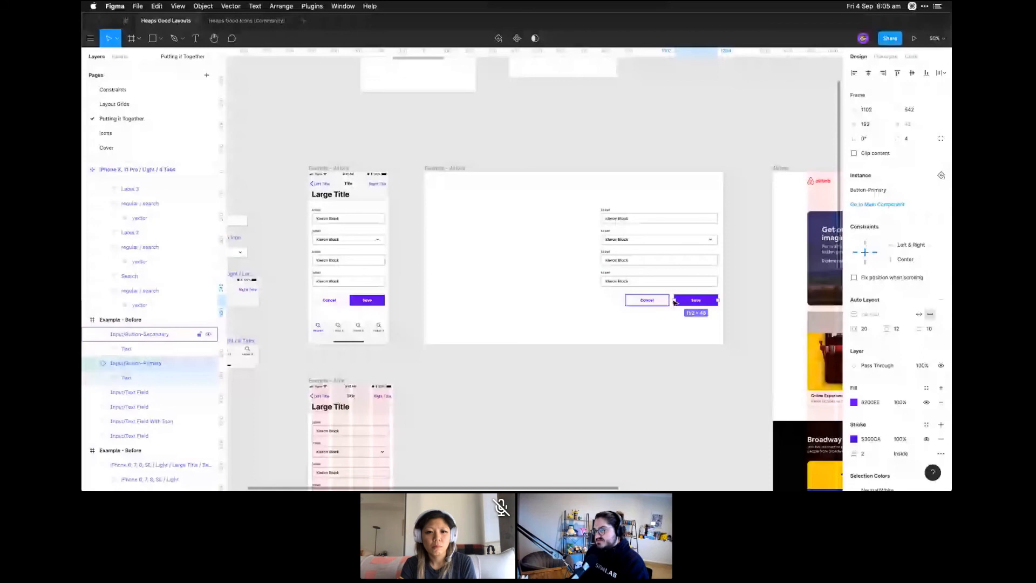
scroll(658, 313, "left", 1)
left_click(646, 324)
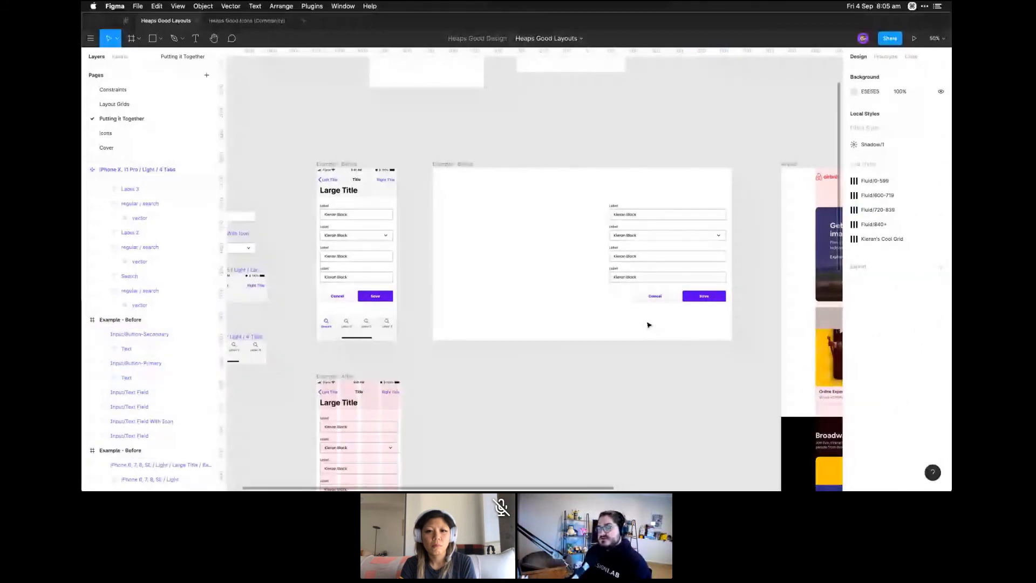
Show the columns of the wide frame's Fluid/840+ grid style again
left_click(459, 164)
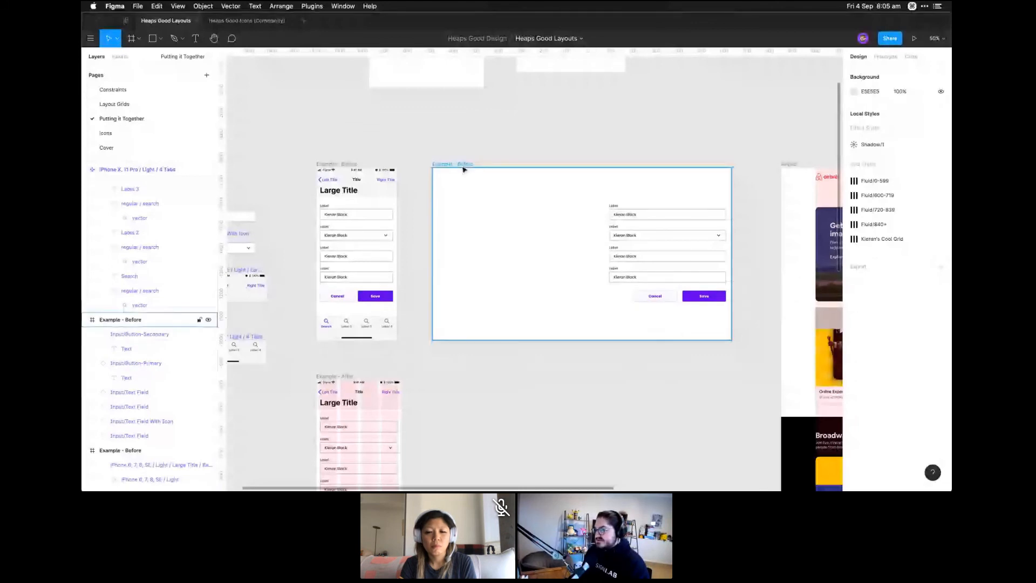
left_click(913, 198)
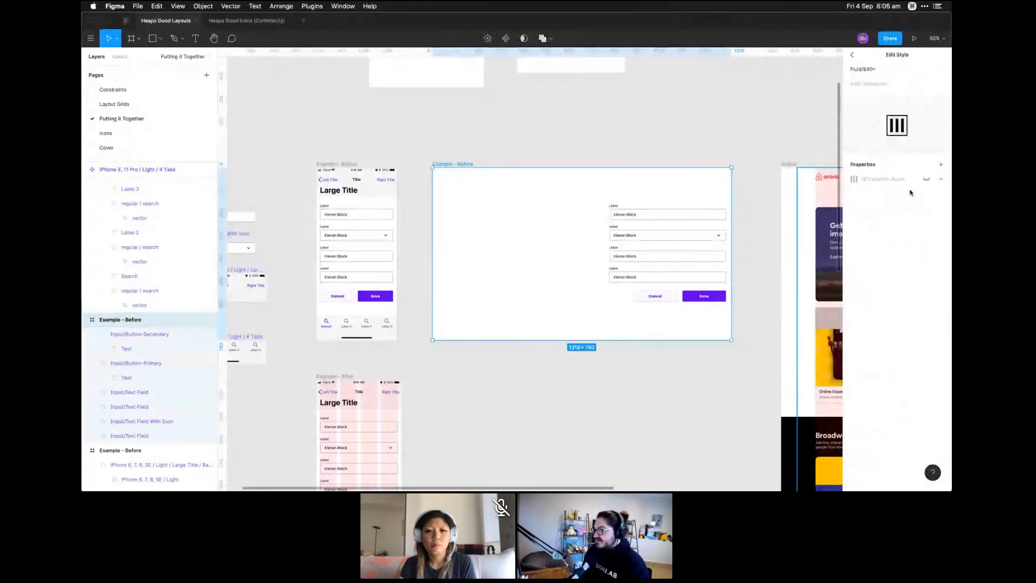
left_click(927, 179)
left_click(585, 140)
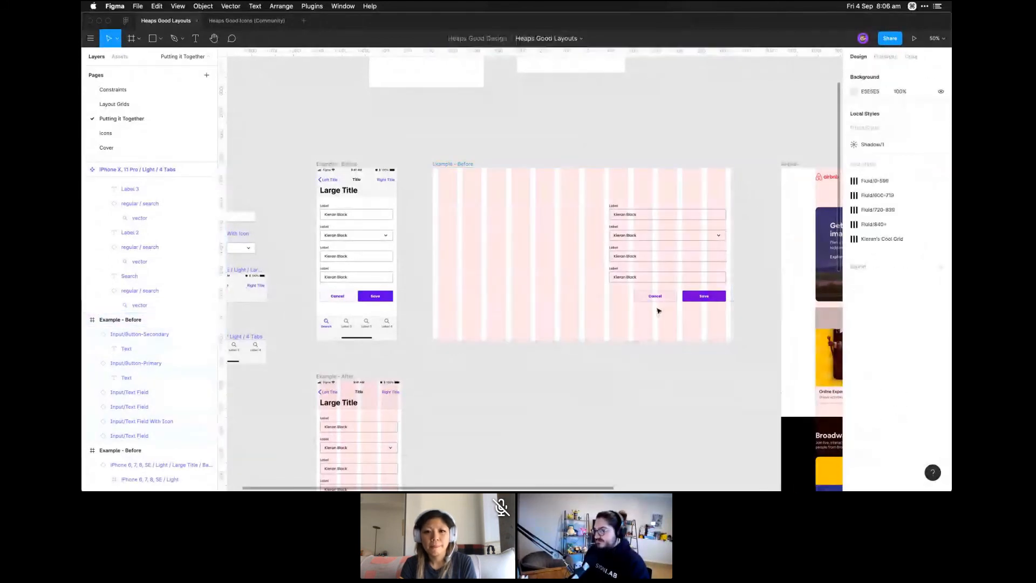
Replace the loose Cancel and Save buttons with a copy of the mobile frame's button row, about 299 px wide across the last three columns
left_click(655, 296)
key("BackSpace")
key("BackSpace")
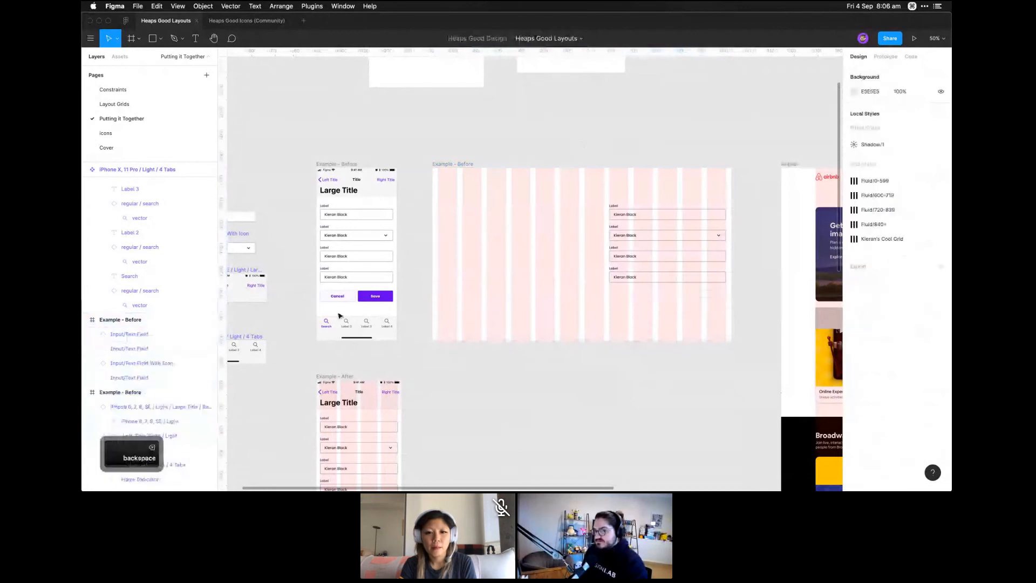
left_click_drag(352, 302, 658, 292)
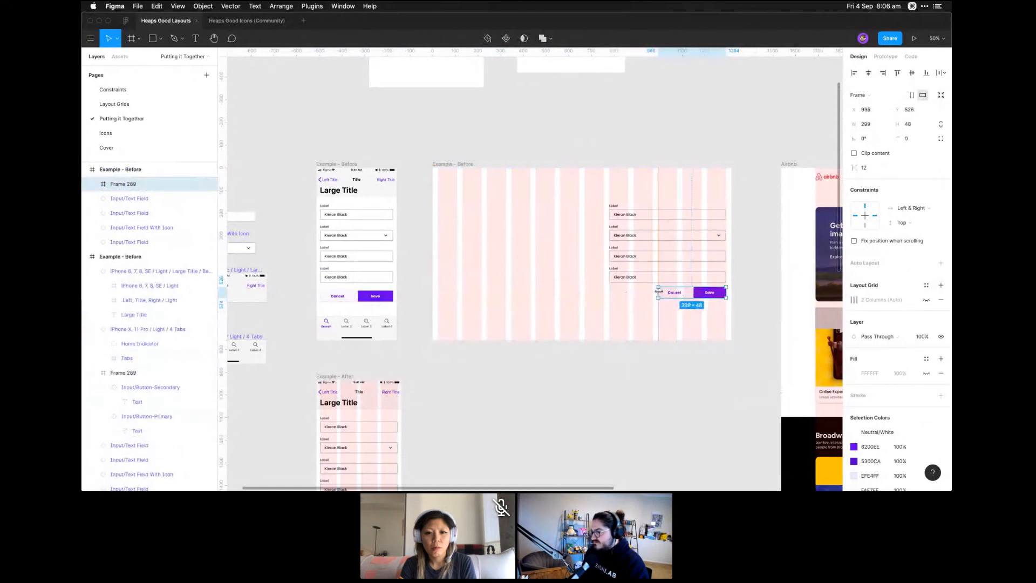
left_click(648, 335)
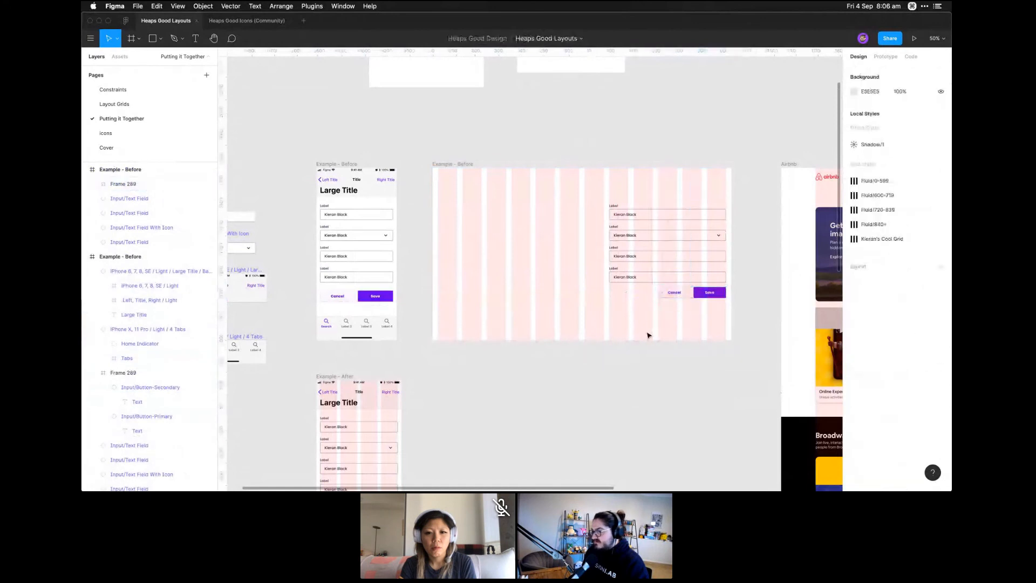
Move the copied button row down to Y 546, leaving a gap below the last text field
left_click(462, 164)
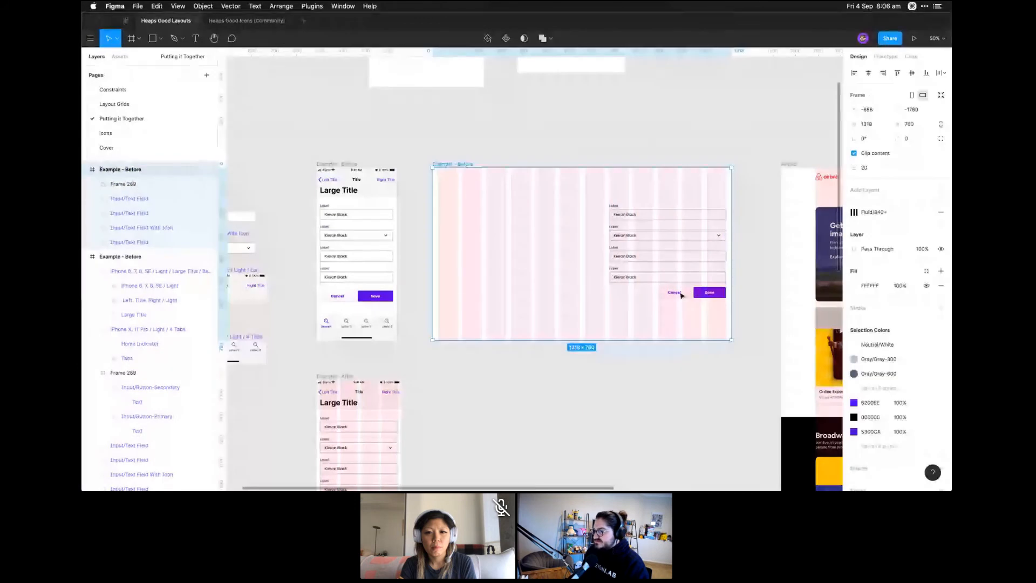
left_click(675, 296)
key("alt")
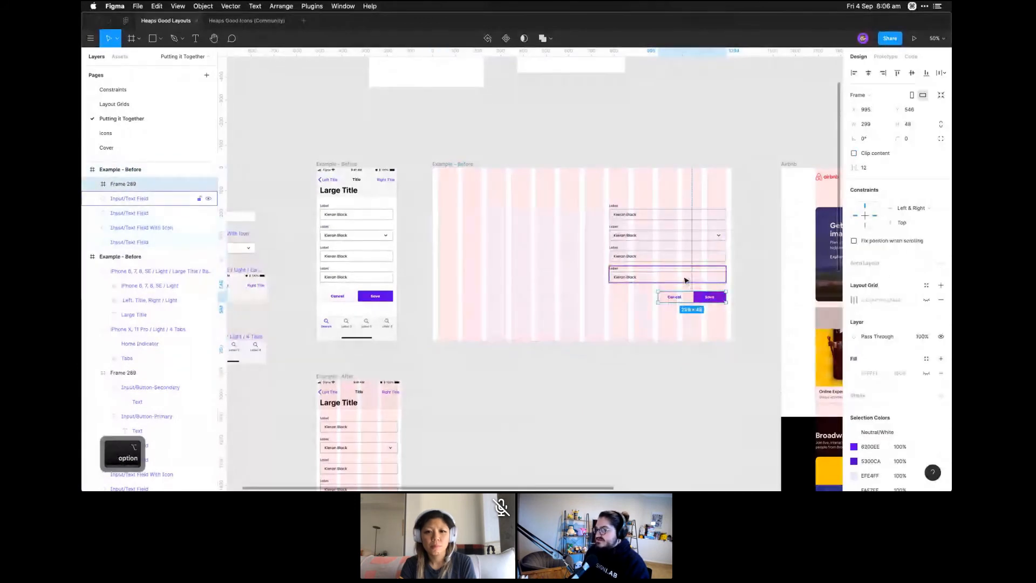
Hide the 12 columns in the wide frame's Fluid/840+ grid style to leave the form layout clean
left_click(496, 165)
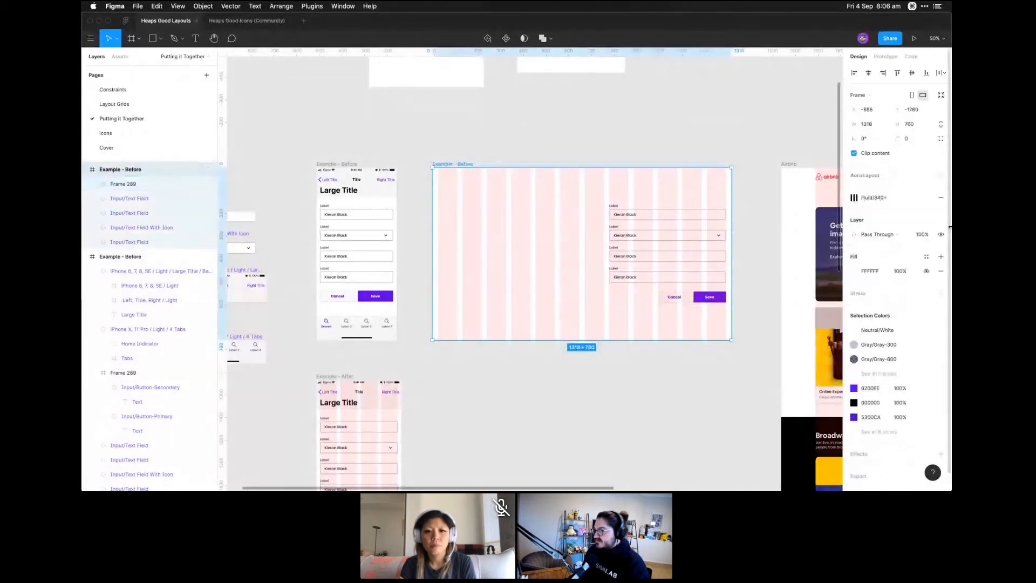
left_click(919, 197)
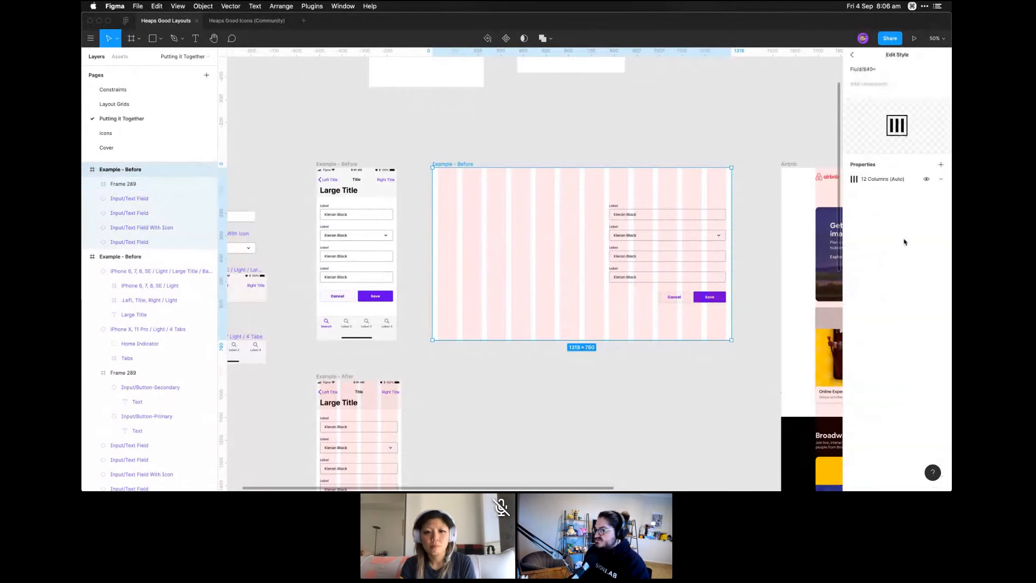
left_click(927, 179)
left_click(646, 147)
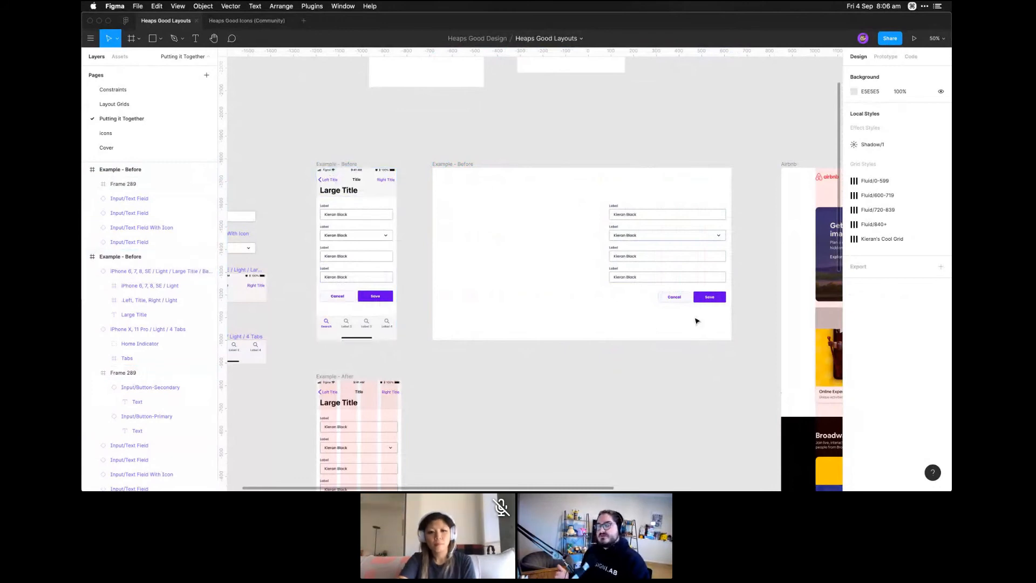
Widen the wide Example - Before frame to 1390 px, testing how its fields and buttons adapt
left_click(714, 286)
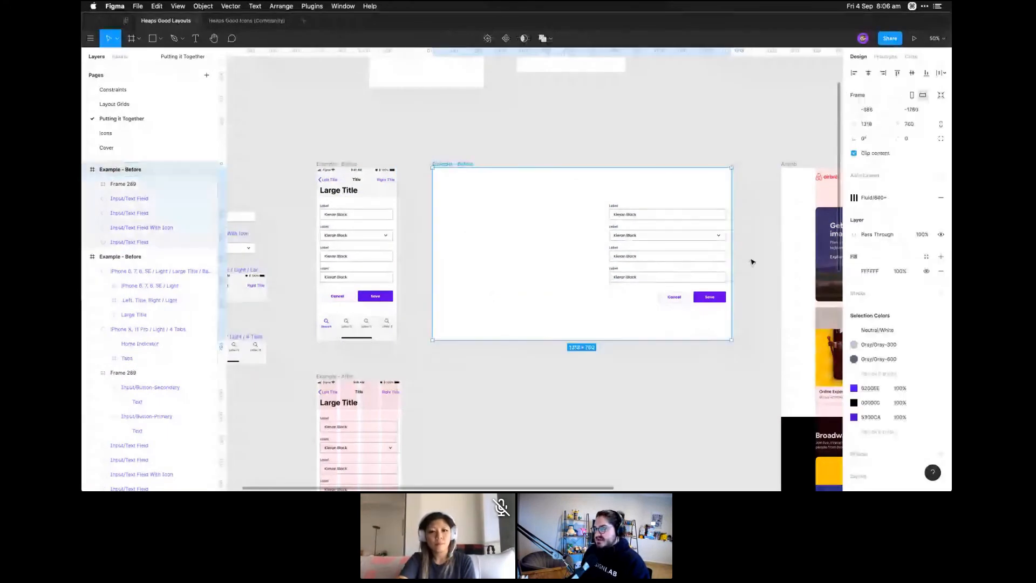
mouse_move(733, 239)
left_mouse_down()
mouse_move(675, 237)
mouse_move(748, 249)
left_mouse_up()
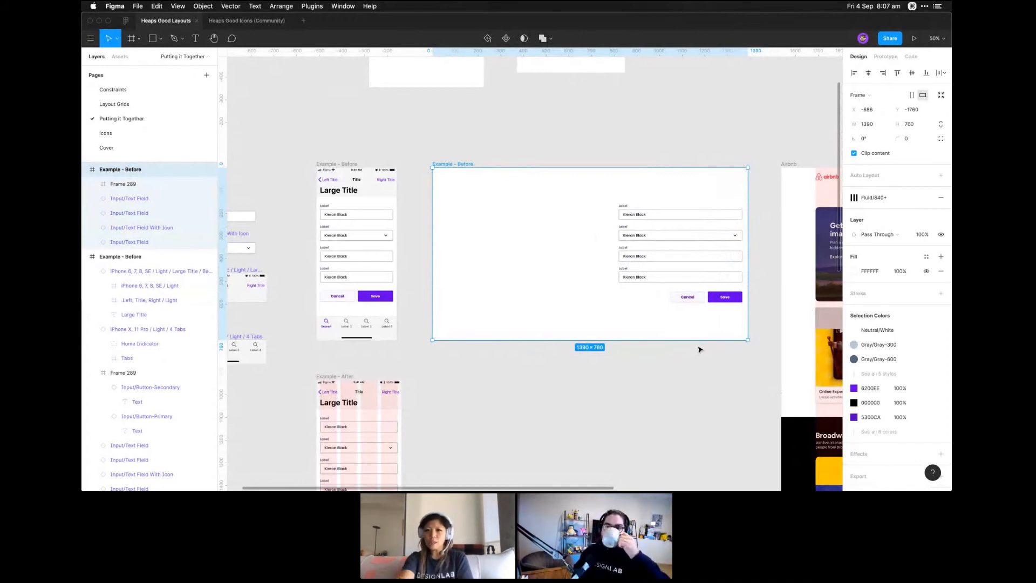
Show the 4-column layout grid on the Tabs frame inside the iPhone X, 11 Pro / Light / 4 Tabs main component
left_click(347, 333)
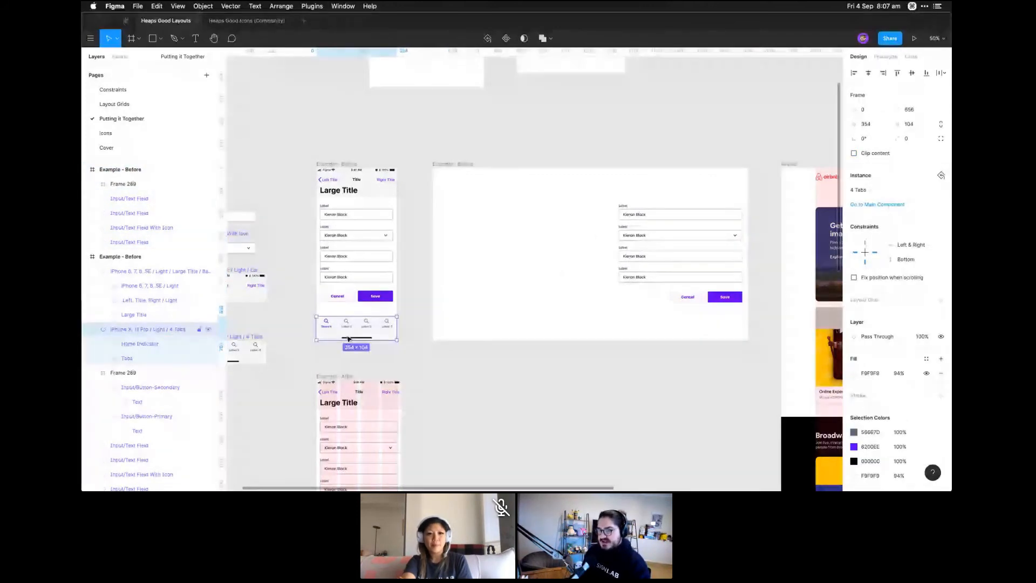
left_click(291, 351)
left_click_drag(246, 363, 459, 339)
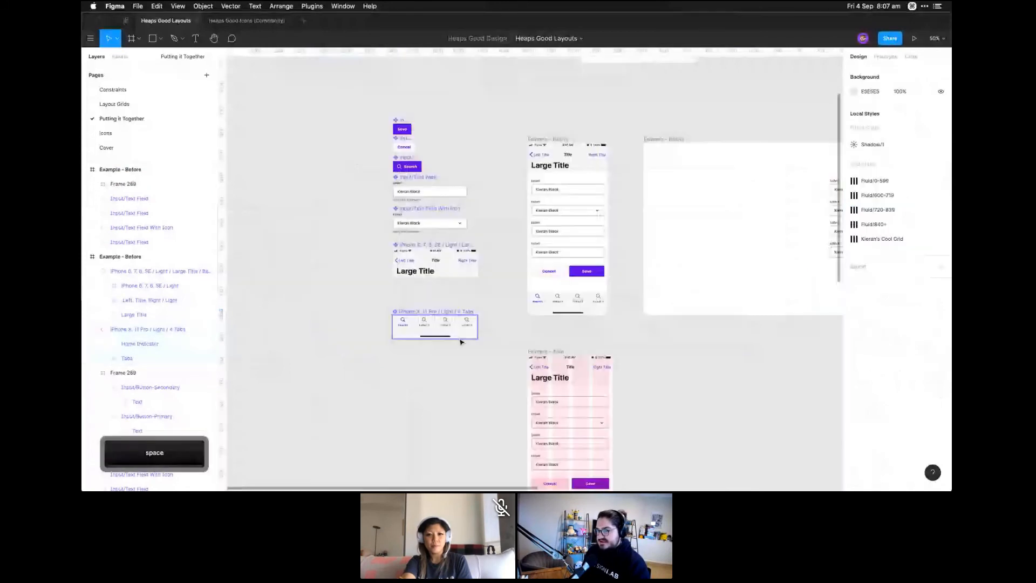
left_click(426, 336)
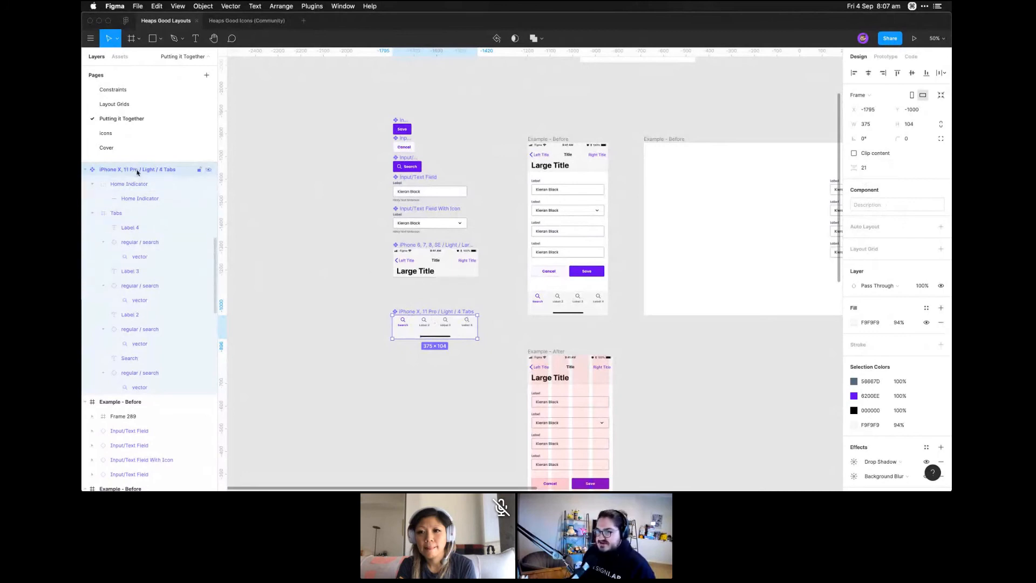
left_click(136, 218)
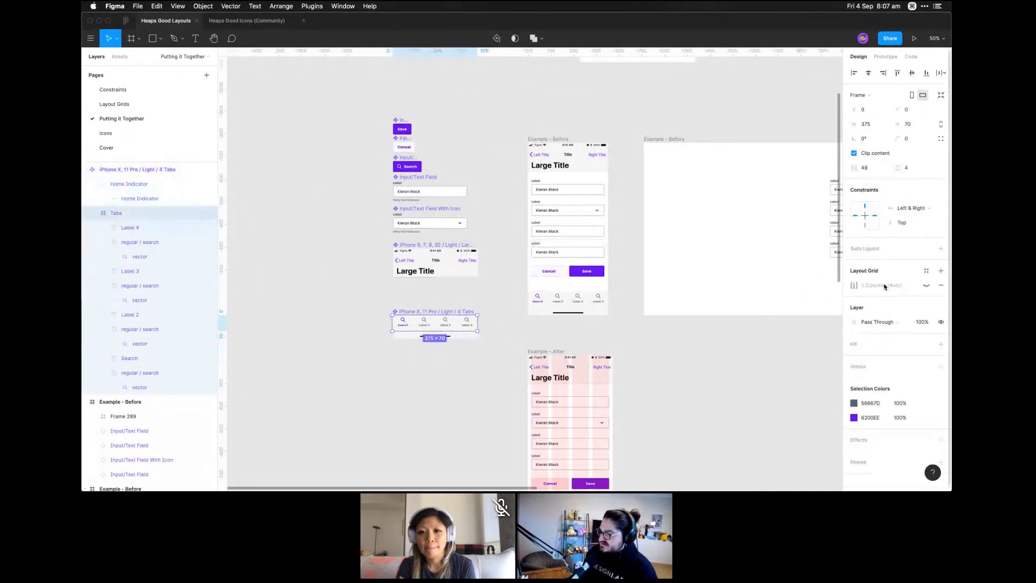
left_click(926, 286)
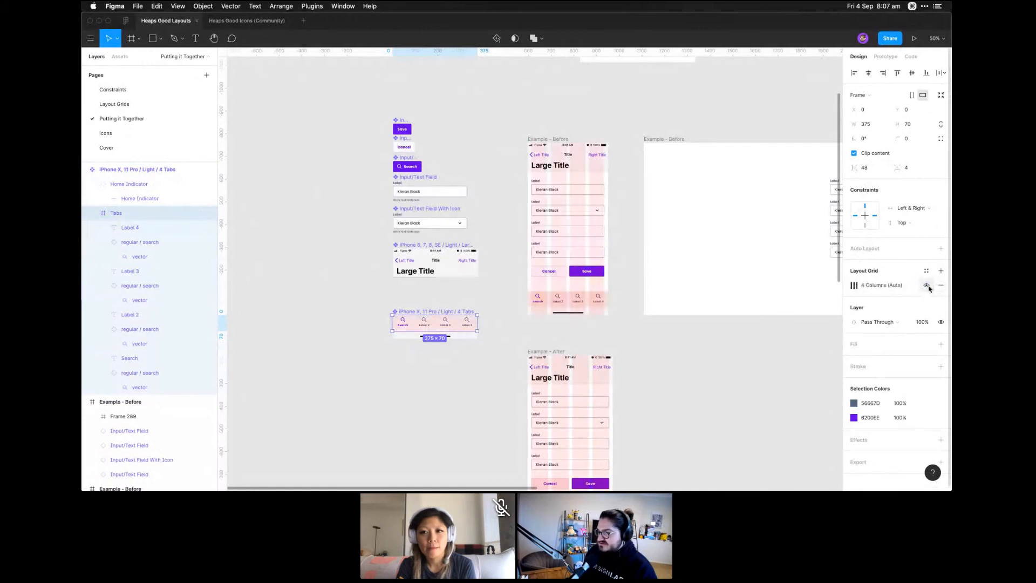
Examine the constraints of the tab bar component's labels and search icons, and how its nested Tabs frame holds the column grid
left_click(490, 390)
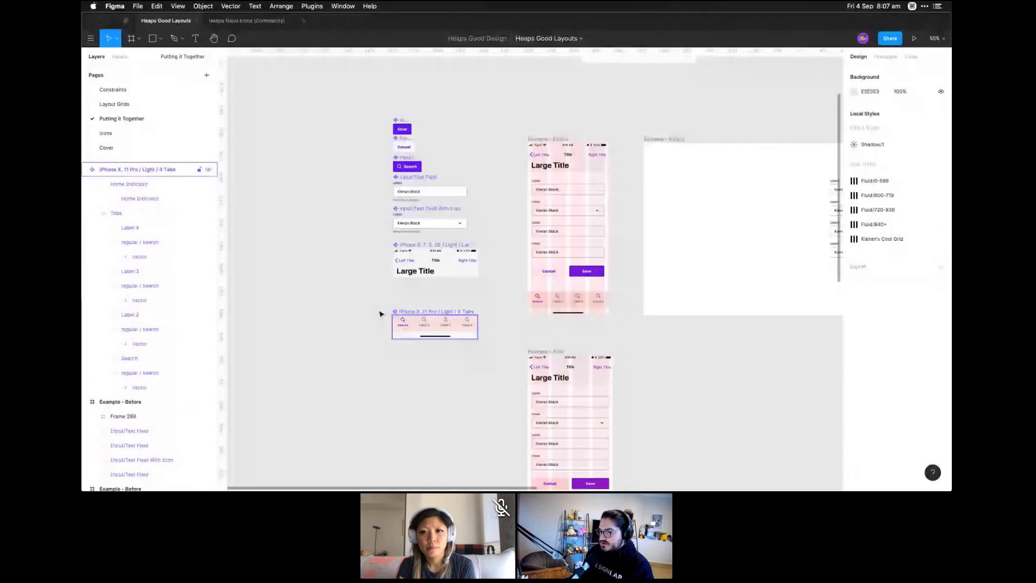
scroll(463, 365, "up", 5)
left_click_drag(465, 367, 532, 409)
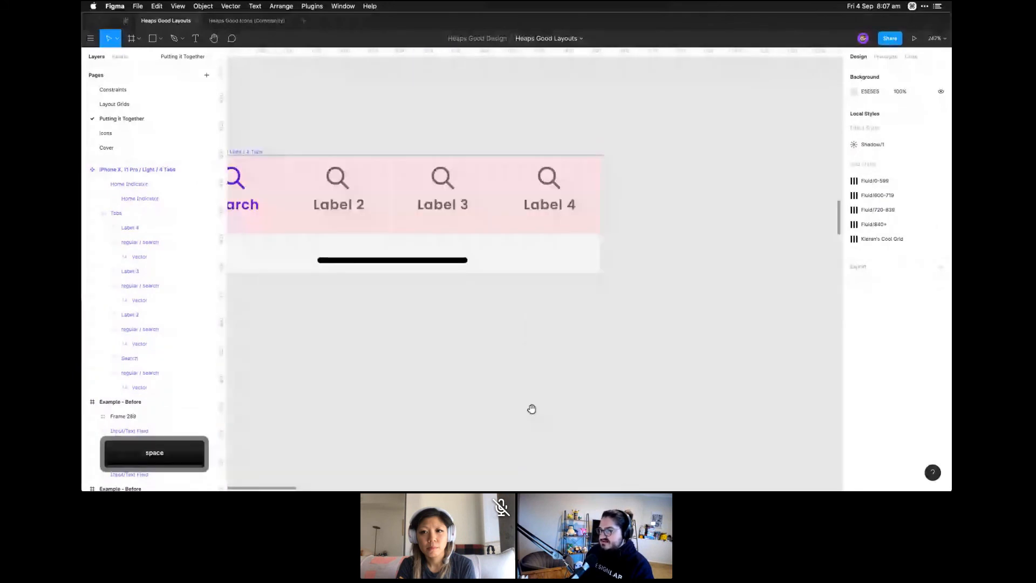
left_click_drag(532, 409, 670, 433)
left_click(371, 228, "super")
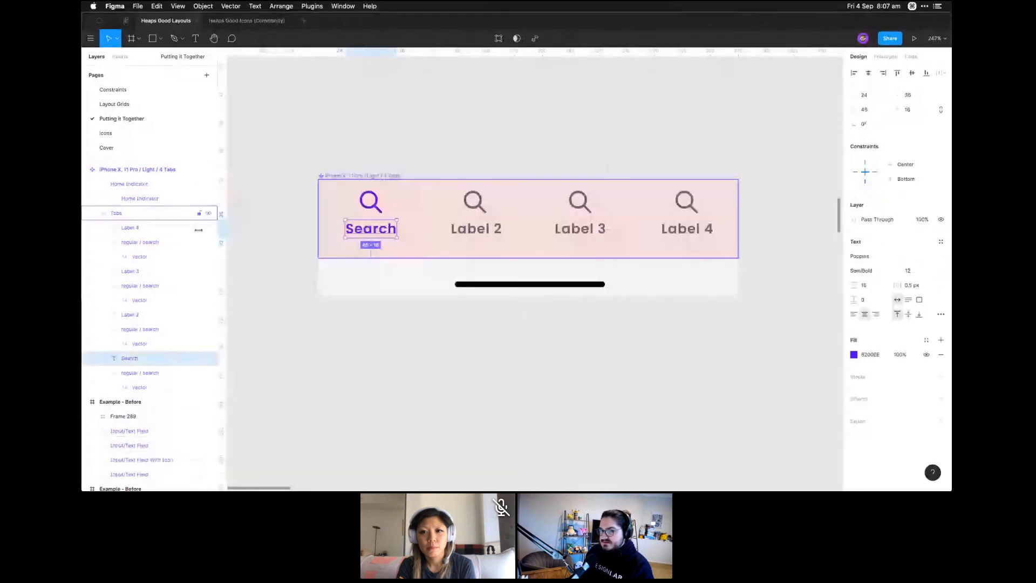
left_click(128, 228)
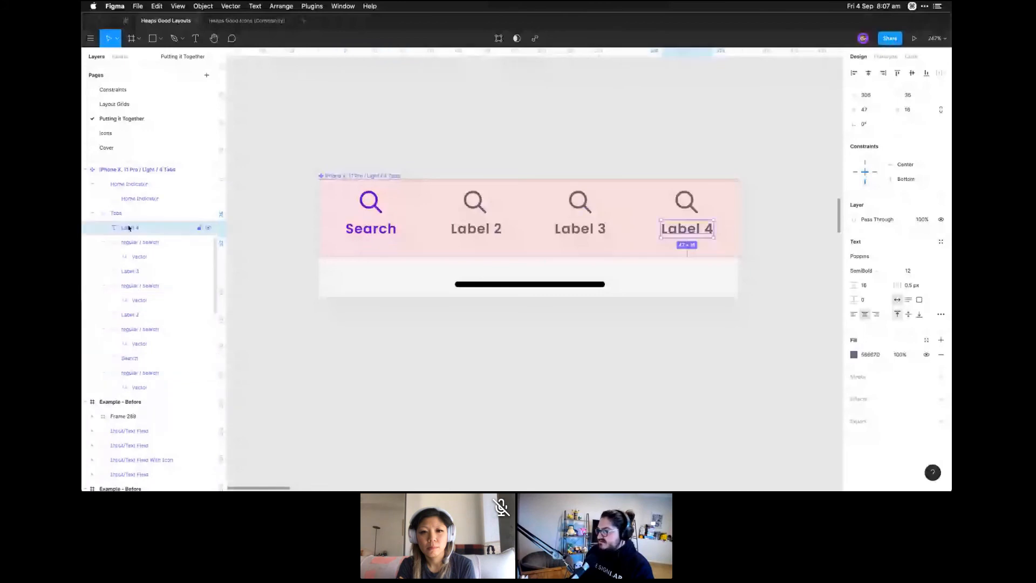
key("Tab")
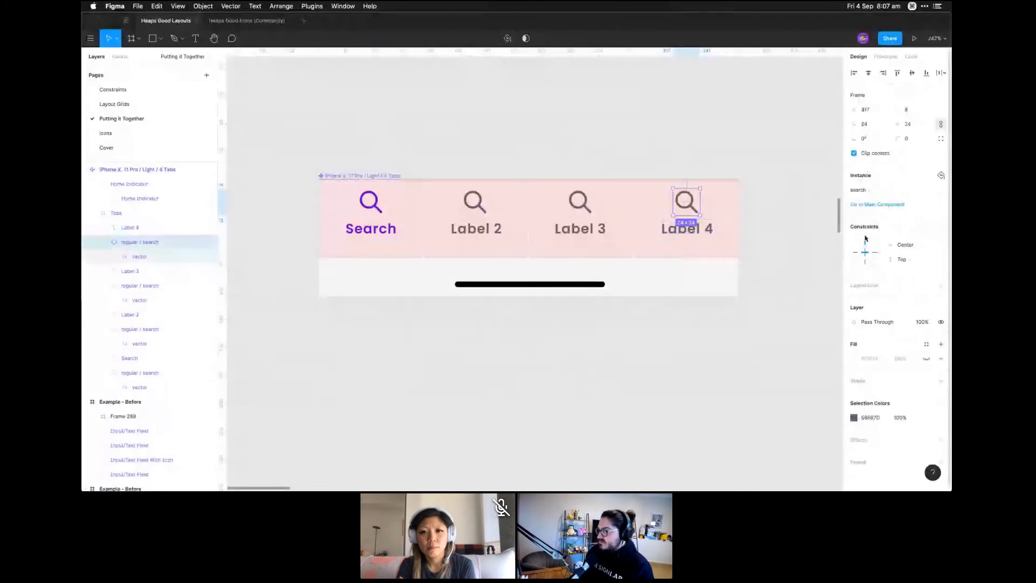
left_click(686, 229)
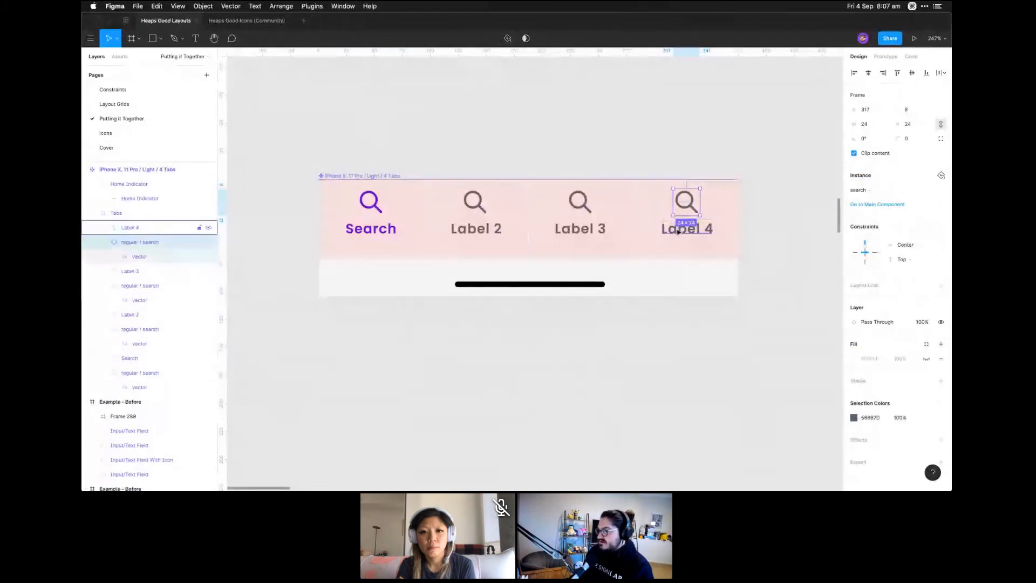
left_click(583, 212)
left_click(572, 238)
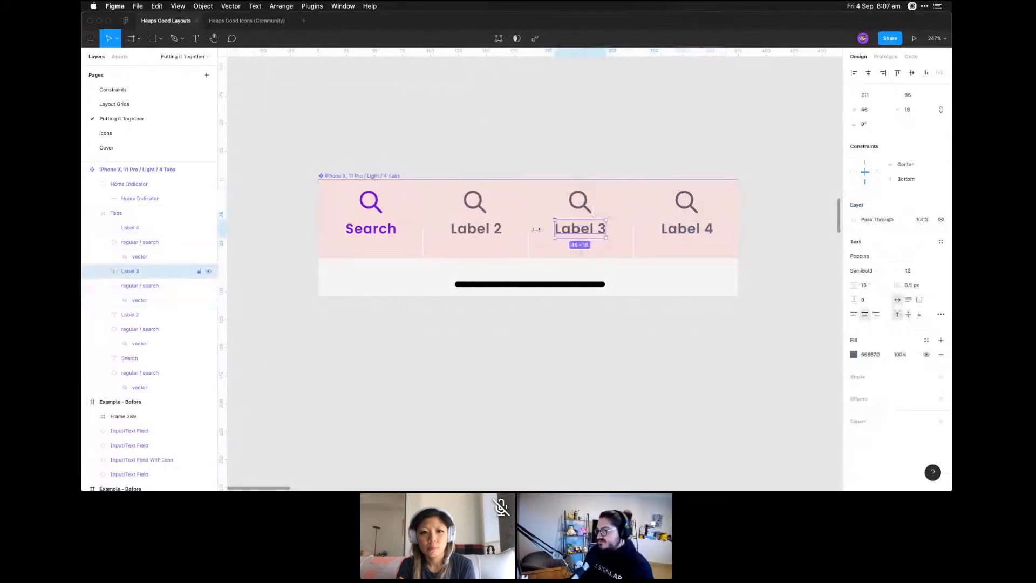
left_click(476, 229)
left_click(371, 228)
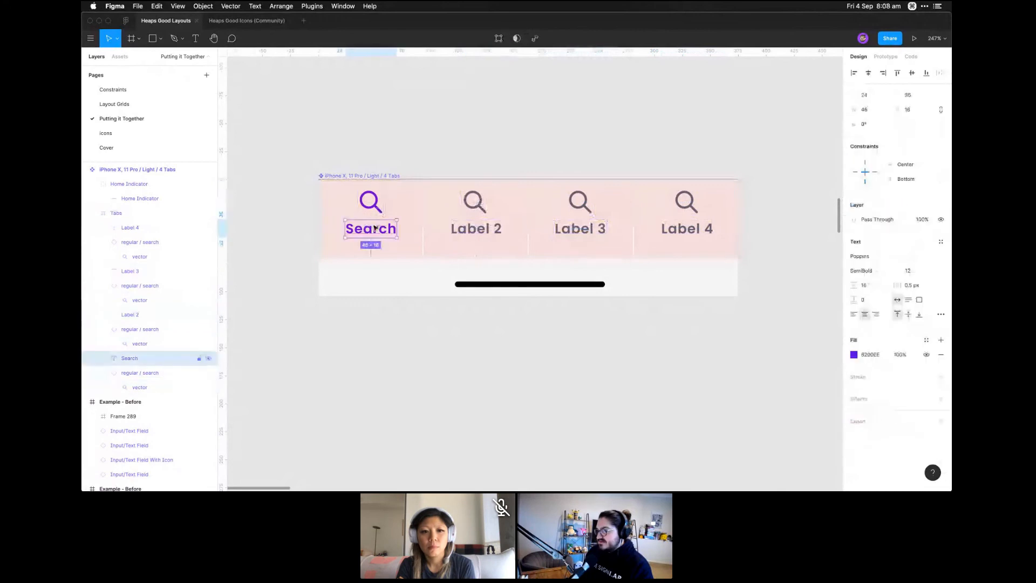
left_click(459, 166)
left_click(393, 213)
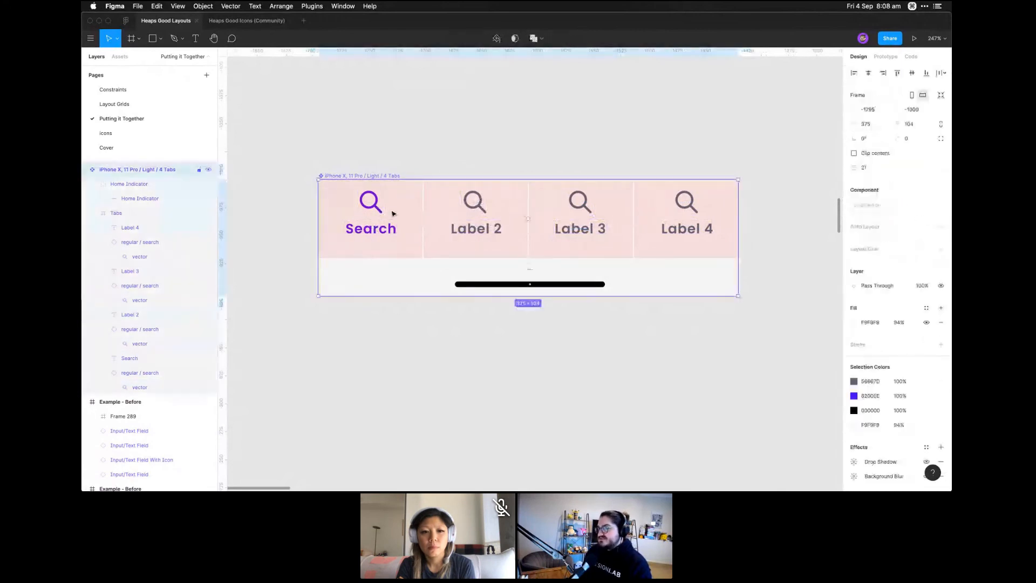
left_click(393, 213)
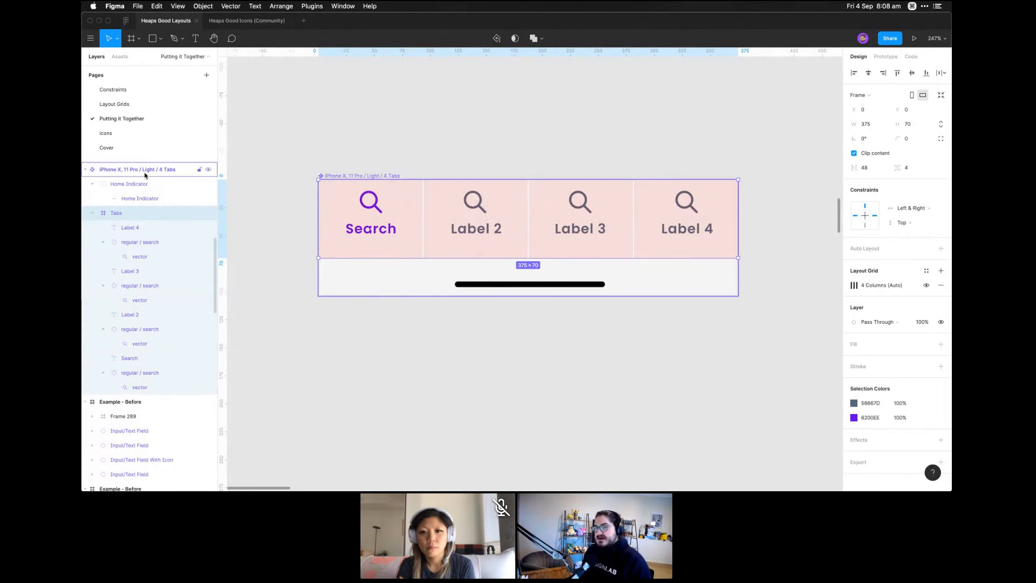
left_click(127, 171)
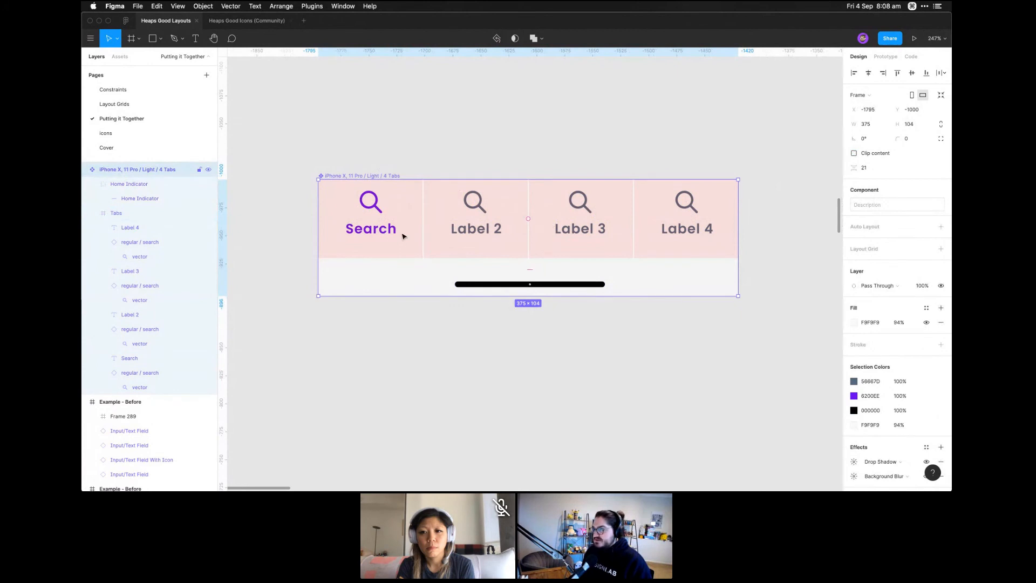
Place a copy of the 4 Tabs bar in the wide frame and stretch it to about 511 px wide
key("super+minus")
key("super+minus")
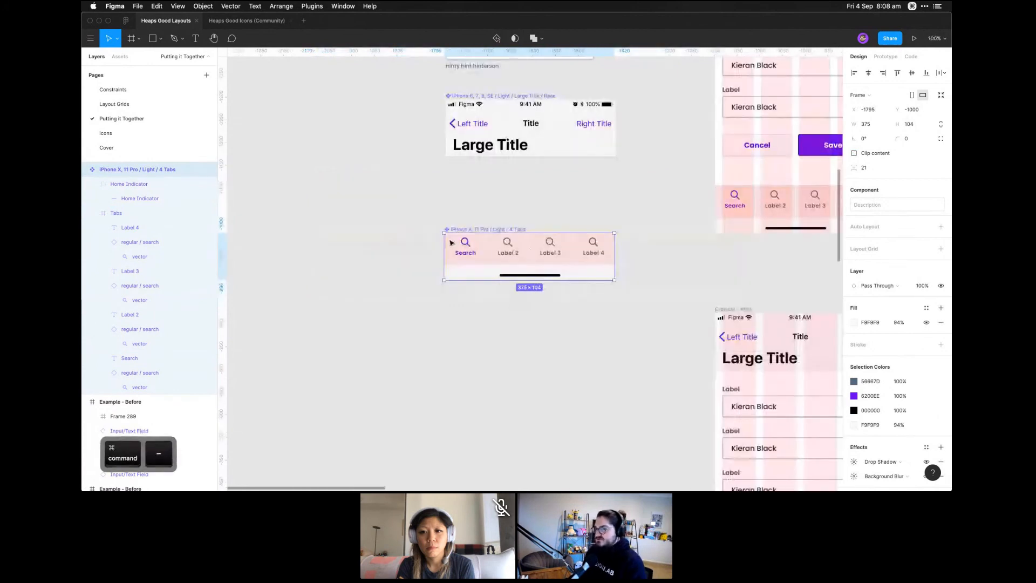
key("space")
left_click_drag(654, 271, 781, 201)
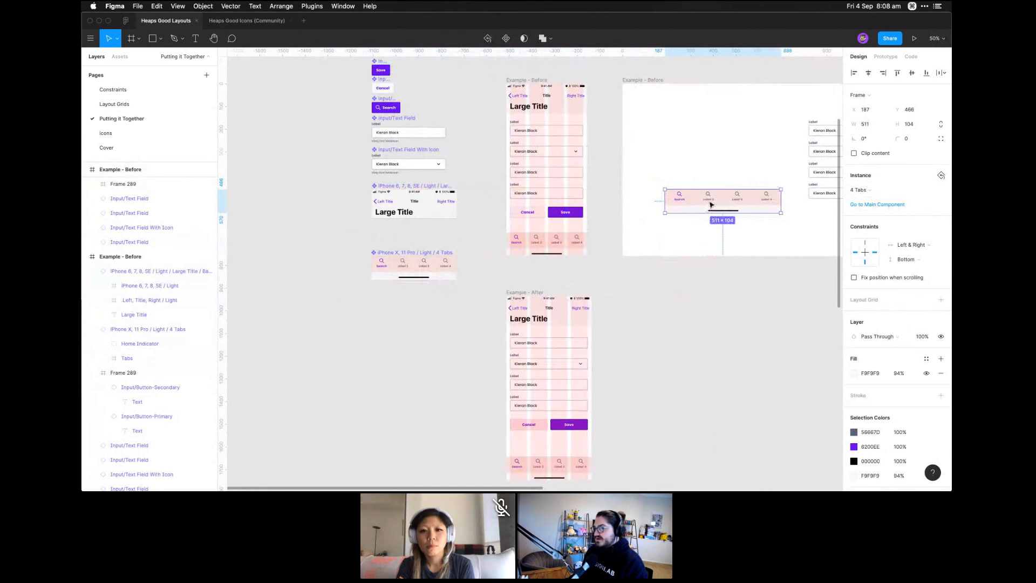
Remove the 4-column grid from the main component's Tabs frame and test-resize the tab bar copy in the wide frame
double_click(392, 264)
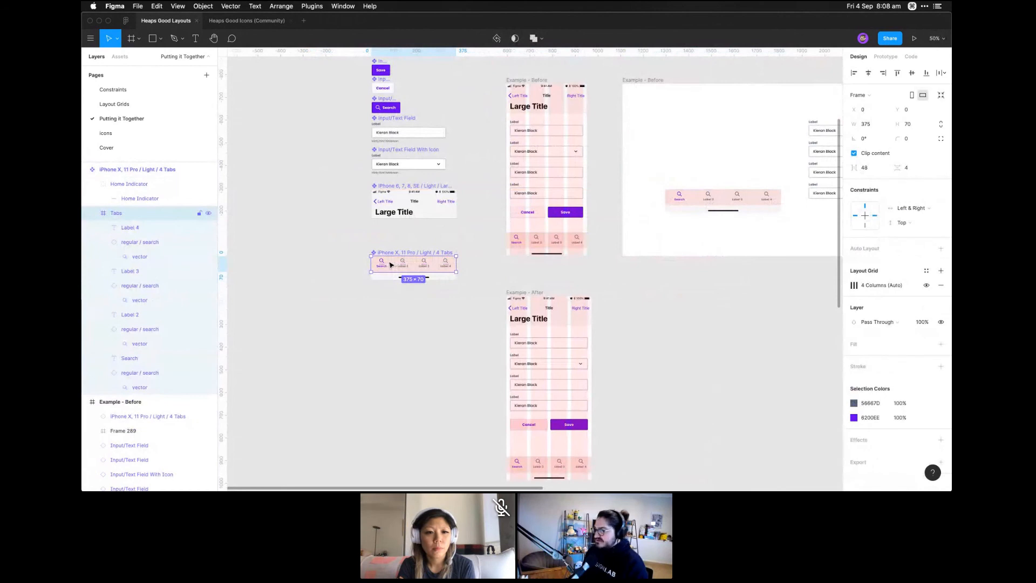
left_click(941, 285)
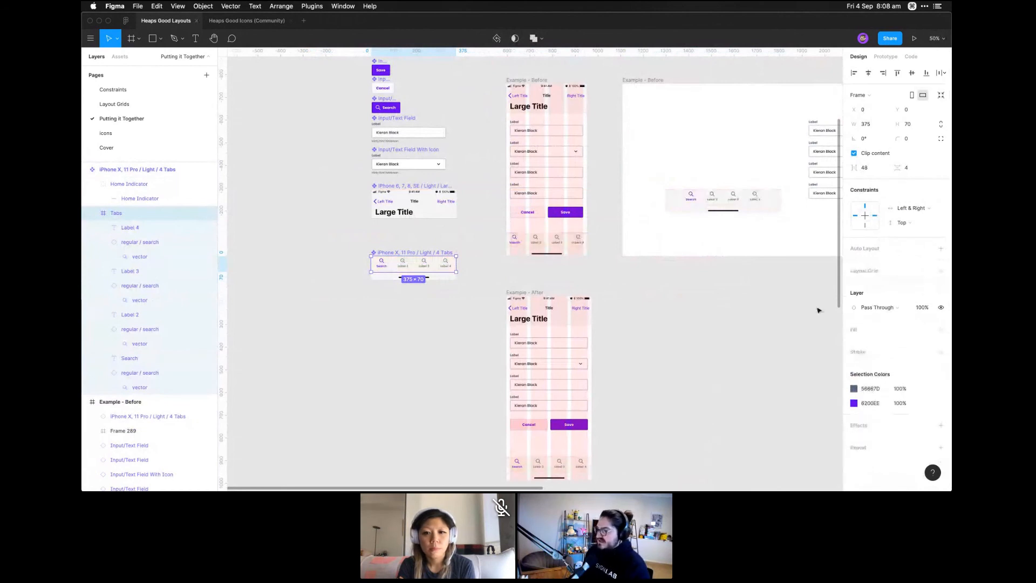
left_click(761, 201)
mouse_move(781, 200)
left_mouse_down()
mouse_move(724, 201)
mouse_move(797, 201)
mouse_move(707, 201)
mouse_move(780, 206)
left_mouse_up()
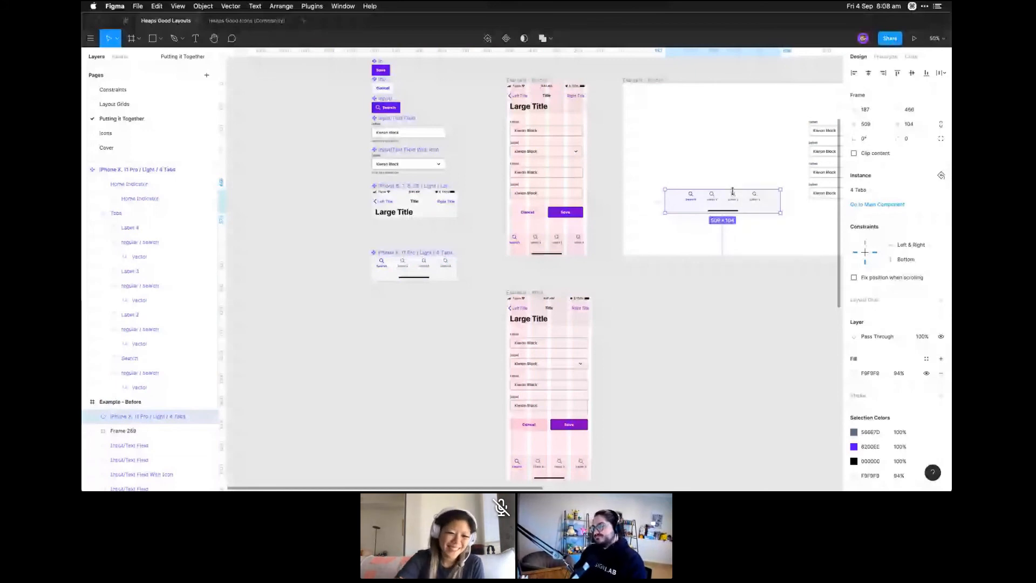
Undo the resize and the removal of the Tabs grid, and delete the tab bar copy from the wide frame
key("super+z")
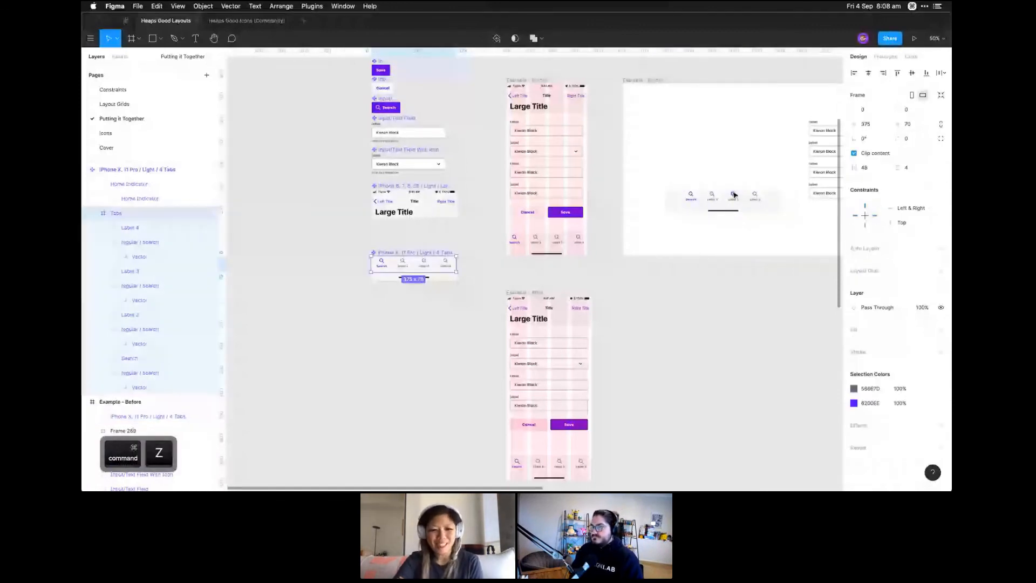
key("super+z")
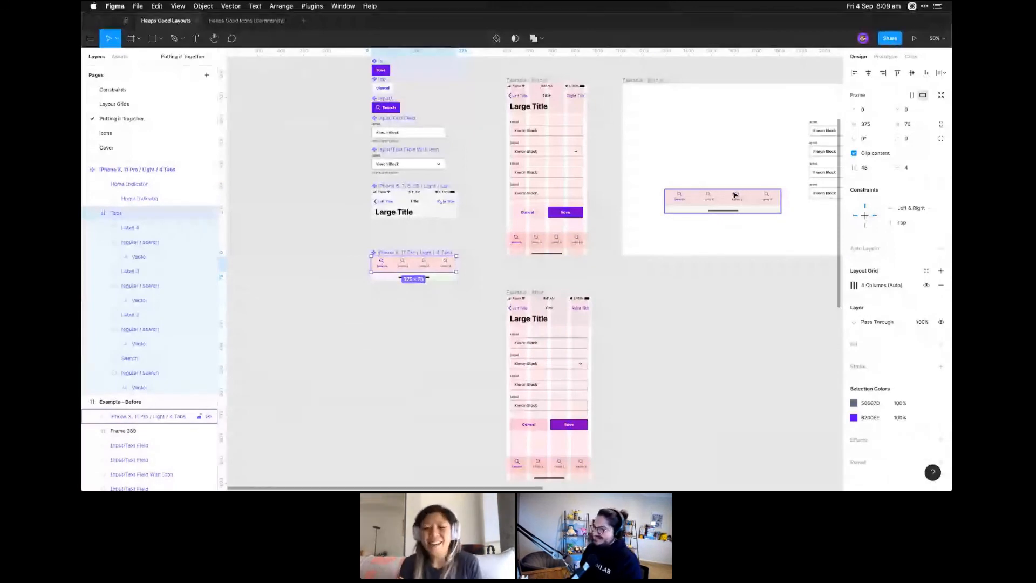
key("BackSpace")
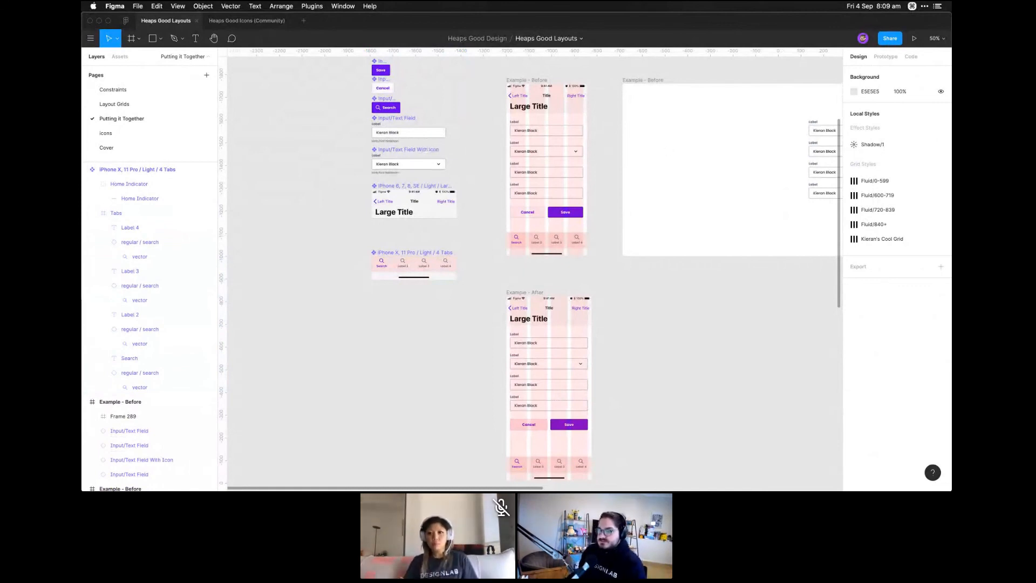
Switch to Chrome, search for unsplash in a new tab and open the unsplash.com website
mouse_move(213, 481)
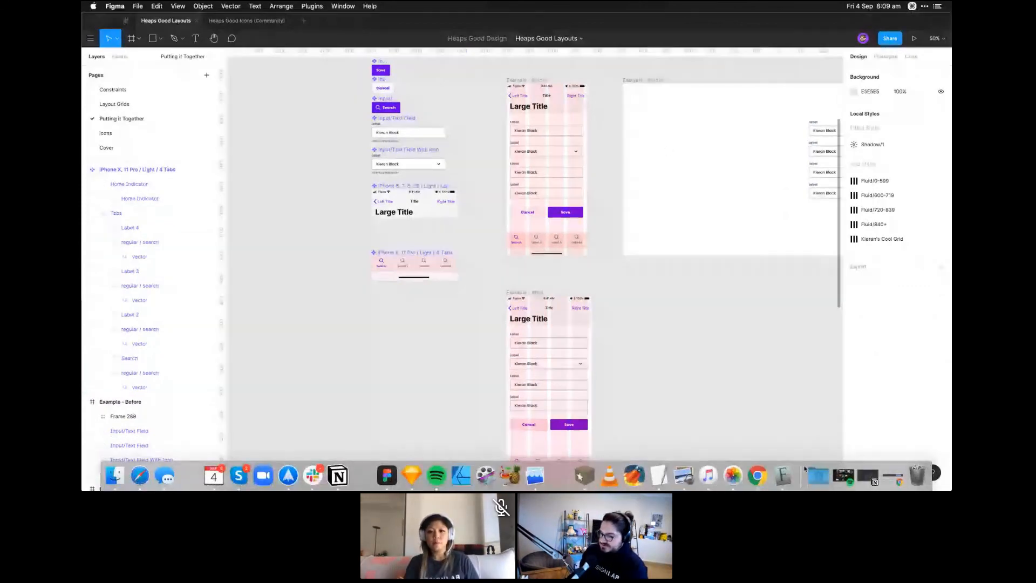
left_click(757, 475)
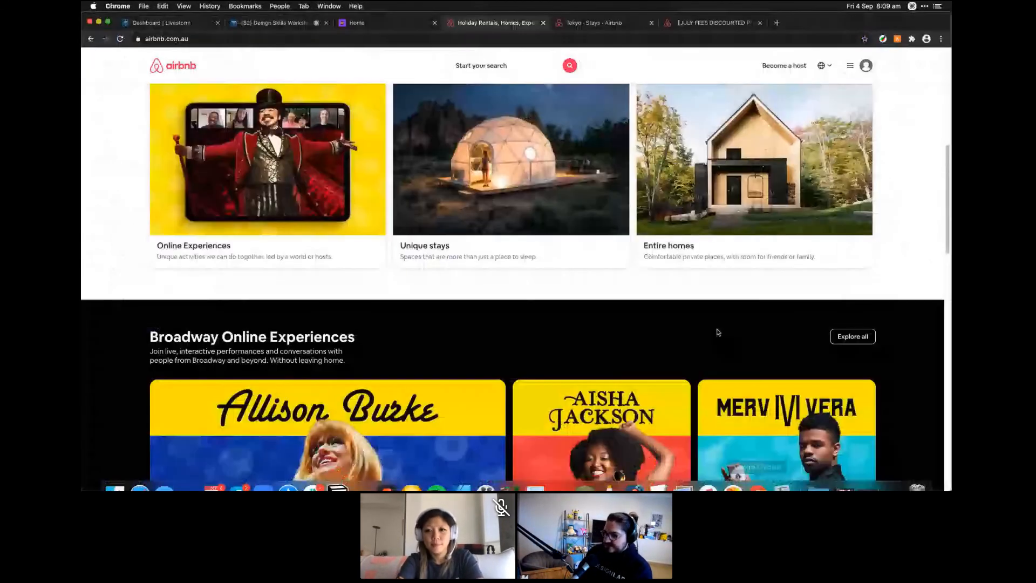
left_click(776, 23)
type("unsplash")
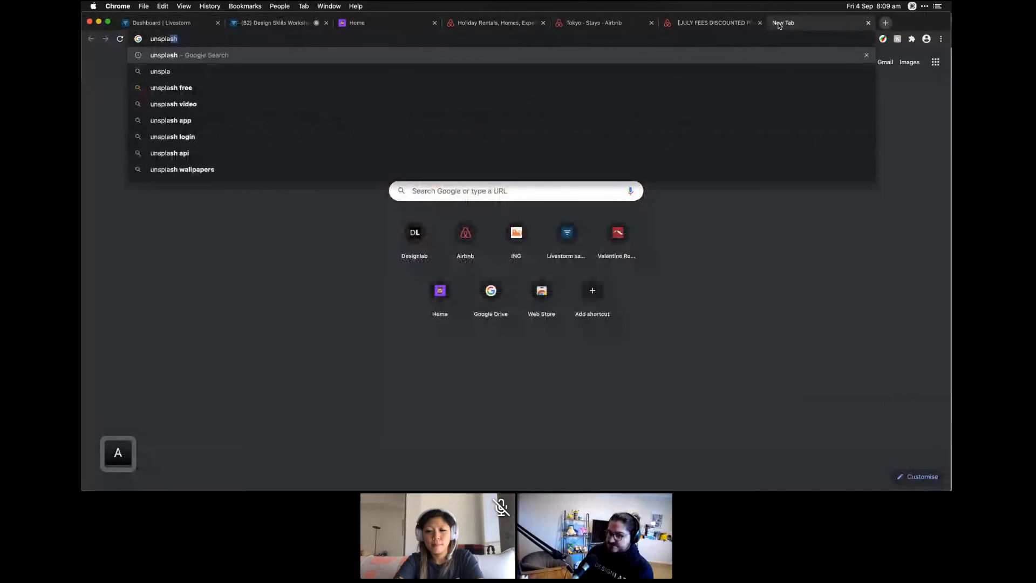
key("Return")
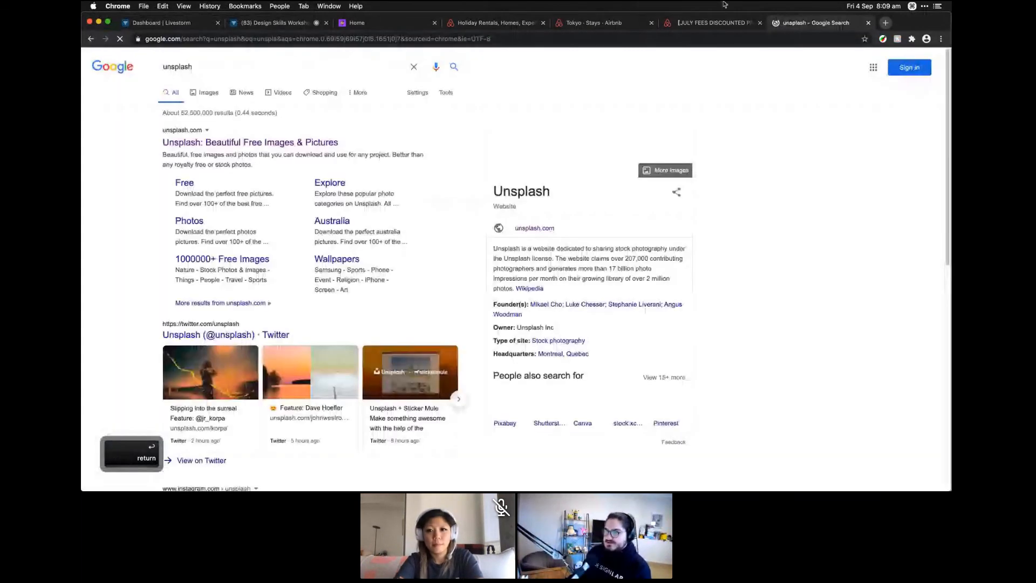
left_click(541, 229)
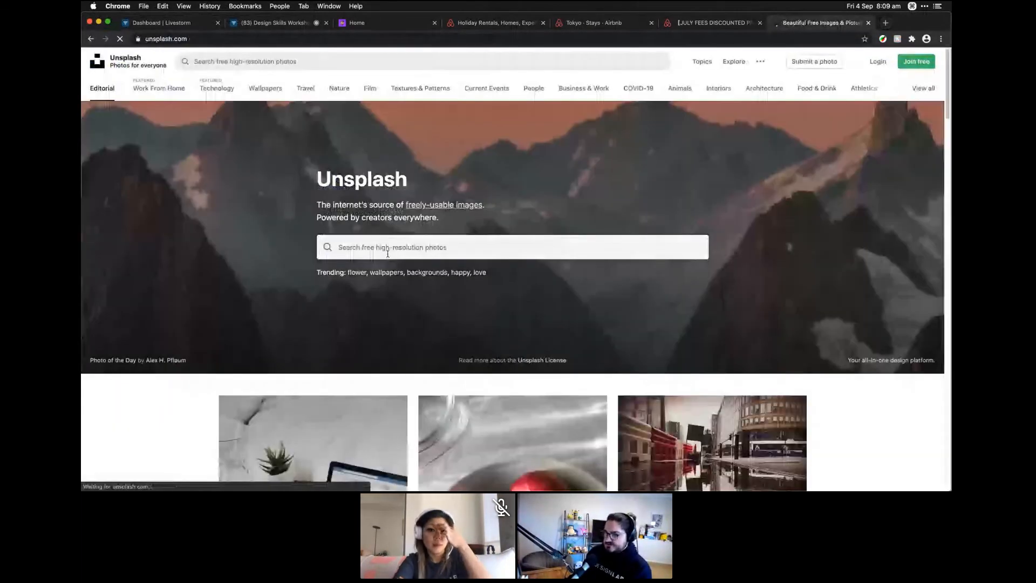
Copy the image of a blue photo from the Unsplash editorial feed and switch back to the Figma layouts page
scroll(412, 297, "down", 5)
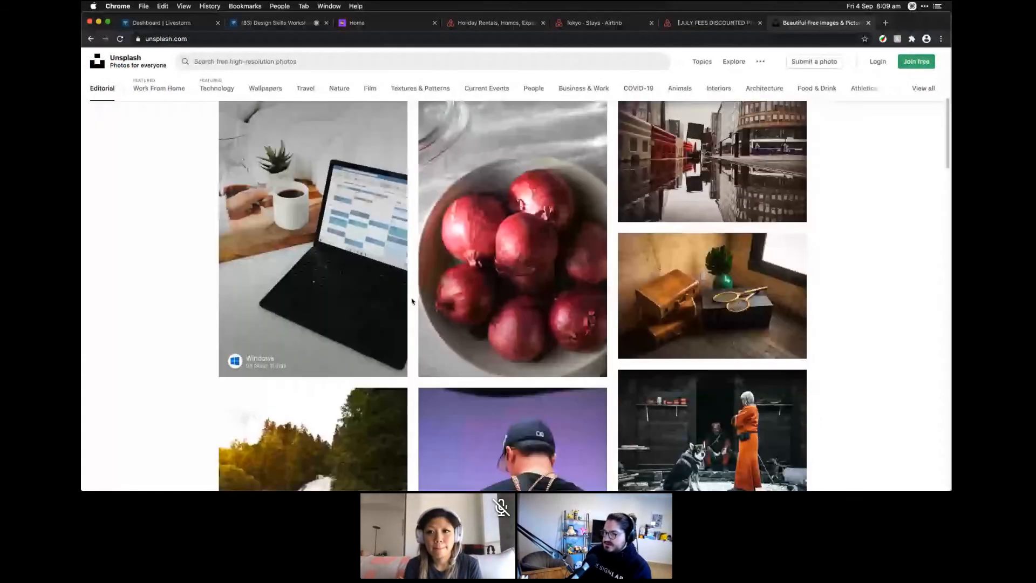
scroll(412, 300, "down", 10)
right_click(478, 283)
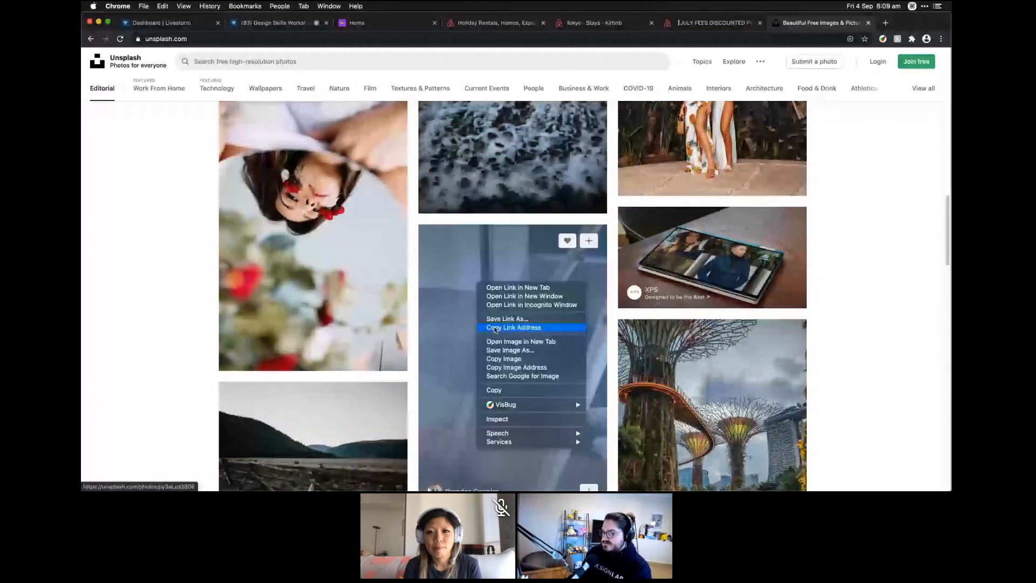
left_click(499, 358)
key("super+Tab")
key("space")
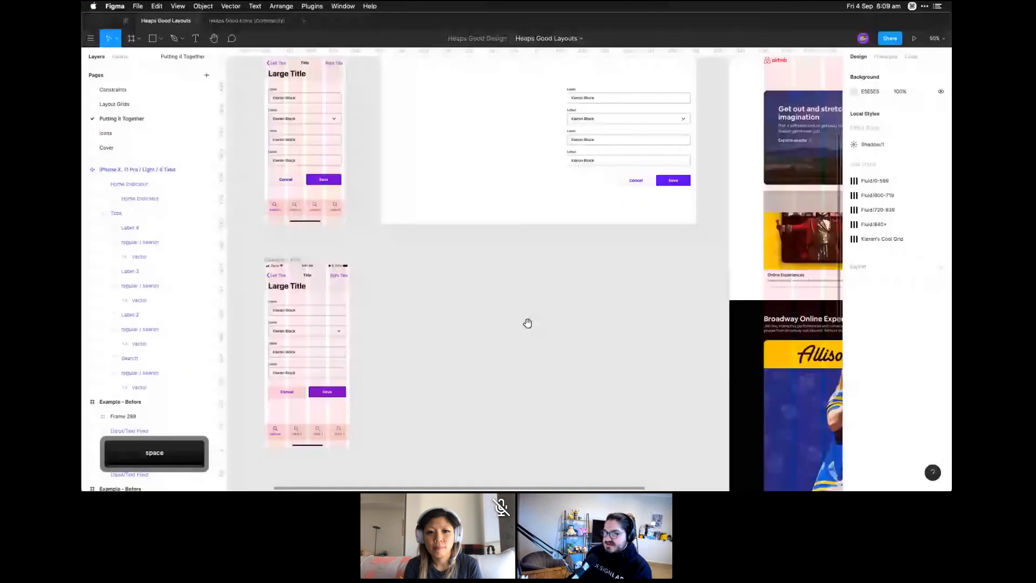
left_click_drag(528, 323, 648, 379)
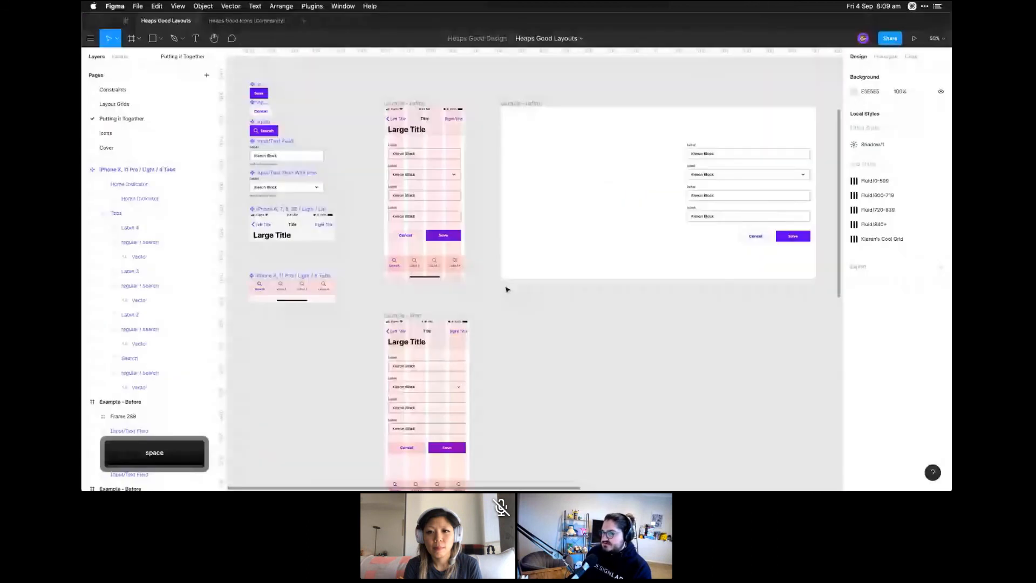
Go to the Layout Grids page and turn on the visibility of the column grid in the Fluid/840+ style
key("Page_Up")
key("space")
left_click_drag(506, 290, 522, 207)
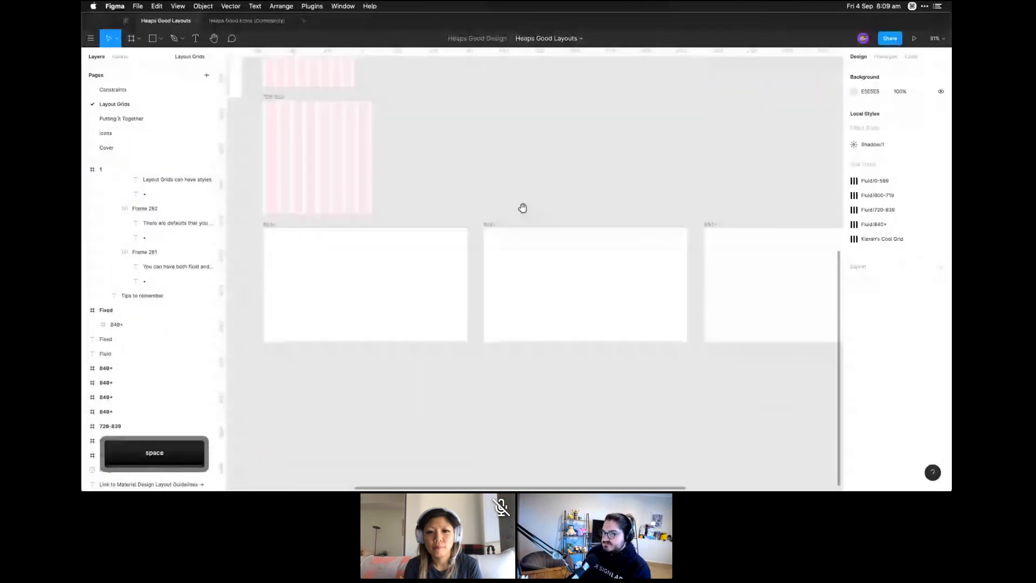
left_click(537, 237)
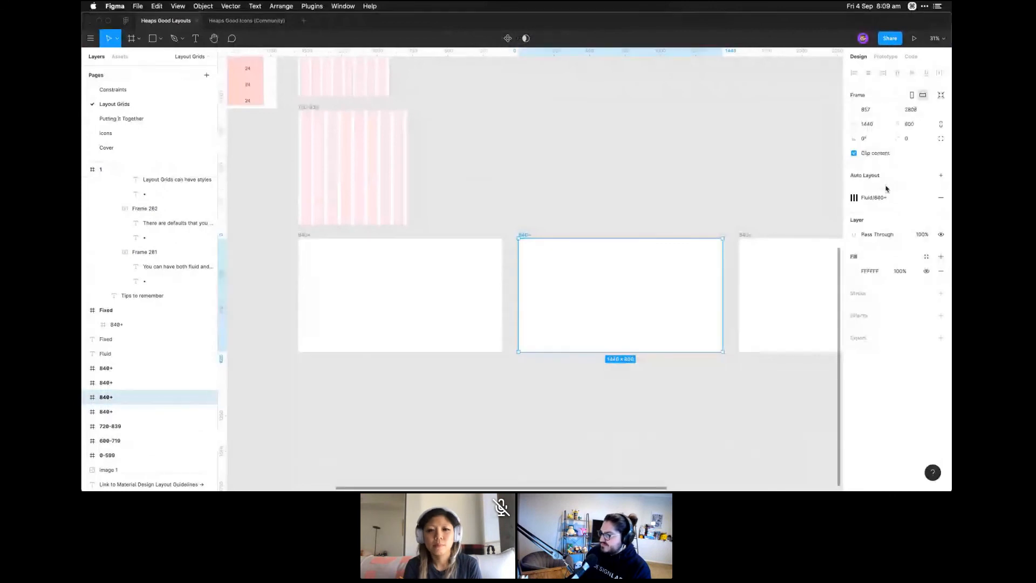
left_click(877, 197)
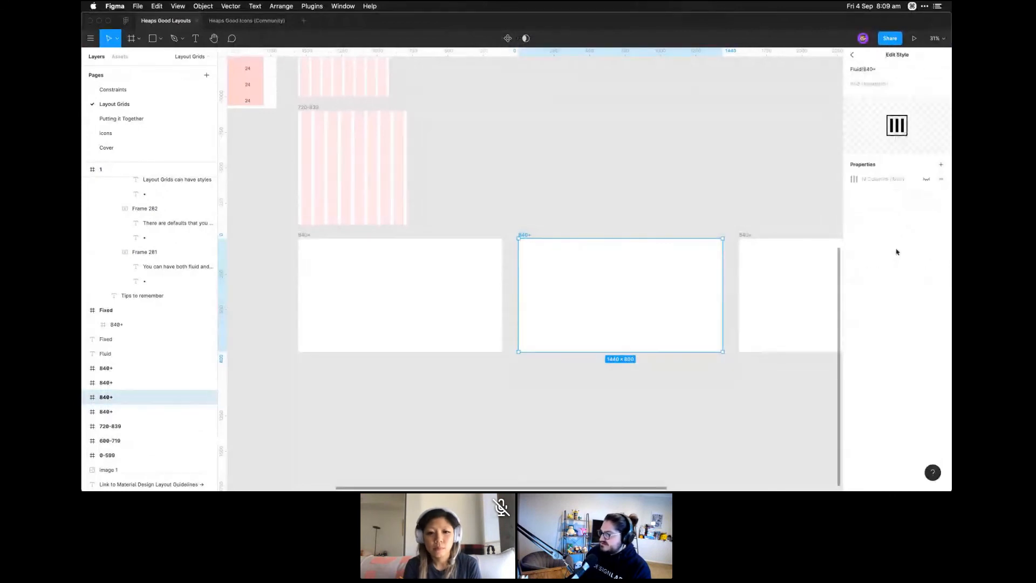
left_click(798, 185)
scroll(520, 224, "right", 1)
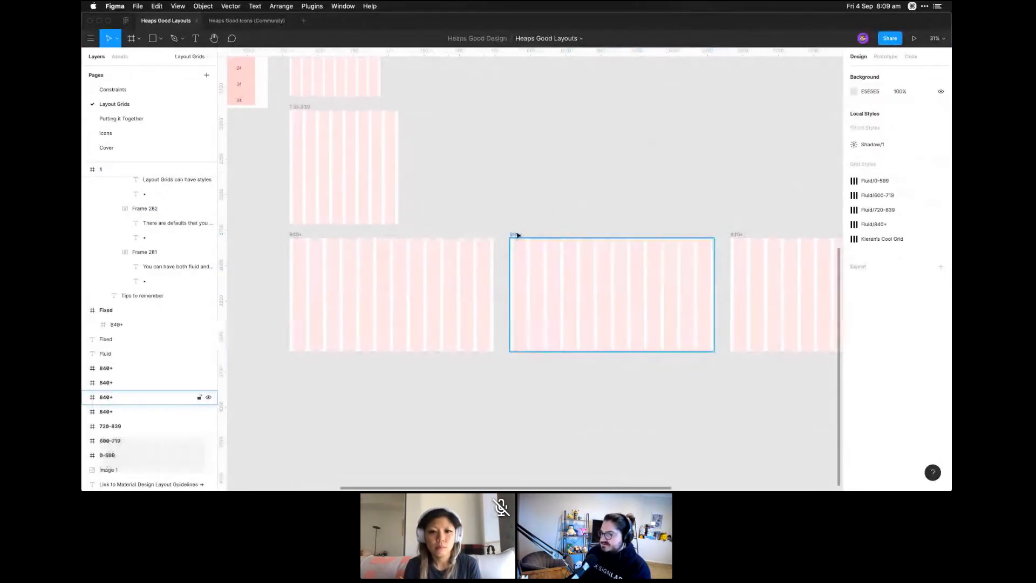
left_click(517, 236)
key("super+v")
key("super+z")
Switch to Chrome, copy the opened full-size Unsplash photo of the sleeping corgi, and switch back to Figma
key("super+Tab")
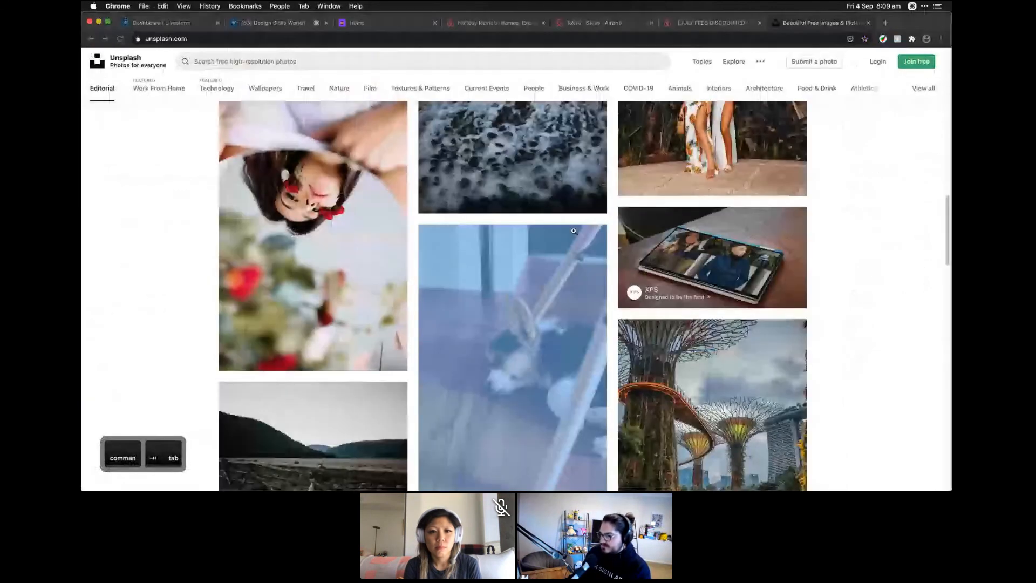
left_click(573, 231)
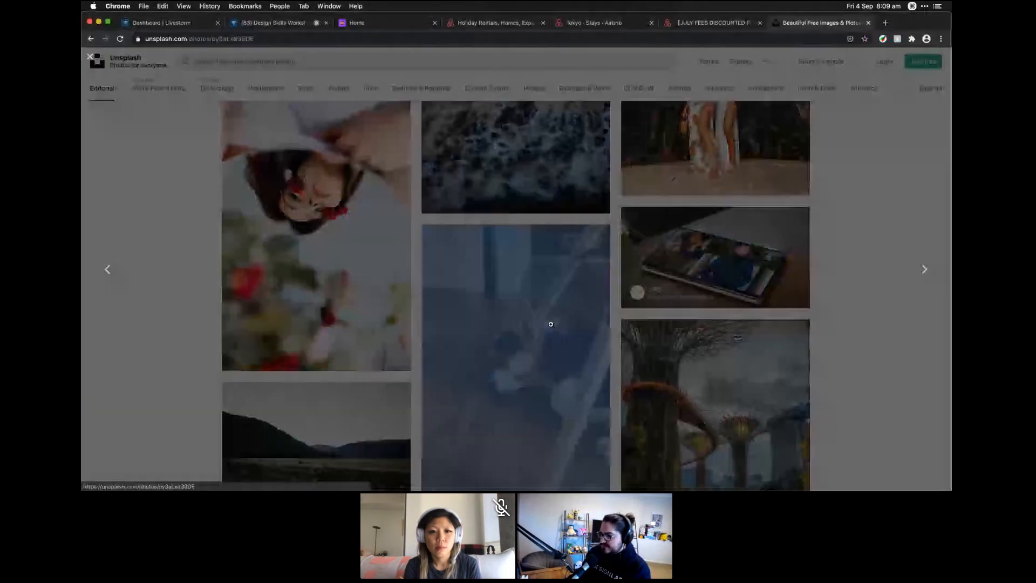
right_click(549, 209)
left_click(570, 231)
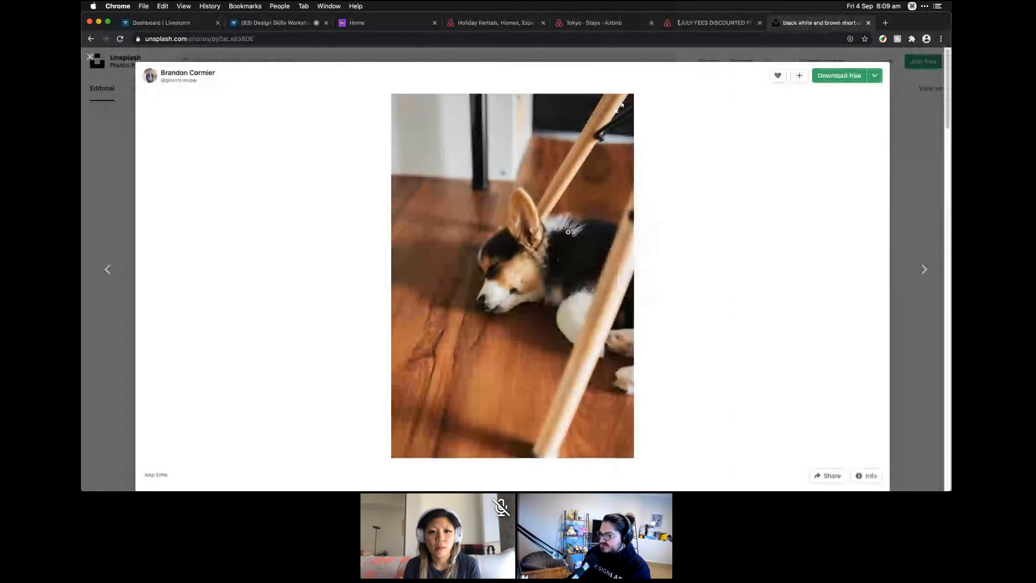
key("super+Tab")
Paste the corgi photo, place it inside the second 840+ frame and size it to about 725 × 629
left_click(558, 231)
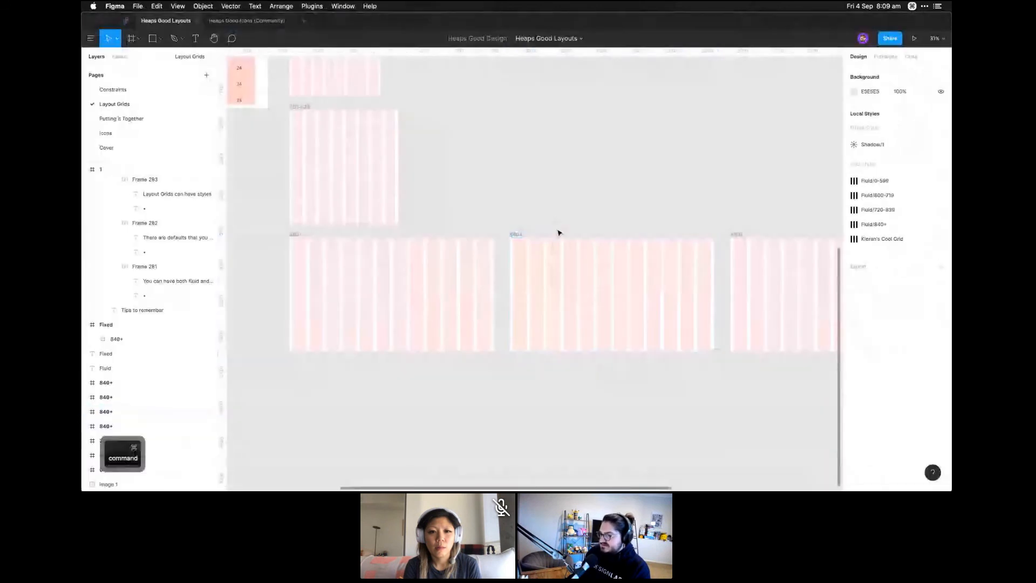
key("super+v")
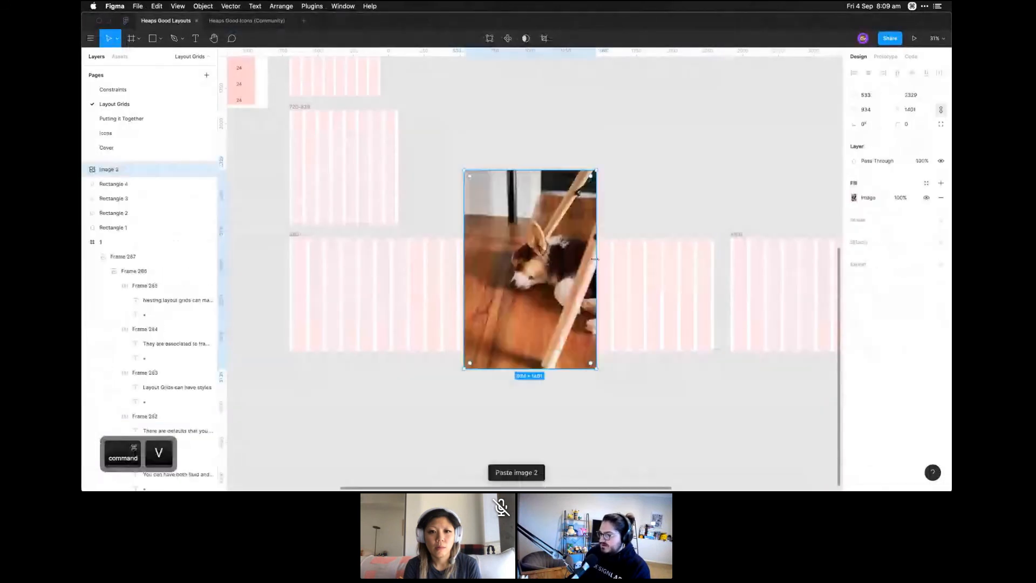
left_click_drag(509, 274, 567, 352)
left_click_drag(652, 444, 624, 335)
key("z")
left_click_drag(504, 213, 682, 386)
key("space")
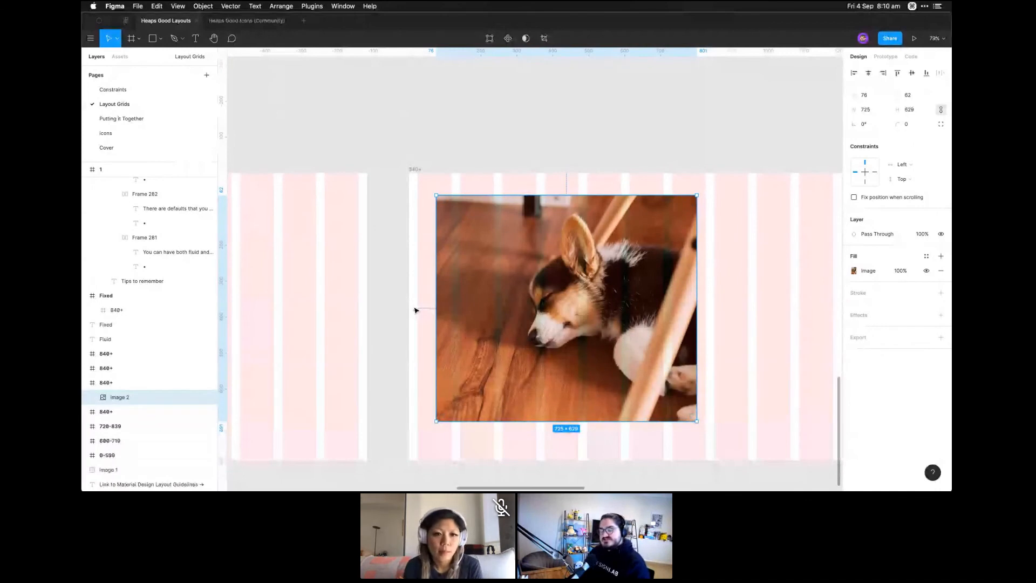
Align the corgi photo to the first grid column at X 24, Y 0 and stretch it to 800 high
left_click_drag(473, 297, 456, 295)
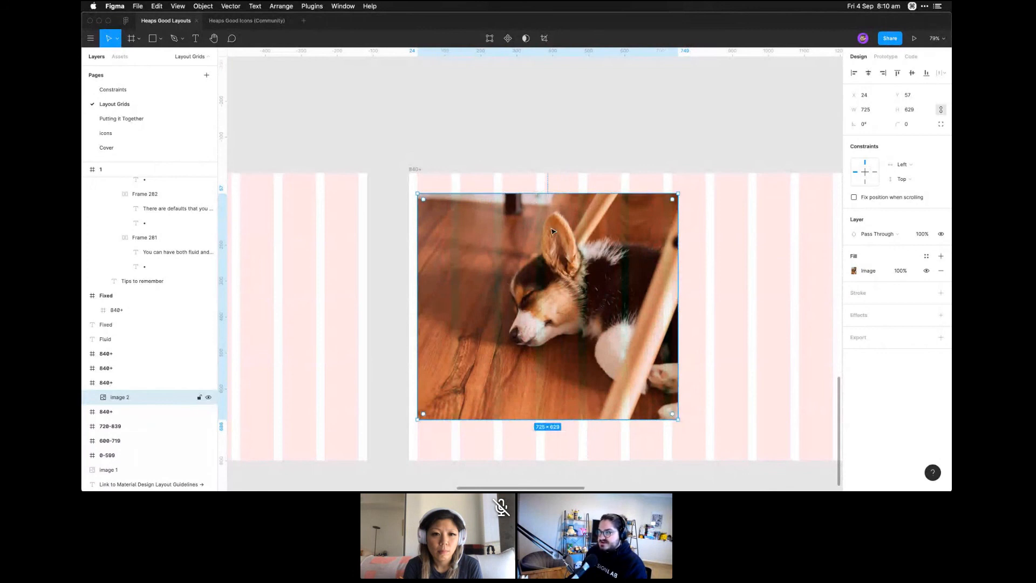
left_click_drag(552, 231, 552, 212)
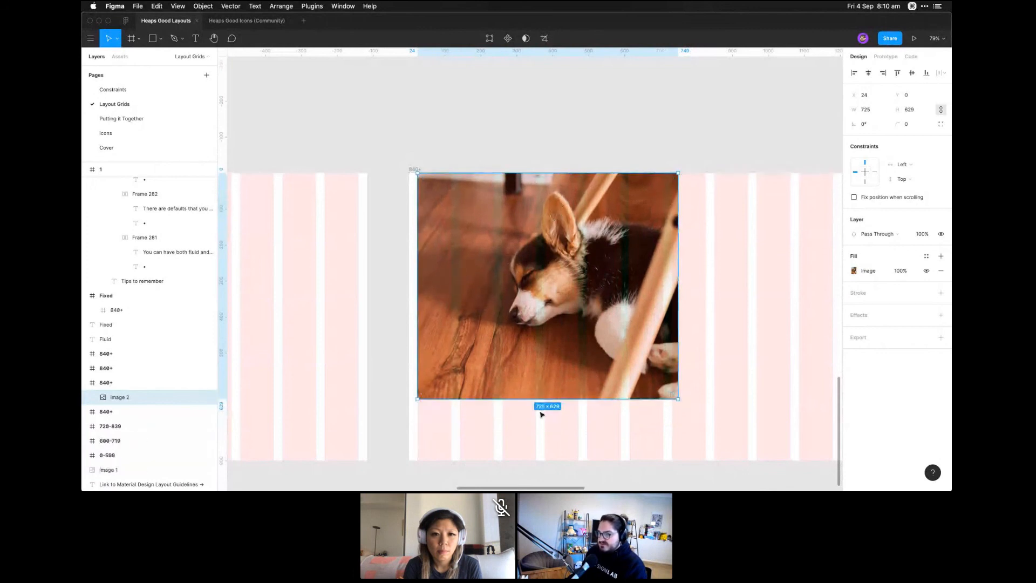
left_click_drag(538, 398, 531, 461)
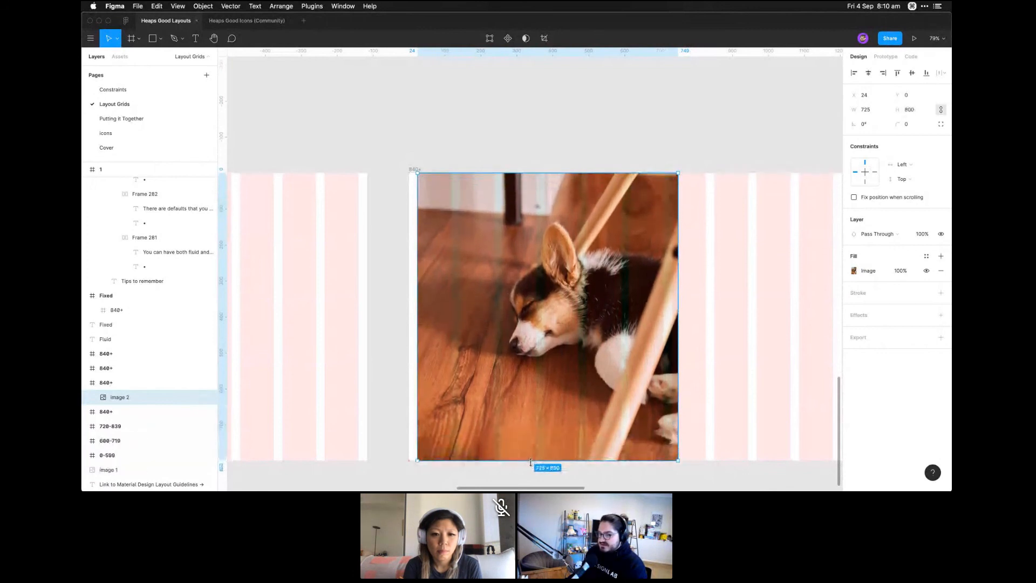
Narrow the corgi photo to a width of 684 so it ends on a column edge of the 840+ frame
key("space")
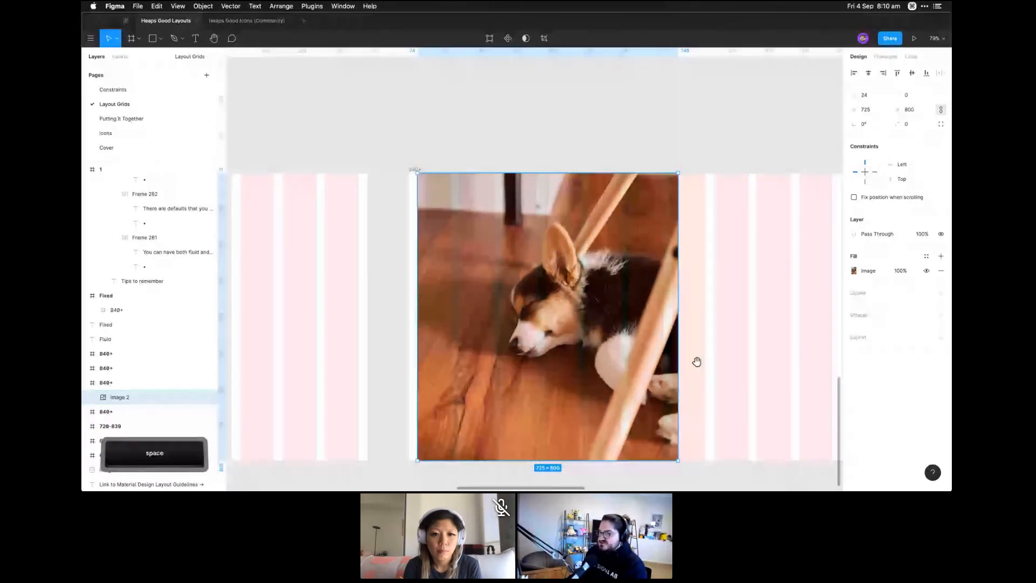
left_click_drag(697, 362, 596, 281)
left_click(614, 369)
key("space")
mouse_move(655, 385)
left_mouse_down()
mouse_move(597, 371)
mouse_move(665, 387)
left_mouse_up()
key("super+minus")
key("space")
left_click(542, 317)
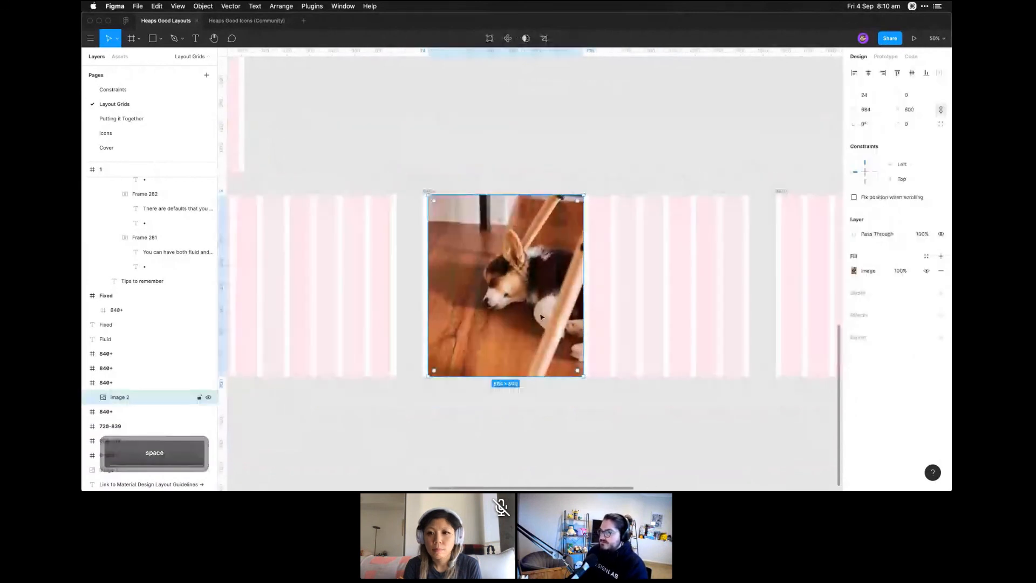
Test-resize the 840+ frame containing the photo to about 1417 × 1112 and undo the resize
left_click(431, 192)
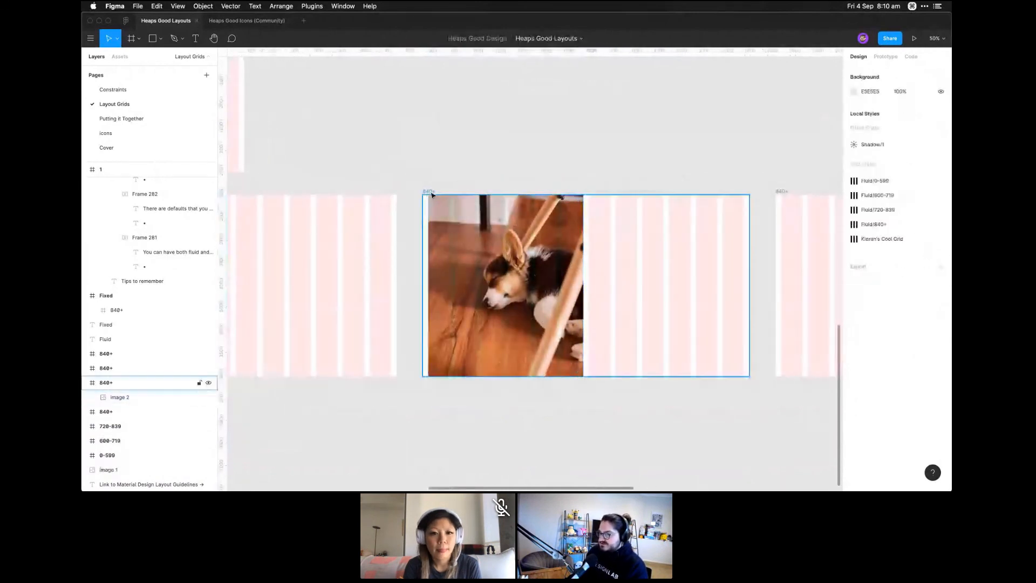
left_click_drag(750, 376, 741, 447)
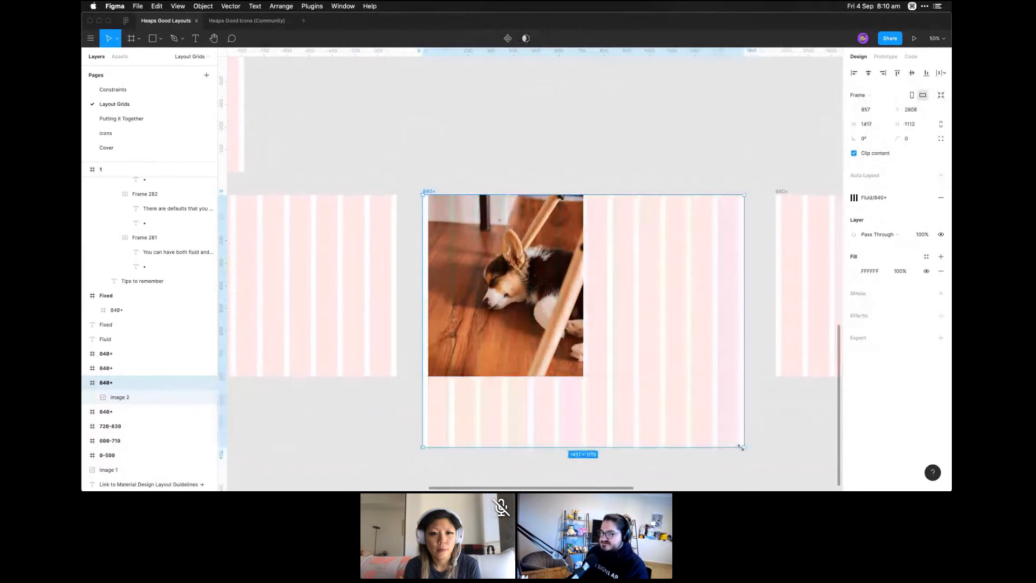
key("super+z")
key("super+z")
key("super+z")
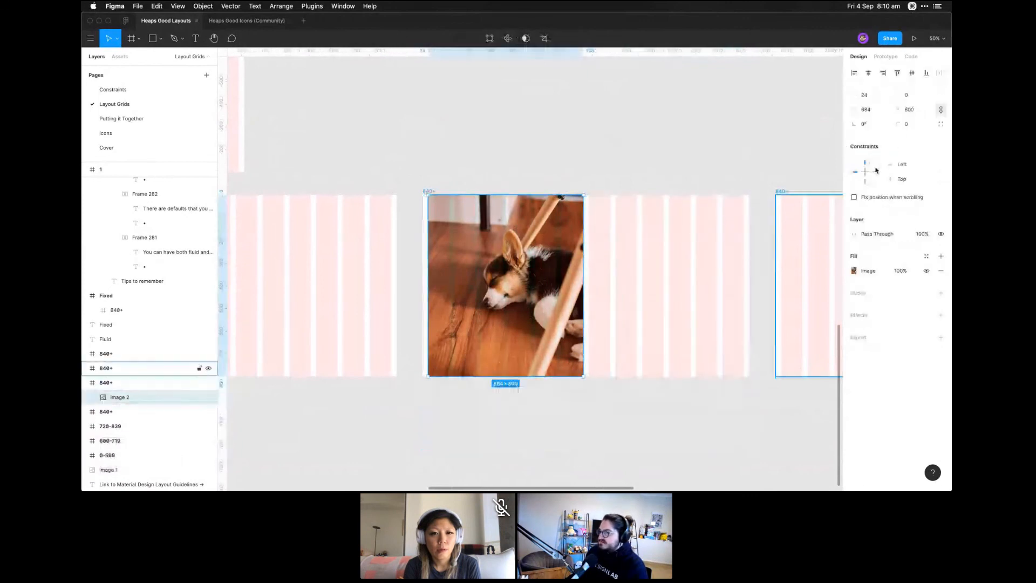
Set the corgi photo's constraints to Left & Right horizontally and Top & Bottom vertically
left_click(875, 171, "shift")
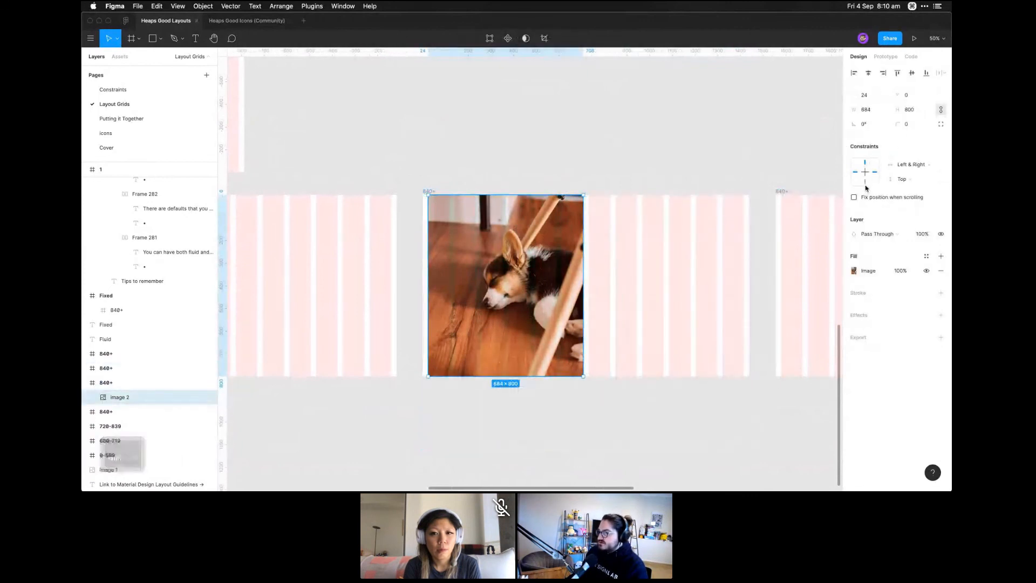
left_click(865, 183, "shift")
left_click(414, 198)
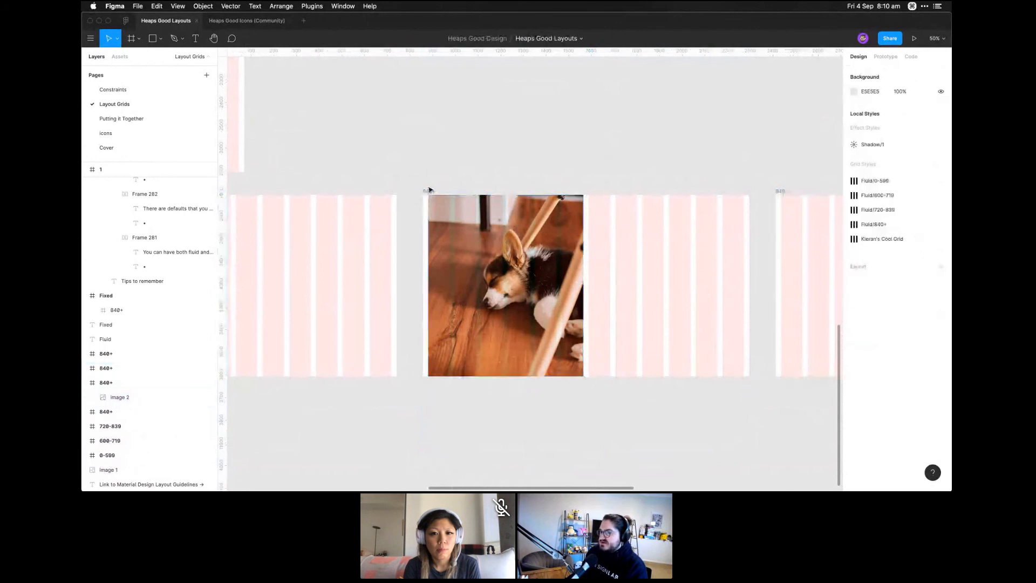
Test-resize the photo's 840+ frame narrower and taller to check the new constraints, and undo the resize
left_click(429, 191)
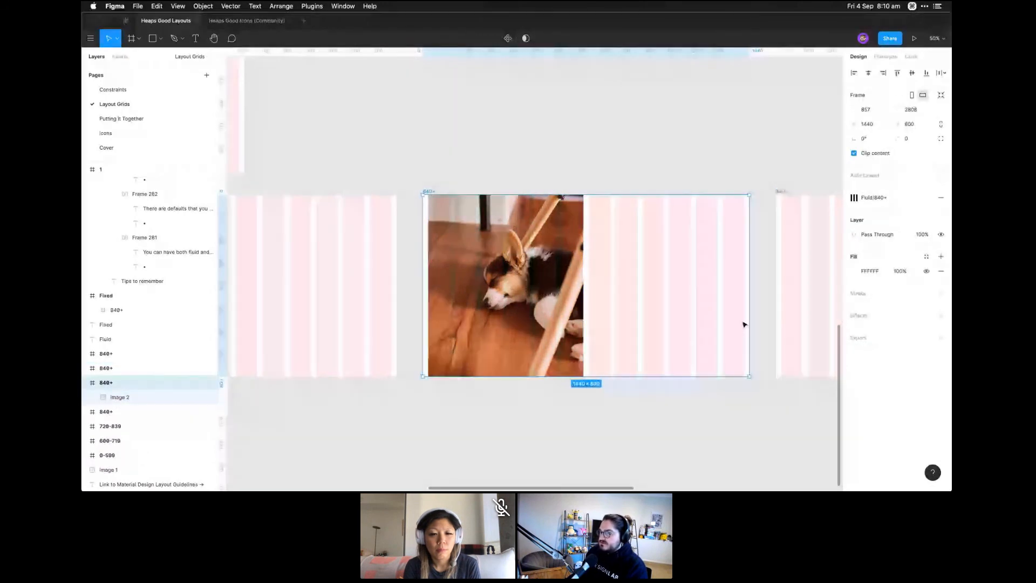
left_click_drag(749, 376, 688, 414)
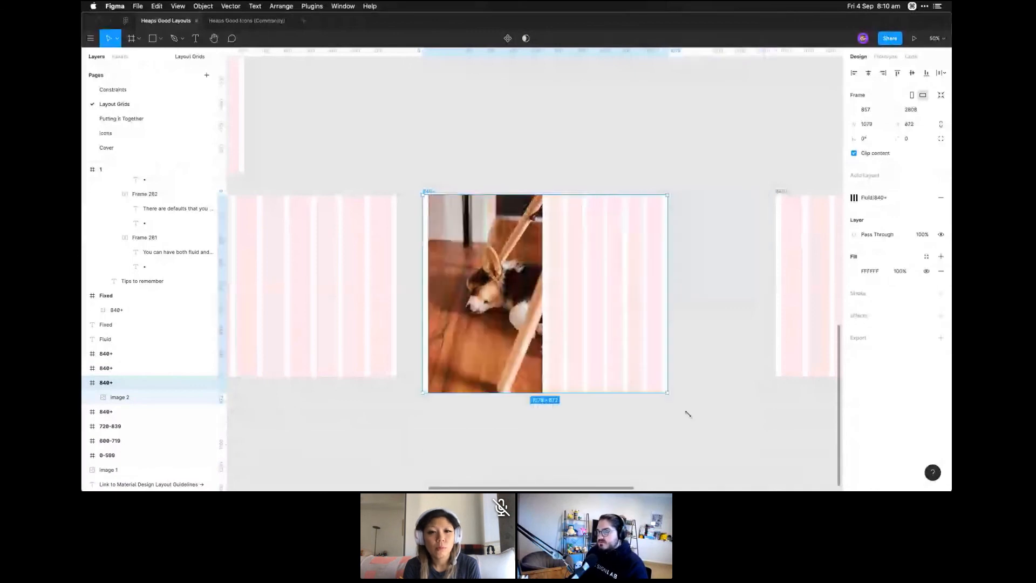
key("super+z")
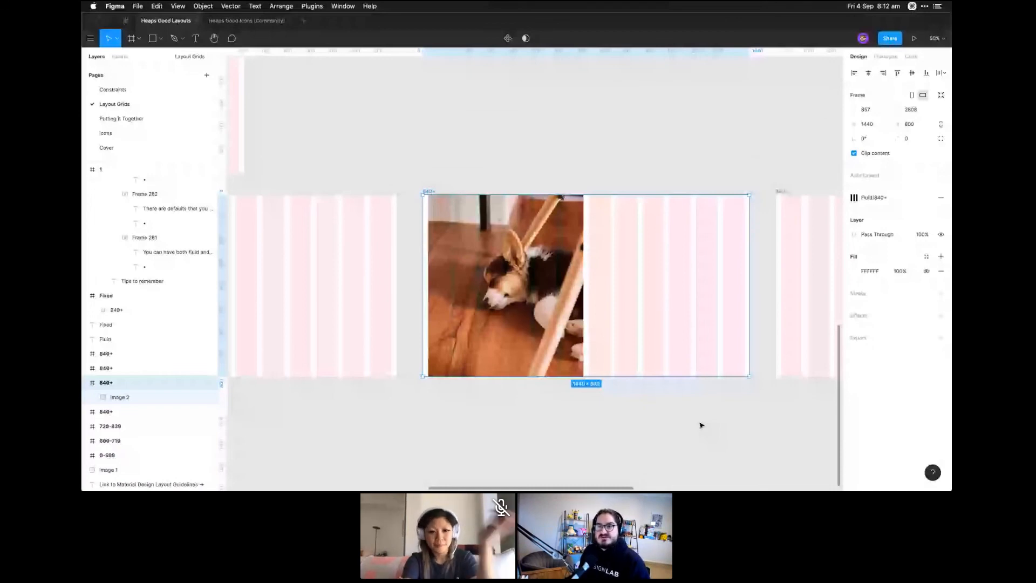
Search the Figma Community for ios and open the iOS & iPadOS 14 UI Kit for Figma
left_click(126, 20)
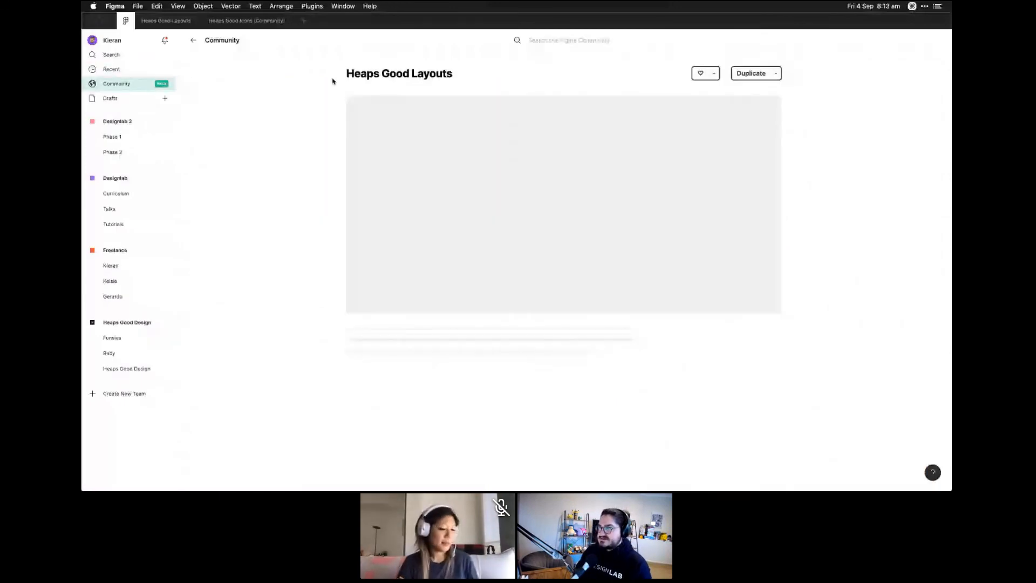
left_click(564, 38)
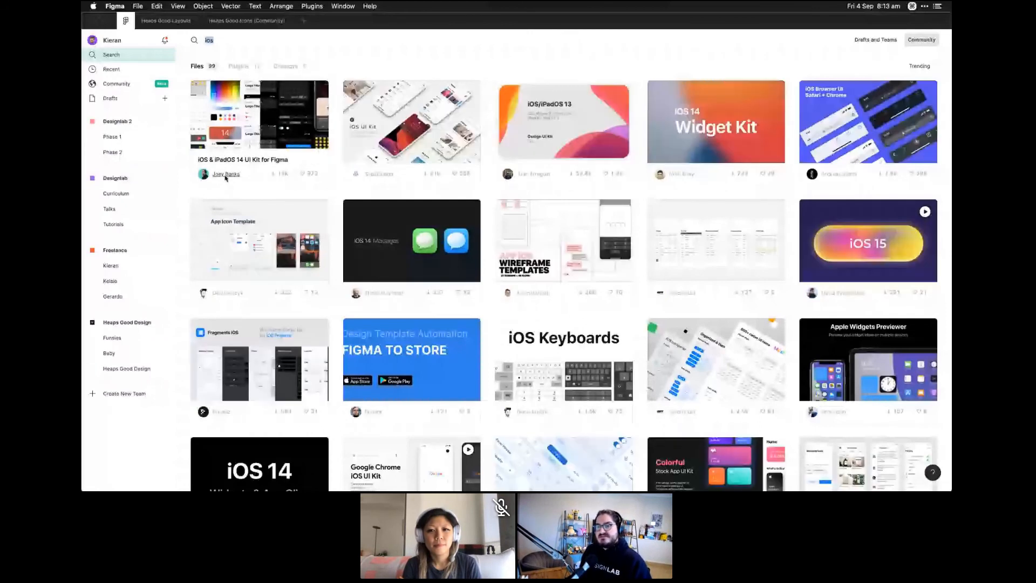
left_click(249, 160)
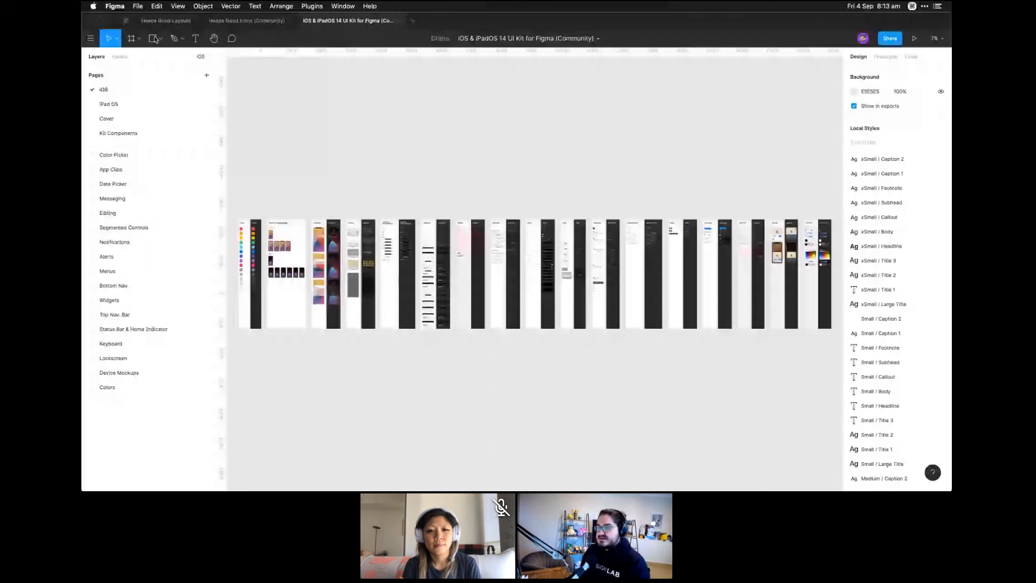
Open the Material Baseline Design Kit from the recent files and go to its Material Theme page
left_click(125, 21)
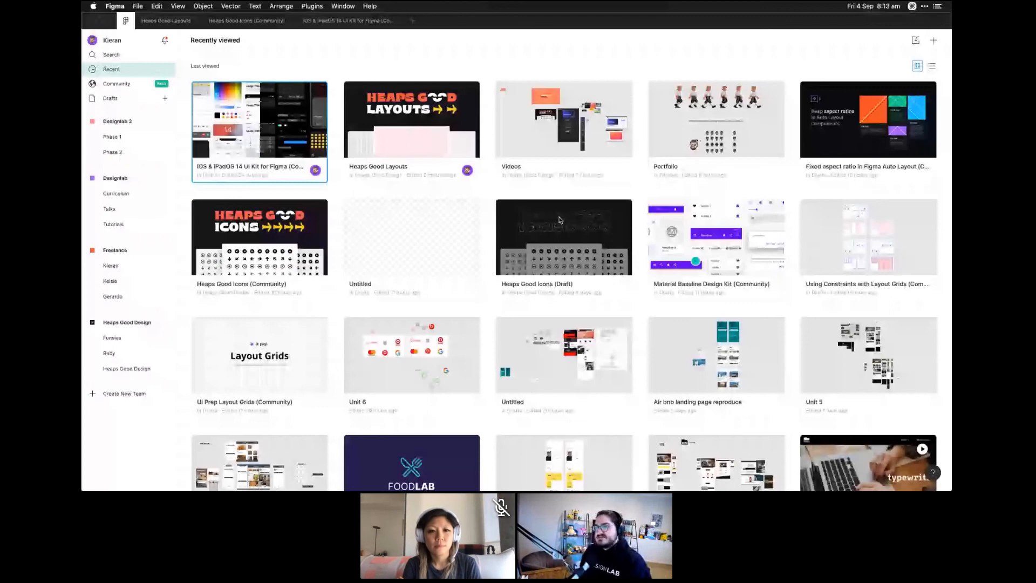
double_click(710, 225)
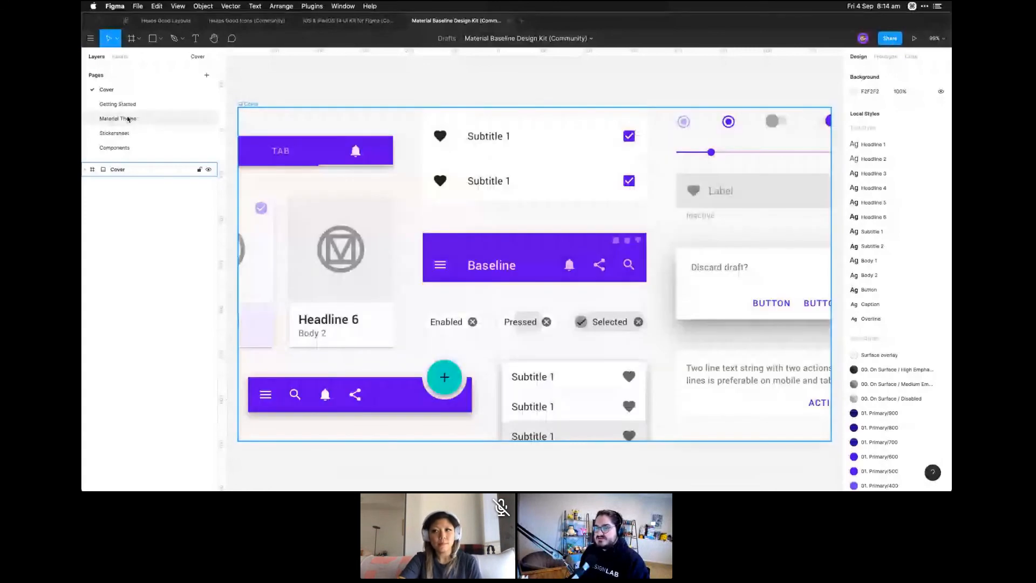
left_click(128, 119)
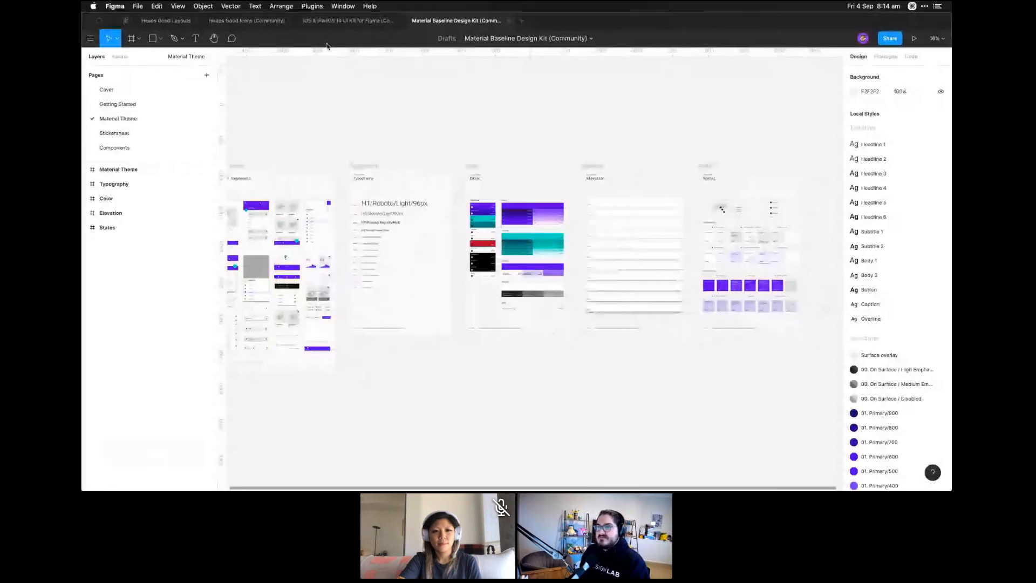
Return to the iOS & iPadOS 14 UI Kit and examine the grids on its Bottom Nav tab bars
left_click(348, 21)
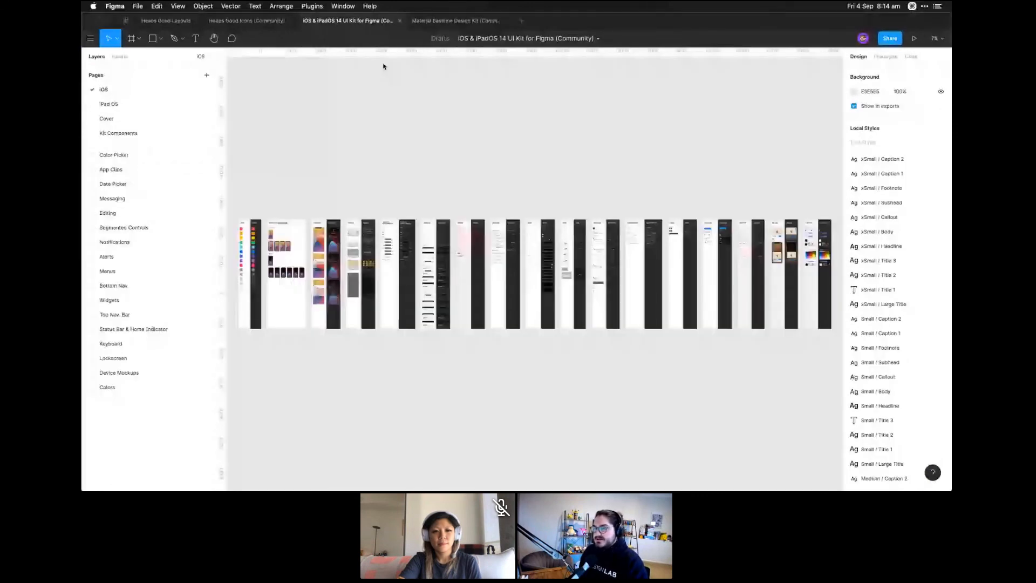
scroll(295, 216, "left", 1)
key("z")
left_click_drag(295, 217, 480, 302)
key("space")
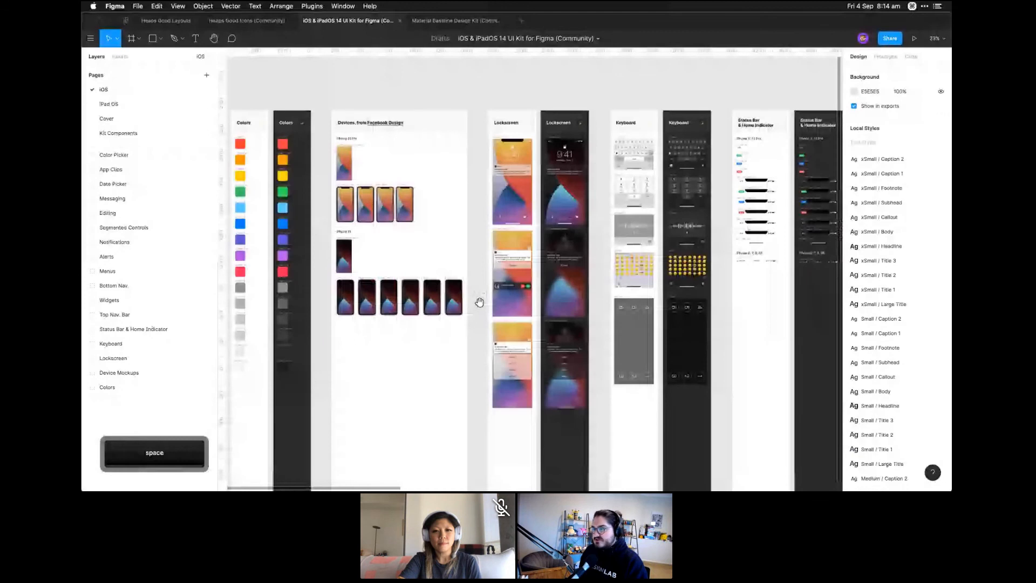
scroll(479, 302, "right", 5)
scroll(486, 320, "right", 7)
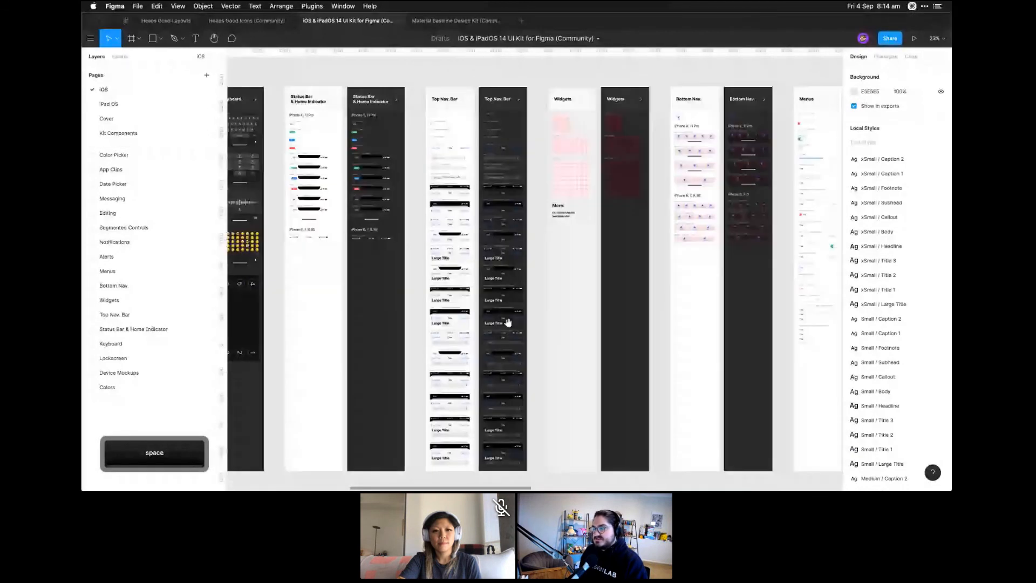
left_click_drag(508, 323, 315, 347)
key("z")
key("space")
left_click_drag(474, 135, 538, 322)
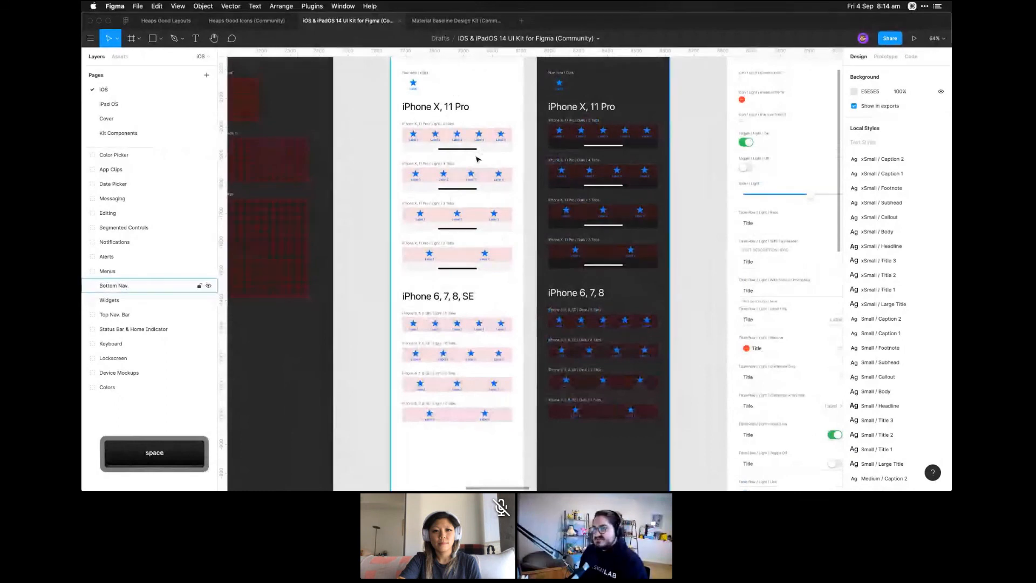
Switch to the Material Baseline Design Kit and examine the tab bar components on the Material Theme page
left_click(447, 22)
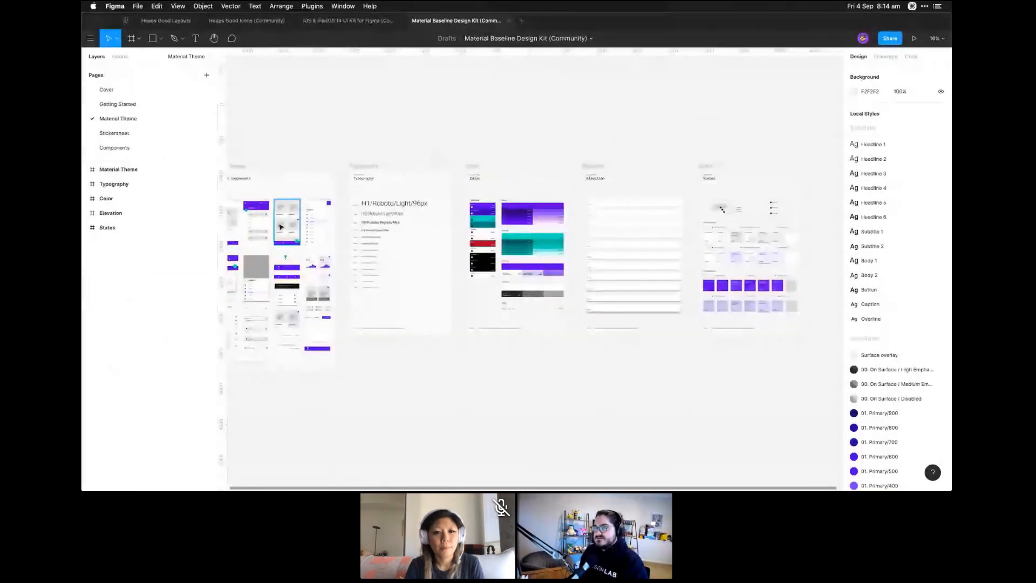
key("z")
left_click_drag(405, 249, 477, 301)
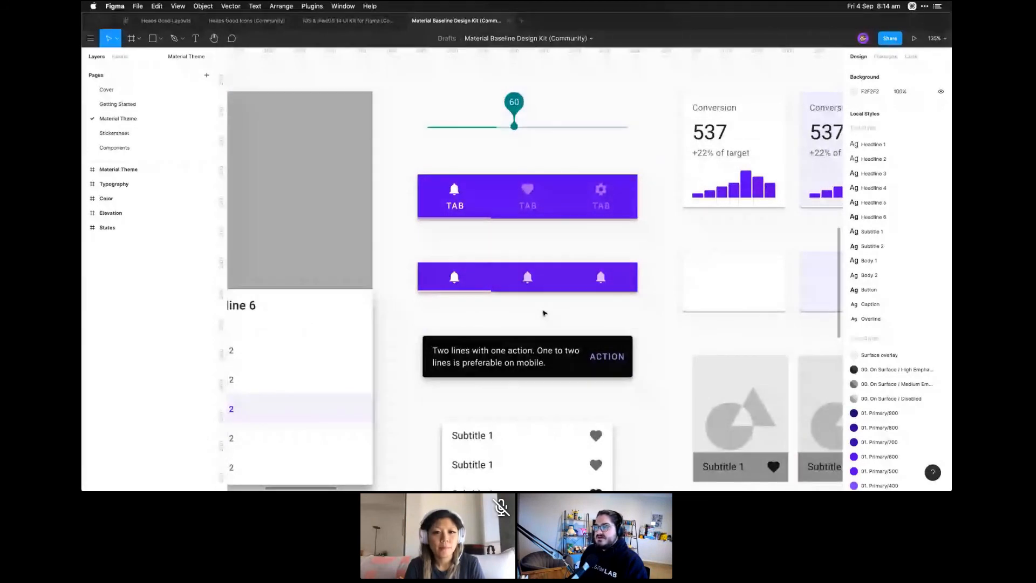
Inspect the first tab of the Material icon-and-text tab bar and open the Button text style of its TAB label
double_click(427, 191)
double_click(427, 190)
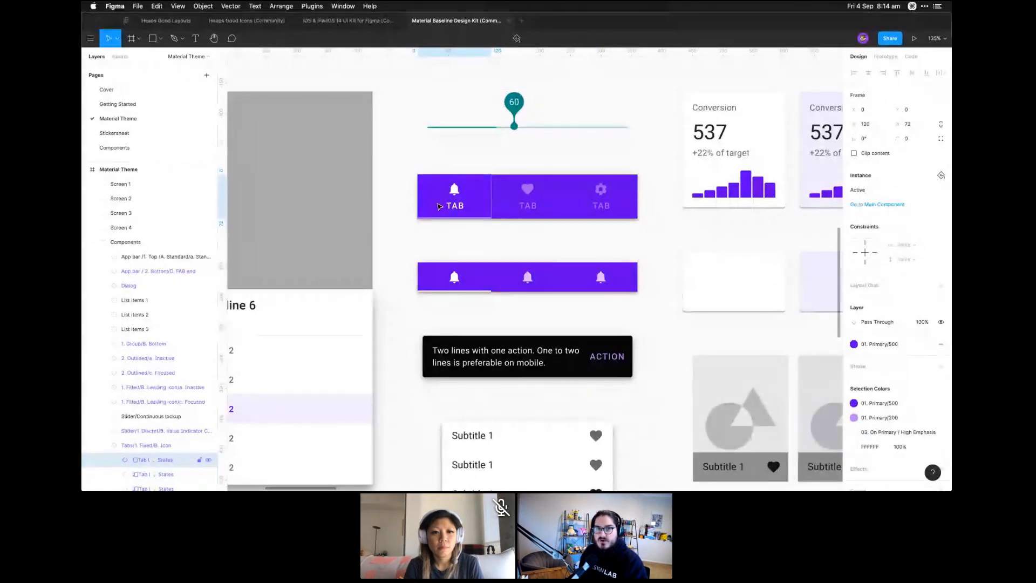
left_click(363, 22)
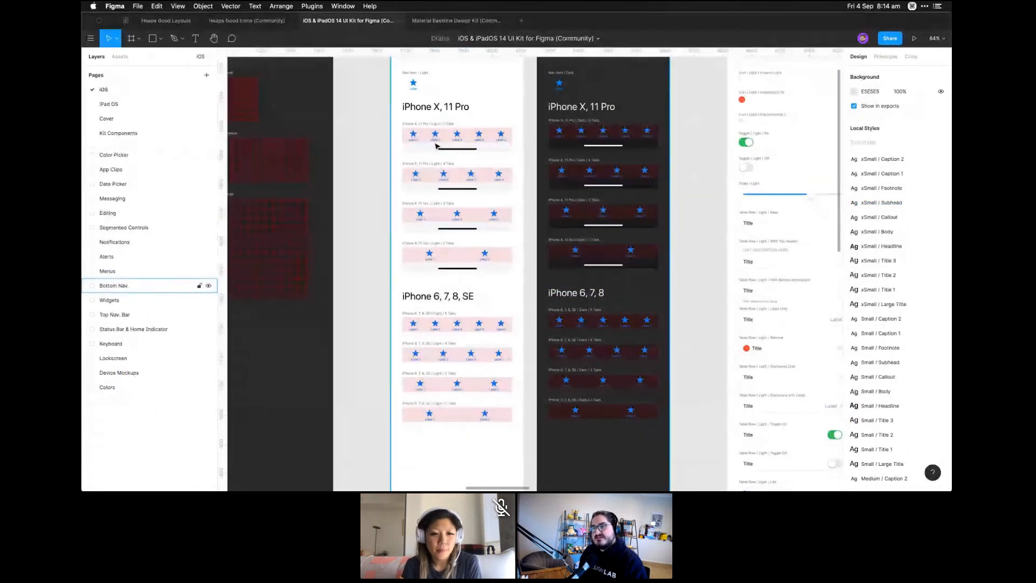
left_click(443, 21)
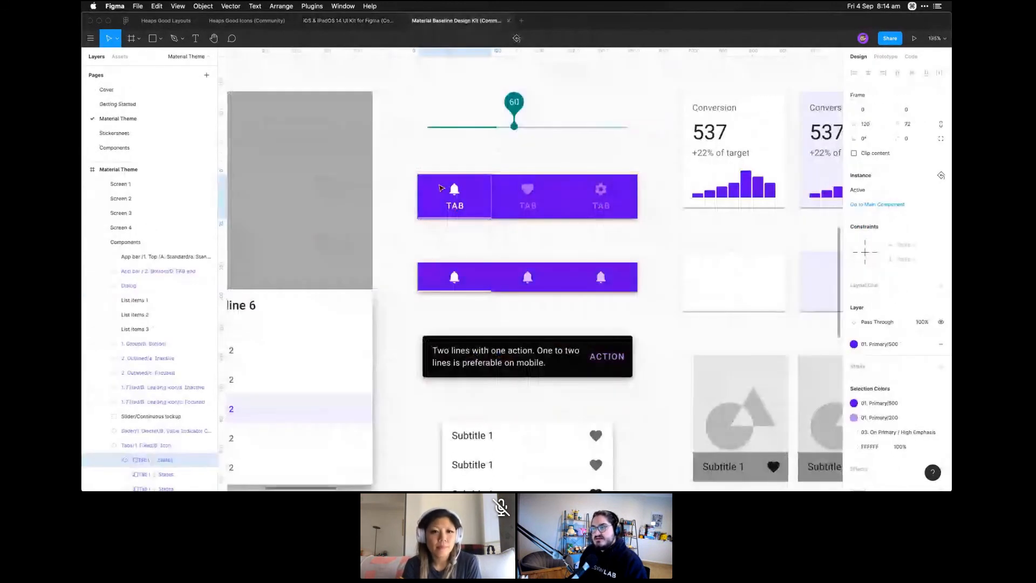
left_click(461, 210, "super")
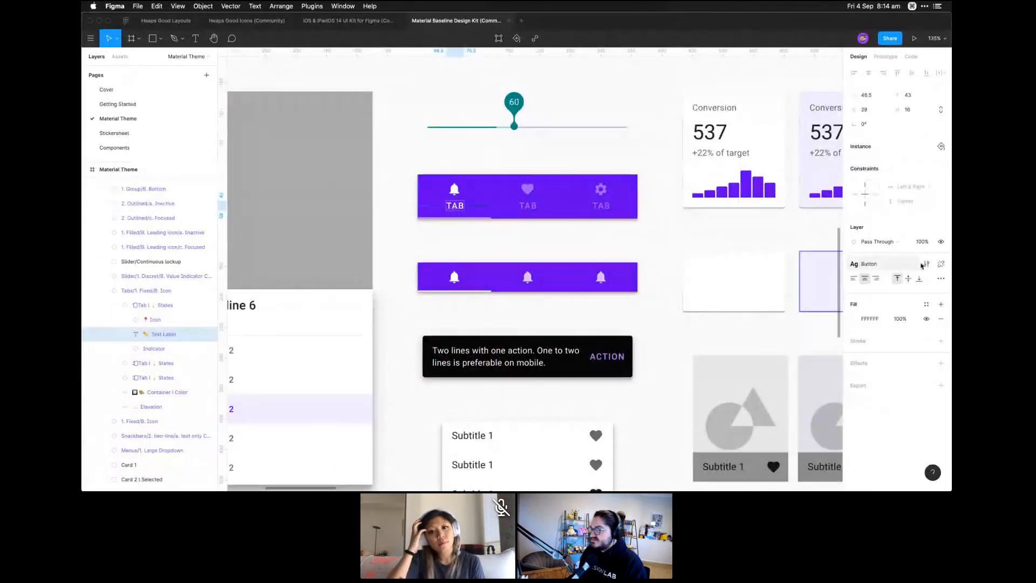
left_click(926, 265)
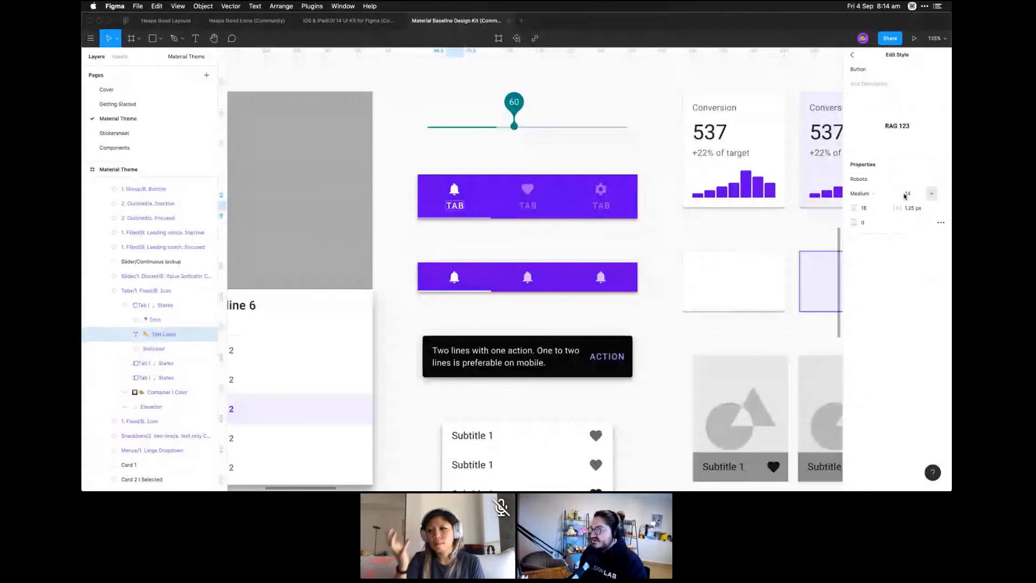
Switch to the iOS & iPadOS 14 UI Kit and inspect the second tab's label text in the light iPhone X four-tab bar
left_click(330, 22)
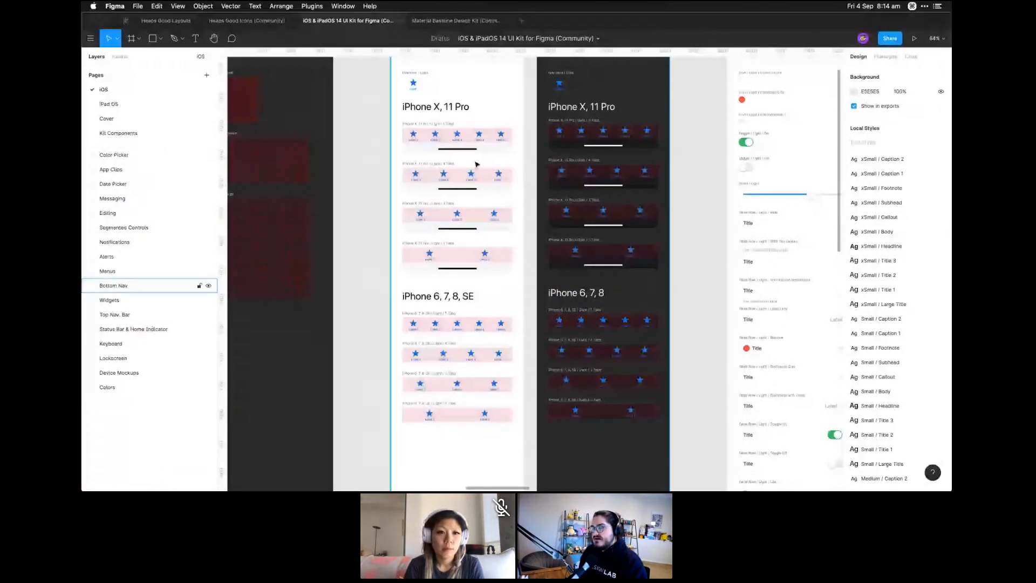
left_click(443, 179, "super")
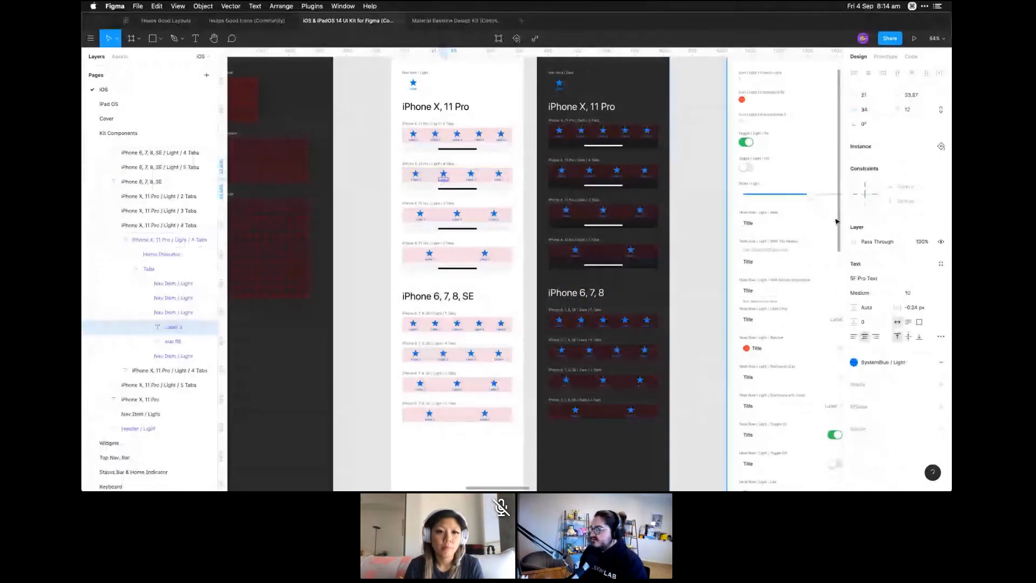
scroll(629, 252, "up", 2)
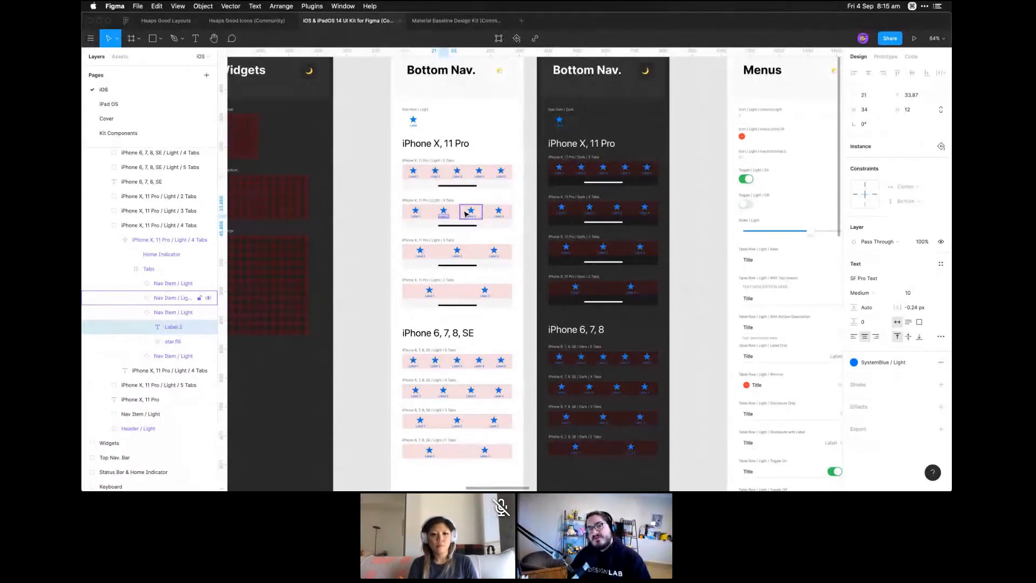
Examine the light and dark Menus components next to the Bottom Nav boards
key("super+minus")
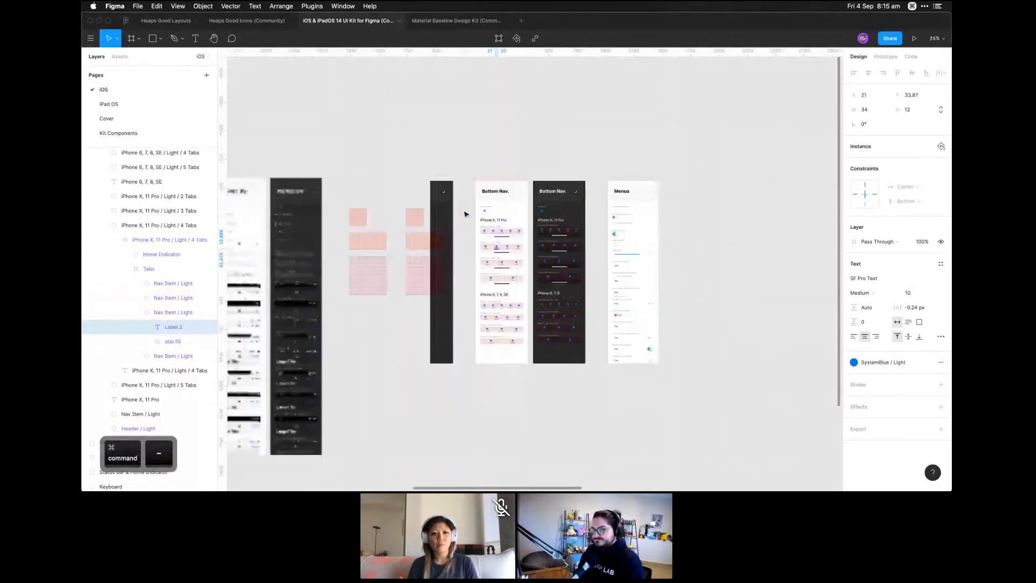
left_click_drag(550, 202, 477, 293)
key("z")
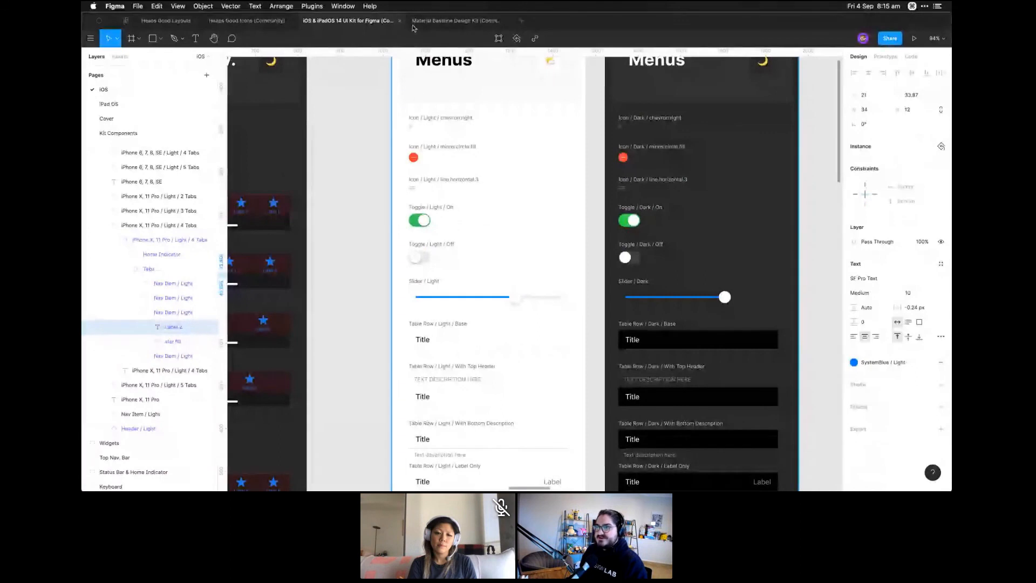
Return to the Material Baseline Design Kit and examine the baseline components and neighbouring boards on the Material Theme page
key("ctrl+Tab")
key("shift+1")
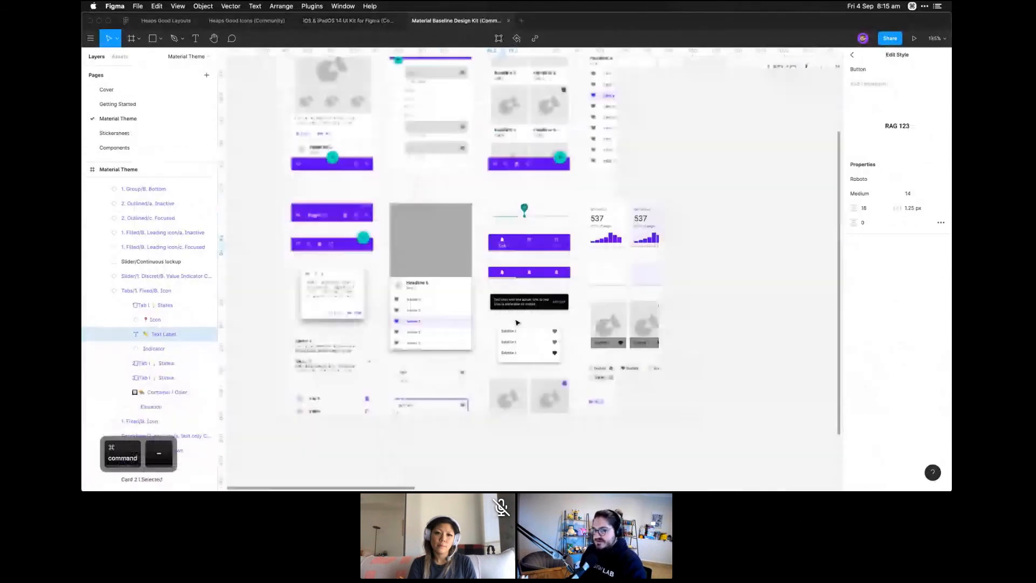
key("space")
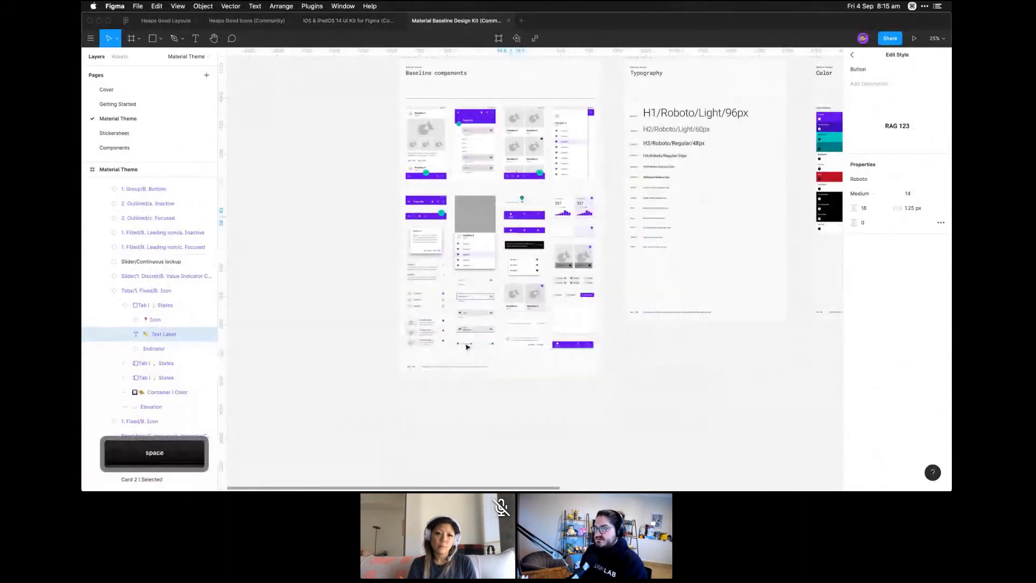
left_click(483, 350)
key("z")
key("space")
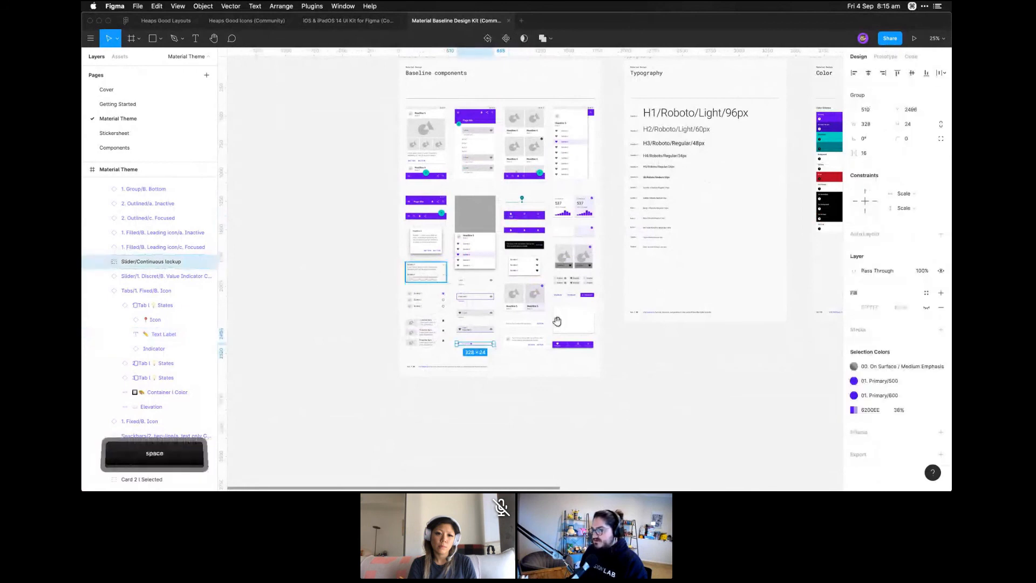
scroll(540, 356, "right", 10)
scroll(518, 359, "right", 3)
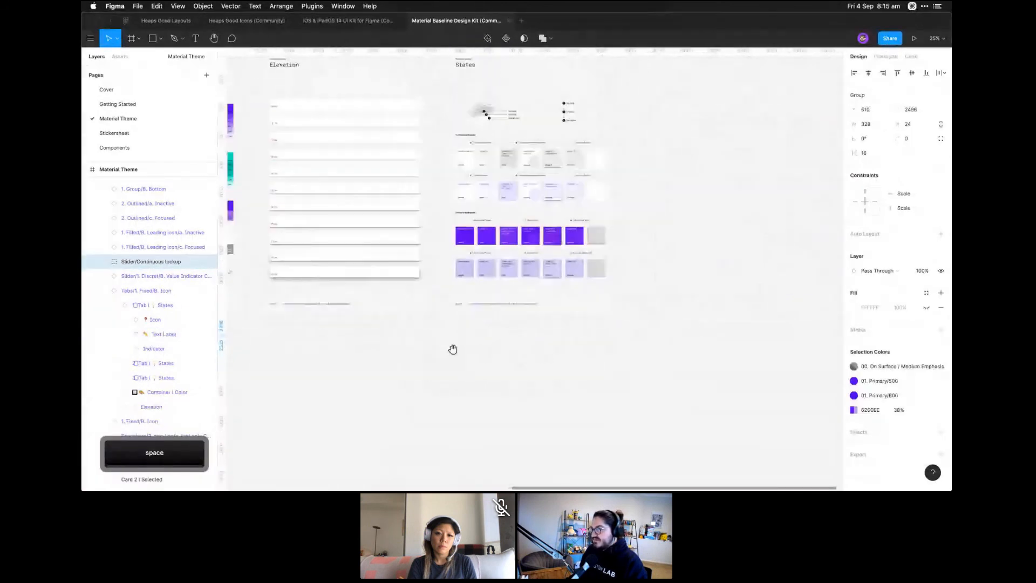
scroll(516, 360, "left", 12)
left_click_drag(512, 362, 559, 367)
key("z")
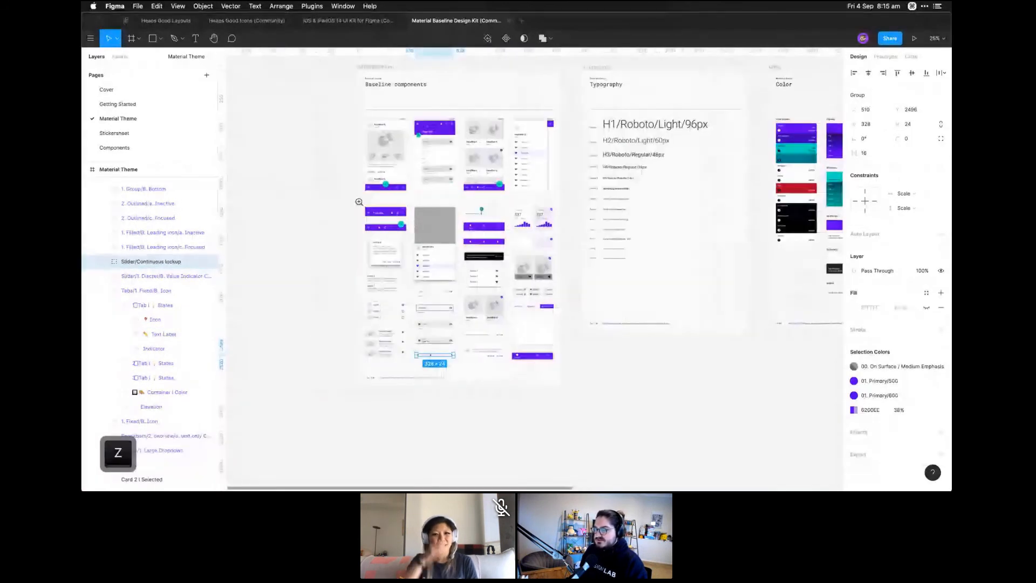
left_click_drag(358, 201, 650, 436)
key("space")
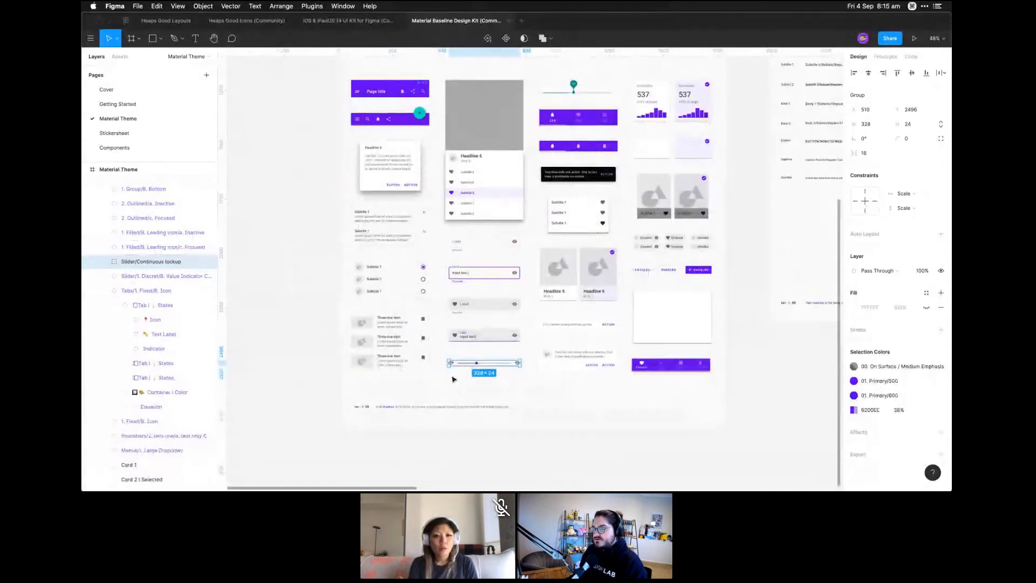
Go to the Stickersheet page and examine the single-line, two-line and three-line items on the Lists board
left_click(106, 133)
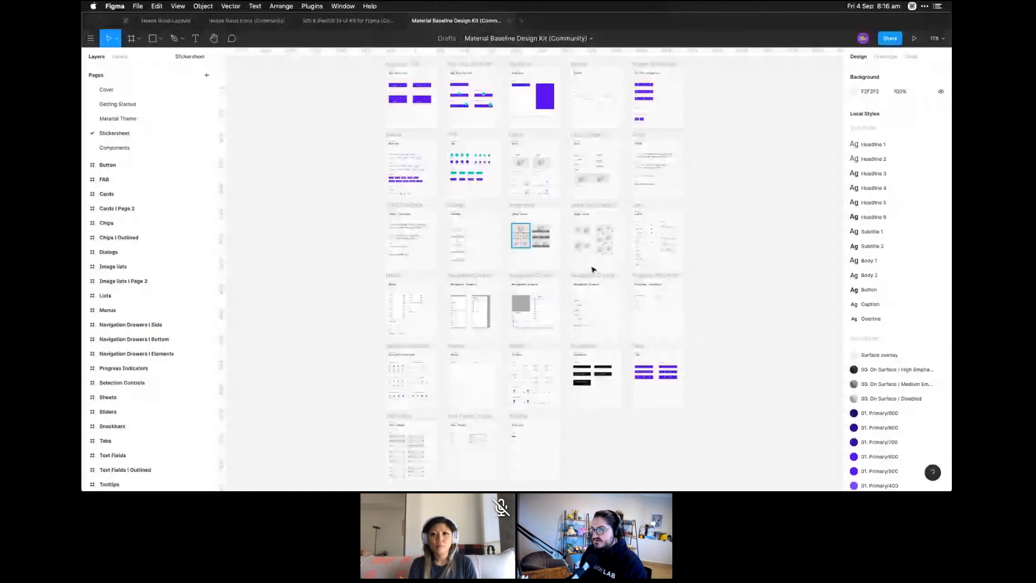
key("space")
mouse_move(648, 257)
left_mouse_down()
mouse_move(650, 282)
mouse_move(645, 271)
left_mouse_up()
key("z")
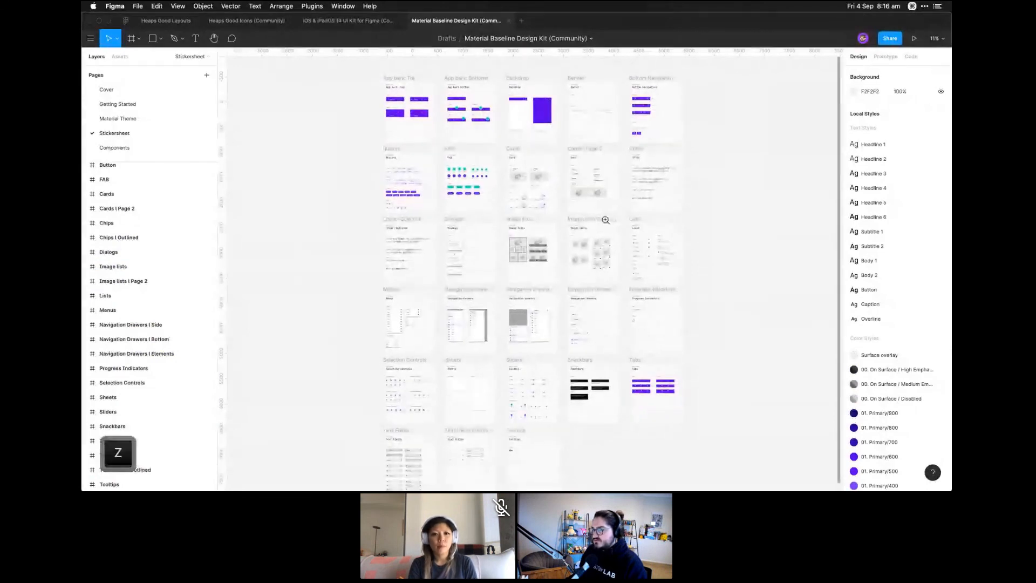
left_click_drag(598, 219, 676, 269)
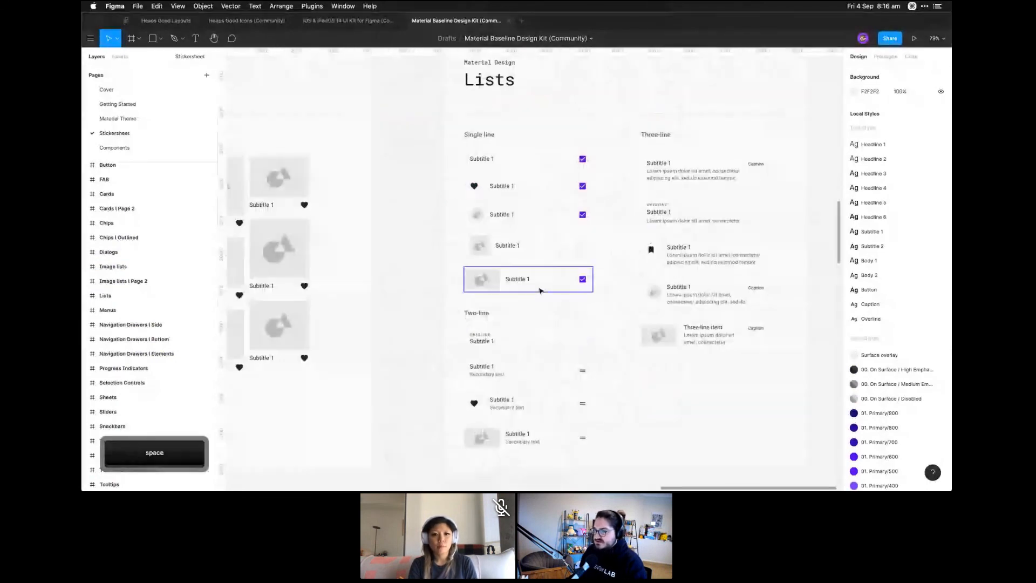
key("super+minus")
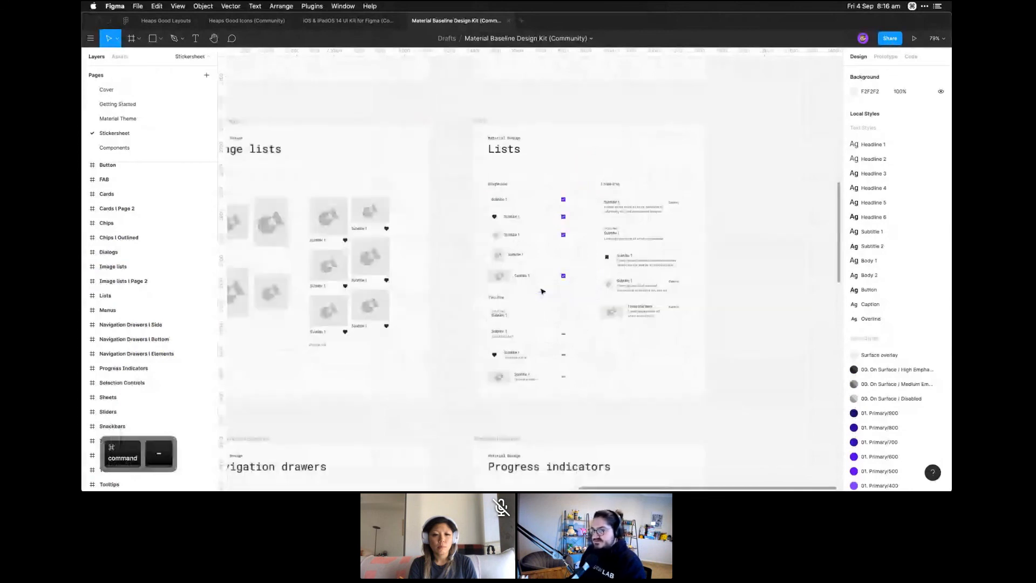
Look through the Stickersheet's component boards from the app bars down to the navigation drawers and text fields
key("space")
left_click_drag(437, 215, 571, 275)
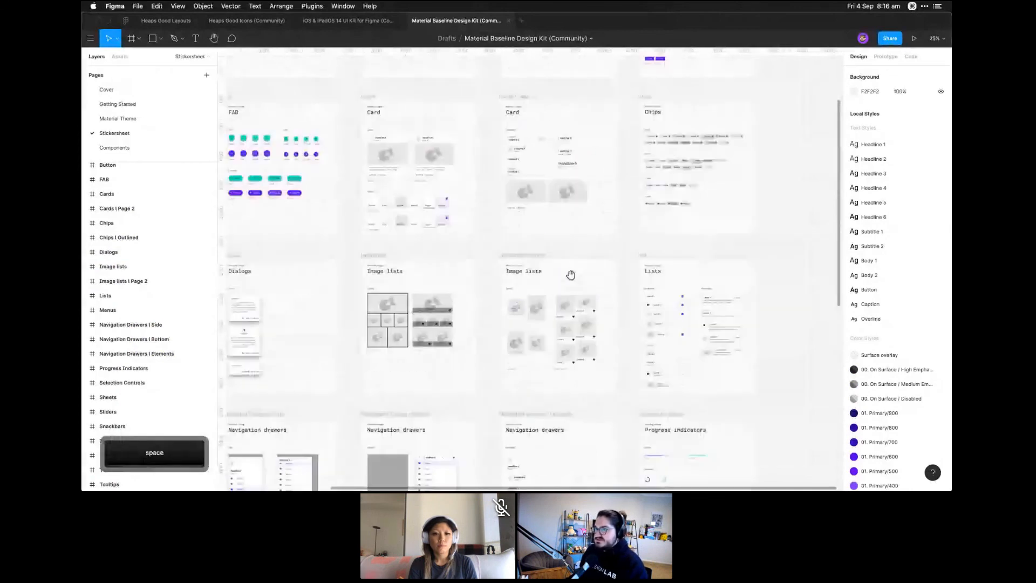
left_click_drag(491, 224, 571, 317)
left_click_drag(523, 220, 609, 281)
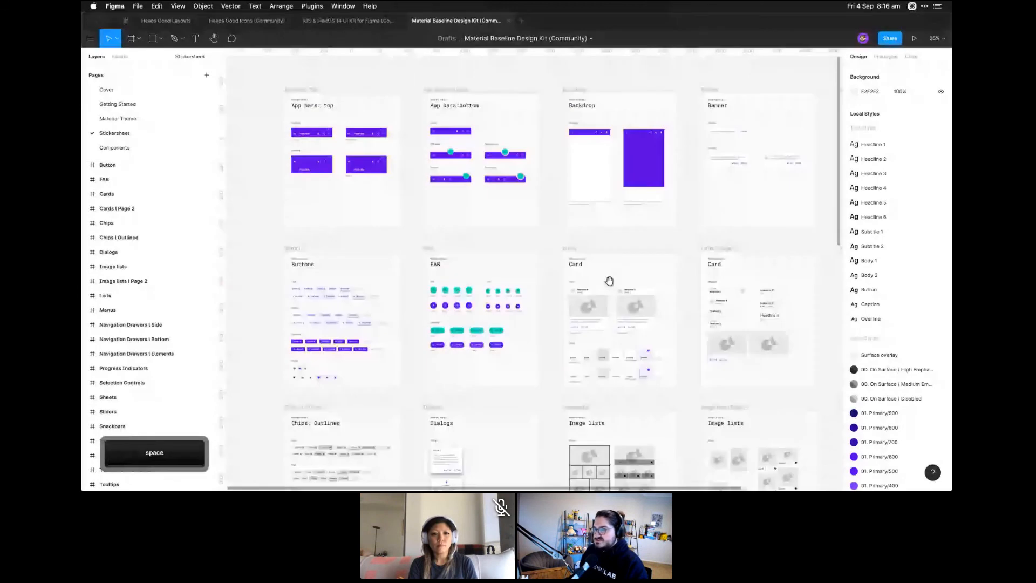
left_click_drag(472, 396, 455, 275)
left_click_drag(440, 374, 447, 271)
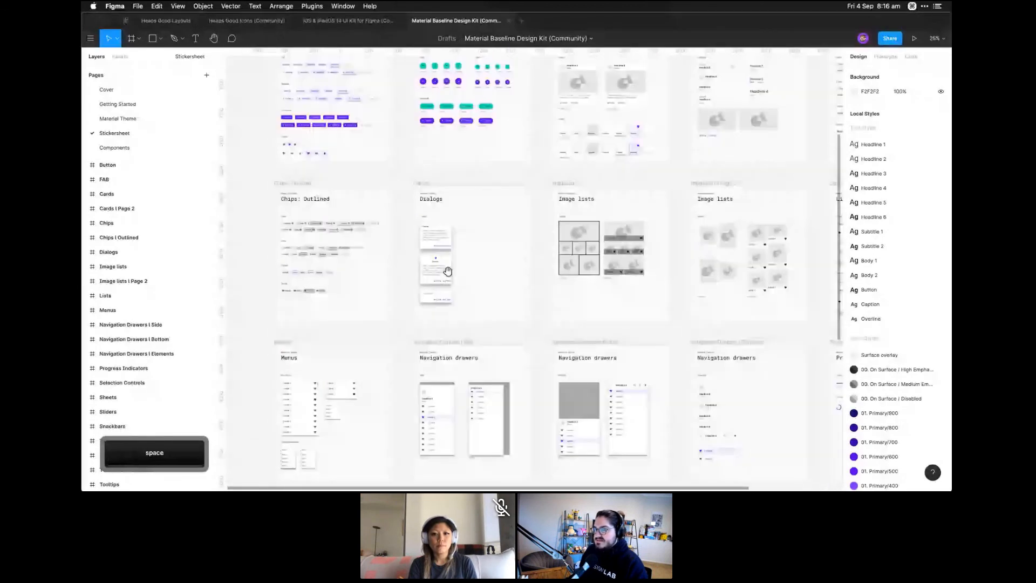
left_click_drag(437, 416, 428, 189)
left_click_drag(354, 329, 372, 289)
Examine the checkbox and radio button states on the Selection controls board, then return to the Stickersheet overview
key("z")
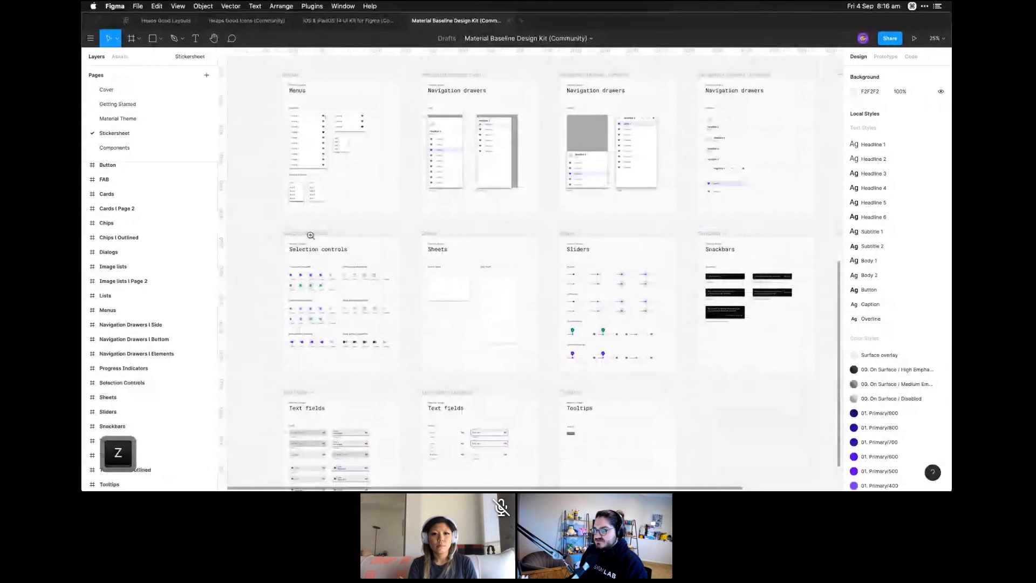
left_click_drag(282, 219, 428, 360)
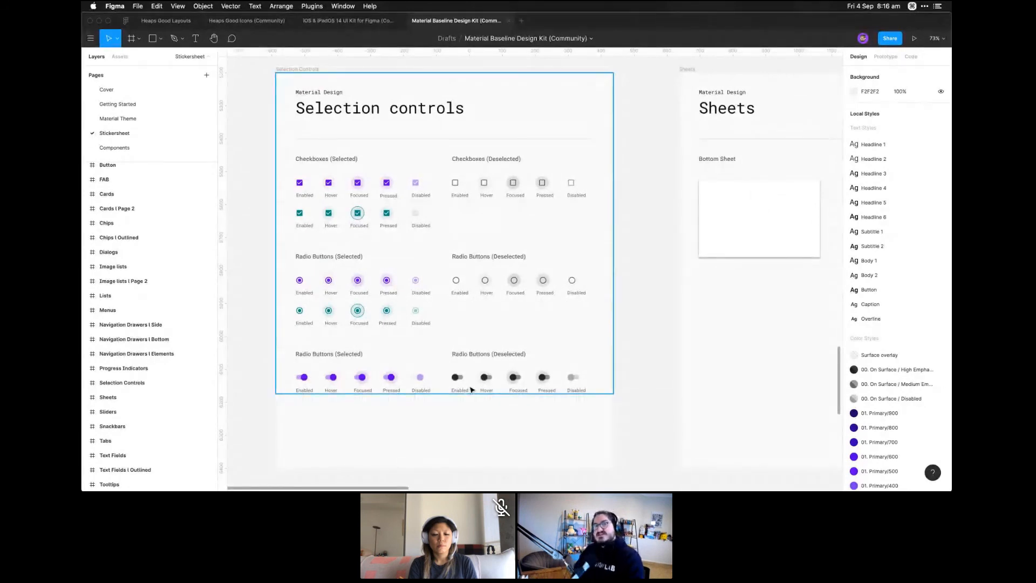
key("super+minus")
key("super+minus")
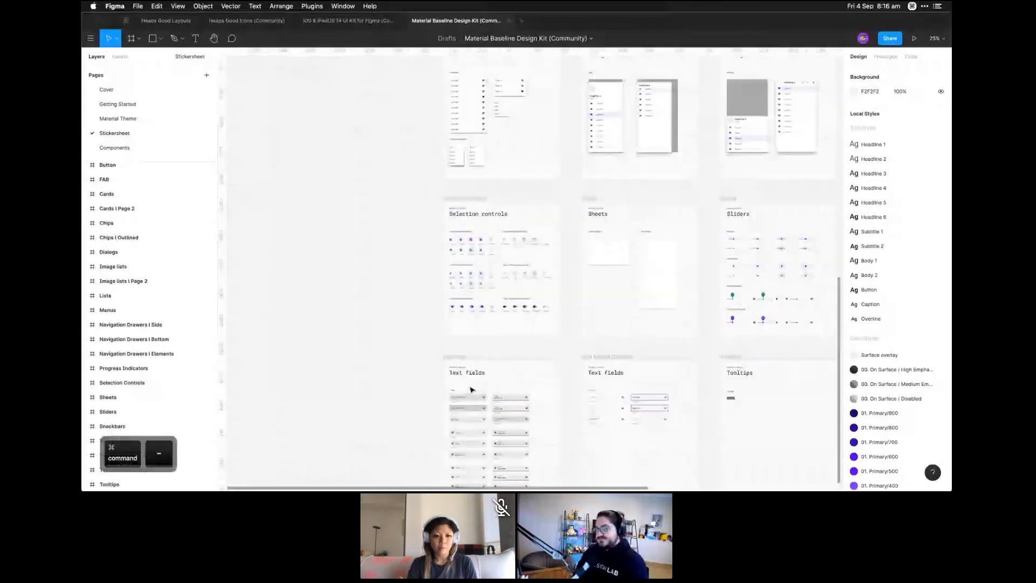
key("super+minus")
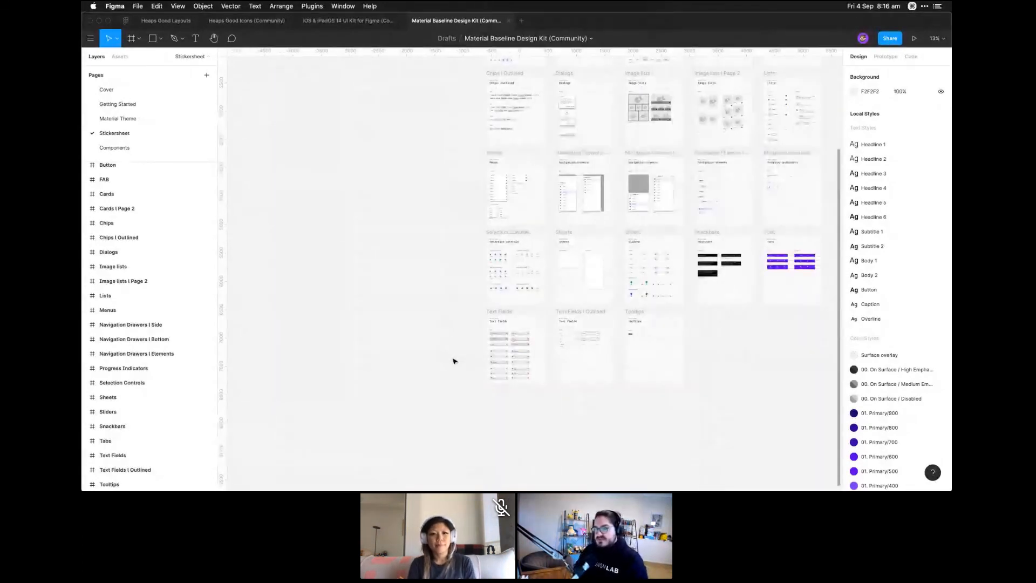